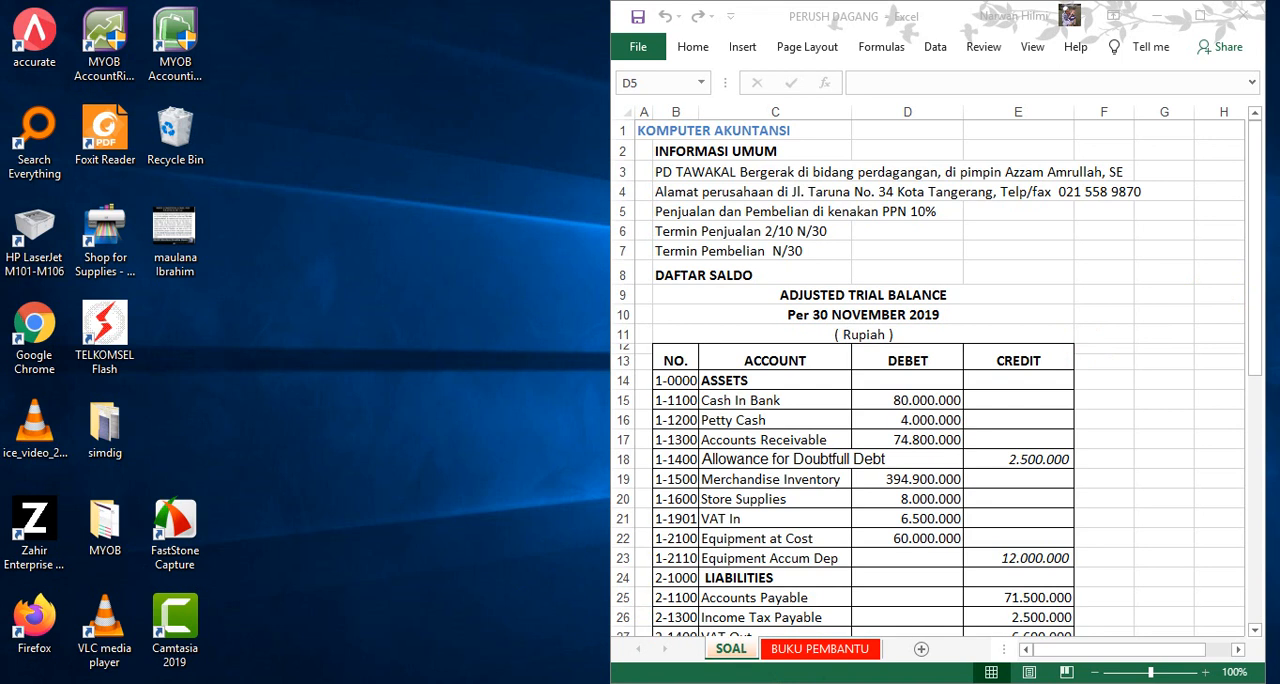
- Launch MYOB AccountRight Plus, start creating a new company file and proceed to the company information
{"action": "left_click", "coordinate": [113, 48]}
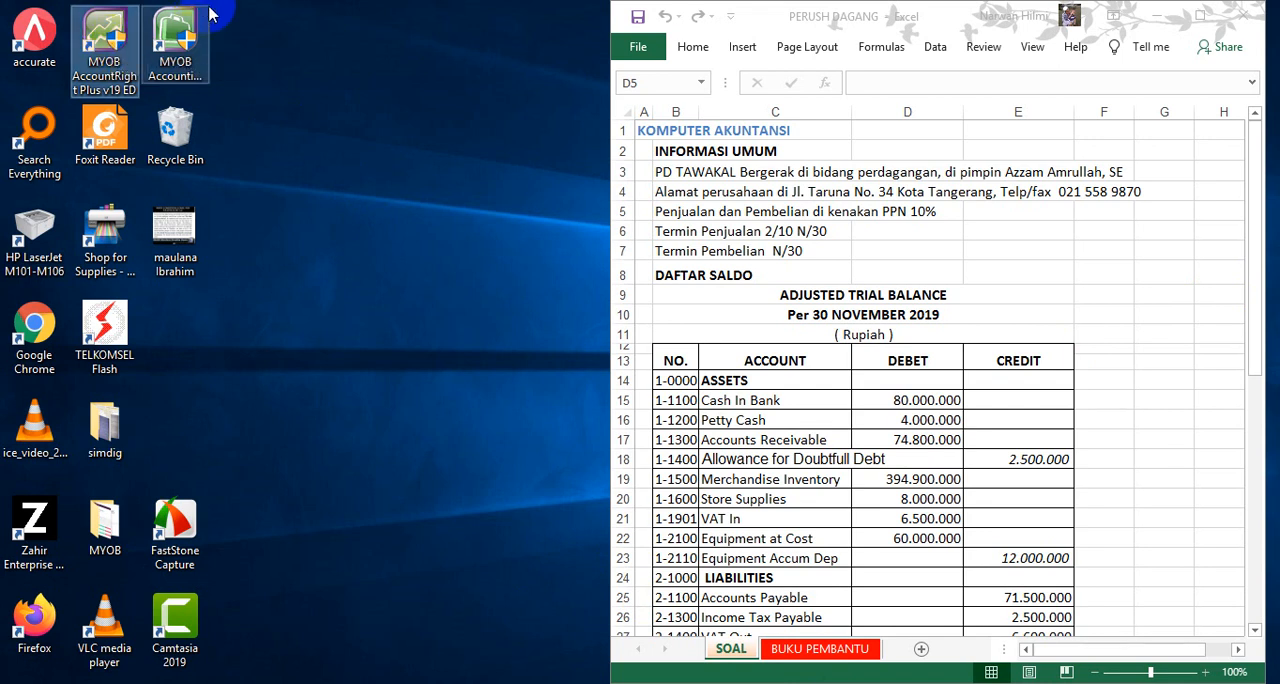
{"action": "double_click", "coordinate": [112, 82]}
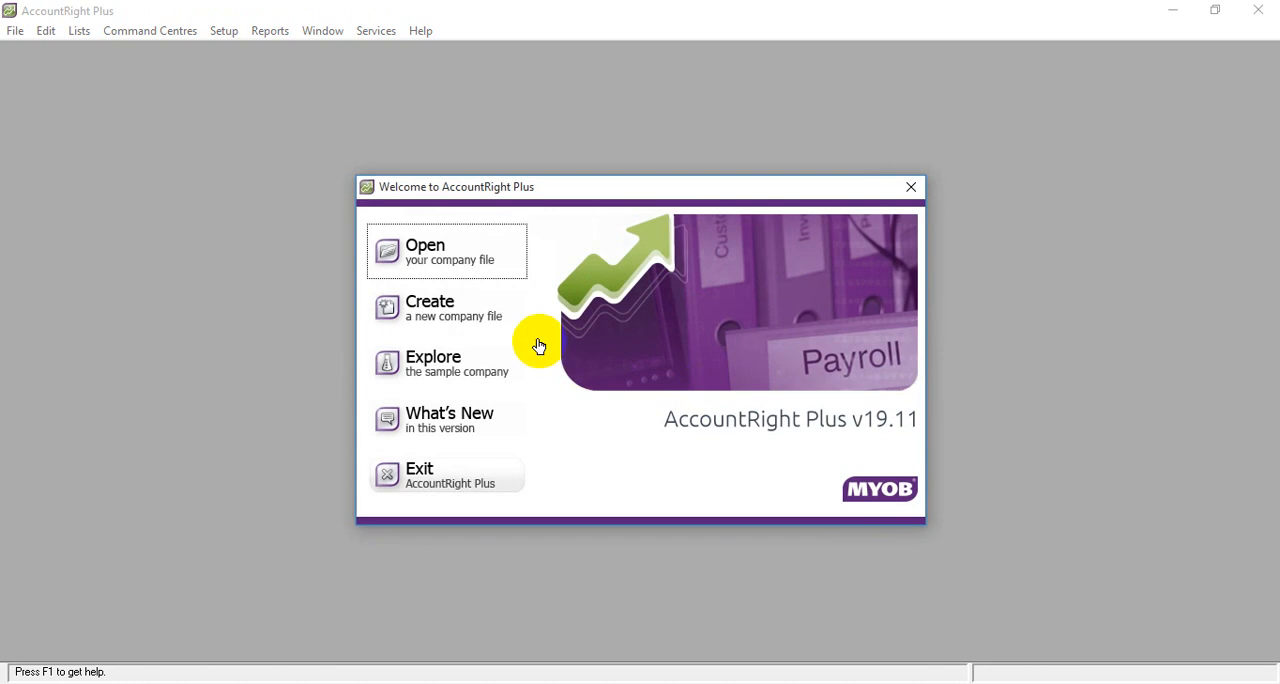
{"action": "left_click", "coordinate": [437, 313]}
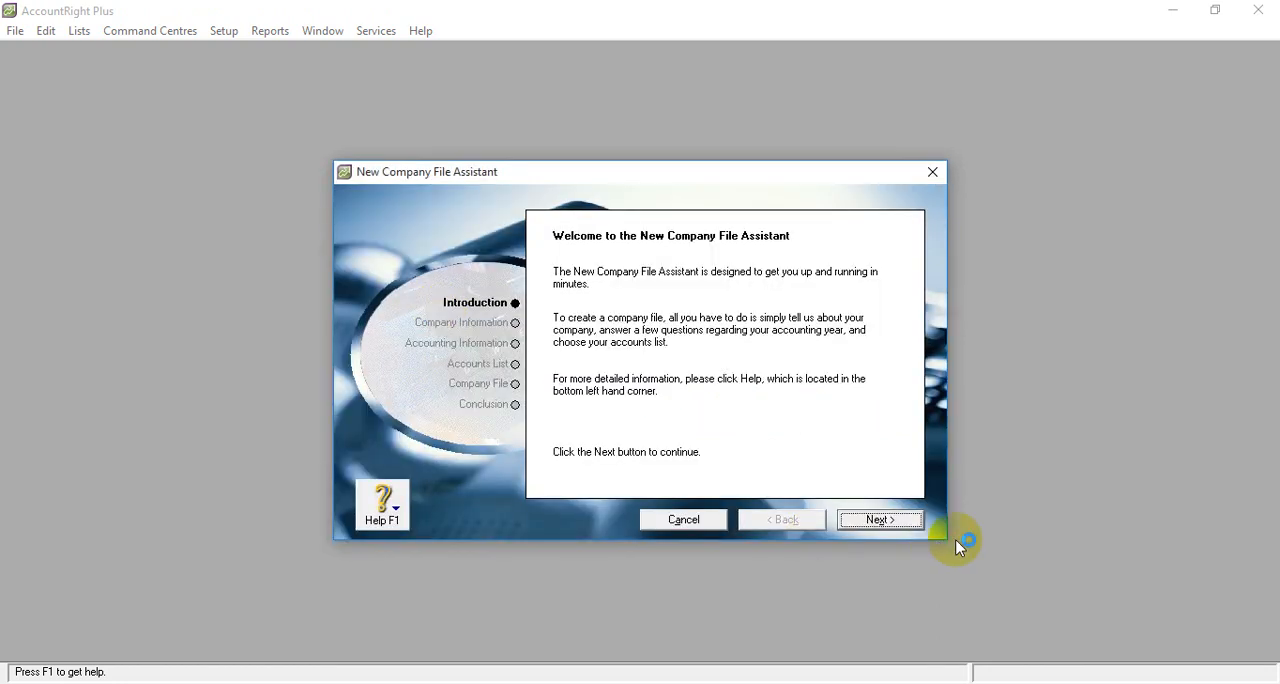
{"action": "left_click", "coordinate": [882, 521]}
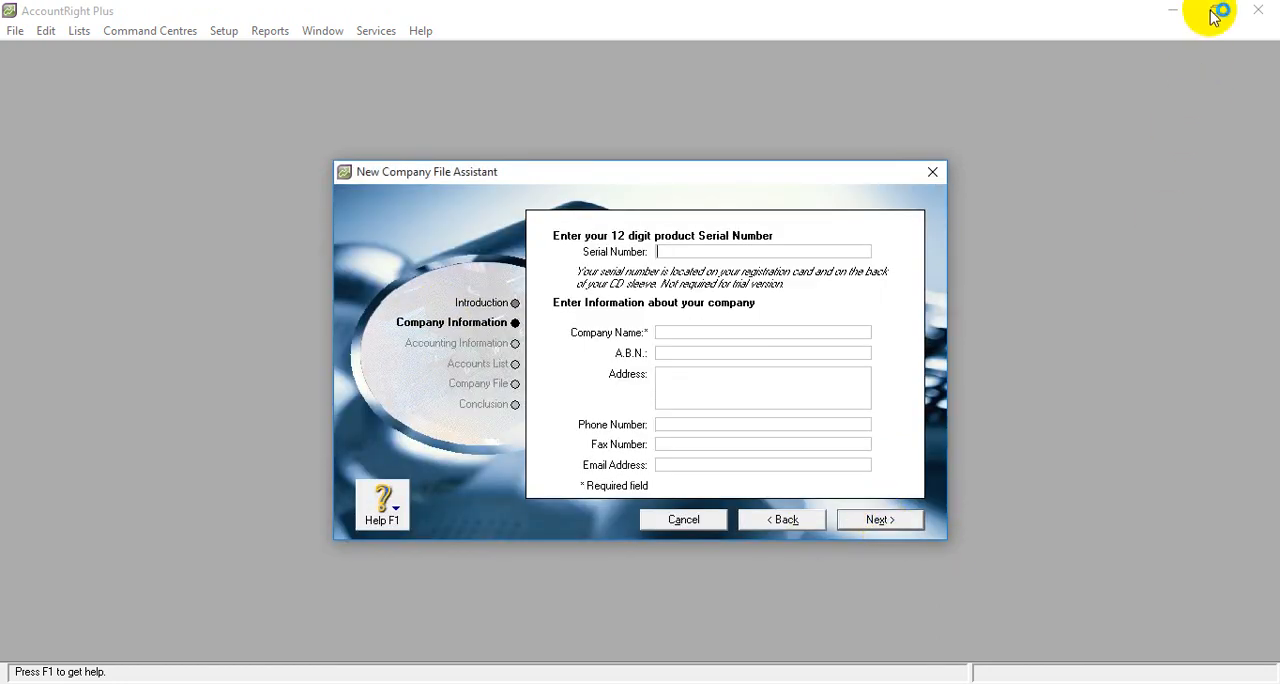
- Enter PD TAWAKAL as the company name, leaving the serial number empty
{"action": "left_click", "coordinate": [696, 332]}
{"action": "type", "text": "PD"}
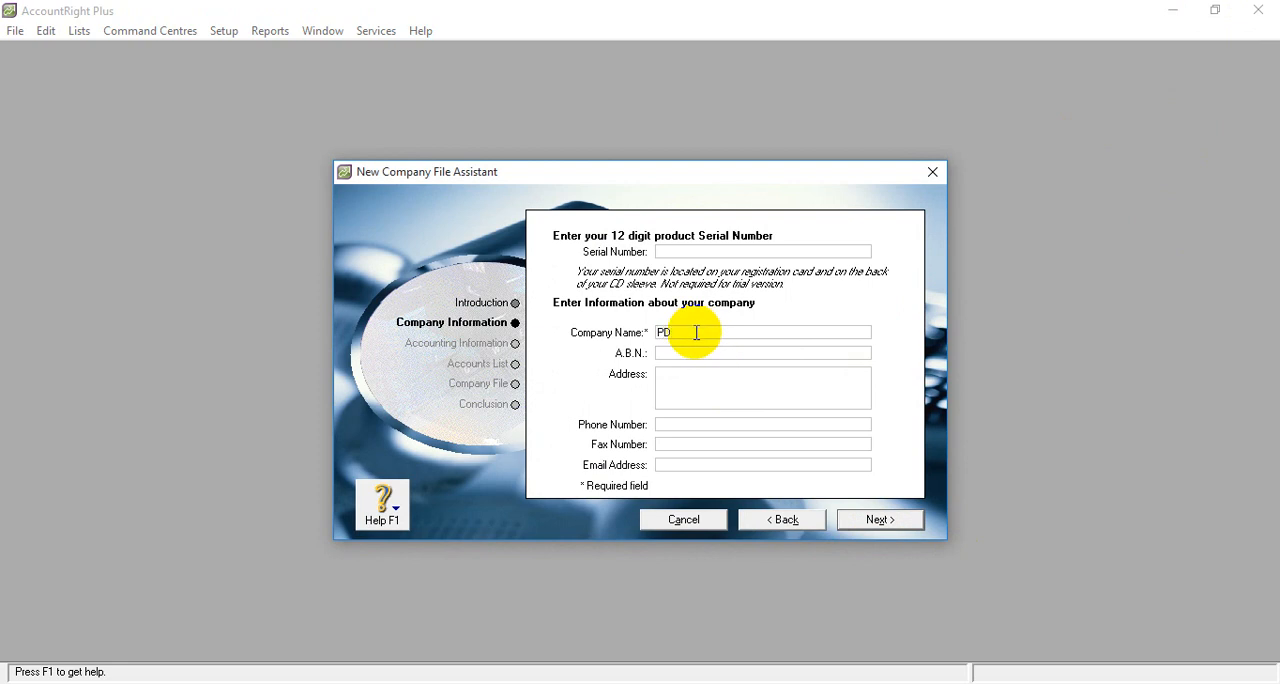
{"action": "type", "text": " TAWAKAL"}
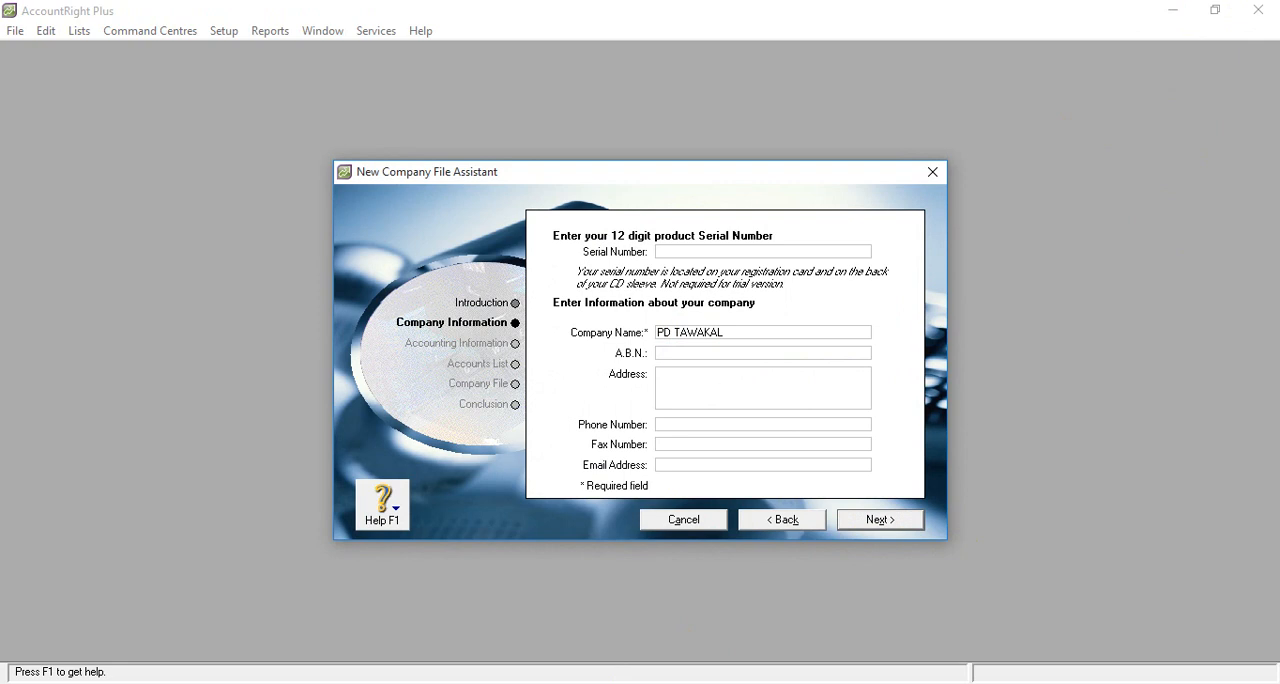
- Copy the company's street address from row 4 of the PERUSH DAGANG Excel workbook into the new company's address in AccountRight Plus
{"action": "key", "text": "alt+Tab"}
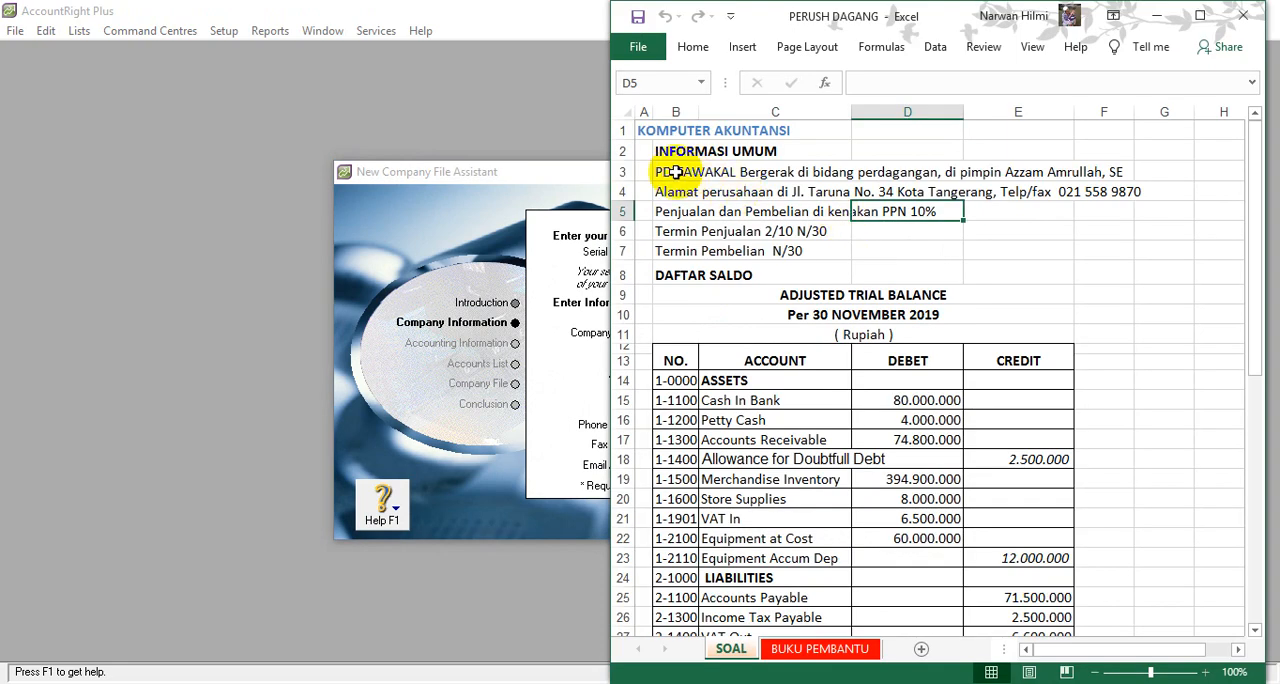
{"action": "left_click", "coordinate": [675, 172]}
{"action": "left_click", "coordinate": [673, 192]}
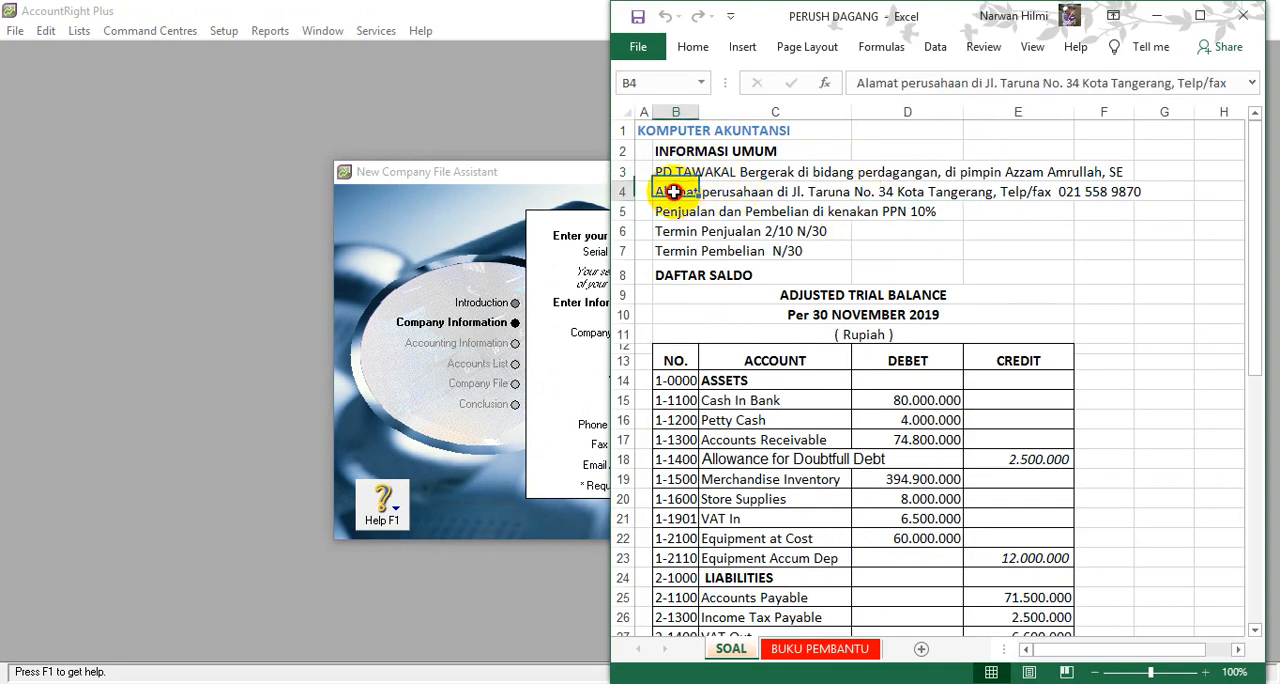
{"action": "left_click_drag", "start_coordinate": [985, 82], "coordinate": [1258, 95]}
{"action": "key", "text": "ctrl+c"}
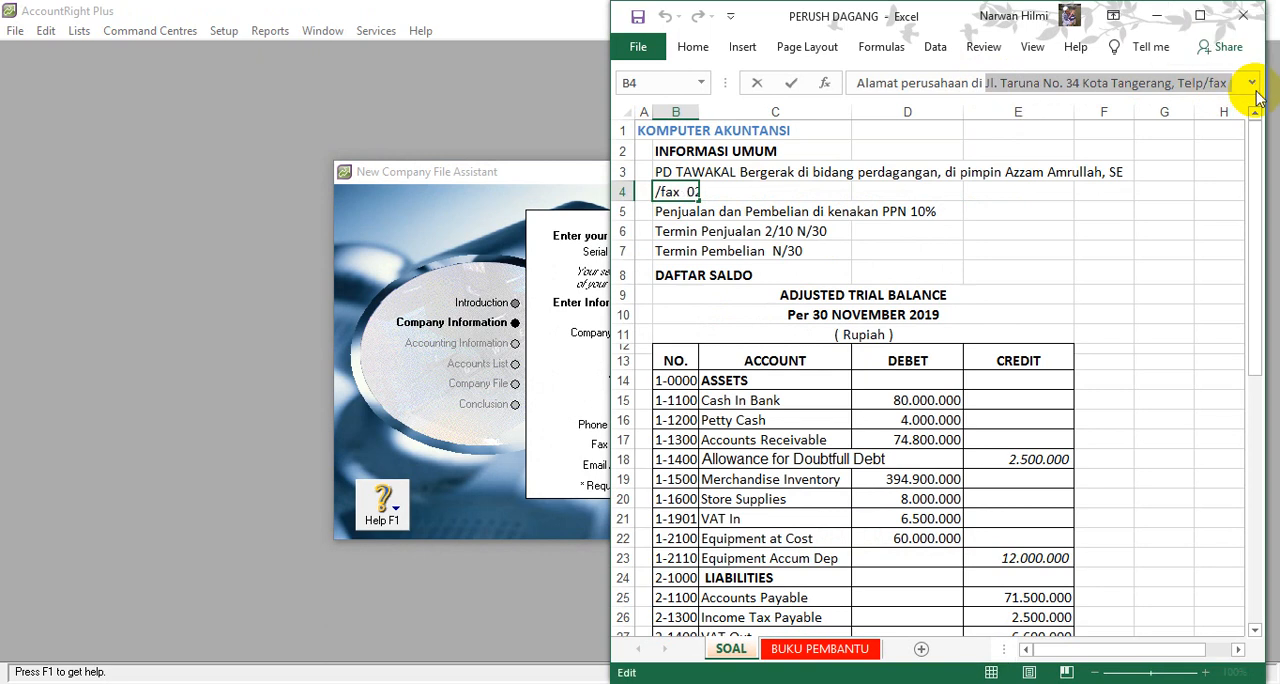
{"action": "left_click", "coordinate": [551, 330]}
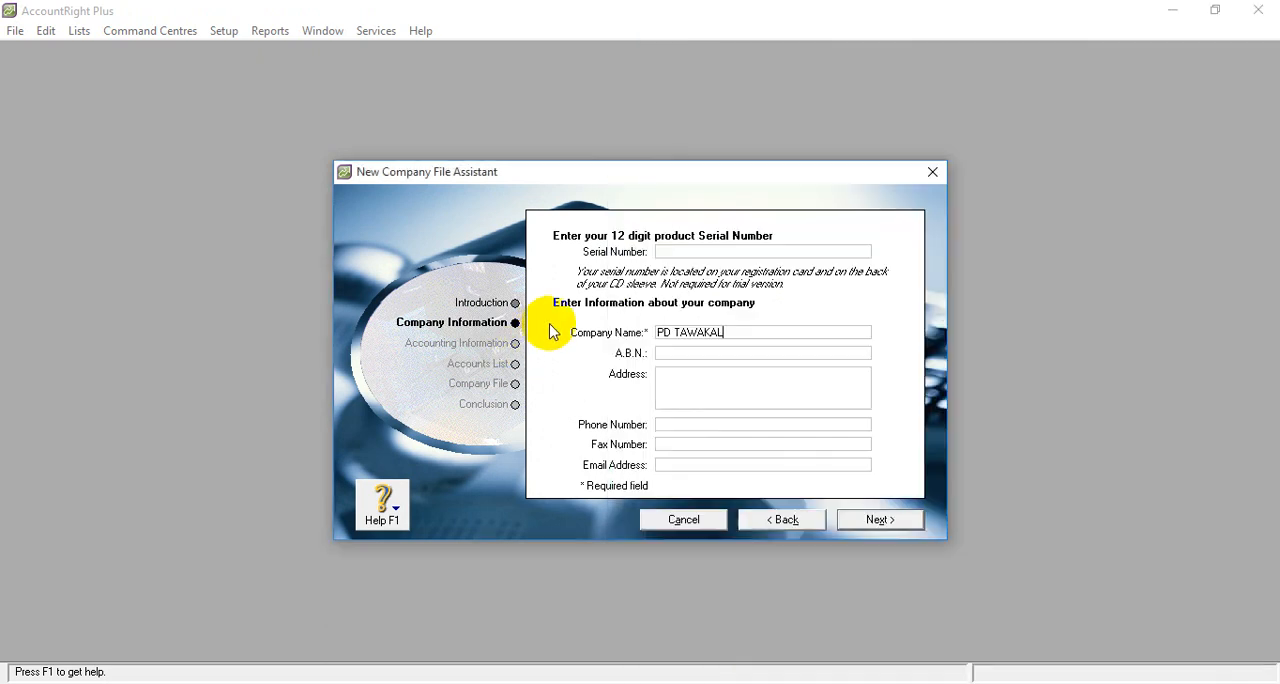
{"action": "left_click", "coordinate": [682, 381]}
{"action": "right_click", "coordinate": [682, 381]}
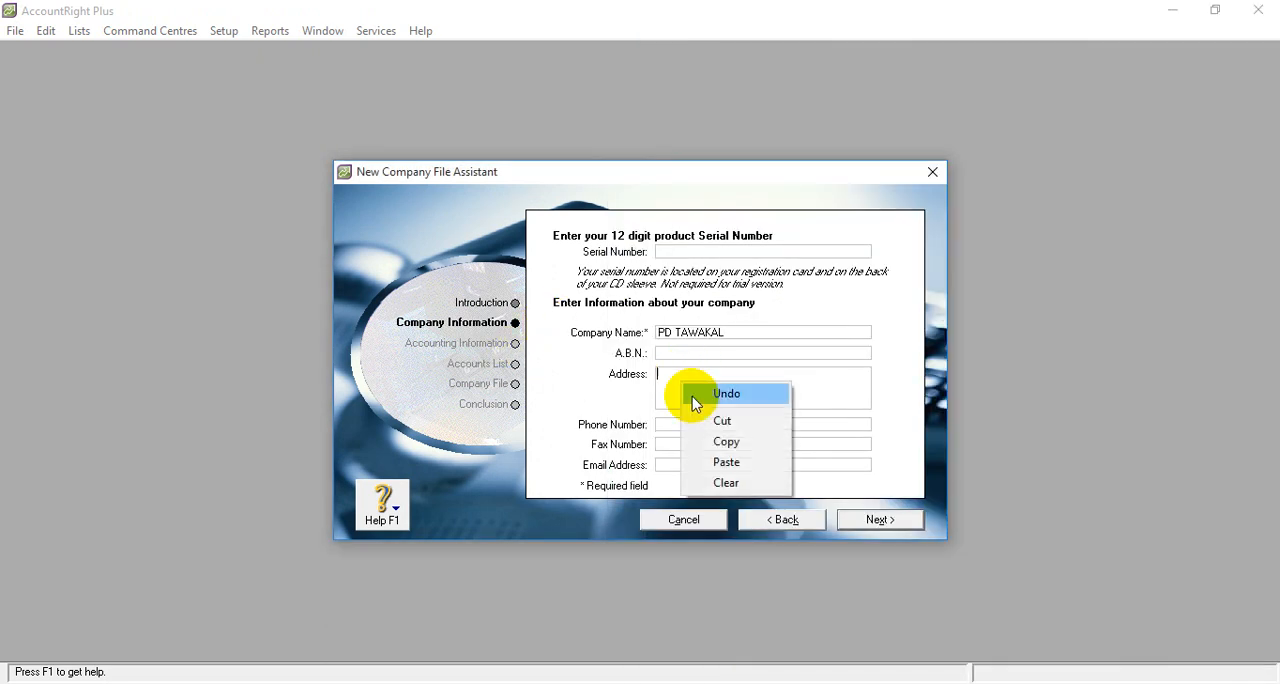
{"action": "left_click", "coordinate": [723, 460]}
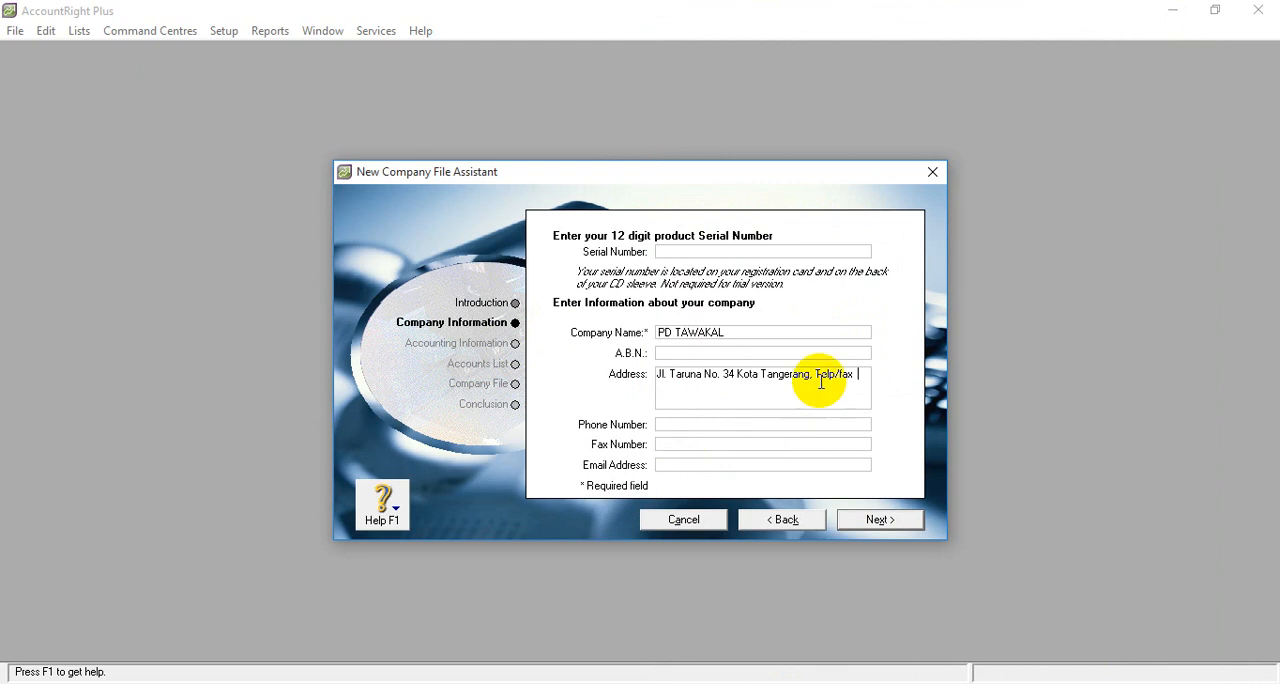
- Remove the comma and the "Telp/fax" text from the end of the company address
{"action": "left_click_drag", "start_coordinate": [816, 374], "coordinate": [871, 380]}
{"action": "key", "text": "BackSpace"}
{"action": "key", "text": "BackSpace"}
{"action": "key", "text": "BackSpace"}
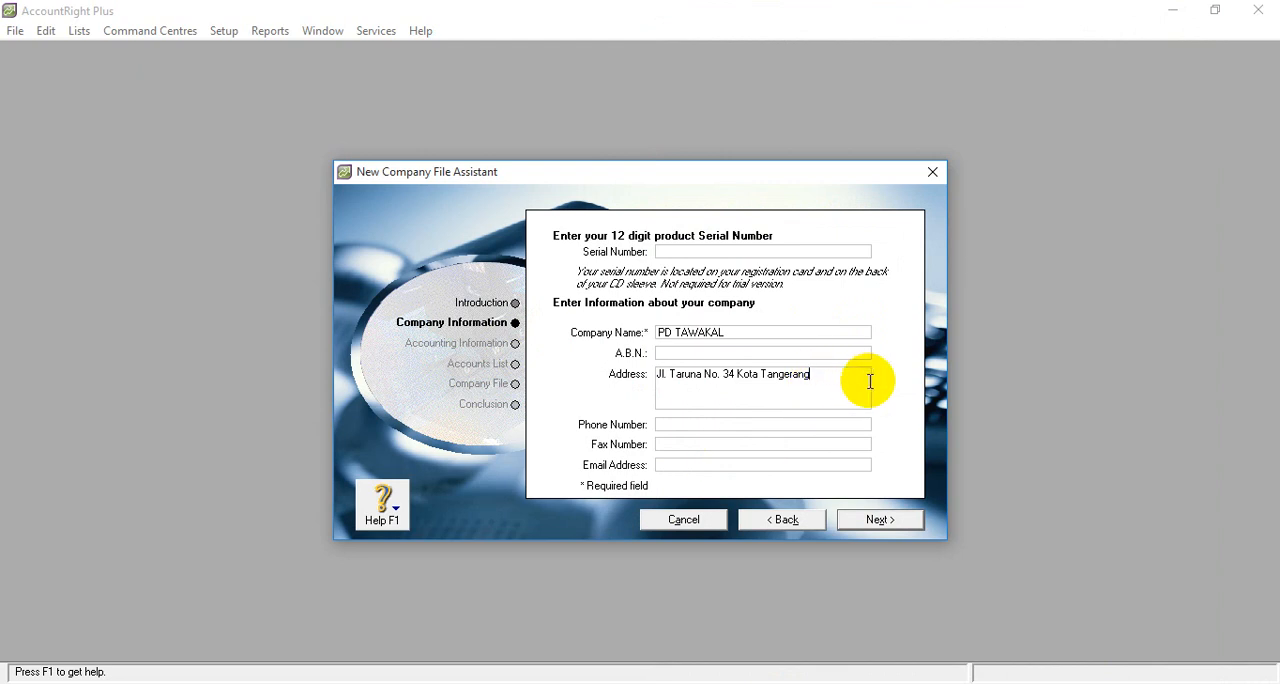
- Enter the company's phone number, checking it against the general information in the Excel workbook
{"action": "left_click", "coordinate": [727, 427]}
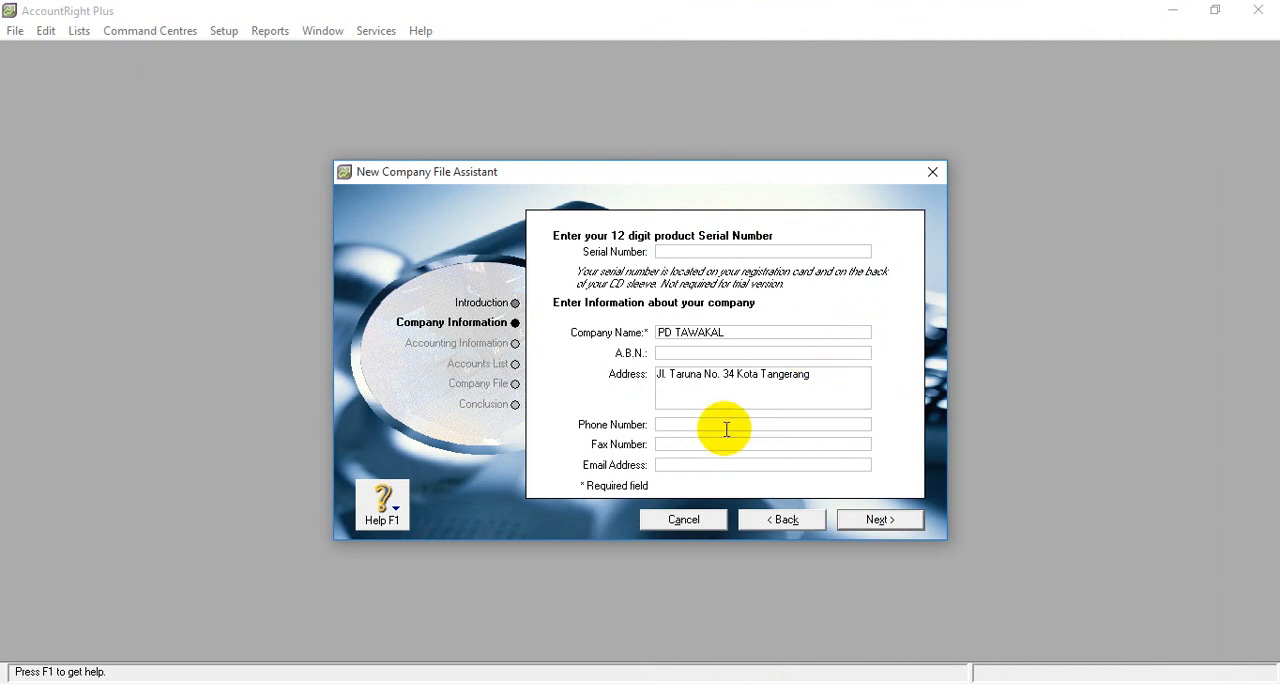
{"action": "key", "text": "alt+Tab"}
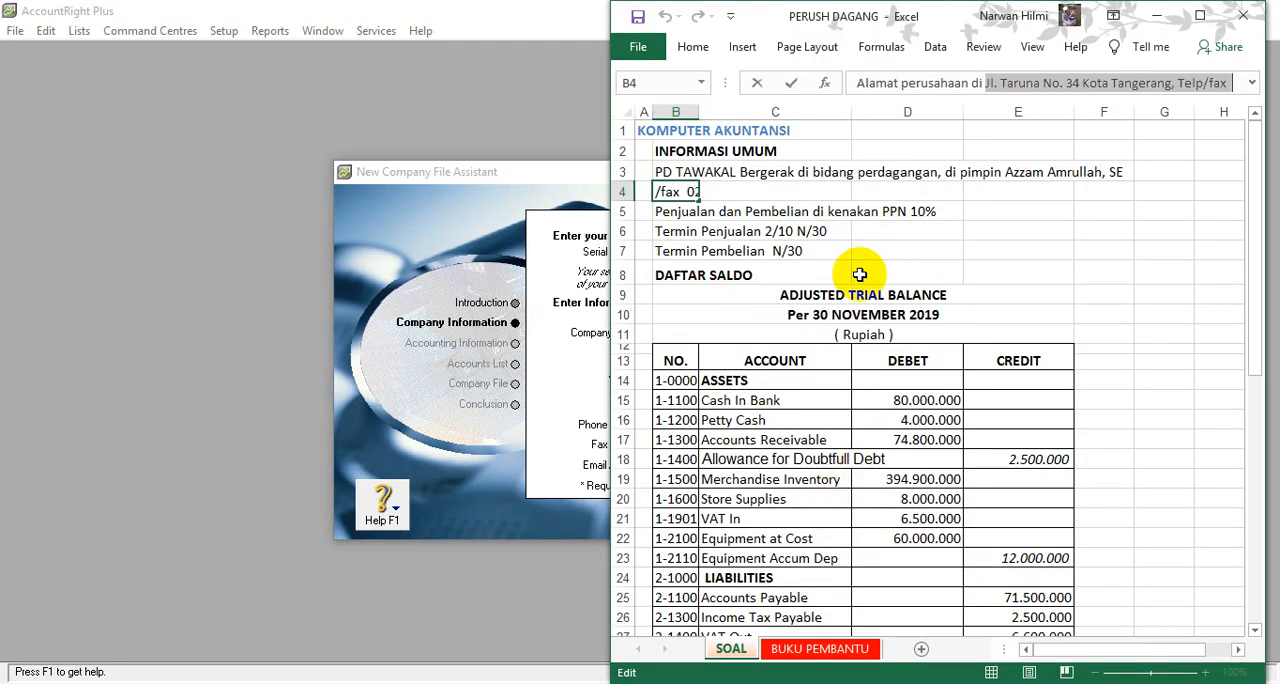
{"action": "left_click", "coordinate": [820, 250]}
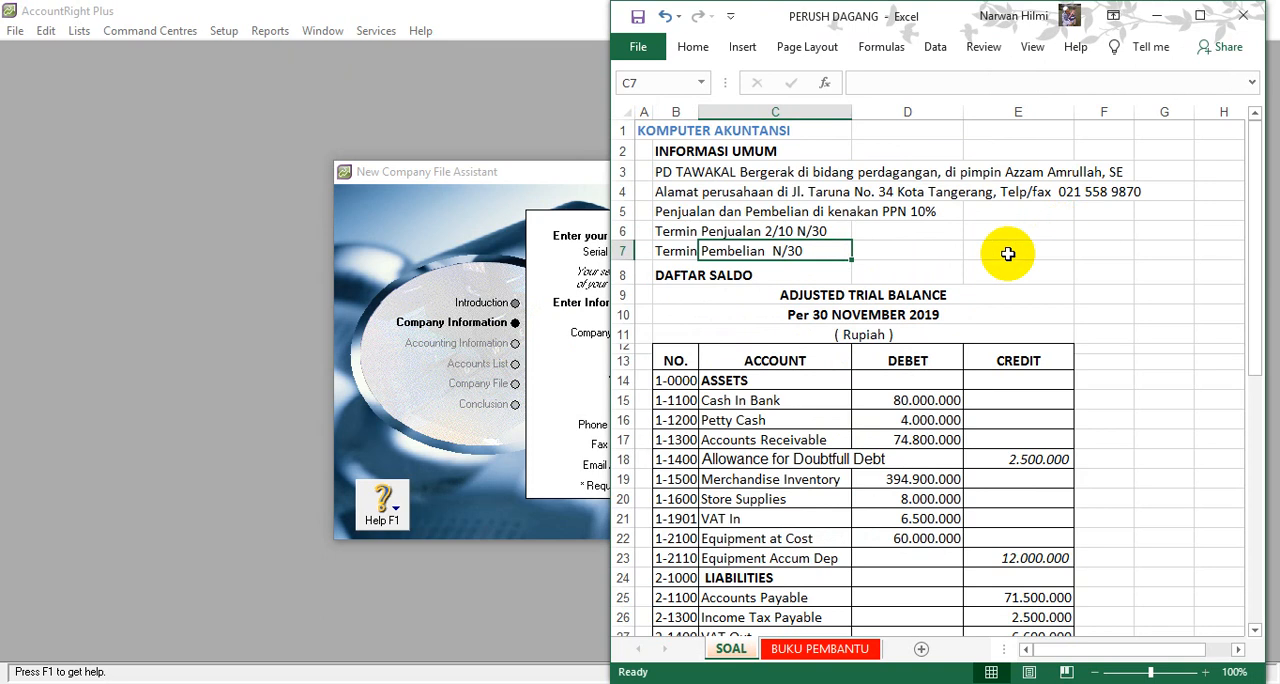
{"action": "left_click", "coordinate": [475, 215]}
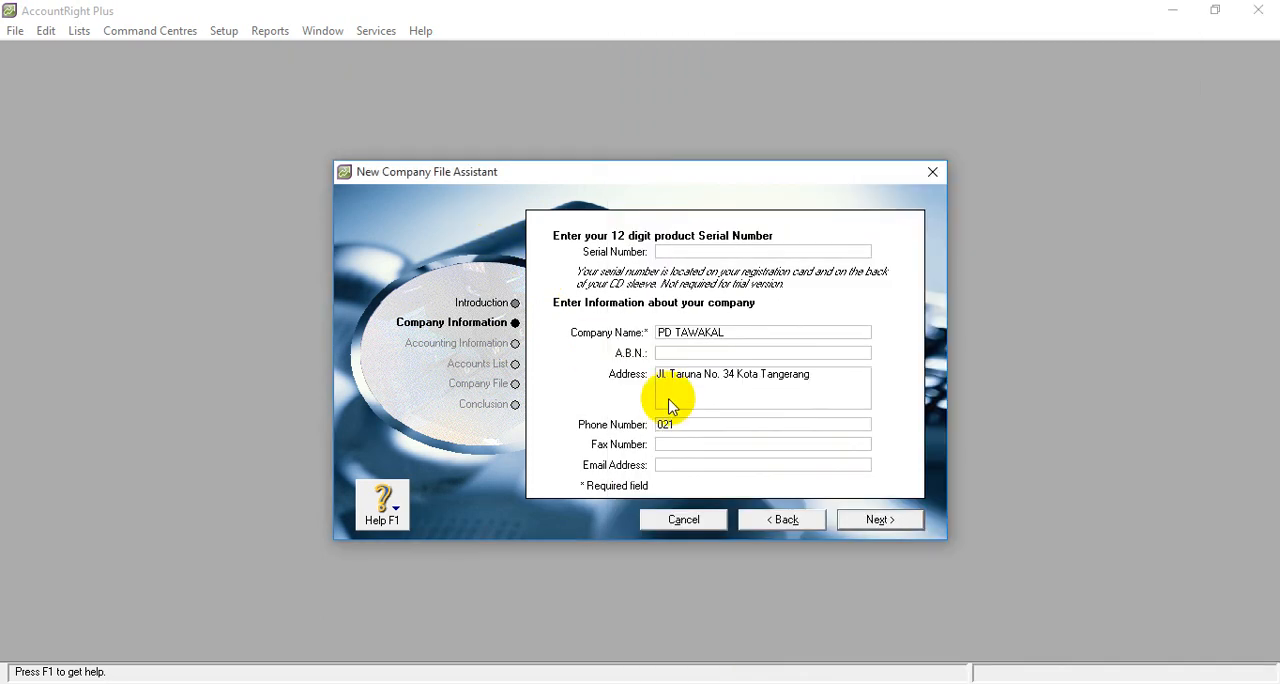
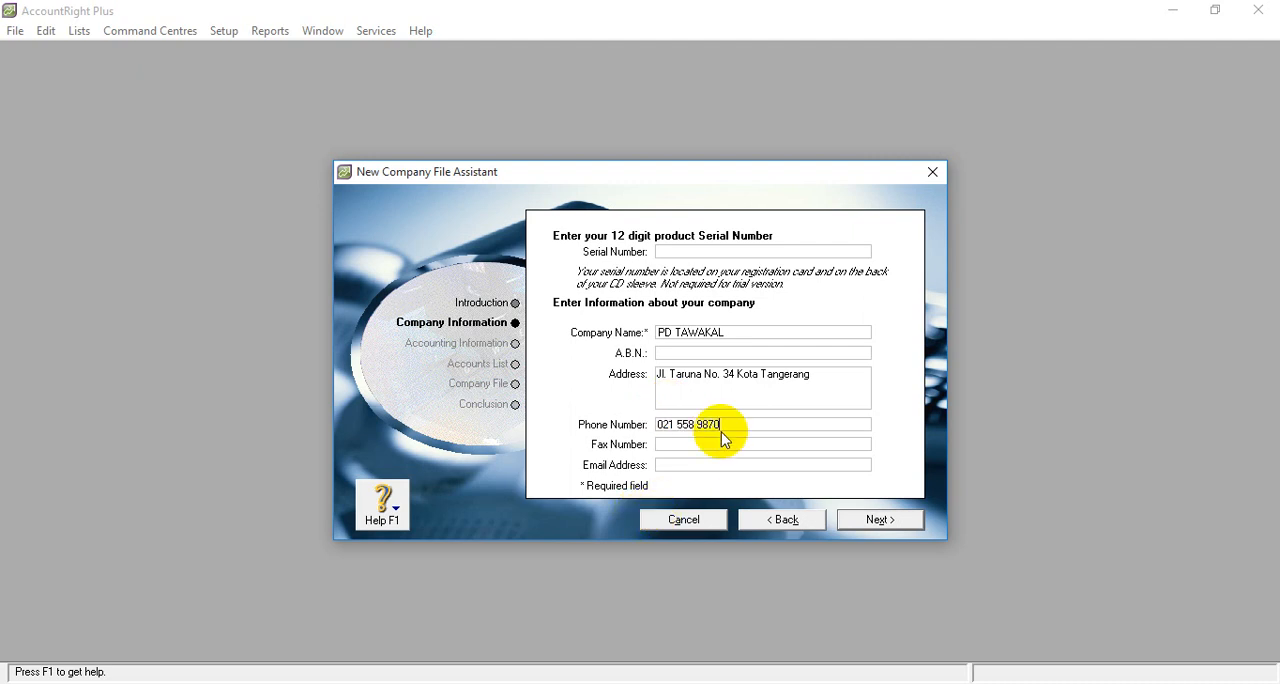
- Copy the company's phone number into the fax number and continue to the accounting information
{"action": "left_click_drag", "start_coordinate": [737, 424], "coordinate": [626, 428]}
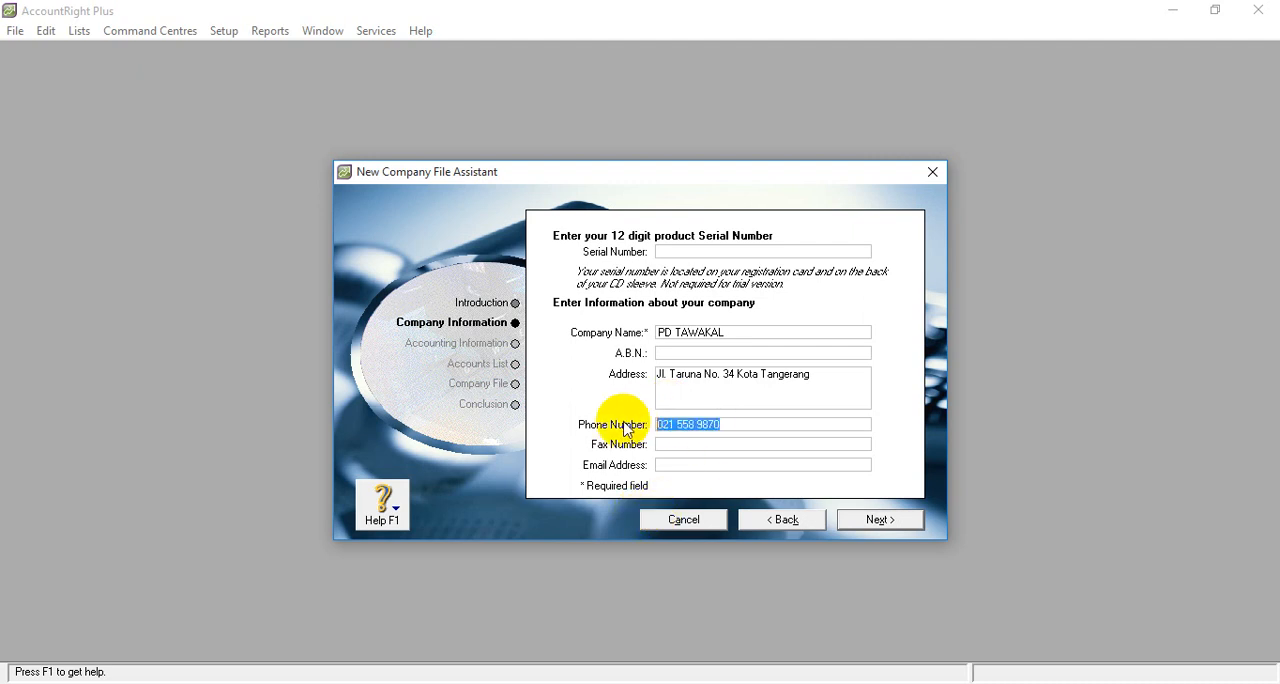
{"action": "right_click", "coordinate": [680, 424]}
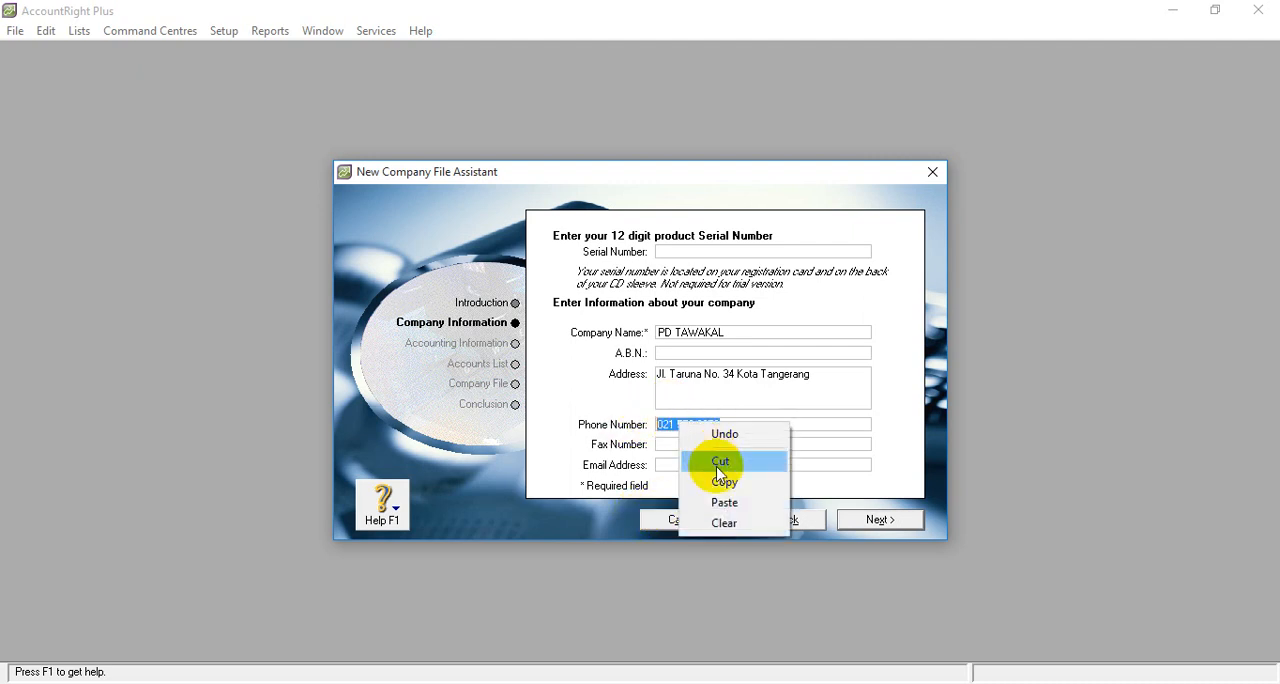
{"action": "left_click", "coordinate": [723, 490]}
{"action": "left_click", "coordinate": [700, 445]}
{"action": "right_click", "coordinate": [700, 445]}
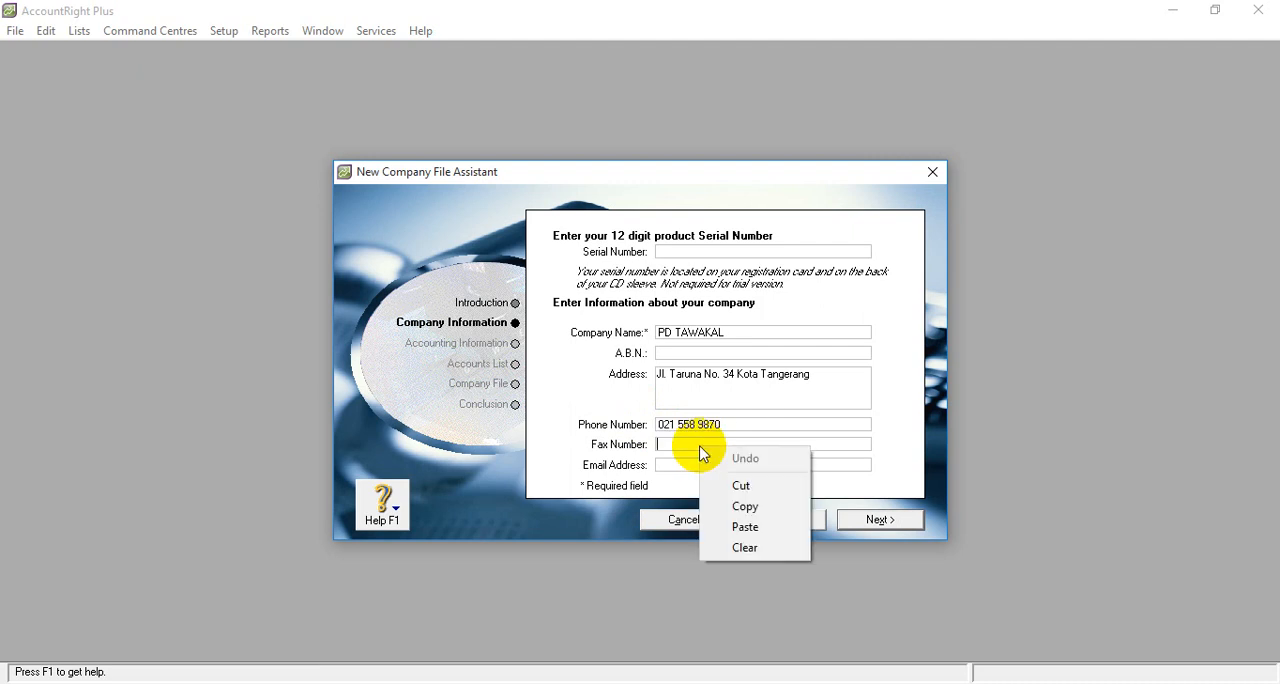
{"action": "left_click", "coordinate": [744, 526]}
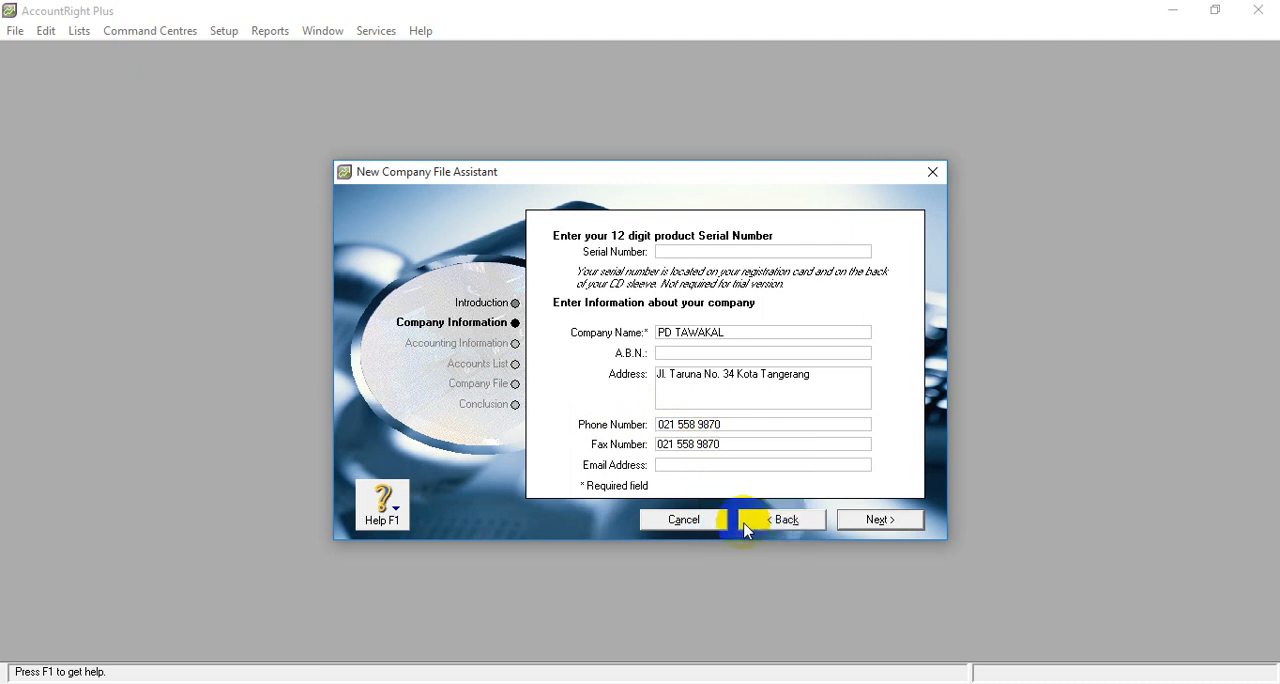
{"action": "left_click", "coordinate": [878, 520]}
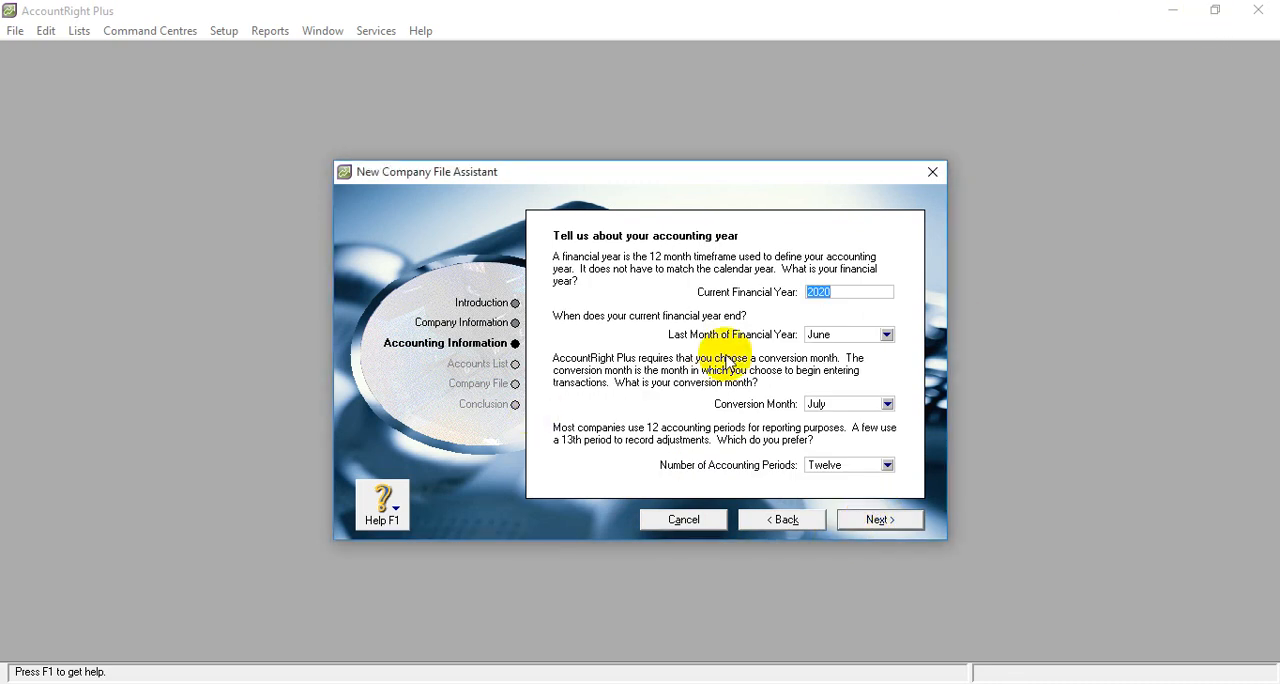
- Set the current financial year to 2019 and check the transaction period on the BUKU PEMBANTU sheet of the Excel workbook
{"action": "type", "text": "2019"}
{"action": "left_click", "coordinate": [424, 682]}
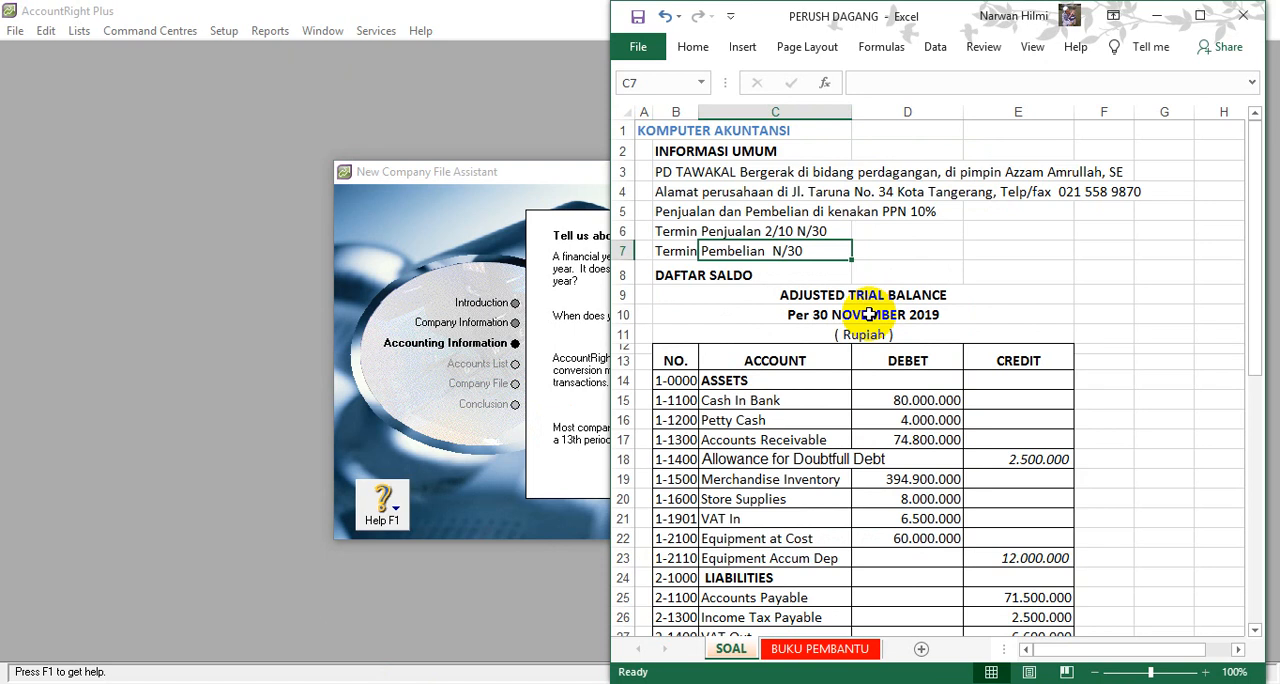
{"action": "left_click", "coordinate": [815, 650]}
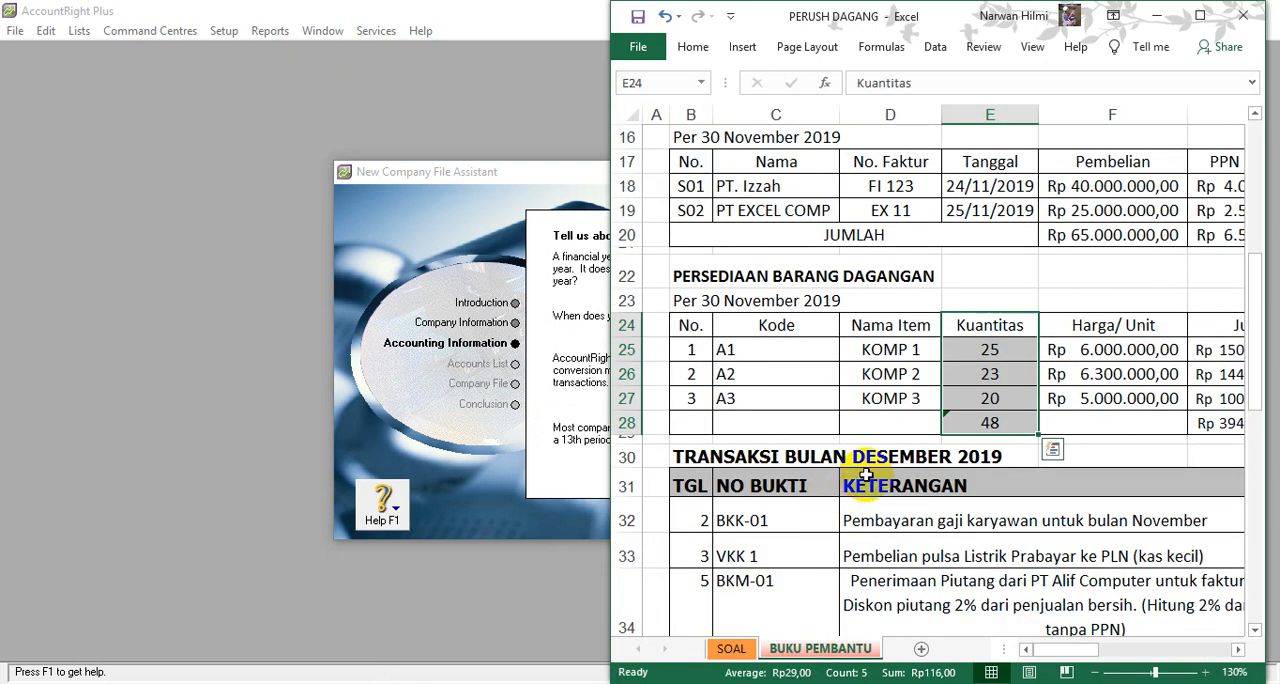
{"action": "left_click", "coordinate": [1097, 673]}
{"action": "left_click", "coordinate": [1097, 673]}
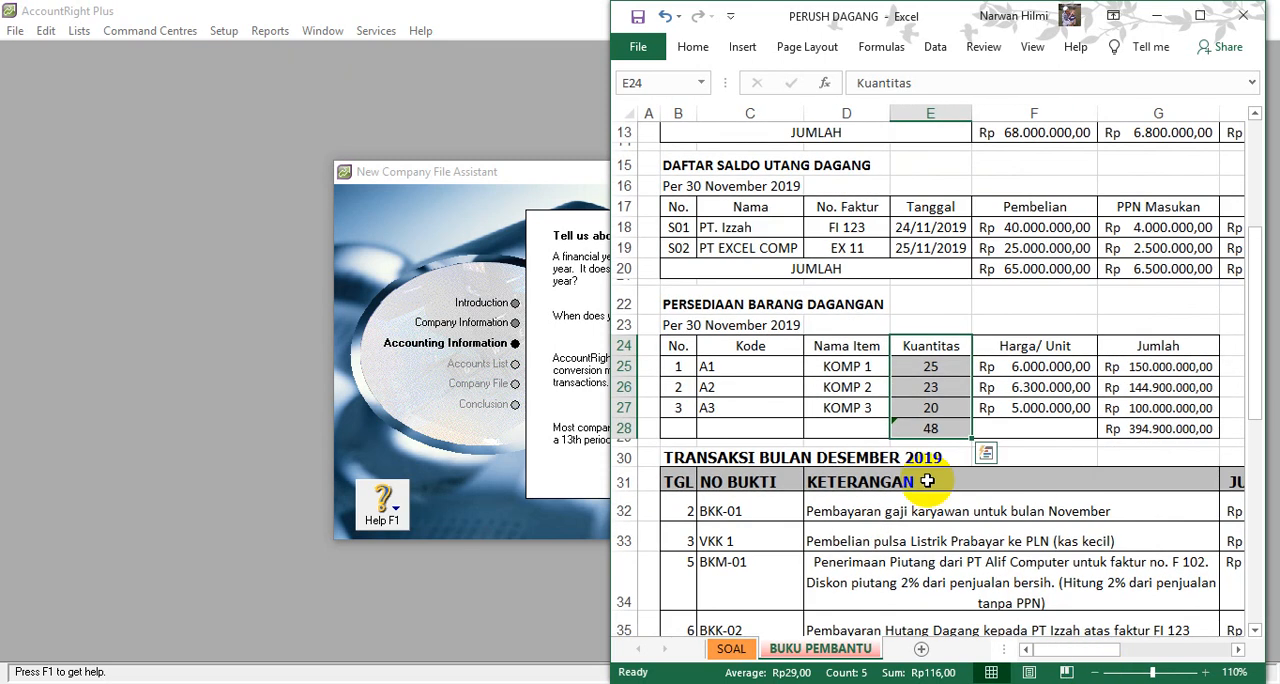
{"action": "left_click", "coordinate": [510, 683]}
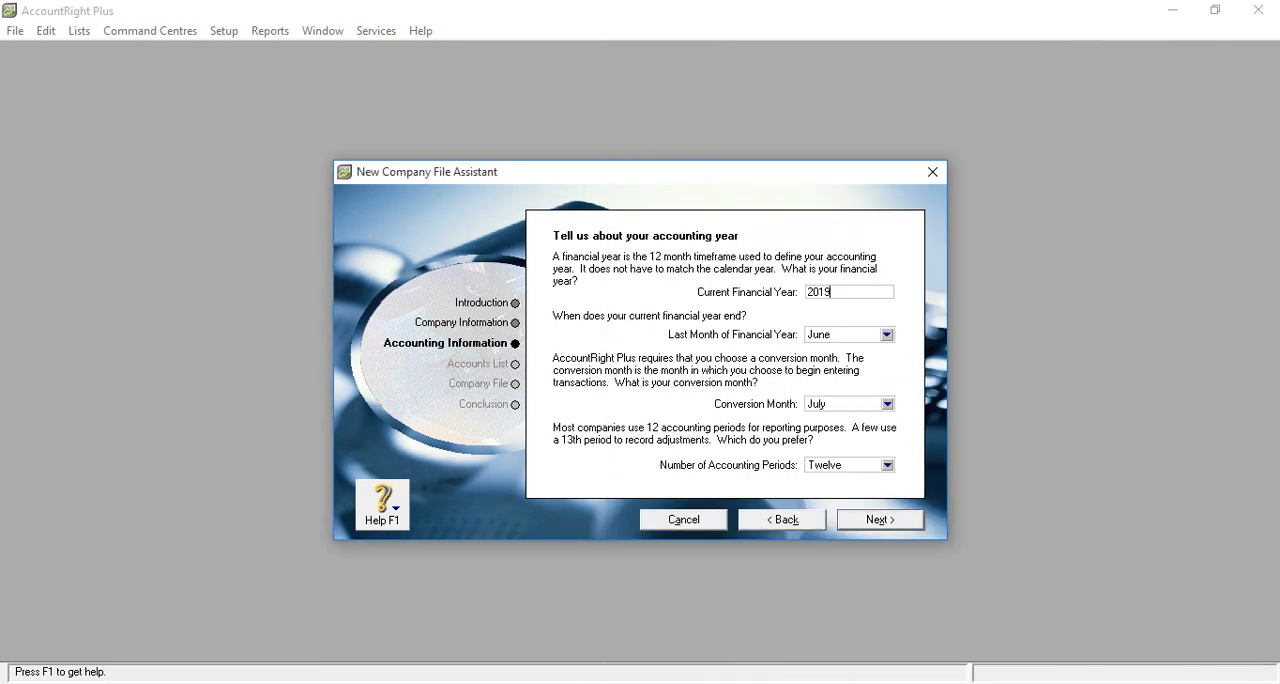
- Set both the last month of the financial year and the conversion month to December, then accept the accounting information with twelve periods
{"action": "key", "text": "Tab"}
{"action": "left_click", "coordinate": [851, 337]}
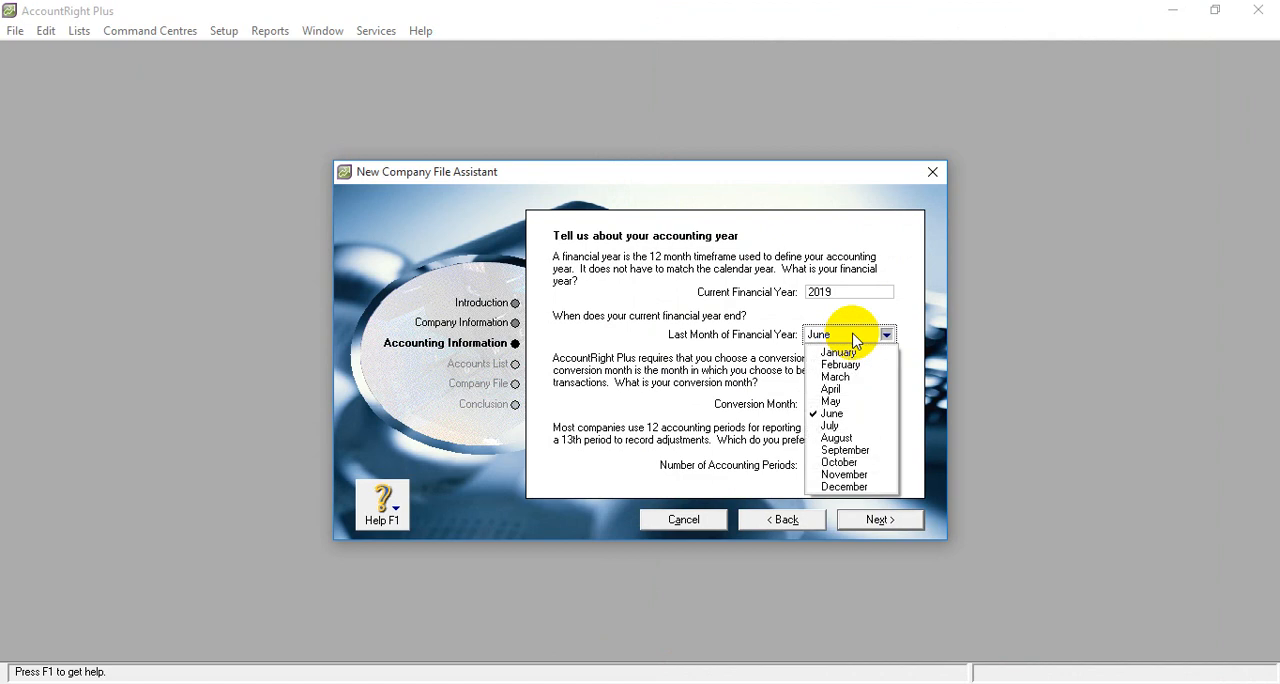
{"action": "left_click", "coordinate": [857, 487]}
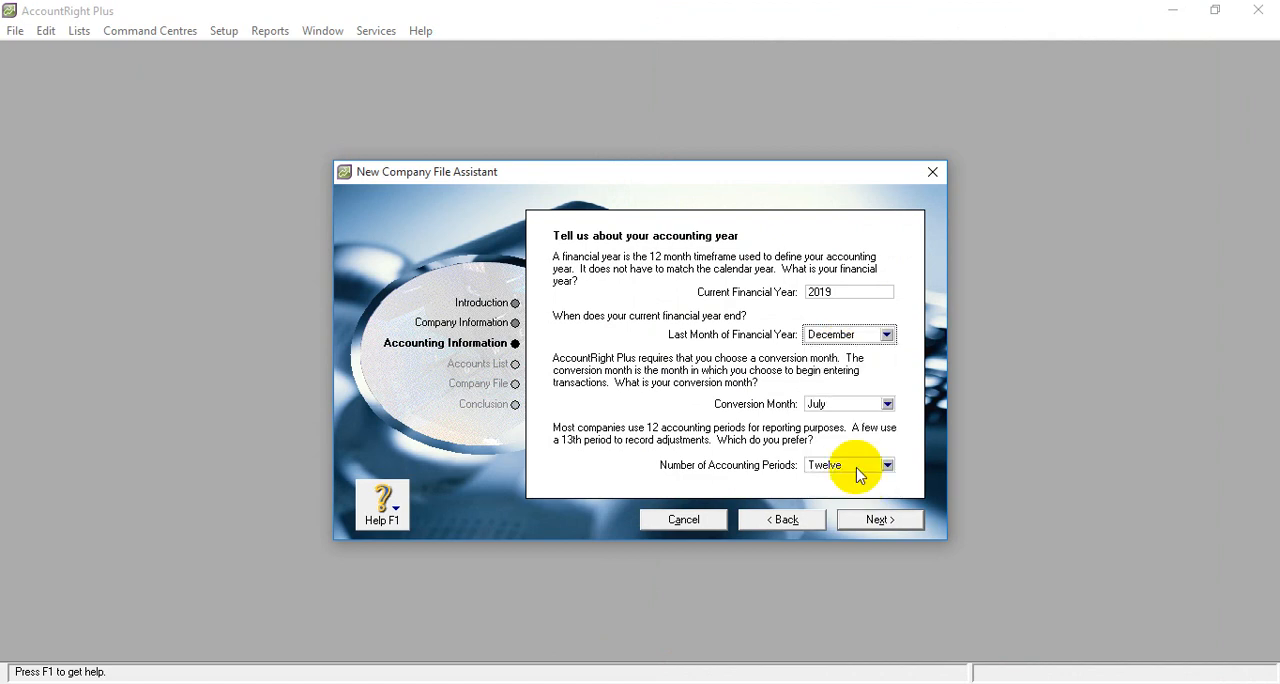
{"action": "left_click", "coordinate": [857, 412]}
{"action": "left_click", "coordinate": [840, 558]}
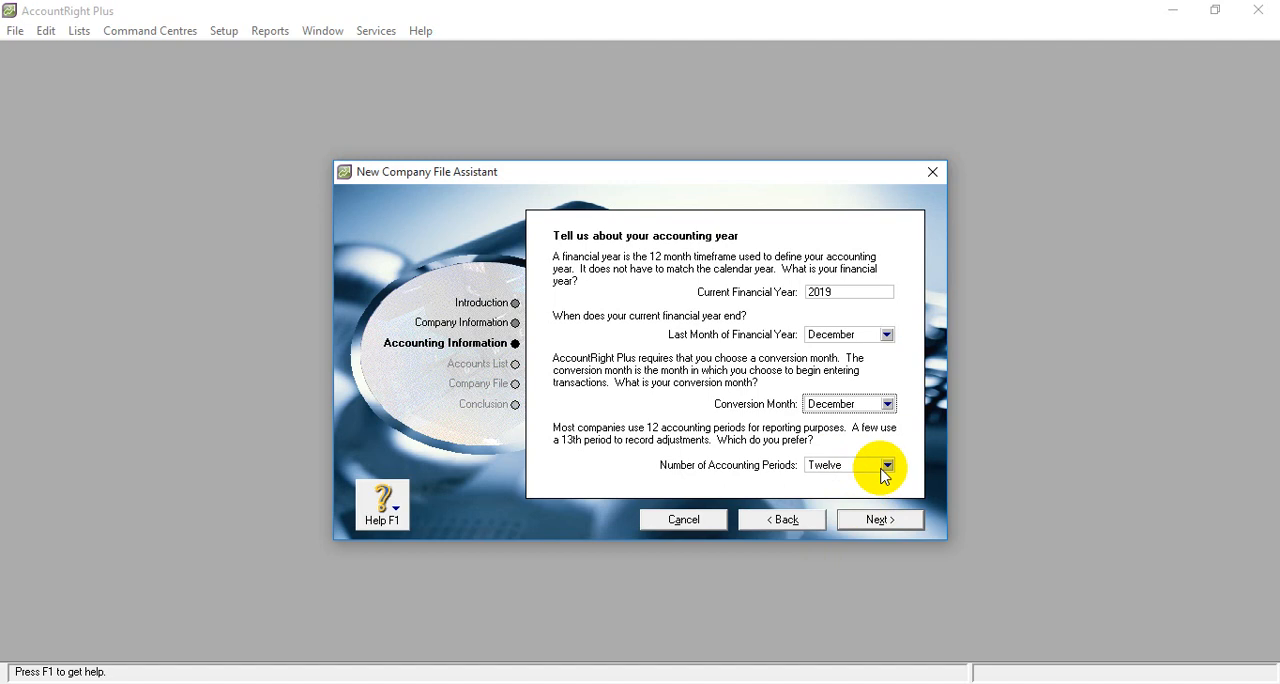
{"action": "left_click", "coordinate": [887, 527]}
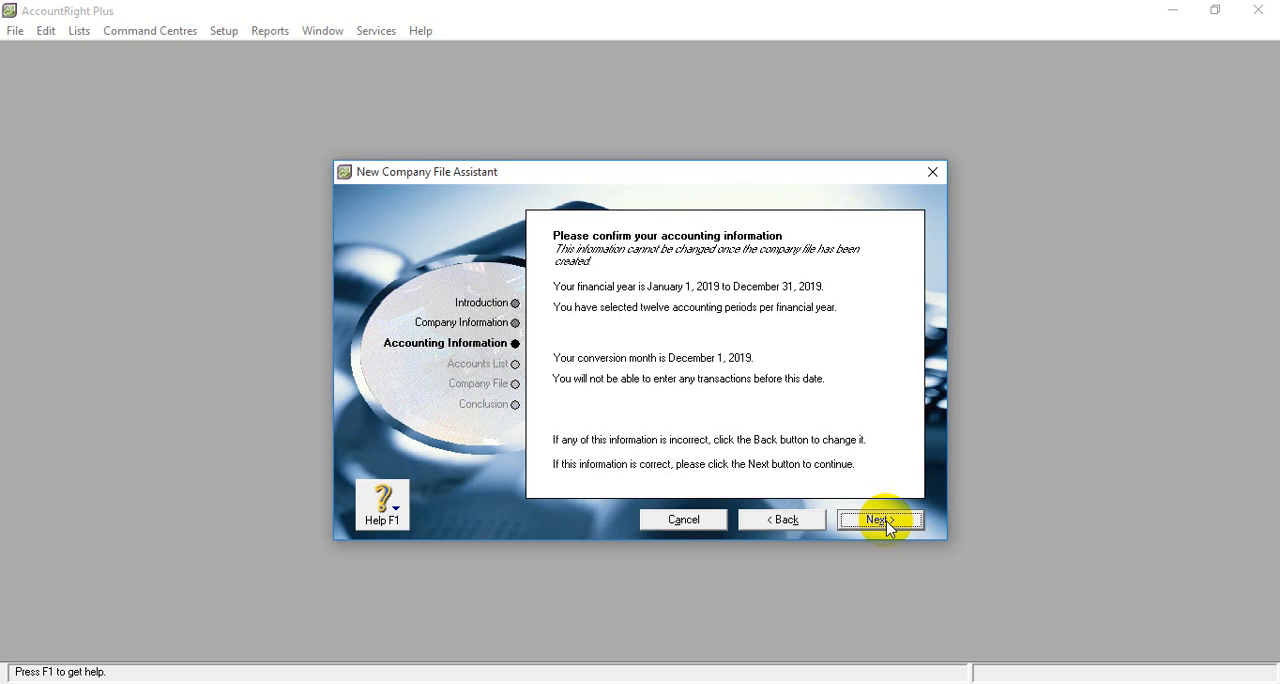
{"action": "left_click", "coordinate": [880, 520]}
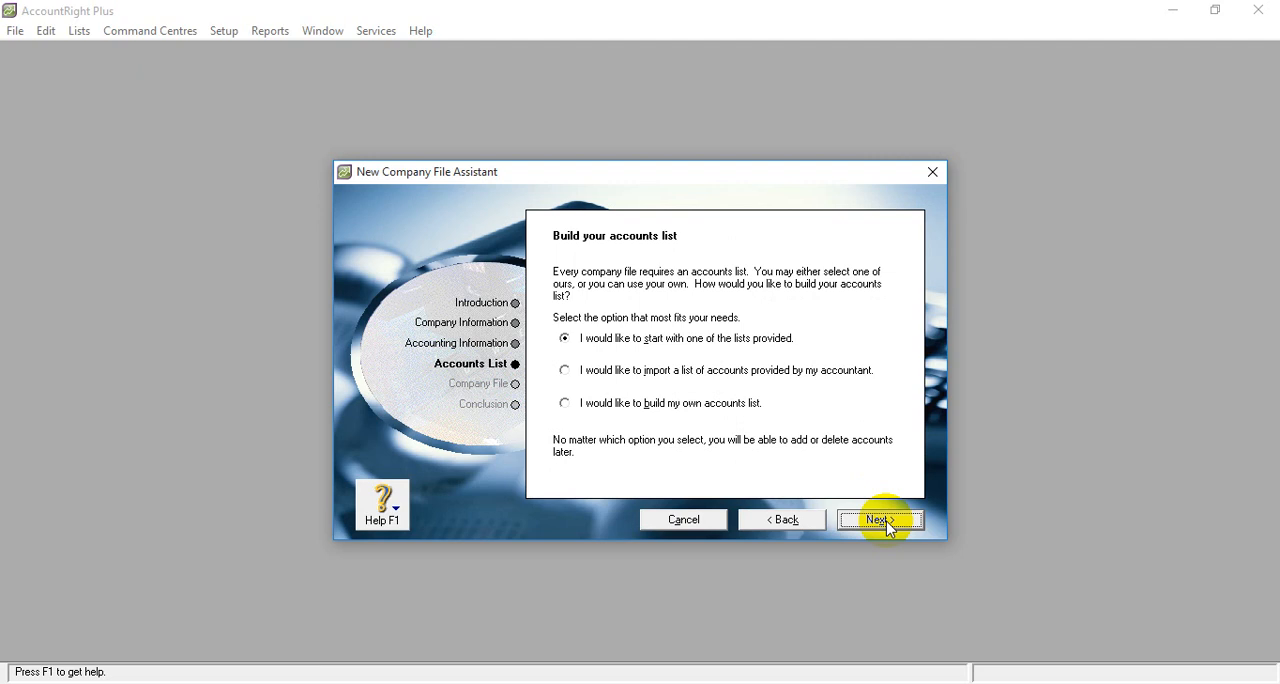
- Choose to import a list of accounts provided by the accountant and proceed to the company file location
{"action": "left_click", "coordinate": [565, 371]}
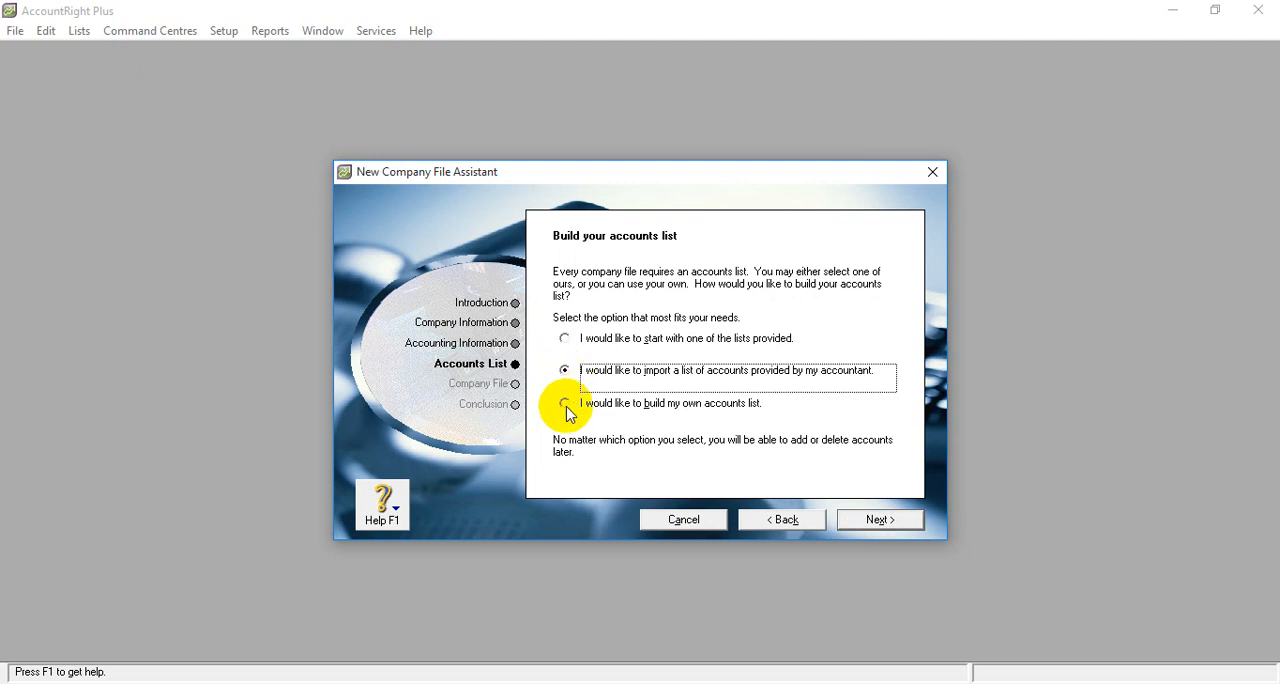
{"action": "left_click", "coordinate": [566, 405]}
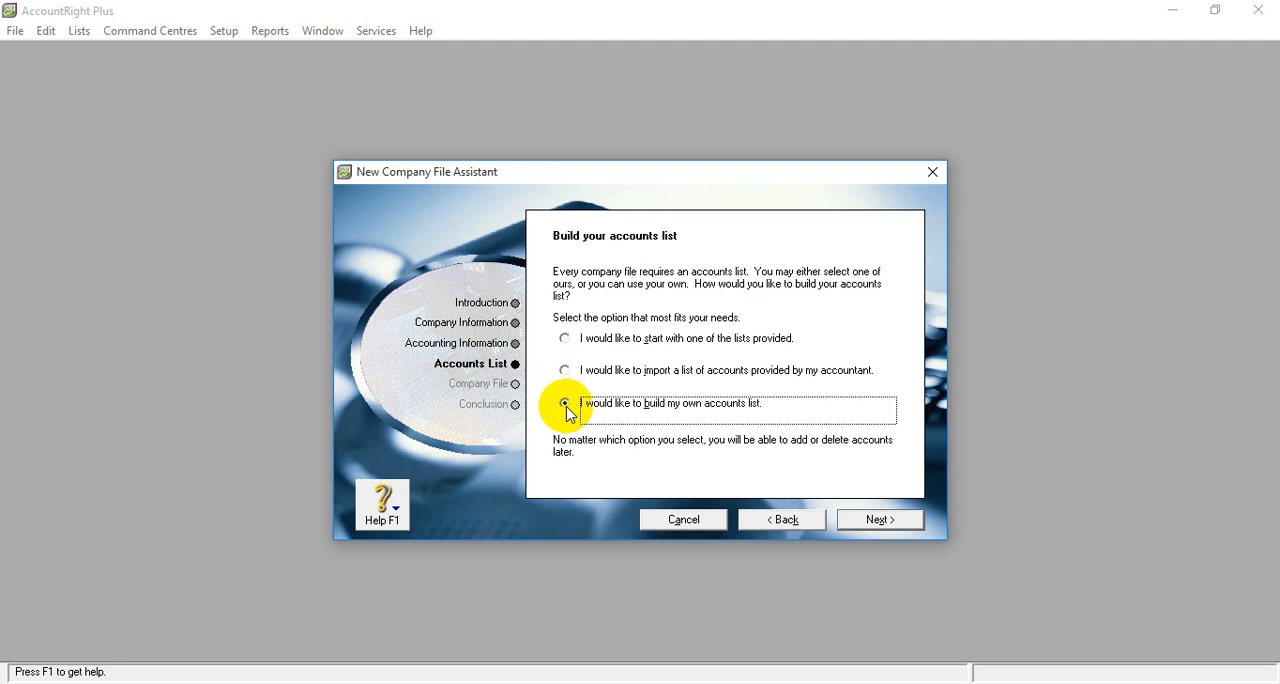
{"action": "left_click", "coordinate": [572, 372]}
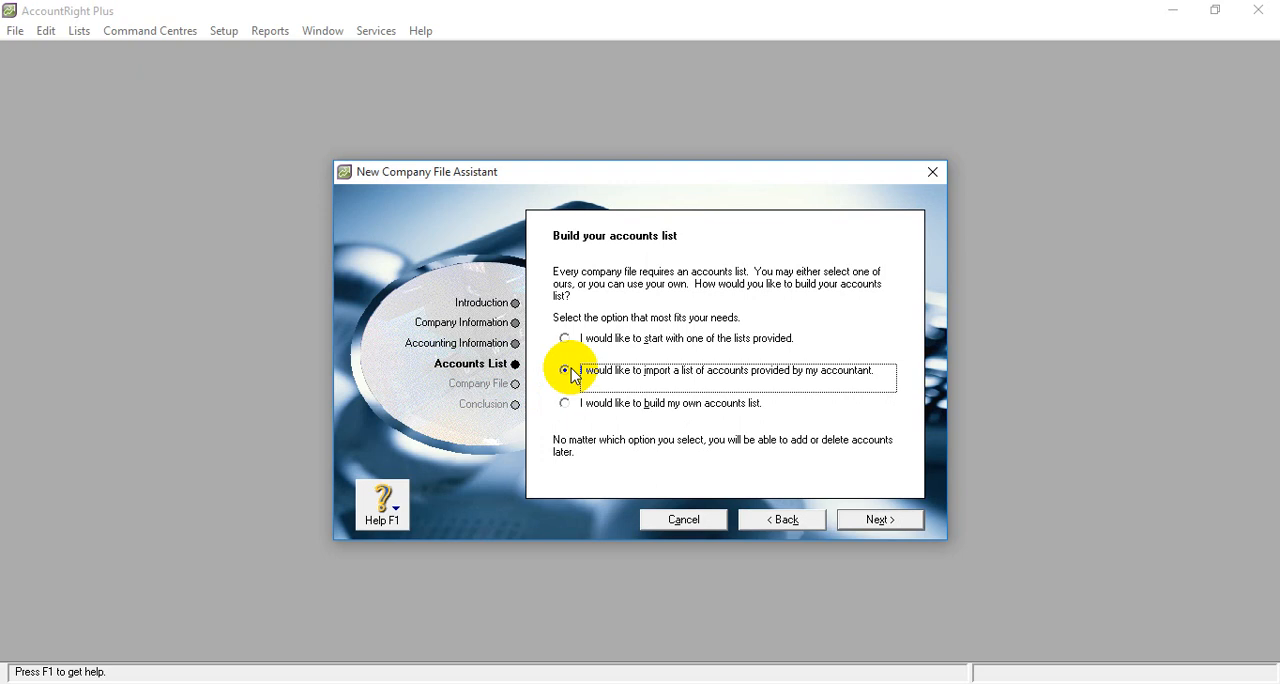
{"action": "left_click", "coordinate": [873, 522]}
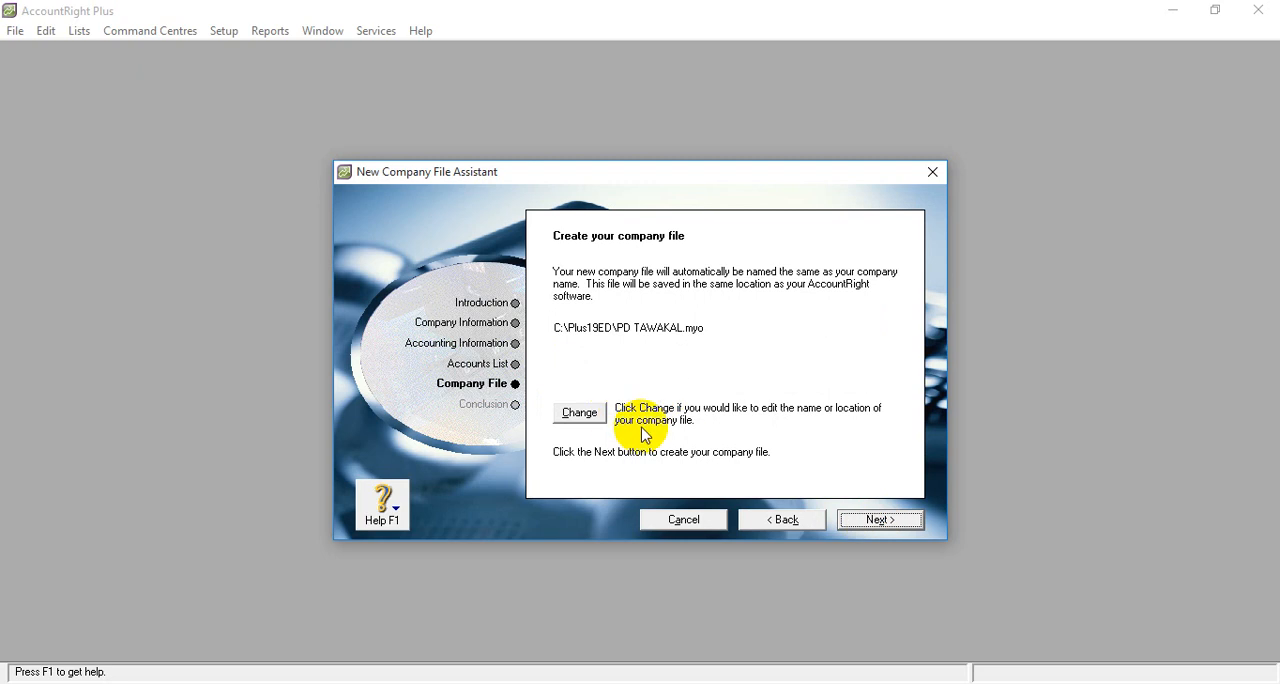
- Change the company file's location to the TUTORIAL folder on drive D, keeping the name PD TAWAKAL, and create the file
{"action": "left_click", "coordinate": [583, 417]}
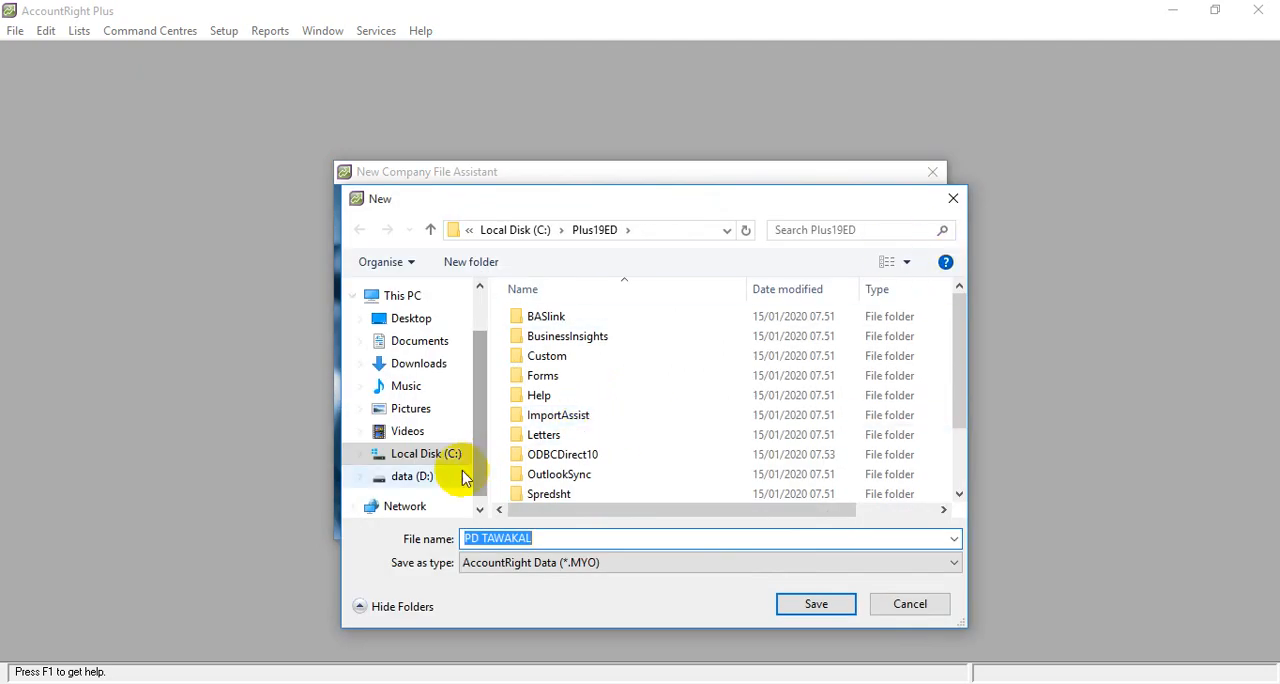
{"action": "left_click", "coordinate": [418, 479]}
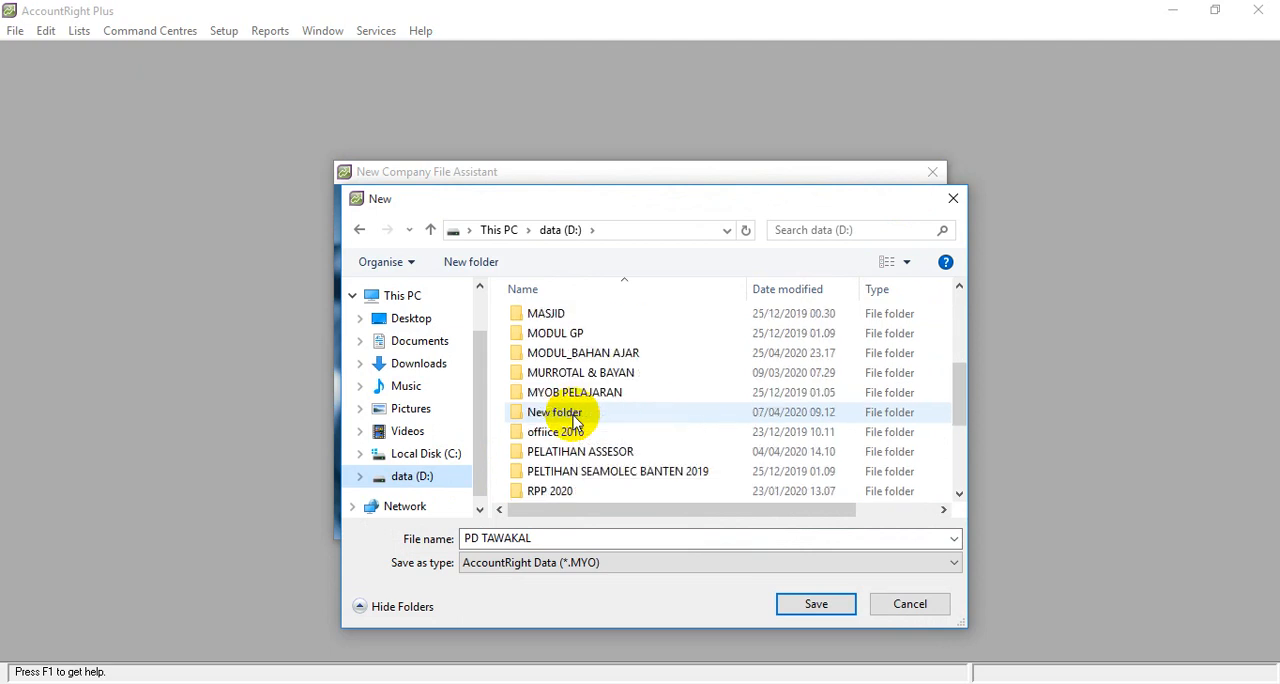
{"action": "scroll", "coordinate": [575, 422], "scroll_direction": "down", "scroll_amount": 3}
{"action": "scroll", "coordinate": [571, 418], "scroll_direction": "up", "scroll_amount": 5}
{"action": "scroll", "coordinate": [571, 418], "scroll_direction": "down", "scroll_amount": 5}
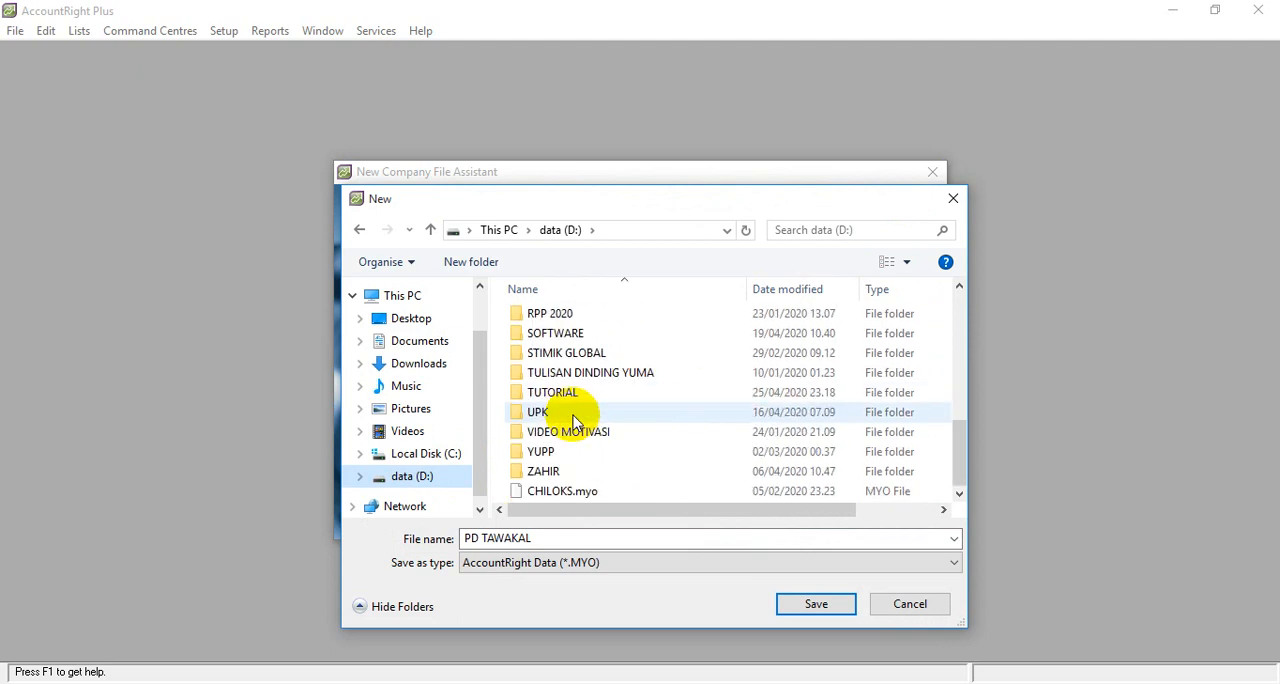
{"action": "double_click", "coordinate": [580, 395]}
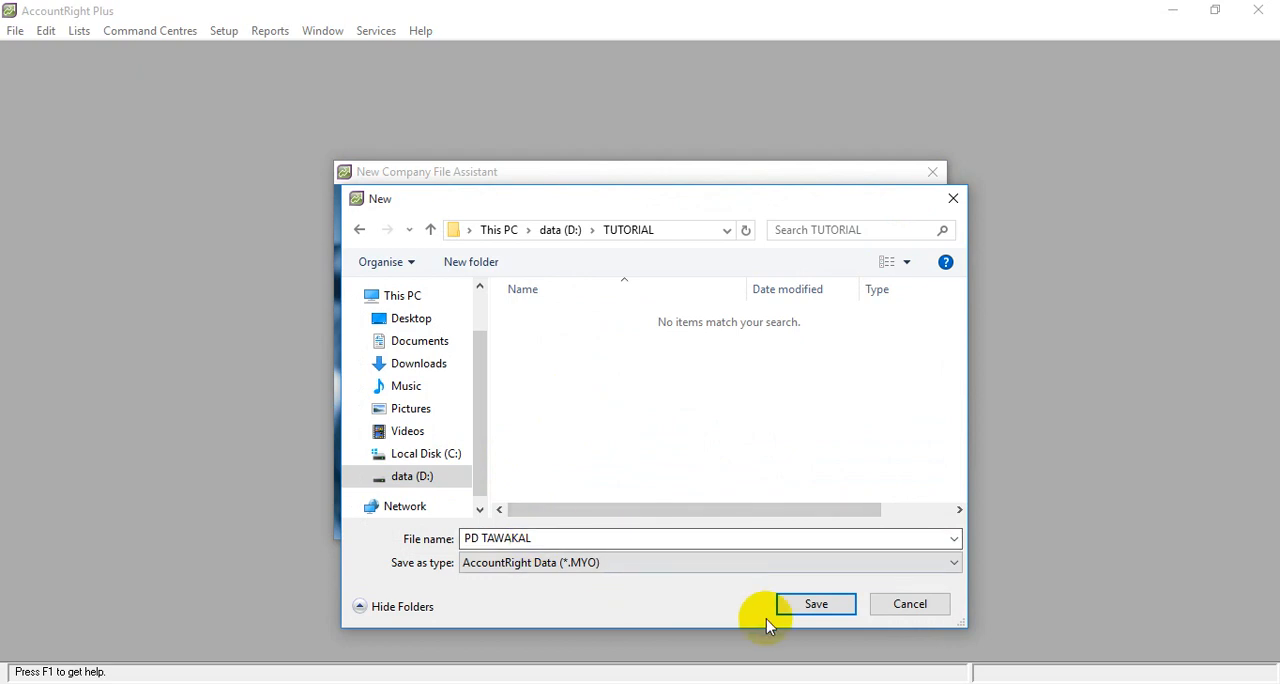
{"action": "left_click", "coordinate": [808, 606]}
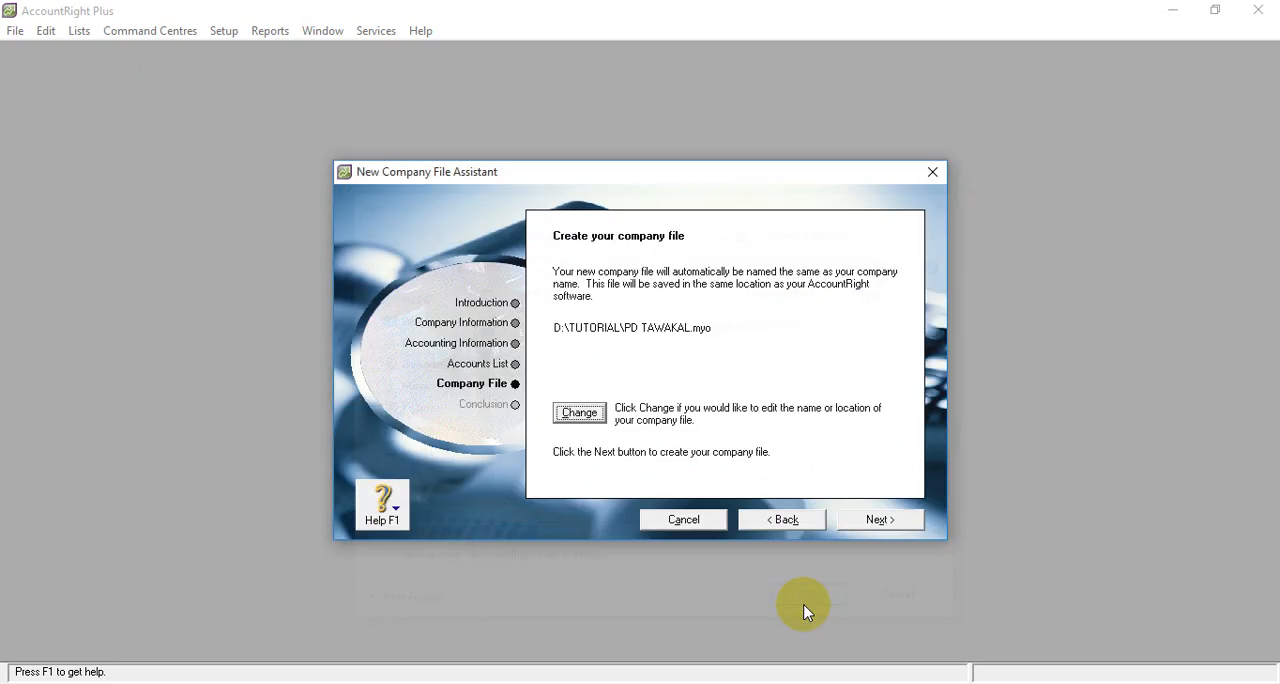
{"action": "left_click", "coordinate": [880, 520]}
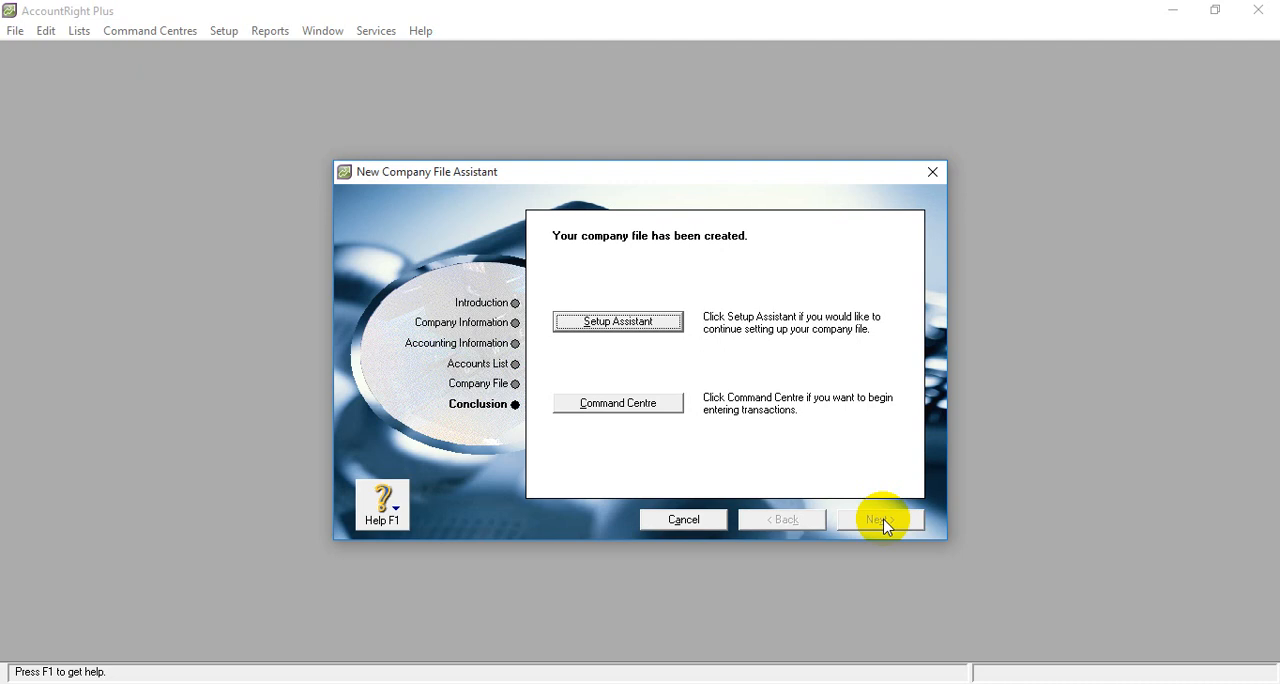
- Open the Command Centre and resize the AccountRight window to full height beside the narrowed PERUSH DAGANG workbook
{"action": "left_click", "coordinate": [594, 405]}
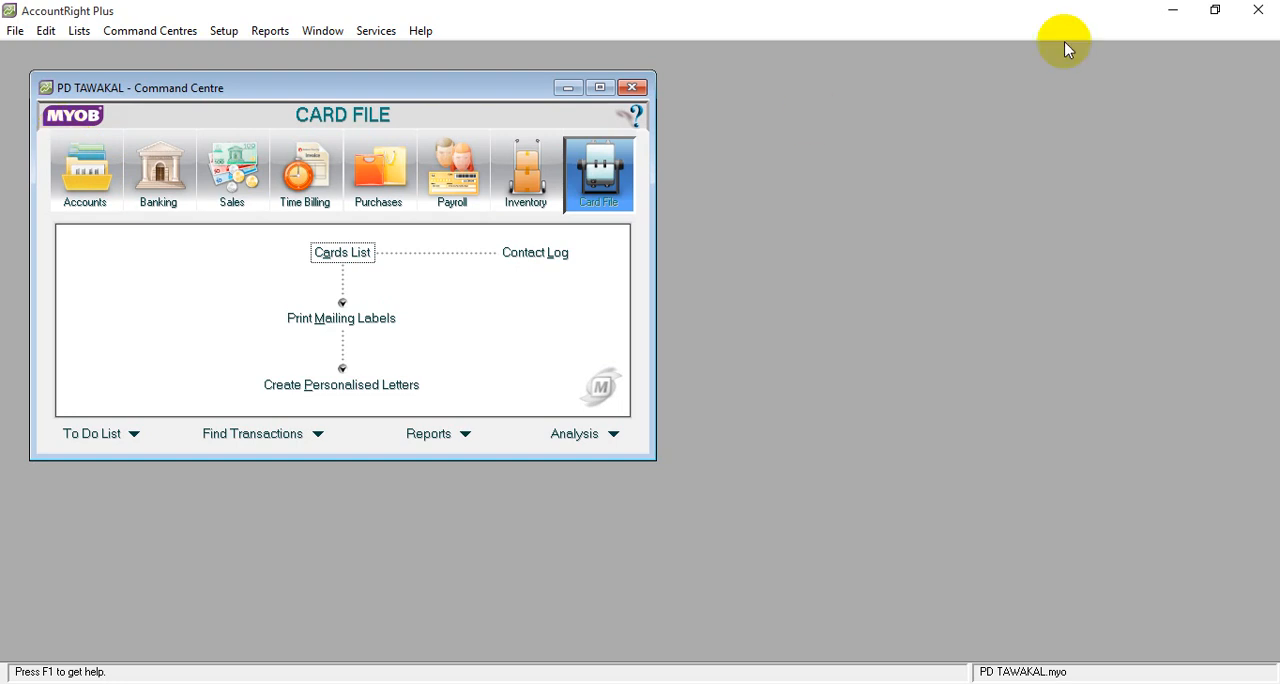
{"action": "left_click", "coordinate": [1218, 14]}
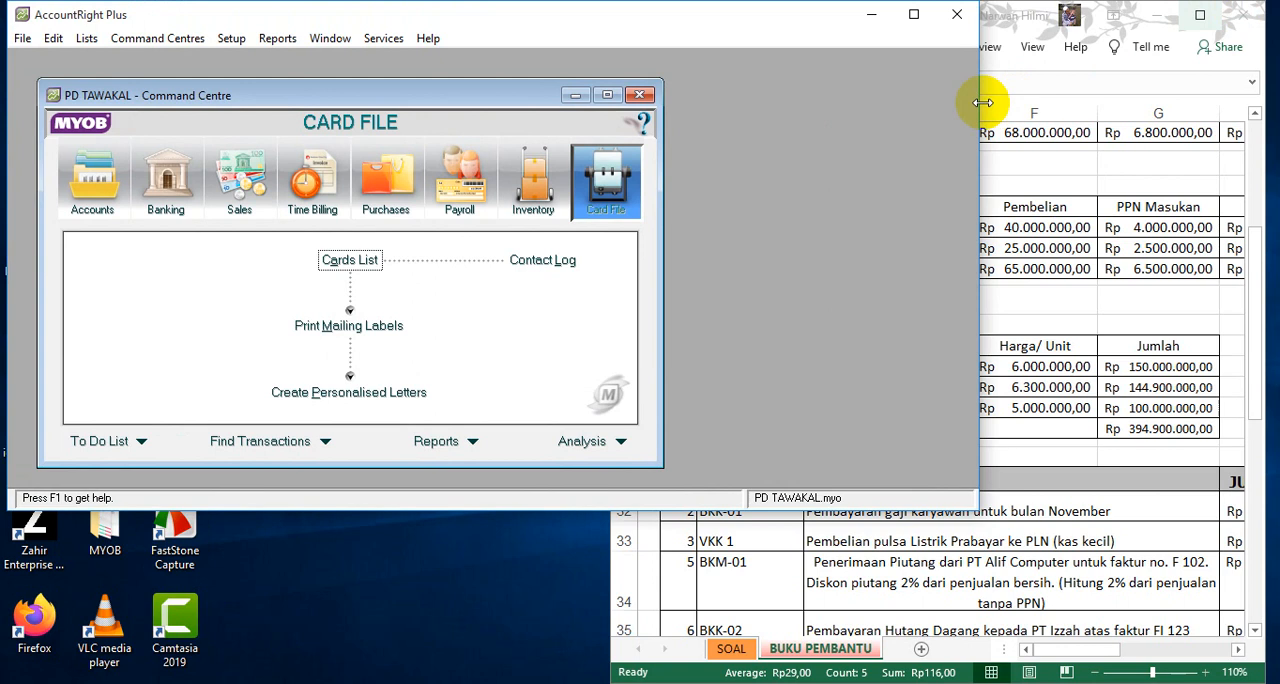
{"action": "left_click_drag", "start_coordinate": [974, 105], "coordinate": [673, 166]}
{"action": "left_click", "coordinate": [770, 170]}
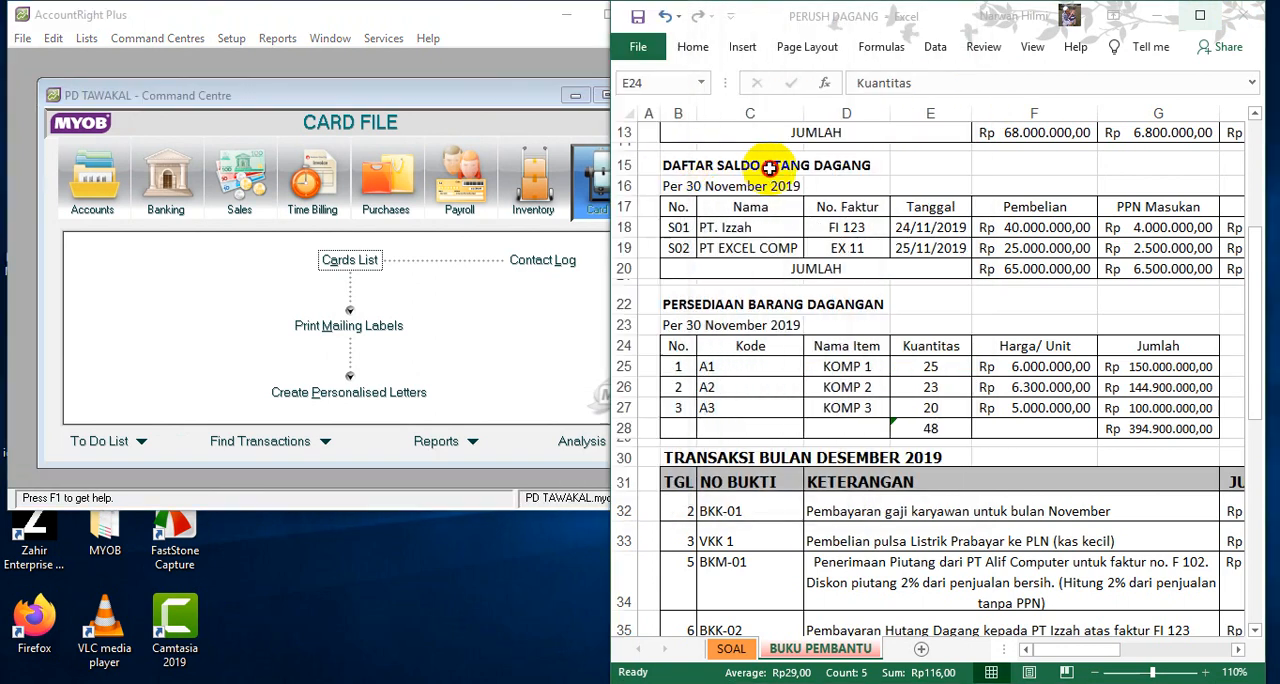
{"action": "left_click_drag", "start_coordinate": [607, 280], "coordinate": [657, 280]}
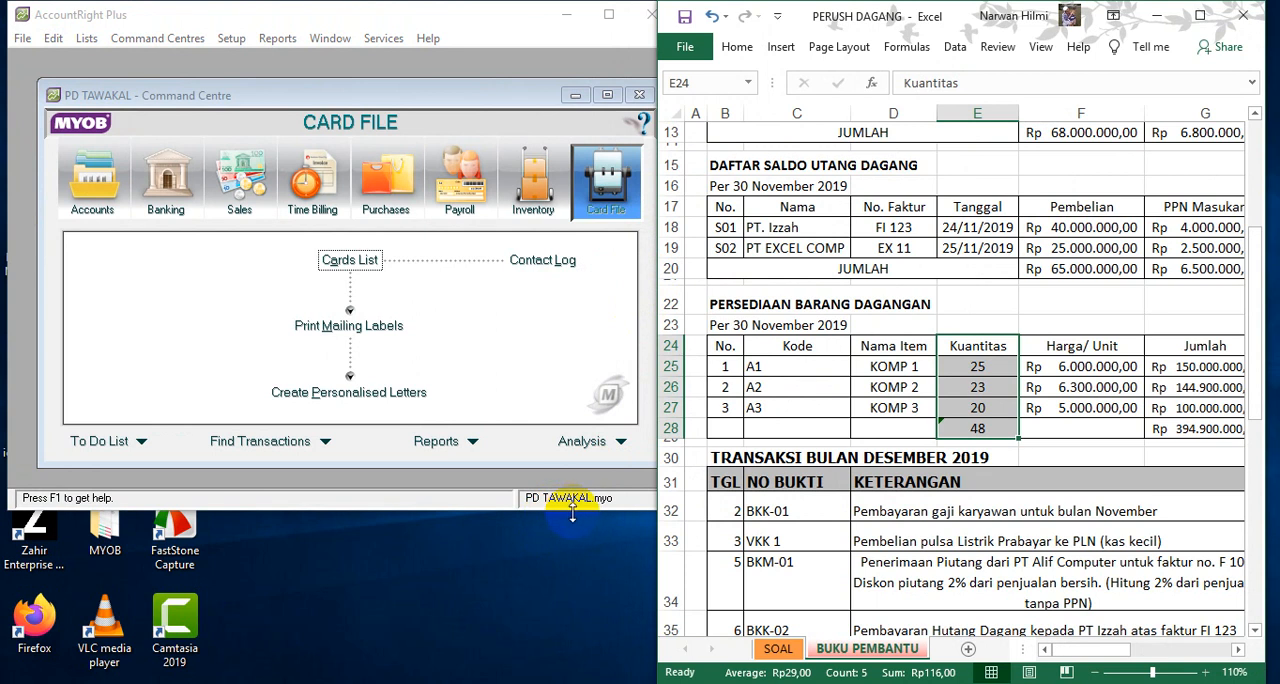
{"action": "left_click_drag", "start_coordinate": [572, 512], "coordinate": [563, 676]}
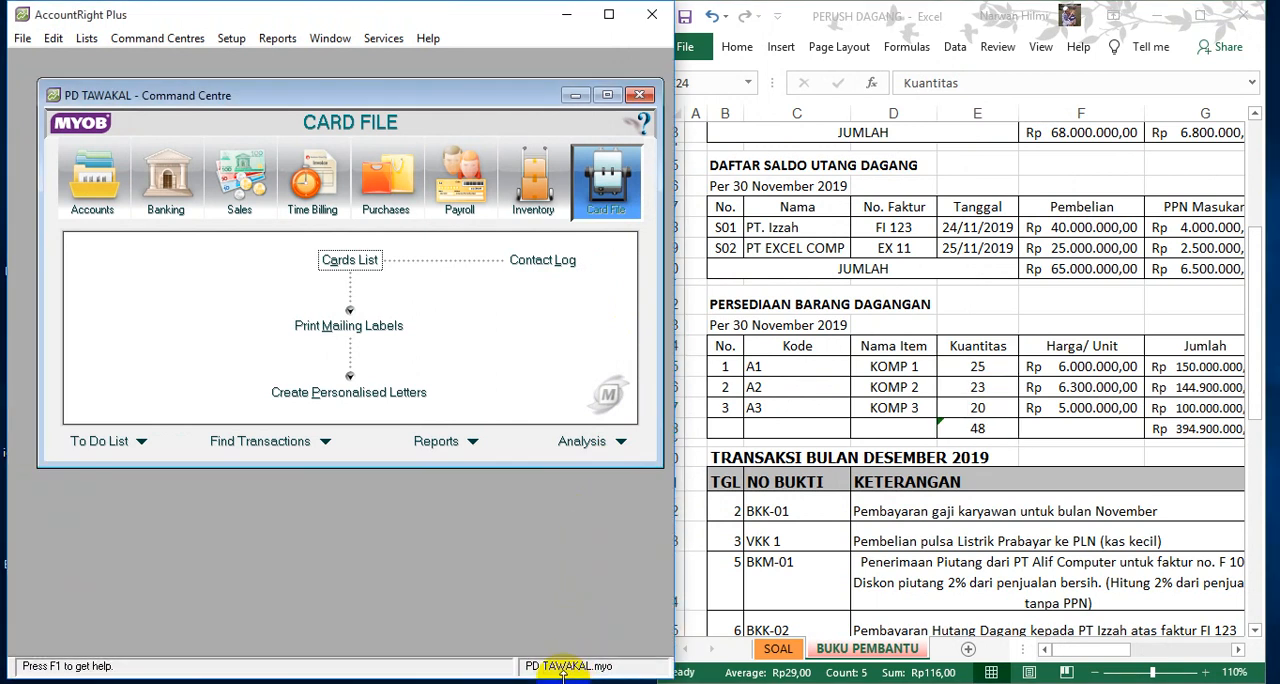
- Review the adjusted trial balance and its account columns on the SOAL sheet of the PERUSH DAGANG workbook
{"action": "left_click", "coordinate": [880, 585]}
{"action": "left_click", "coordinate": [778, 646]}
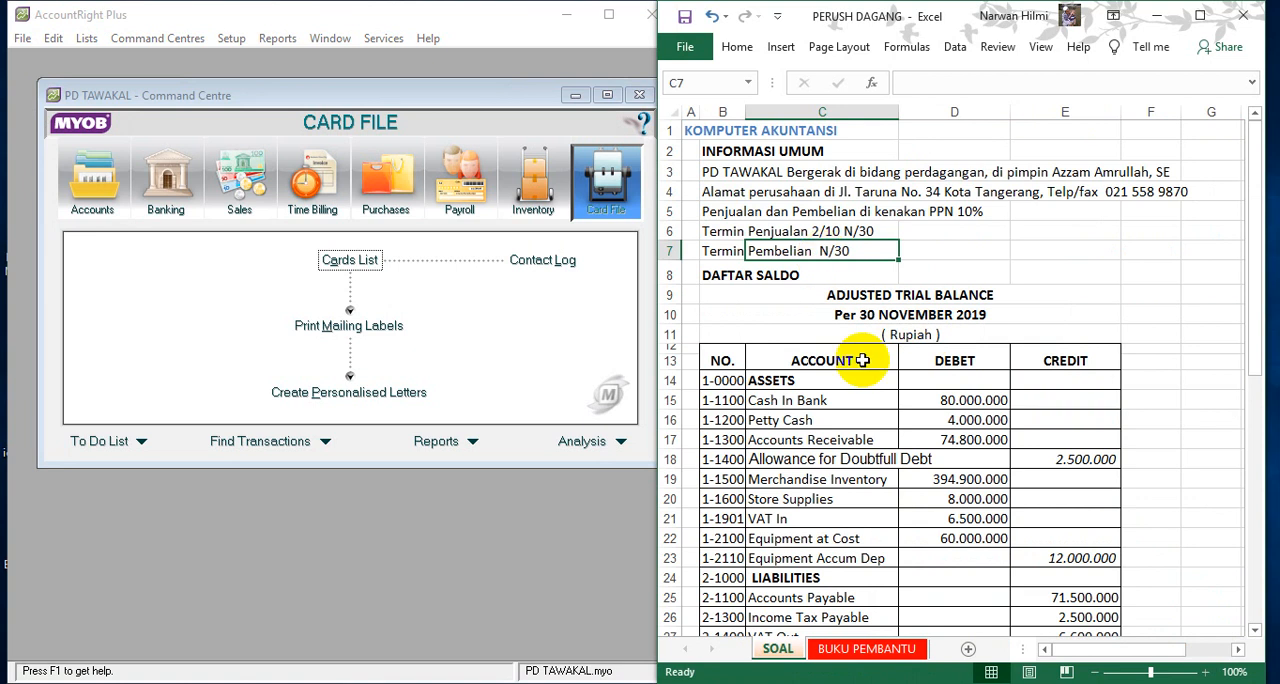
{"action": "scroll", "coordinate": [864, 350], "scroll_direction": "down", "scroll_amount": 6}
{"action": "scroll", "coordinate": [866, 340], "scroll_direction": "down", "scroll_amount": 4}
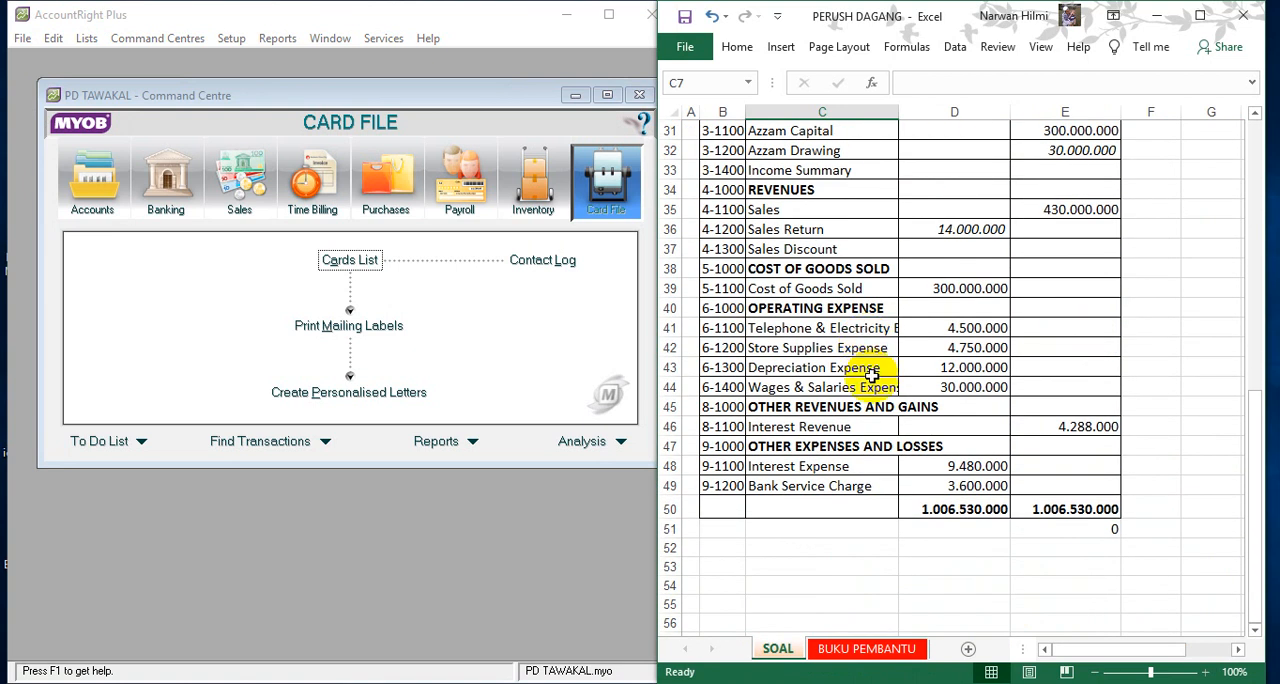
{"action": "scroll", "coordinate": [868, 360], "scroll_direction": "up", "scroll_amount": 8}
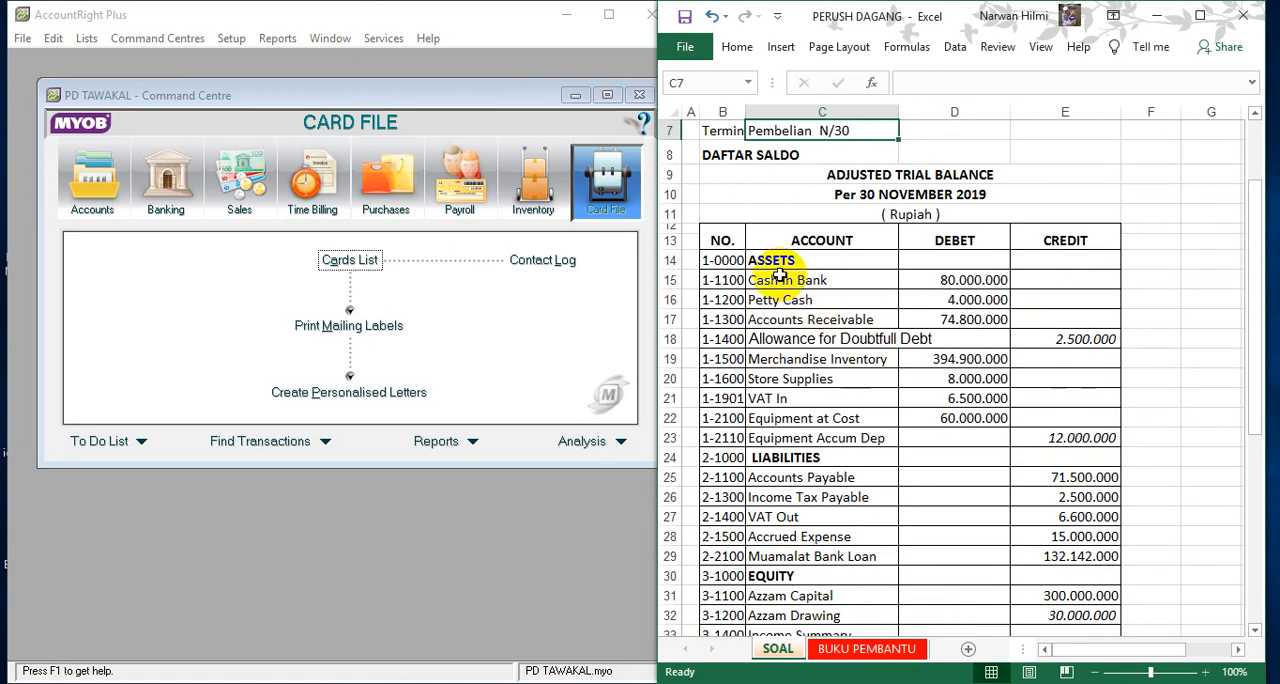
{"action": "left_click_drag", "start_coordinate": [724, 236], "coordinate": [1075, 342]}
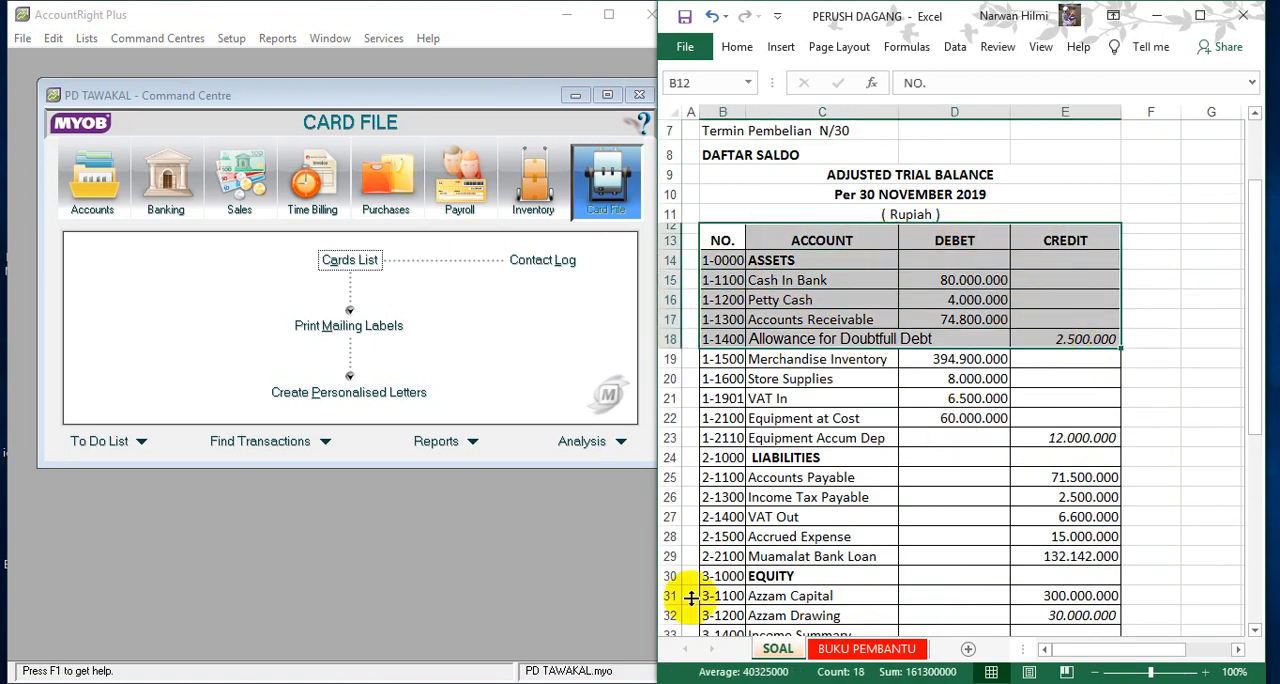
- Open the AKUN workbook from the TUTORIAL folder and extend its window to full height beside the PERUSH DAGANG workbook
{"action": "left_click", "coordinate": [150, 683]}
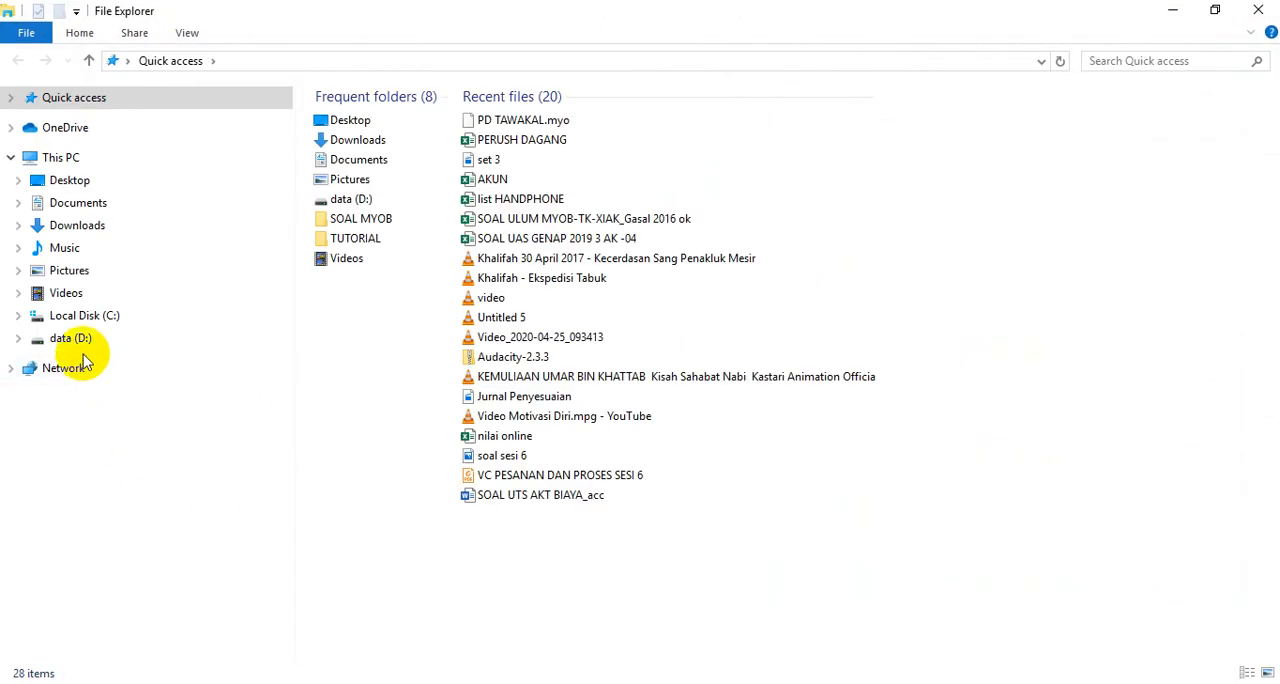
{"action": "double_click", "coordinate": [340, 240]}
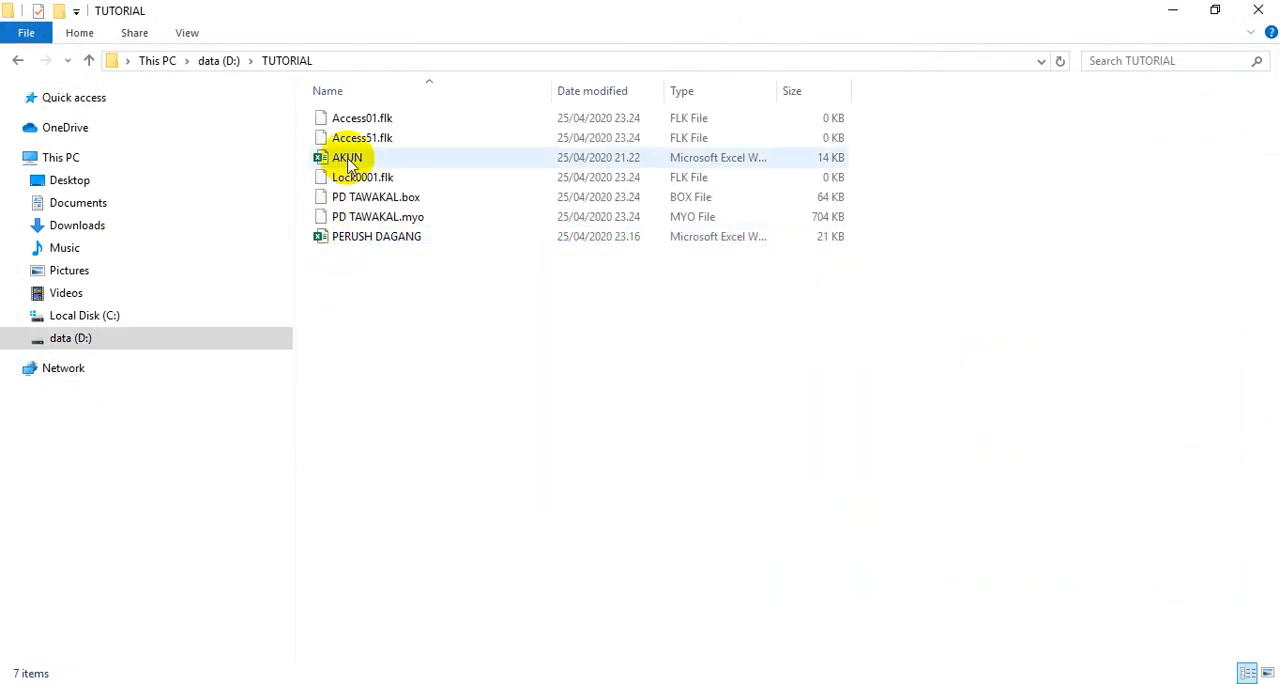
{"action": "left_click", "coordinate": [347, 160]}
{"action": "double_click", "coordinate": [347, 160]}
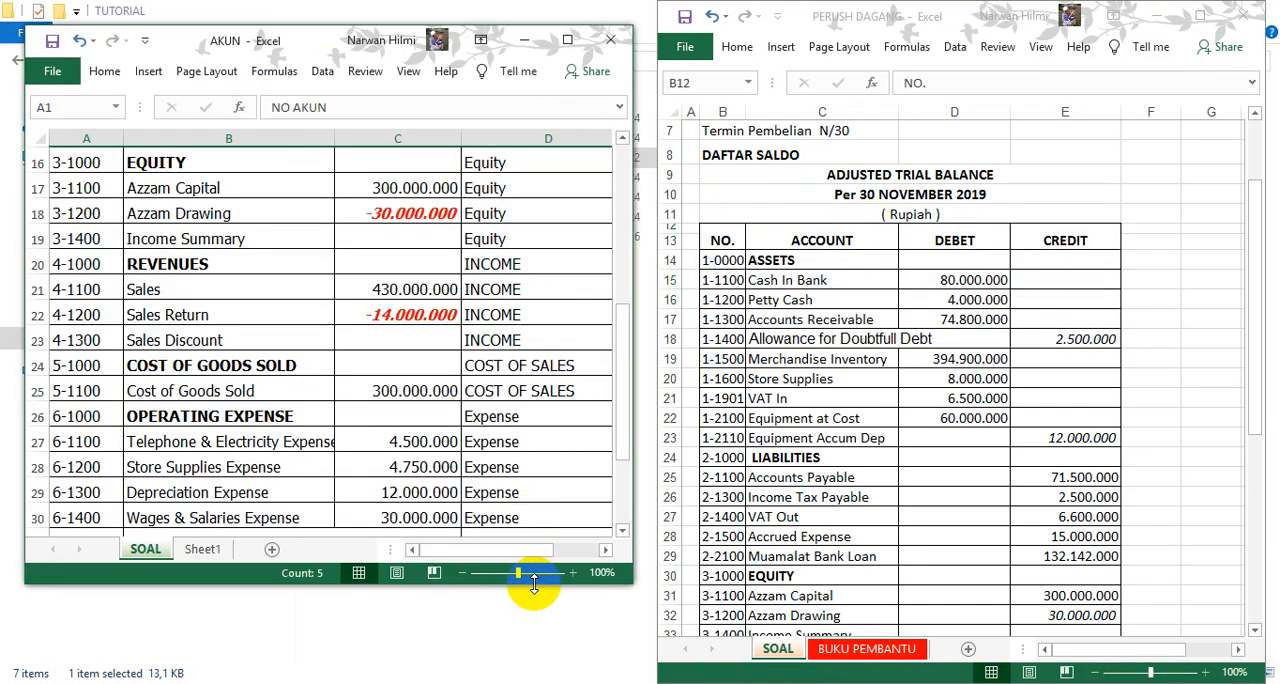
{"action": "left_click_drag", "start_coordinate": [534, 585], "coordinate": [523, 670]}
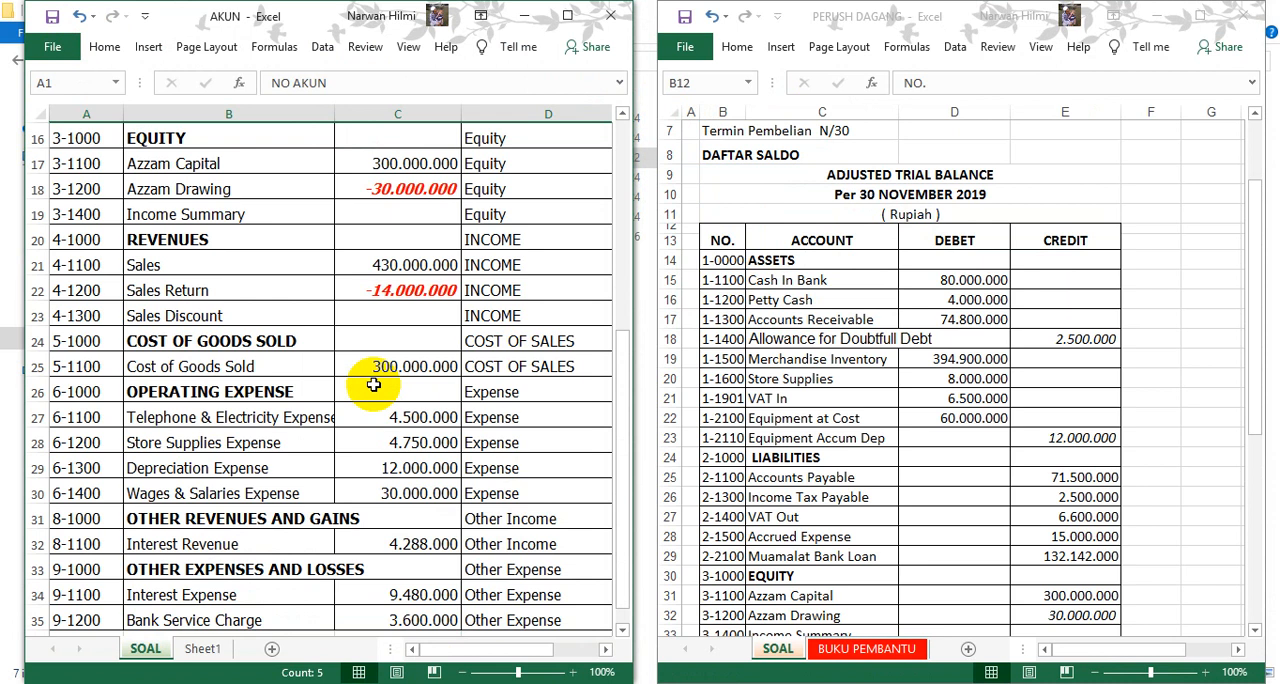
- Compare the account list in the AKUN workbook with the adjusted trial balance in PERUSH DAGANG
{"action": "scroll", "coordinate": [373, 385], "scroll_direction": "up", "scroll_amount": 5}
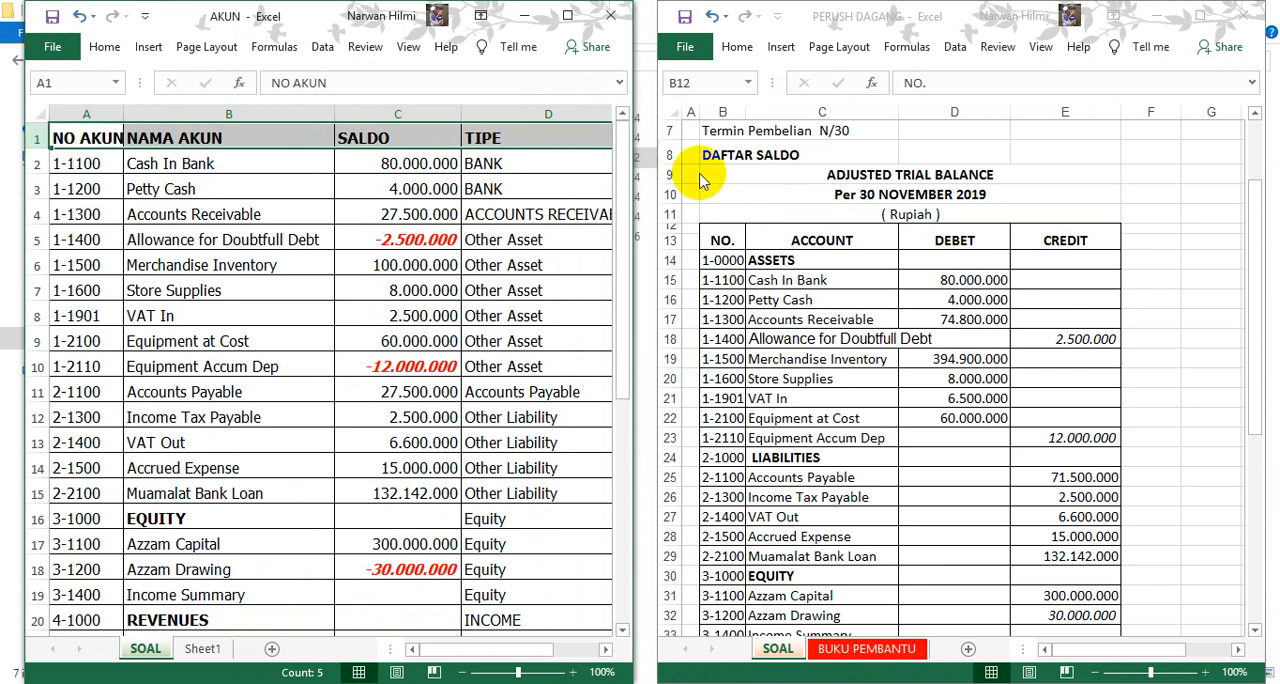
{"action": "left_click", "coordinate": [825, 160]}
{"action": "left_click", "coordinate": [852, 168]}
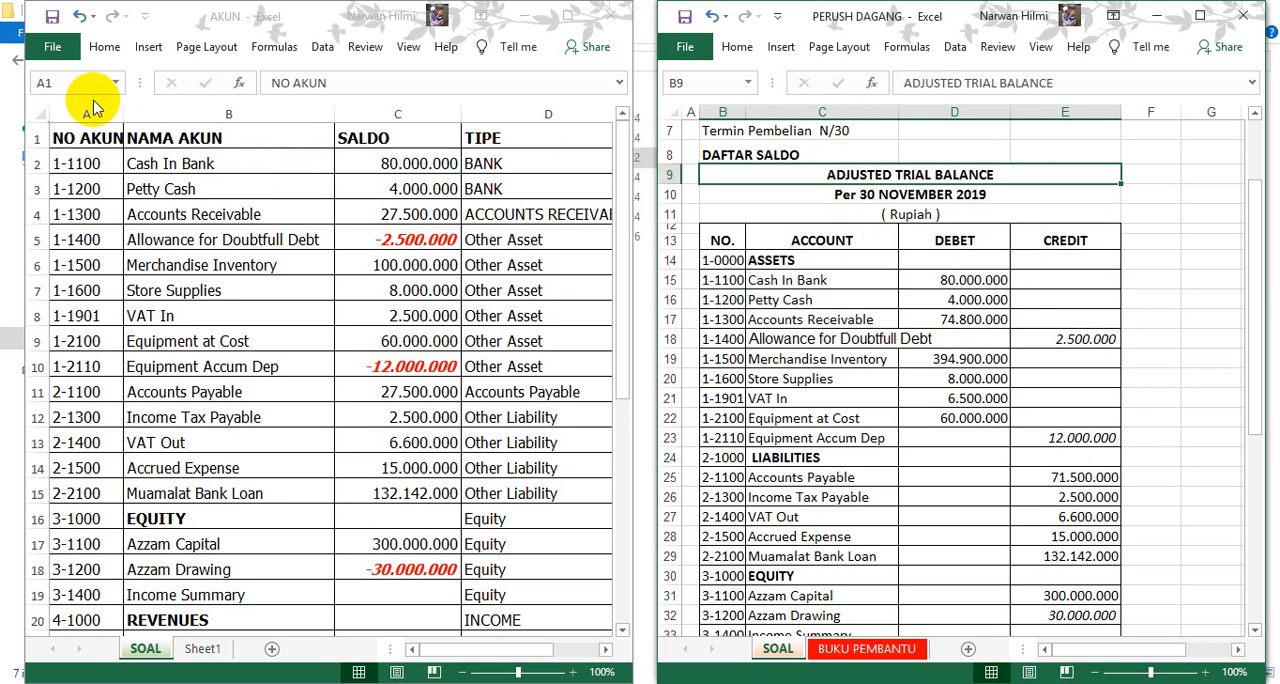
- Save the active sheet of the AKUN workbook in the TUTORIAL folder as Text (Tab delimited), named AKUN, keeping that format
{"action": "double_click", "coordinate": [571, 18]}
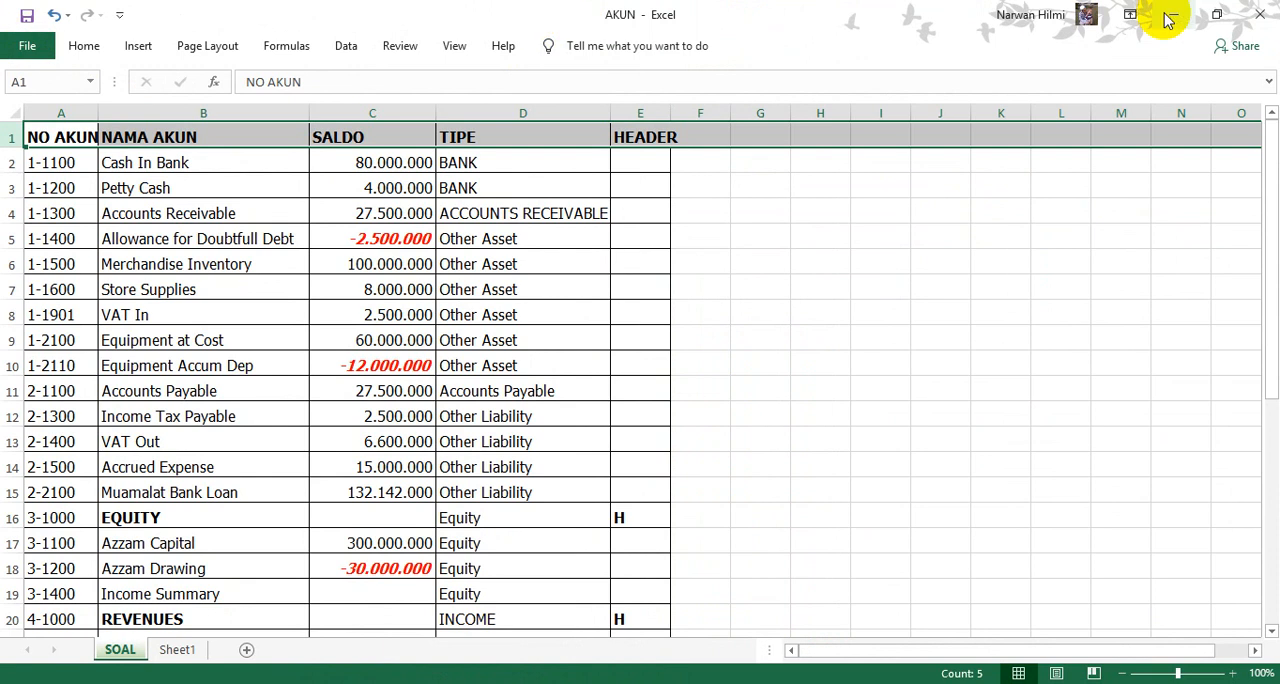
{"action": "left_click", "coordinate": [34, 56]}
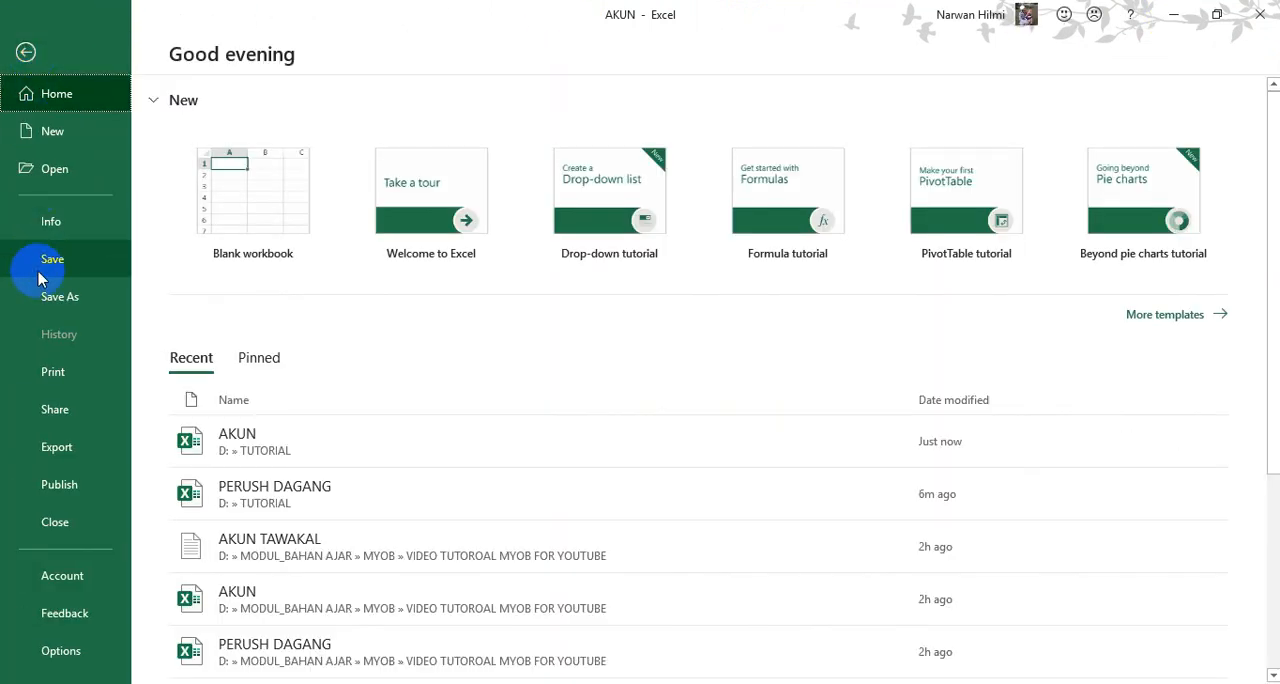
{"action": "left_click", "coordinate": [47, 312]}
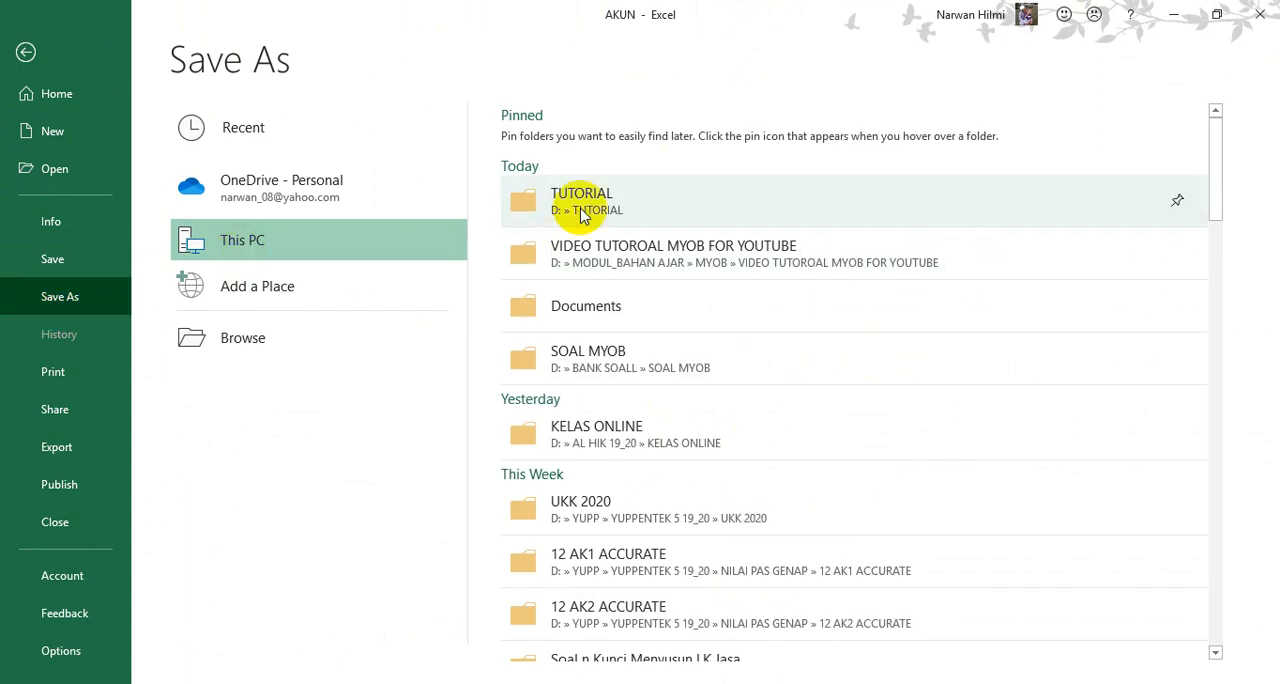
{"action": "left_click", "coordinate": [583, 203]}
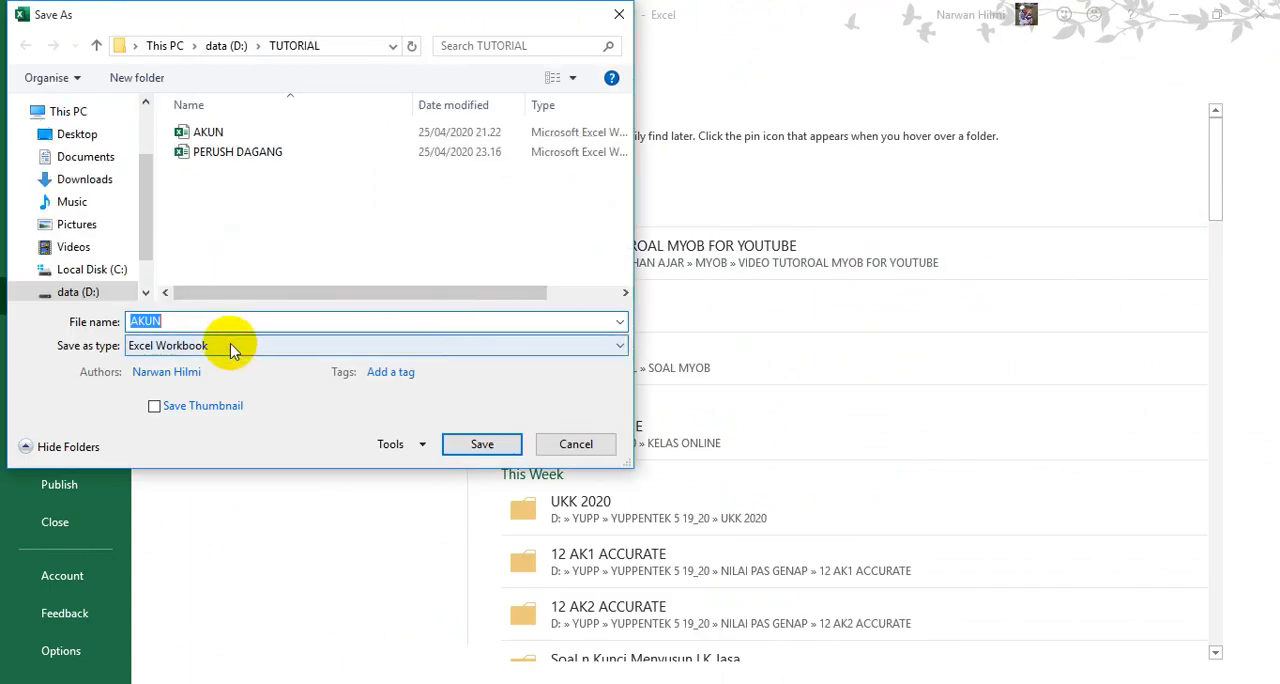
{"action": "left_click", "coordinate": [231, 346]}
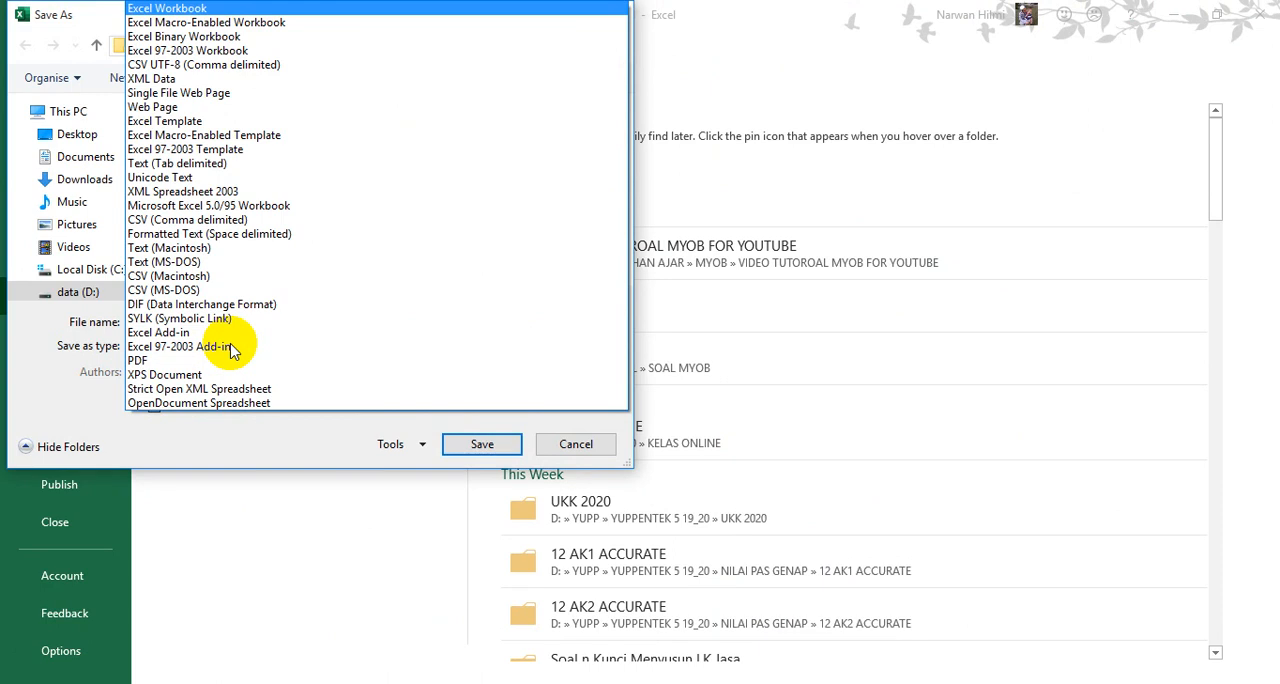
{"action": "key", "text": "t"}
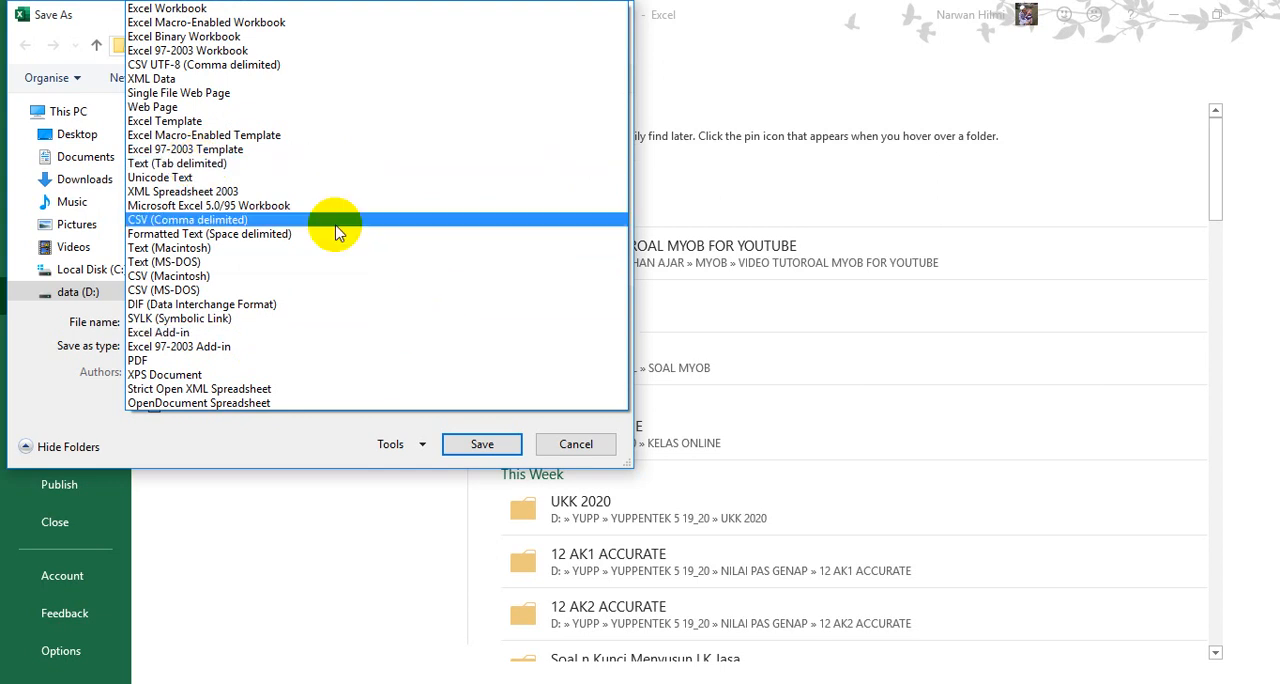
{"action": "left_click", "coordinate": [329, 163]}
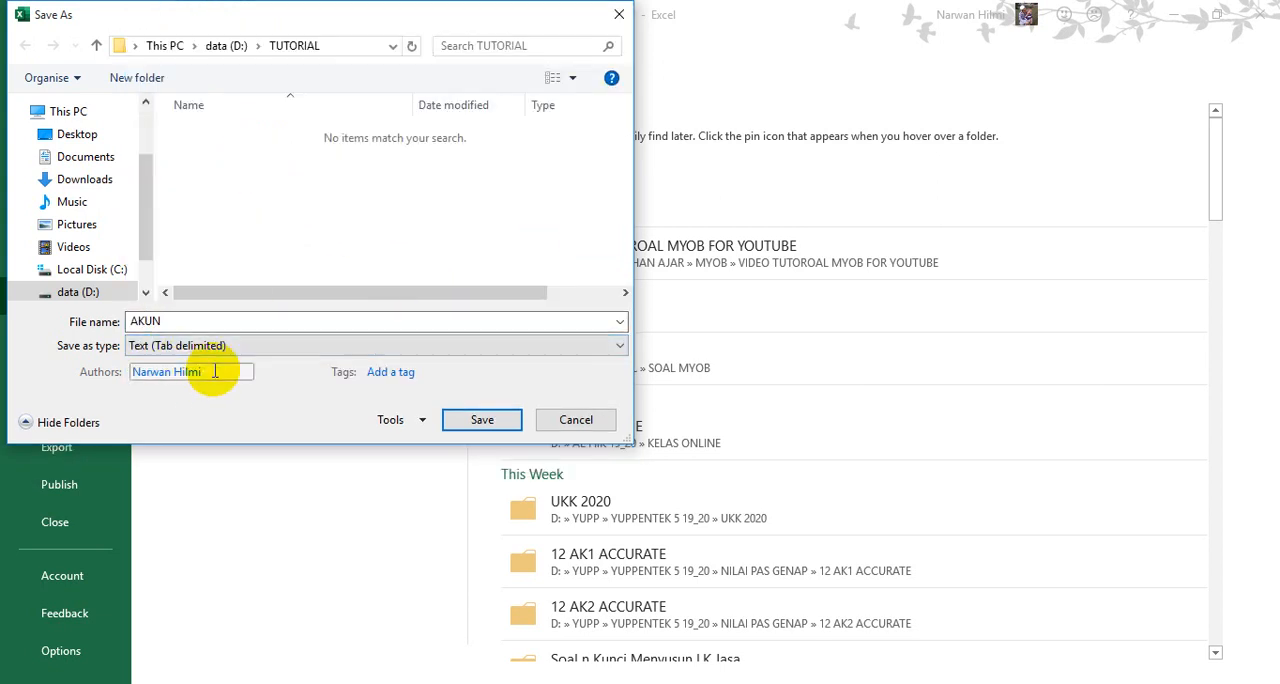
{"action": "left_click", "coordinate": [481, 419]}
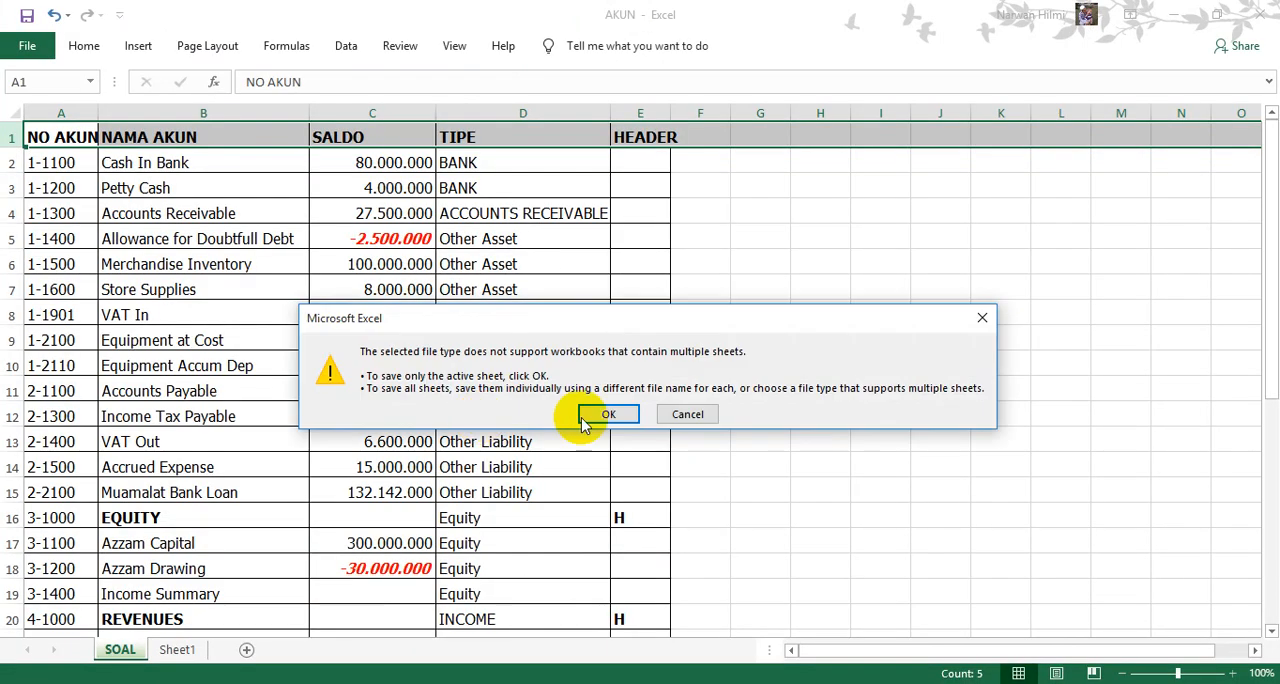
{"action": "left_click", "coordinate": [606, 415]}
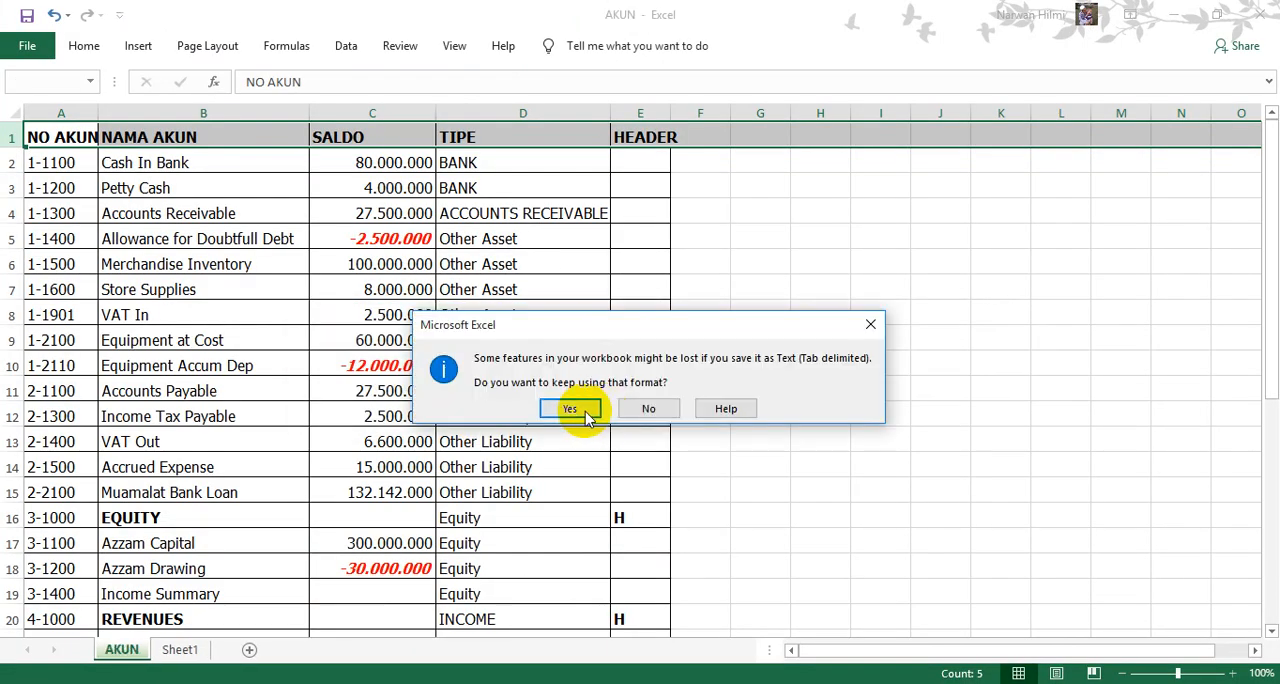
{"action": "left_click", "coordinate": [571, 409]}
- Close the AKUN file in Excel and switch back to the AccountRight Plus Command Centre
{"action": "left_click", "coordinate": [452, 683]}
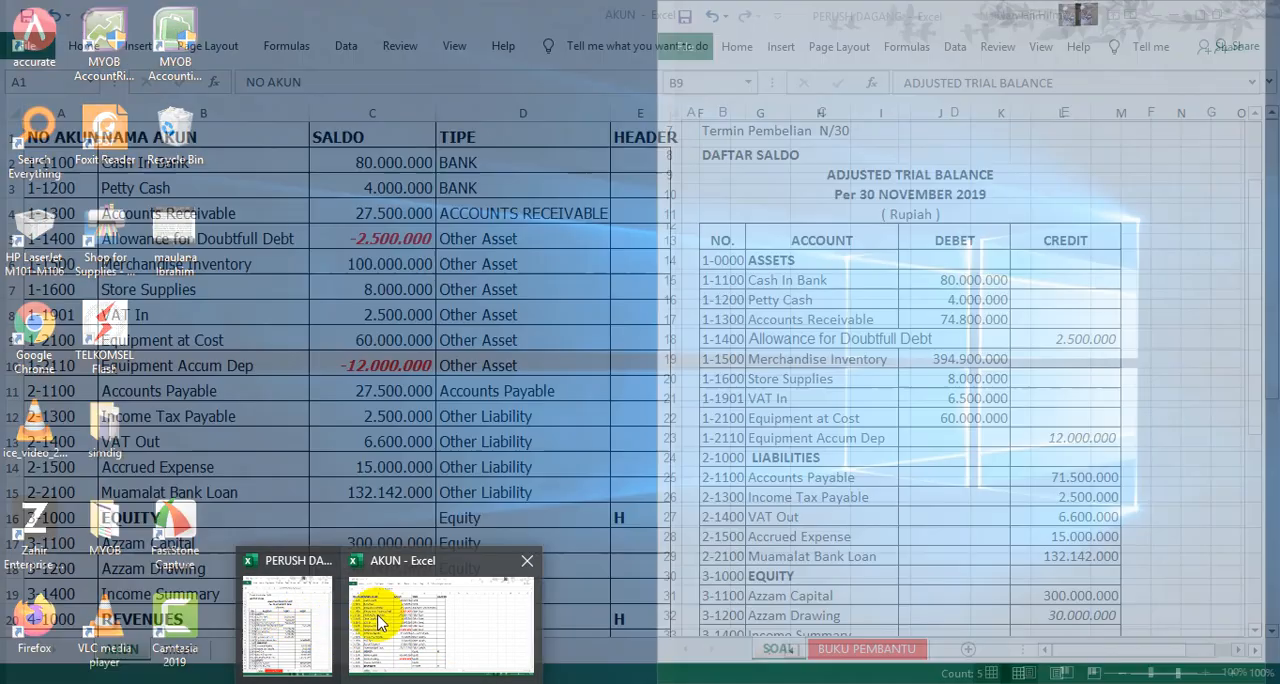
{"action": "left_click", "coordinate": [378, 620]}
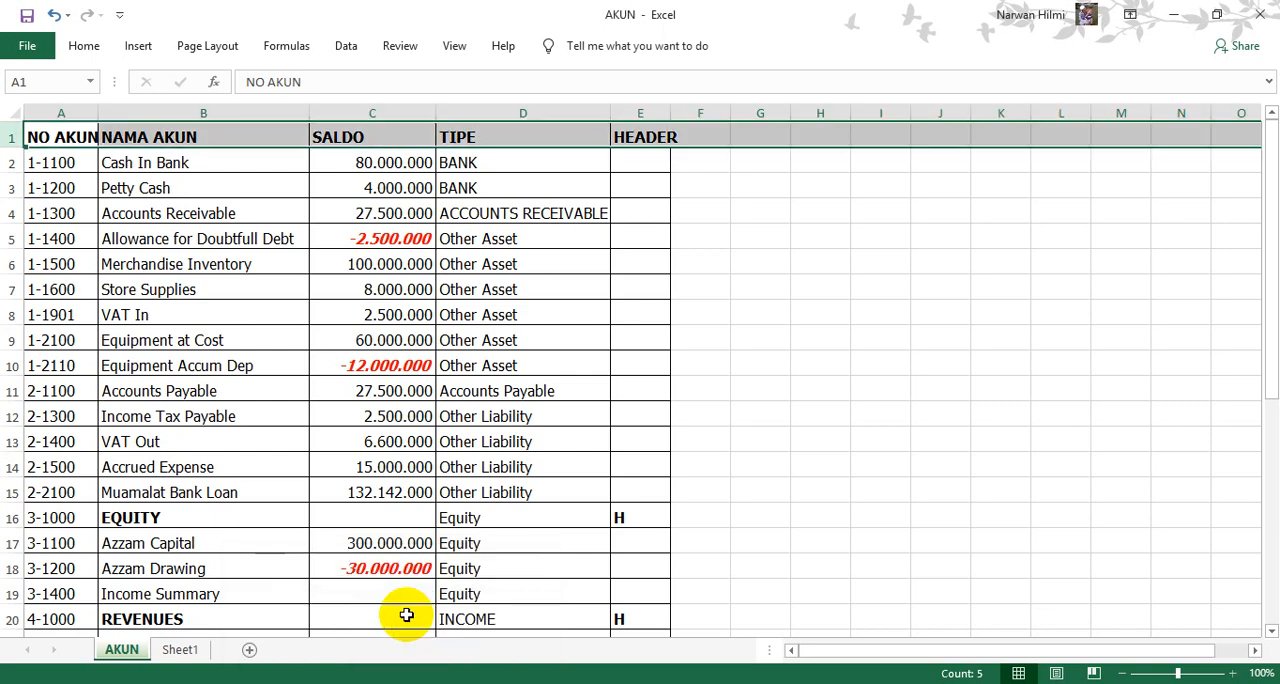
{"action": "left_click", "coordinate": [1258, 20]}
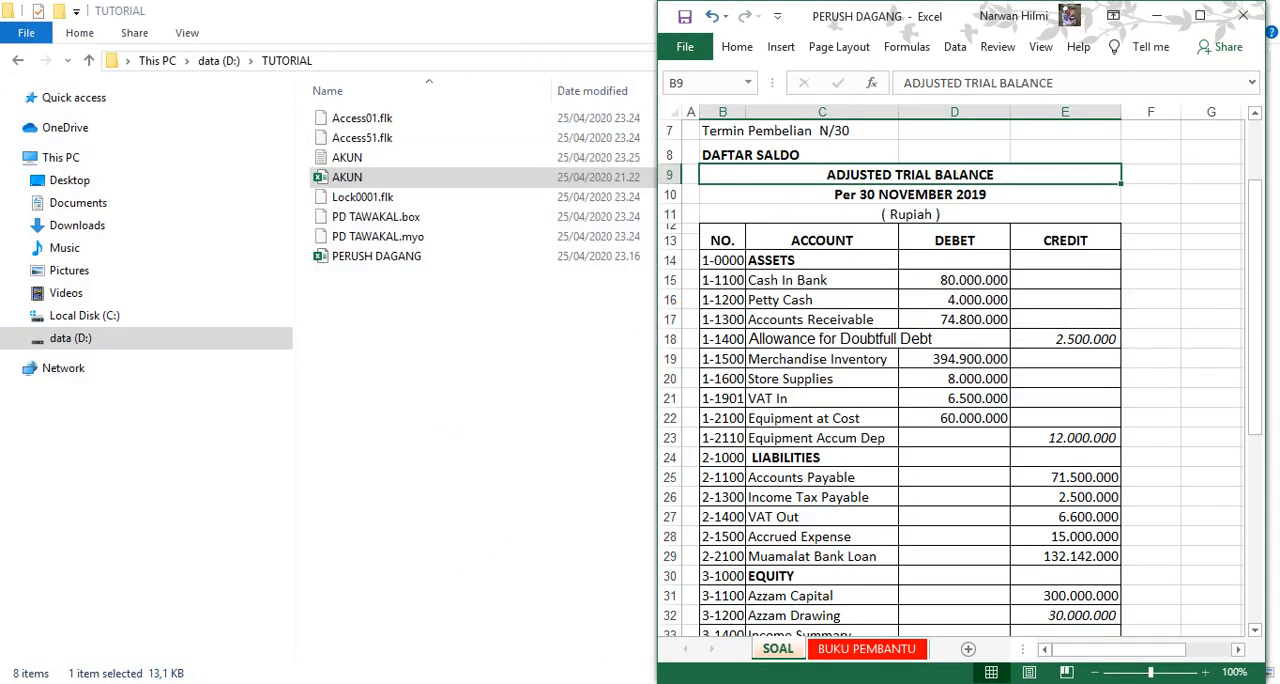
{"action": "key", "text": "alt+Tab"}
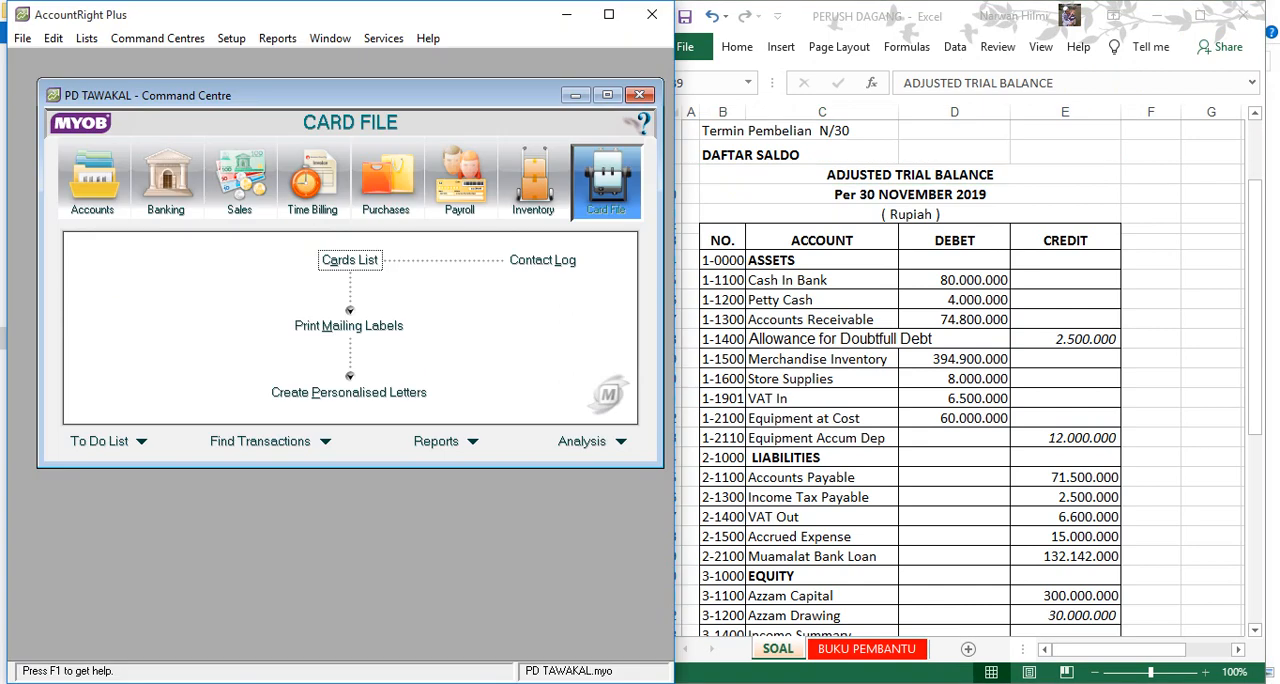
{"action": "mouse_move", "coordinate": [480, 683]}
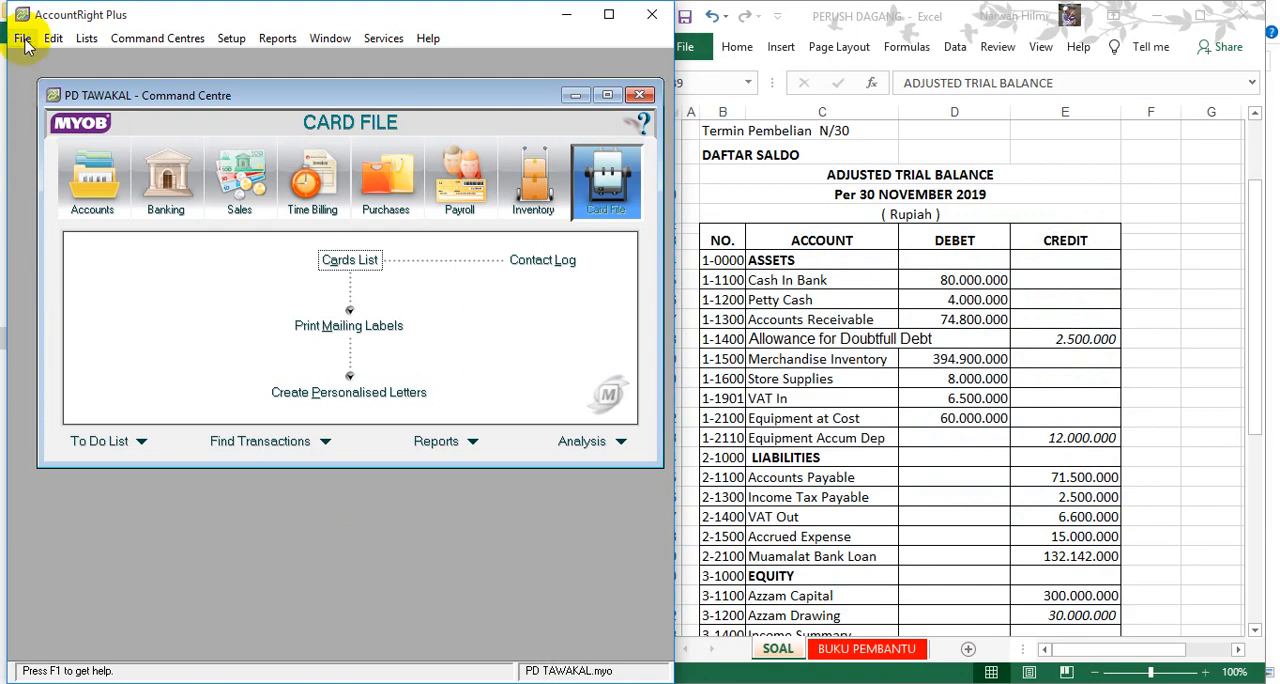
- Start an account information import that updates existing records for duplicates, using the AKUN text file in the TUTORIAL folder as the source
{"action": "left_click", "coordinate": [22, 39]}
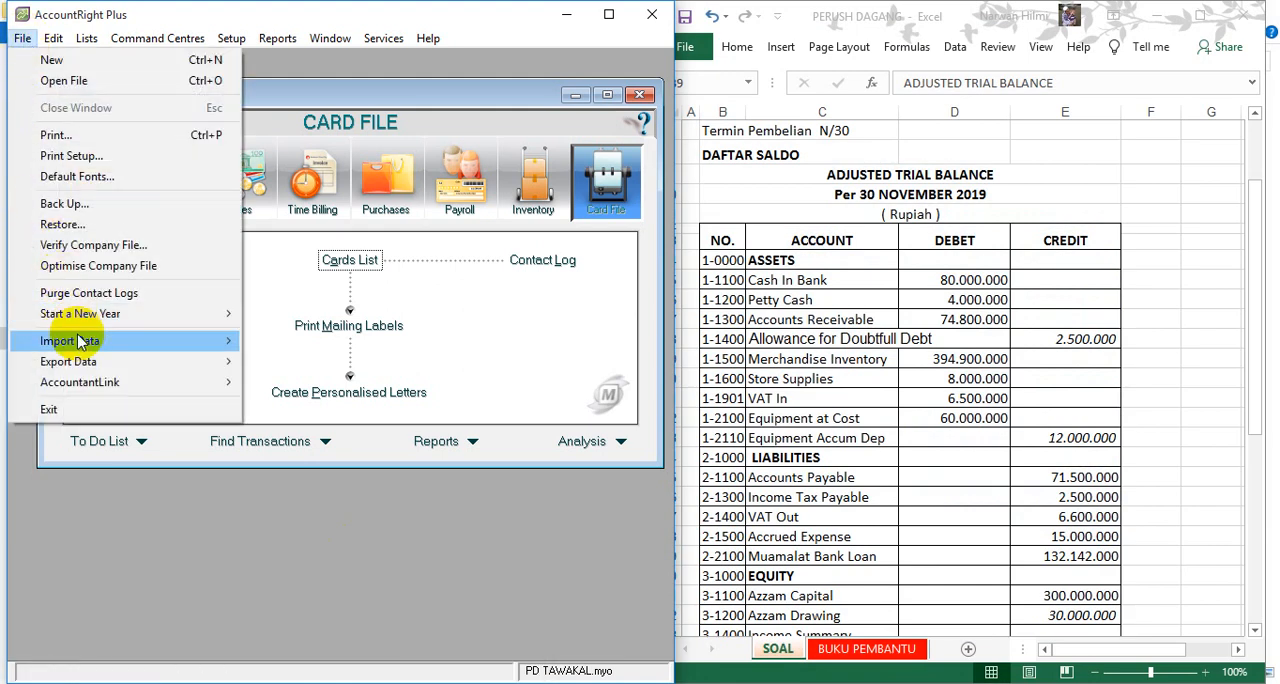
{"action": "mouse_move", "coordinate": [140, 341]}
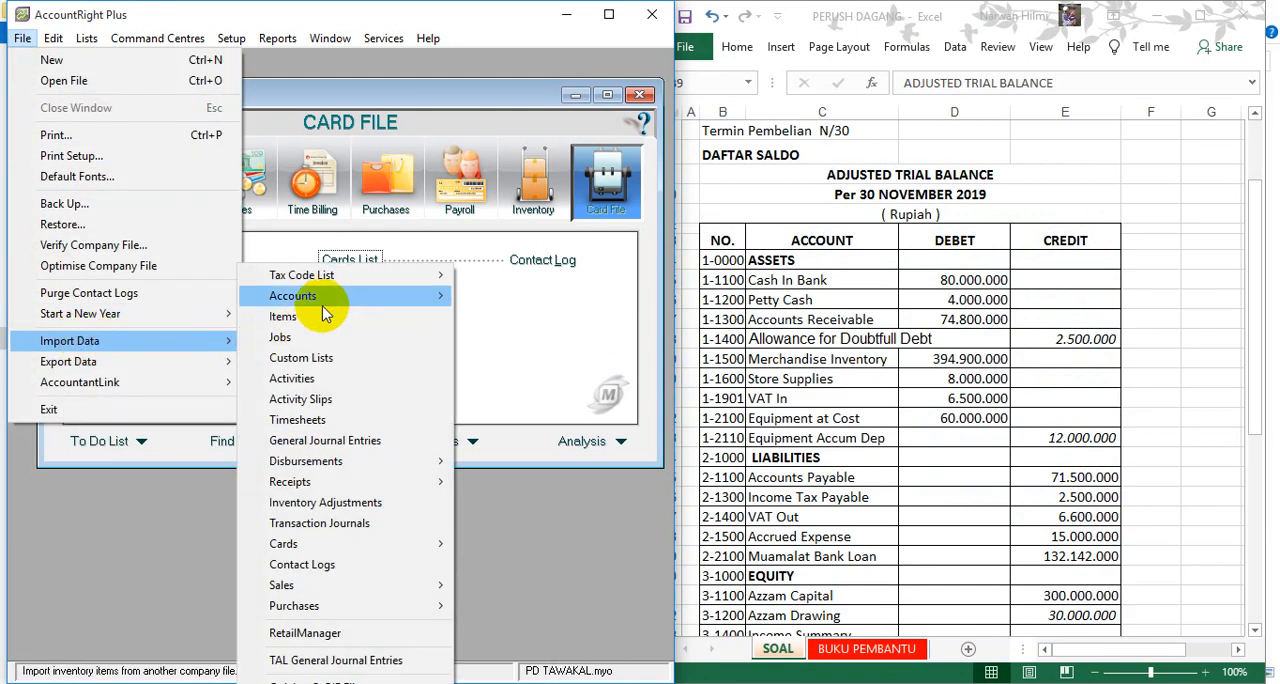
{"action": "mouse_move", "coordinate": [333, 300]}
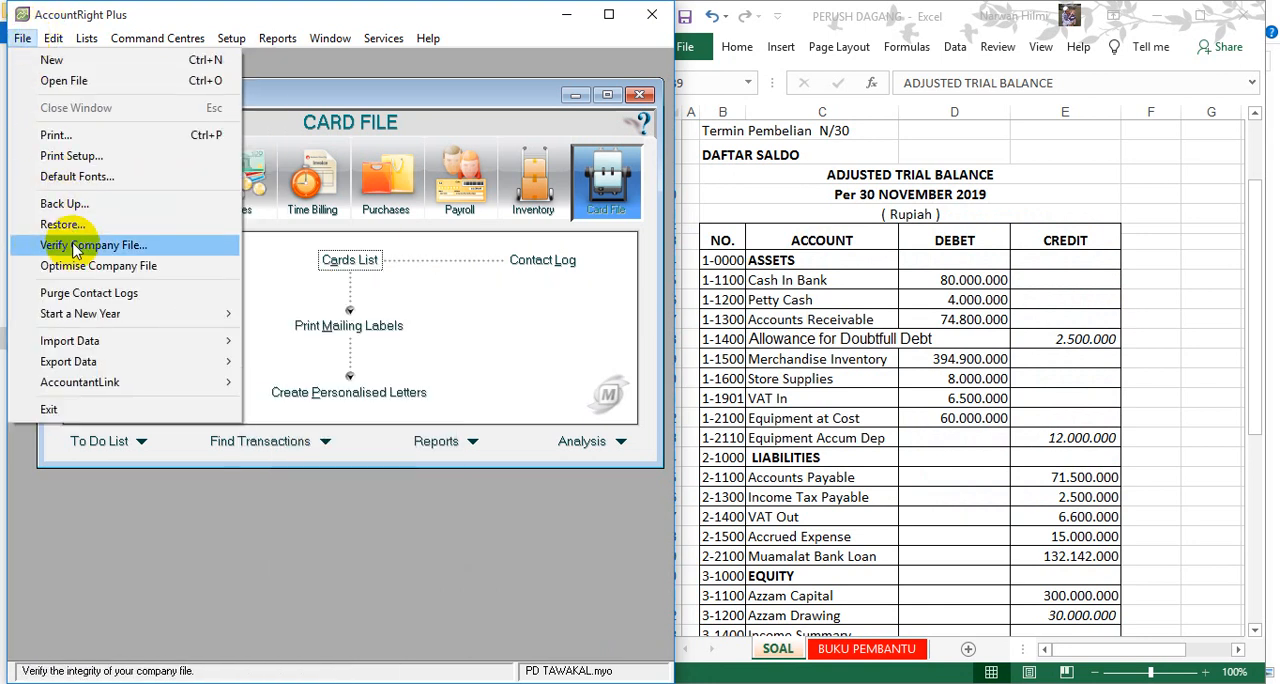
{"action": "mouse_move", "coordinate": [232, 342]}
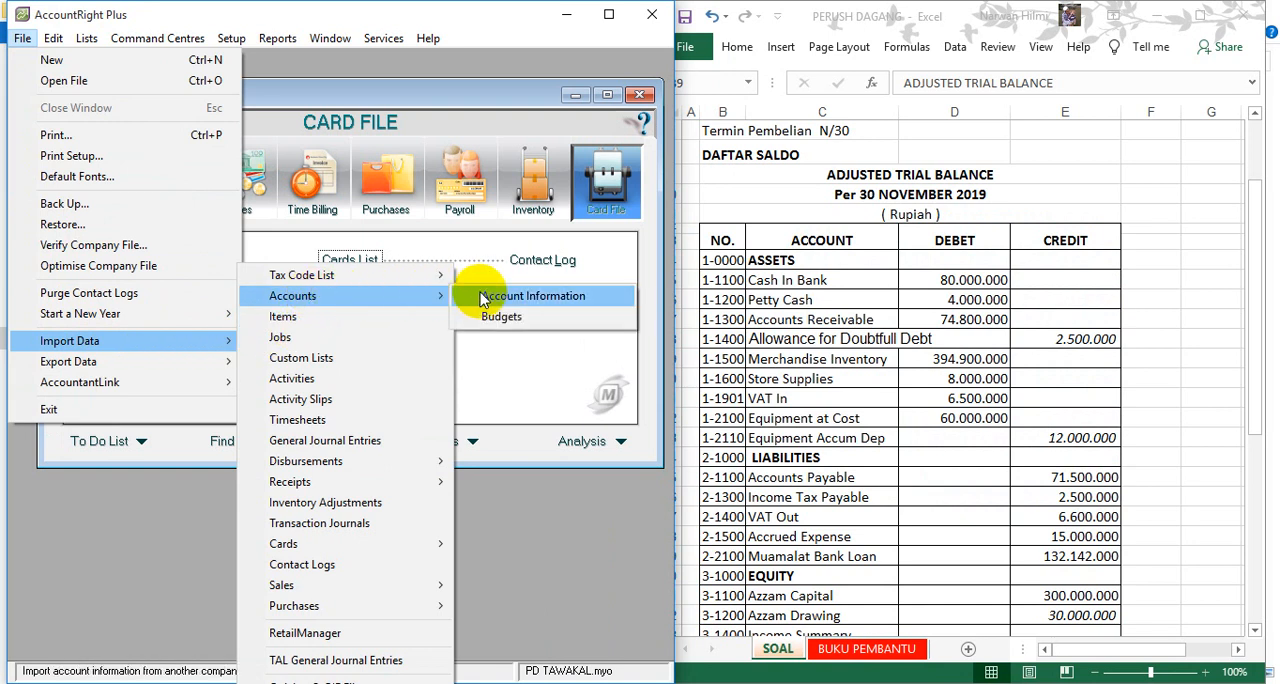
{"action": "left_click", "coordinate": [484, 298]}
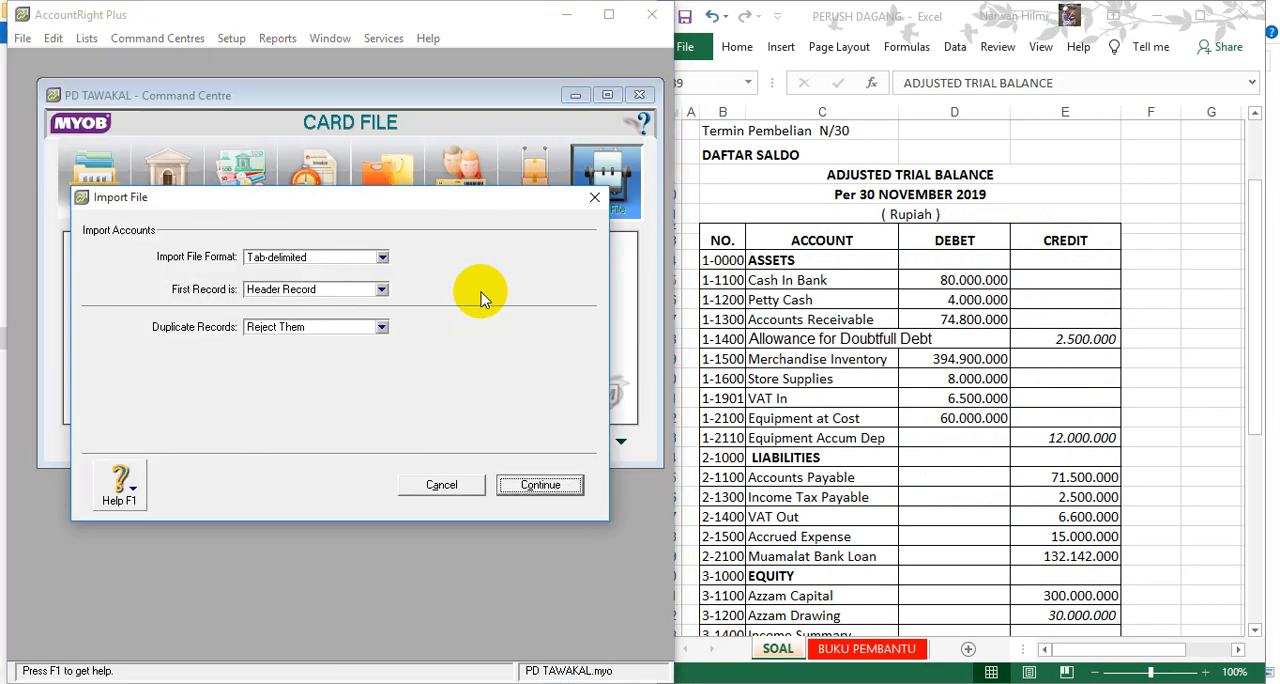
{"action": "left_click", "coordinate": [381, 327]}
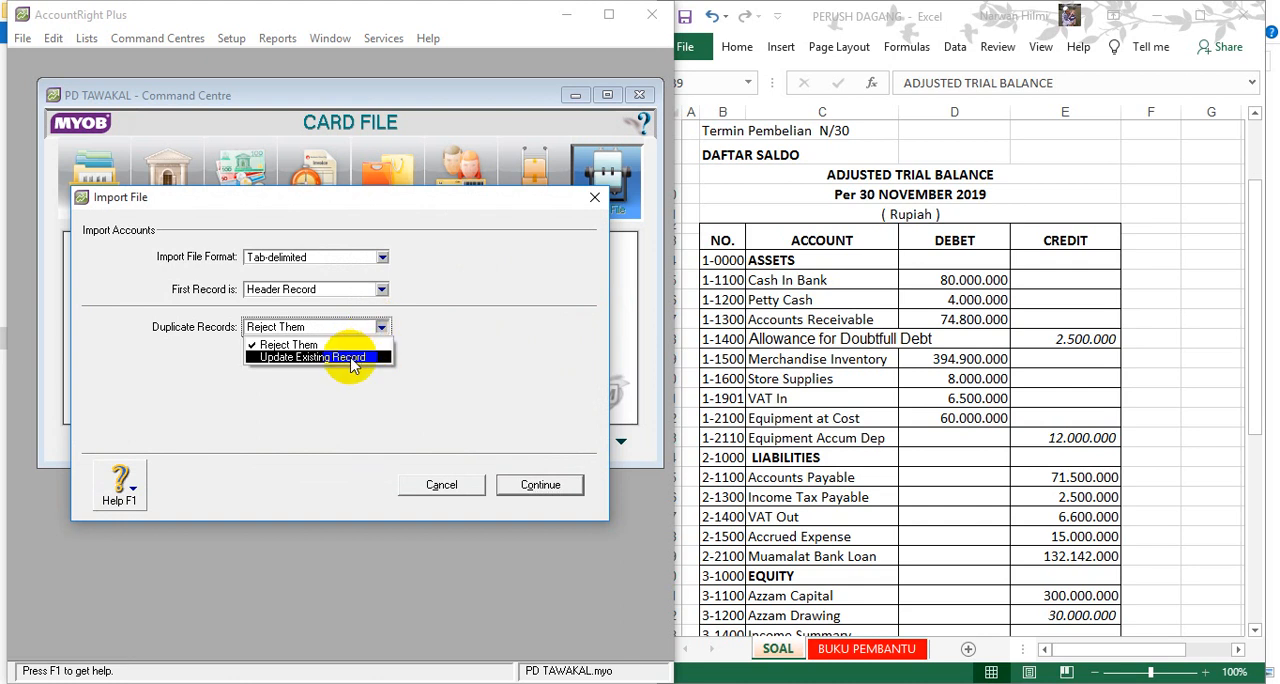
{"action": "left_click", "coordinate": [351, 358]}
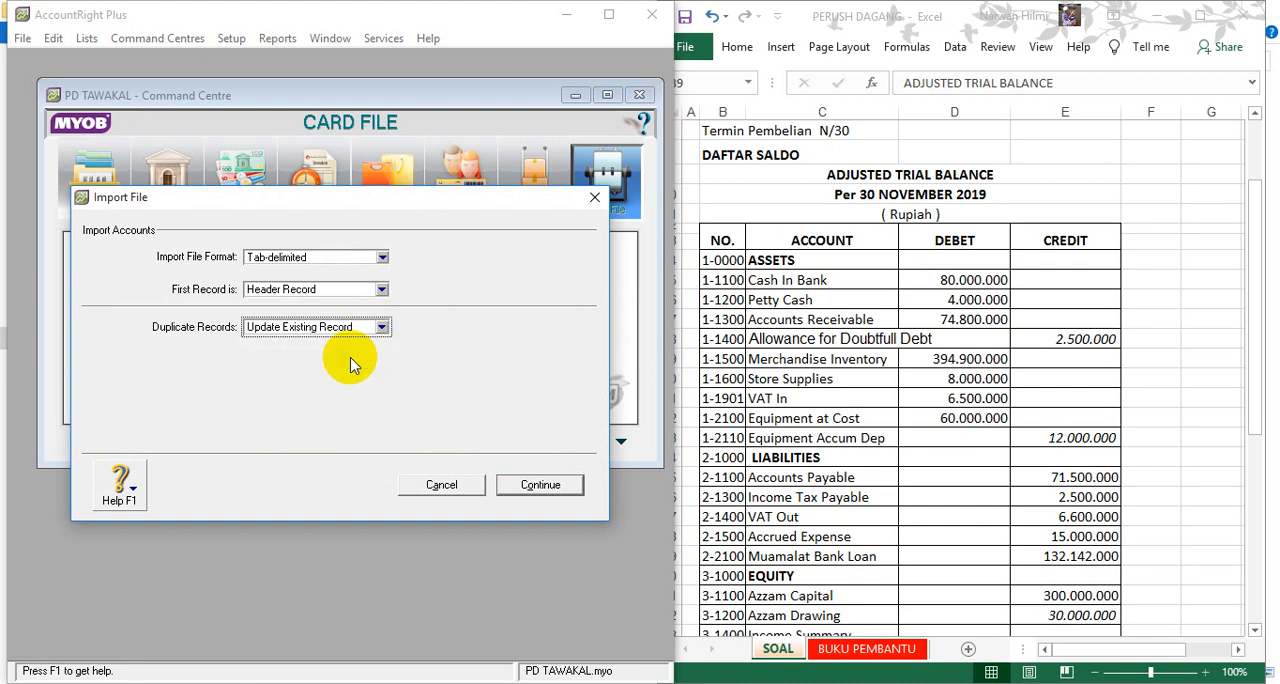
{"action": "left_click", "coordinate": [525, 489]}
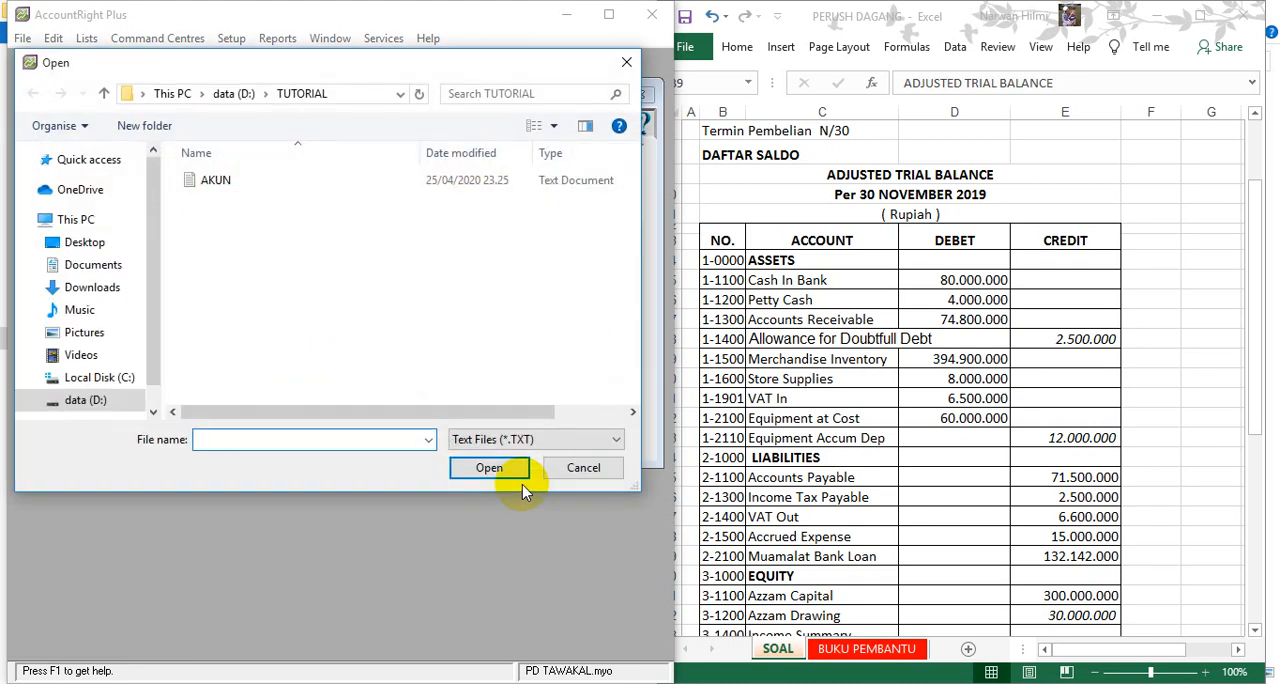
{"action": "left_click", "coordinate": [208, 188]}
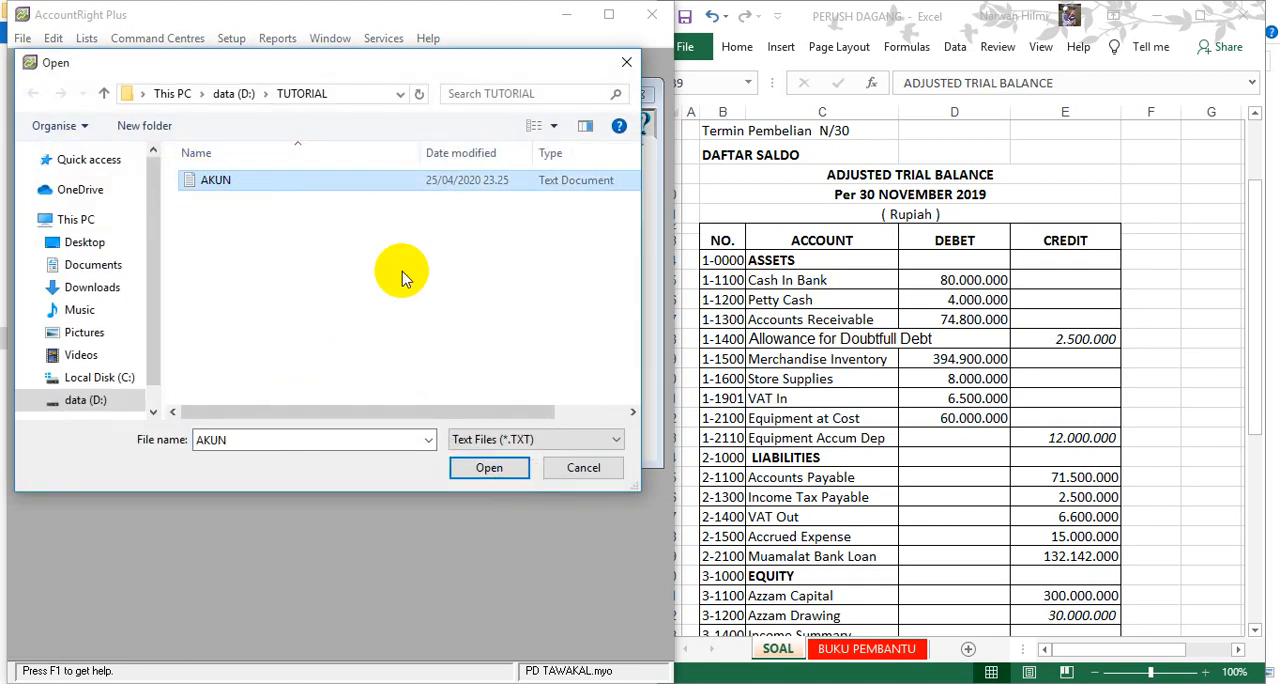
{"action": "left_click", "coordinate": [495, 468]}
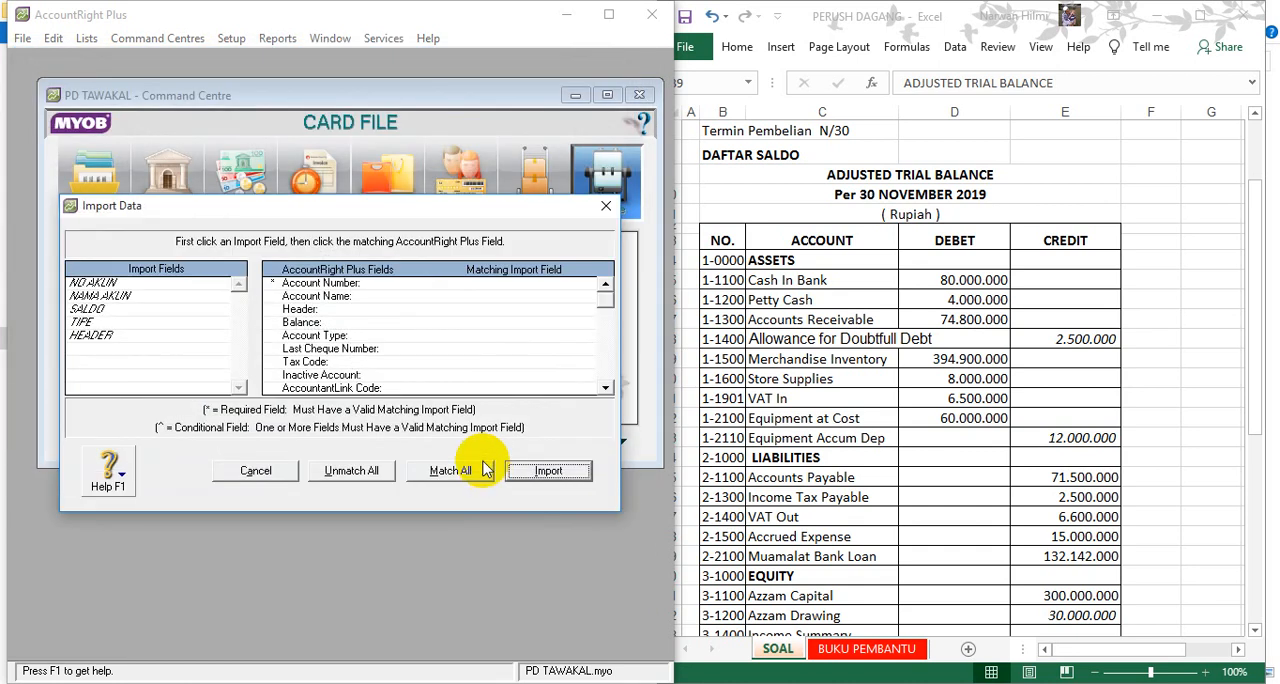
- Match NO AKUN, NAMA AKUN, SALDO, TIPE and HEADER to Account Number, Account Name, Balance, Account Type and Header, and import the accounts
{"action": "left_click", "coordinate": [112, 283]}
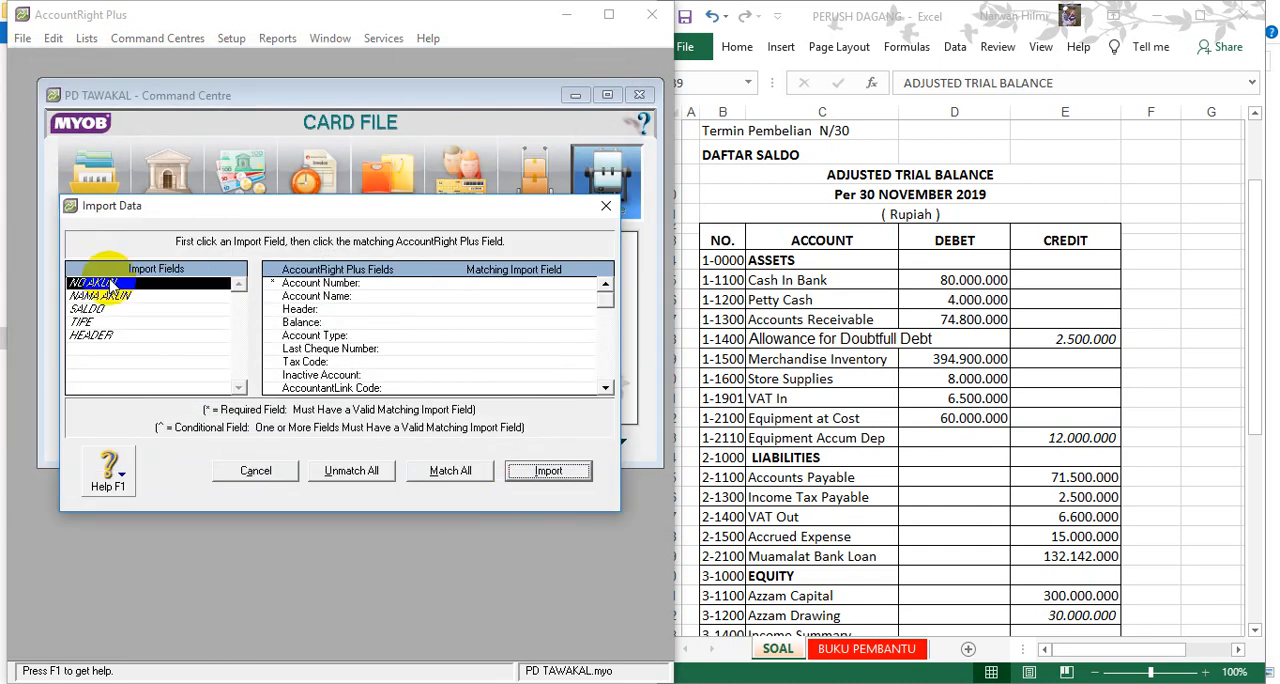
{"action": "left_click", "coordinate": [298, 284]}
{"action": "left_click", "coordinate": [122, 297]}
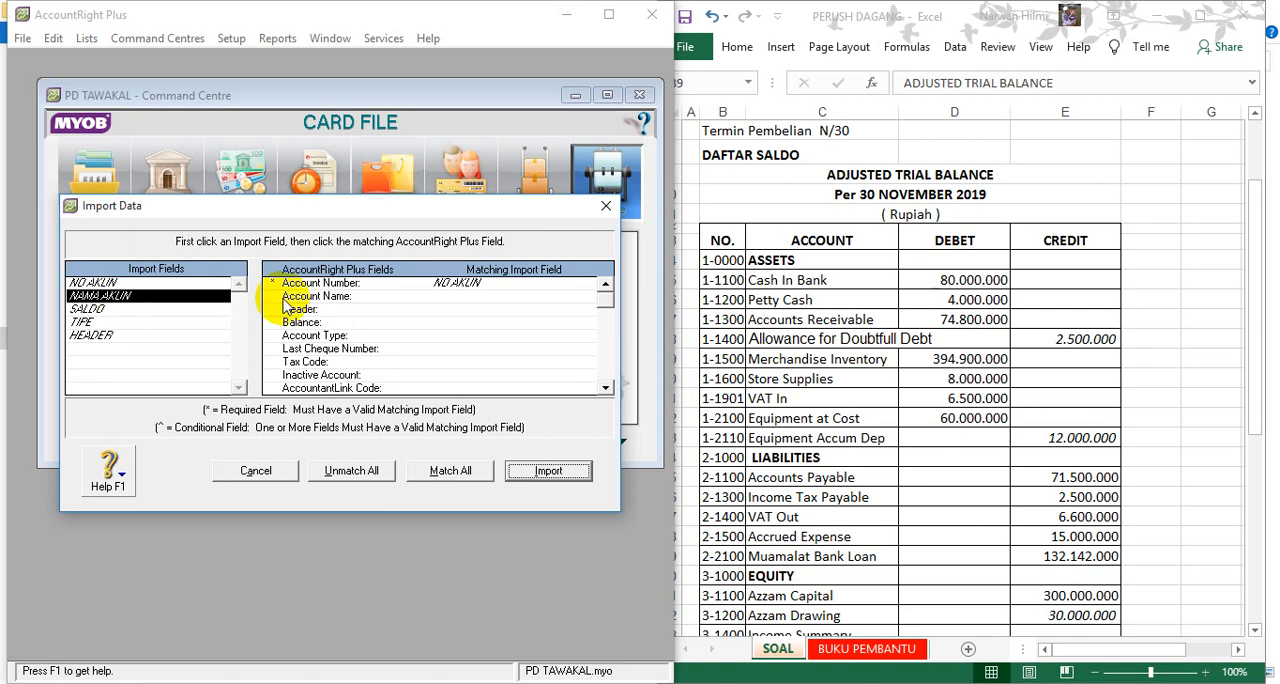
{"action": "left_click", "coordinate": [310, 296]}
{"action": "left_click", "coordinate": [118, 310]}
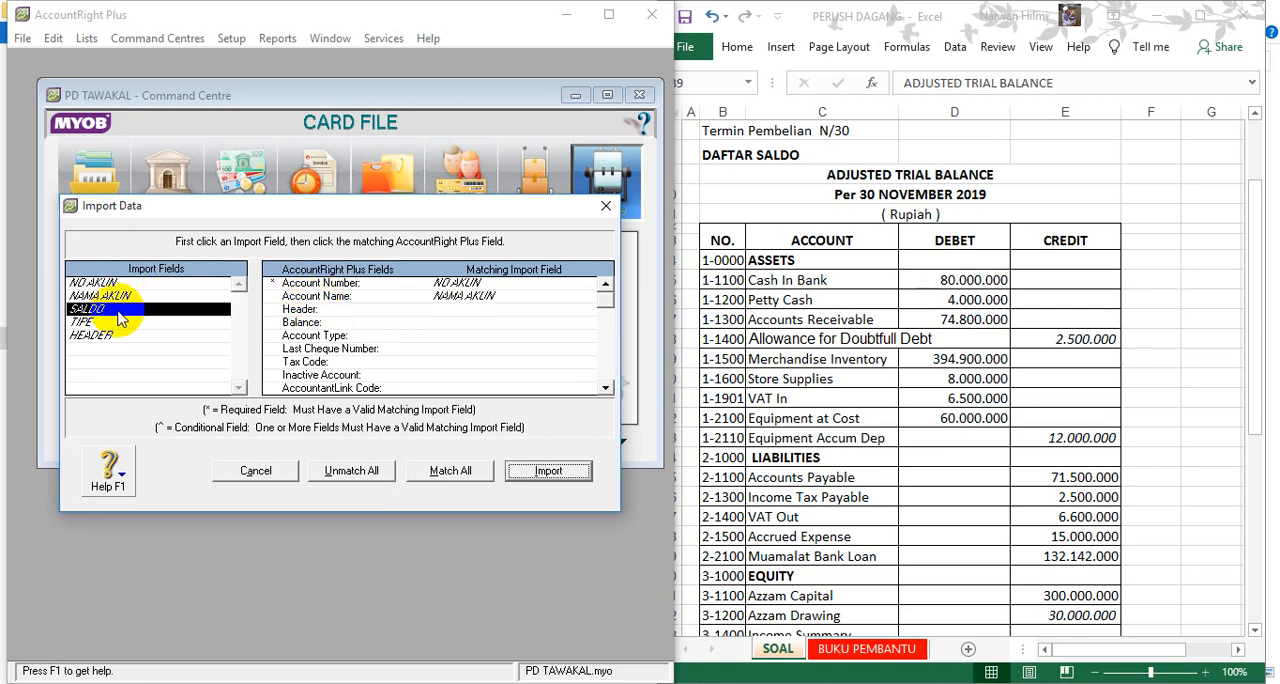
{"action": "left_click", "coordinate": [301, 322]}
{"action": "left_click", "coordinate": [96, 322]}
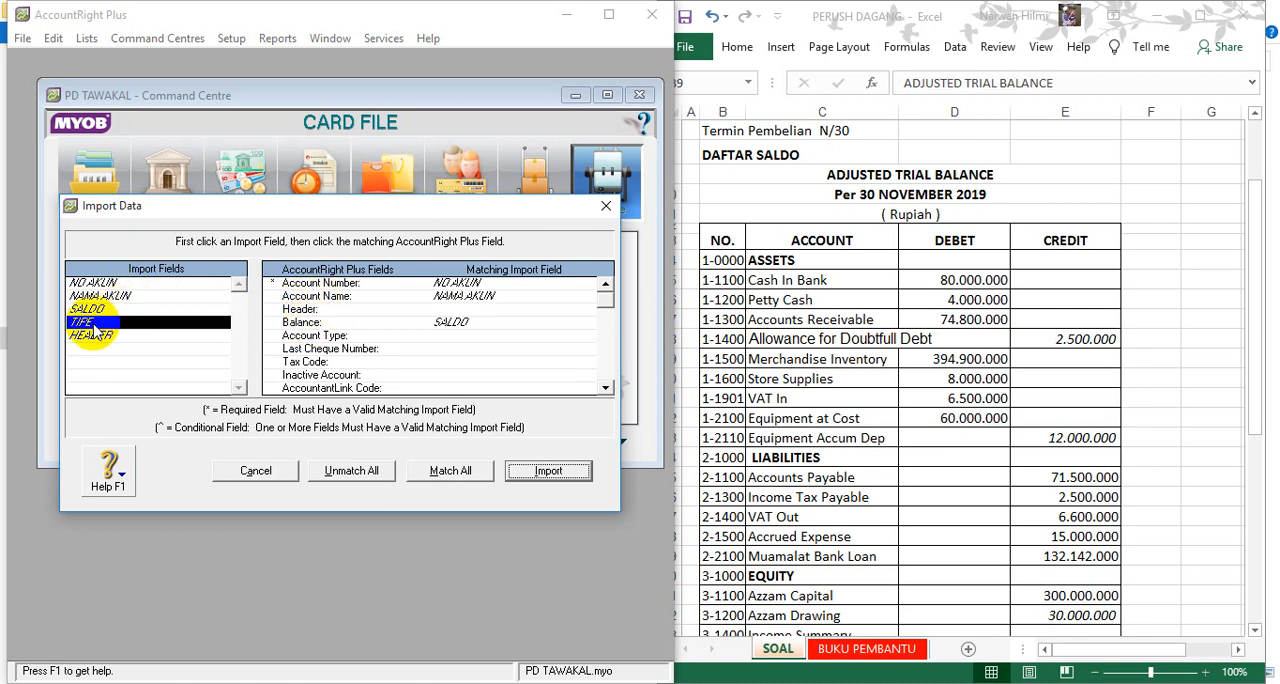
{"action": "left_click", "coordinate": [322, 336]}
{"action": "left_click", "coordinate": [142, 337]}
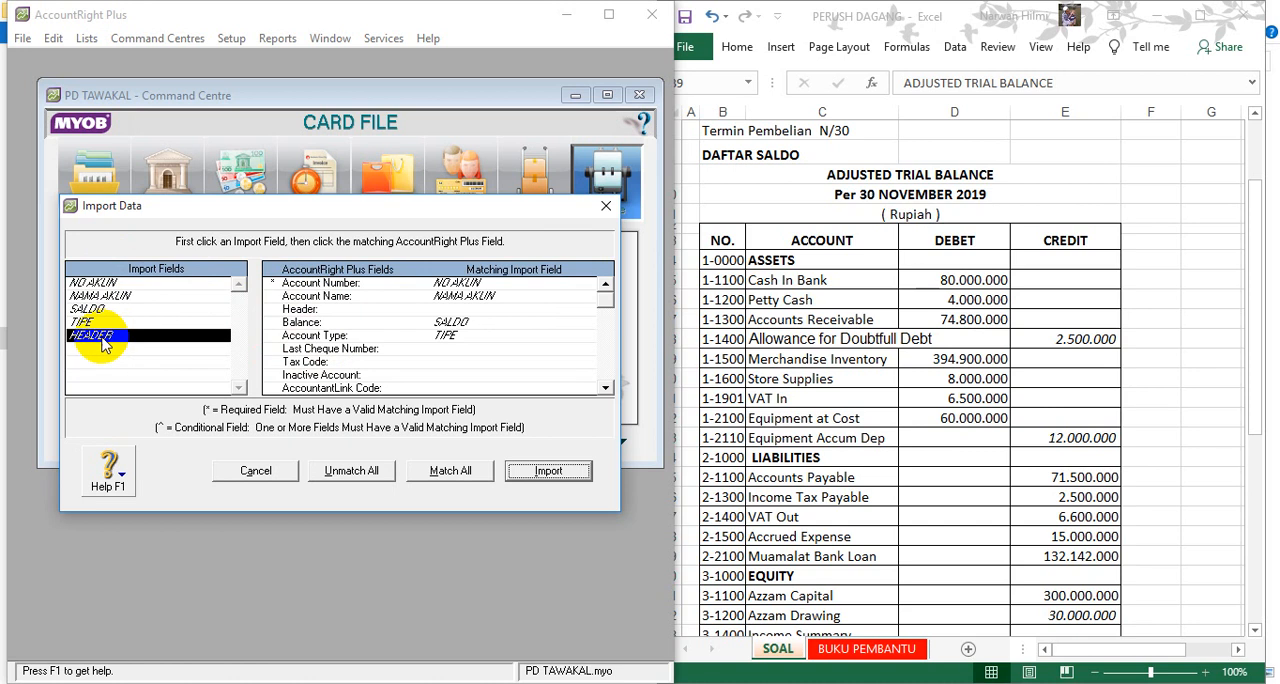
{"action": "left_click", "coordinate": [316, 310]}
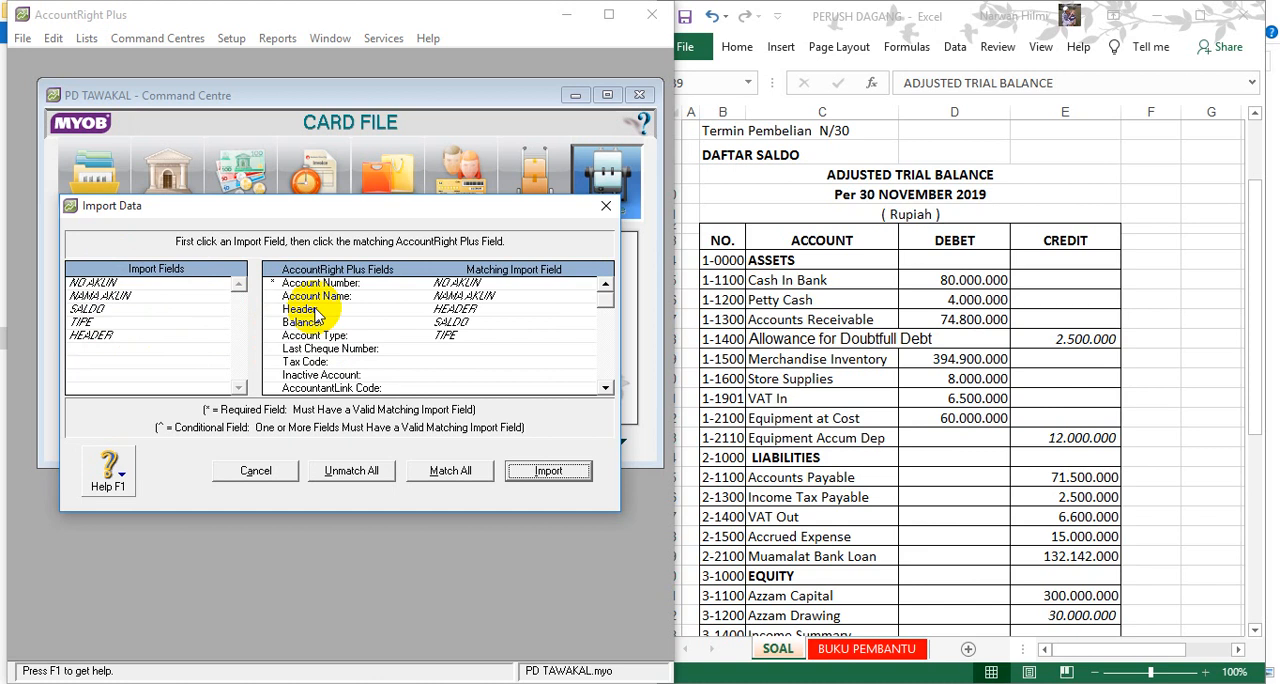
{"action": "left_click", "coordinate": [527, 471]}
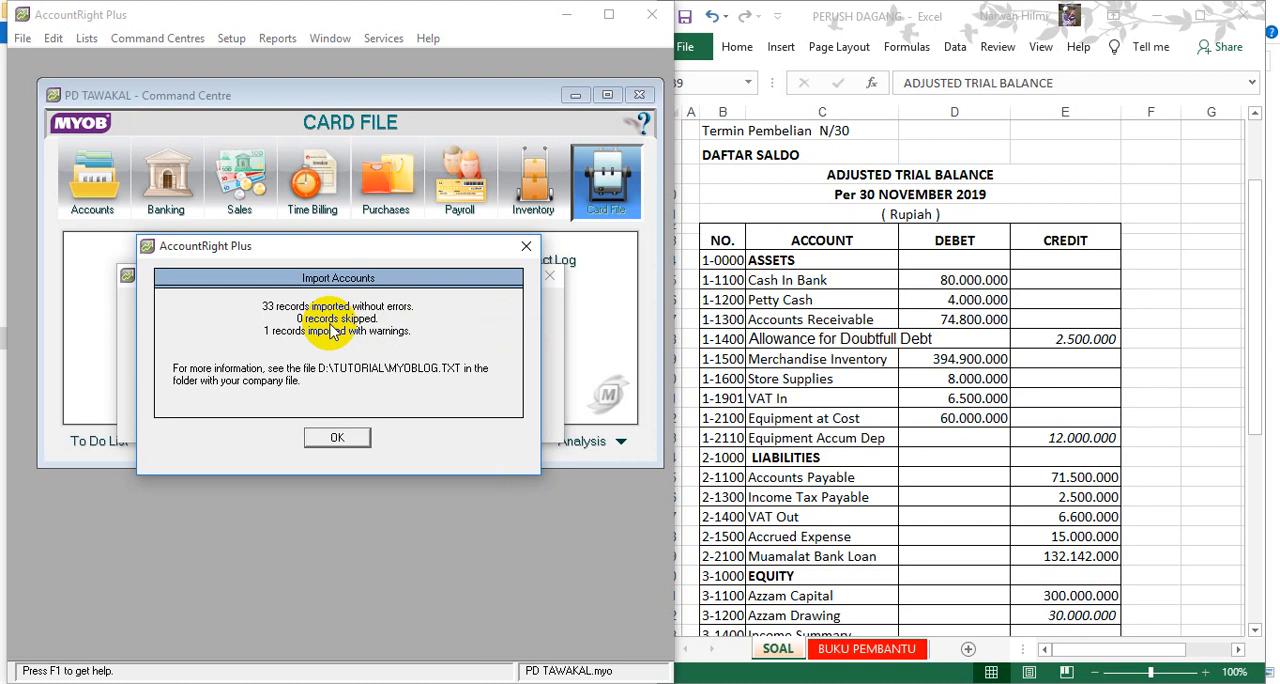
{"action": "left_click", "coordinate": [335, 438]}
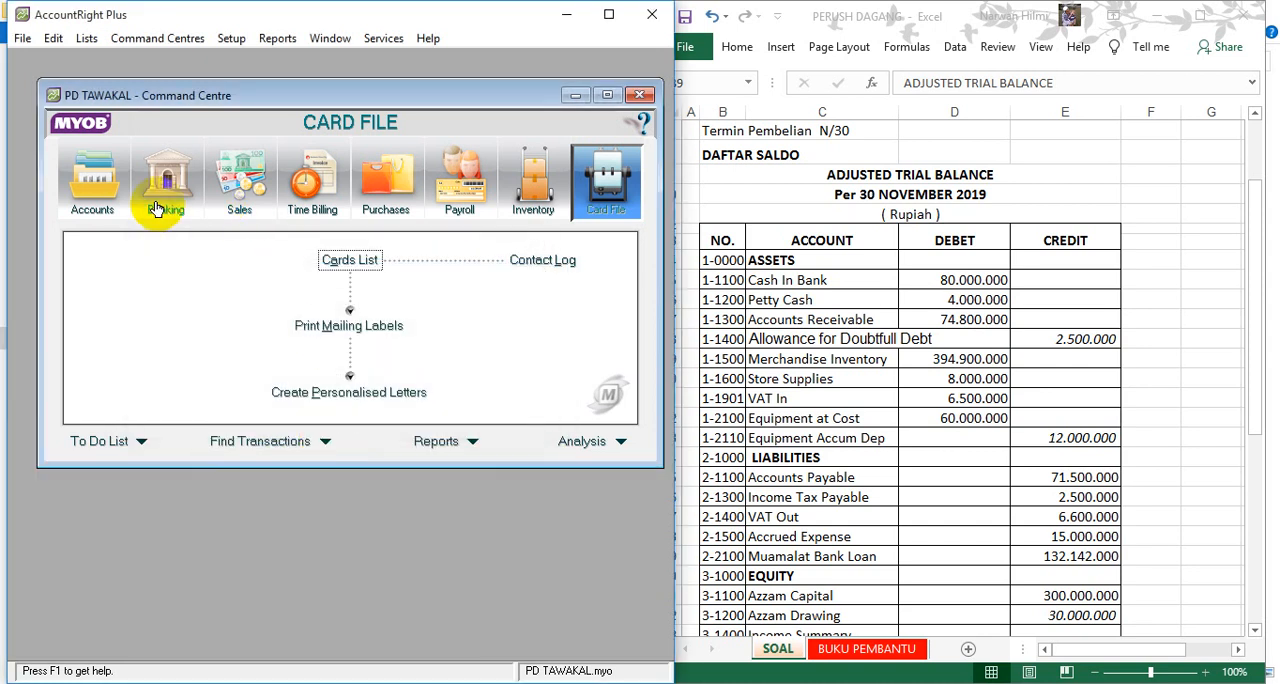
- Review the imported accounts in the Accounts List, checking the asset, liability, equity and income groups
{"action": "left_click", "coordinate": [98, 205]}
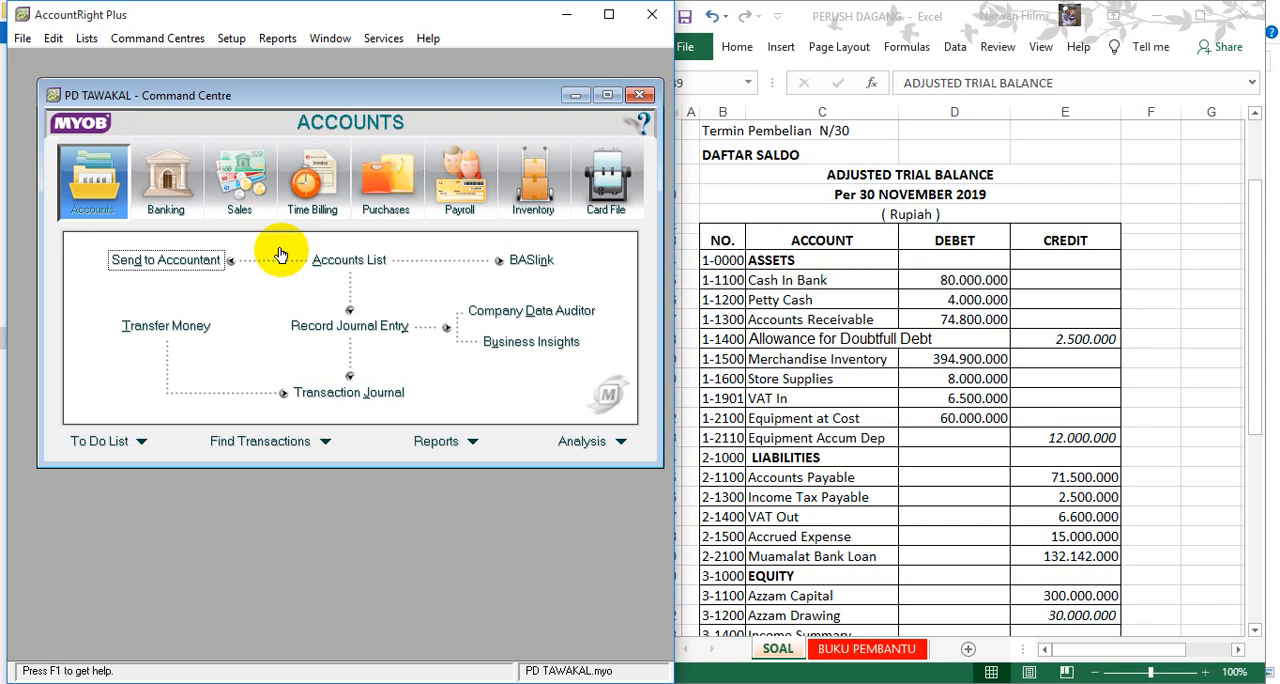
{"action": "left_click", "coordinate": [345, 259]}
{"action": "left_click", "coordinate": [620, 124]}
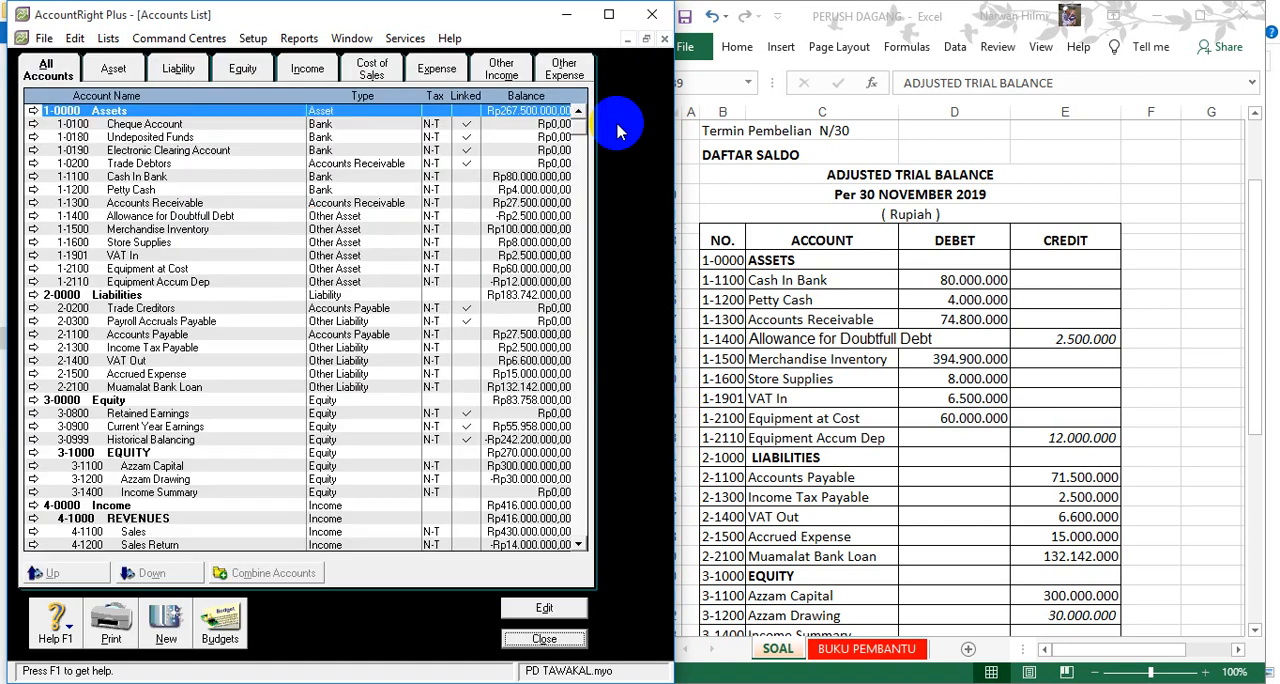
{"action": "left_click", "coordinate": [115, 72]}
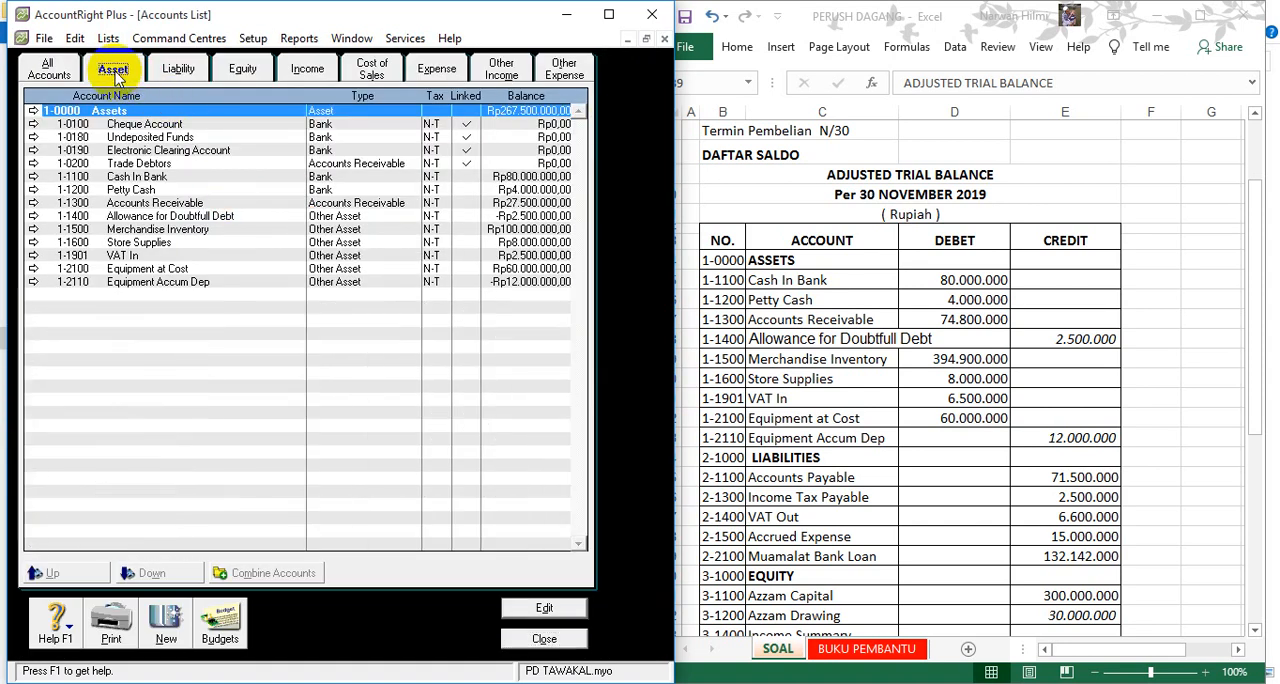
{"action": "left_click", "coordinate": [180, 72]}
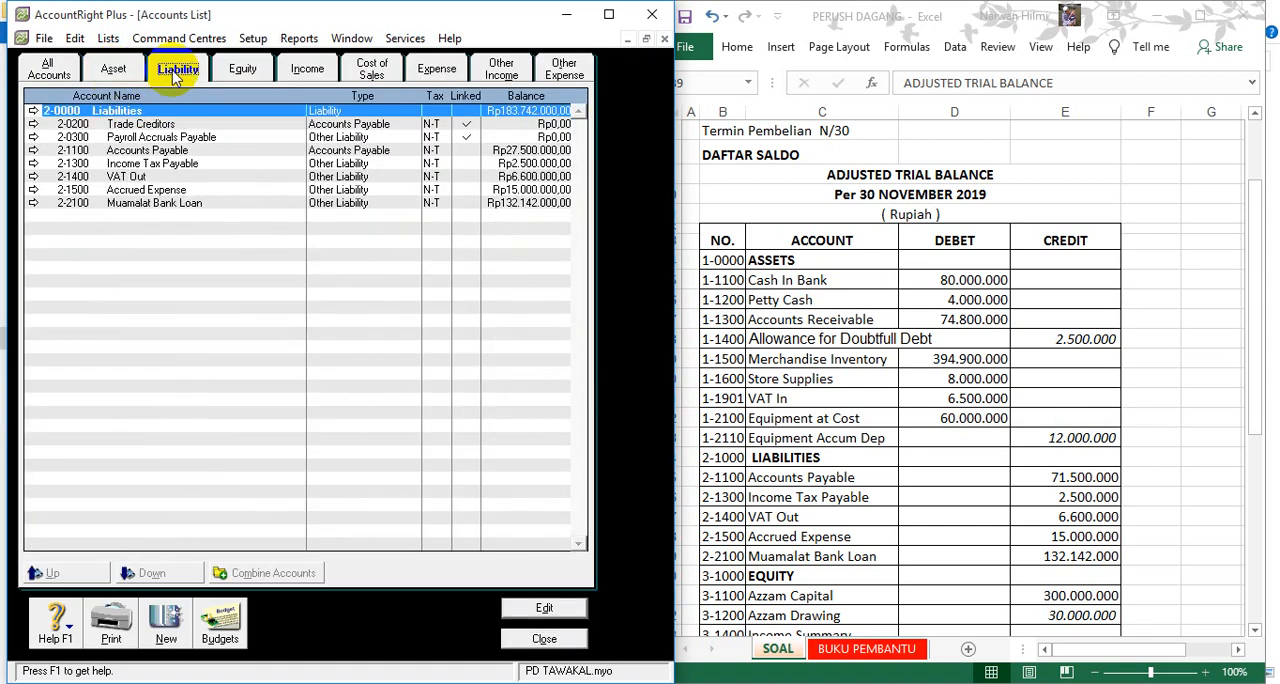
{"action": "left_click", "coordinate": [242, 70]}
{"action": "left_click", "coordinate": [305, 70]}
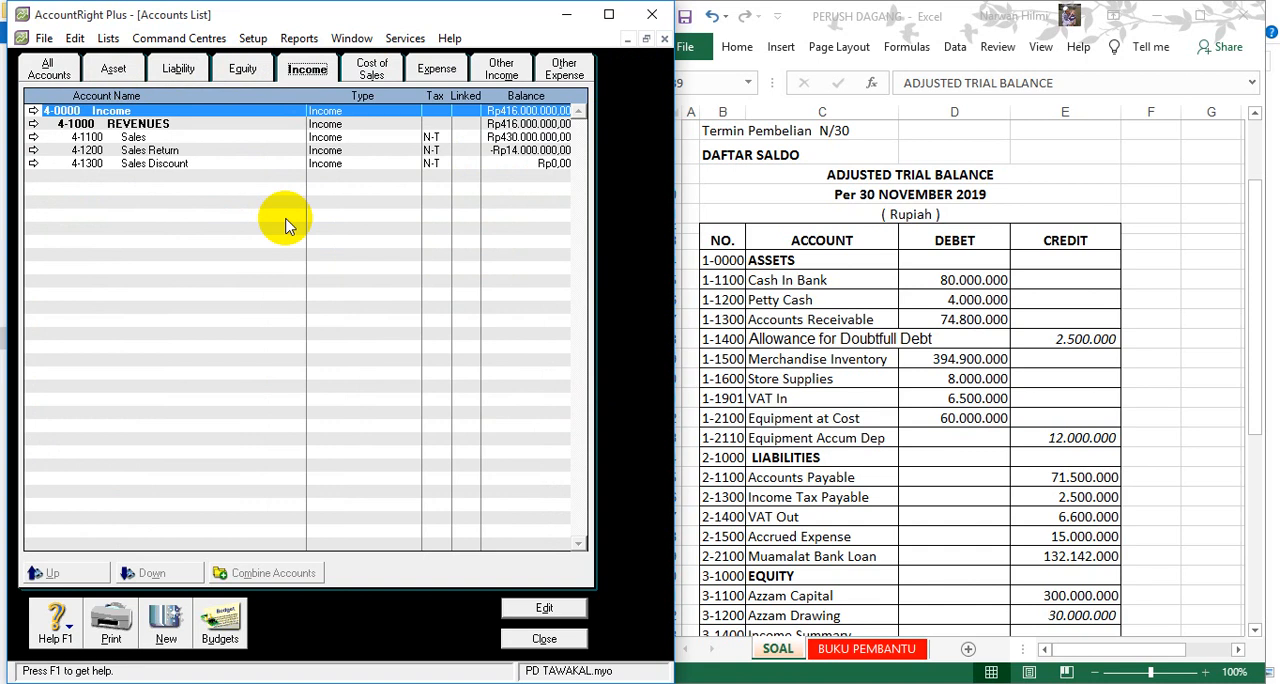
- Open the Account Opening Balances setup for the company file
{"action": "left_click", "coordinate": [252, 40]}
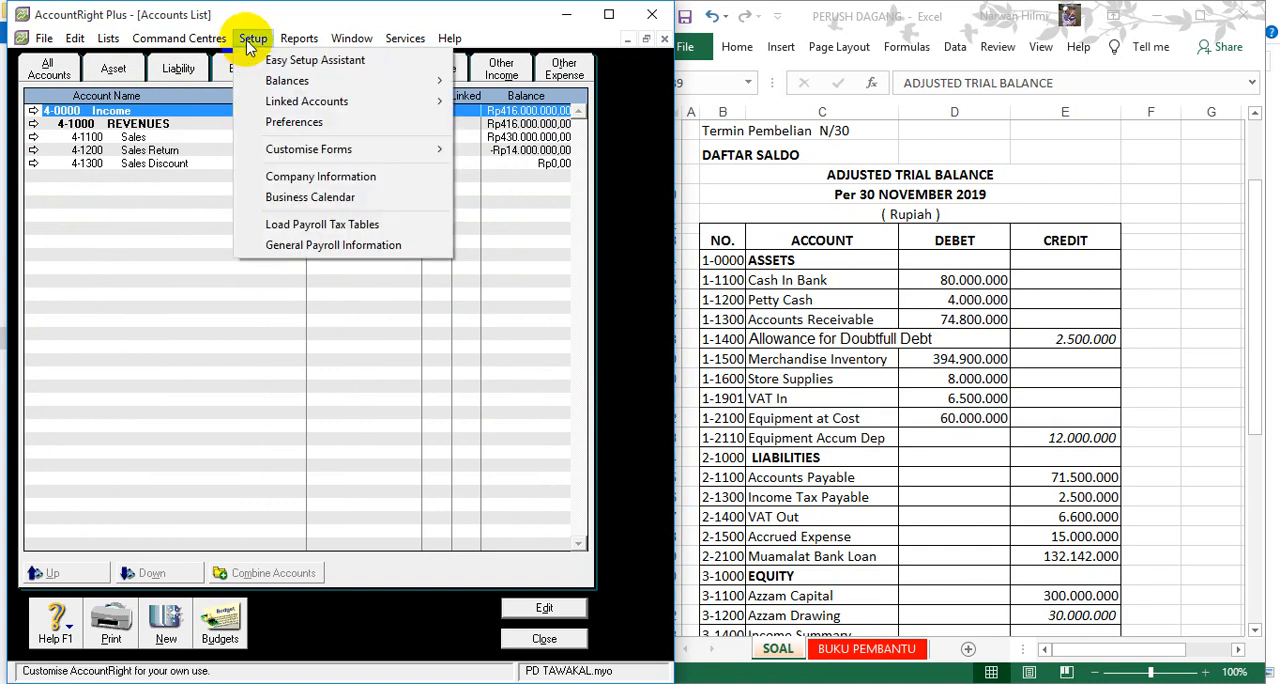
{"action": "left_click", "coordinate": [150, 150]}
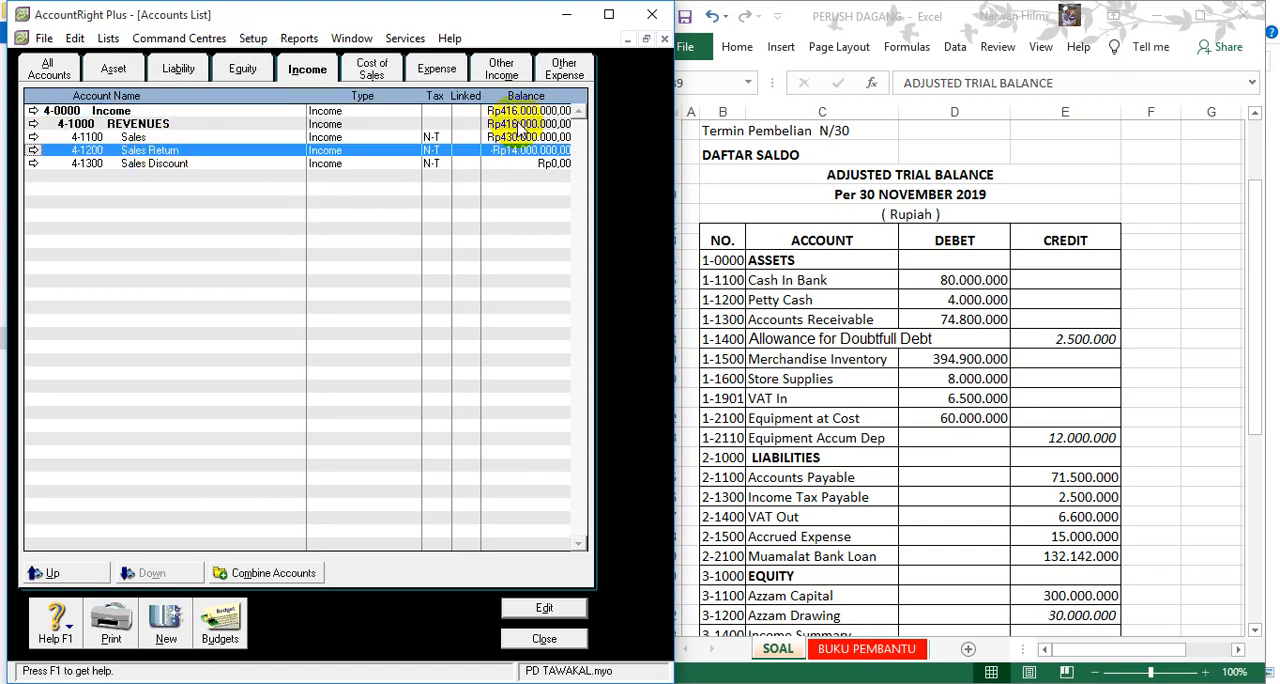
{"action": "left_click", "coordinate": [253, 40]}
{"action": "mouse_move", "coordinate": [329, 106]}
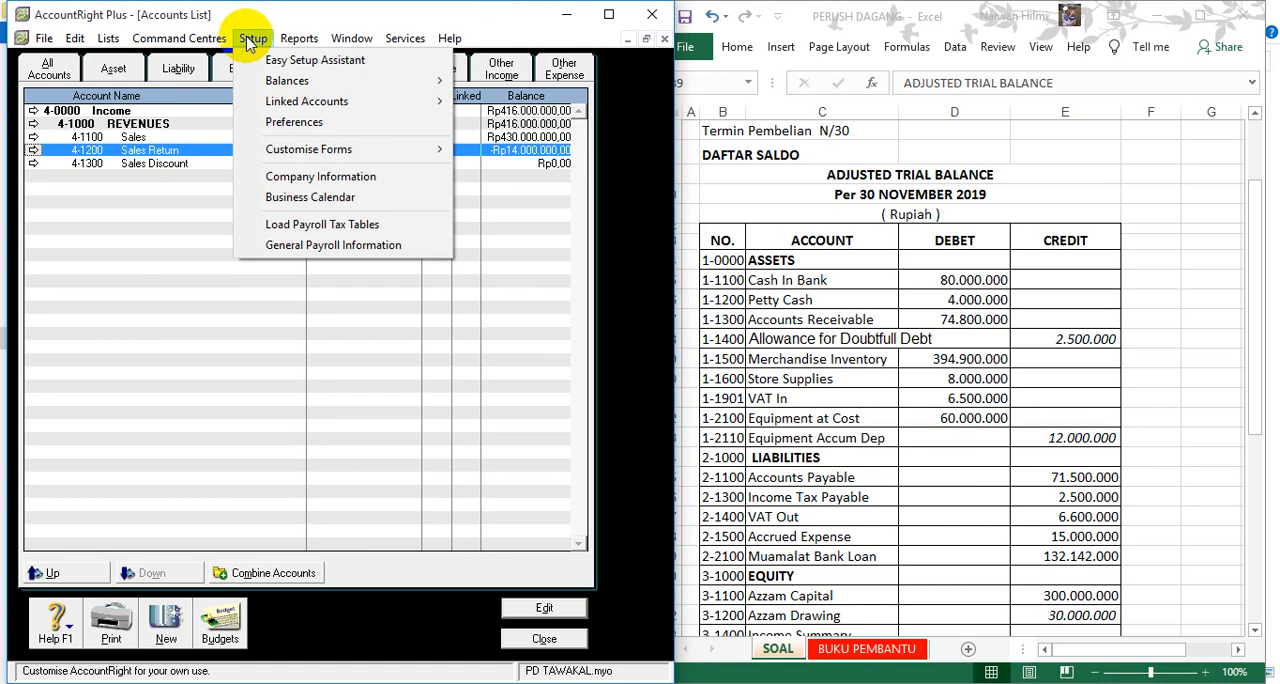
{"action": "mouse_move", "coordinate": [273, 81]}
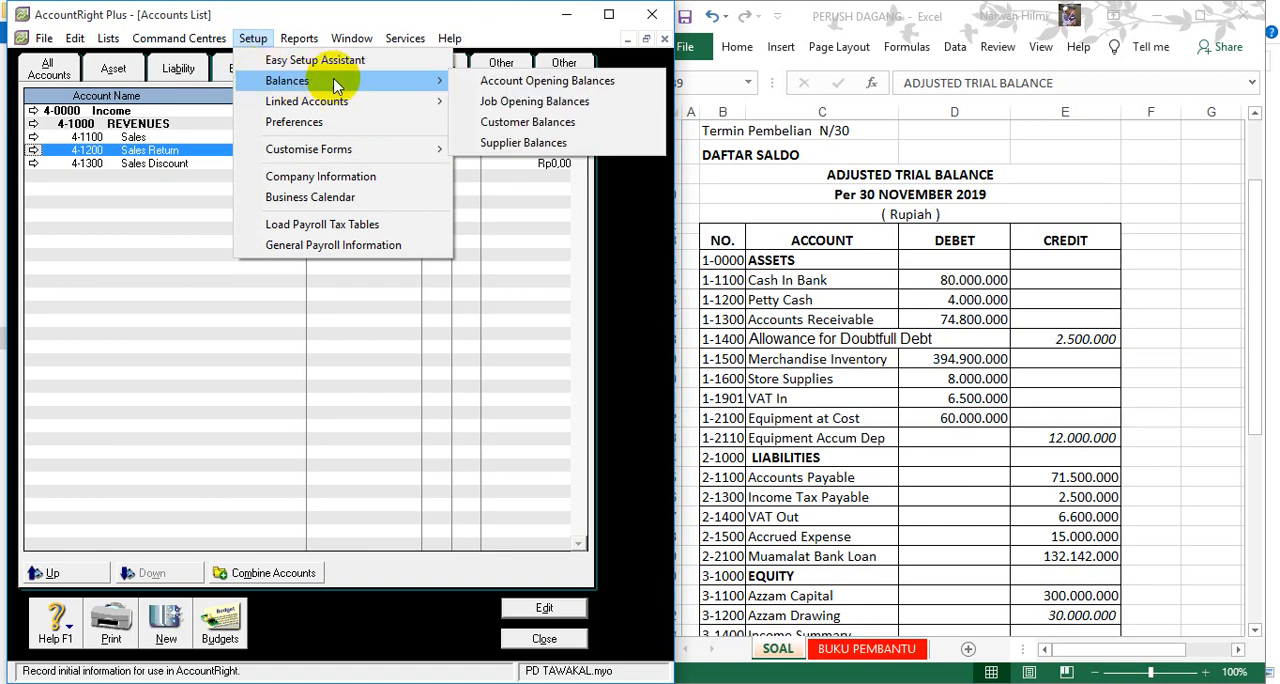
{"action": "left_click", "coordinate": [497, 84]}
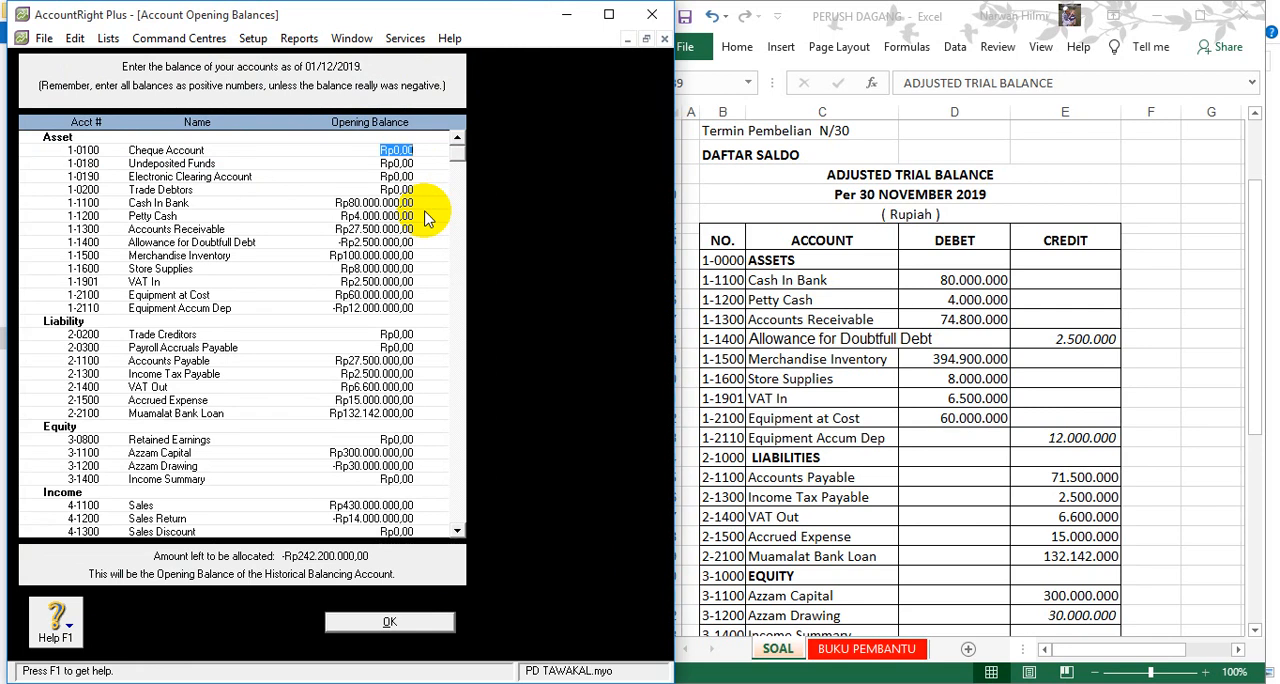
- Compare the cash accounts with the adjusted trial balance in Excel and set the Accounts Receivable opening balance to Rp74.800.000.000
{"action": "key", "text": "Down"}
{"action": "key", "text": "Down"}
{"action": "key", "text": "Down"}
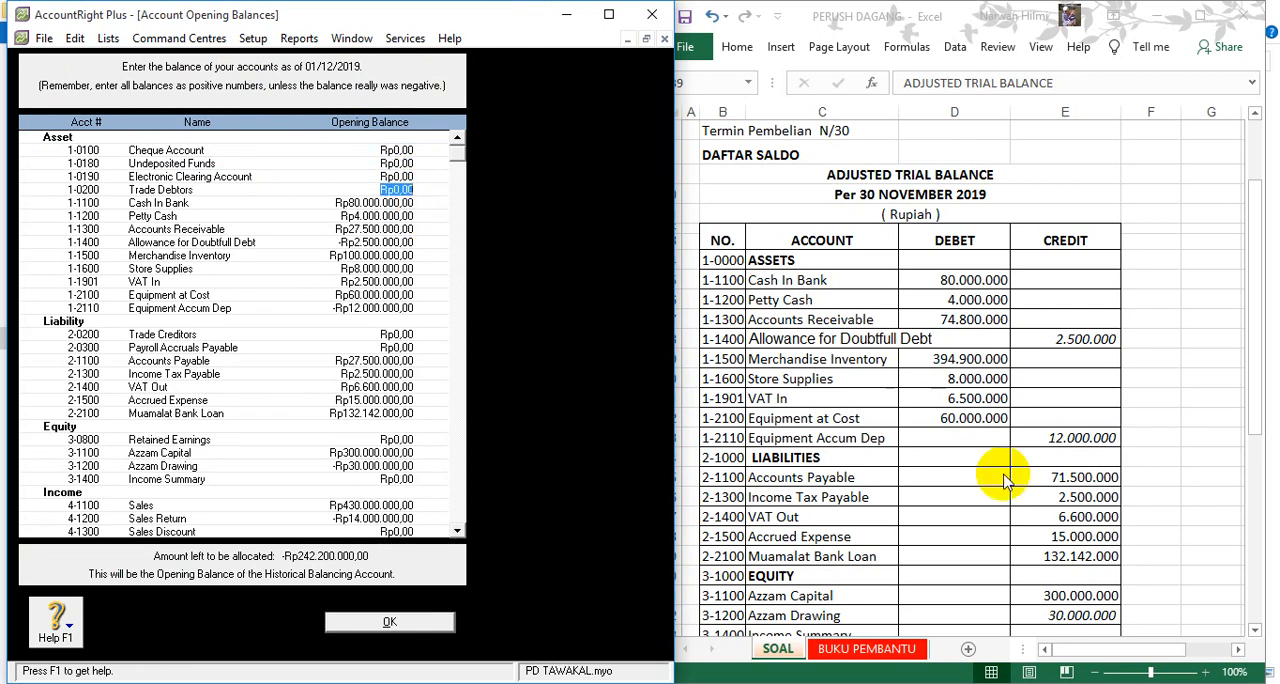
{"action": "left_click", "coordinate": [1207, 676]}
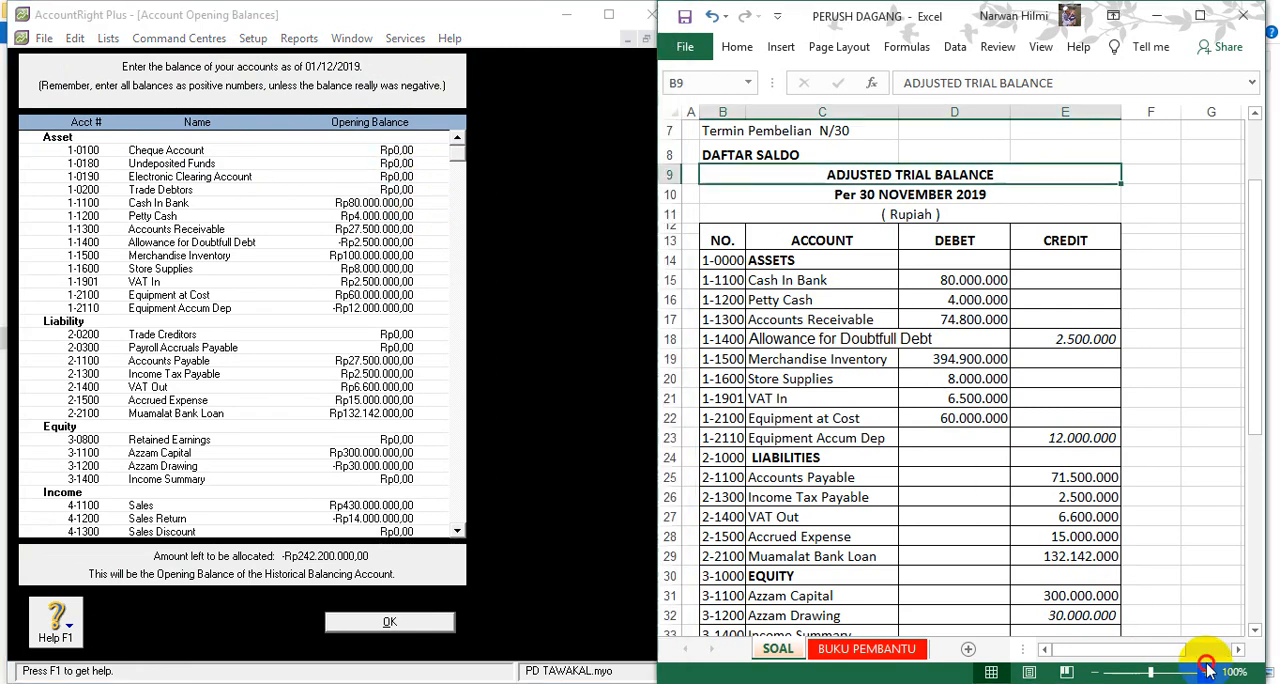
{"action": "left_click", "coordinate": [1207, 673]}
{"action": "left_click", "coordinate": [1207, 673]}
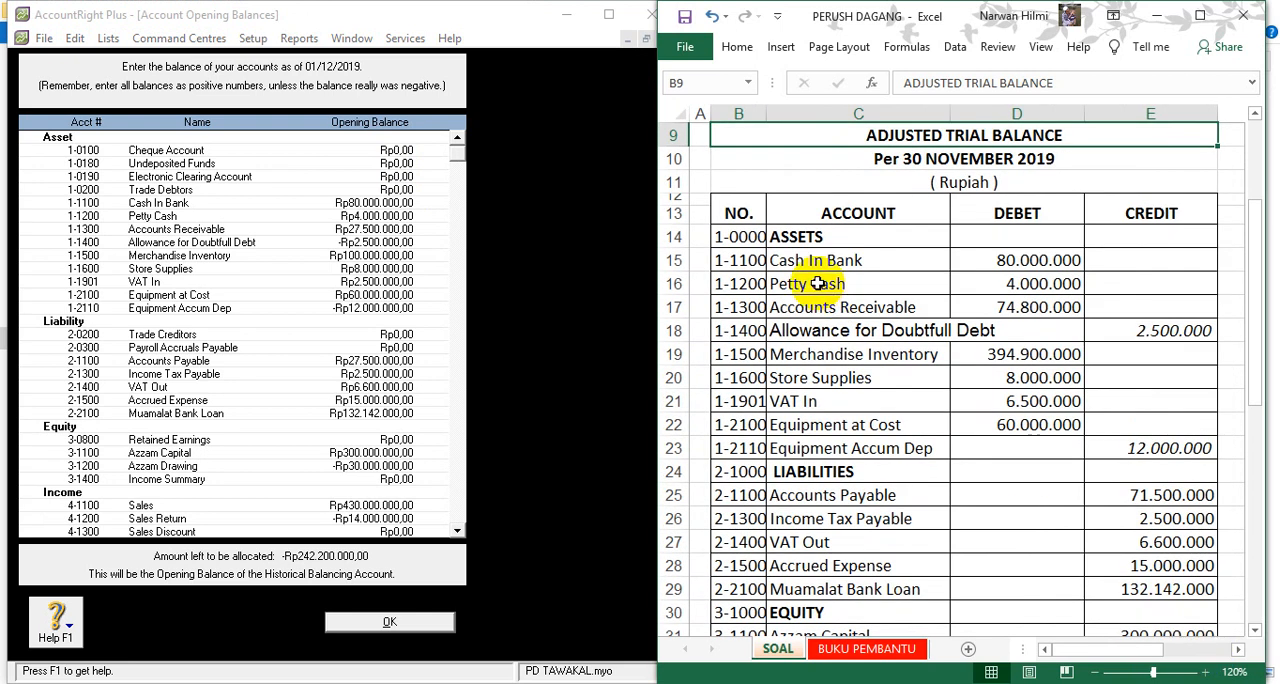
{"action": "left_click", "coordinate": [355, 202]}
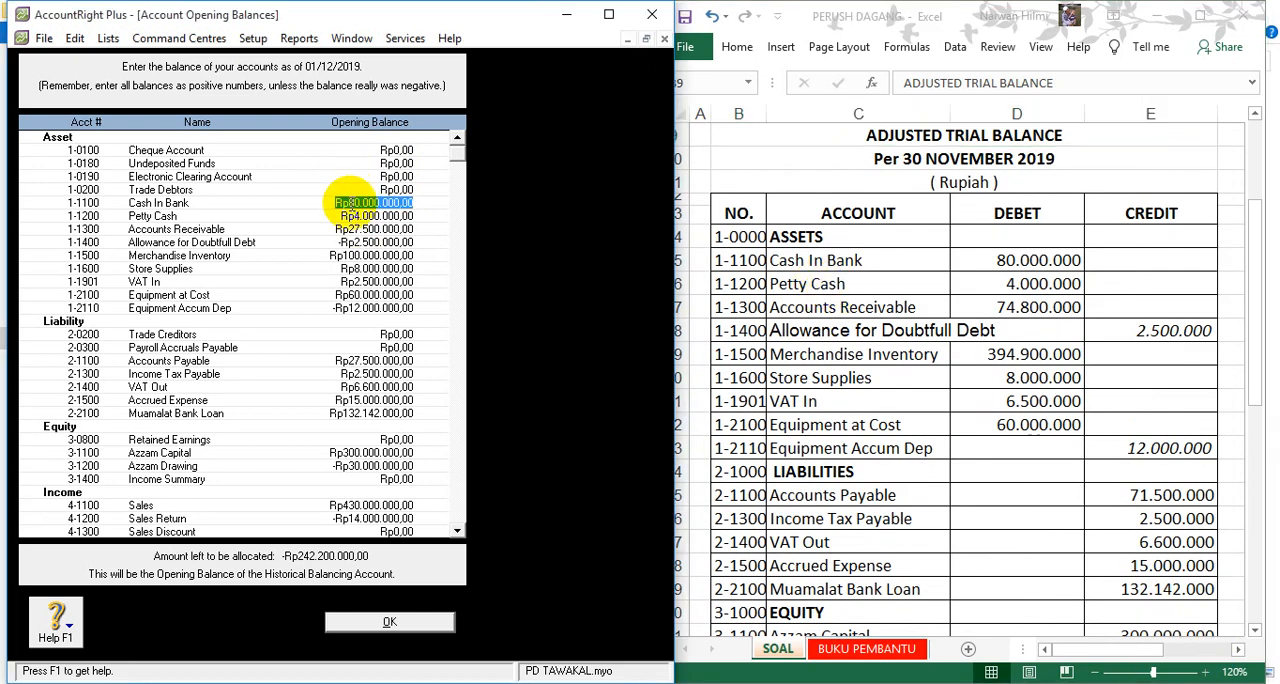
{"action": "key", "text": "Tab"}
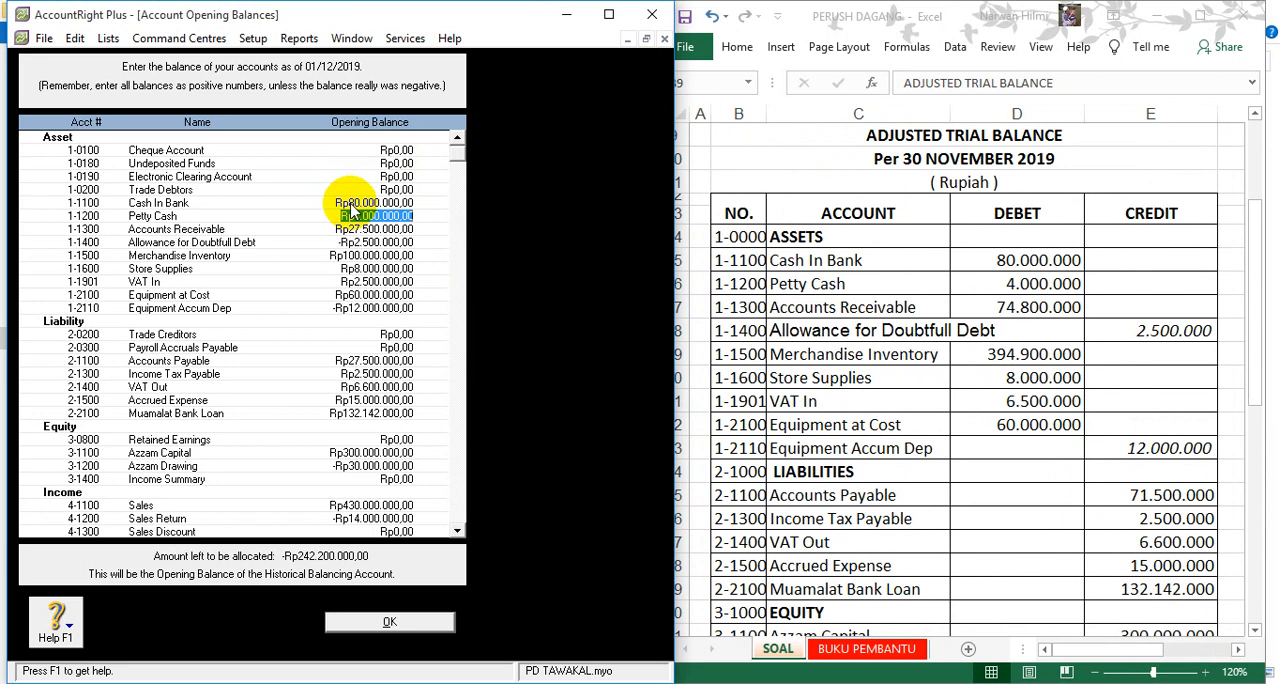
{"action": "key", "text": "Tab"}
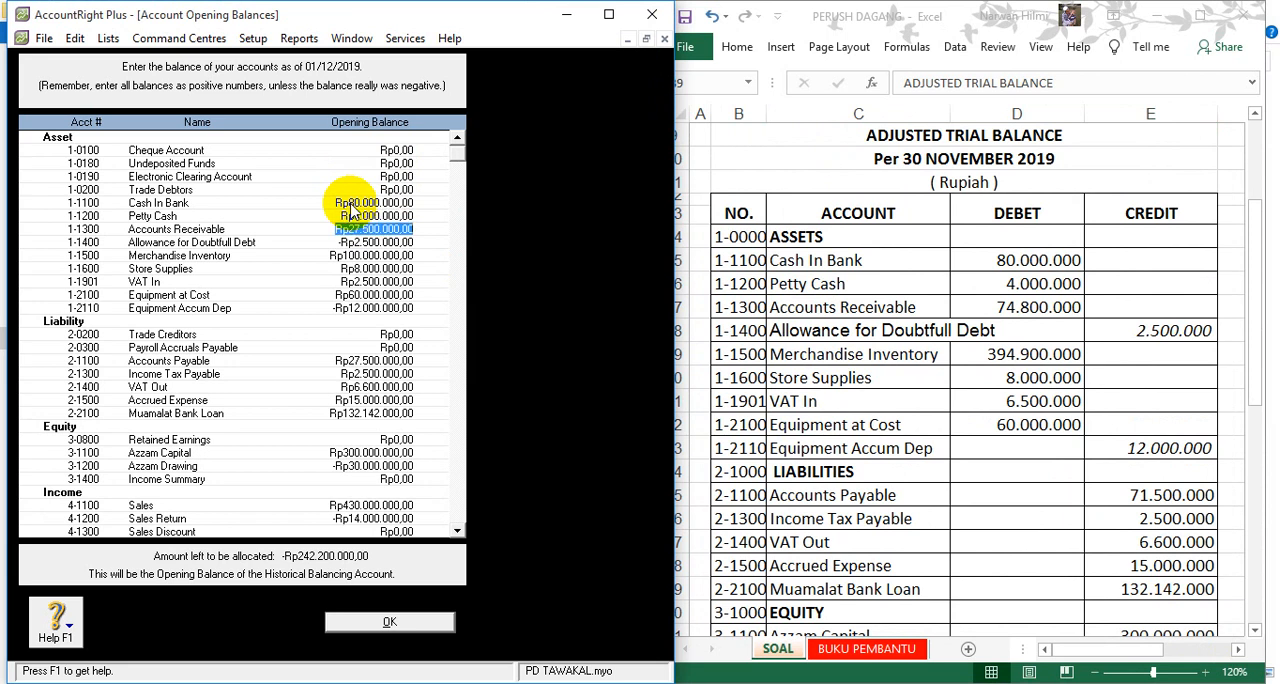
{"action": "type", "text": "74"}
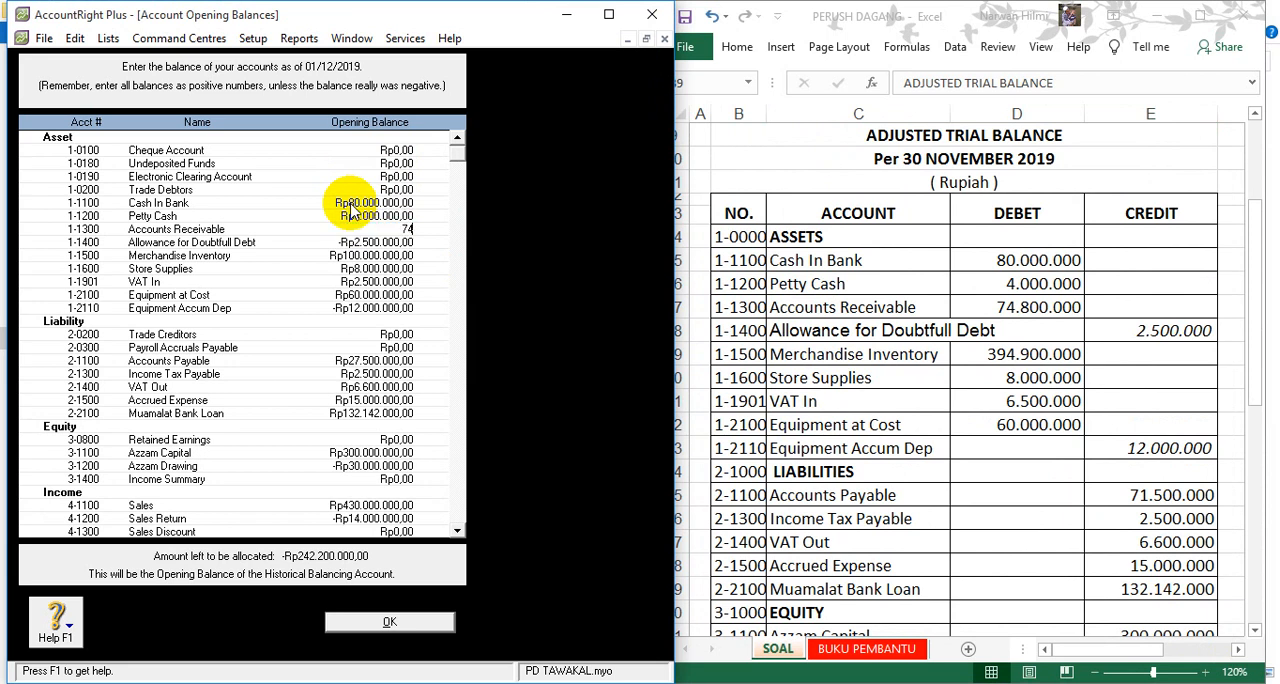
{"action": "type", "text": ".800."}
{"action": "type", "text": "000.000,00"}
{"action": "key", "text": "Tab"}
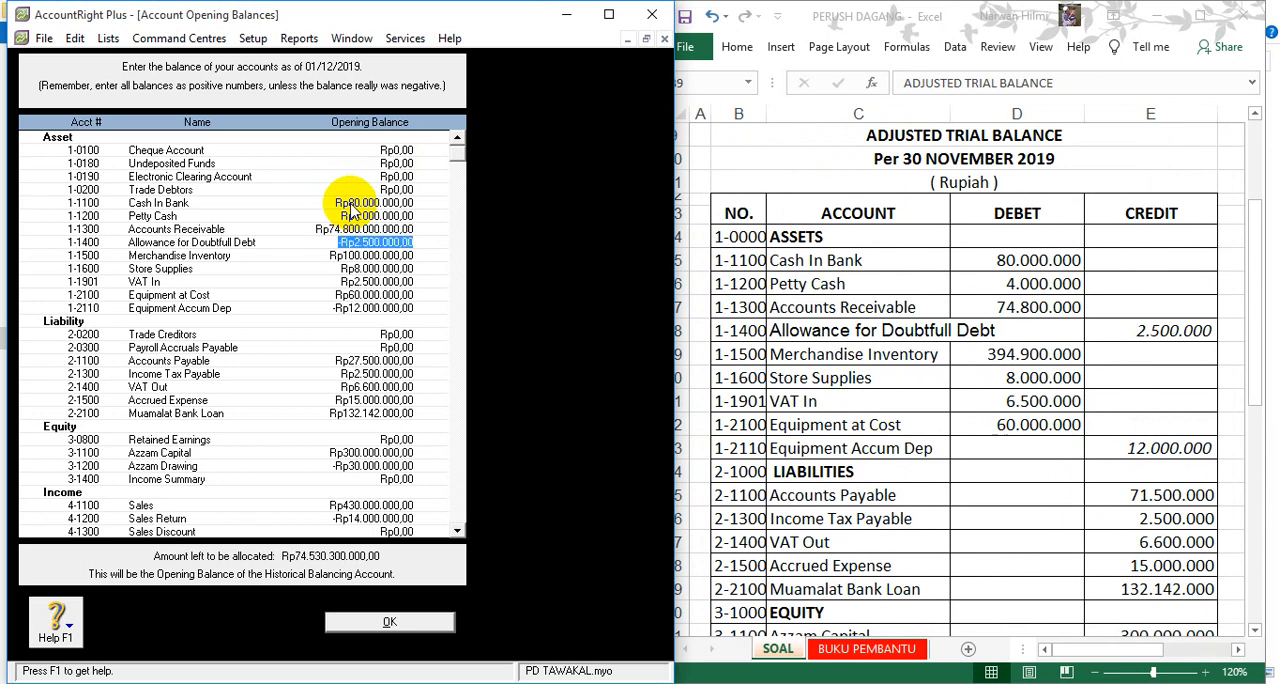
- Set the opening balances of Merchandise Inventory to Rp394.900.000 and VAT In to Rp6.500.000
{"action": "key", "text": "Tab"}
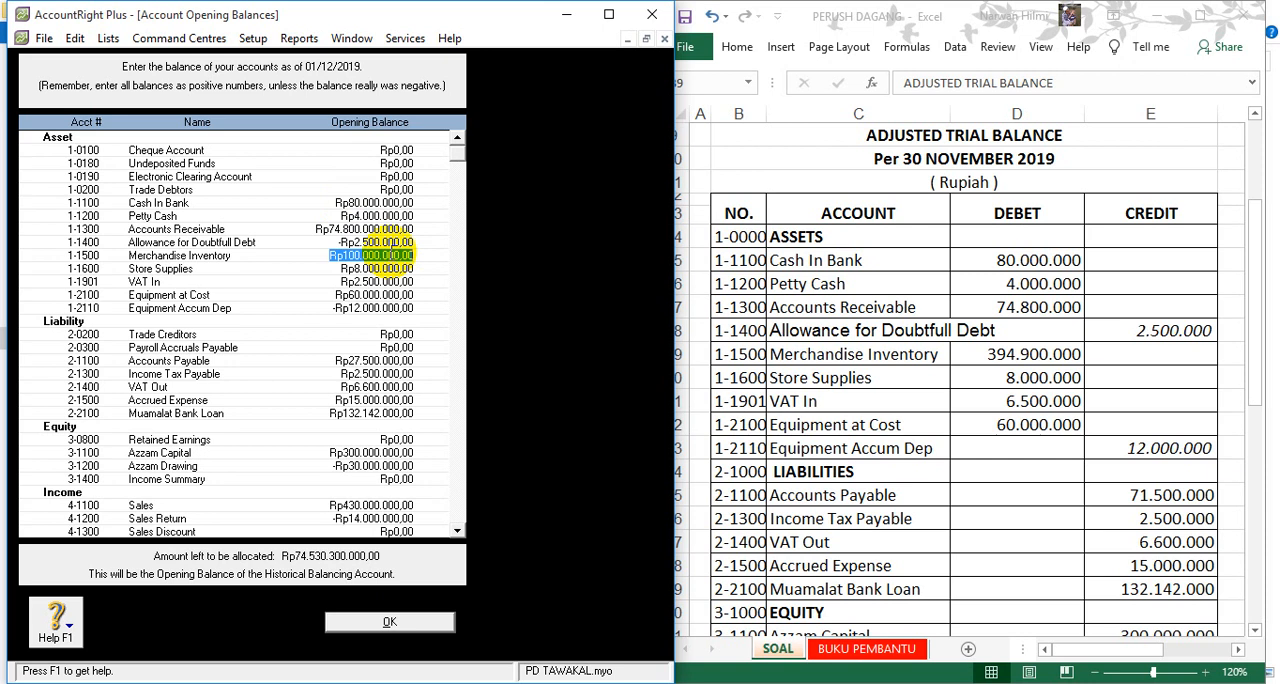
{"action": "type", "text": "39"}
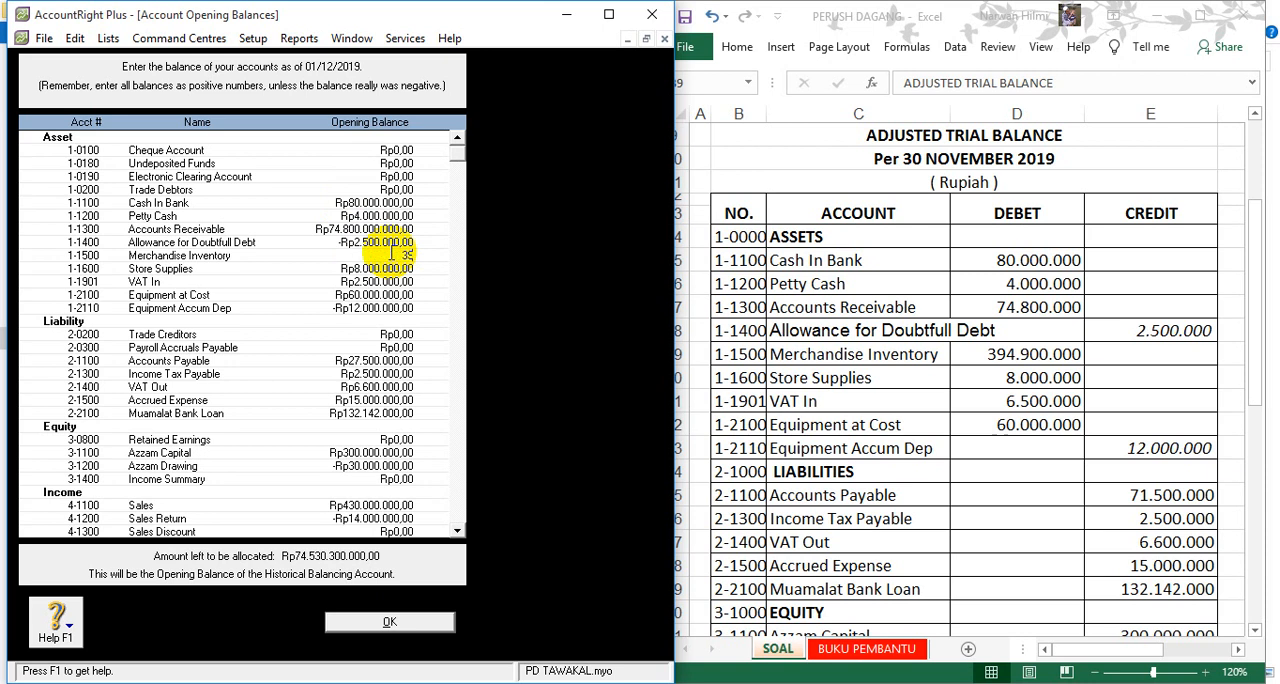
{"action": "type", "text": "4900000"}
{"action": "key", "text": "Tab"}
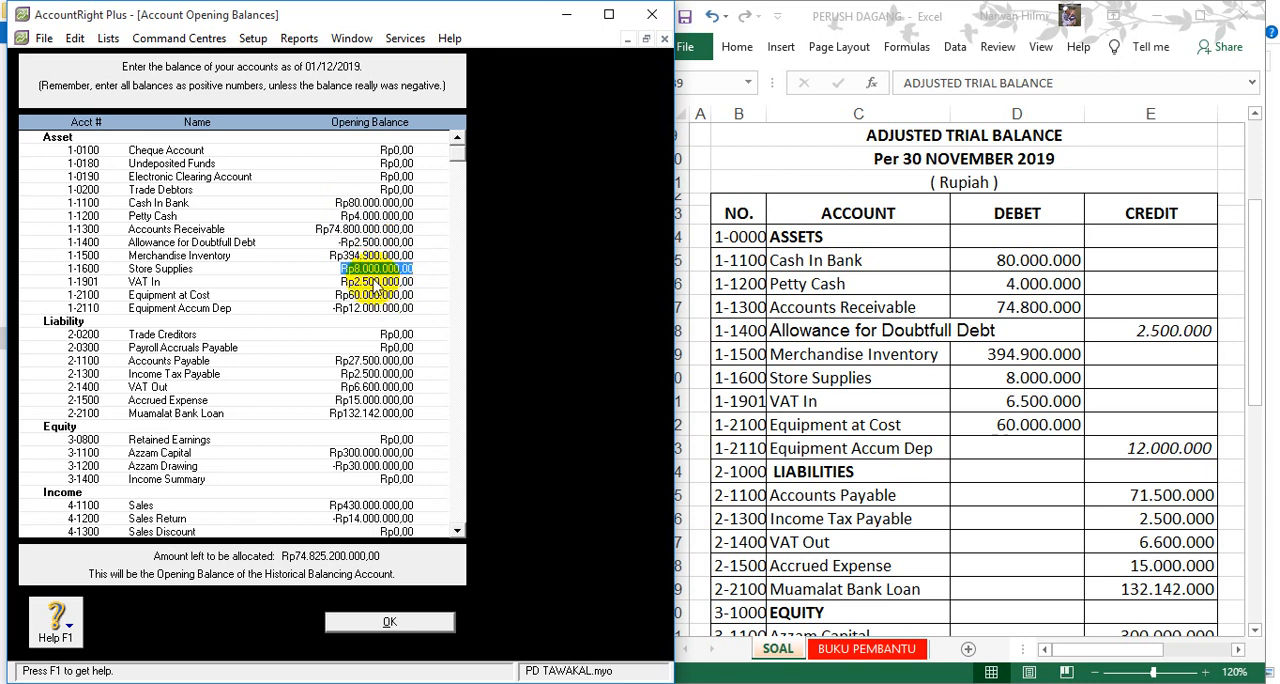
{"action": "left_click", "coordinate": [376, 284]}
{"action": "type", "text": "6500000"}
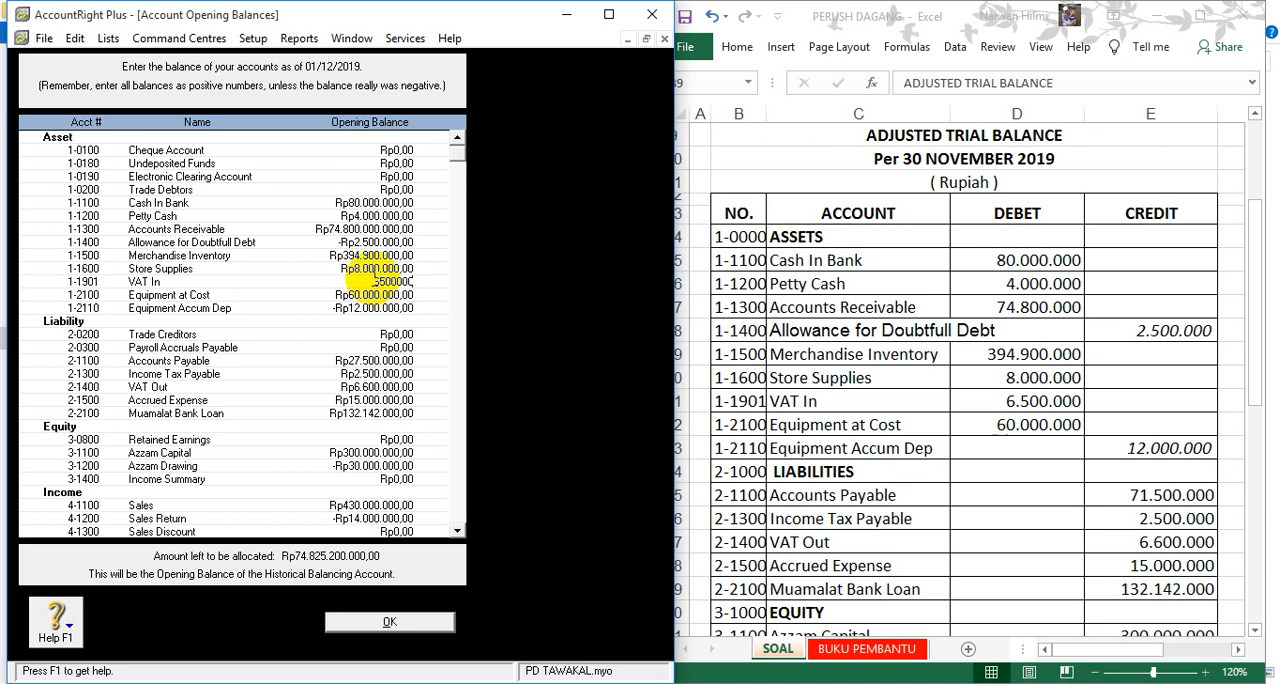
{"action": "key", "text": "Tab"}
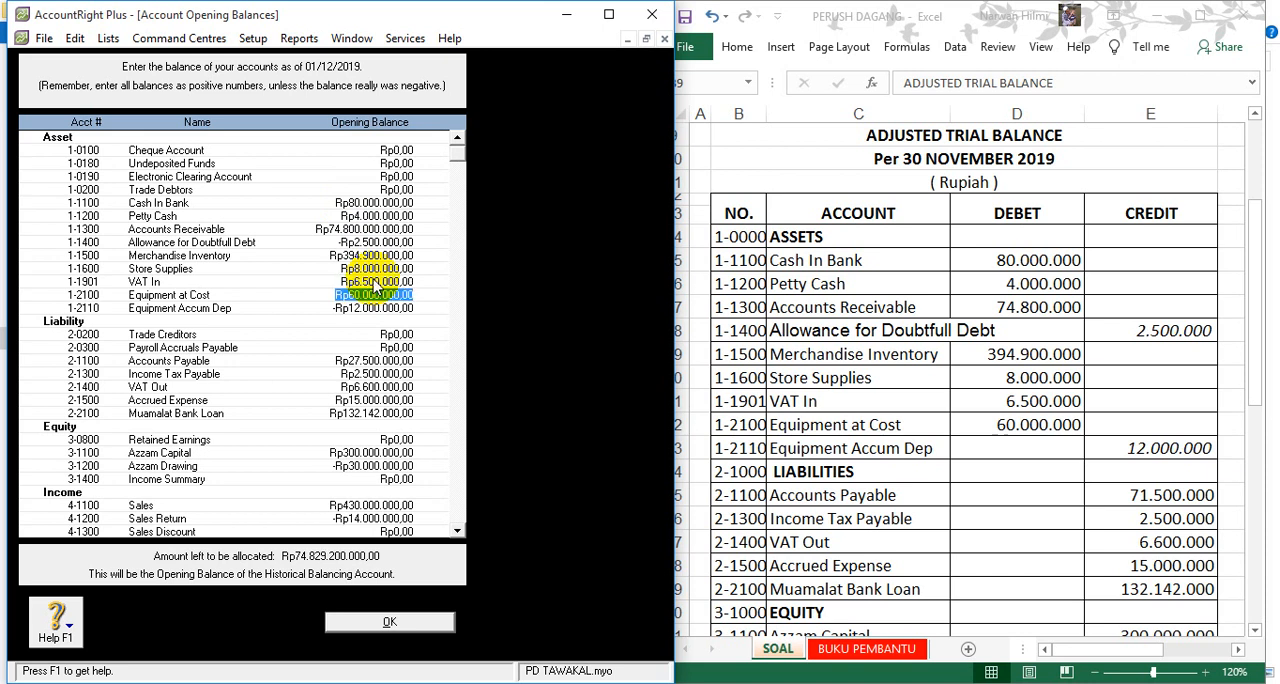
- Check the equipment depreciation and doubtful debt allowance balances, and set the Accounts Payable opening balance to Rp71.500.000
{"action": "left_click", "coordinate": [370, 310]}
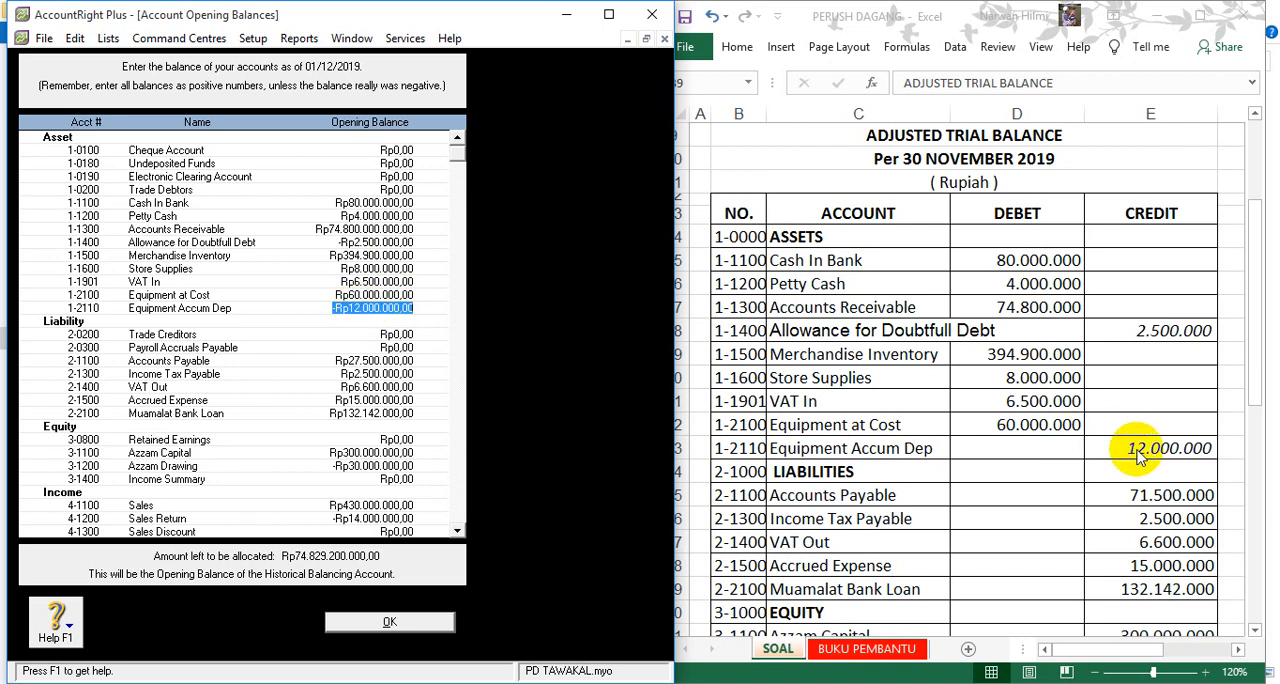
{"action": "left_click", "coordinate": [372, 242]}
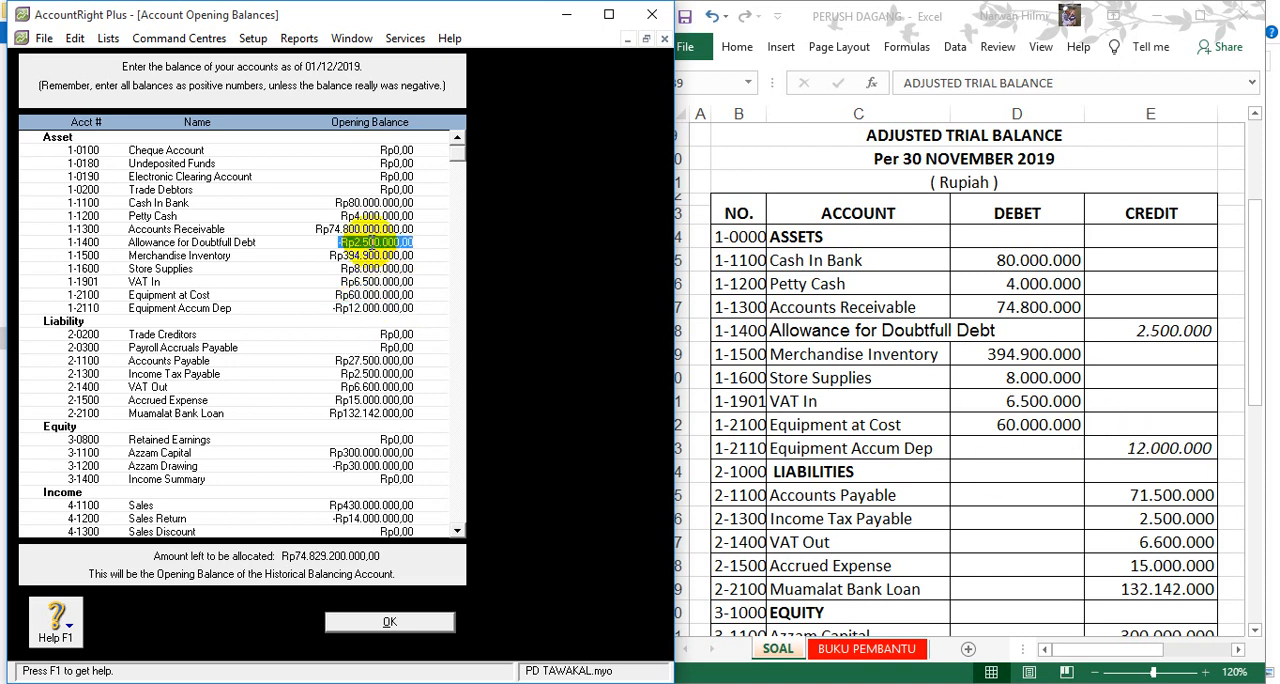
{"action": "left_click", "coordinate": [364, 362]}
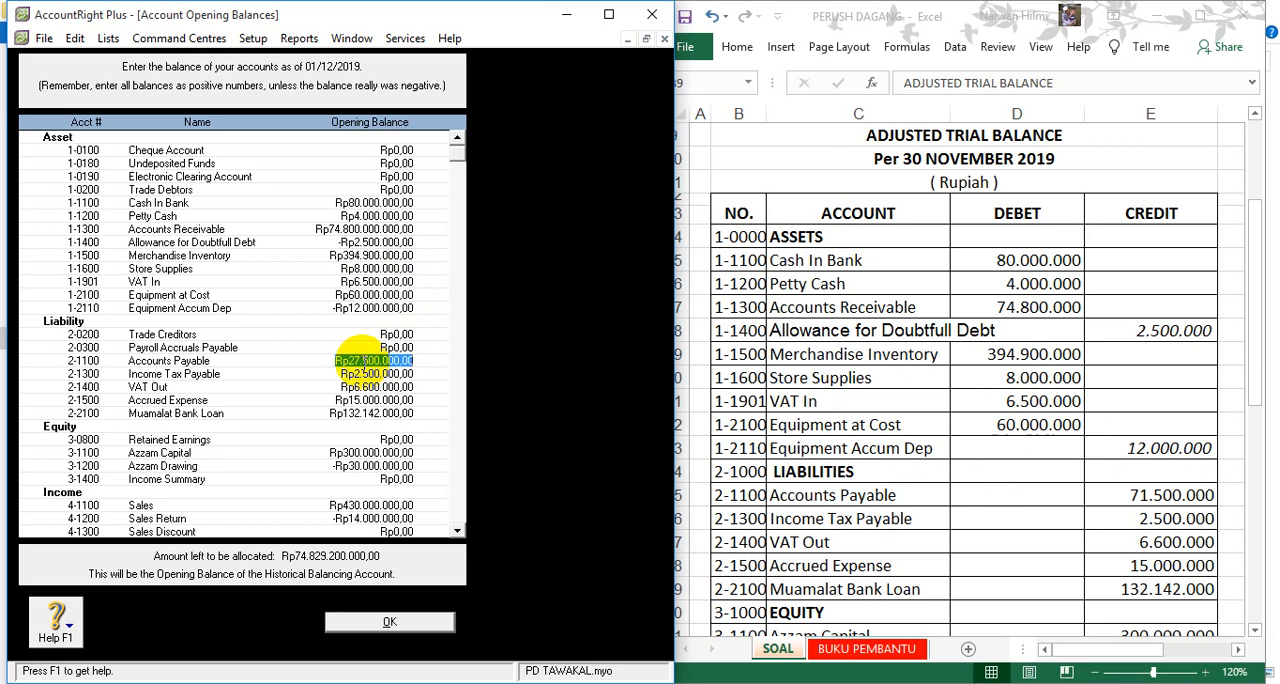
{"action": "type", "text": "71"}
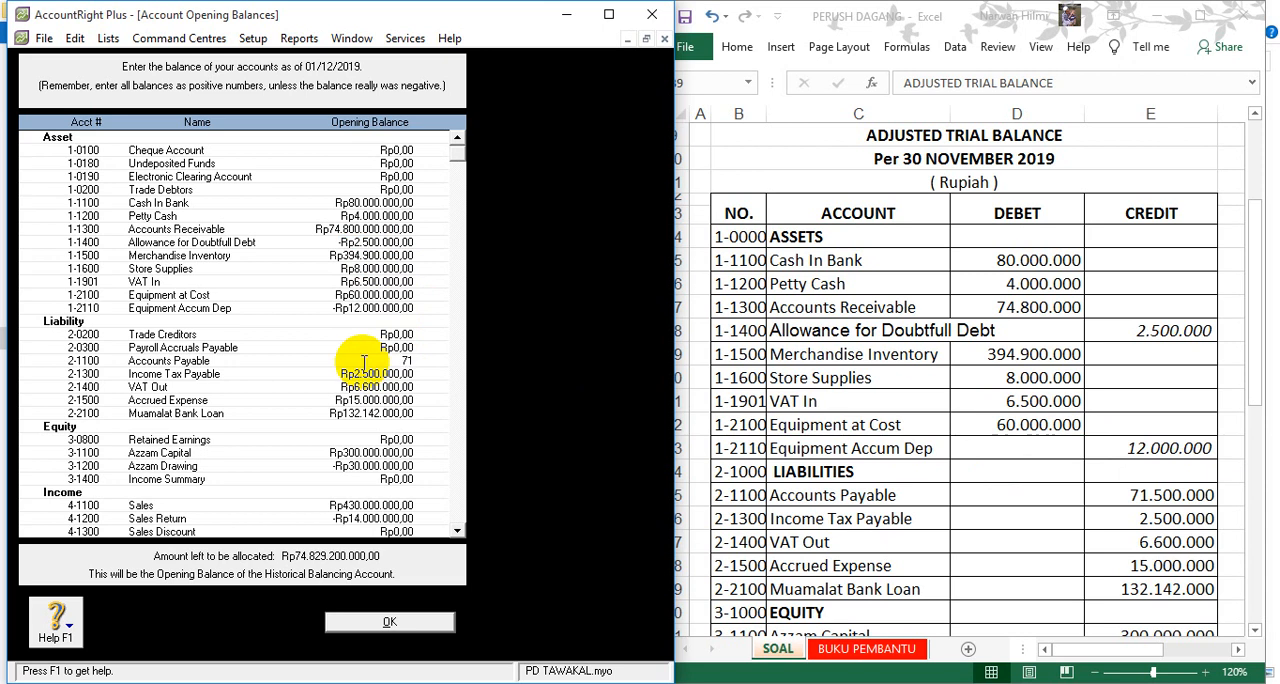
{"action": "type", "text": ".500.000"}
{"action": "left_click", "coordinate": [366, 373]}
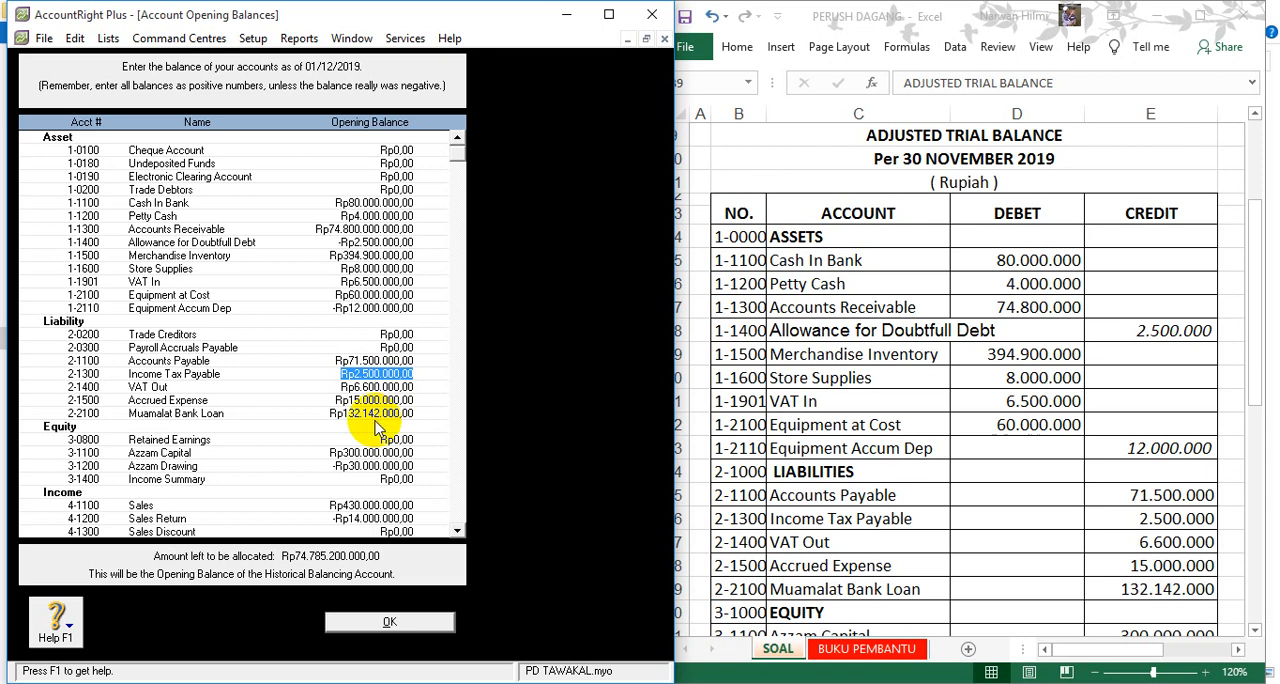
- Set the opening balance of the owner's drawing account in the Equity group to Rp30.000.000
{"action": "left_click", "coordinate": [458, 532]}
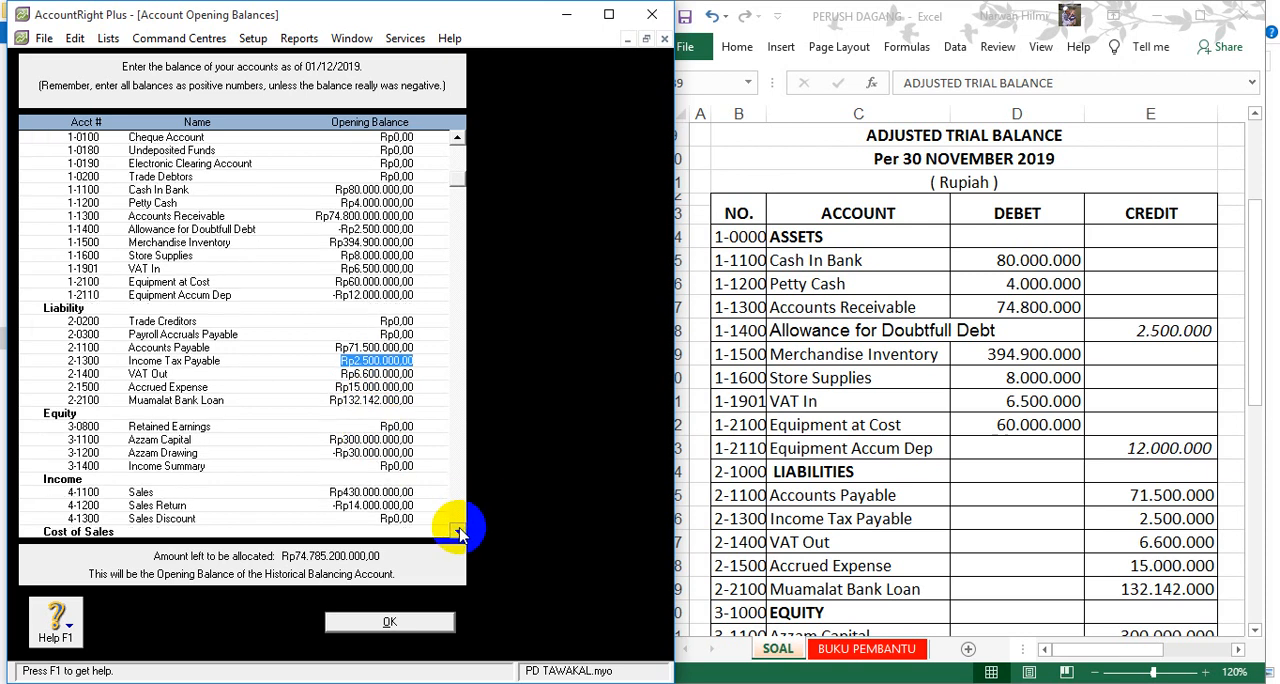
{"action": "left_click", "coordinate": [458, 532]}
{"action": "left_click", "coordinate": [458, 532]}
{"action": "left_click", "coordinate": [458, 532]}
{"action": "left_click", "coordinate": [458, 532]}
{"action": "left_click", "coordinate": [458, 532]}
{"action": "left_click", "coordinate": [458, 532]}
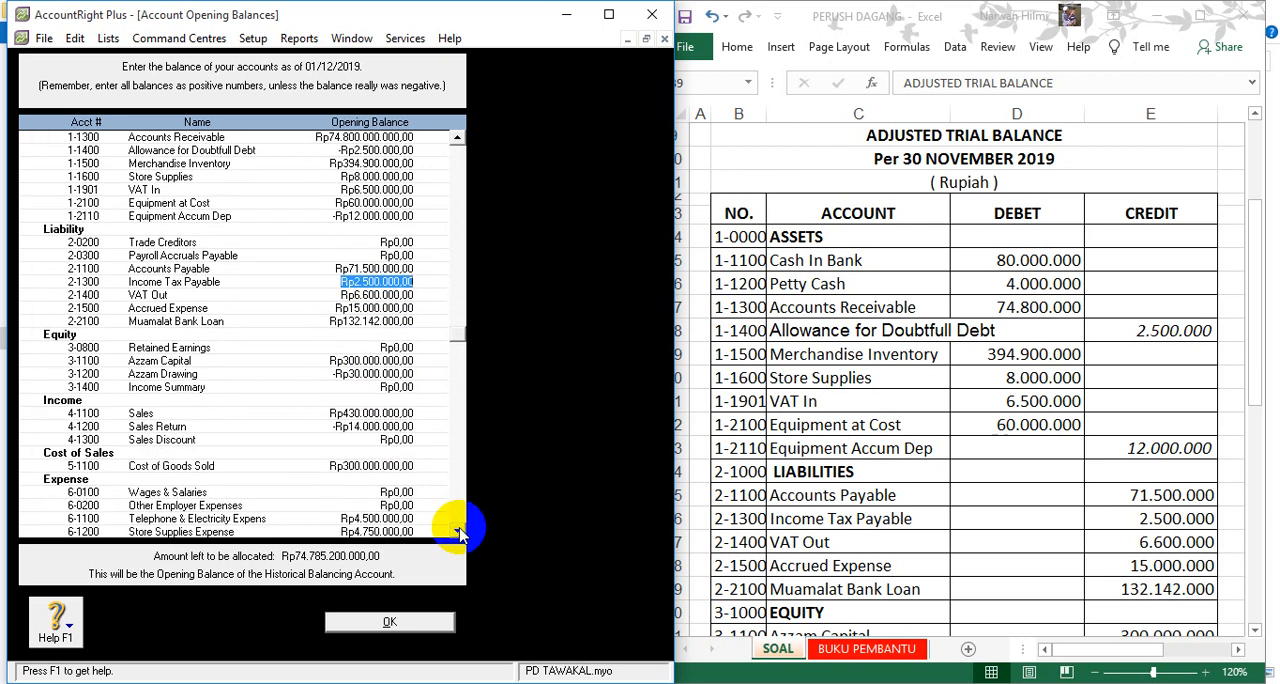
{"action": "left_click", "coordinate": [337, 378]}
{"action": "type", "text": "3.000.0"}
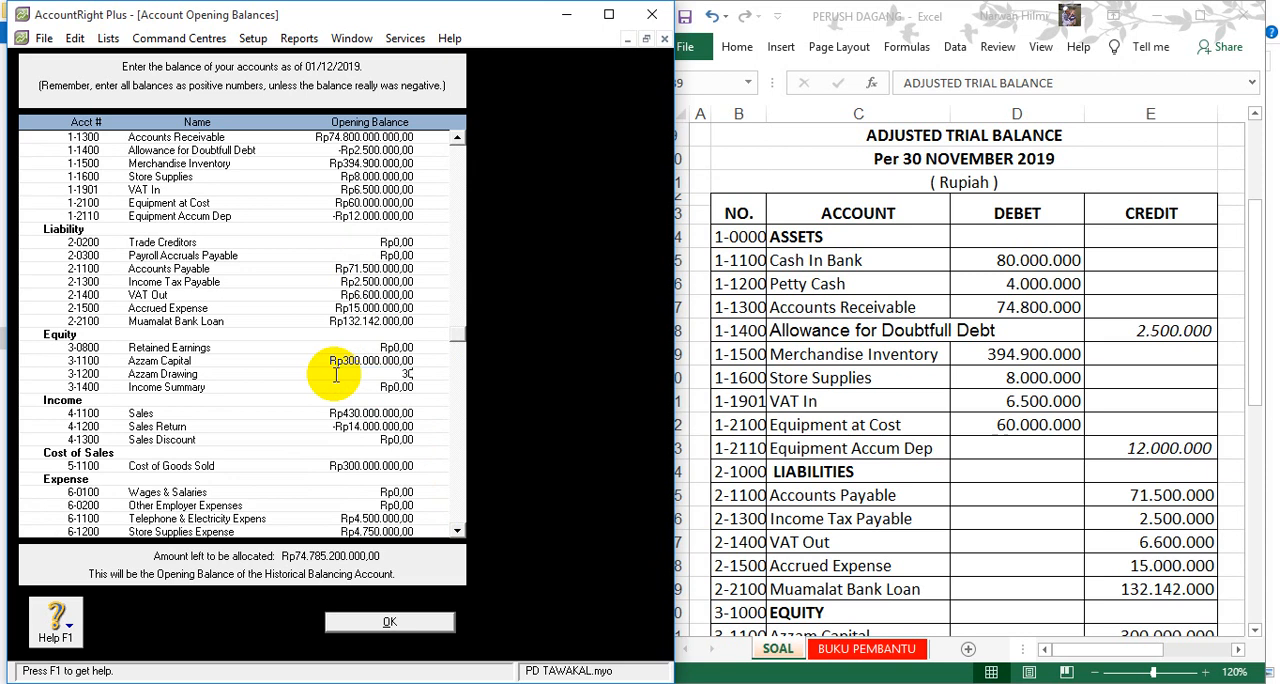
{"action": "type", "text": "00000"}
{"action": "key", "text": "Tab"}
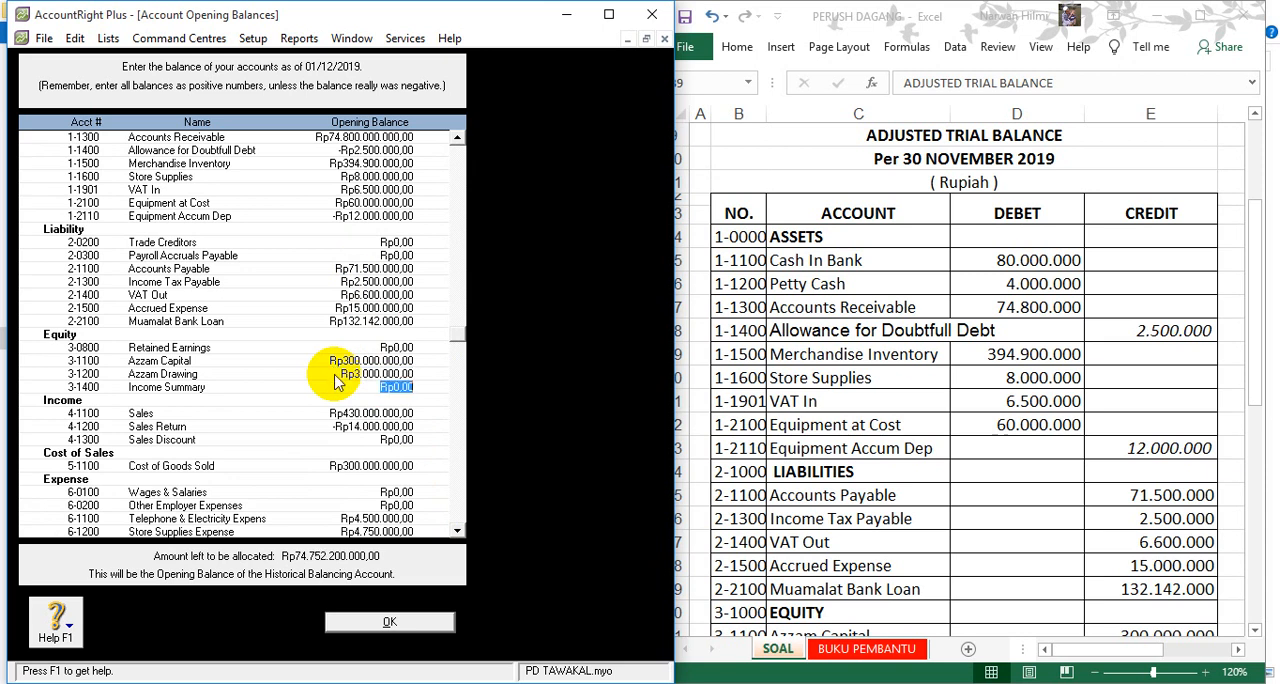
{"action": "left_click", "coordinate": [337, 375]}
{"action": "type", "text": "30.000."}
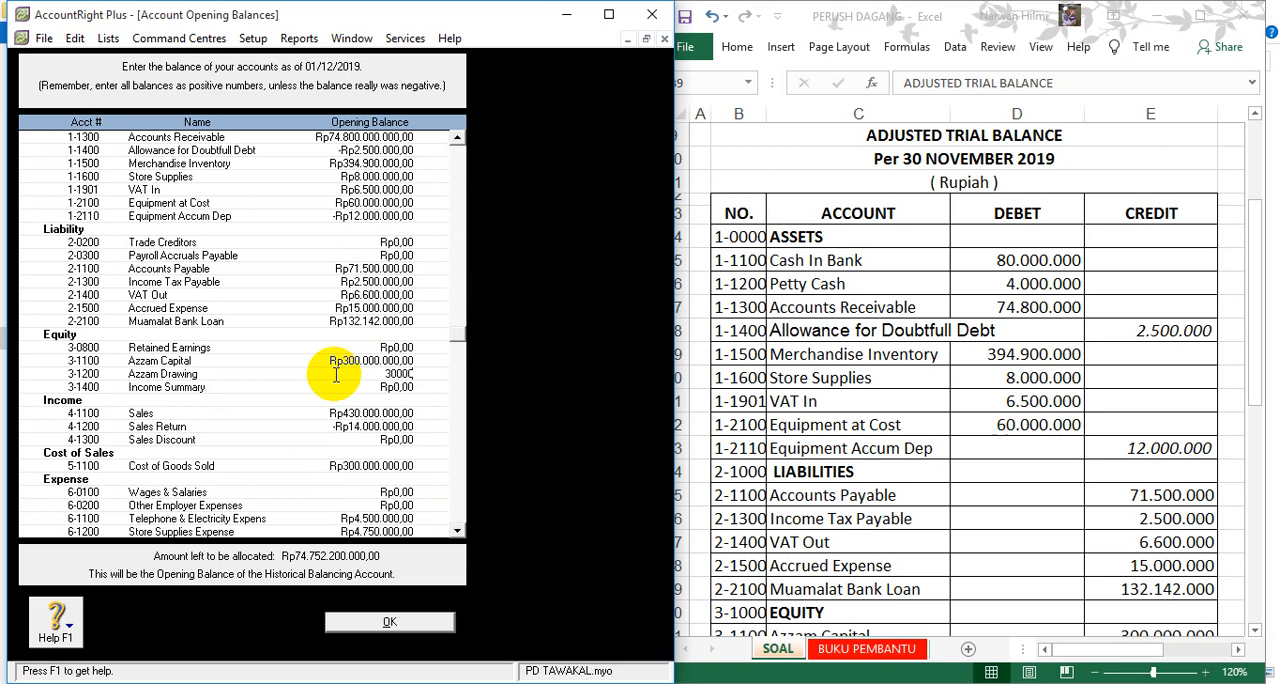
{"action": "type", "text": "000"}
{"action": "key", "text": "Tab"}
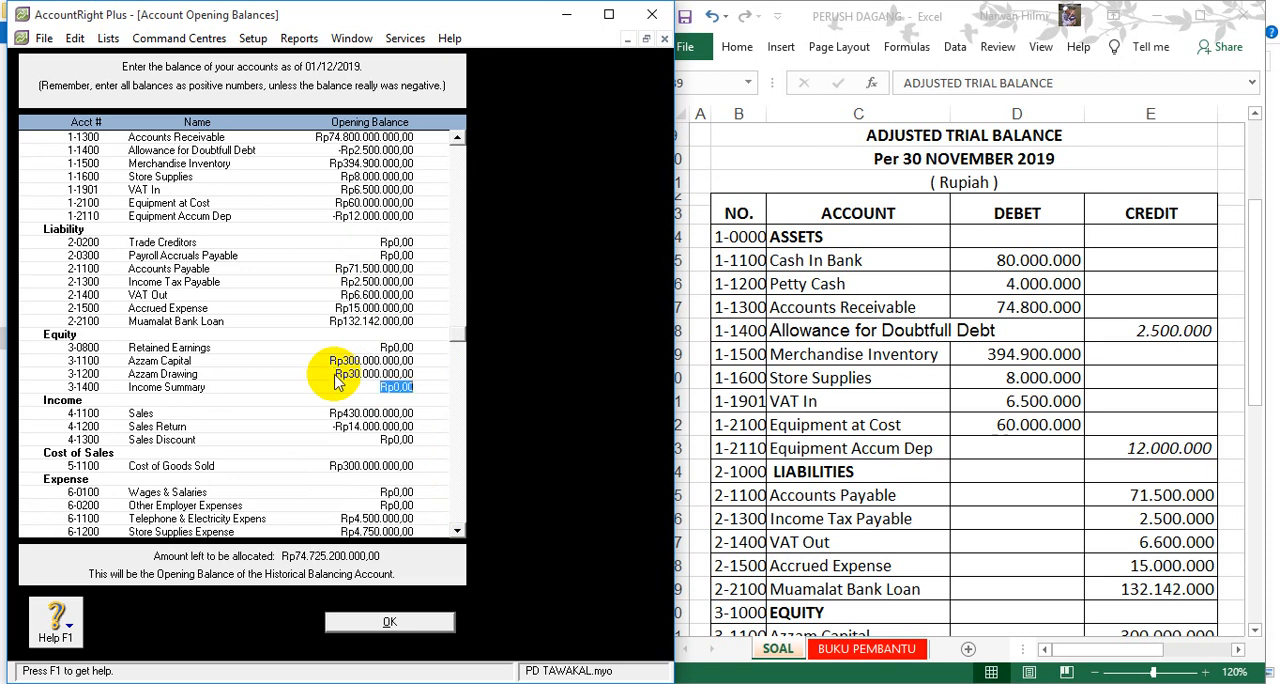
- Compare the income, cost of sales, expense and other income and expense opening balances with the adjusted trial balance in Excel
{"action": "left_click", "coordinate": [360, 413]}
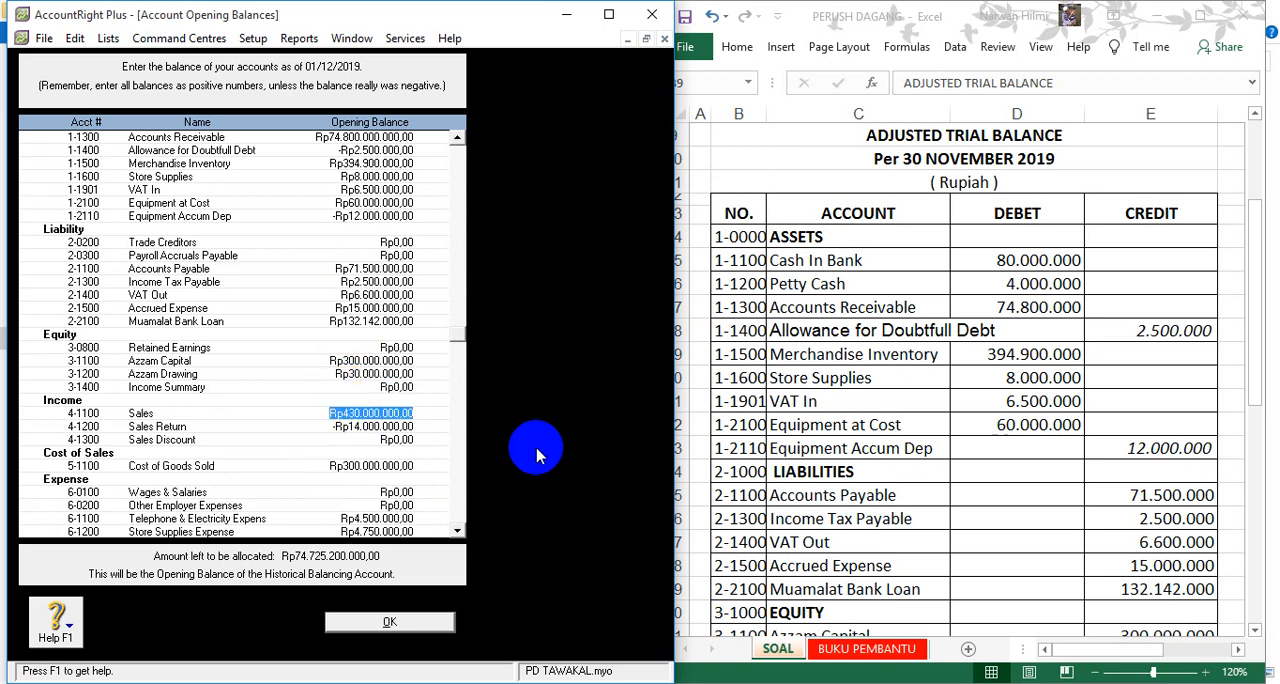
{"action": "left_click", "coordinate": [1118, 528]}
{"action": "scroll", "coordinate": [1125, 530], "scroll_direction": "down", "scroll_amount": 8}
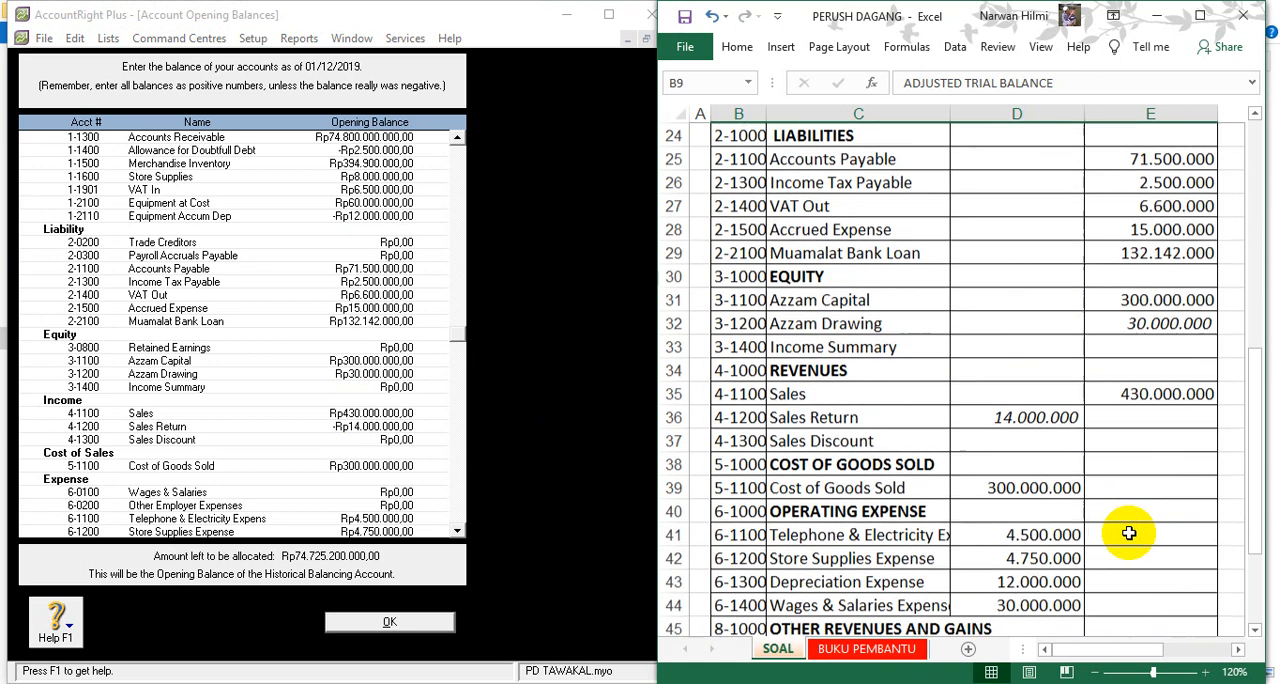
{"action": "left_click", "coordinate": [355, 428]}
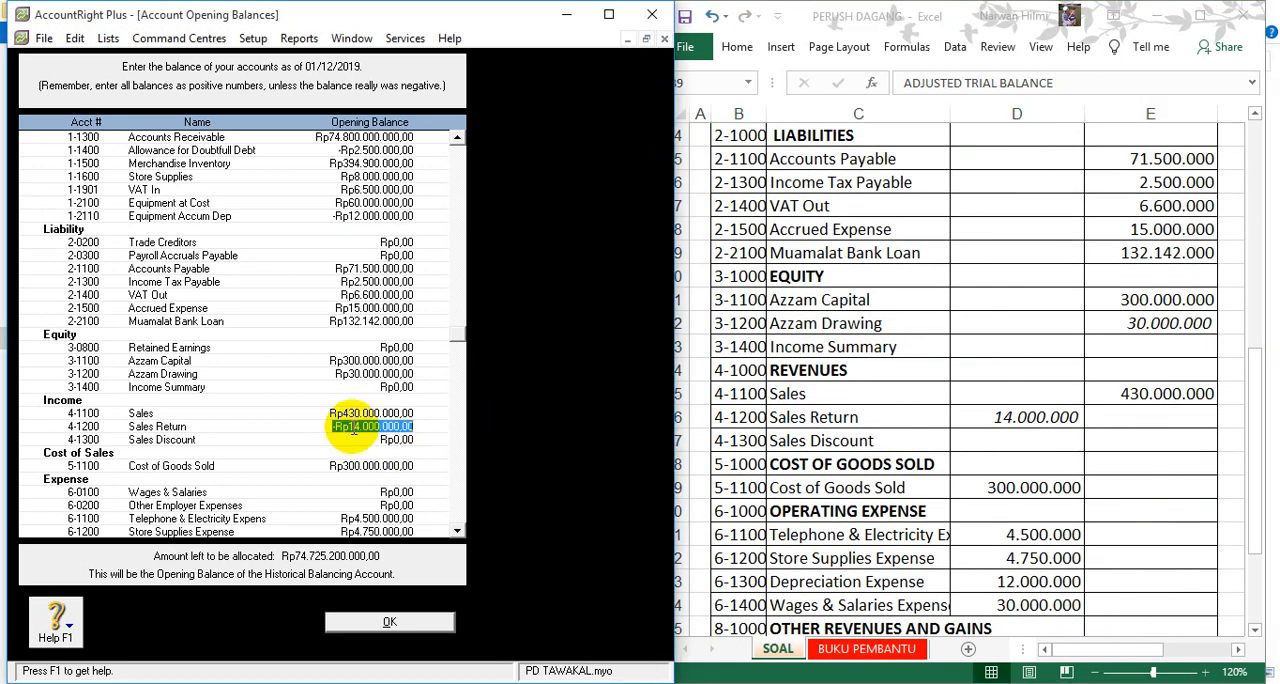
{"action": "left_click", "coordinate": [1003, 422]}
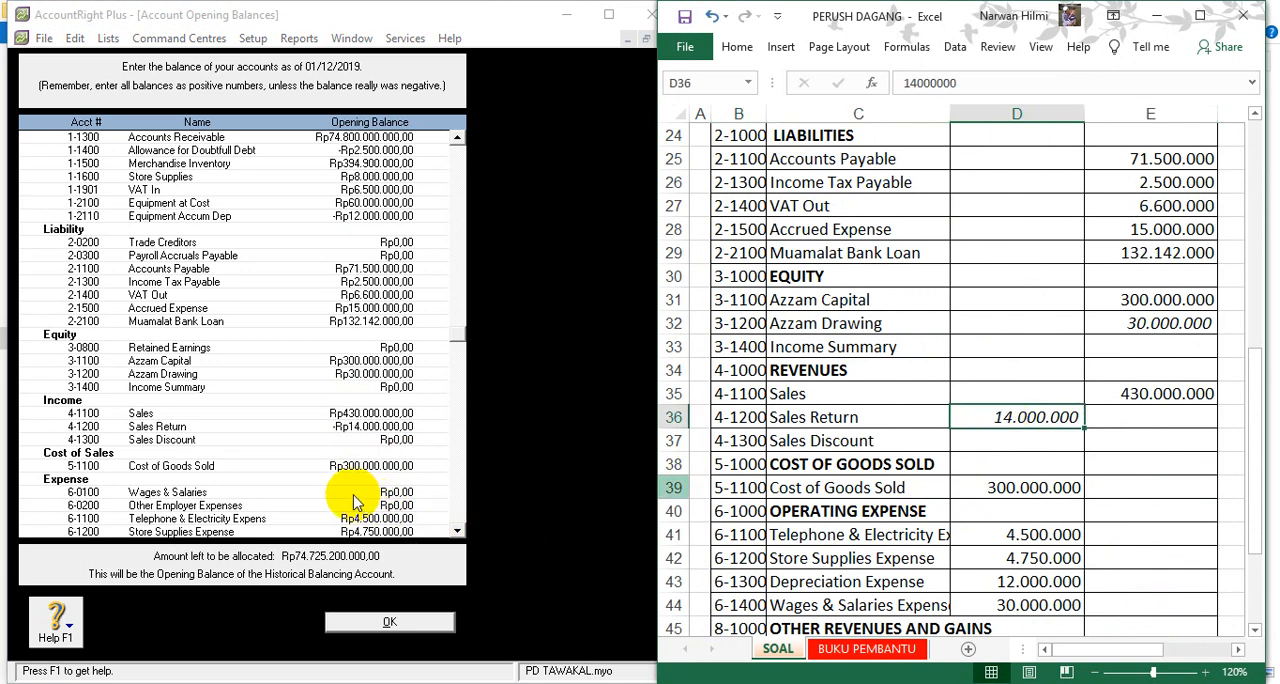
{"action": "scroll", "coordinate": [385, 507], "scroll_direction": "down", "scroll_amount": 2}
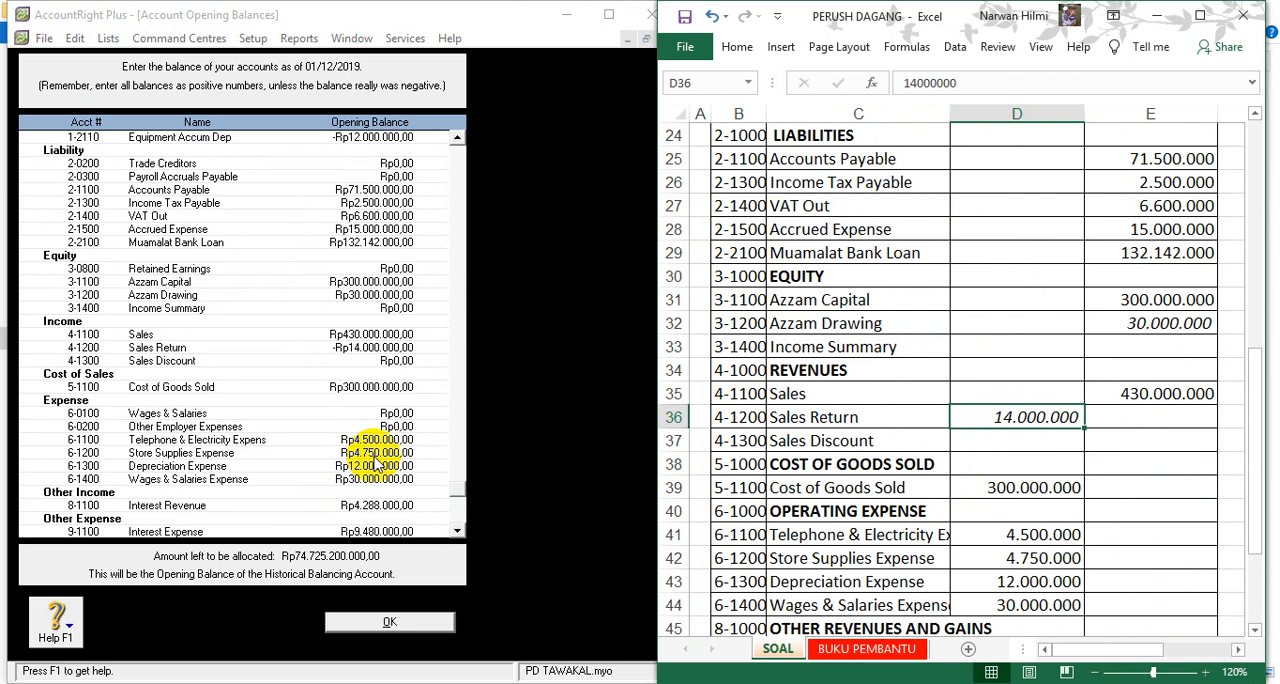
{"action": "scroll", "coordinate": [376, 475], "scroll_direction": "down", "scroll_amount": 1}
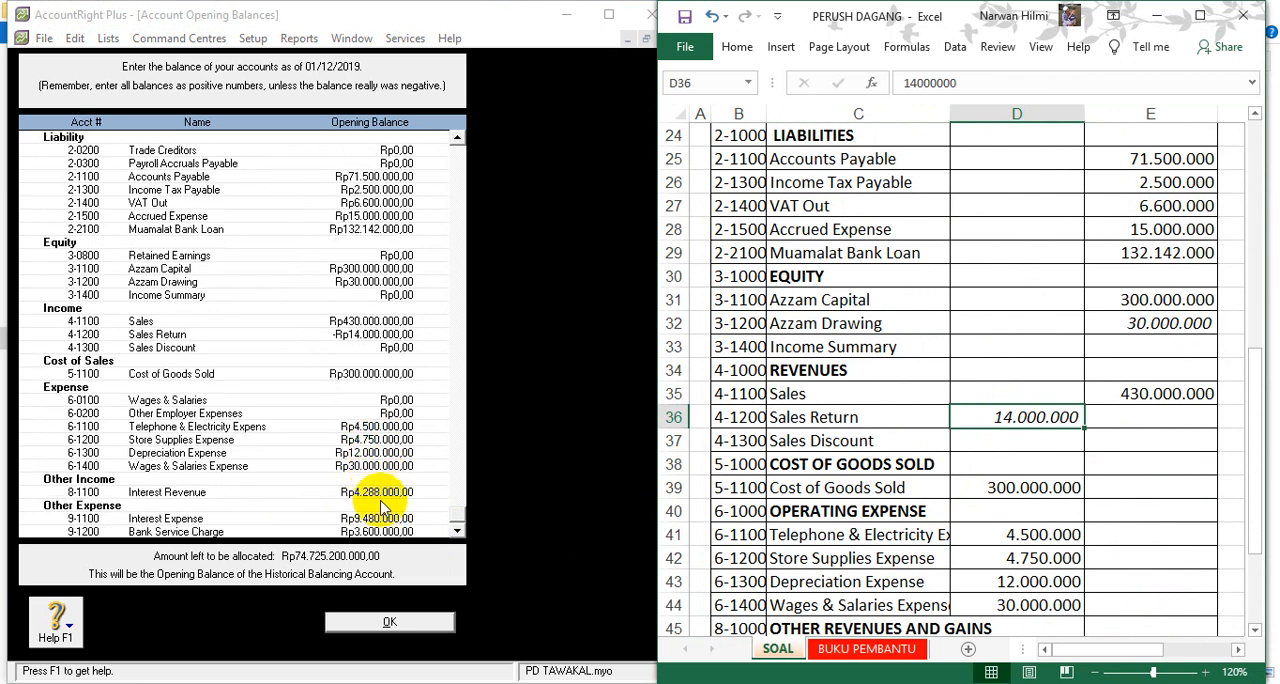
{"action": "left_click", "coordinate": [453, 535]}
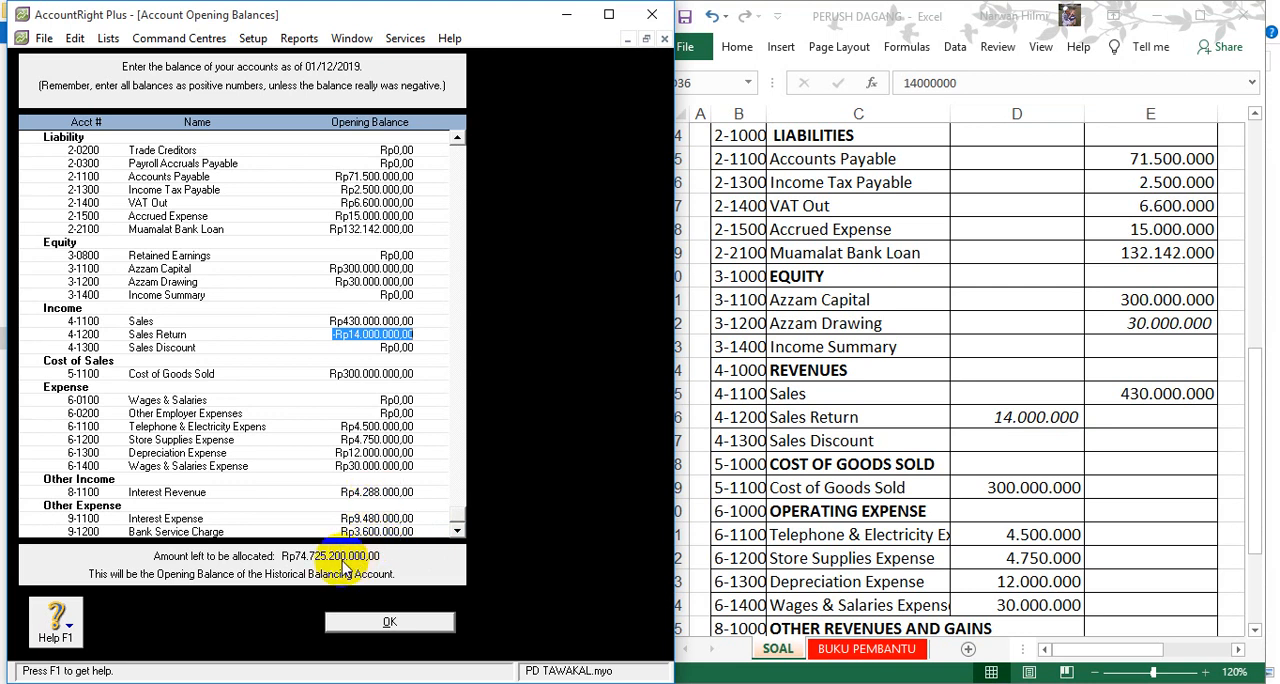
{"action": "double_click", "coordinate": [1030, 536]}
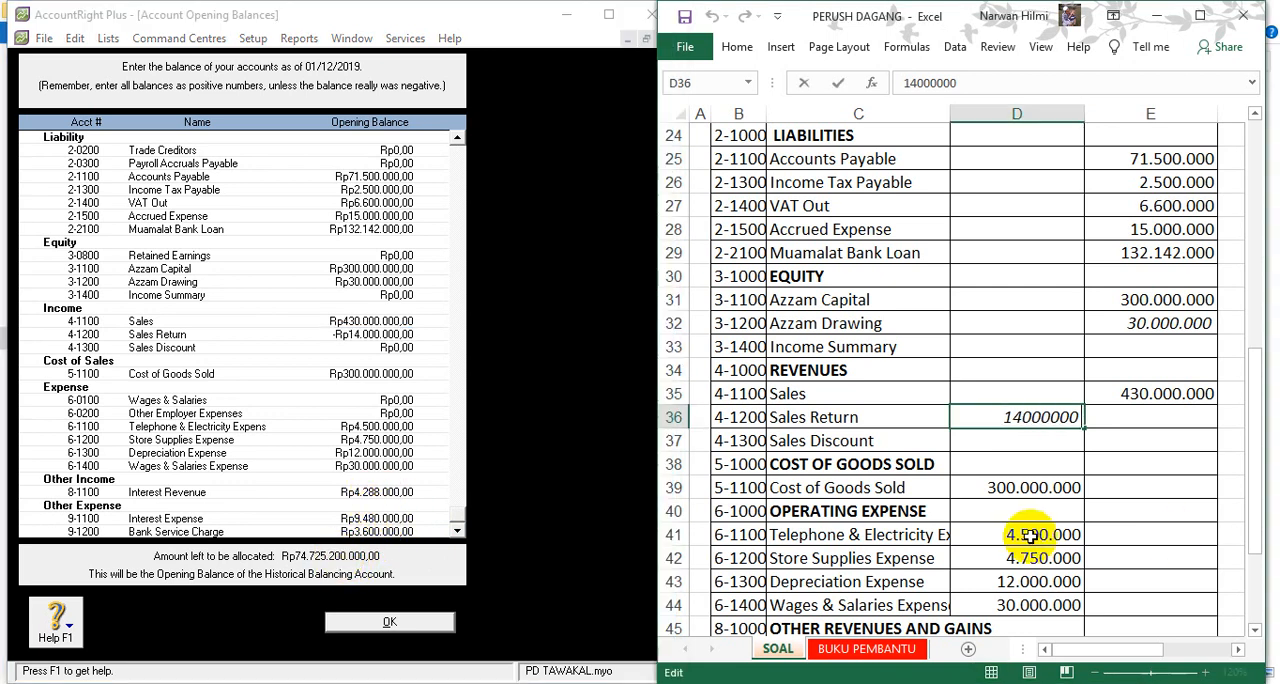
{"action": "scroll", "coordinate": [1030, 536], "scroll_direction": "down", "scroll_amount": 4}
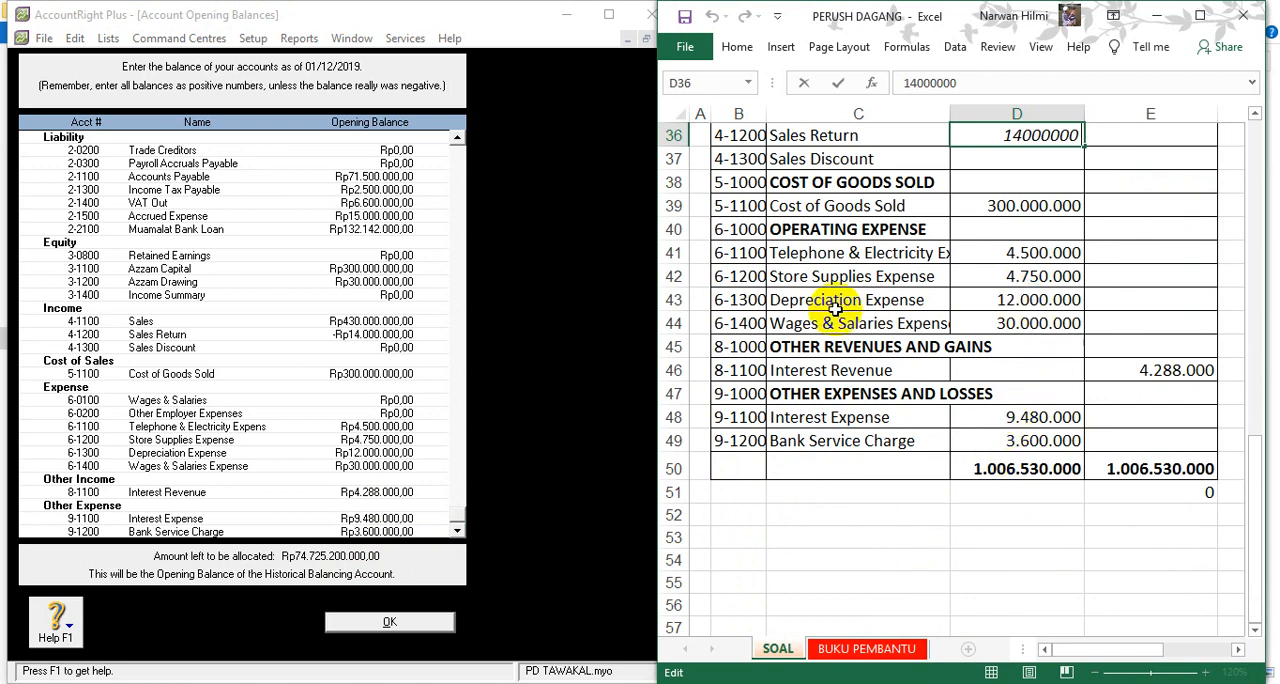
- Recheck the asset balances against the trial balance, correct the Accounts Receivable opening balance to Rp74.800.000 and accept the opening balances
{"action": "left_click", "coordinate": [385, 440]}
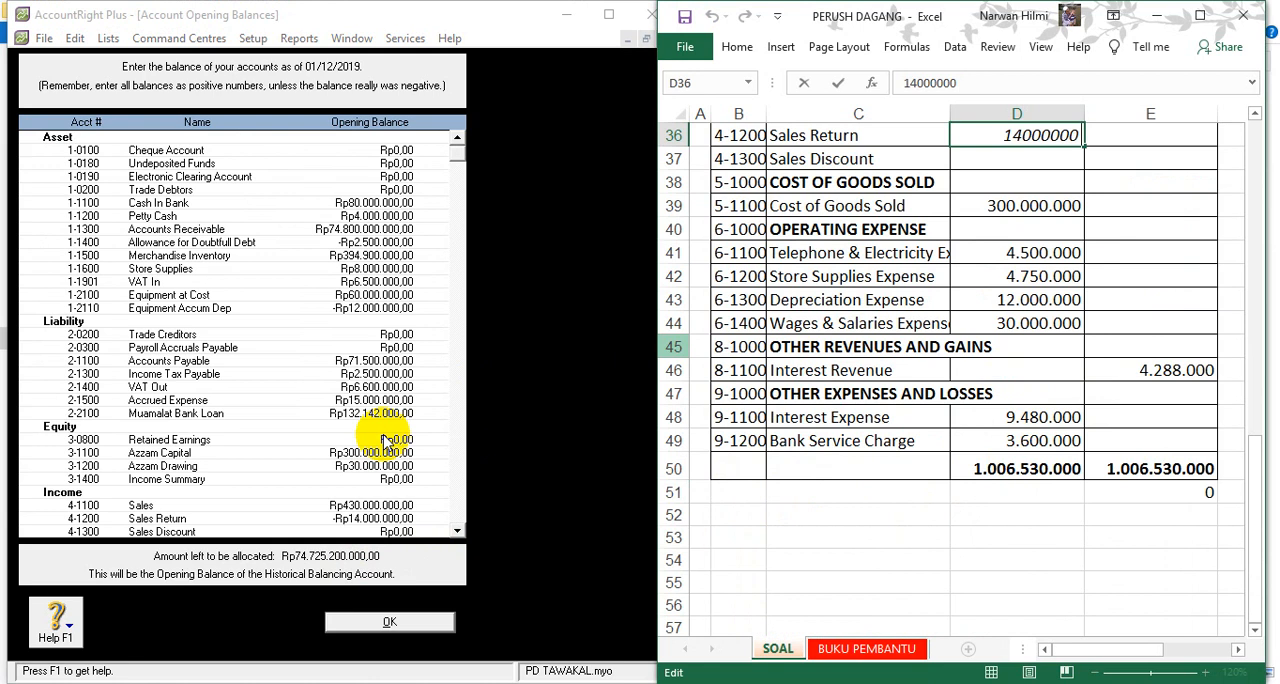
{"action": "left_click", "coordinate": [1008, 215]}
{"action": "scroll", "coordinate": [1008, 215], "scroll_direction": "up", "scroll_amount": 8}
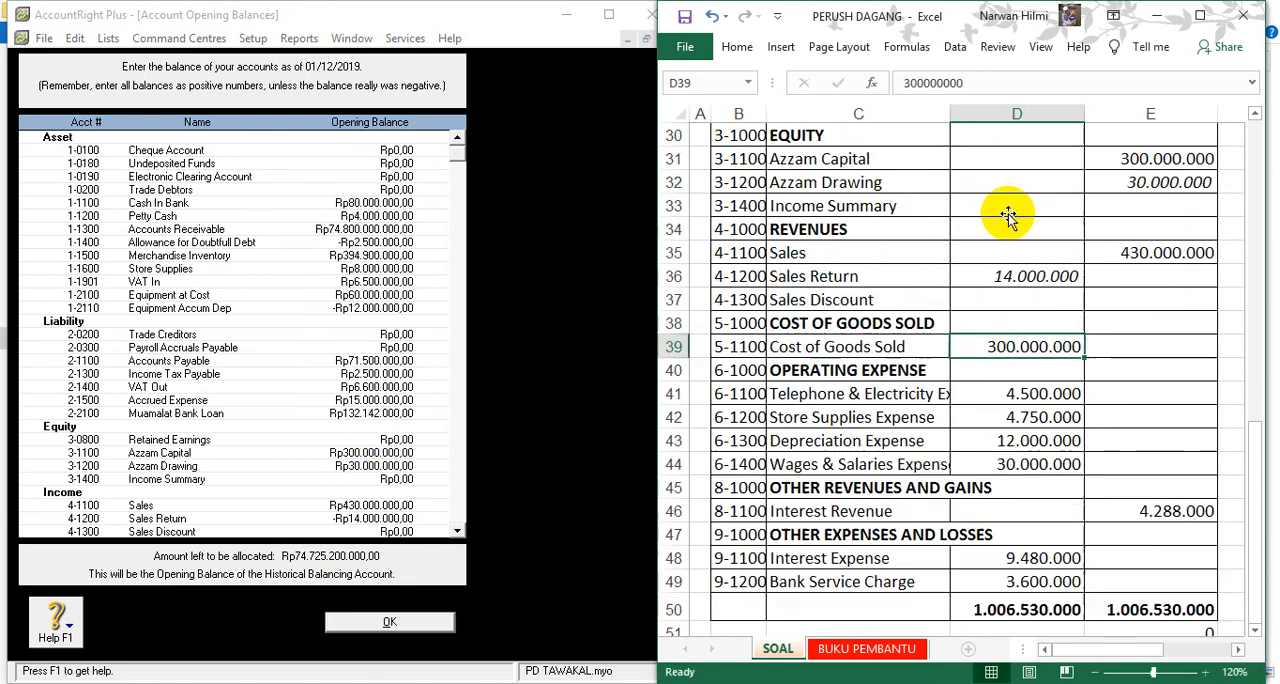
{"action": "scroll", "coordinate": [845, 255], "scroll_direction": "up", "scroll_amount": 3}
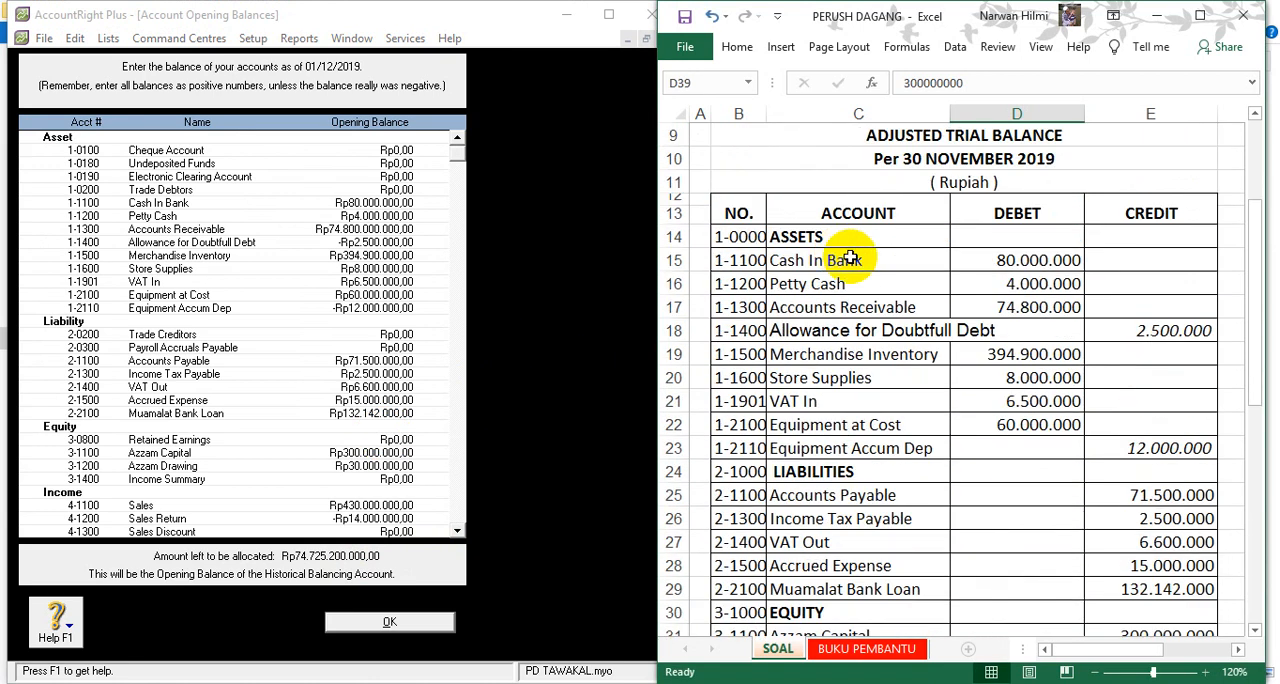
{"action": "left_click", "coordinate": [335, 230]}
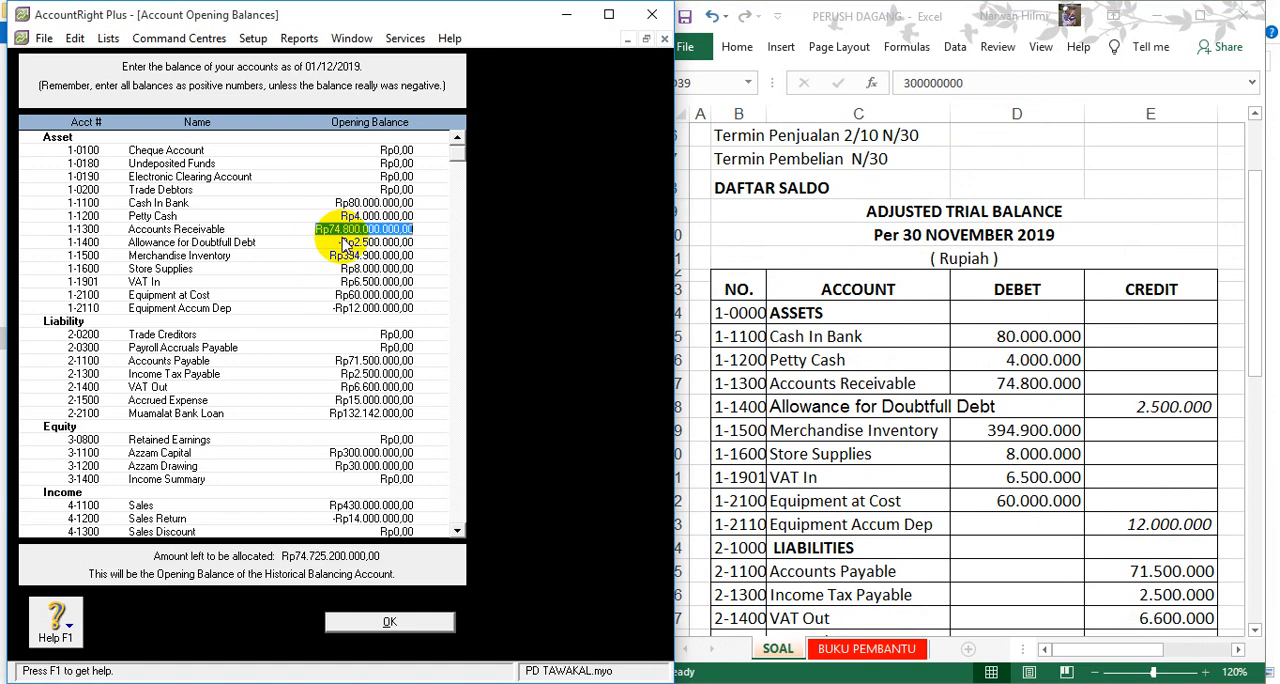
{"action": "type", "text": "74"}
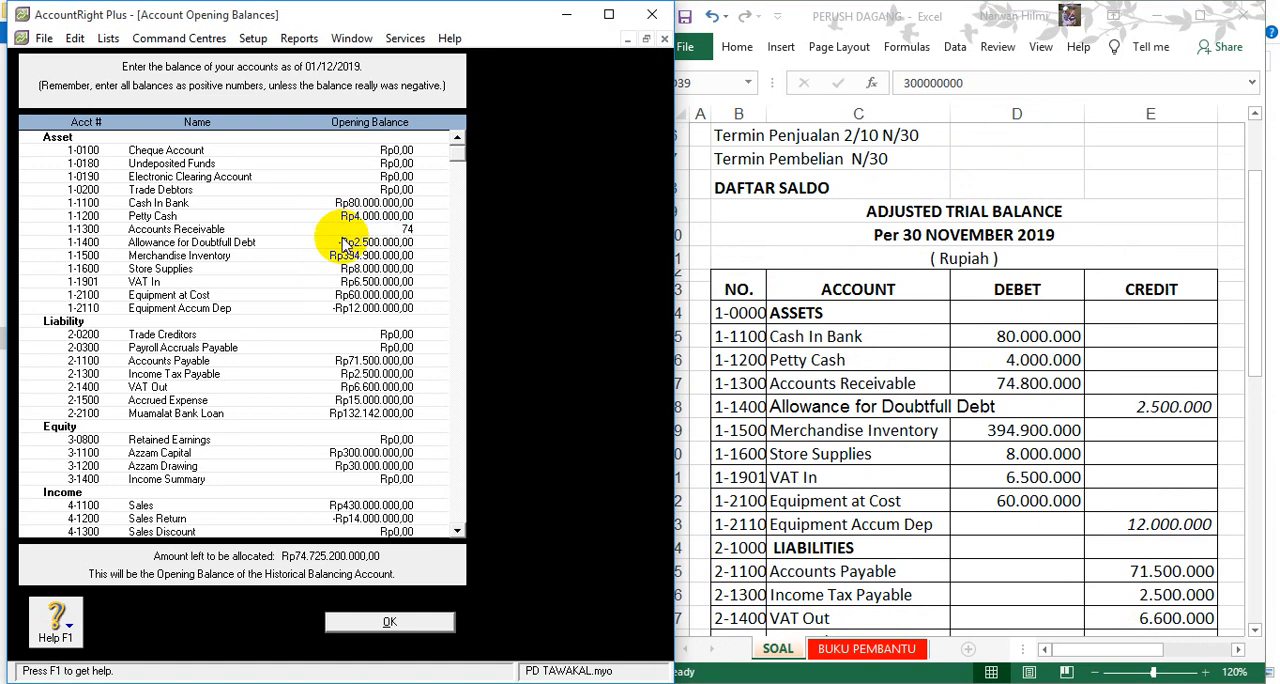
{"action": "type", "text": ".800.000"}
{"action": "key", "text": "Tab"}
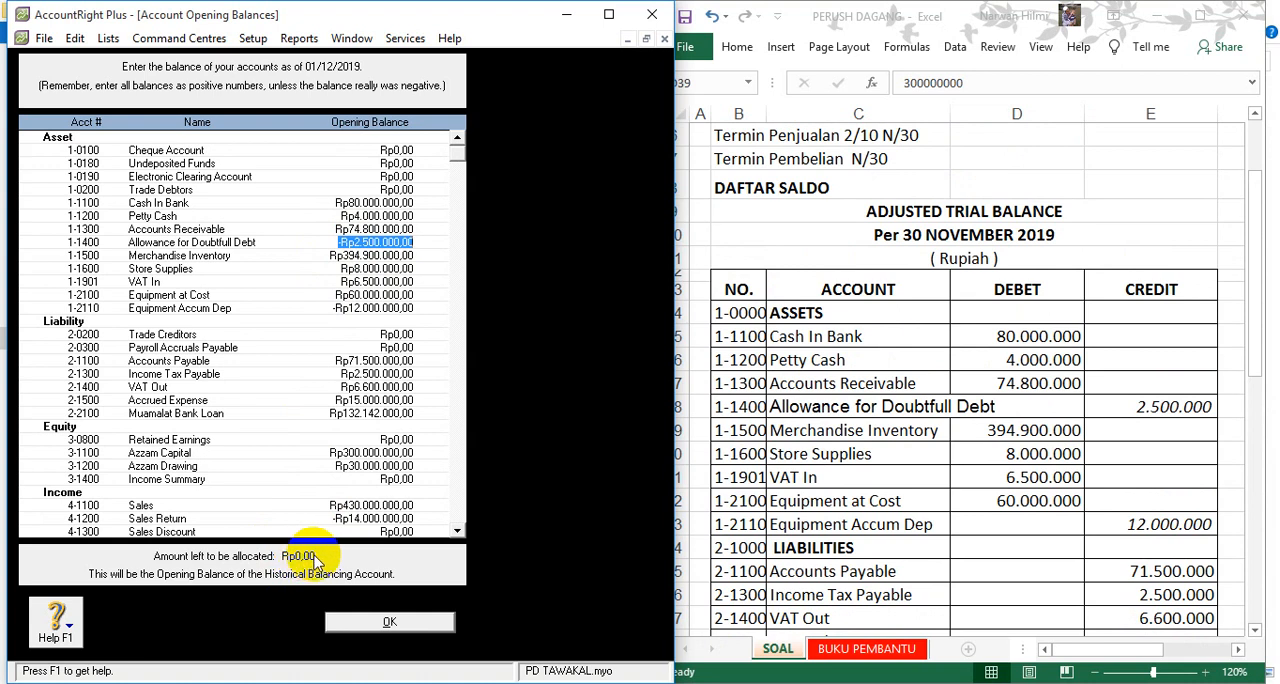
{"action": "left_click", "coordinate": [372, 633]}
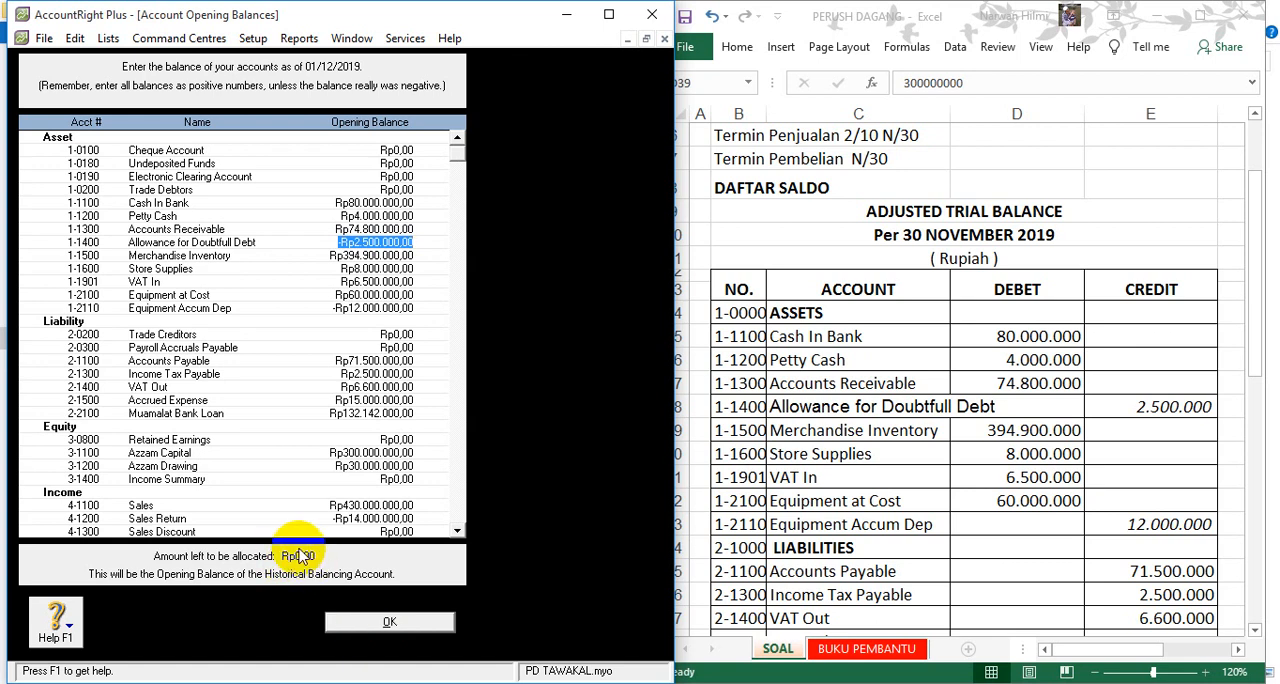
{"action": "left_click", "coordinate": [395, 622]}
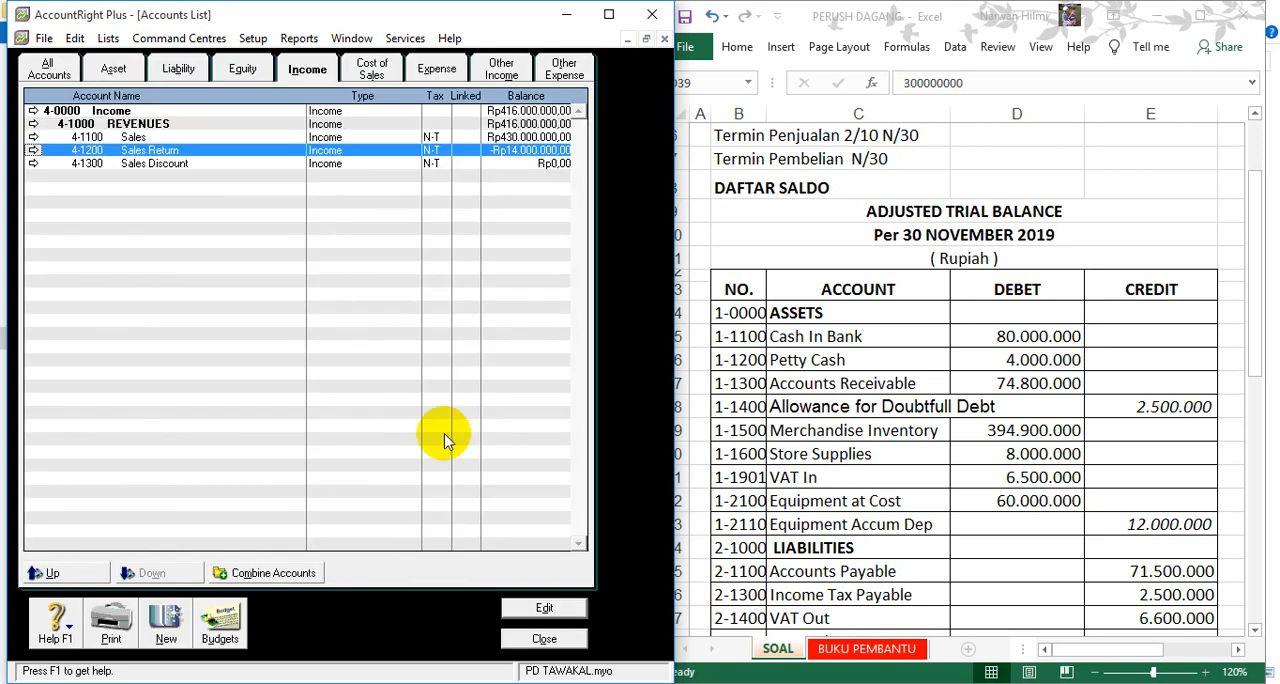
- In the Accounts & Banking linked accounts, set the bank account for electronic payments to 1-1100 Cash In Bank and confirm the change
{"action": "left_click", "coordinate": [978, 300]}
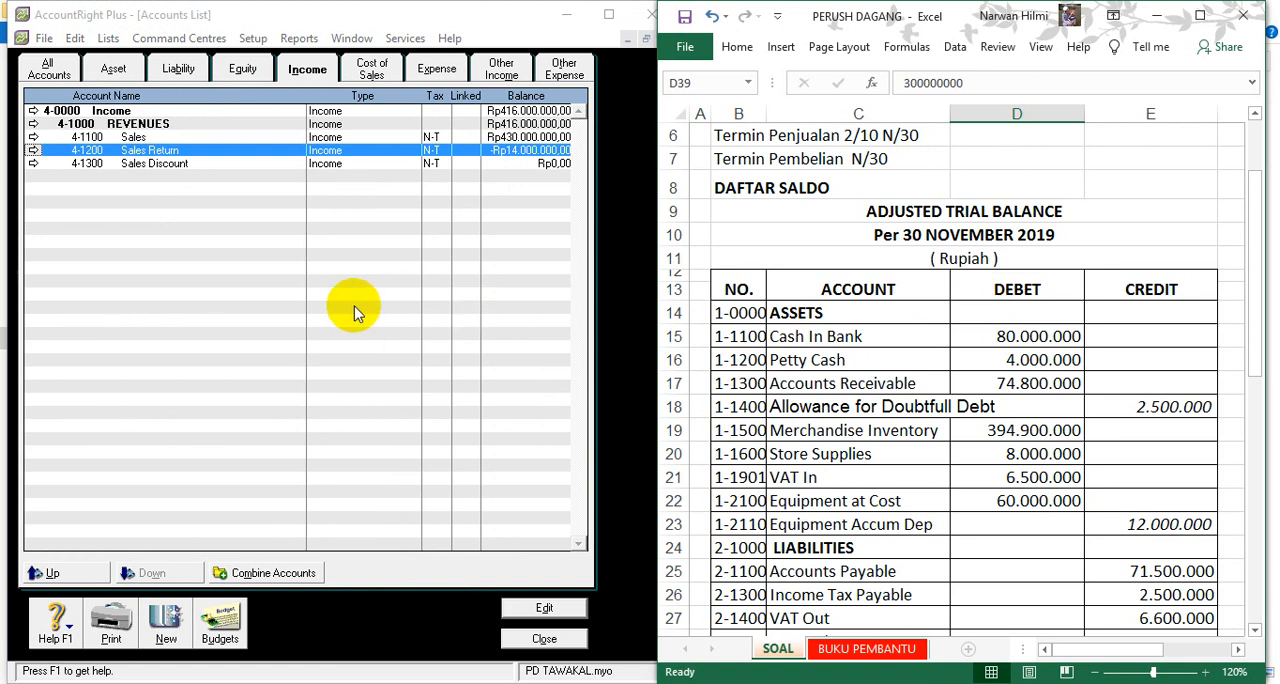
{"action": "left_click", "coordinate": [252, 38]}
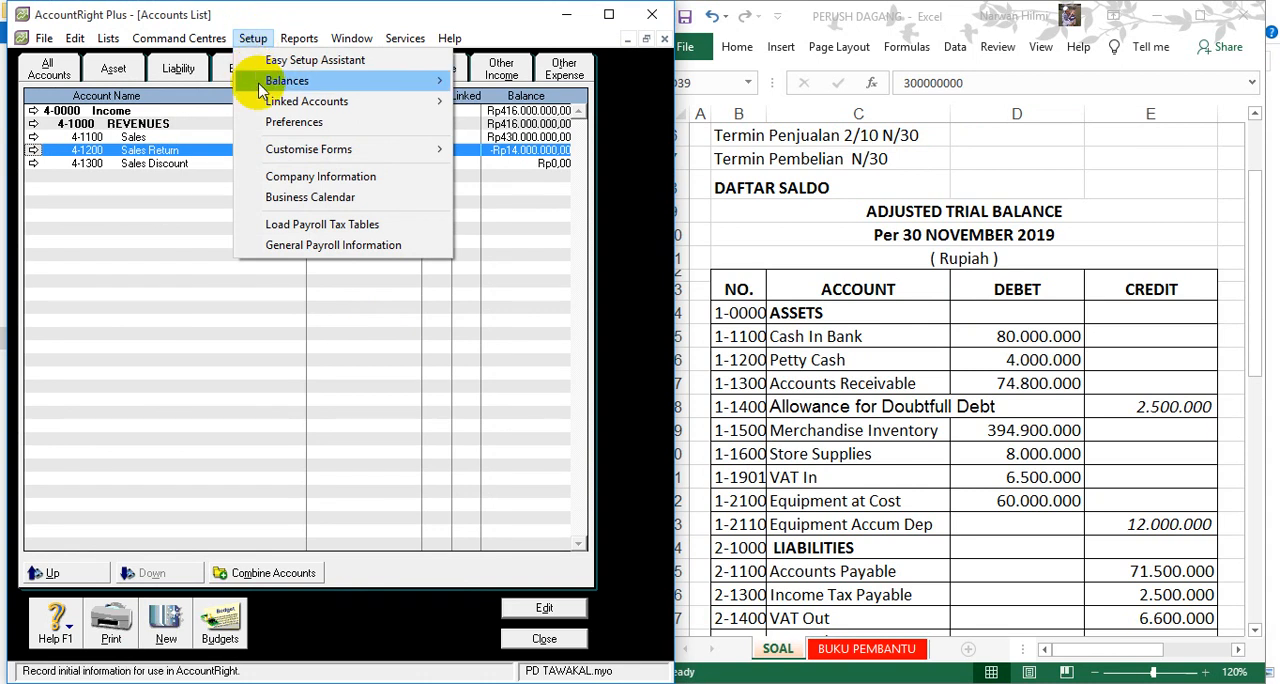
{"action": "mouse_move", "coordinate": [329, 104]}
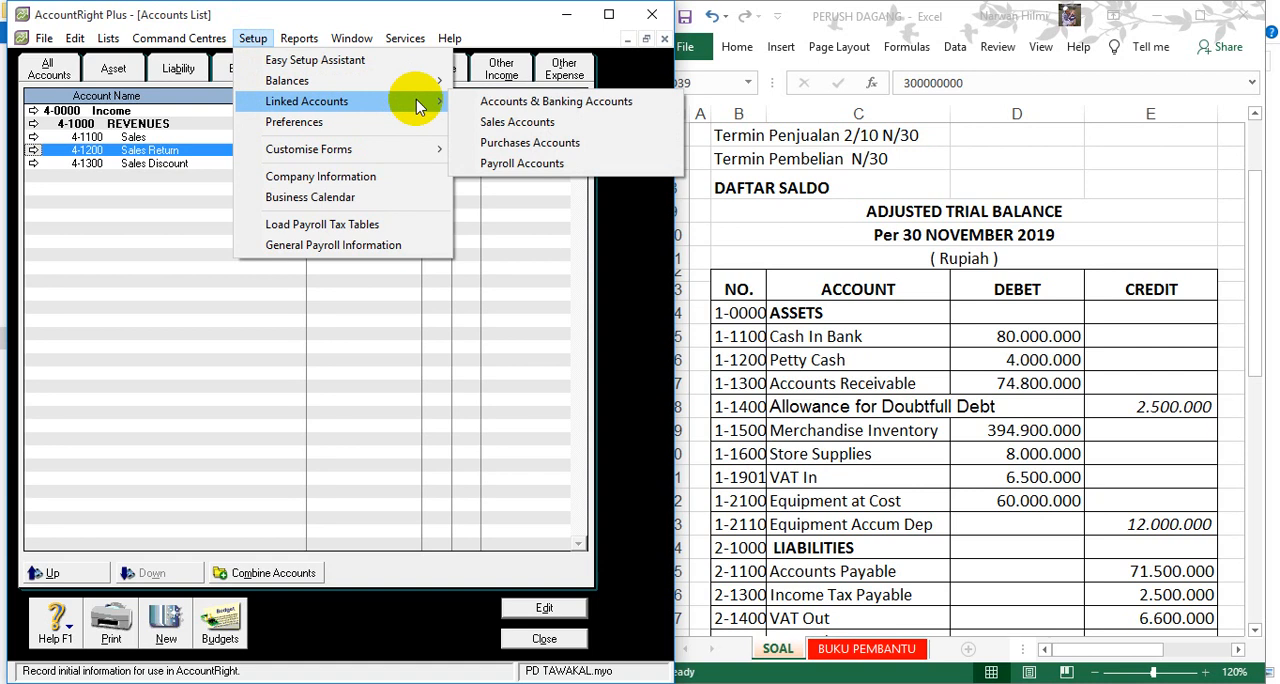
{"action": "left_click", "coordinate": [487, 102]}
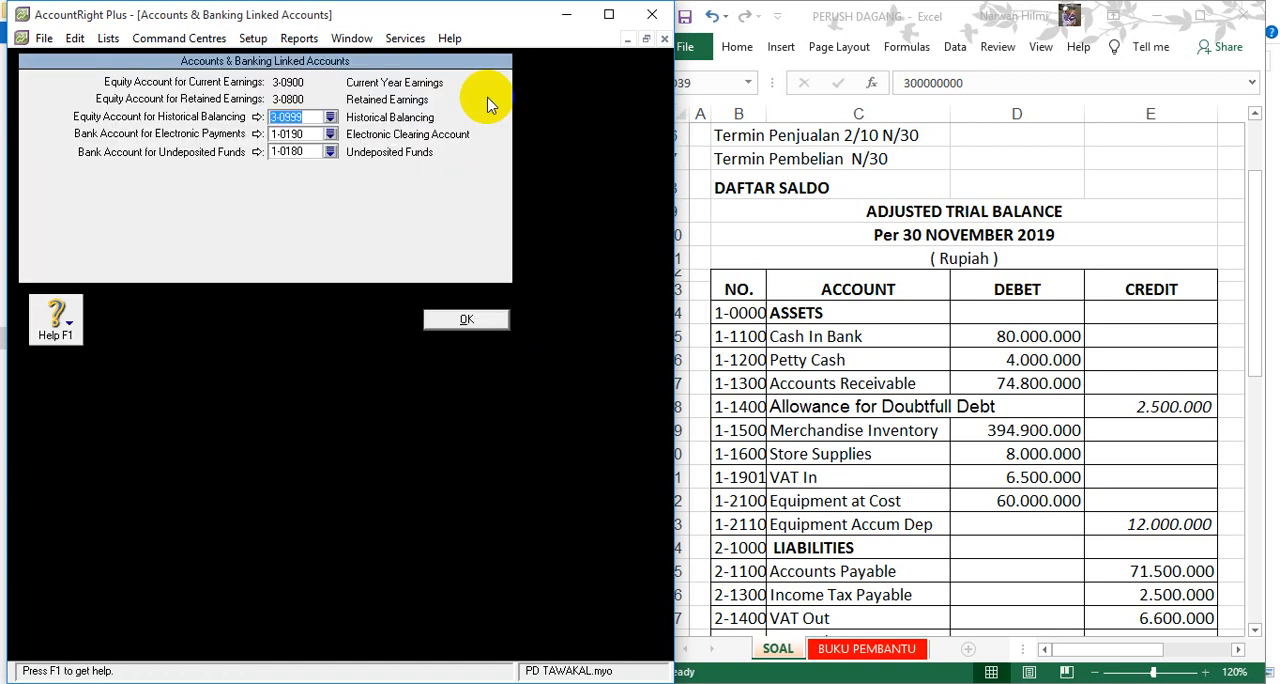
{"action": "left_click", "coordinate": [330, 134]}
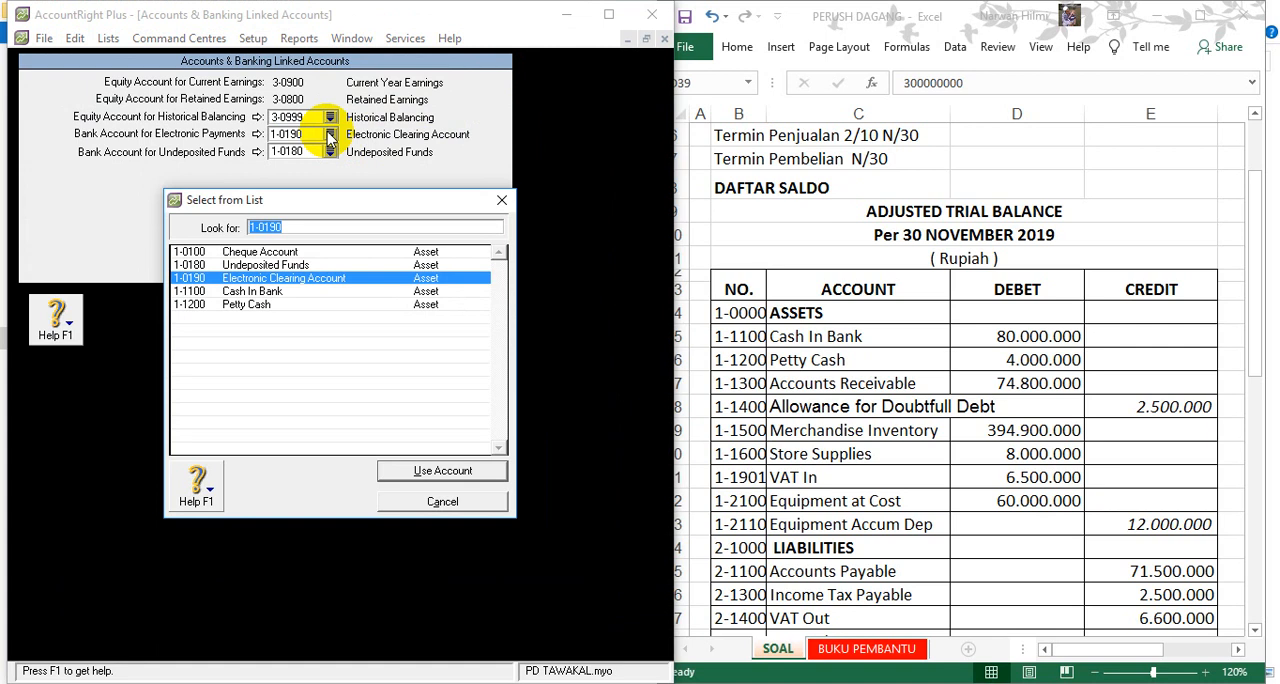
{"action": "double_click", "coordinate": [263, 292]}
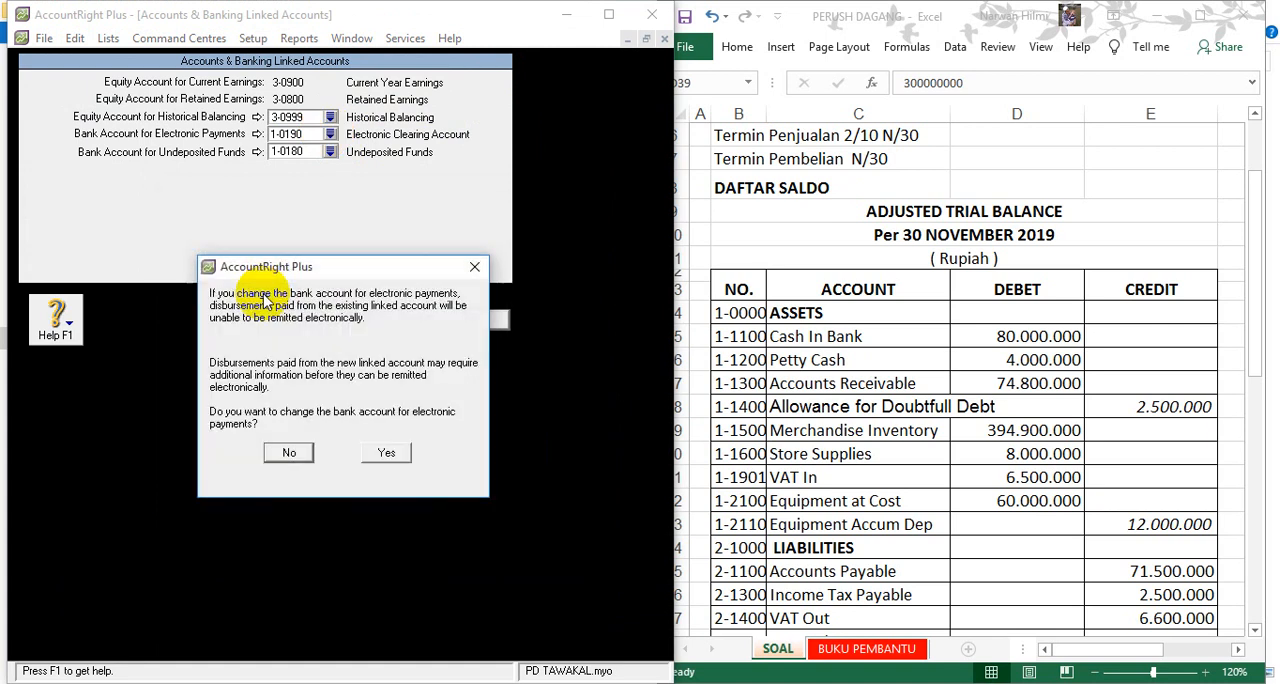
{"action": "left_click", "coordinate": [386, 455]}
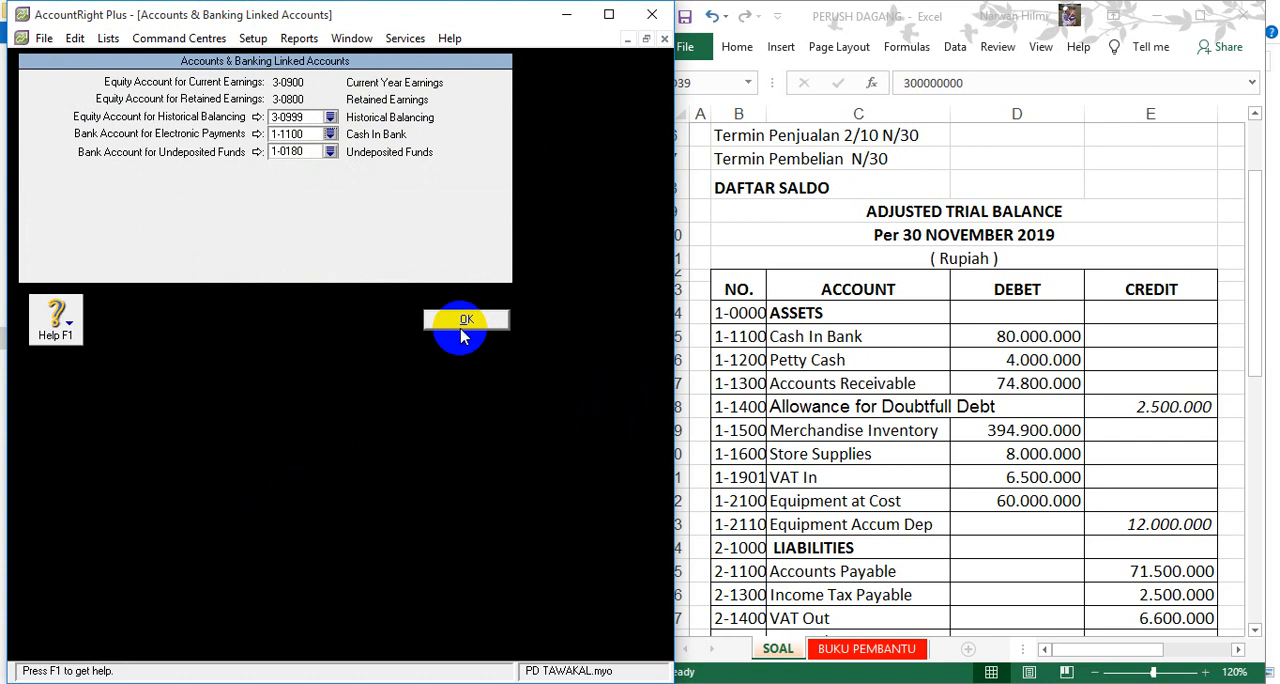
{"action": "left_click", "coordinate": [458, 320]}
- In the Sales linked accounts, track receivables with 1-1300 Accounts Receivable and set customer receipts to 1-1100 Cash In Bank
{"action": "left_click", "coordinate": [253, 38]}
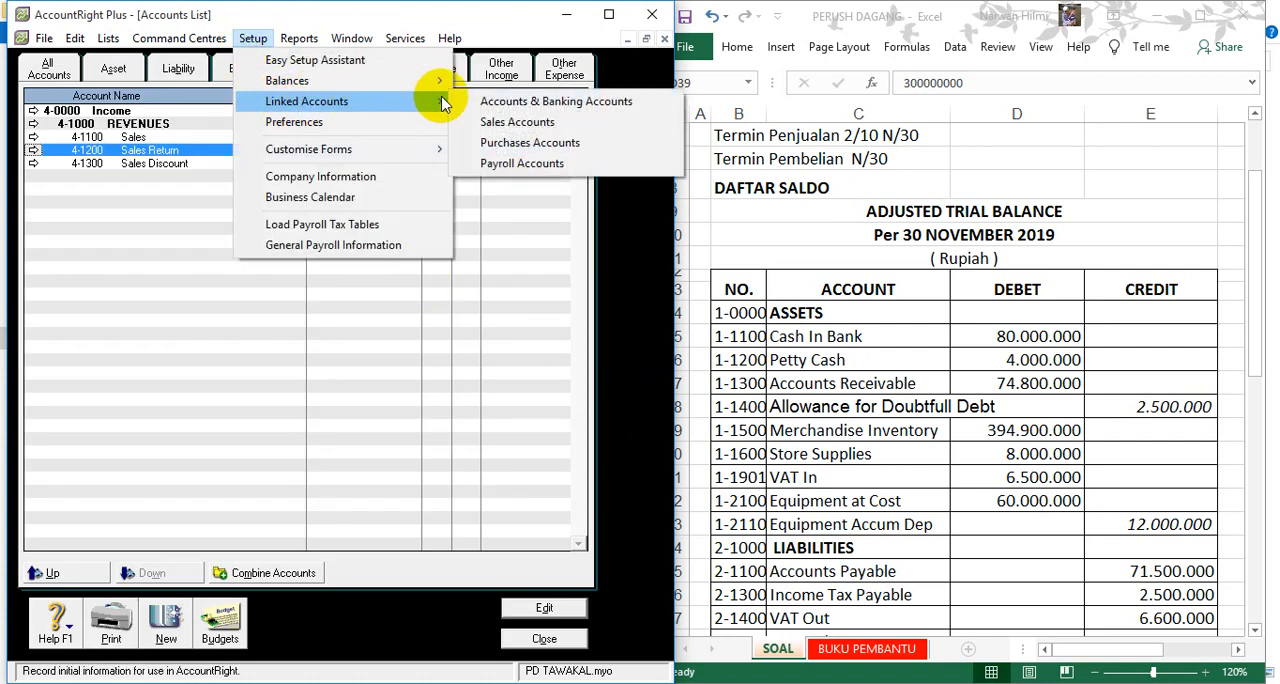
{"action": "left_click", "coordinate": [490, 126]}
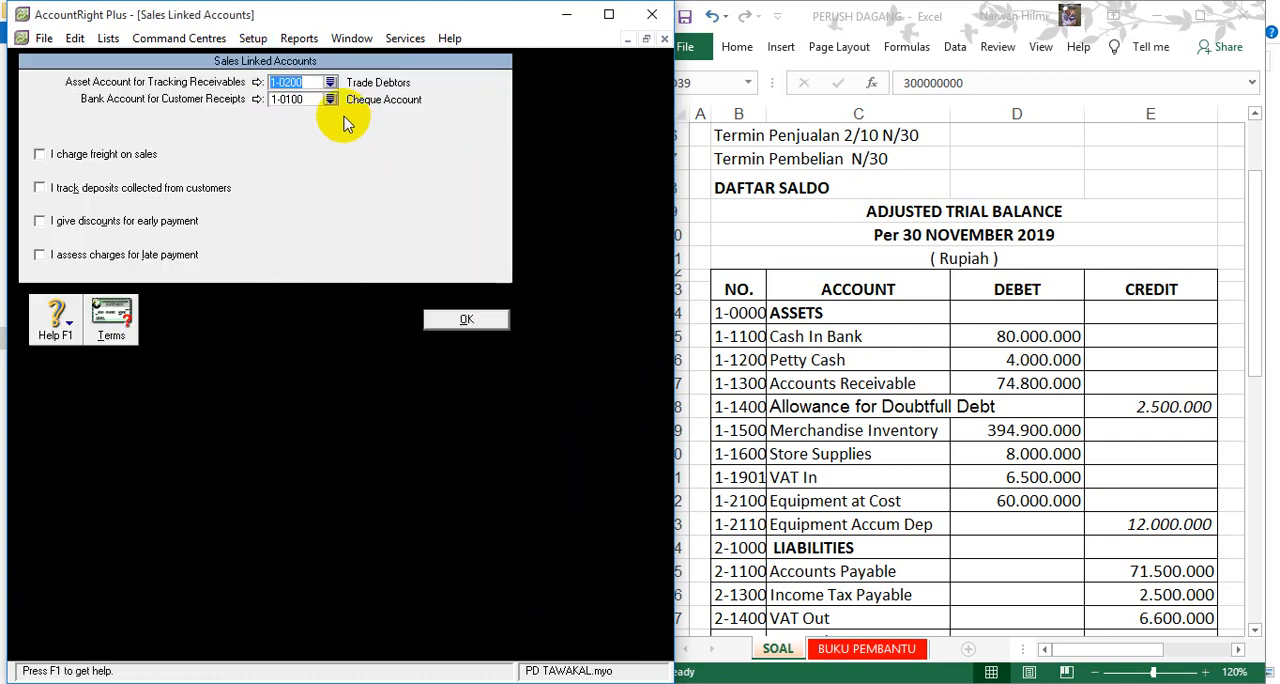
{"action": "left_click", "coordinate": [330, 84]}
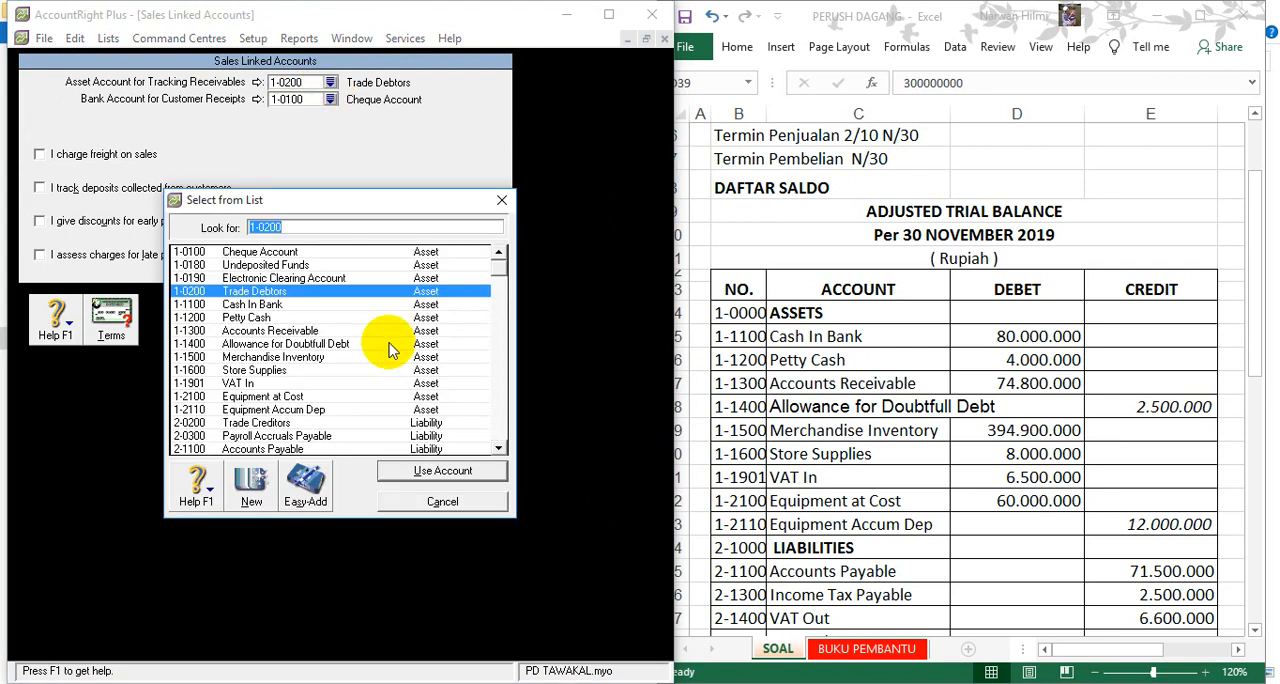
{"action": "double_click", "coordinate": [318, 332]}
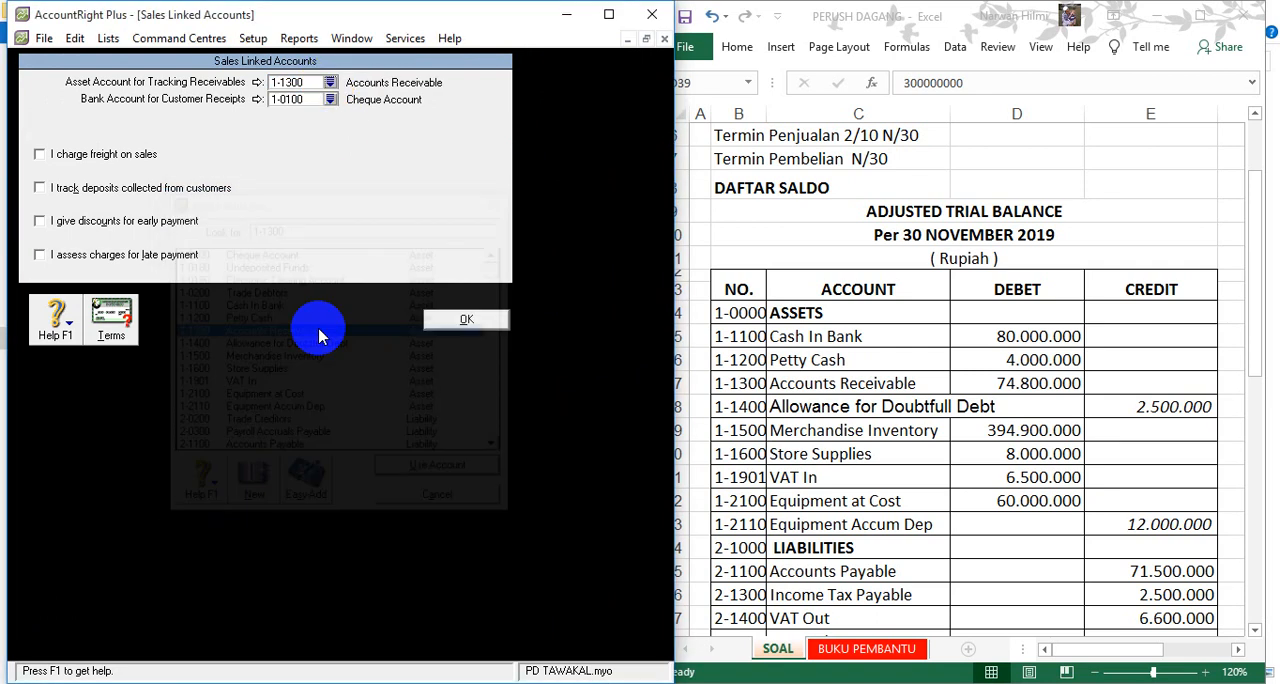
{"action": "left_click", "coordinate": [330, 99]}
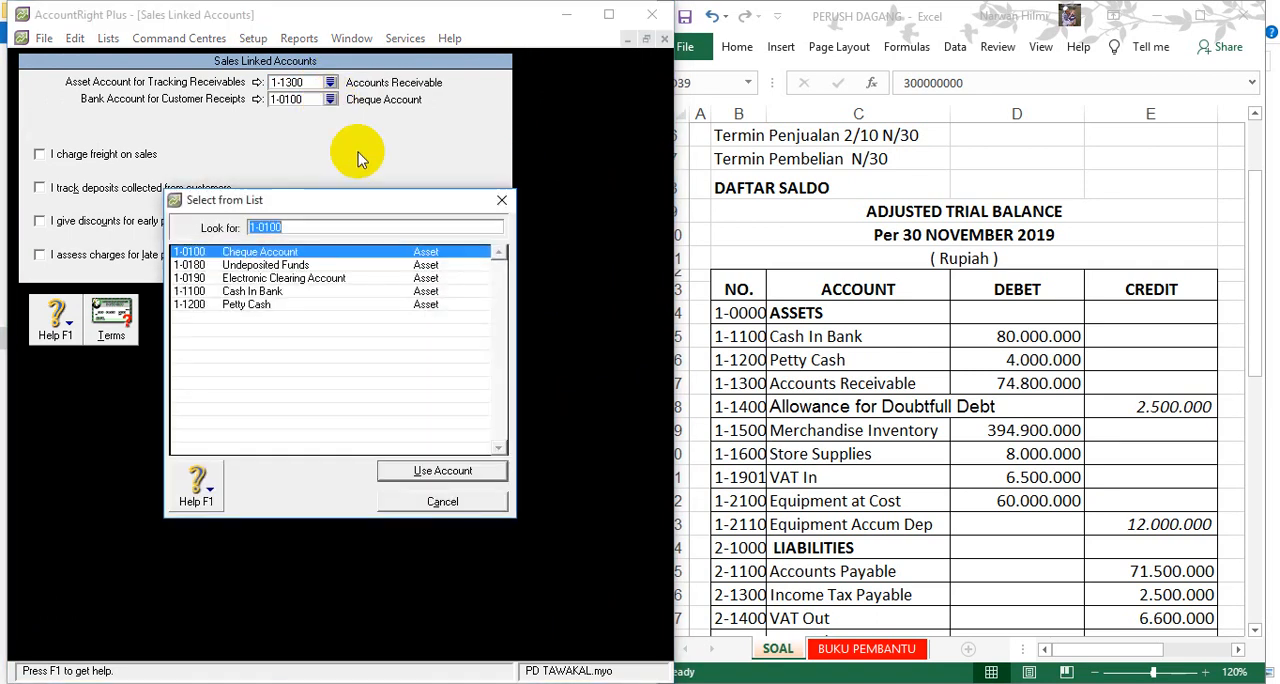
{"action": "double_click", "coordinate": [290, 292]}
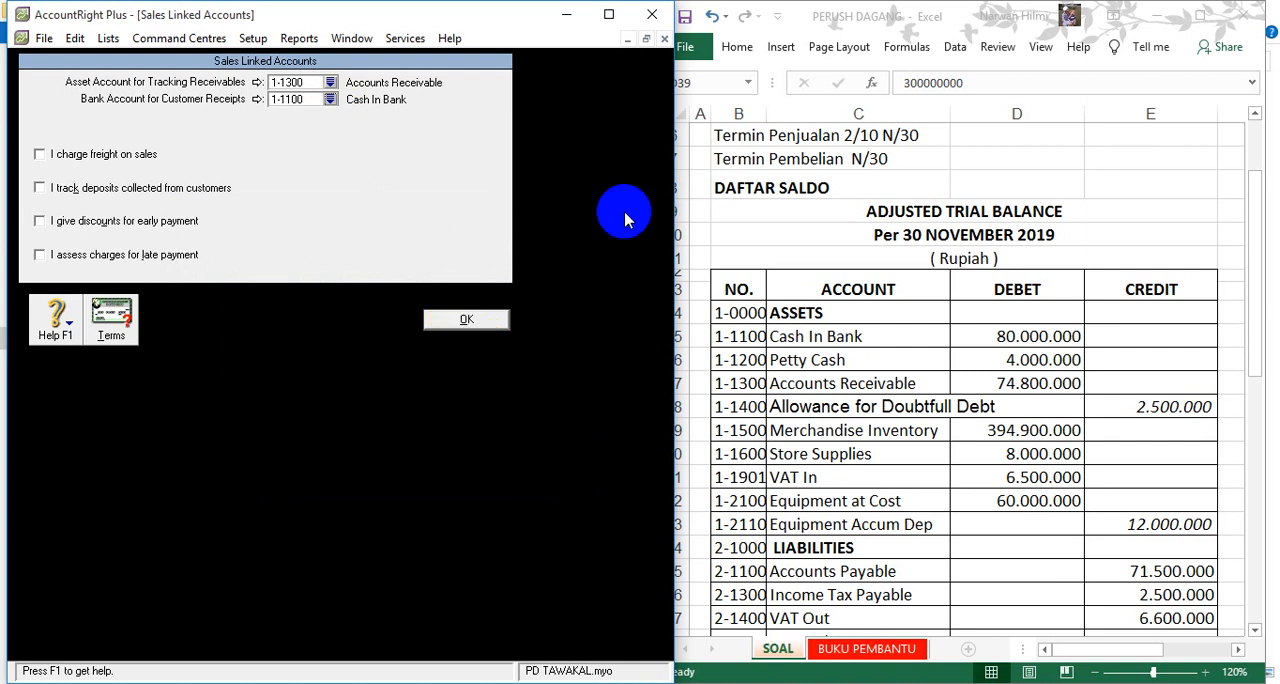
- Switch to the Excel sheet and check the sales payment terms in the general information section
{"action": "left_click", "coordinate": [858, 196]}
{"action": "scroll", "coordinate": [860, 196], "scroll_direction": "up", "scroll_amount": 1}
{"action": "scroll", "coordinate": [860, 196], "scroll_direction": "up", "scroll_amount": 2}
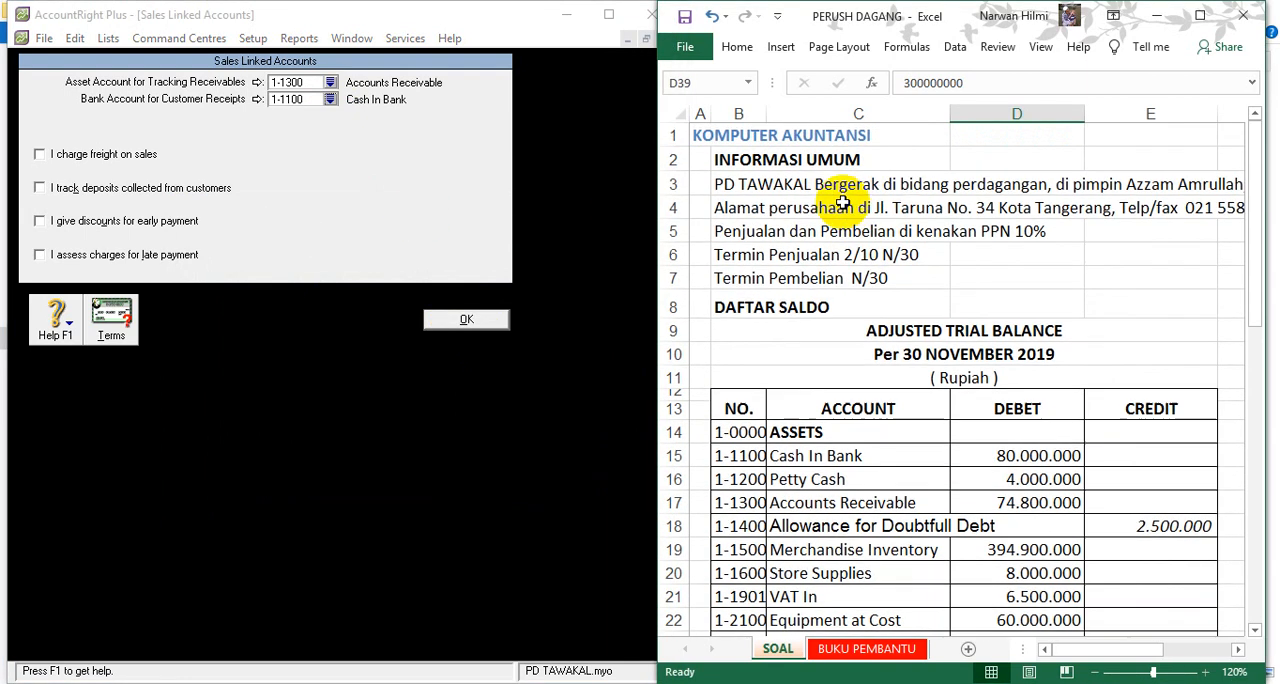
{"action": "left_click", "coordinate": [722, 254]}
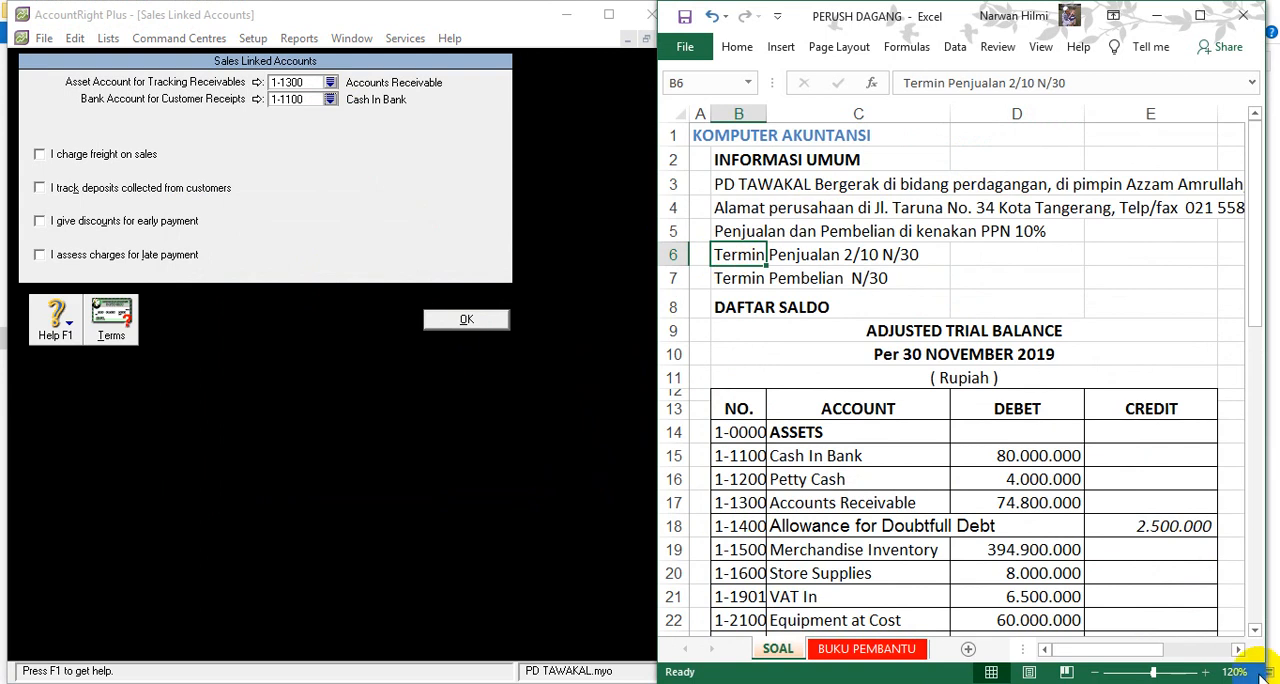
{"action": "left_click", "coordinate": [1185, 670]}
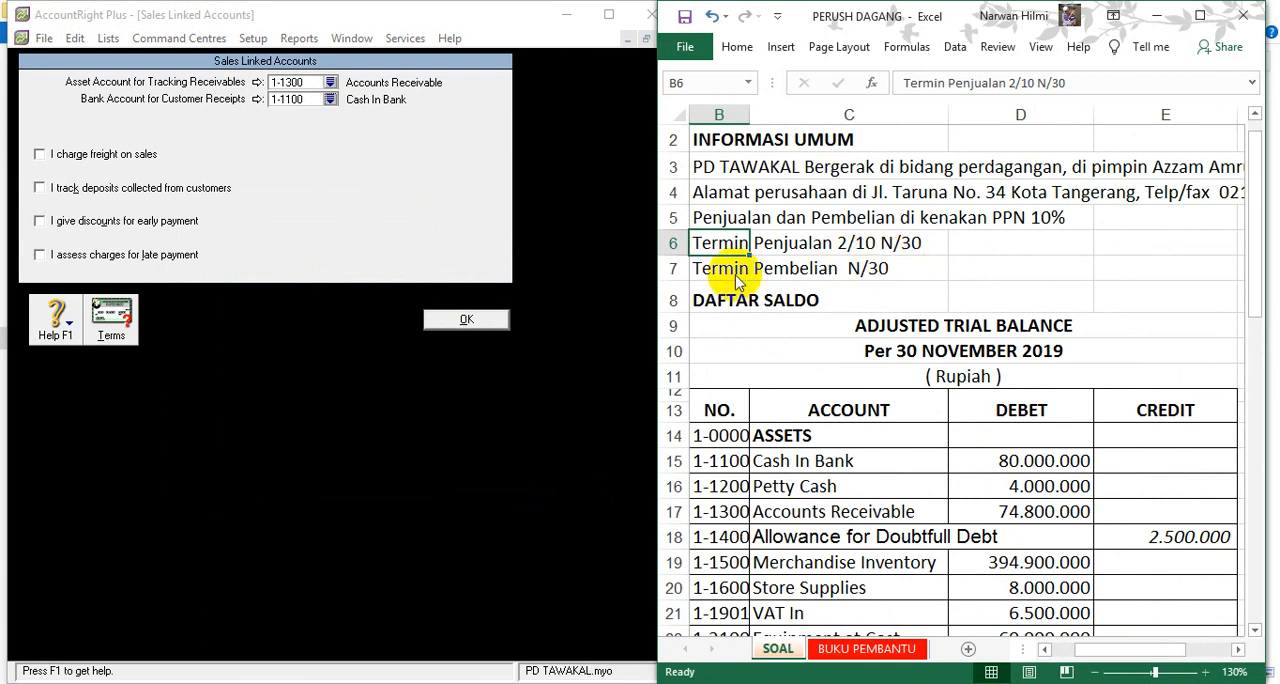
- In the Sales linked accounts, enable discounts for early payment linked to 4-1300 Sales Discount and accept the settings
{"action": "left_click", "coordinate": [40, 222]}
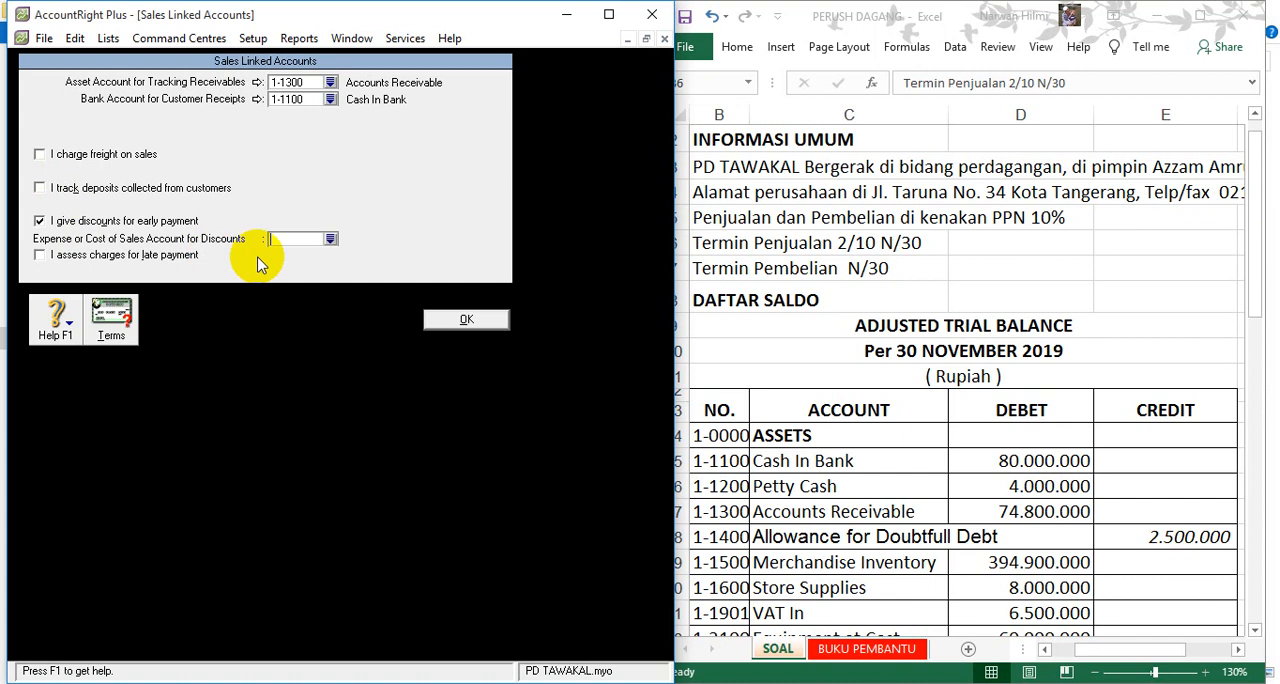
{"action": "left_click", "coordinate": [330, 238]}
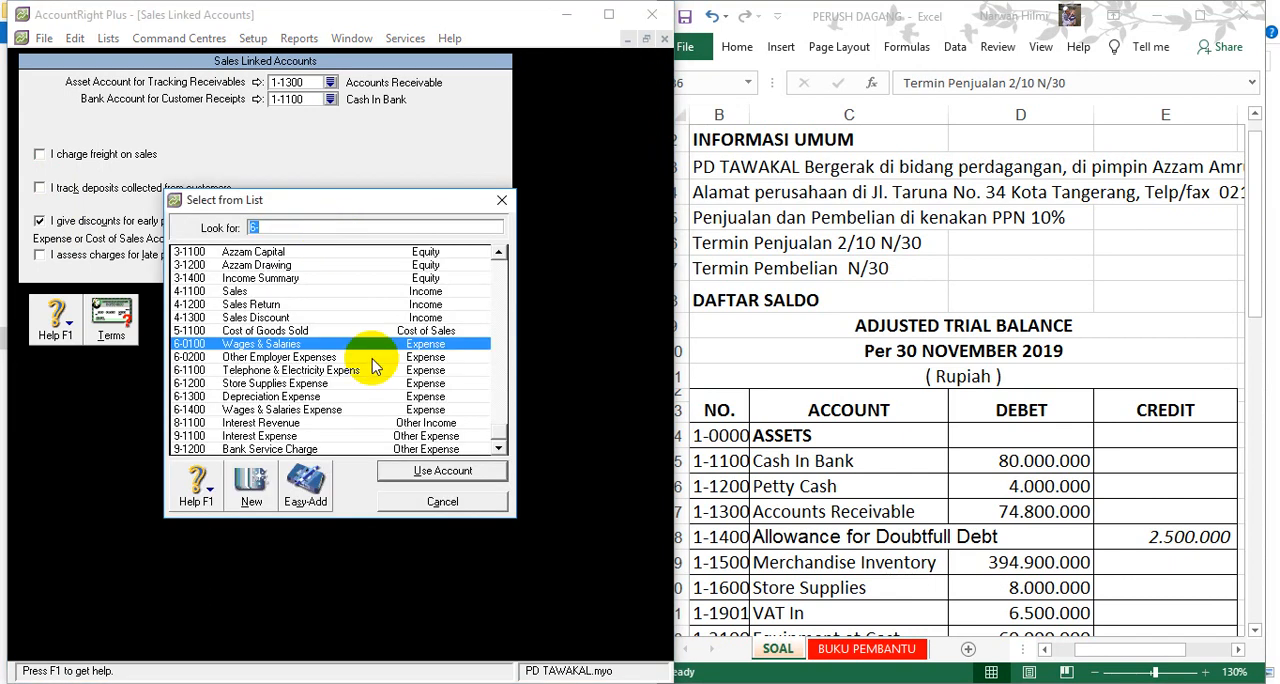
{"action": "double_click", "coordinate": [262, 318]}
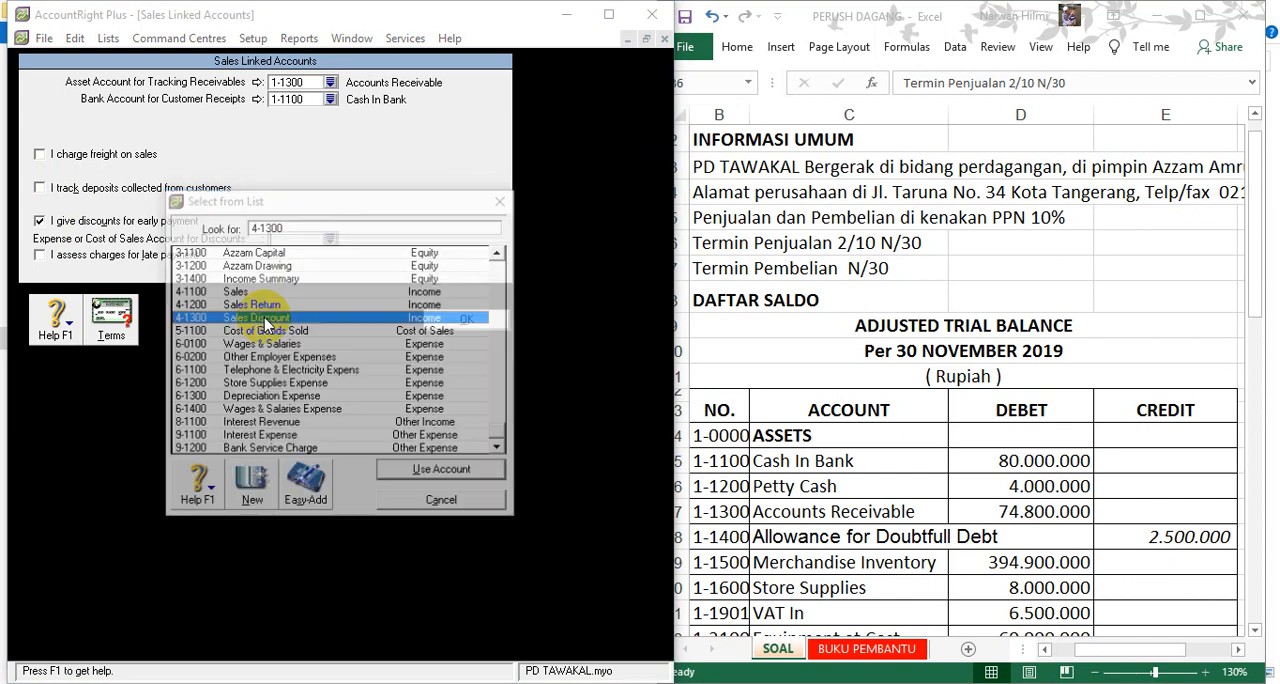
{"action": "left_click", "coordinate": [324, 416]}
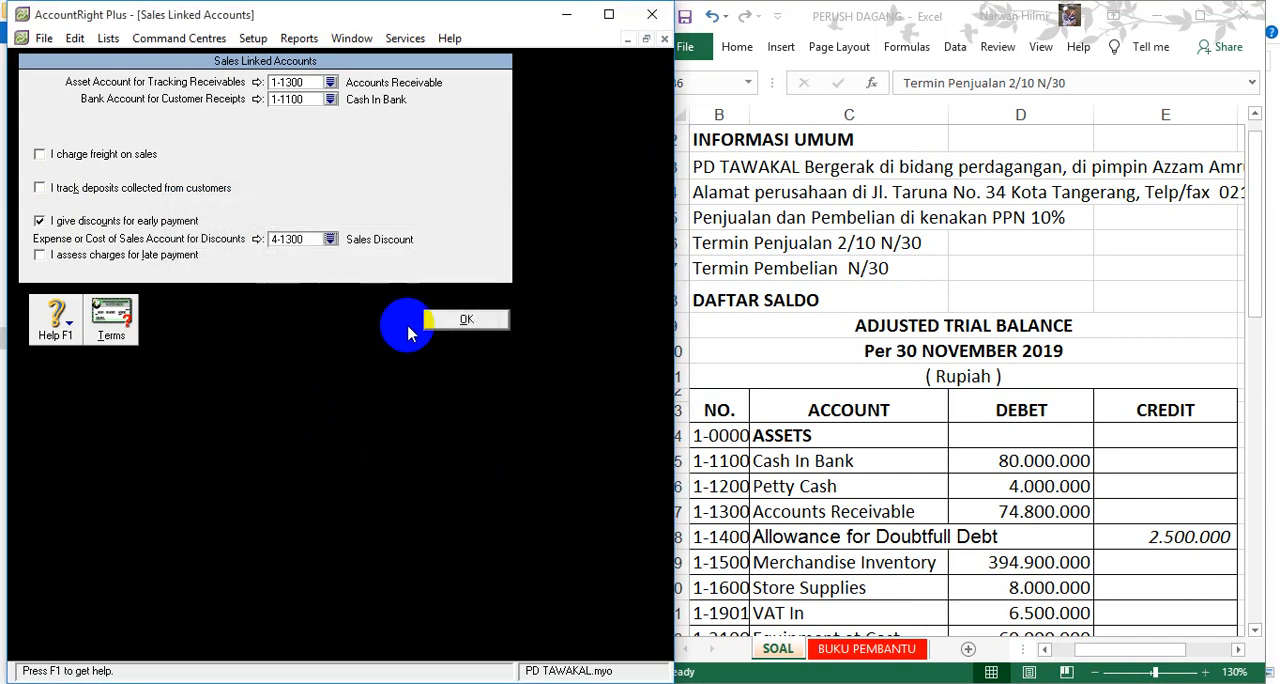
{"action": "left_click", "coordinate": [436, 320]}
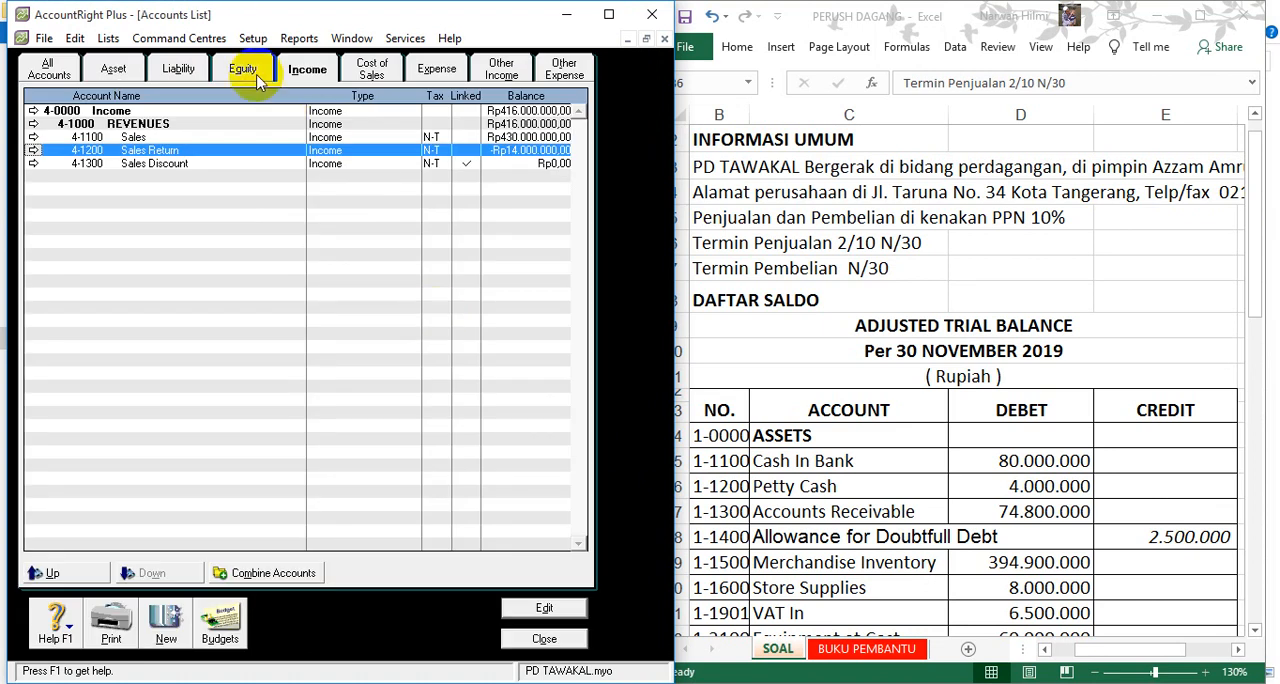
- In the Purchases linked accounts, set the liability account for tracking payables to 2-1100 Accounts Payable
{"action": "left_click", "coordinate": [251, 39]}
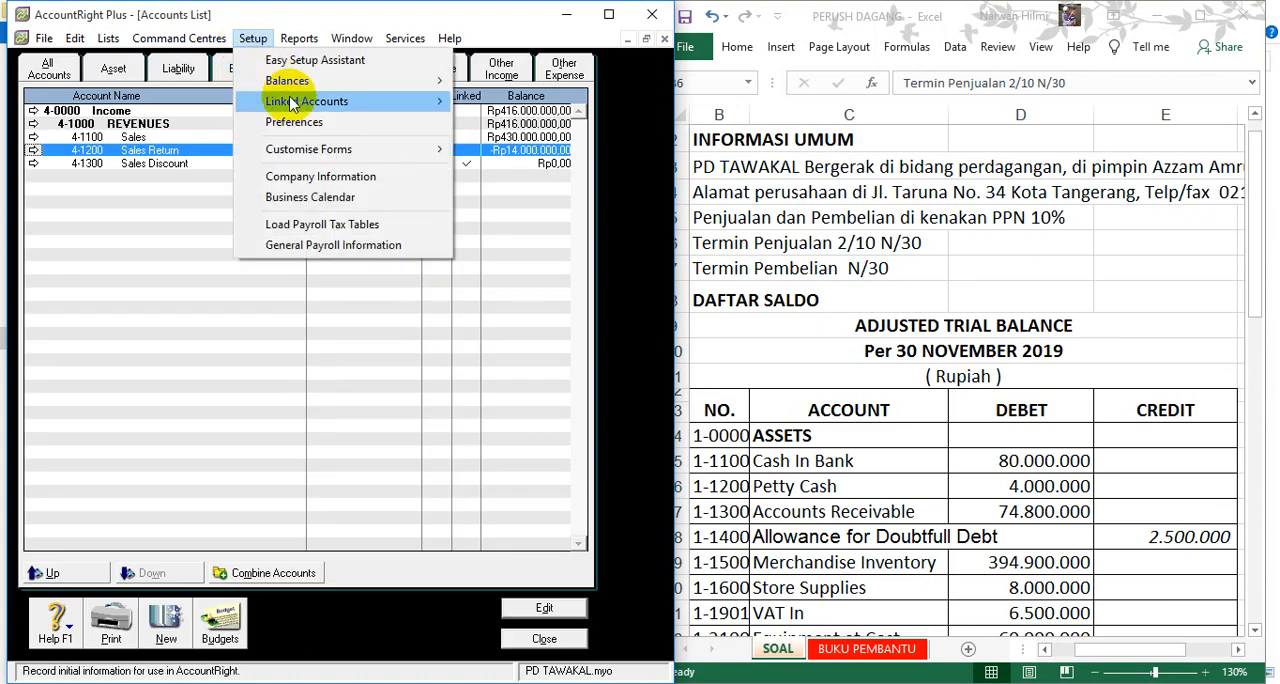
{"action": "mouse_move", "coordinate": [371, 102]}
{"action": "left_click", "coordinate": [495, 143]}
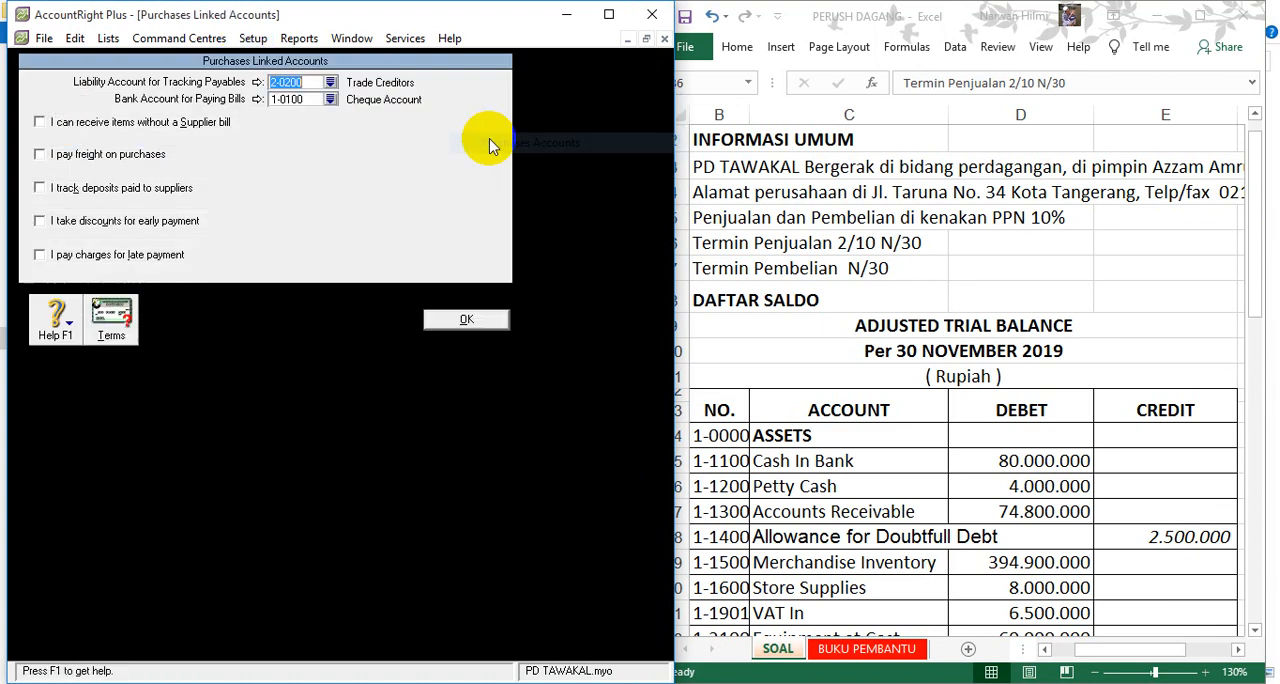
{"action": "left_click", "coordinate": [331, 83]}
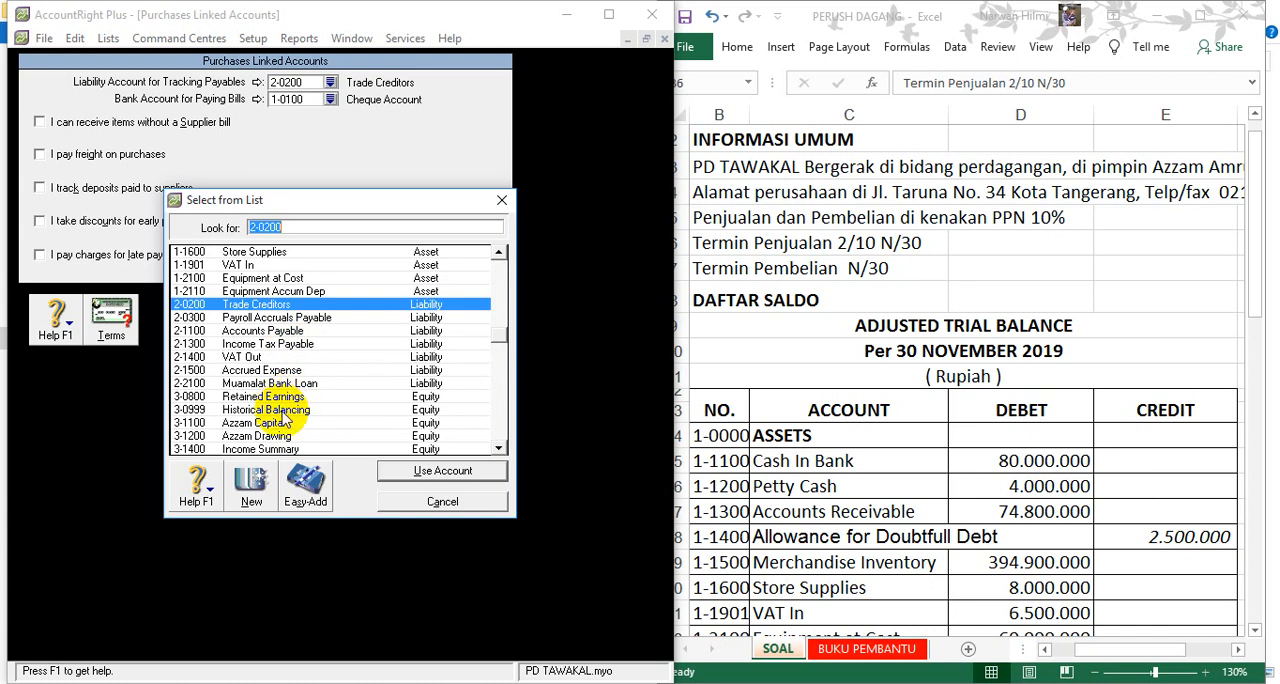
{"action": "left_click", "coordinate": [280, 410]}
{"action": "scroll", "coordinate": [280, 410], "scroll_direction": "down", "scroll_amount": 2}
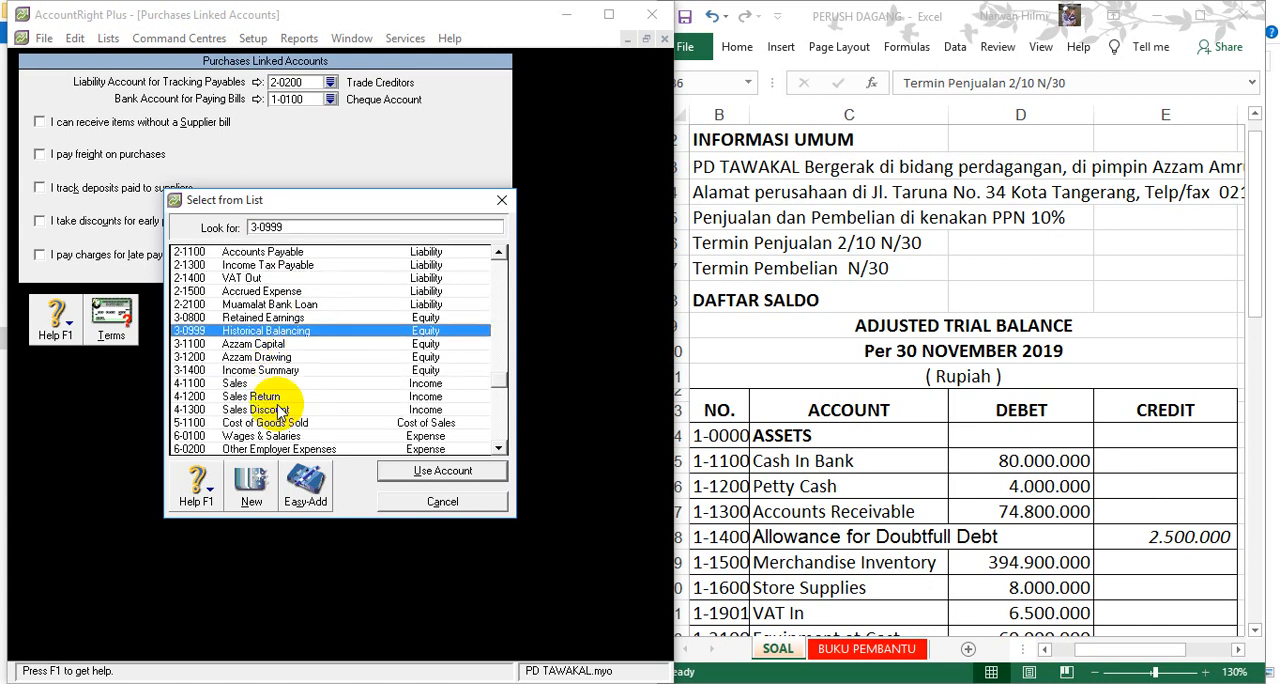
{"action": "scroll", "coordinate": [282, 395], "scroll_direction": "up", "scroll_amount": 1}
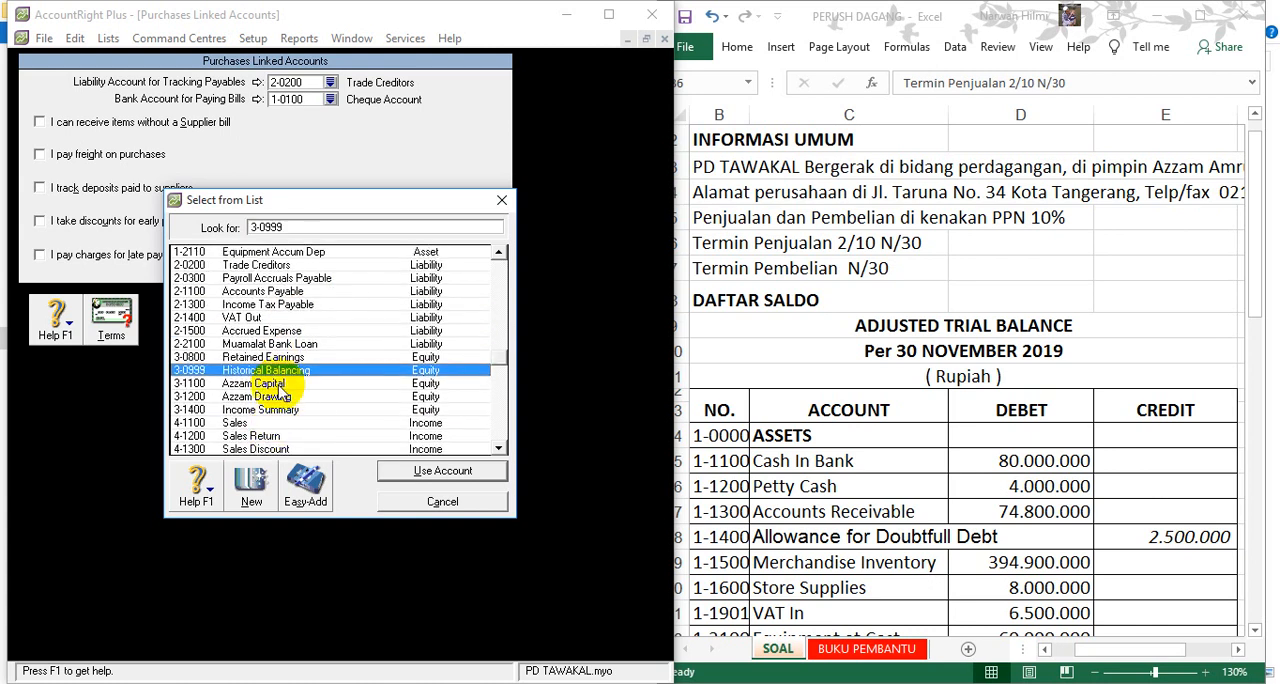
{"action": "scroll", "coordinate": [278, 387], "scroll_direction": "up", "scroll_amount": 1}
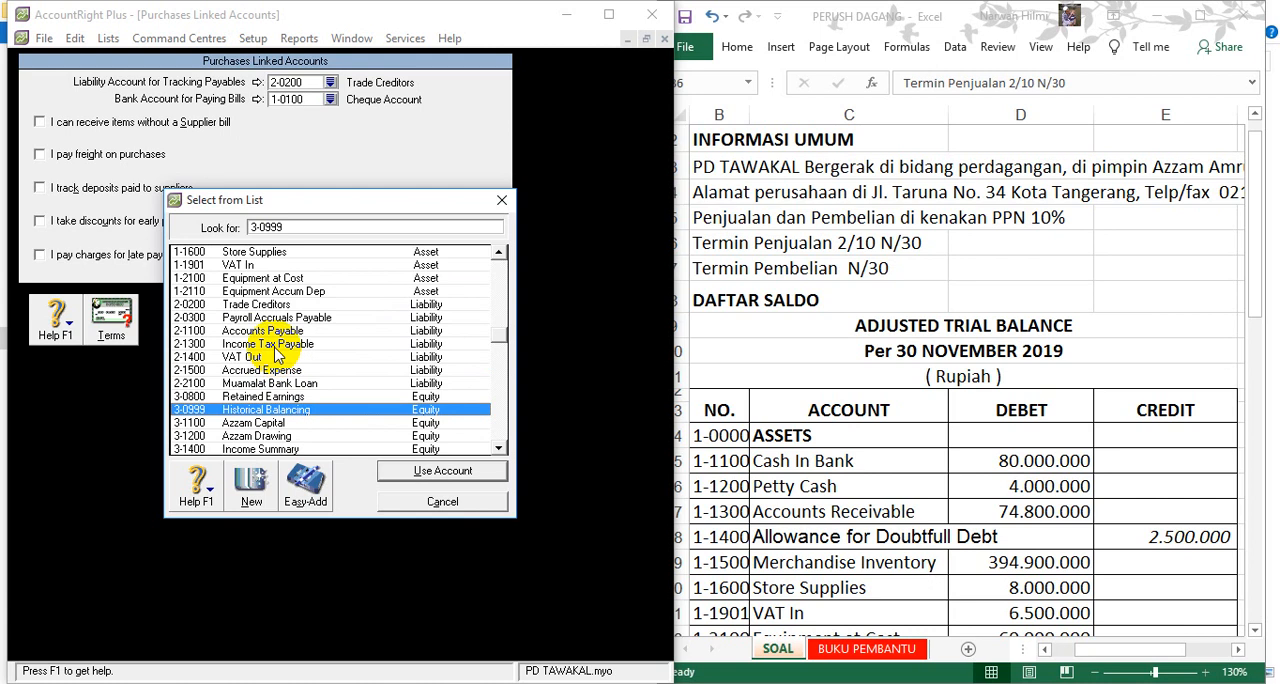
{"action": "double_click", "coordinate": [278, 334]}
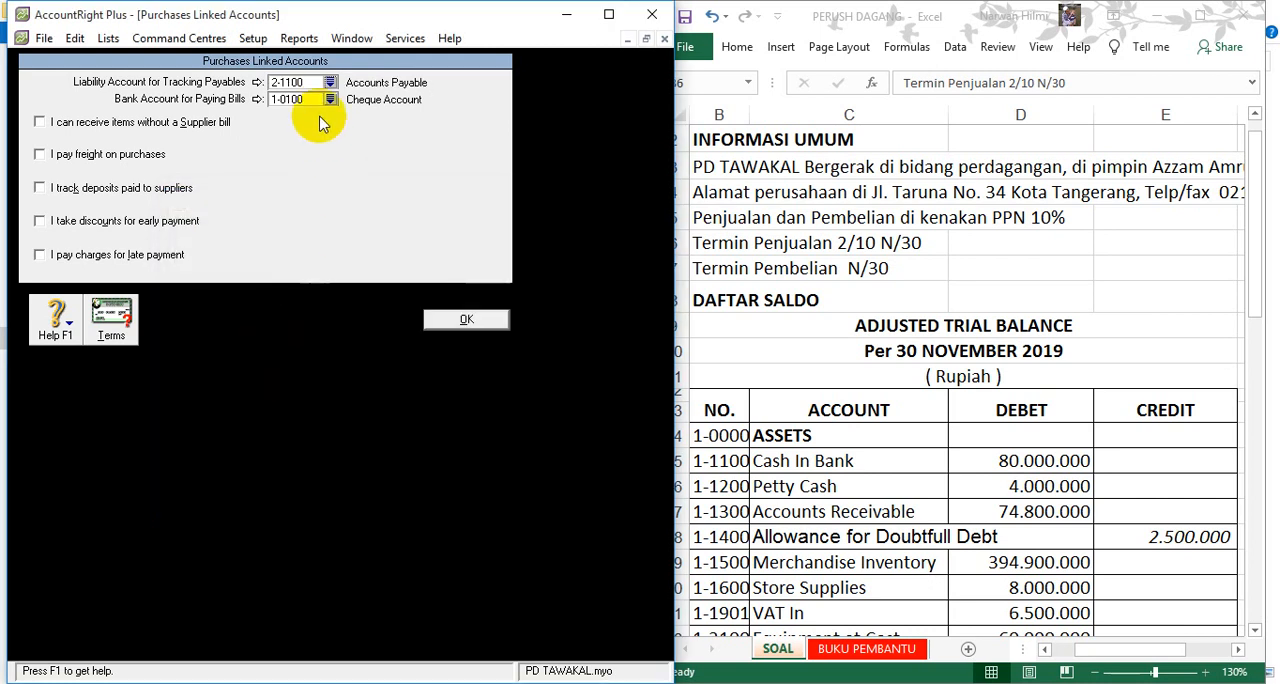
- Set the purchases bank account for paying bills to 1-1100 Cash In Bank and accept the linked accounts
{"action": "left_click", "coordinate": [330, 100]}
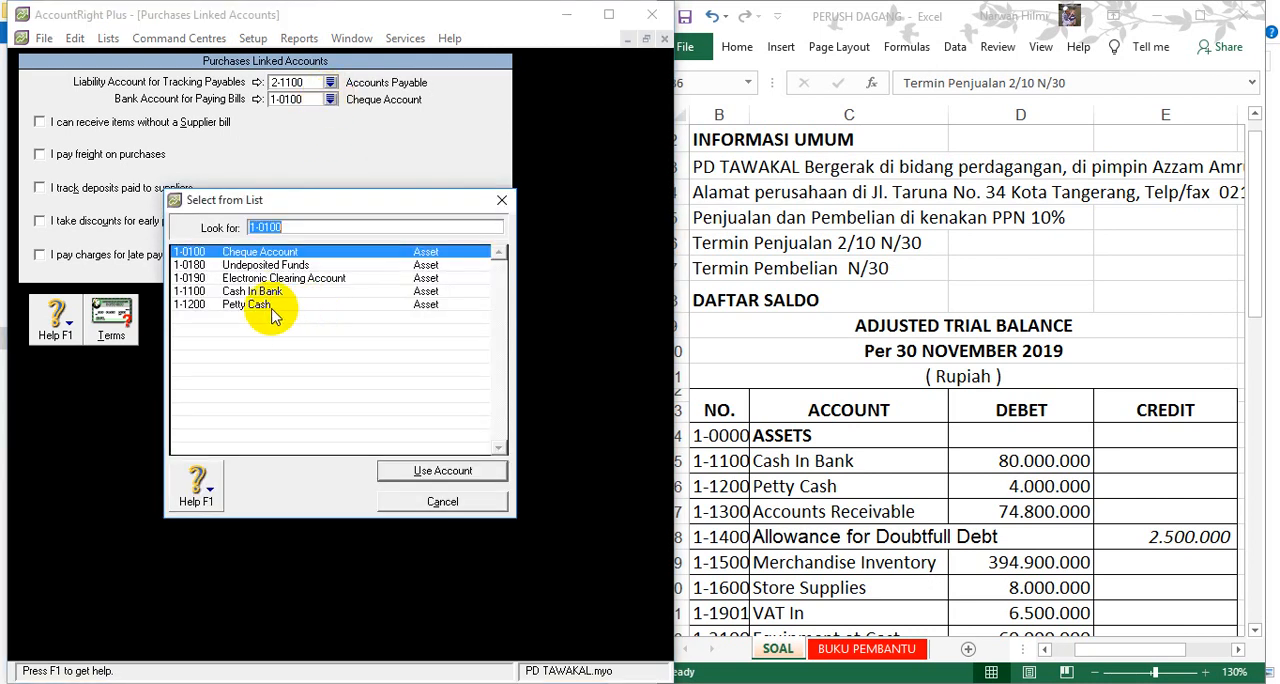
{"action": "double_click", "coordinate": [267, 292]}
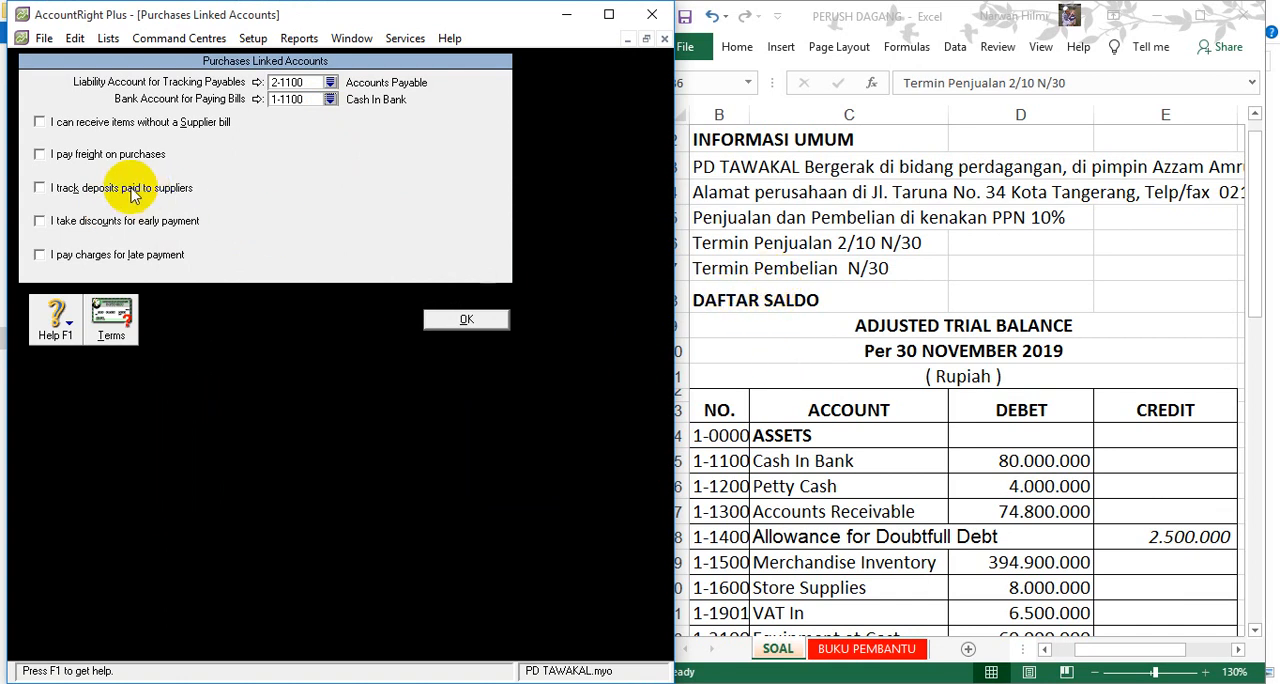
{"action": "left_click", "coordinate": [450, 319]}
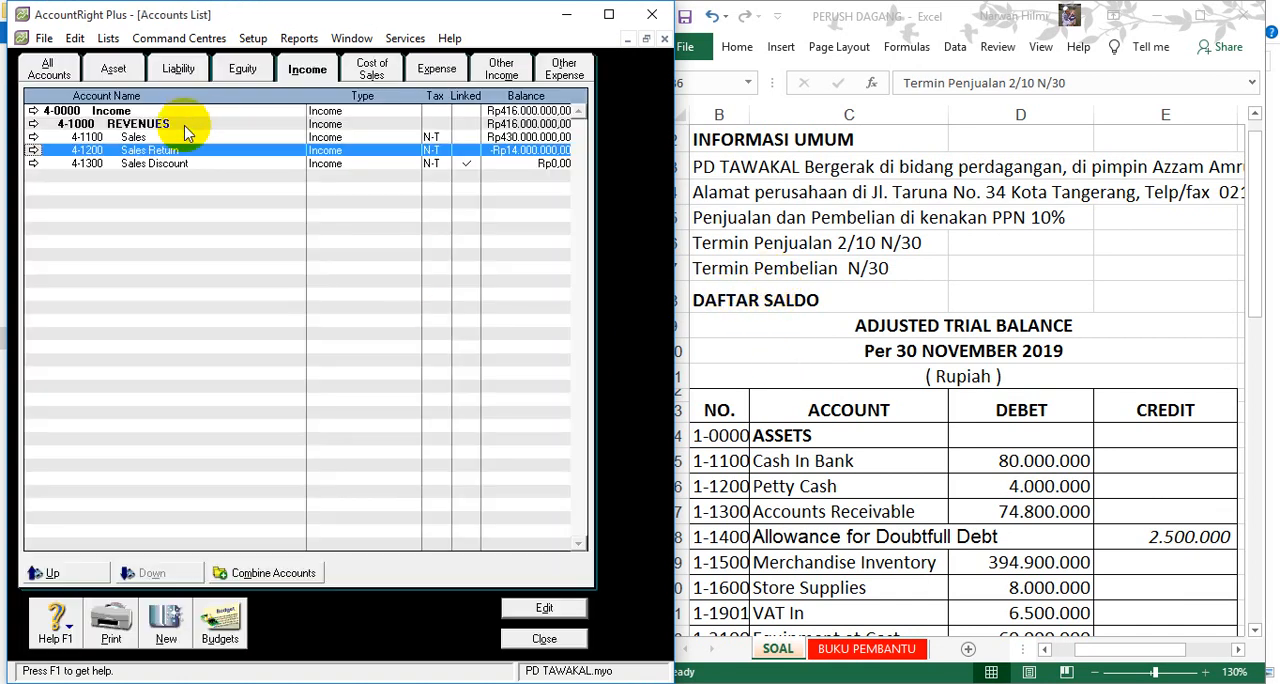
- Review the asset accounts in the Accounts List and check the PPN rule for sales and purchases in the Excel sheet
{"action": "left_click", "coordinate": [113, 70]}
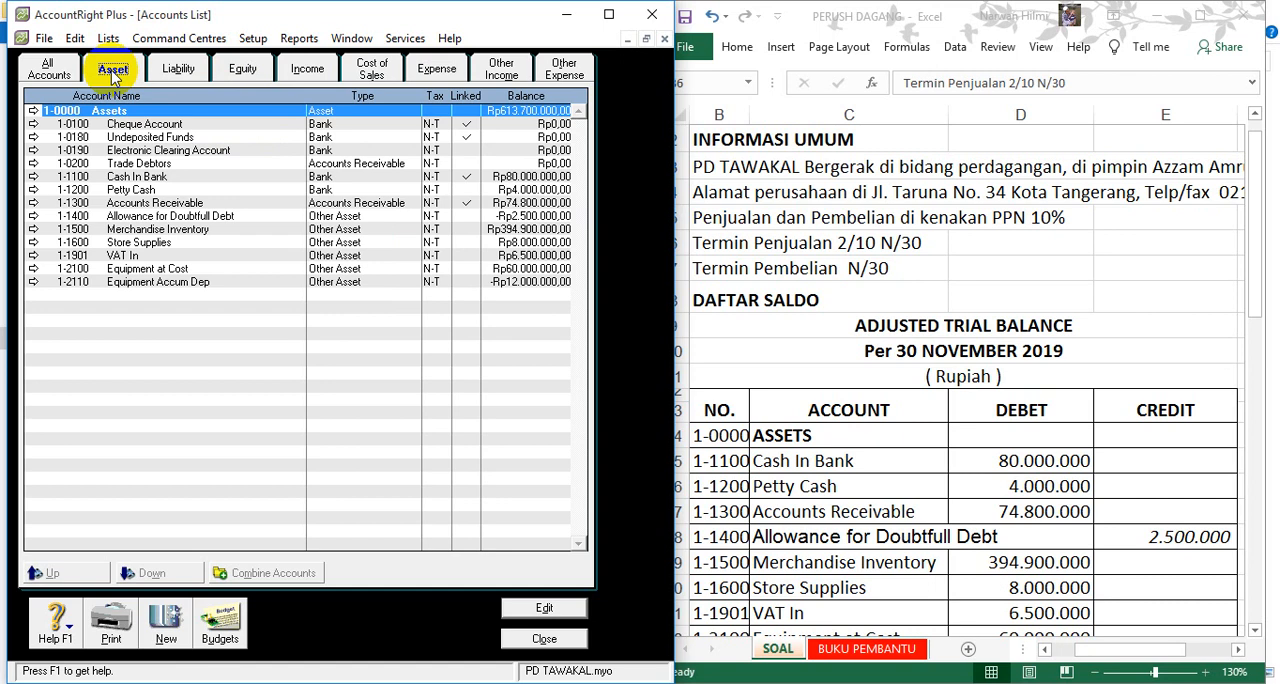
{"action": "left_click", "coordinate": [718, 216]}
{"action": "left_click", "coordinate": [718, 216]}
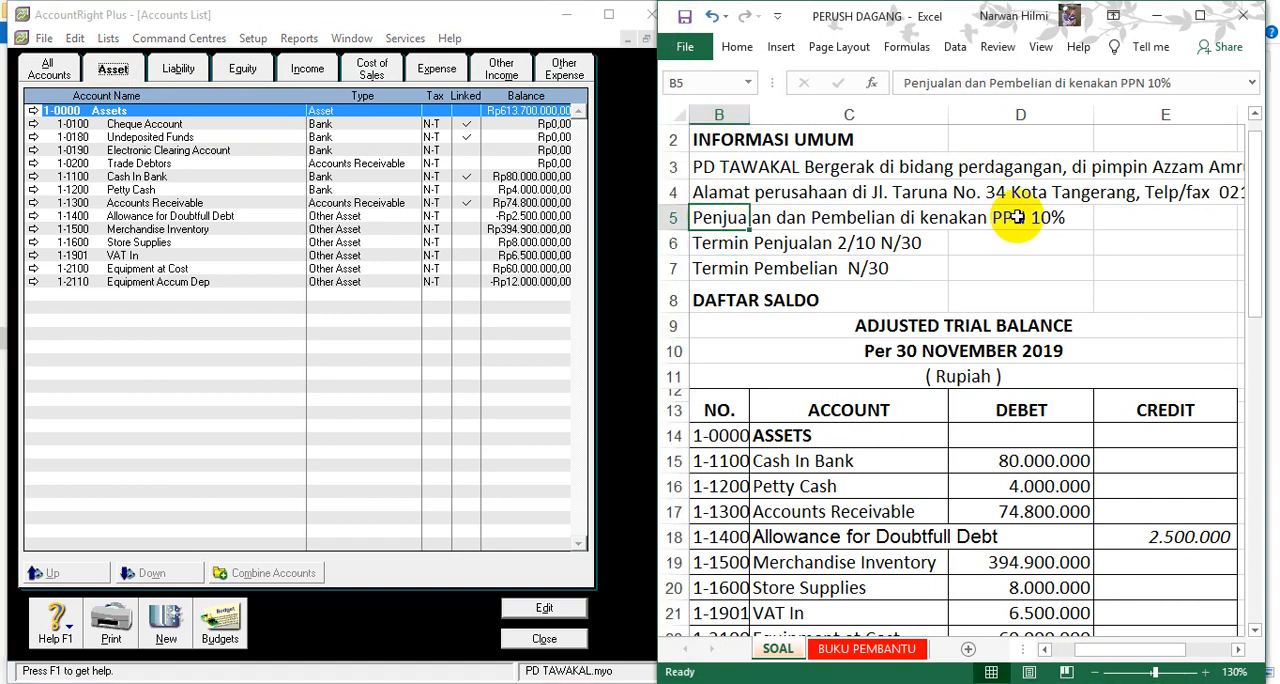
- In the Tax Code List, delete the EXP, FRE and GCA tax codes
{"action": "left_click", "coordinate": [108, 38]}
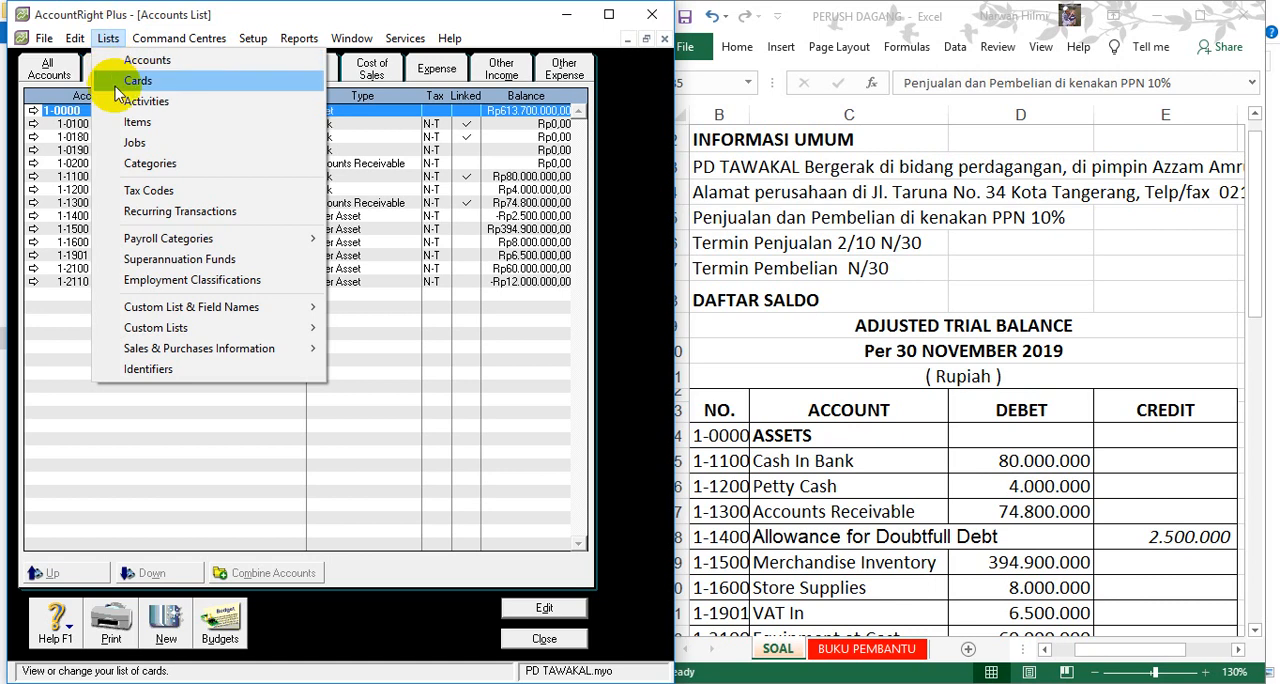
{"action": "left_click", "coordinate": [145, 193]}
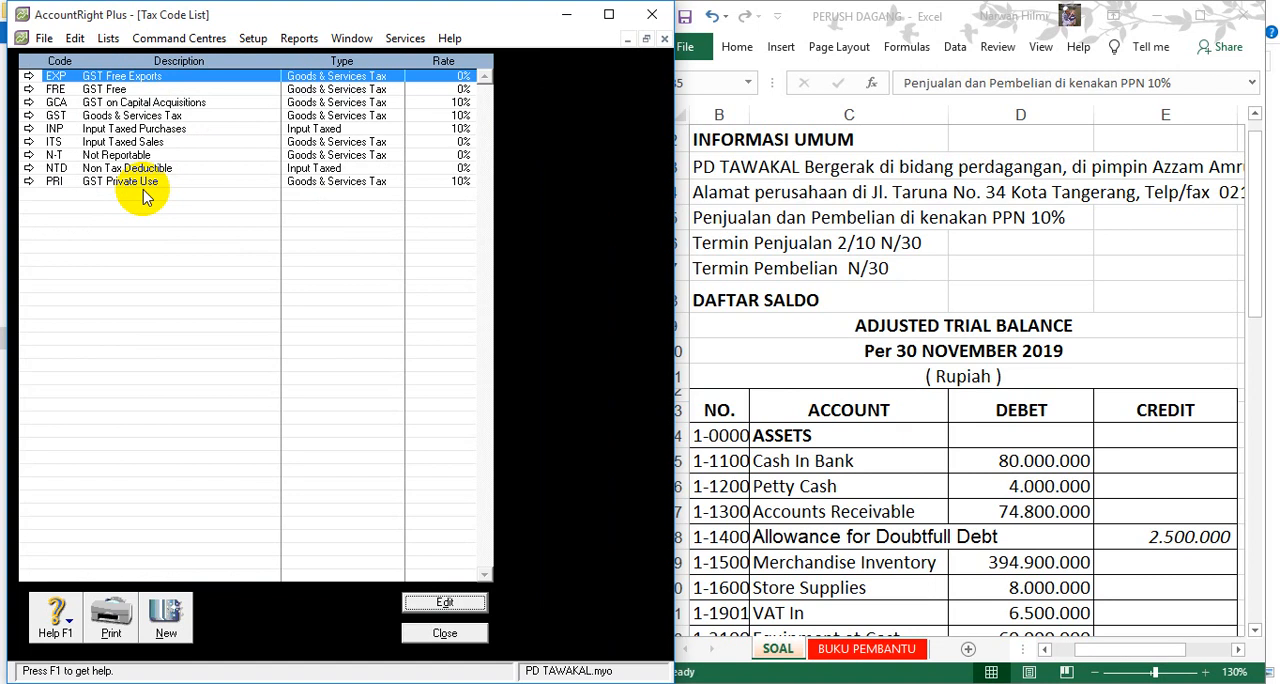
{"action": "left_click", "coordinate": [124, 156]}
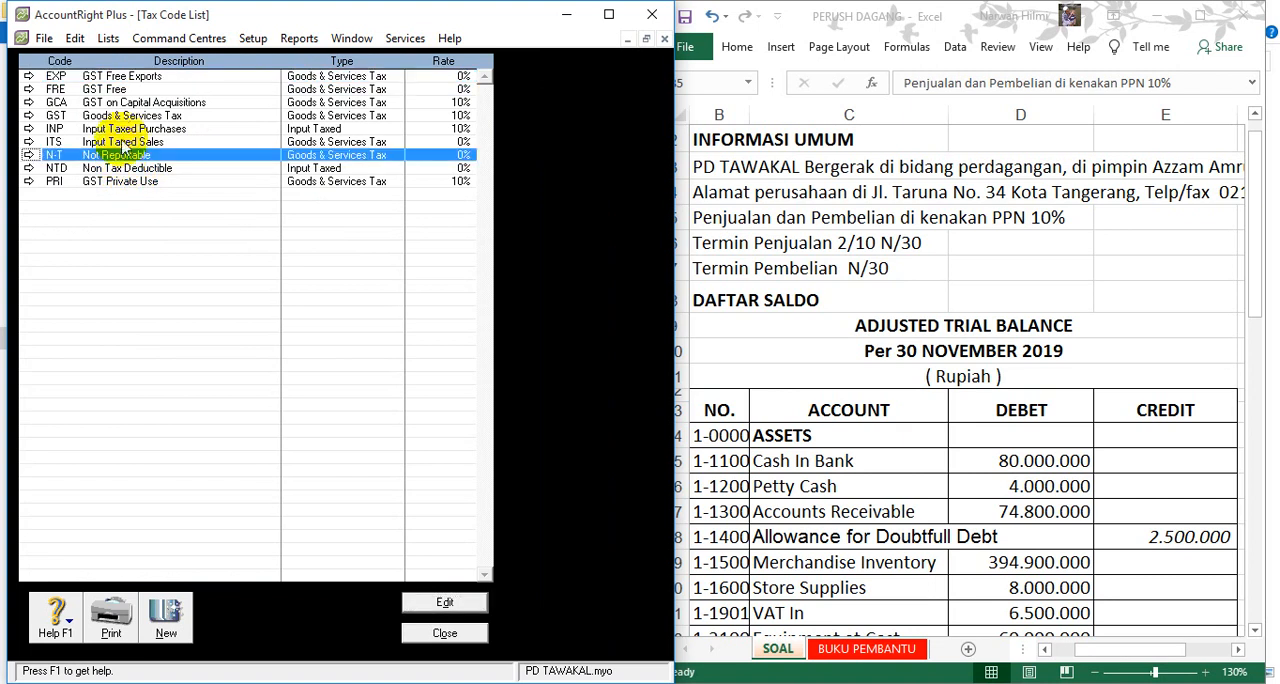
{"action": "left_click", "coordinate": [124, 115]}
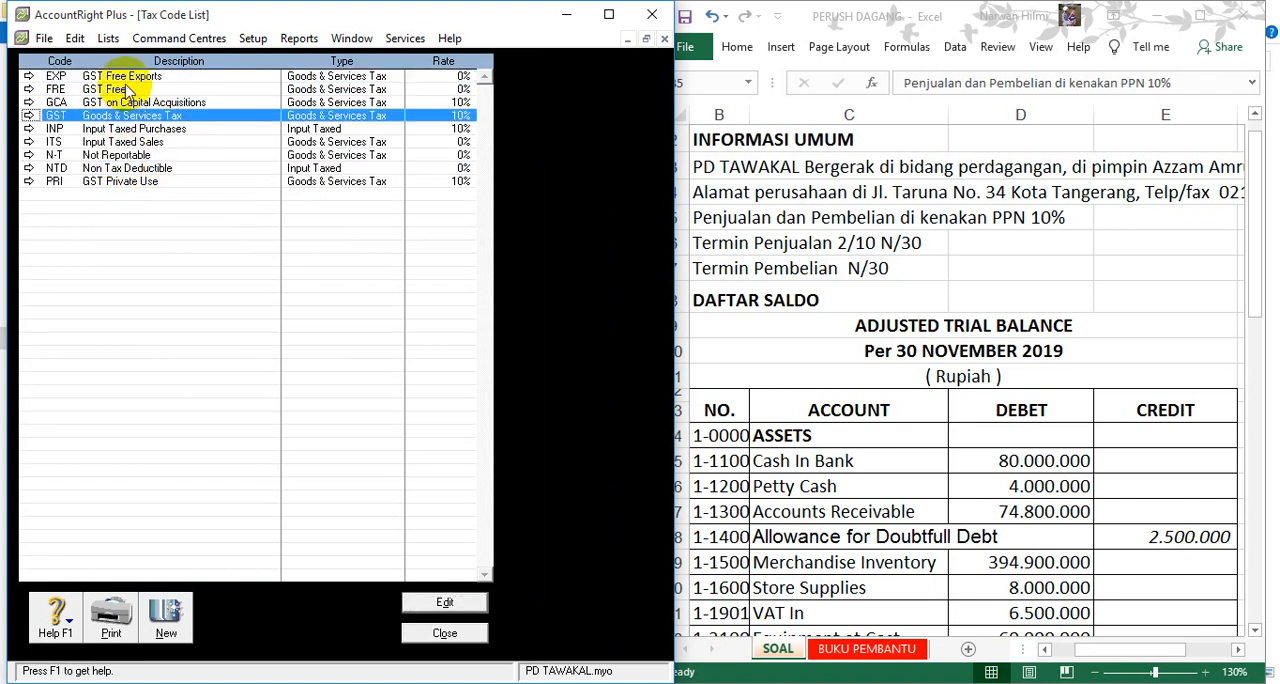
{"action": "left_click", "coordinate": [126, 78]}
{"action": "right_click", "coordinate": [126, 80]}
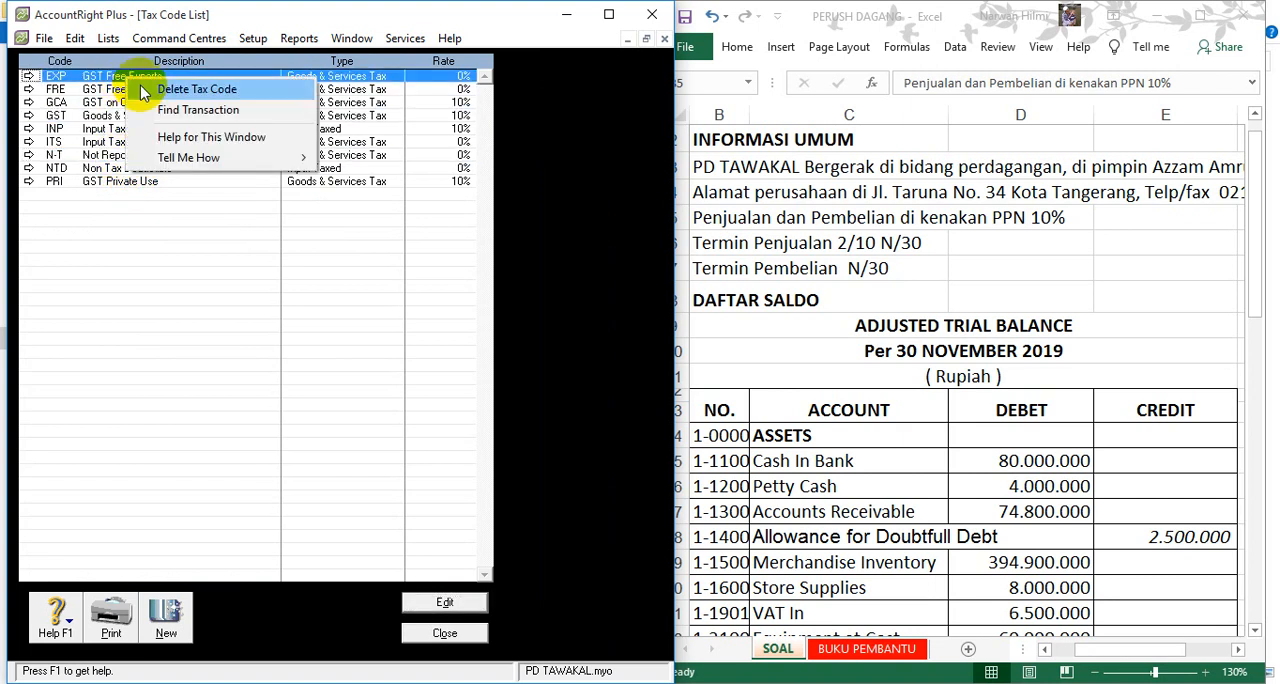
{"action": "left_click", "coordinate": [140, 88]}
{"action": "right_click", "coordinate": [141, 86]}
{"action": "left_click", "coordinate": [143, 90]}
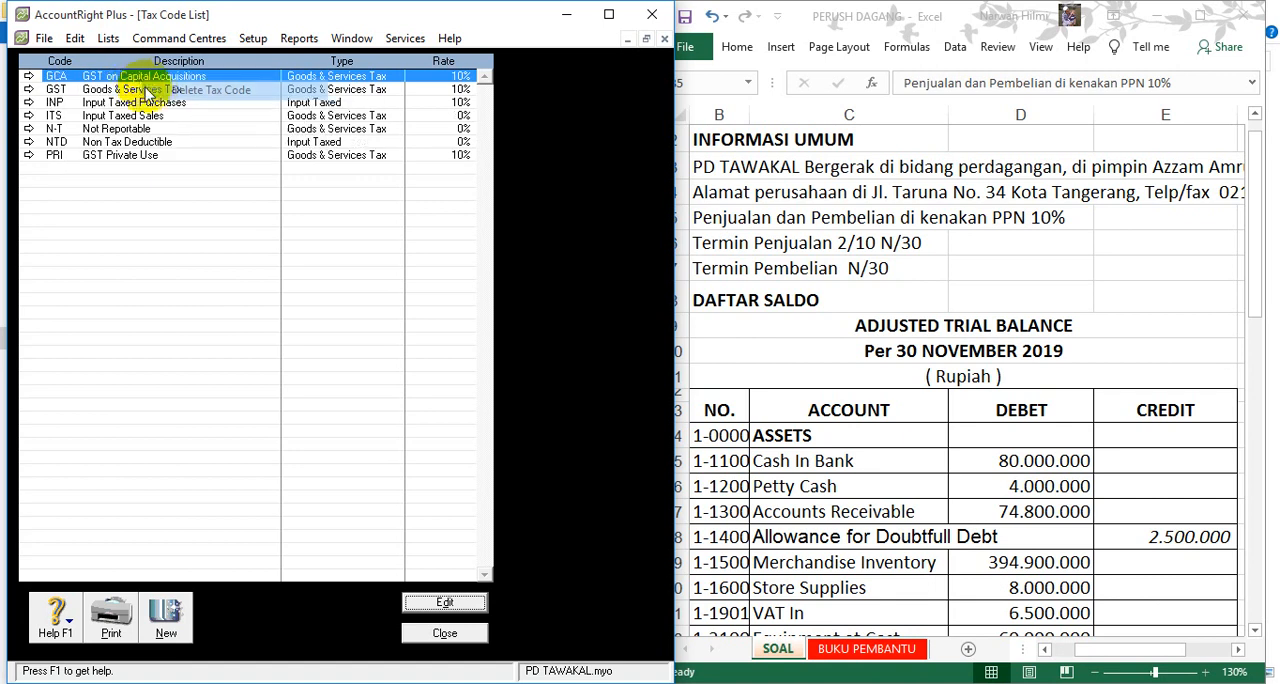
{"action": "right_click", "coordinate": [141, 80]}
{"action": "left_click", "coordinate": [143, 88]}
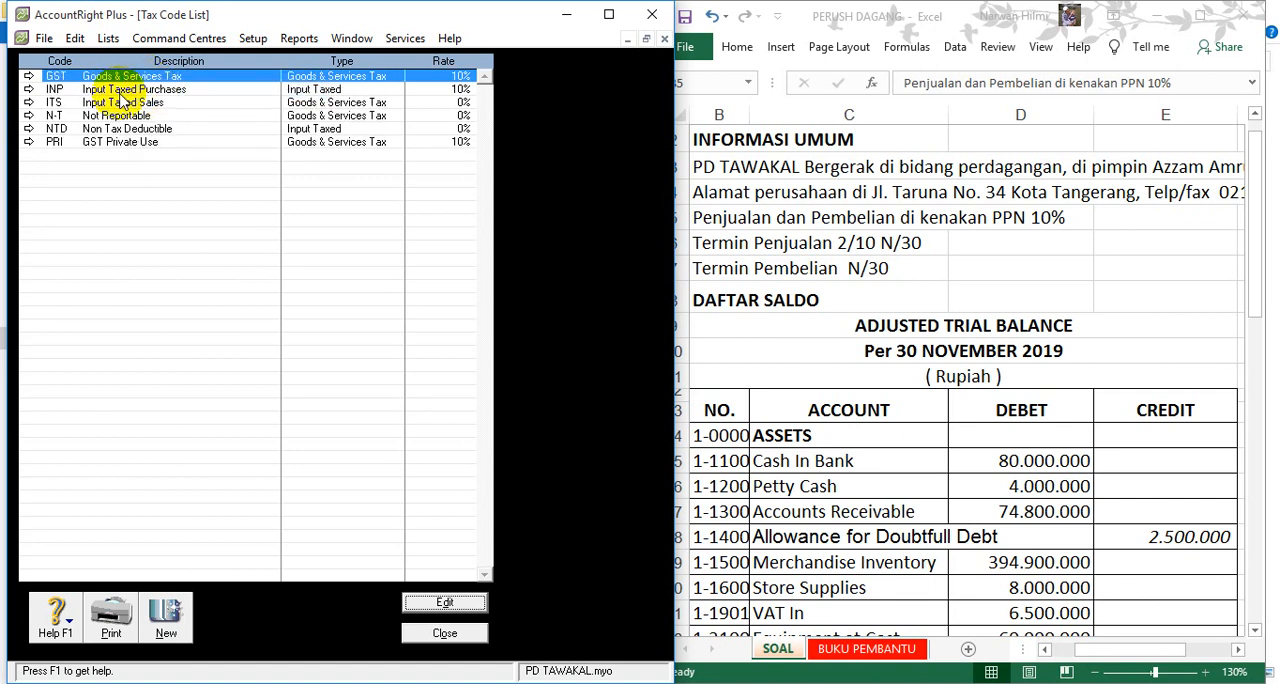
- Delete the PRI, NTD, ITS and INP tax codes from the Tax Code List
{"action": "right_click", "coordinate": [93, 142]}
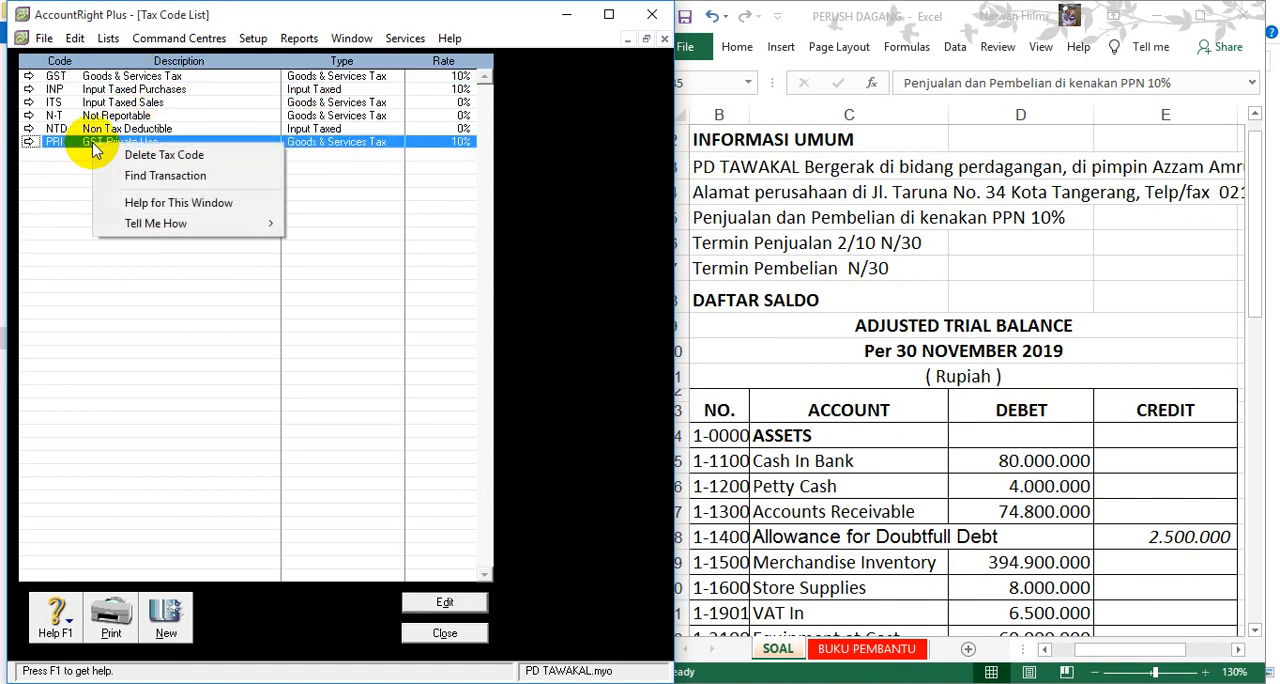
{"action": "left_click", "coordinate": [112, 154]}
{"action": "right_click", "coordinate": [103, 129]}
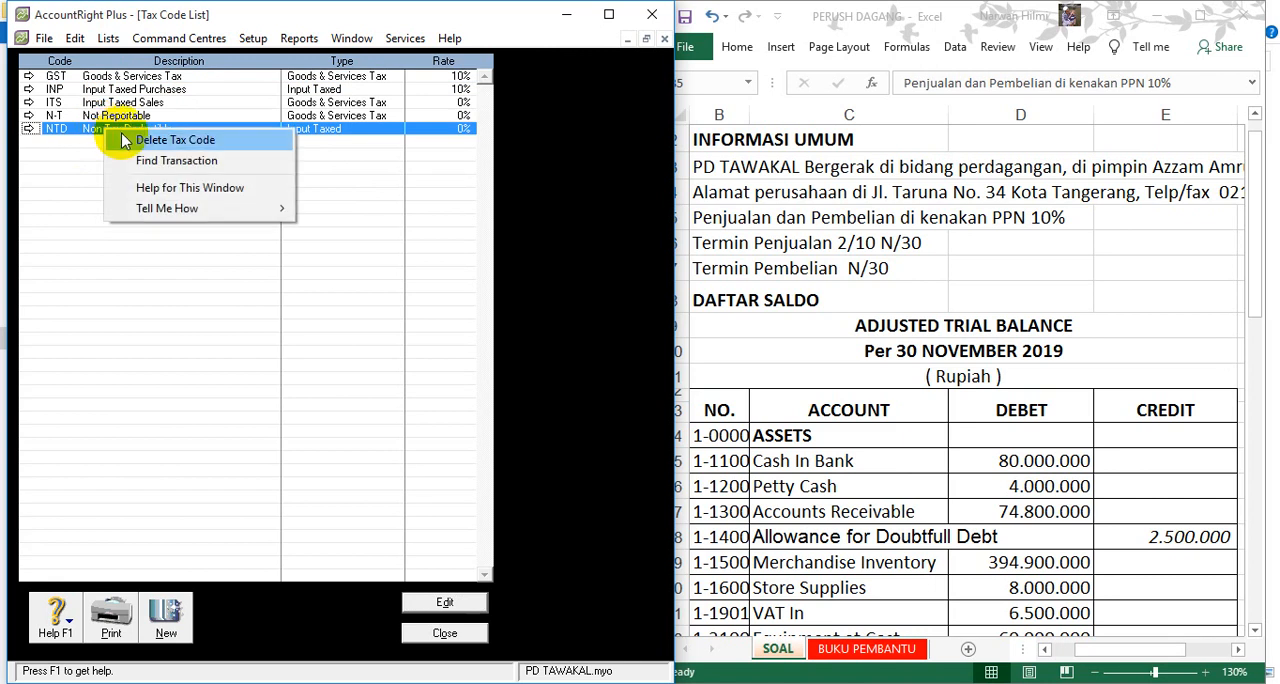
{"action": "left_click", "coordinate": [125, 141]}
{"action": "right_click", "coordinate": [113, 102]}
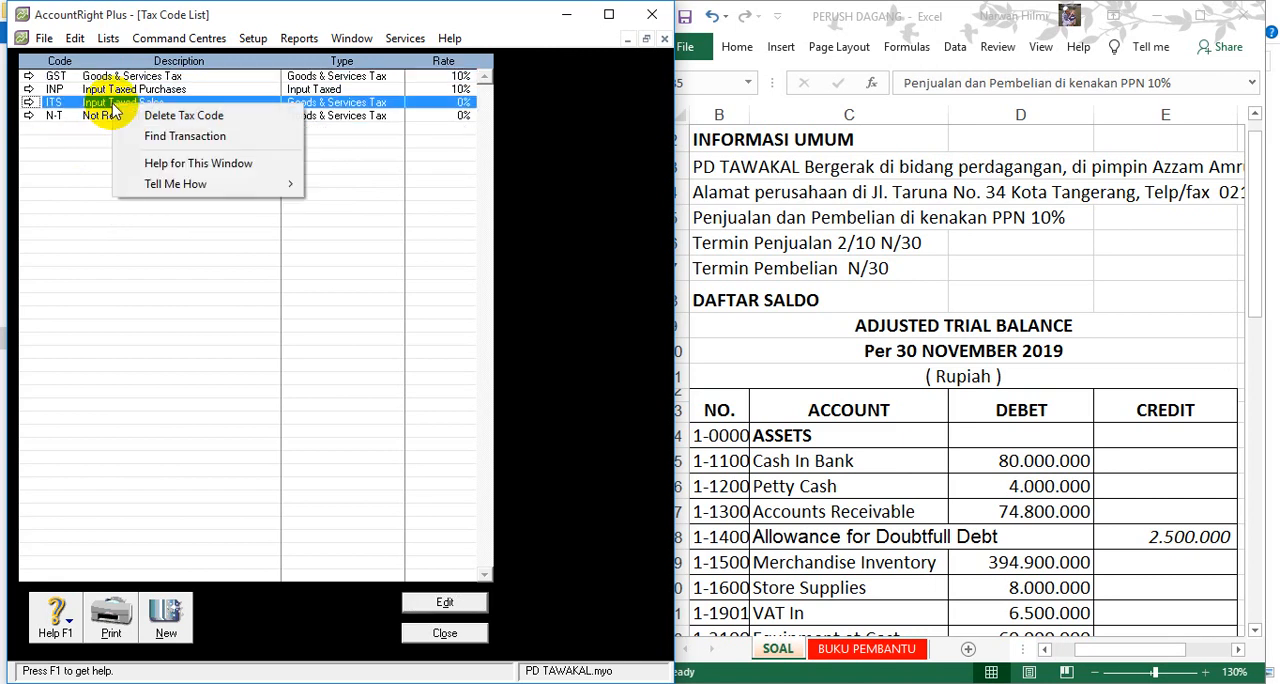
{"action": "left_click", "coordinate": [141, 117]}
{"action": "left_click", "coordinate": [121, 90]}
{"action": "right_click", "coordinate": [121, 90]}
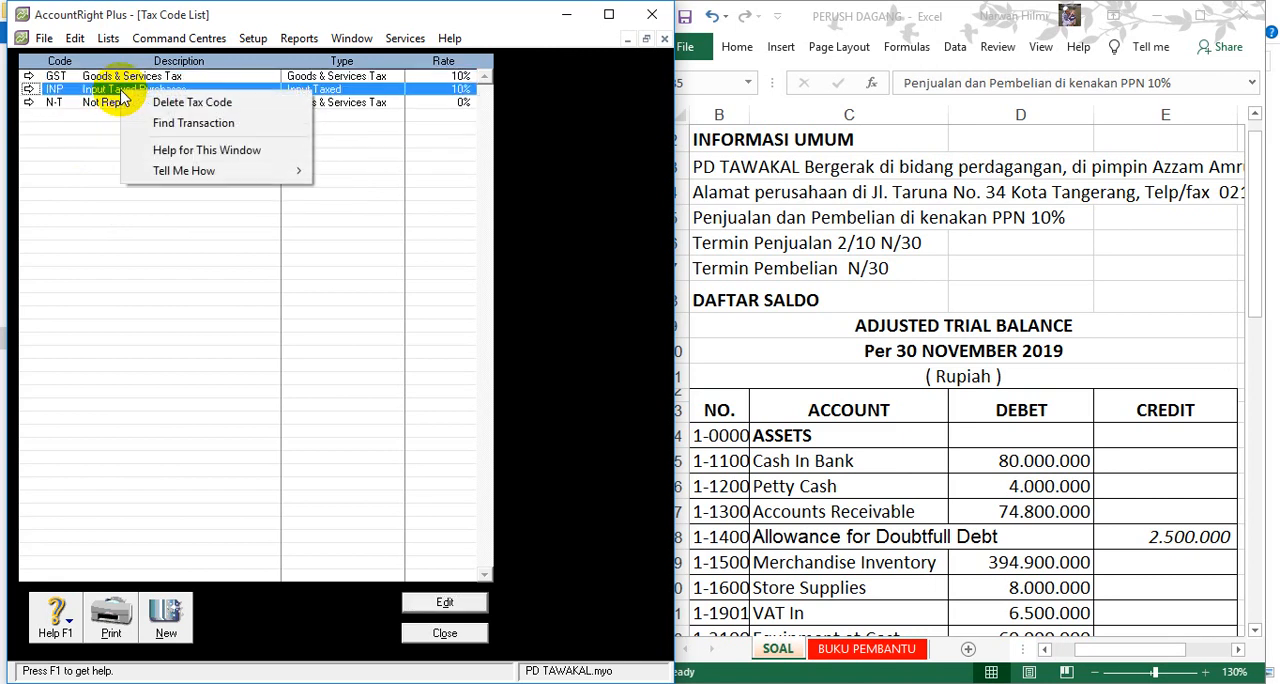
{"action": "left_click", "coordinate": [148, 104]}
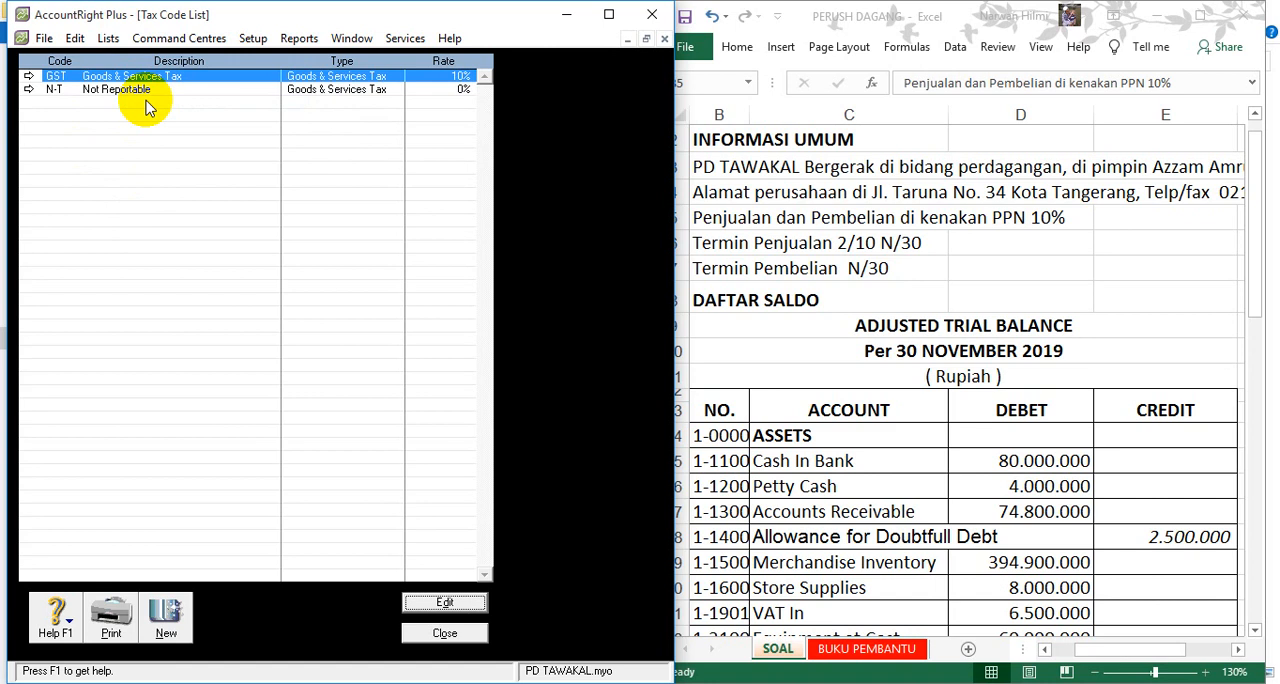
- Change the GST tax code to PPN with the description PAJAK PERTAMBAHAN NILAI
{"action": "left_click", "coordinate": [30, 78]}
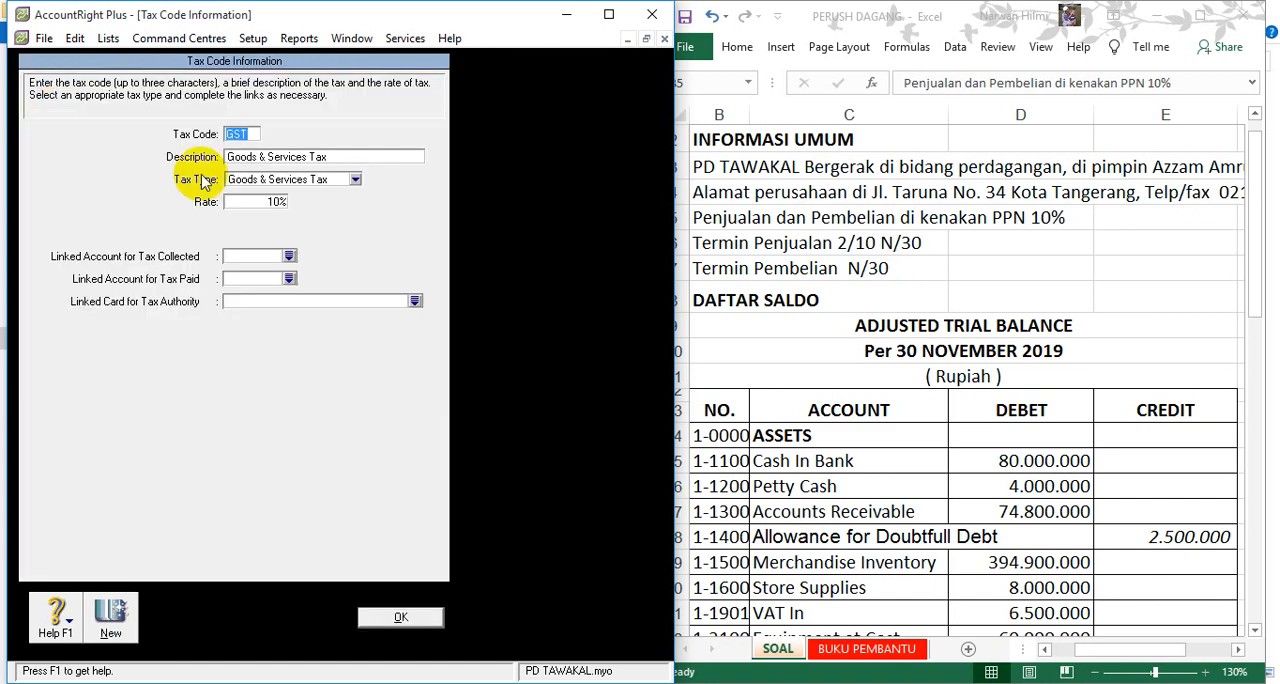
{"action": "type", "text": "PPN"}
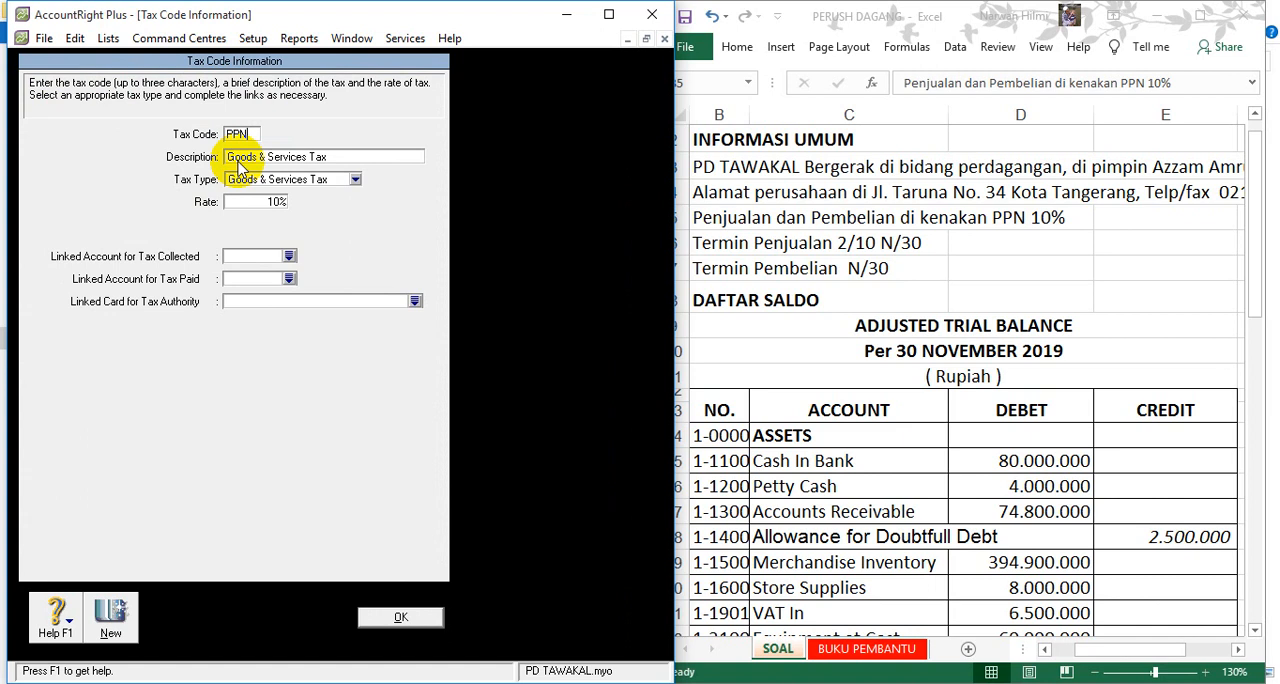
{"action": "key", "text": "Tab"}
{"action": "key", "text": "Return"}
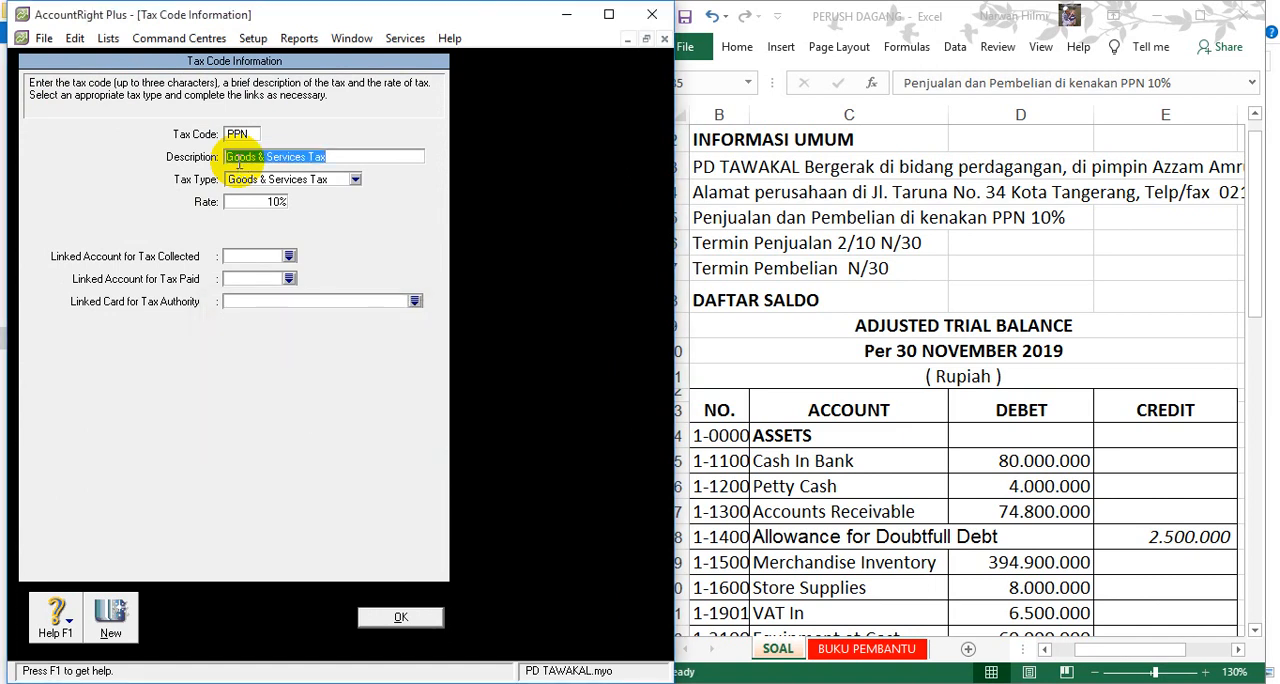
{"action": "type", "text": "Paja"}
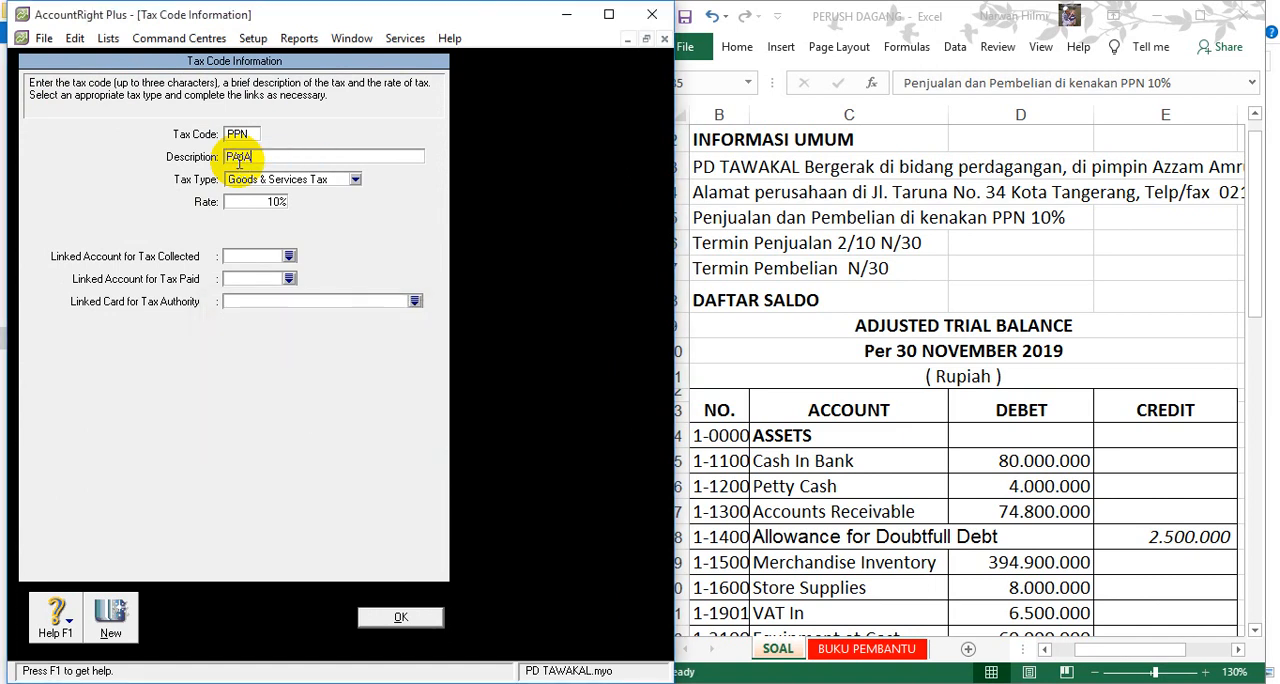
{"action": "type", "text": "K PERTAMBAHAN NILAI"}
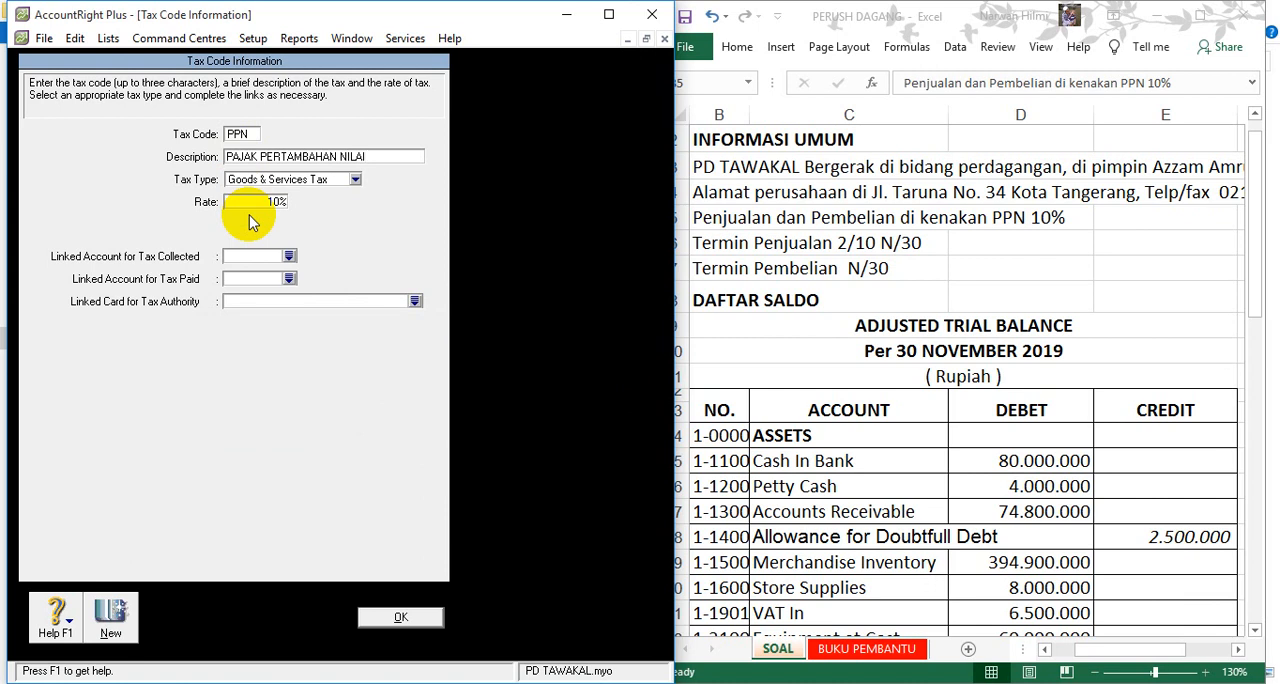
- Link PPN's tax collected to 2-1400 VAT Out and tax paid to 1-1901 VAT In, save the code and close the Tax Code List
{"action": "left_click", "coordinate": [289, 256]}
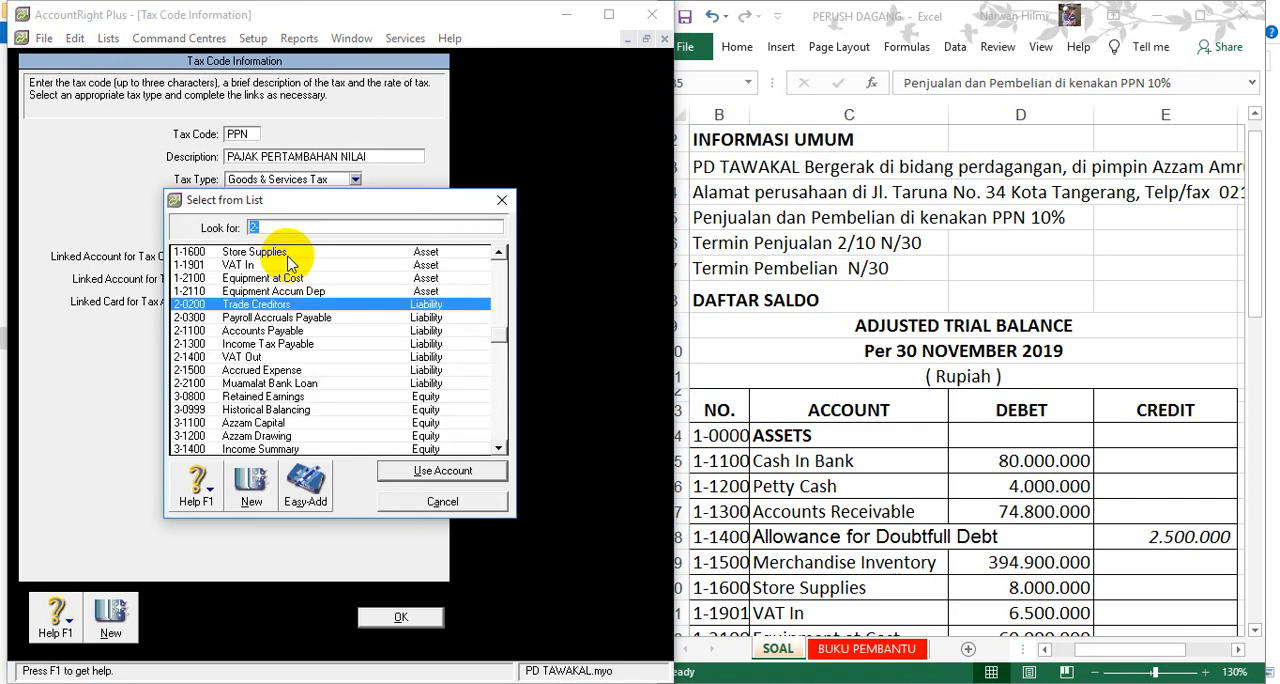
{"action": "double_click", "coordinate": [243, 356]}
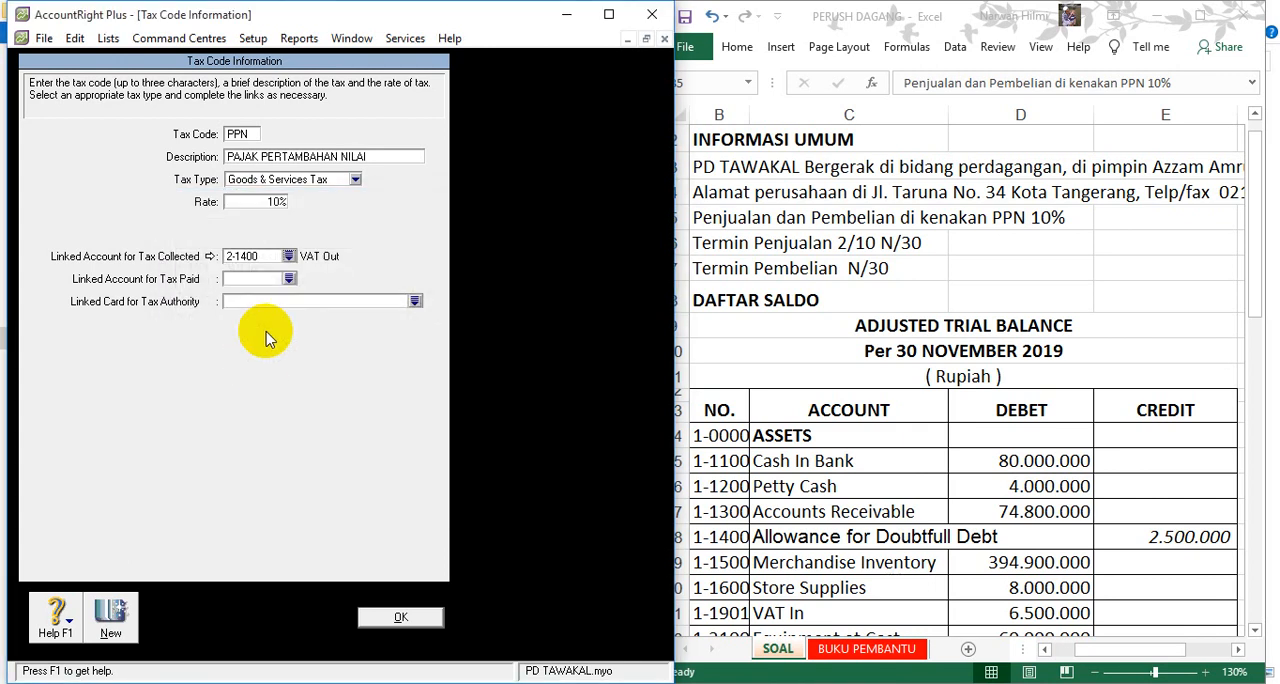
{"action": "left_click", "coordinate": [289, 278]}
{"action": "double_click", "coordinate": [246, 265]}
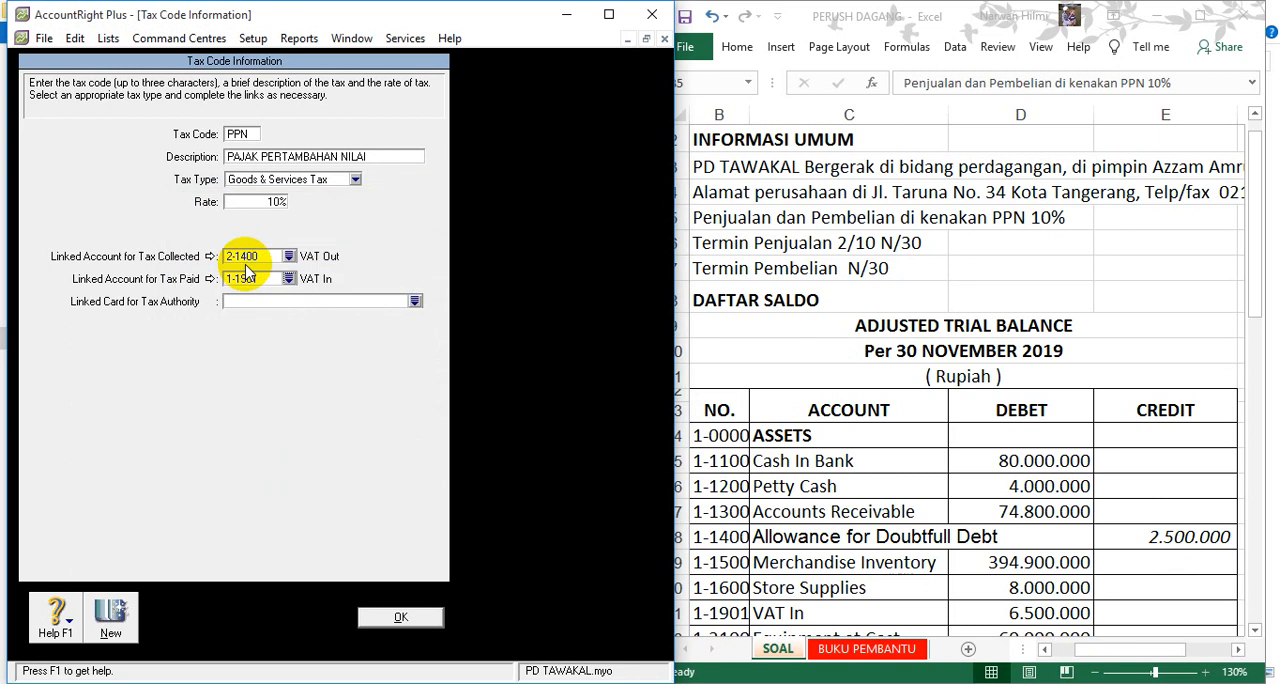
{"action": "left_click", "coordinate": [399, 618]}
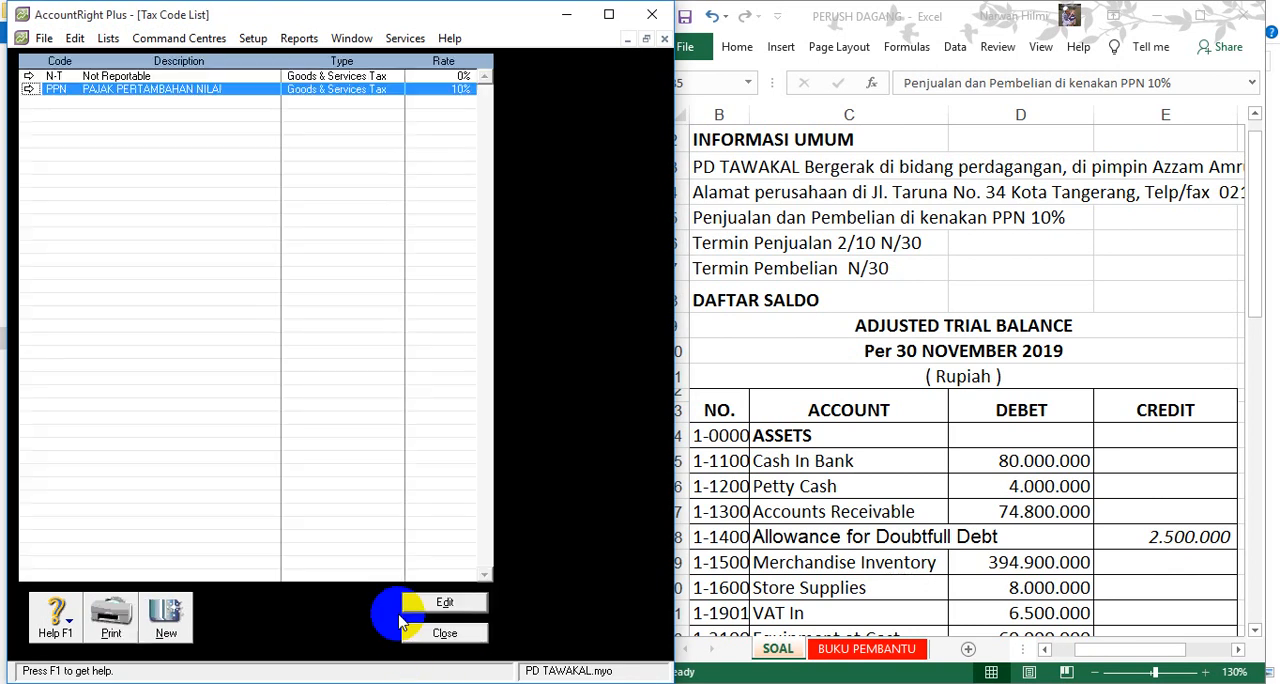
{"action": "left_click", "coordinate": [444, 633]}
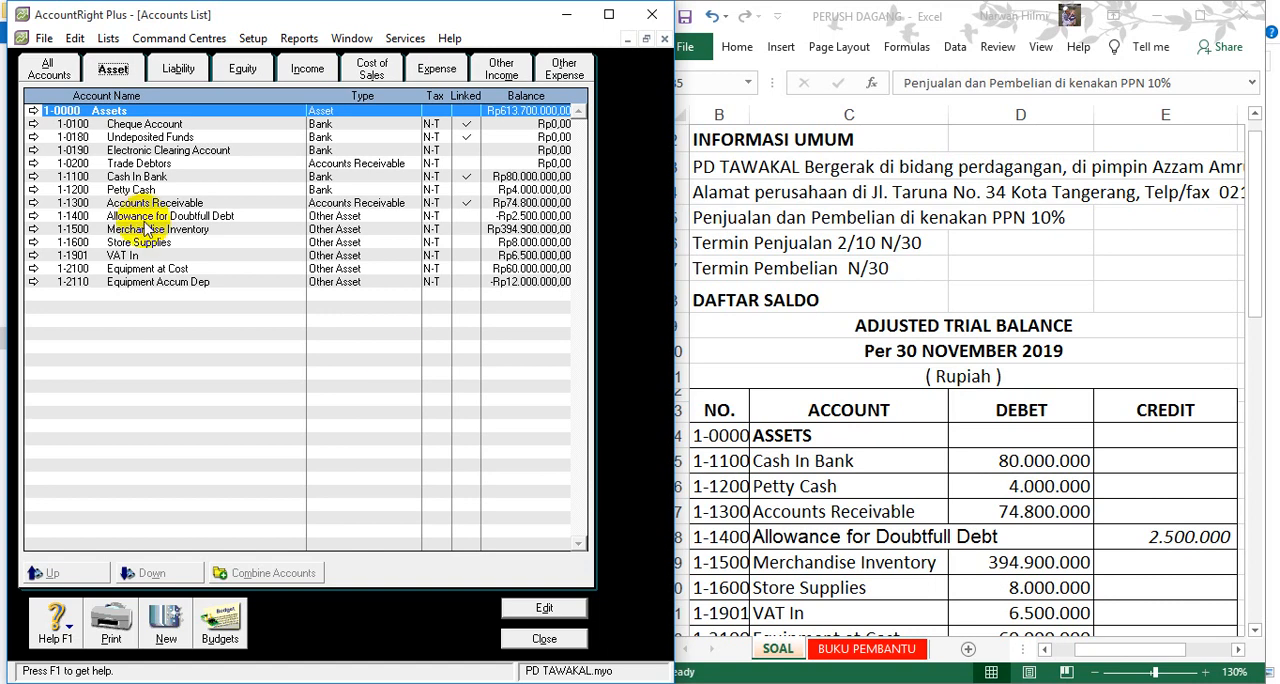
- Delete the asset accounts 1-0190 Electronic Clearing Account and 1-0200 Trade Debtors, and close the Accounts List
{"action": "left_click", "coordinate": [35, 151]}
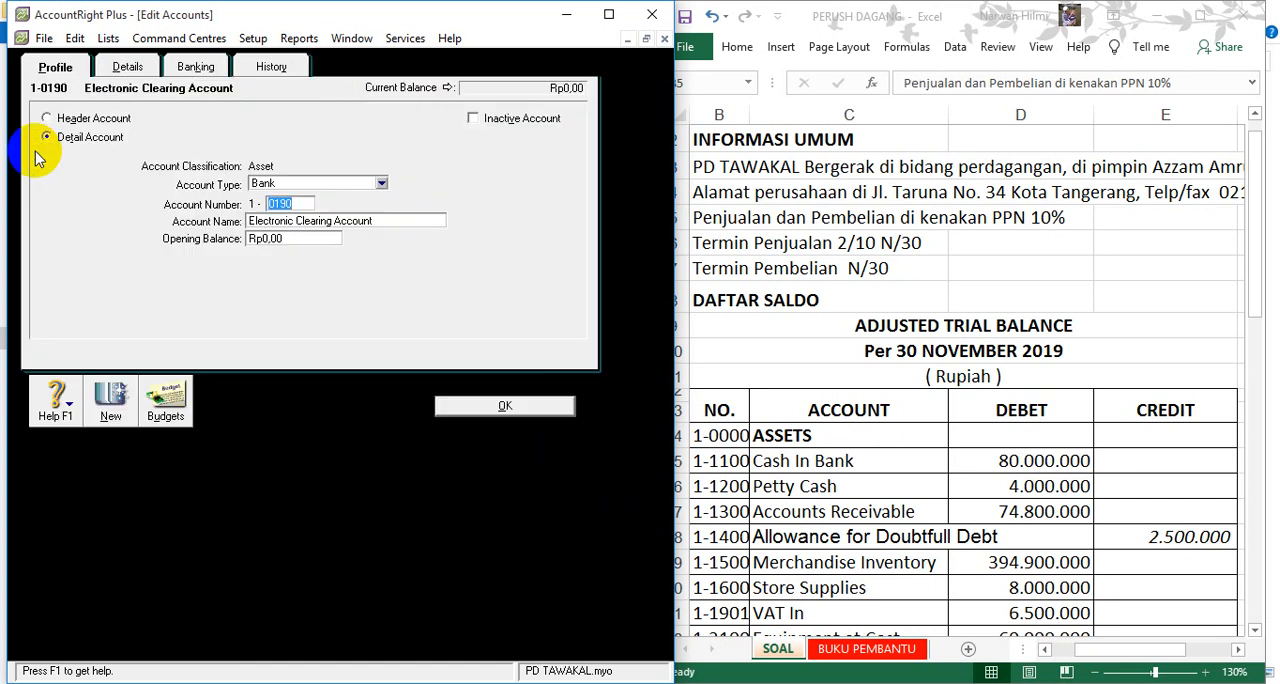
{"action": "left_click", "coordinate": [75, 38]}
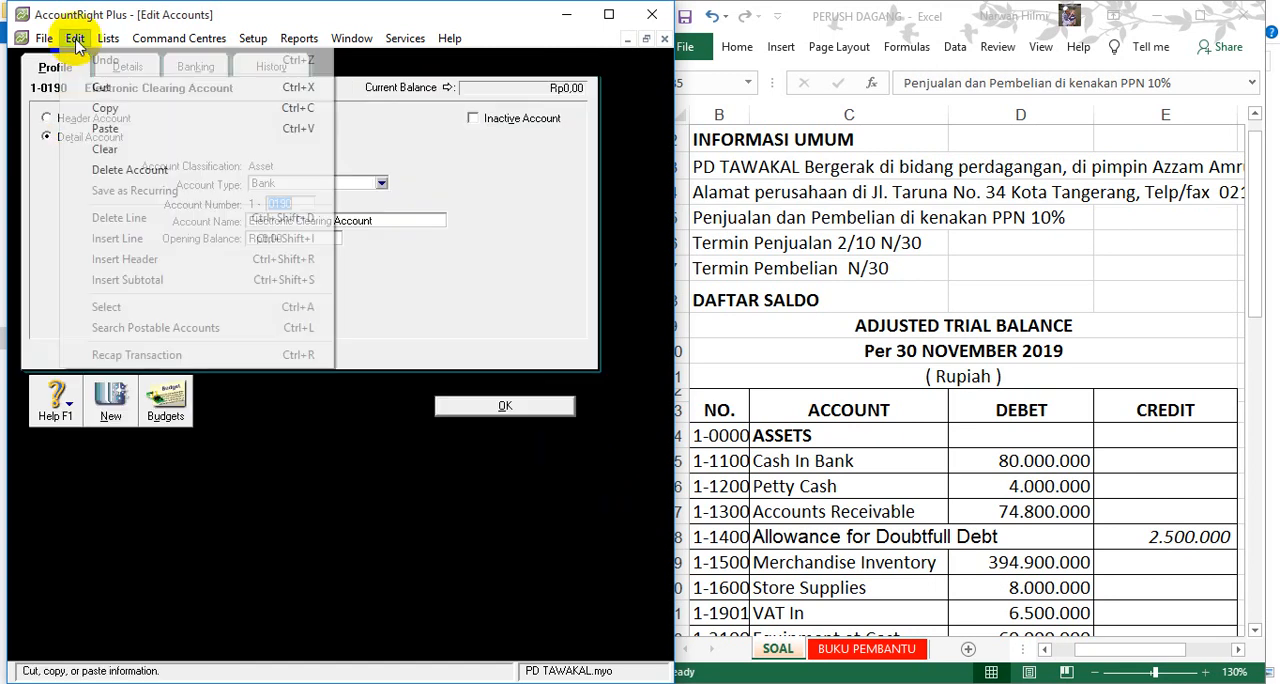
{"action": "left_click", "coordinate": [107, 171]}
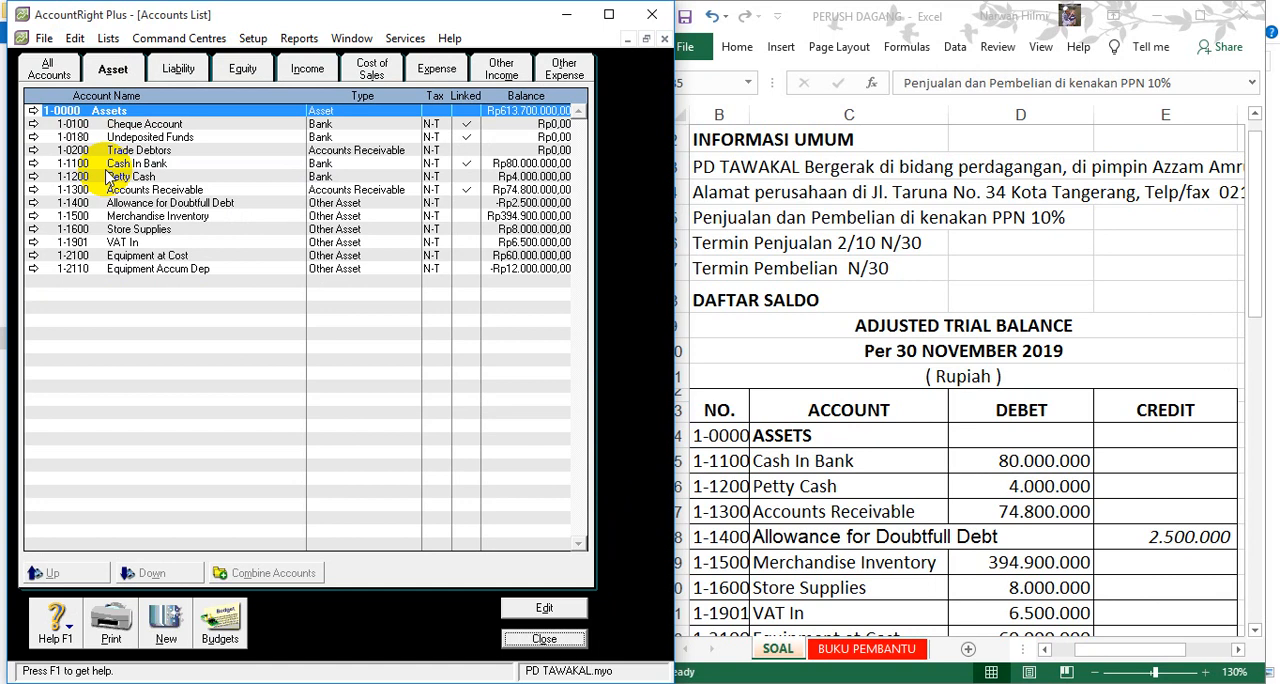
{"action": "left_click", "coordinate": [33, 150]}
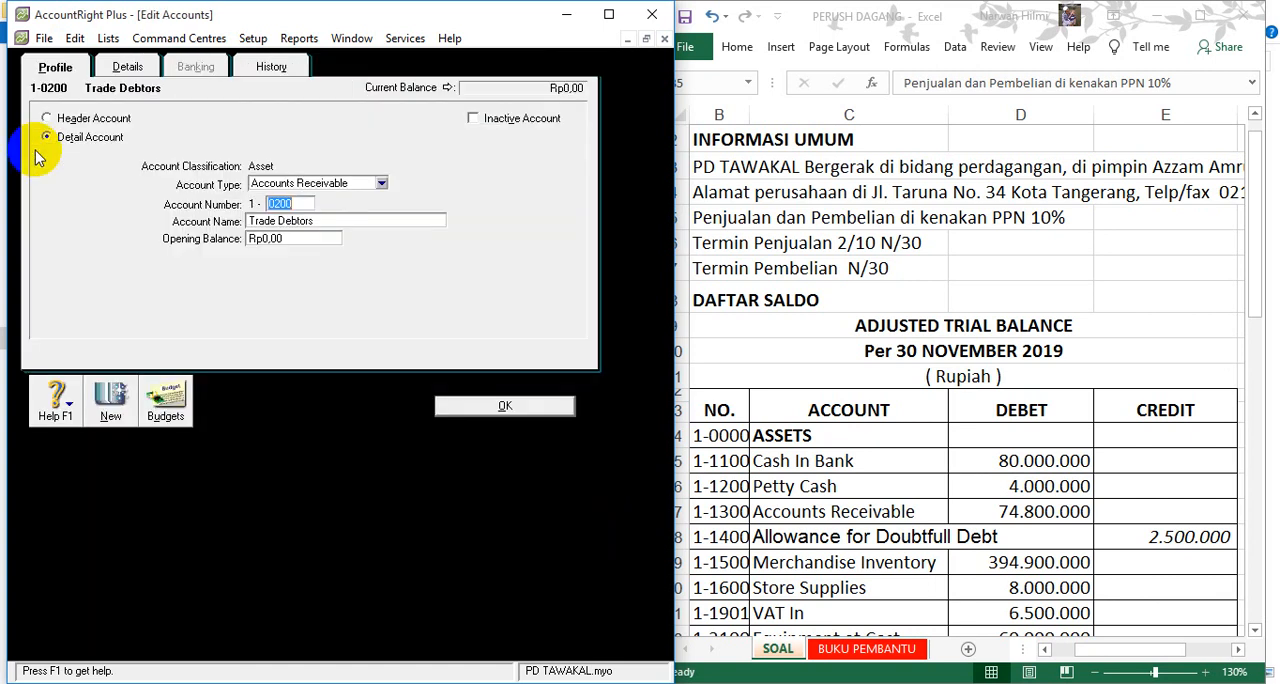
{"action": "left_click", "coordinate": [75, 38]}
{"action": "left_click", "coordinate": [117, 170]}
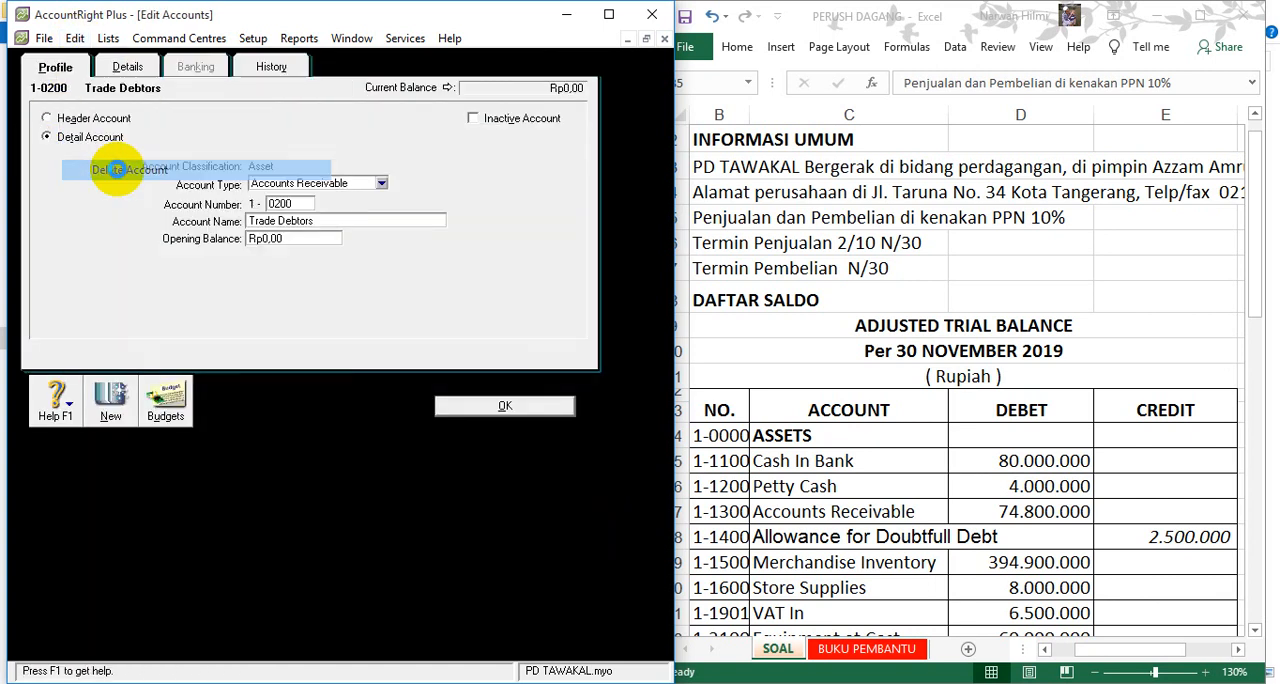
{"action": "left_click", "coordinate": [178, 68]}
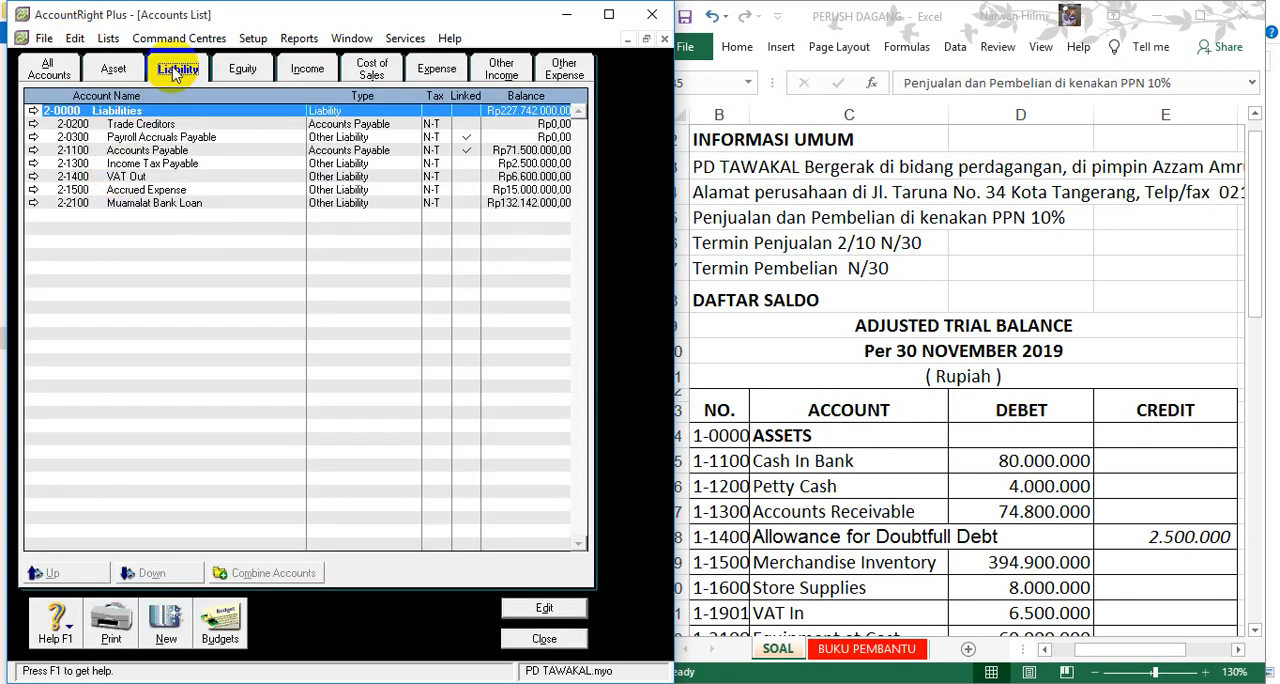
{"action": "left_click", "coordinate": [242, 72]}
{"action": "left_click", "coordinate": [517, 640]}
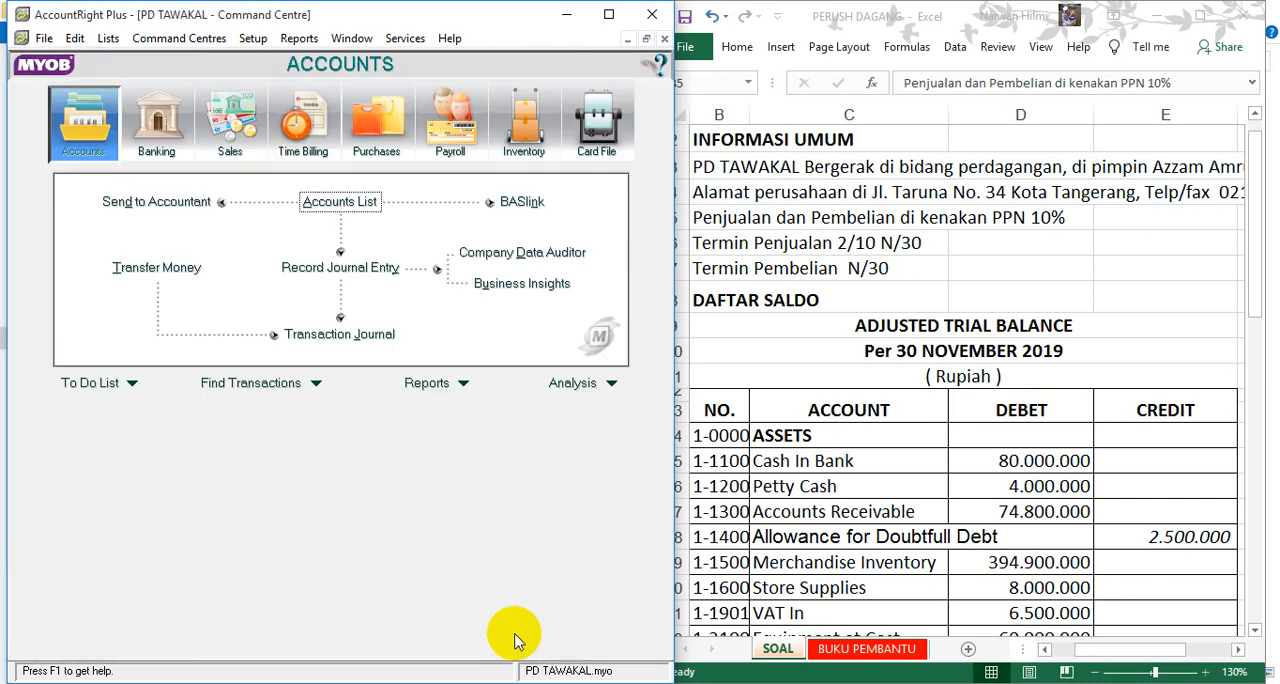
- Using the customer list on Excel's BUKU PEMBANTU sheet, create a customer card named ALIF COMPUTER and fill in its card ID
{"action": "left_click", "coordinate": [845, 650]}
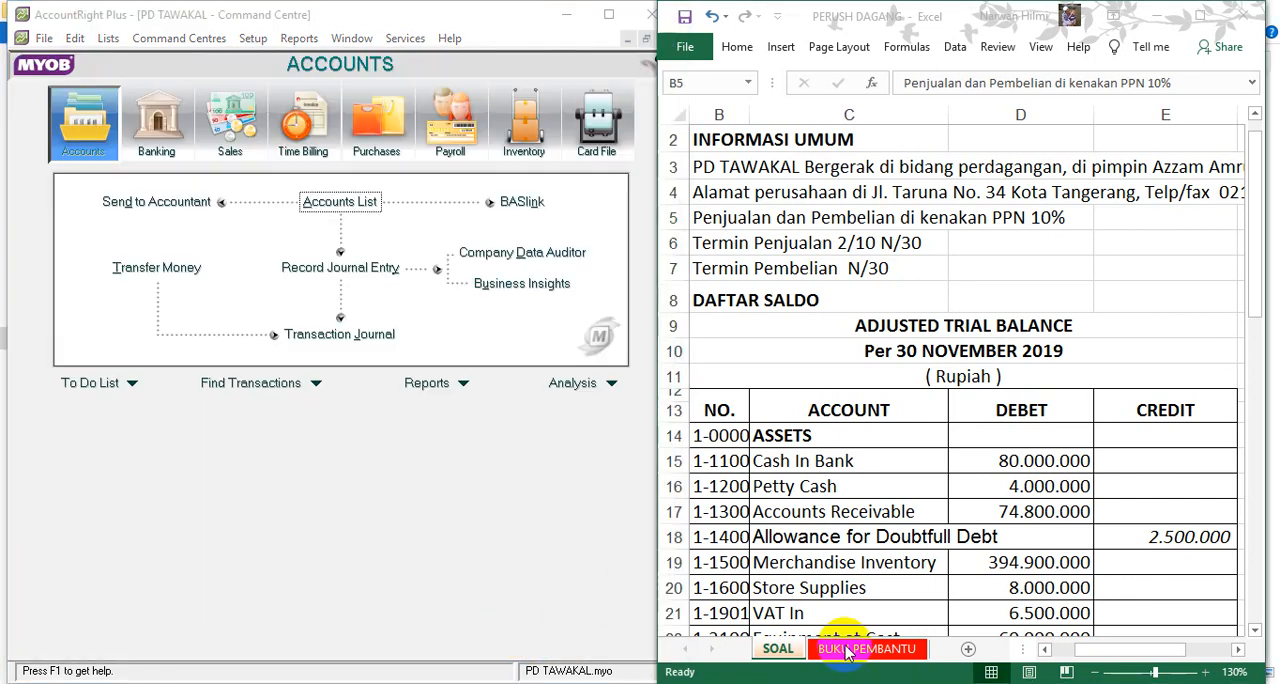
{"action": "left_click", "coordinate": [845, 650]}
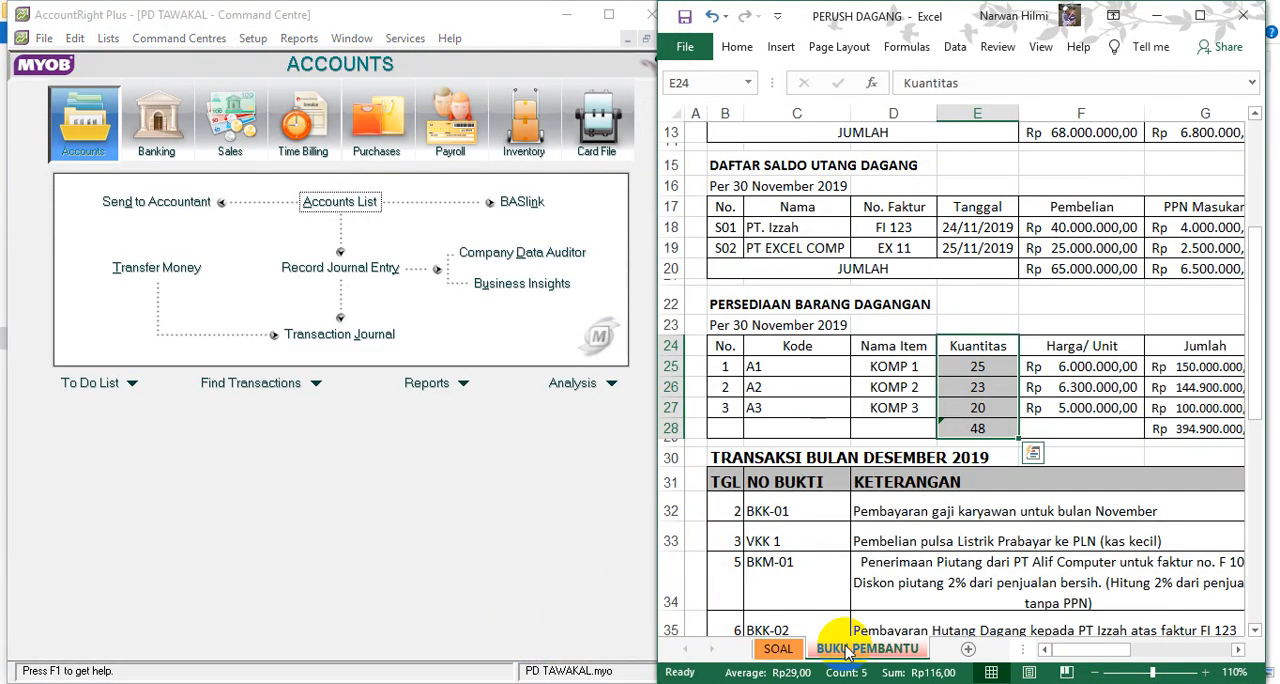
{"action": "scroll", "coordinate": [845, 650], "scroll_direction": "up", "scroll_amount": 4}
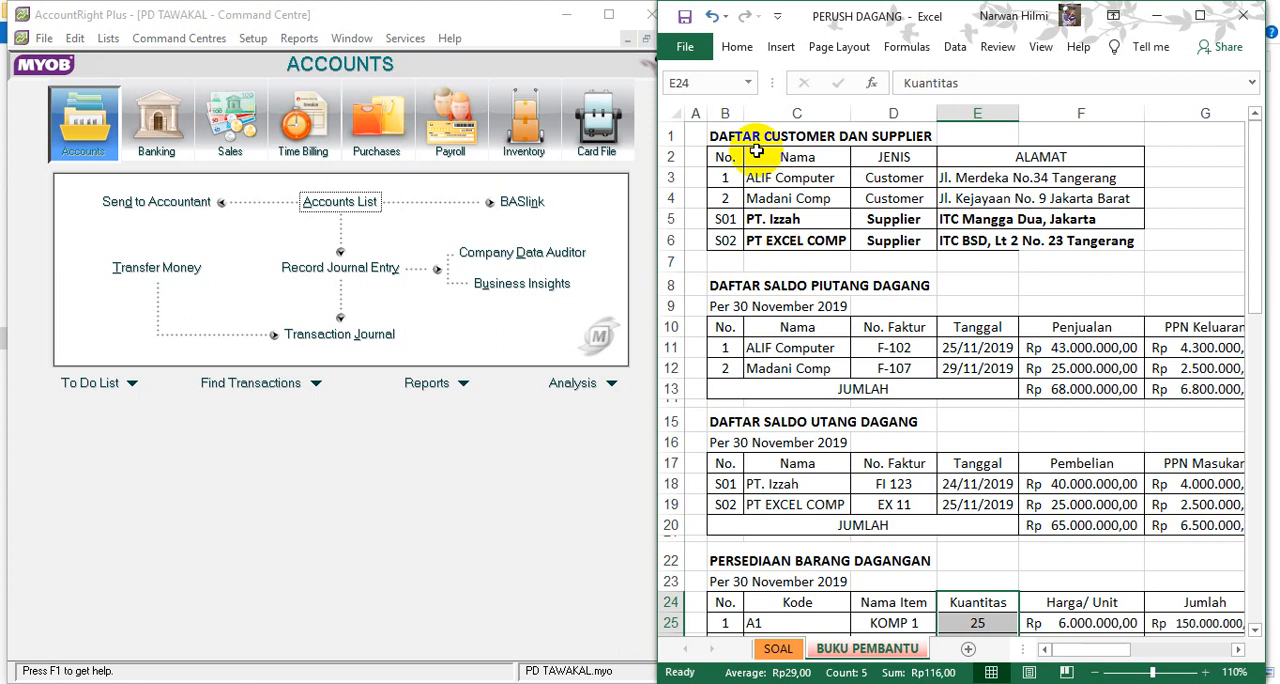
{"action": "left_click", "coordinate": [592, 124]}
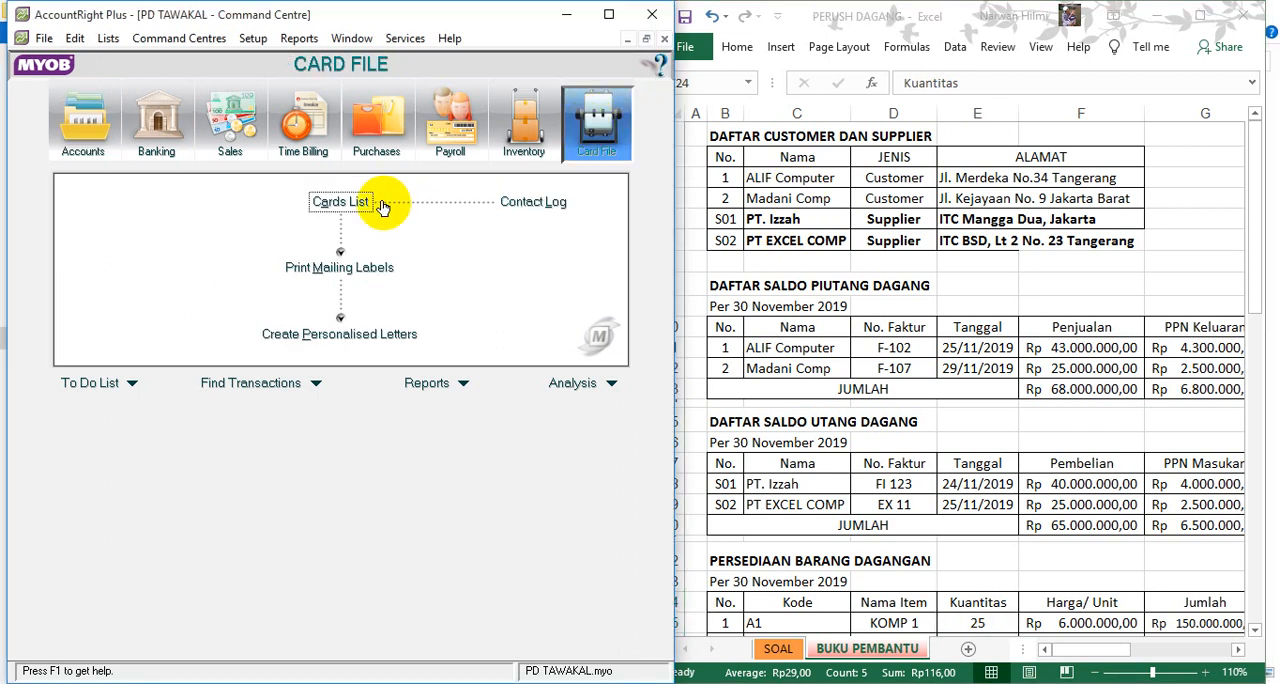
{"action": "left_click", "coordinate": [341, 206]}
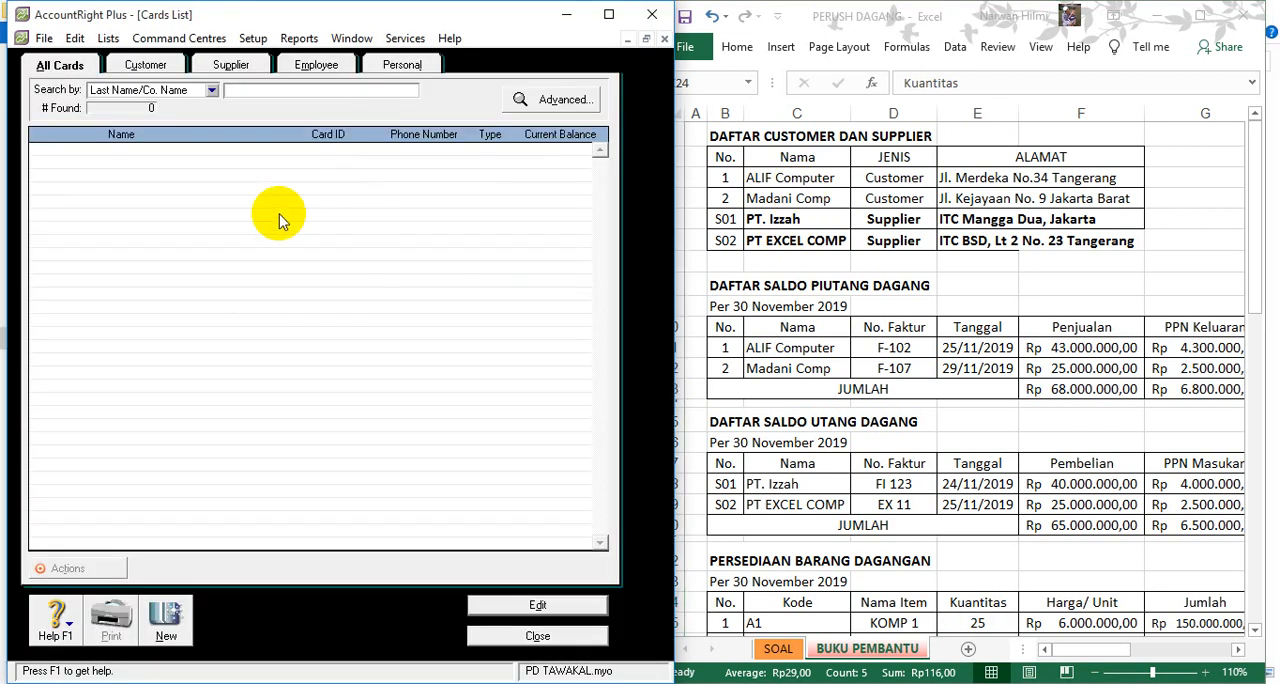
{"action": "left_click", "coordinate": [166, 630]}
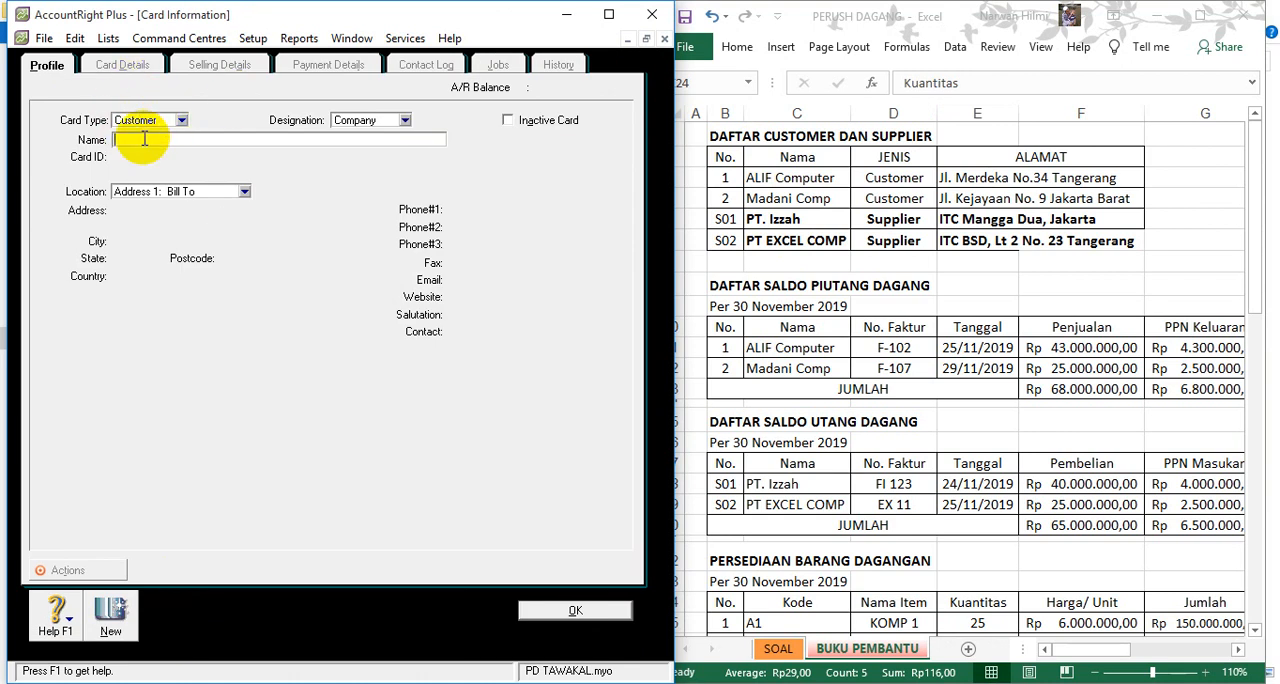
{"action": "type", "text": "ALIF COMPUTER"}
{"action": "key", "text": "Tab"}
{"action": "type", "text": "01"}
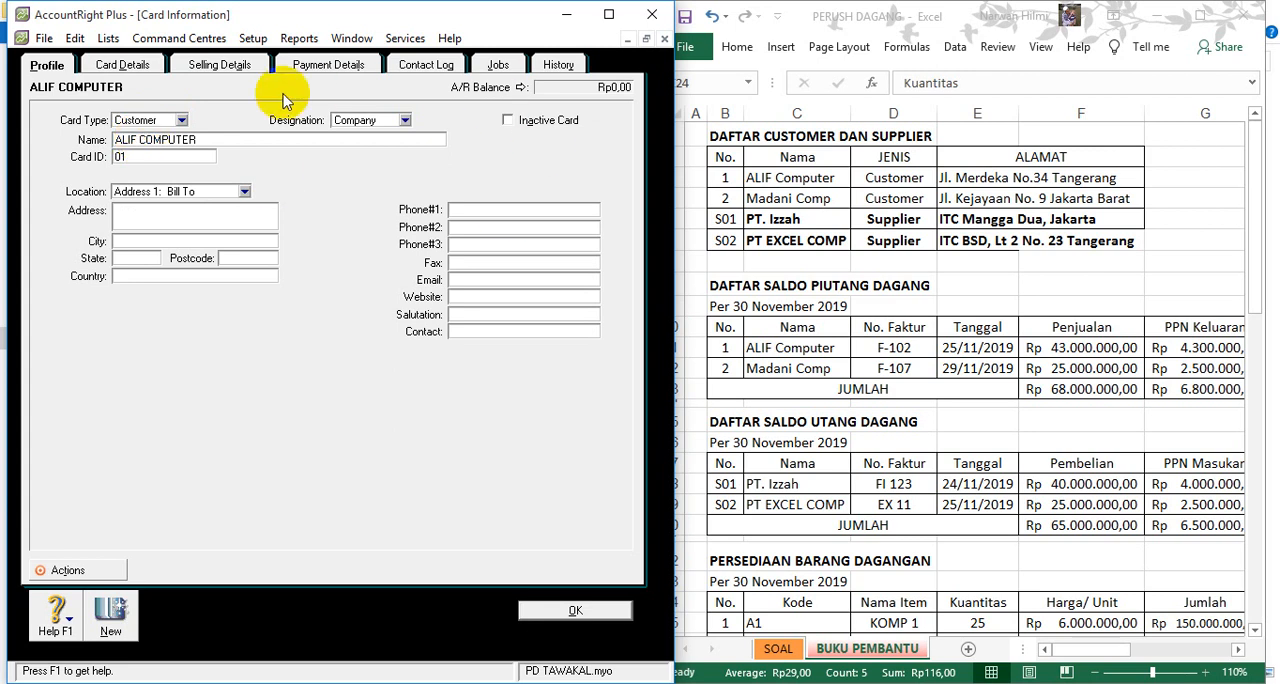
- Set the sale layout in ALIF COMPUTER's selling details to Item
{"action": "left_click", "coordinate": [216, 67]}
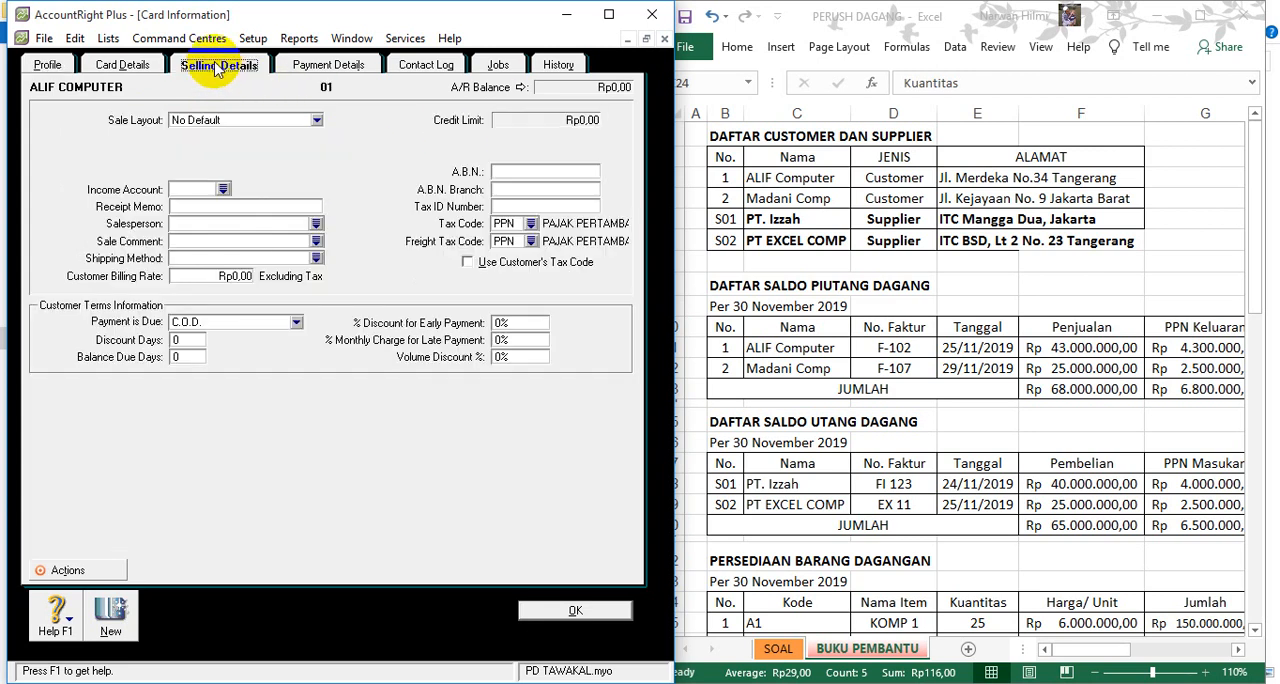
{"action": "left_click", "coordinate": [310, 120]}
{"action": "left_click", "coordinate": [250, 161]}
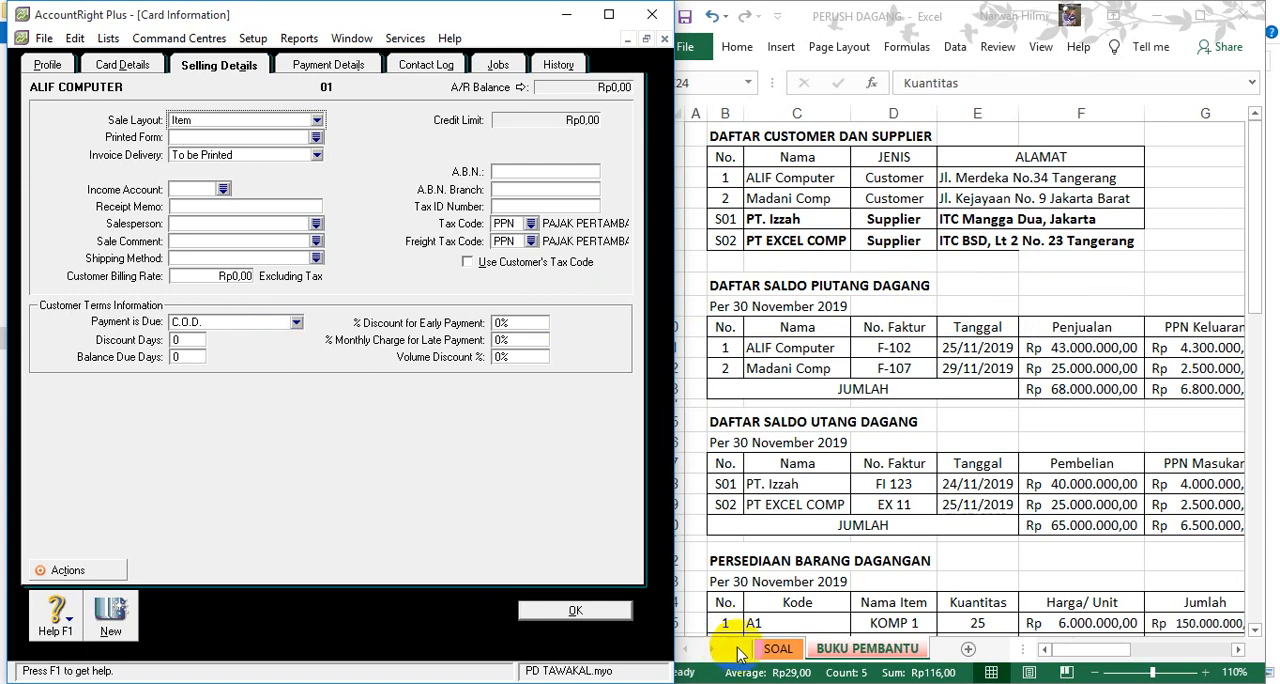
- Per Excel's SOAL sheet, set payment due In a Given # of Days, 10 discount days, 2% early-payment discount, 30 balance due days, and start another card
{"action": "left_click", "coordinate": [778, 649]}
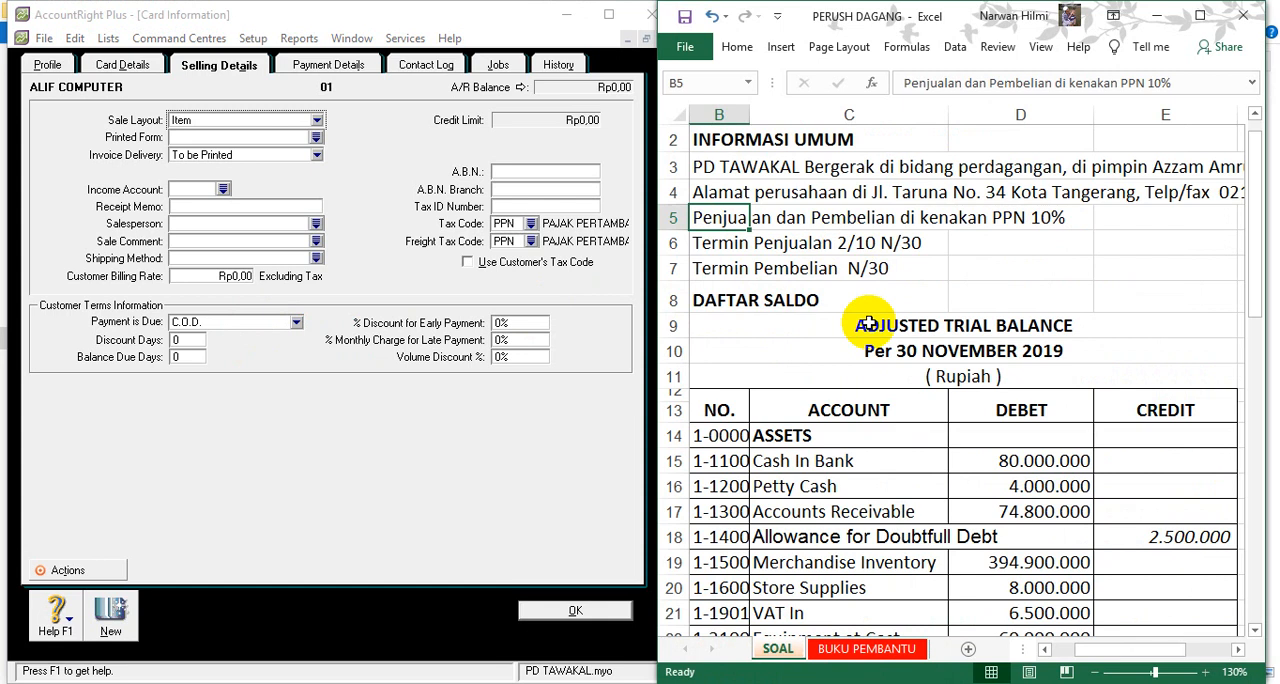
{"action": "left_click", "coordinate": [868, 649]}
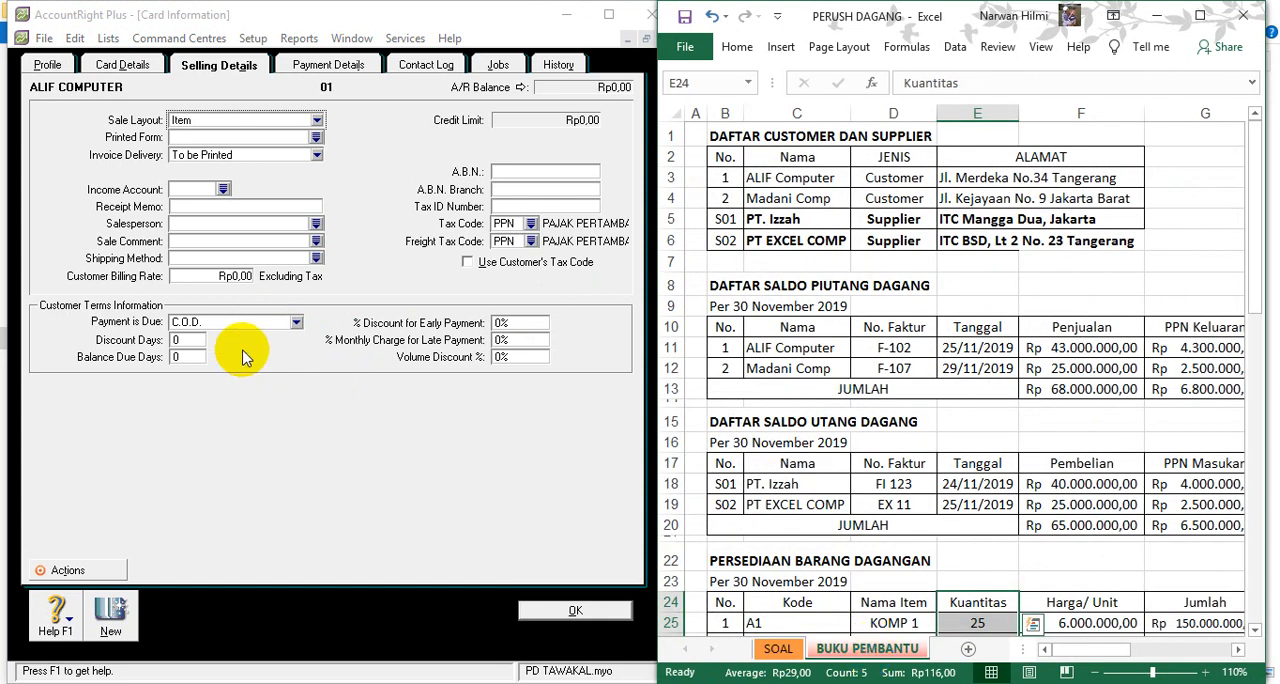
{"action": "left_click", "coordinate": [297, 322]}
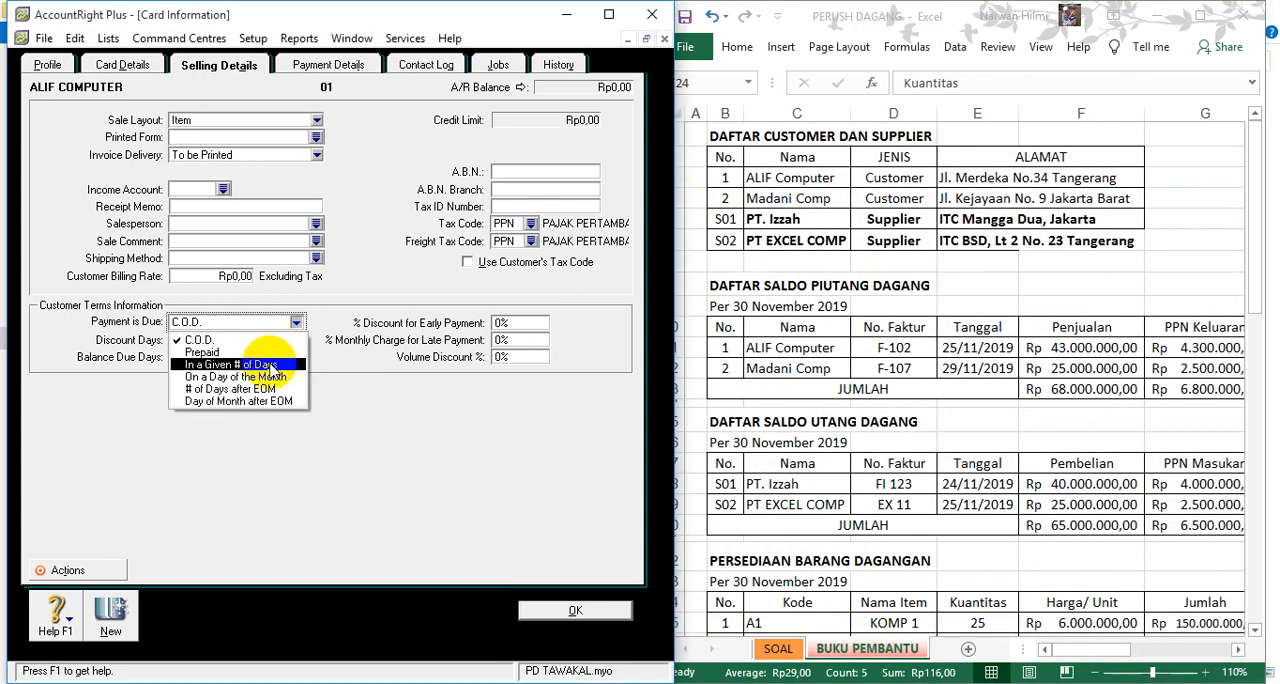
{"action": "left_click", "coordinate": [215, 364]}
{"action": "left_click", "coordinate": [193, 341]}
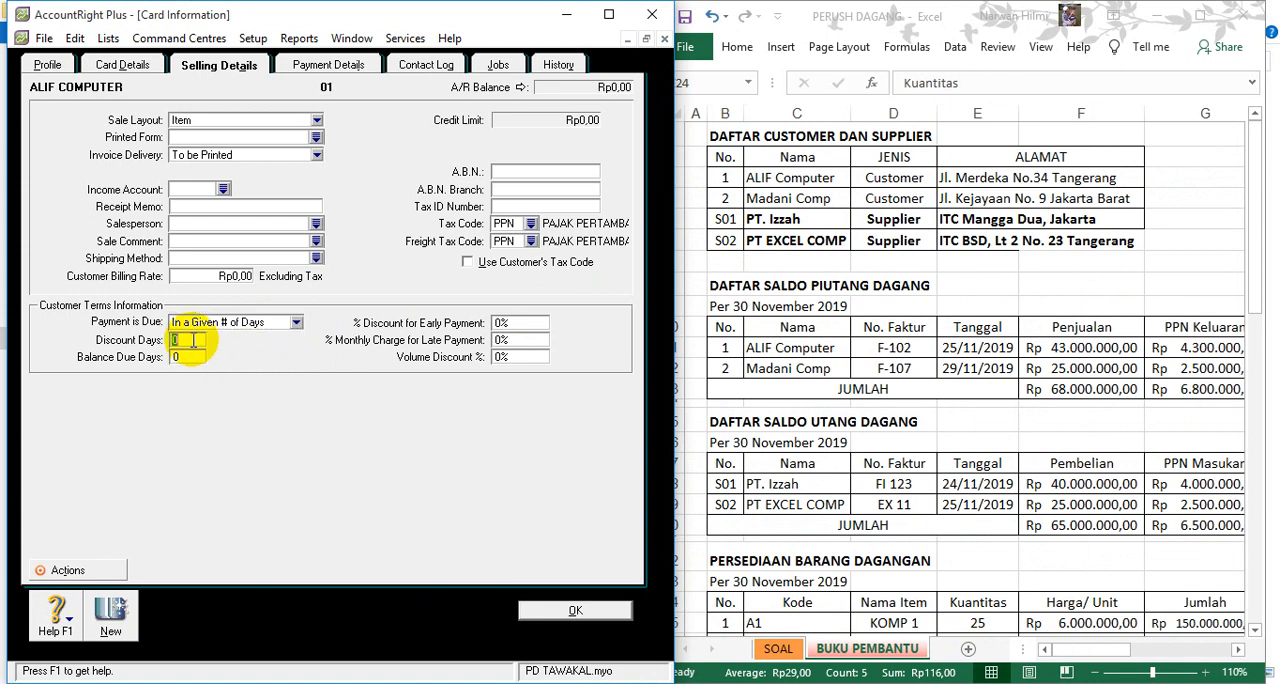
{"action": "type", "text": "1"}
{"action": "left_click", "coordinate": [505, 322]}
{"action": "type", "text": "2"}
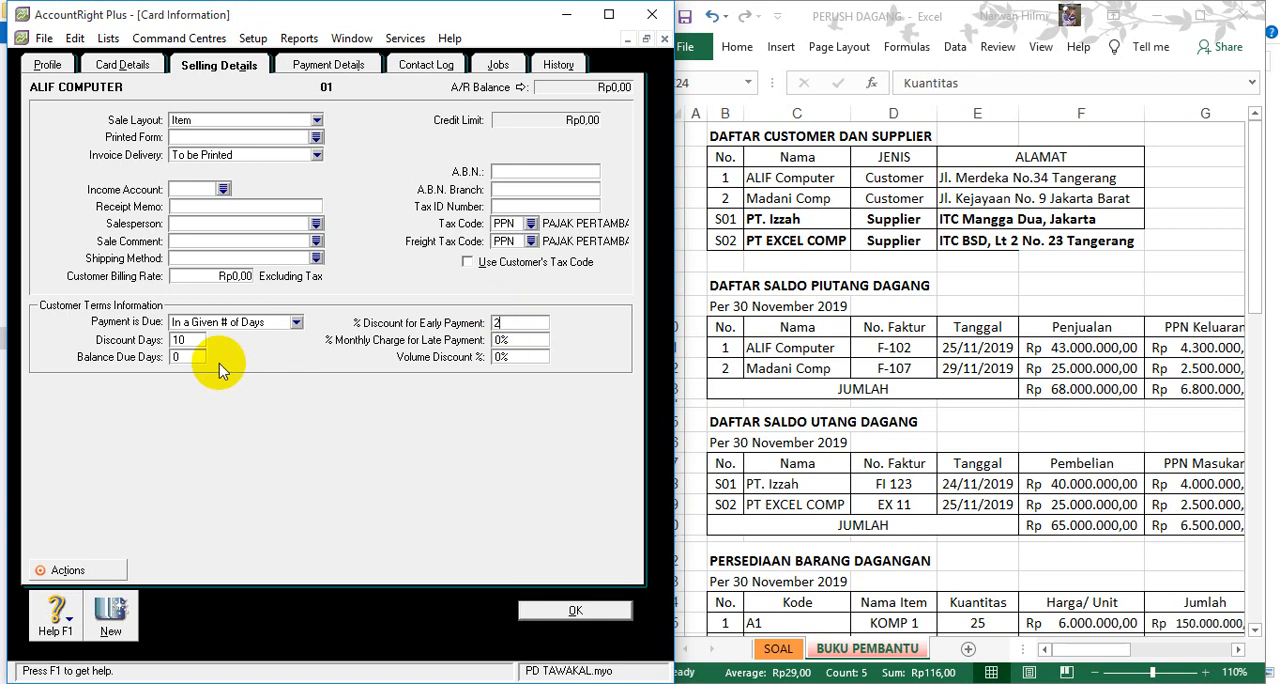
{"action": "left_click", "coordinate": [187, 358]}
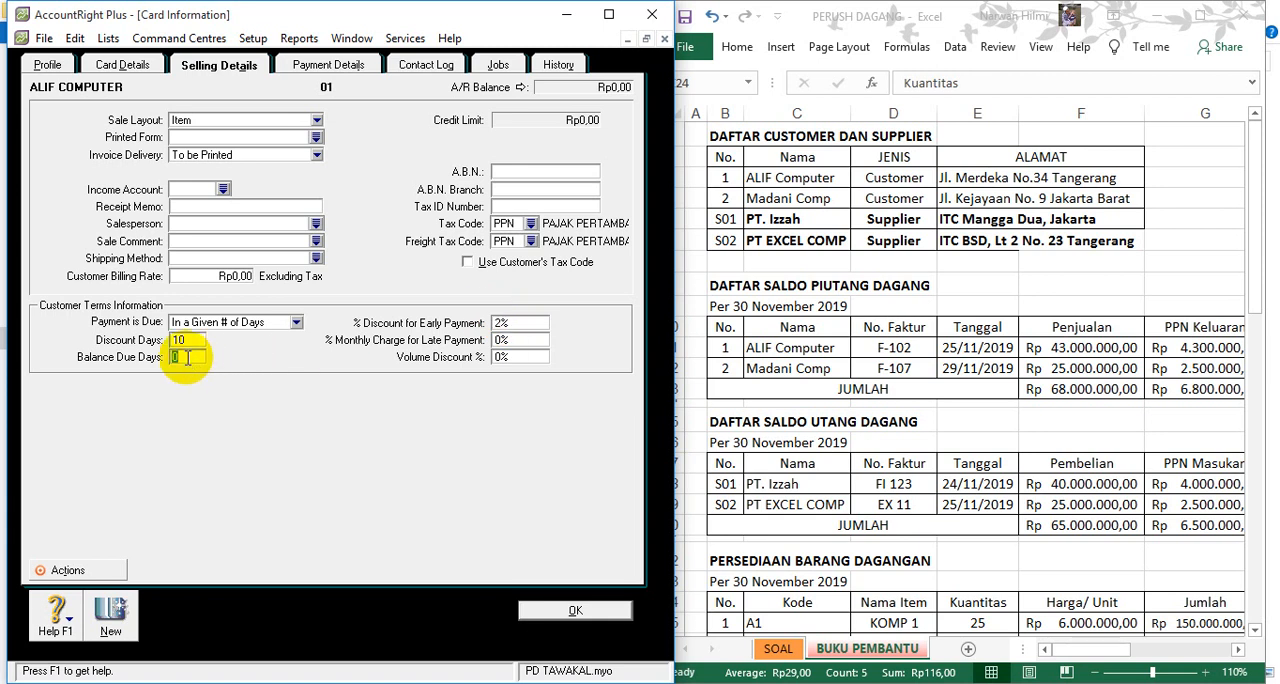
{"action": "type", "text": "30"}
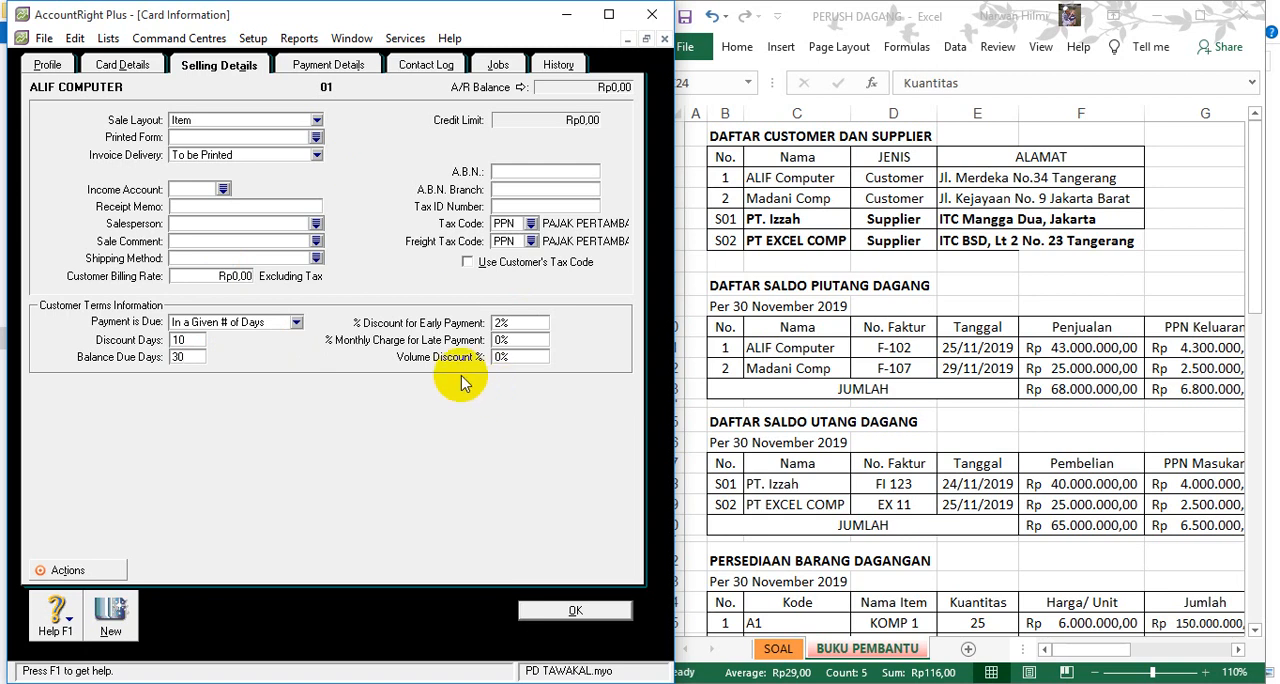
{"action": "left_click", "coordinate": [110, 617]}
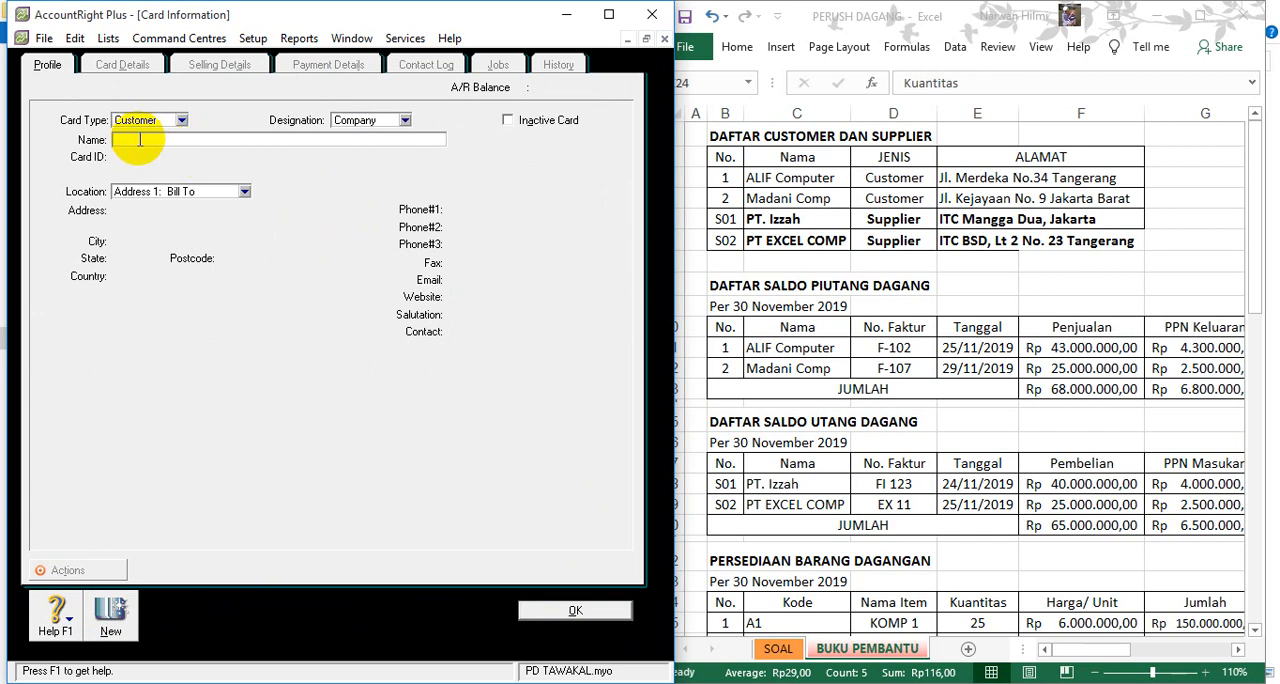
- Name the new customer card MADANI COMP and fill in its card ID
{"action": "type", "text": "MADANI COMP"}
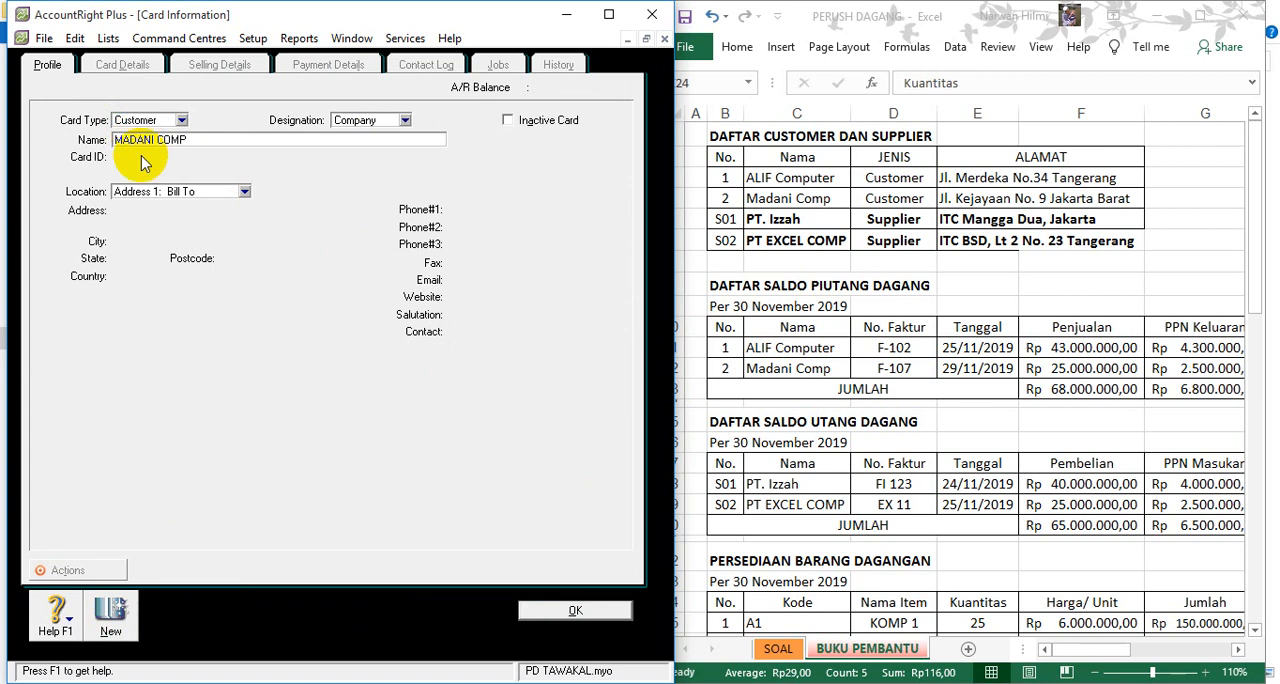
{"action": "left_click", "coordinate": [141, 157]}
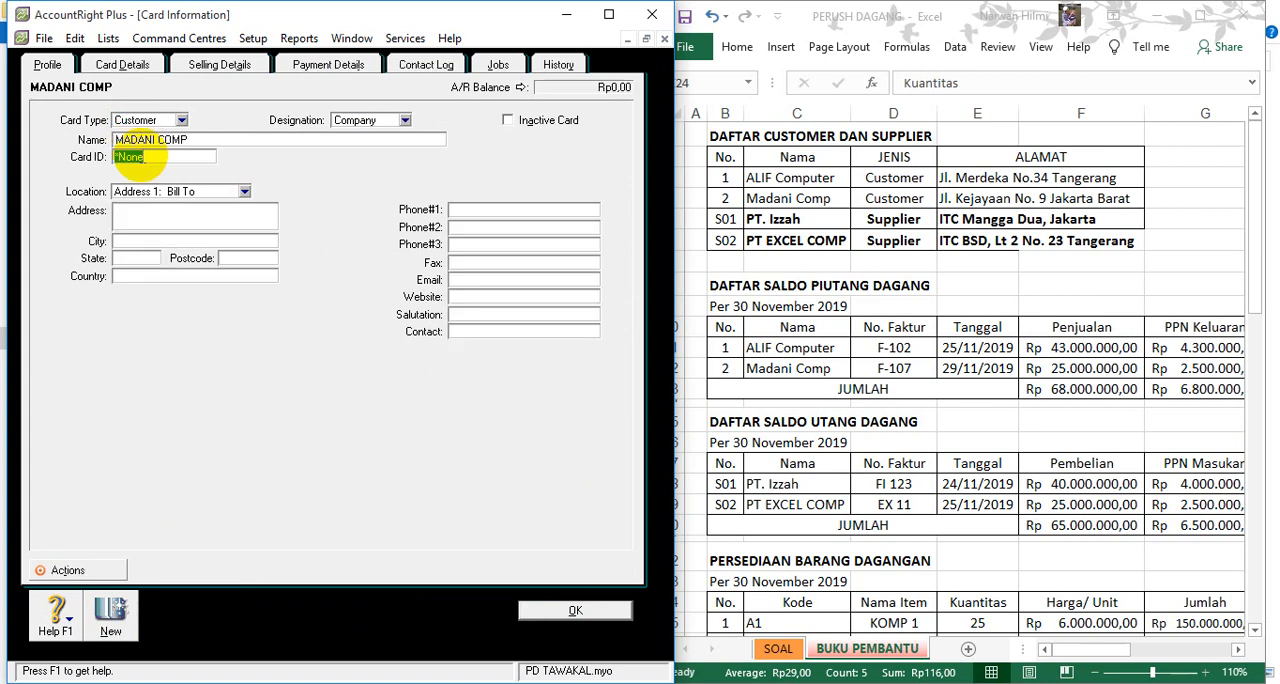
{"action": "type", "text": "02"}
- Set the sale layout in MADANI COMP's selling details to Item
{"action": "left_click", "coordinate": [228, 66]}
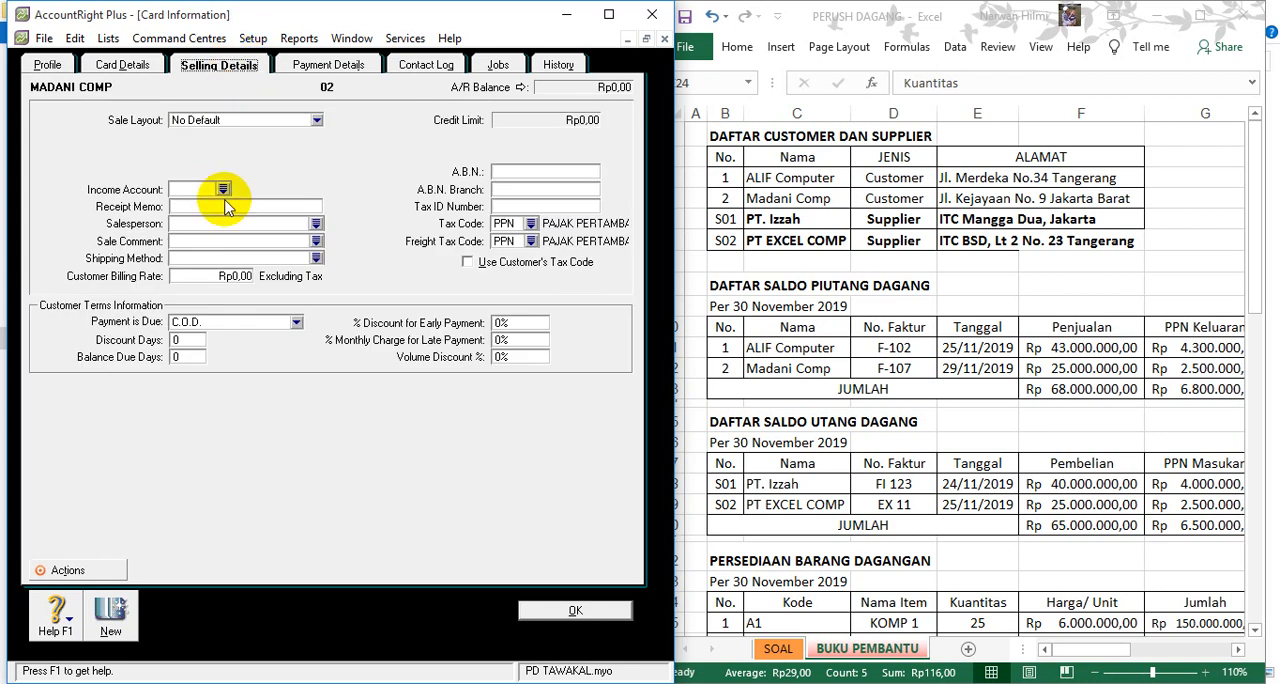
{"action": "left_click", "coordinate": [300, 120]}
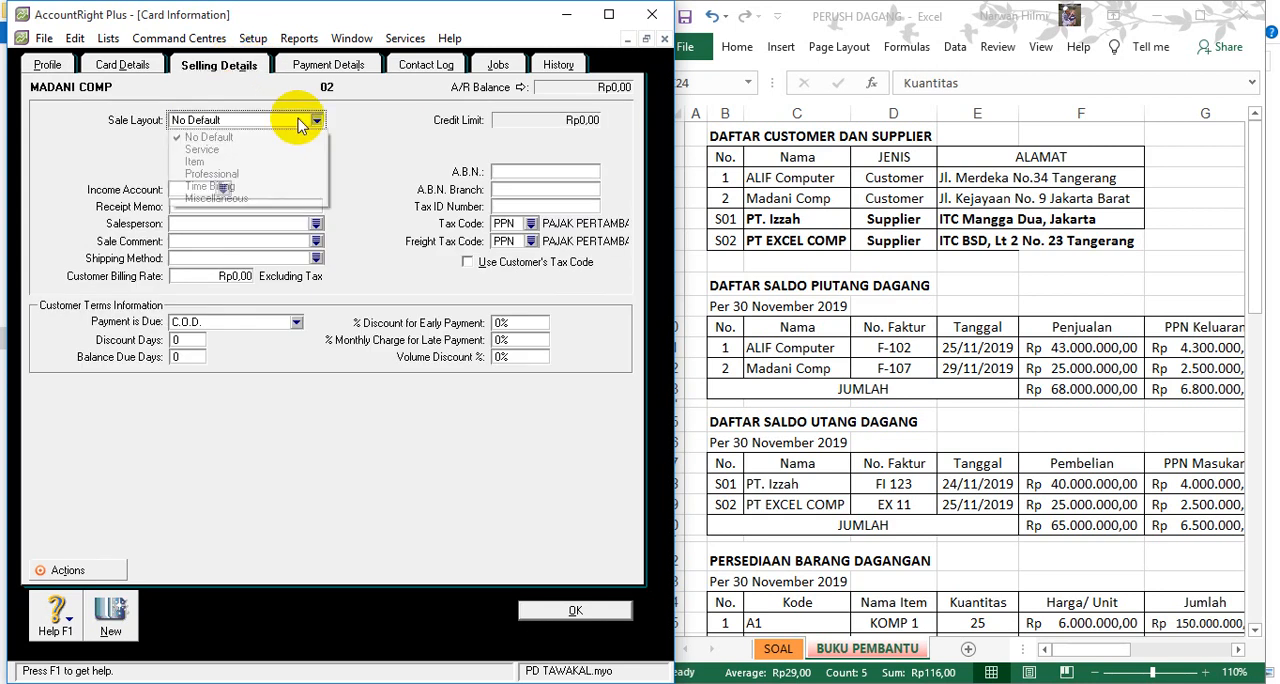
{"action": "left_click", "coordinate": [237, 163]}
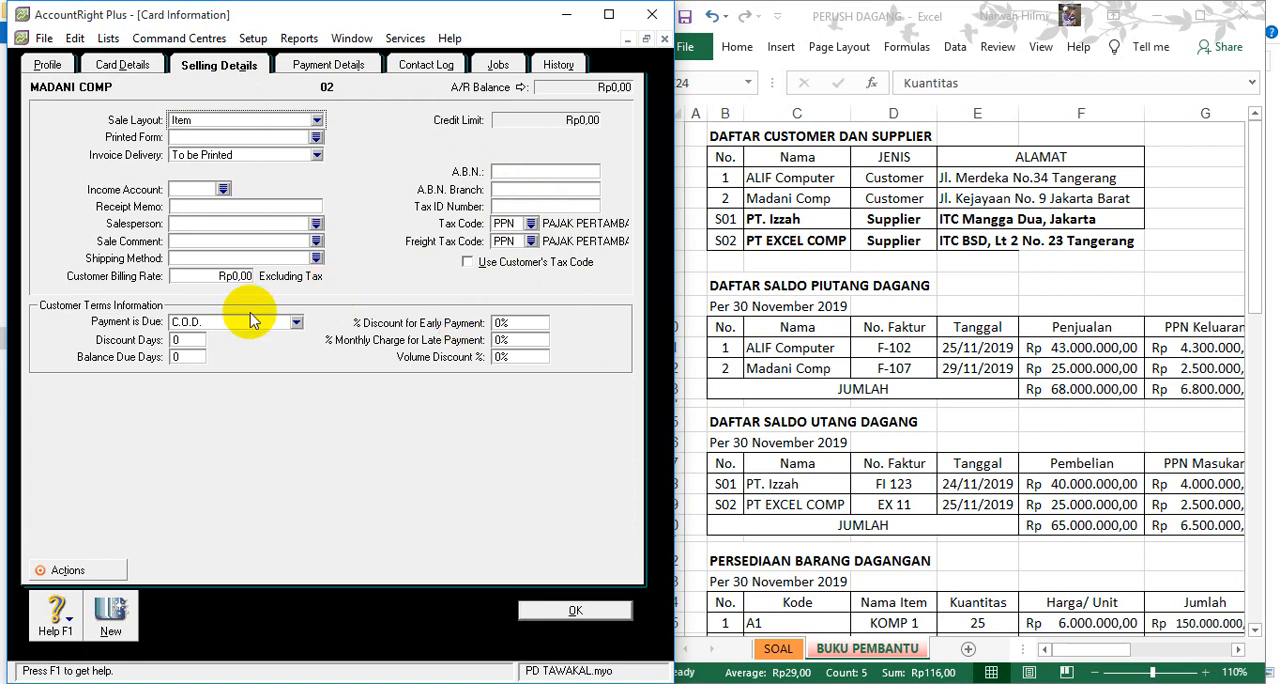
- Set MADANI COMP's payment due to In a Given # of Days, with 10 discount days, 2% early-payment discount and 30 balance due days, and save the card
{"action": "left_click", "coordinate": [292, 323]}
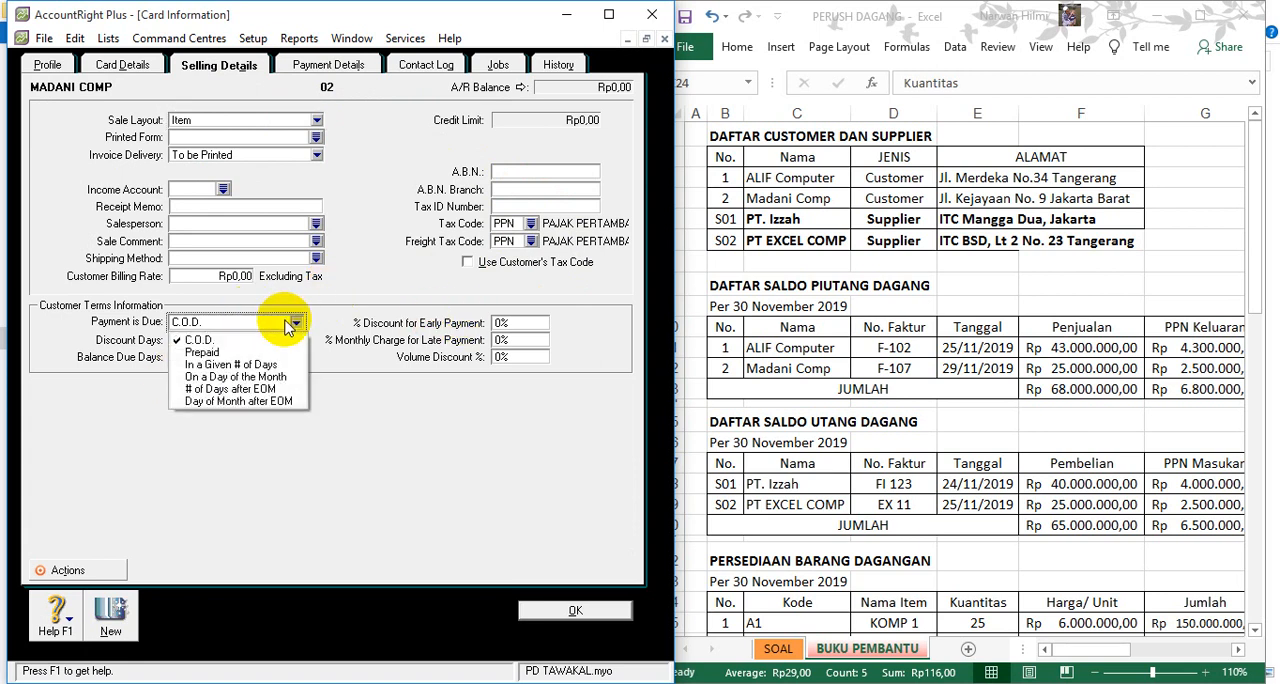
{"action": "left_click", "coordinate": [245, 365]}
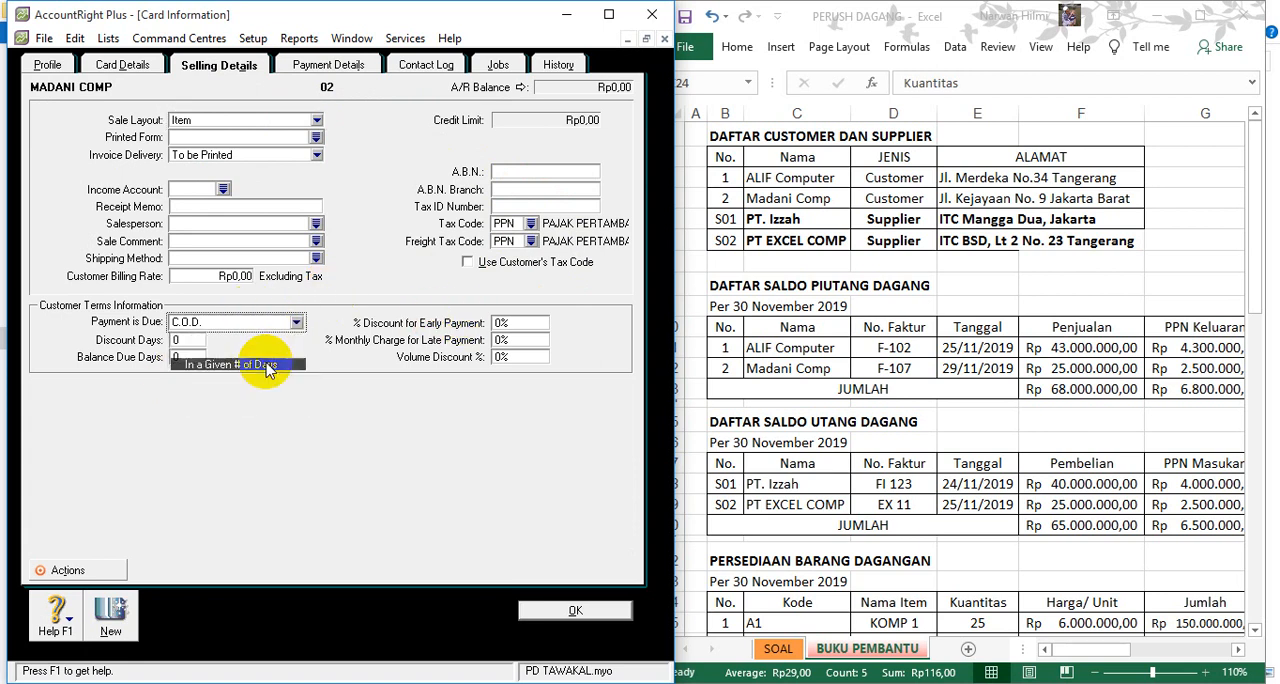
{"action": "left_click", "coordinate": [180, 340]}
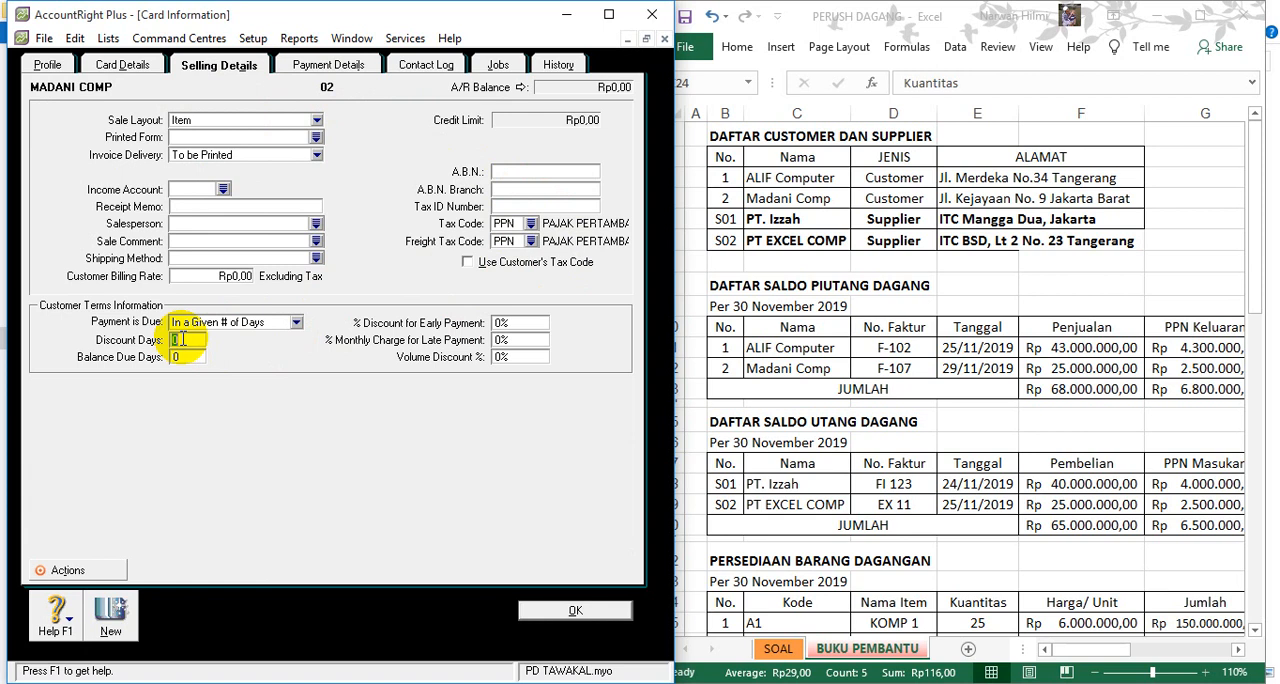
{"action": "type", "text": "10"}
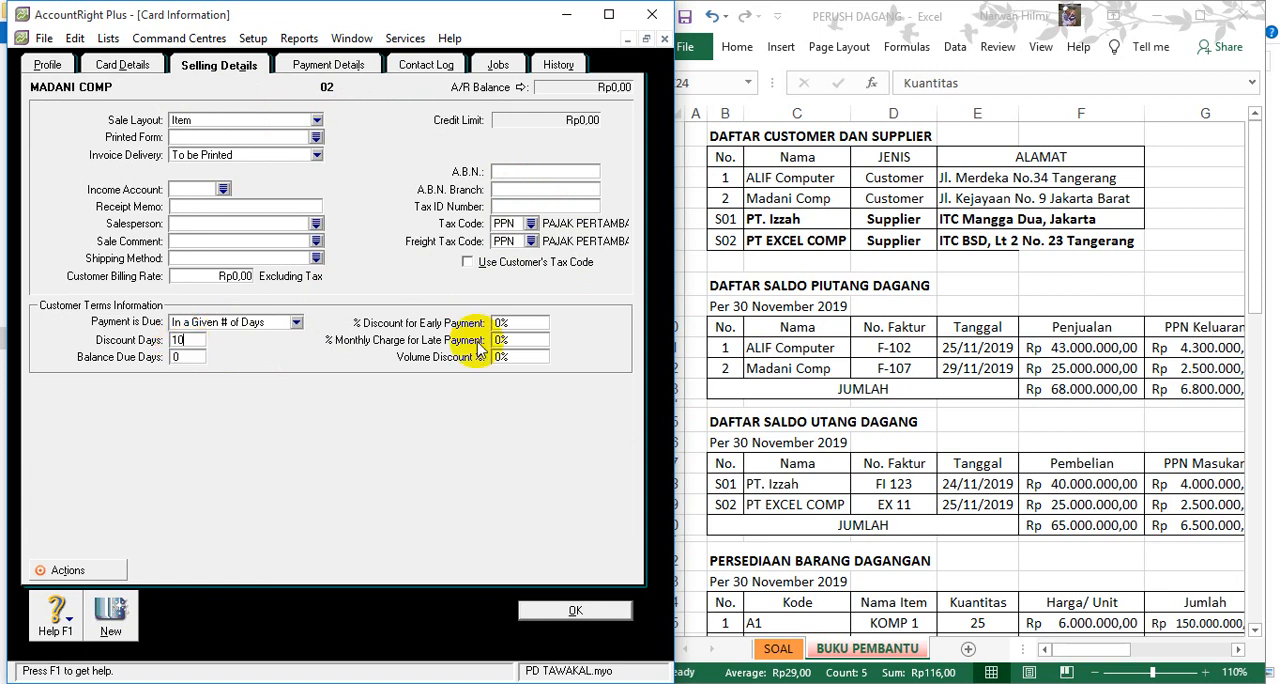
{"action": "left_click", "coordinate": [510, 322]}
{"action": "type", "text": "2"}
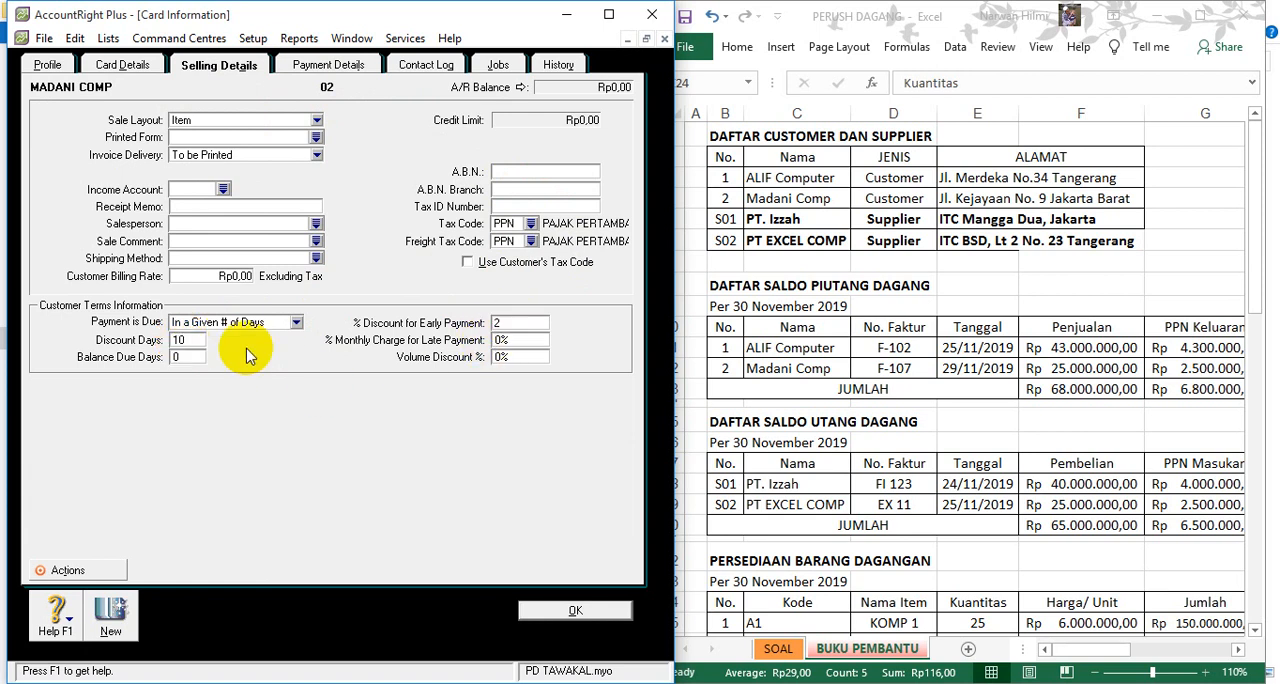
{"action": "left_click", "coordinate": [184, 358]}
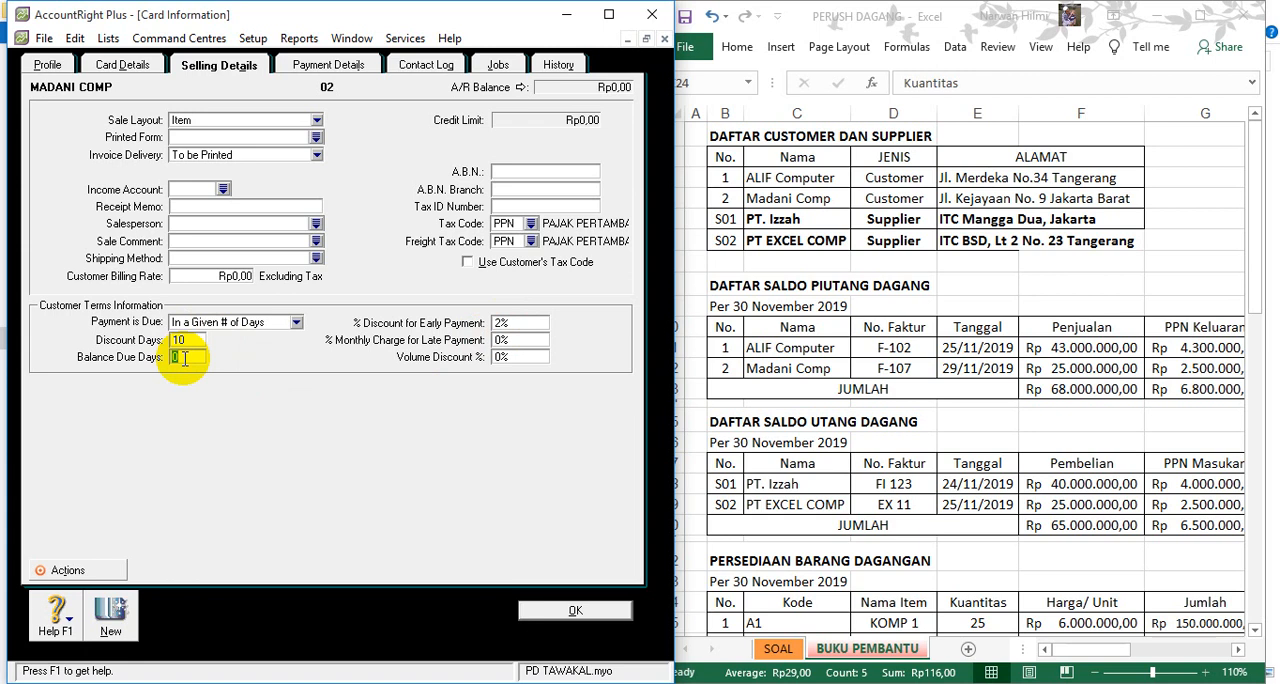
{"action": "type", "text": "30"}
{"action": "left_click", "coordinate": [575, 610]}
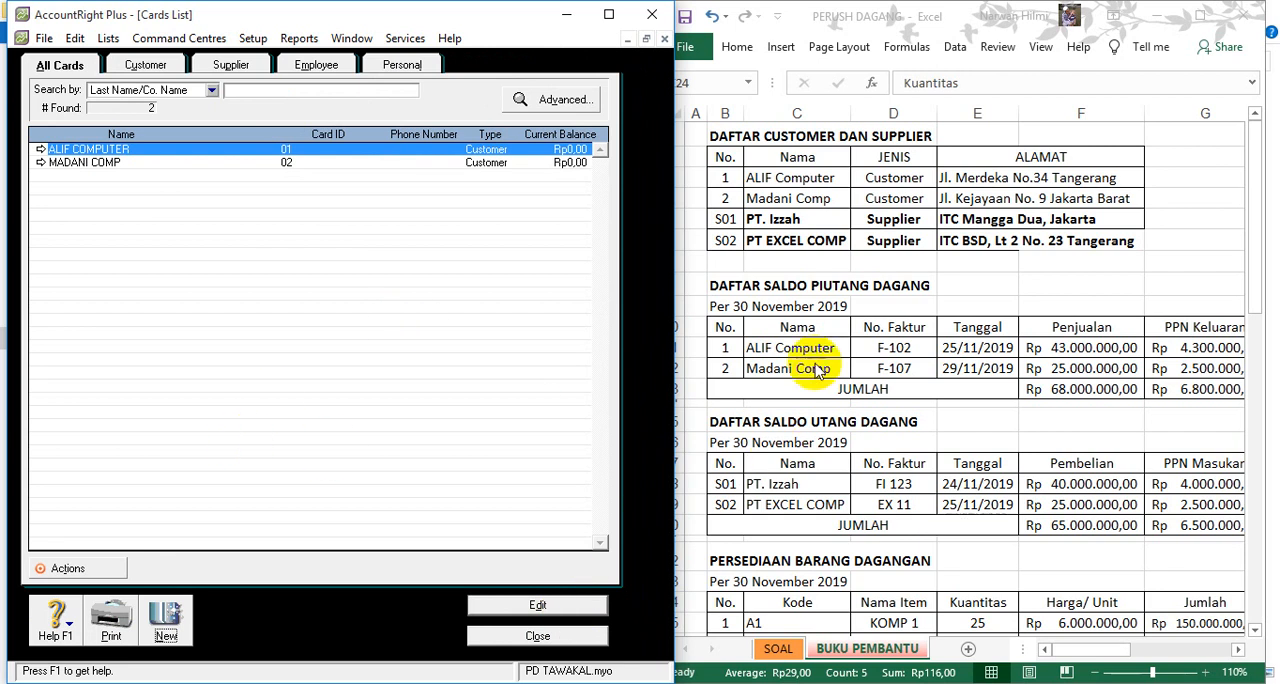
- Create a new card of type Supplier named PT IZZAH and enter its card ID from the Excel supplier list
{"action": "left_click", "coordinate": [165, 620]}
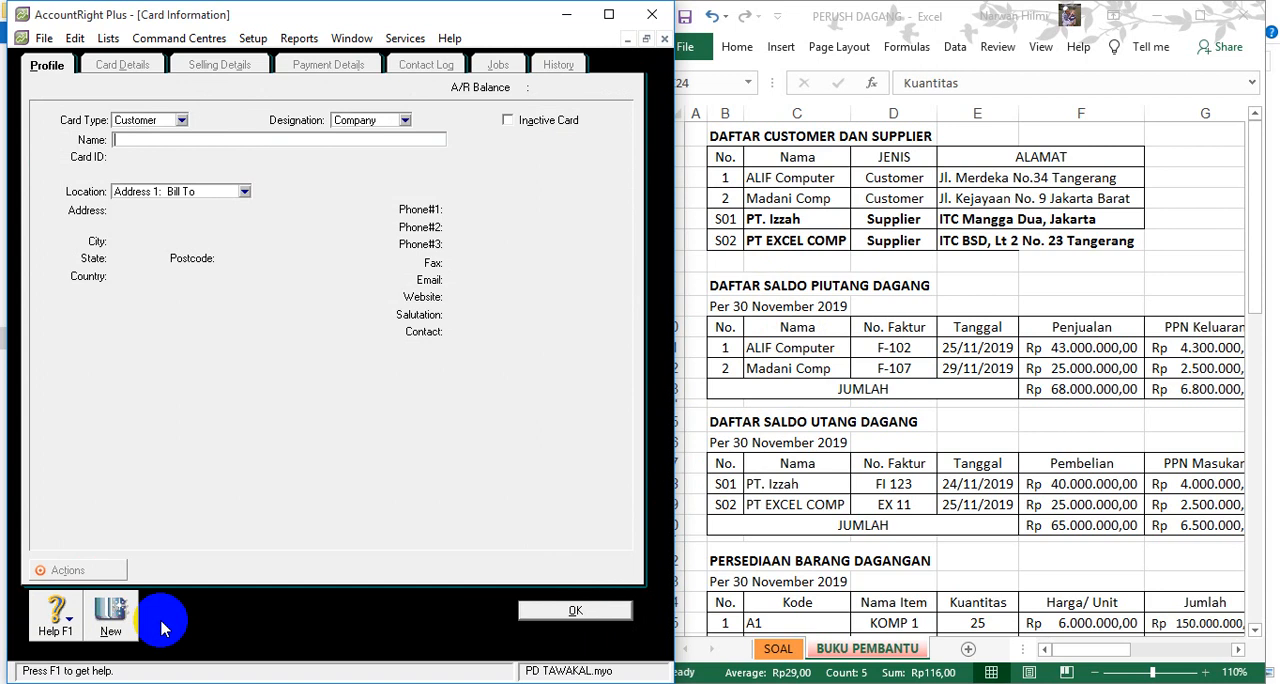
{"action": "left_click", "coordinate": [181, 120]}
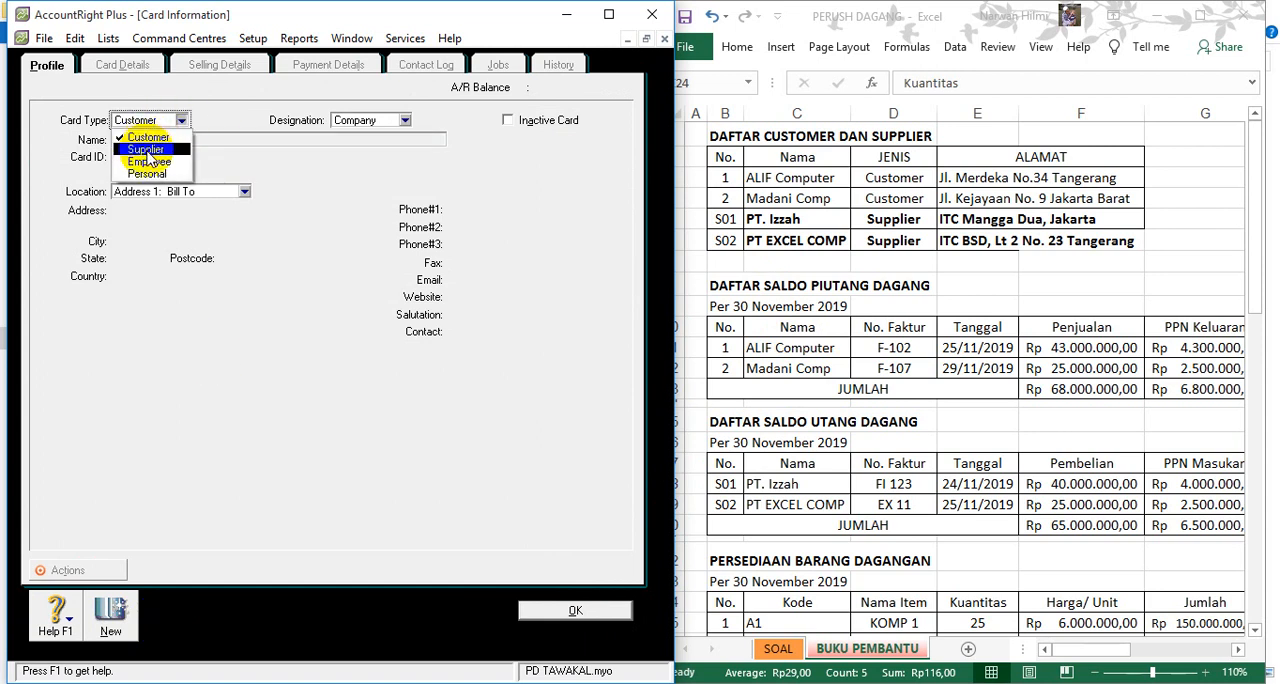
{"action": "left_click", "coordinate": [145, 149]}
{"action": "left_click", "coordinate": [162, 138]}
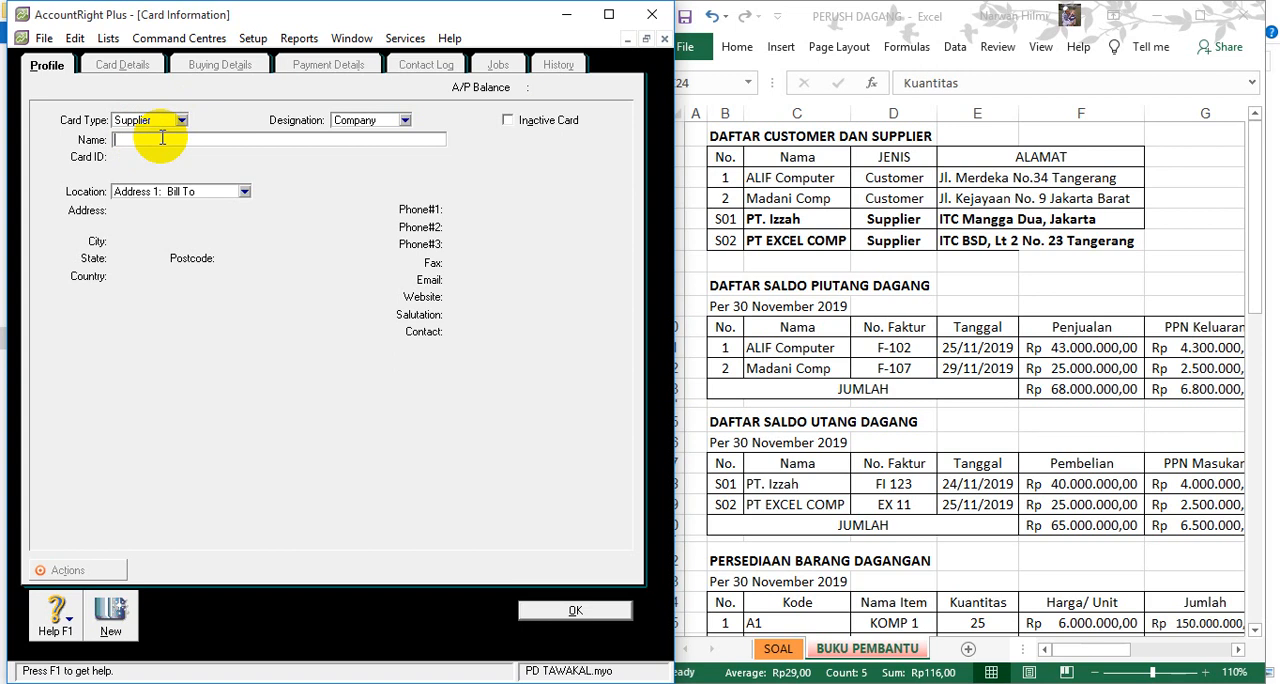
{"action": "type", "text": "PT Izz"}
{"action": "key", "text": "Tab"}
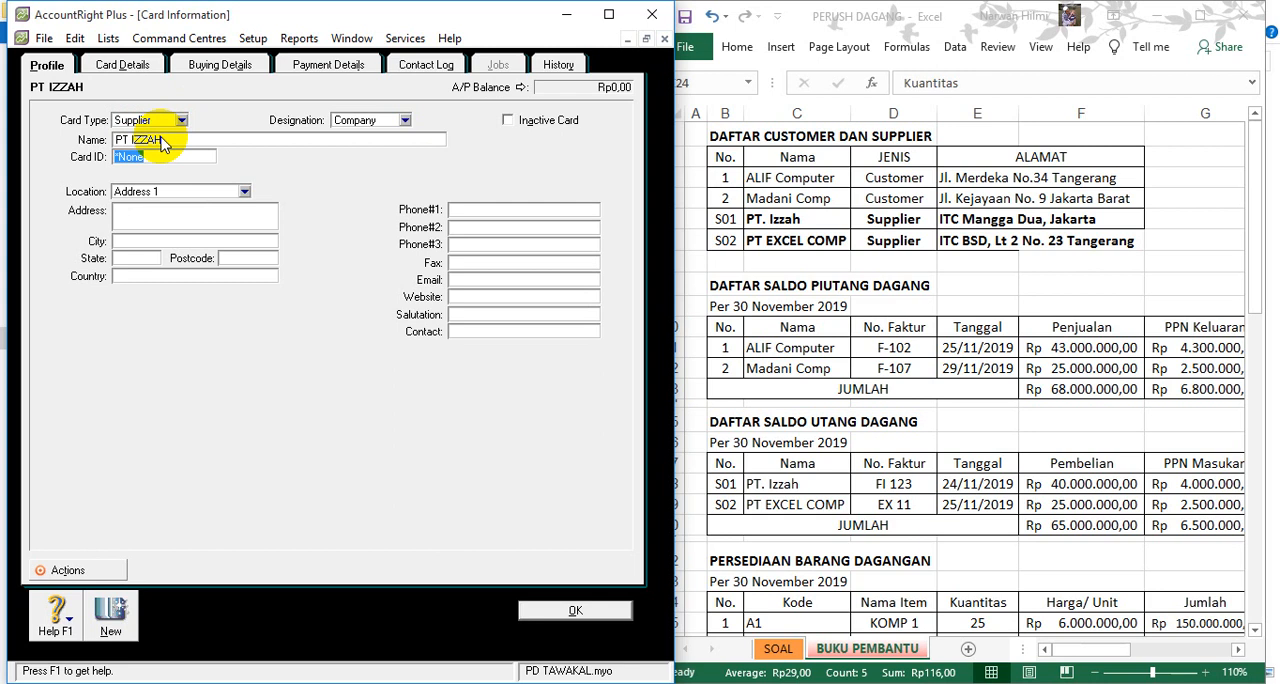
{"action": "type", "text": "S01"}
- Copy PT. Izzah's address from Excel's BUKU PEMBANTU sheet into the Address field of the PT IZZAH supplier card
{"action": "left_click", "coordinate": [175, 215]}
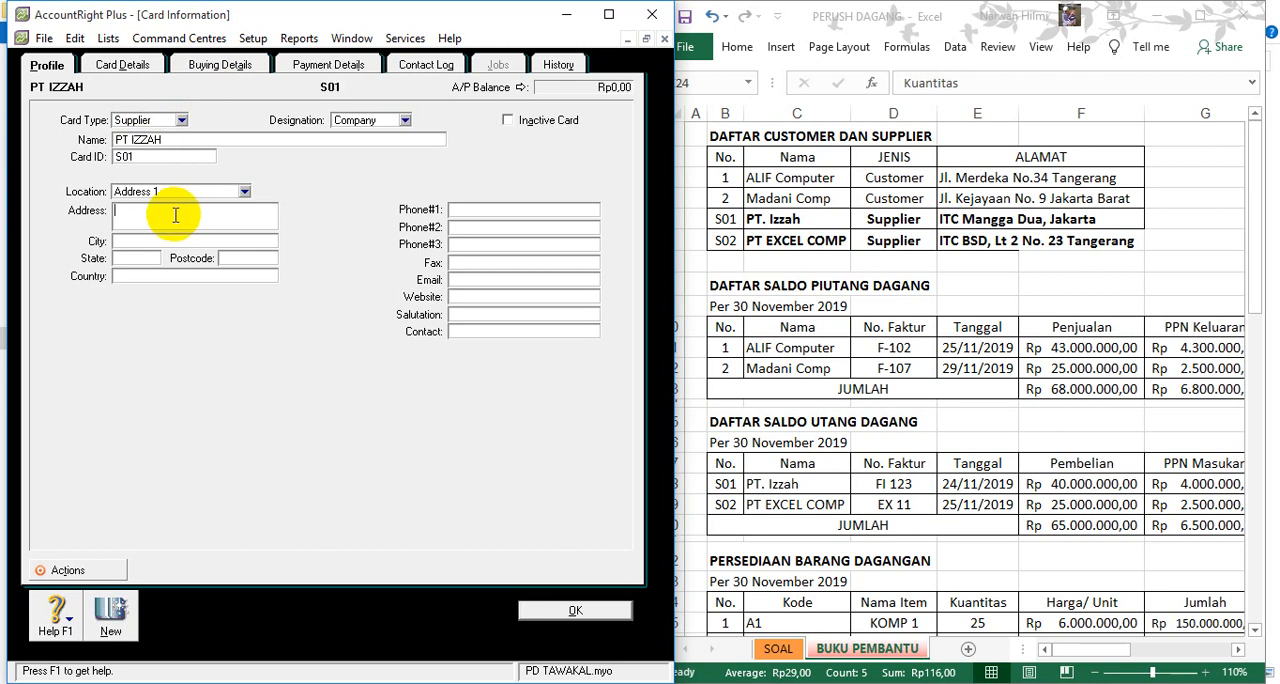
{"action": "left_click", "coordinate": [962, 219]}
{"action": "left_click", "coordinate": [962, 219]}
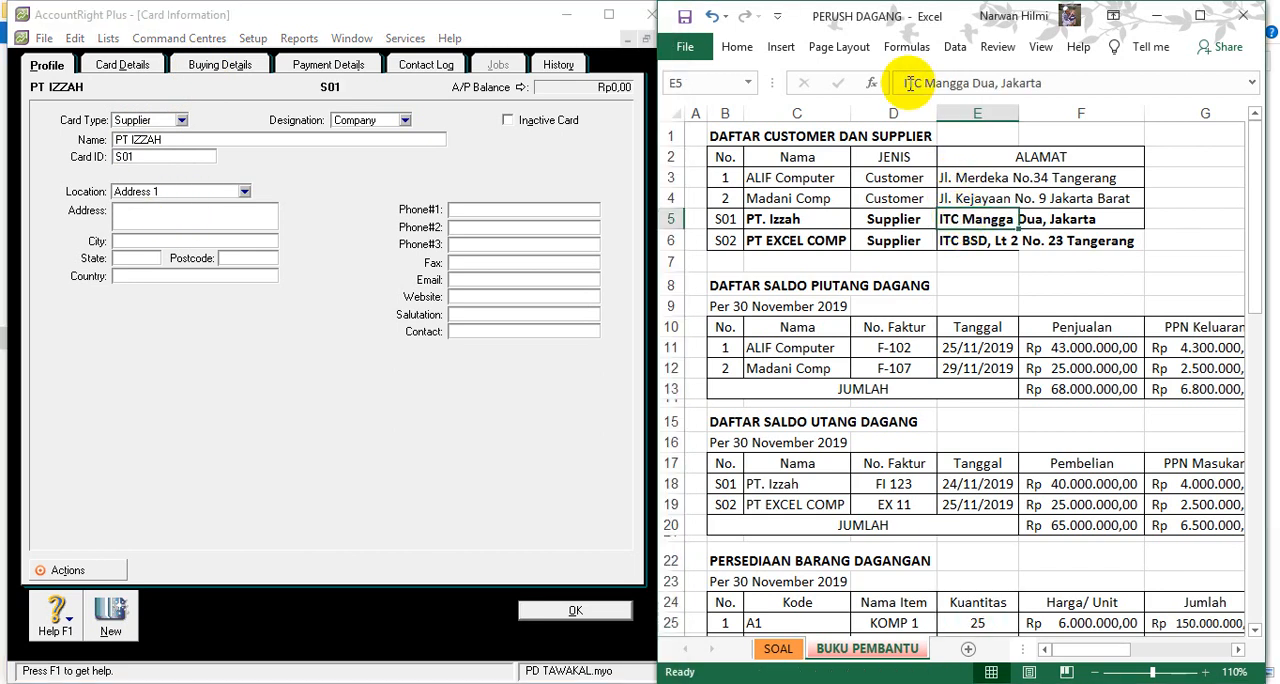
{"action": "left_click_drag", "start_coordinate": [903, 83], "coordinate": [1135, 80]}
{"action": "key", "text": "ctrl+c"}
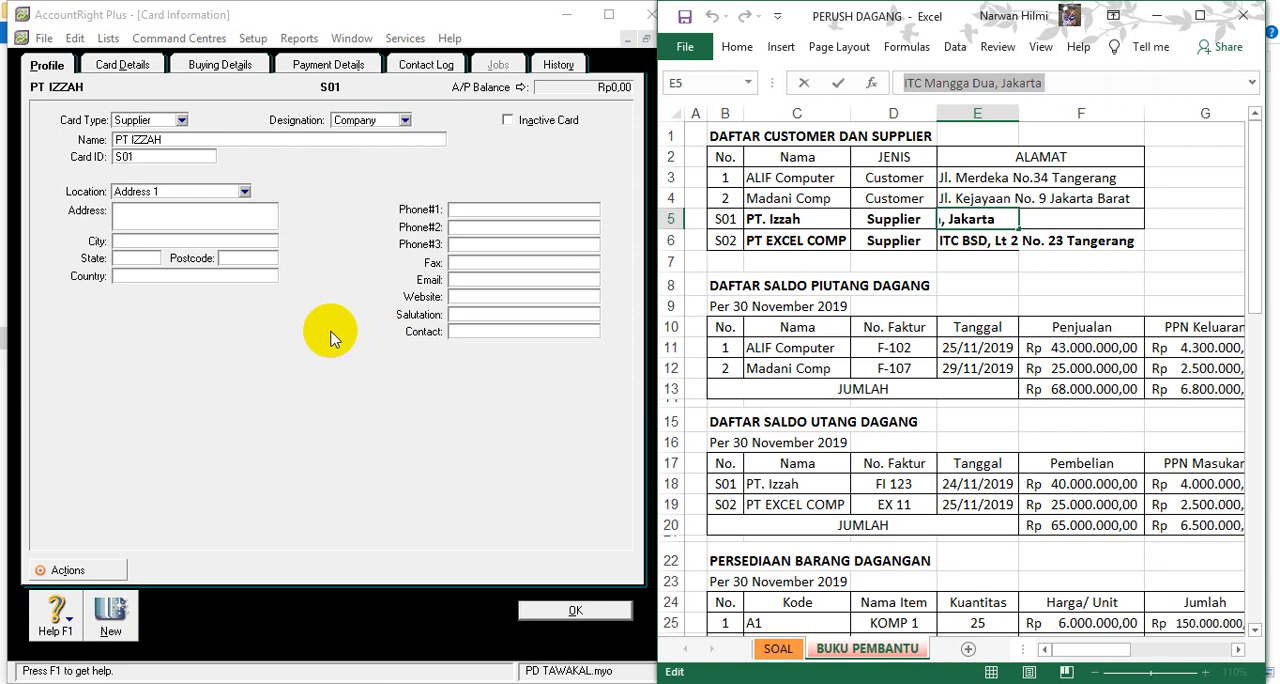
{"action": "left_click", "coordinate": [165, 210]}
{"action": "key", "text": "ctrl+v"}
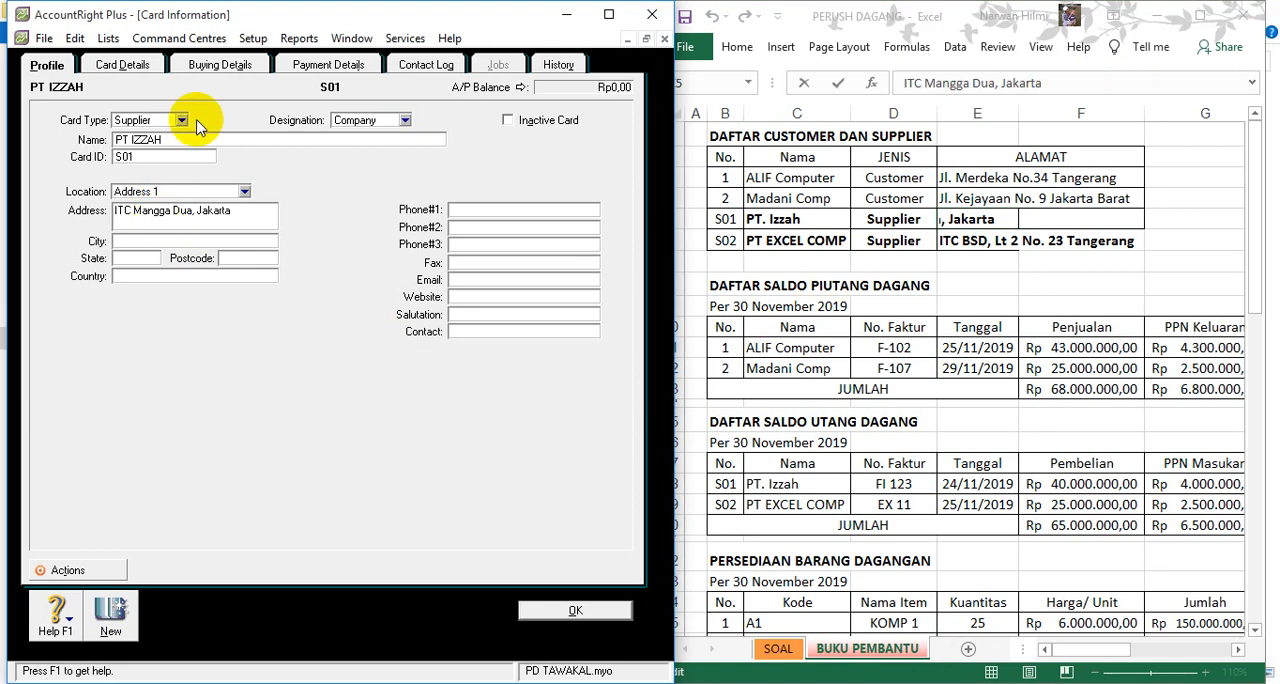
- Set the purchase layout in PT IZZAH's buying details to Item
{"action": "left_click", "coordinate": [224, 65]}
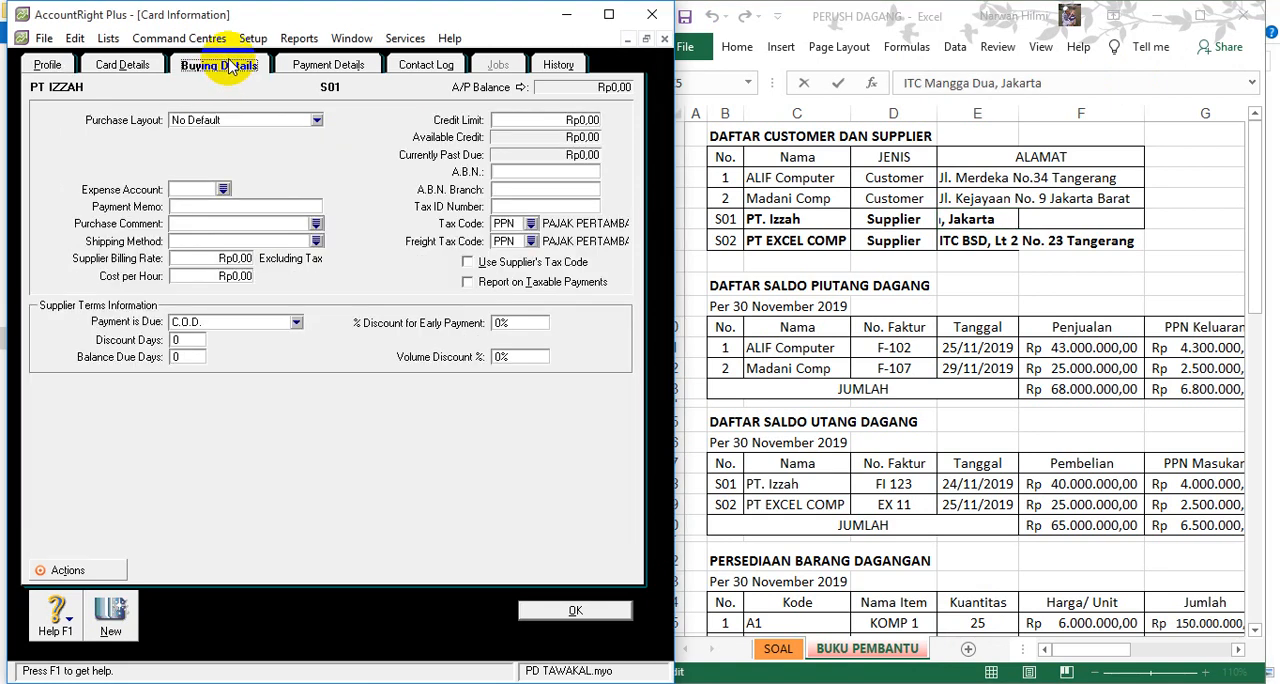
{"action": "left_click", "coordinate": [310, 120]}
{"action": "left_click", "coordinate": [243, 162]}
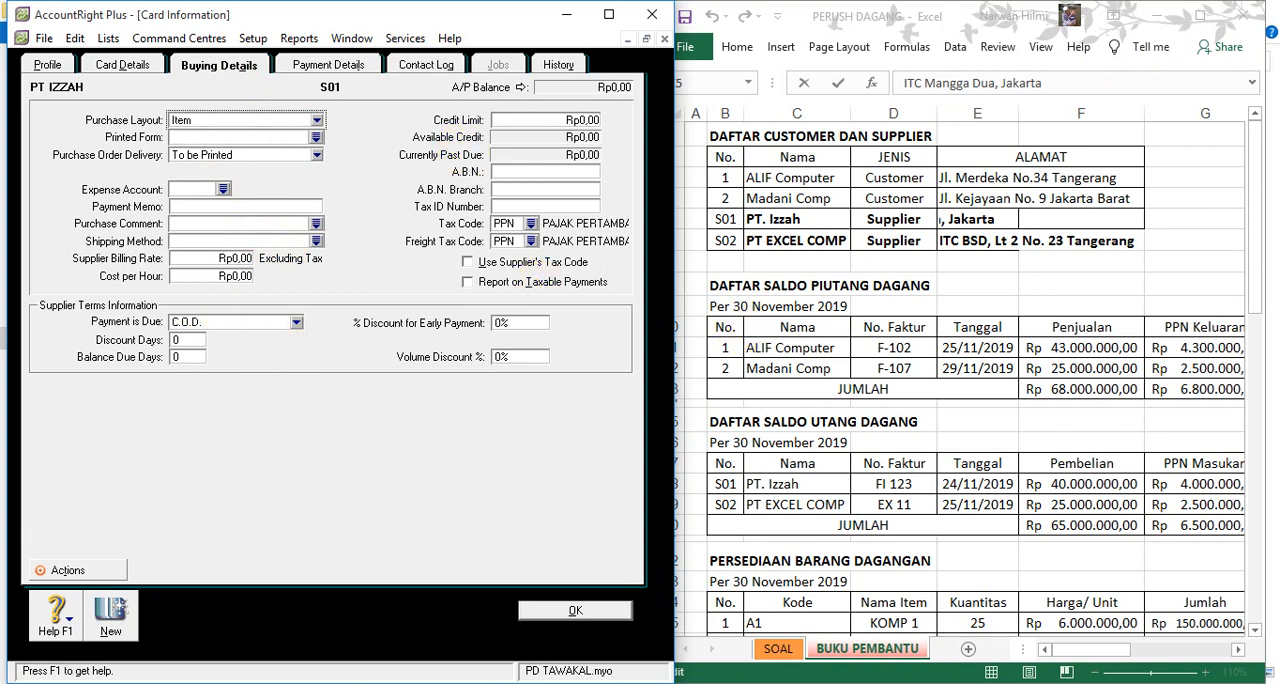
- Look up the purchase terms (Termin Pembelian) on Excel's SOAL sheet for PT IZZAH's supplier terms
{"action": "left_click", "coordinate": [772, 650]}
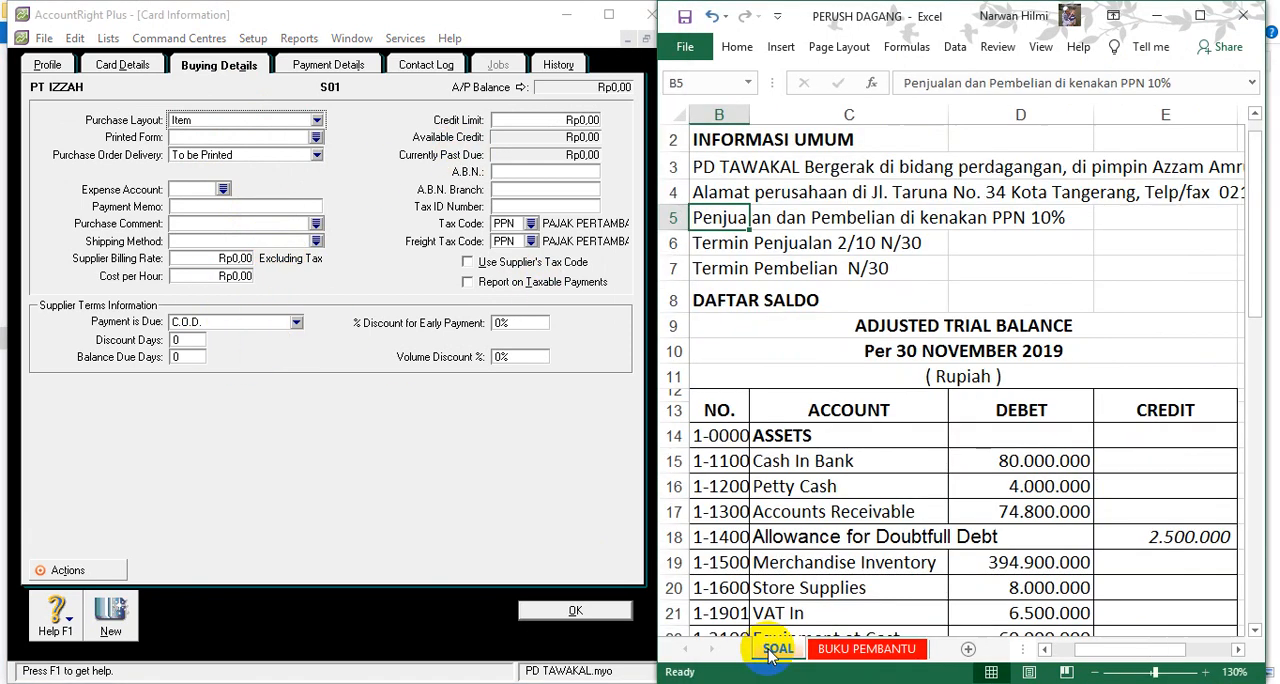
{"action": "left_click", "coordinate": [713, 268]}
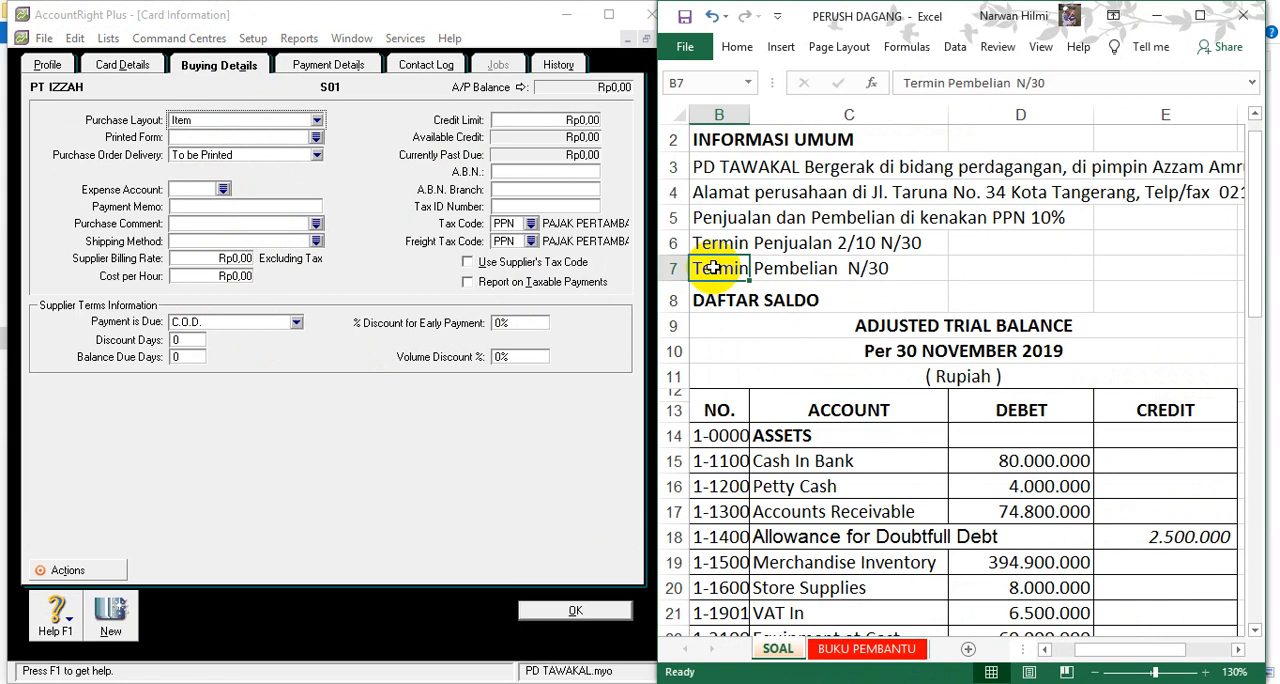
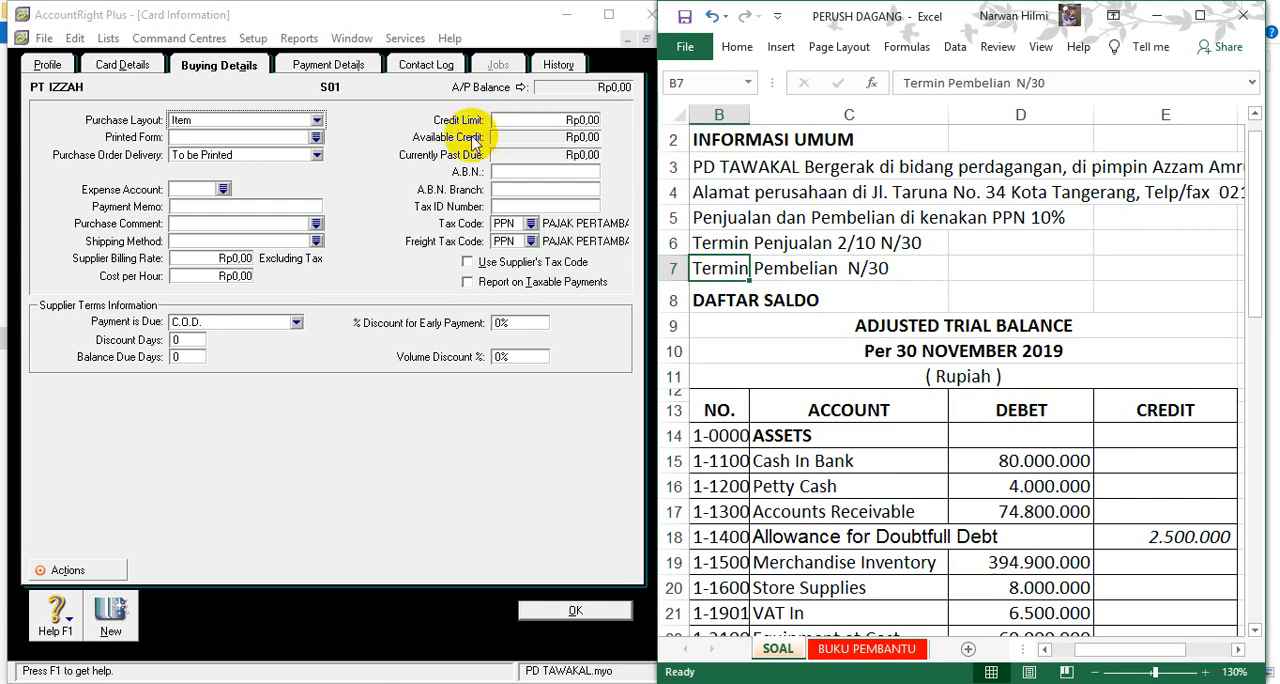
- Set PT IZZAH's supplier payment terms to In a Given # of Days with 30 balance due days
{"action": "left_click", "coordinate": [296, 323]}
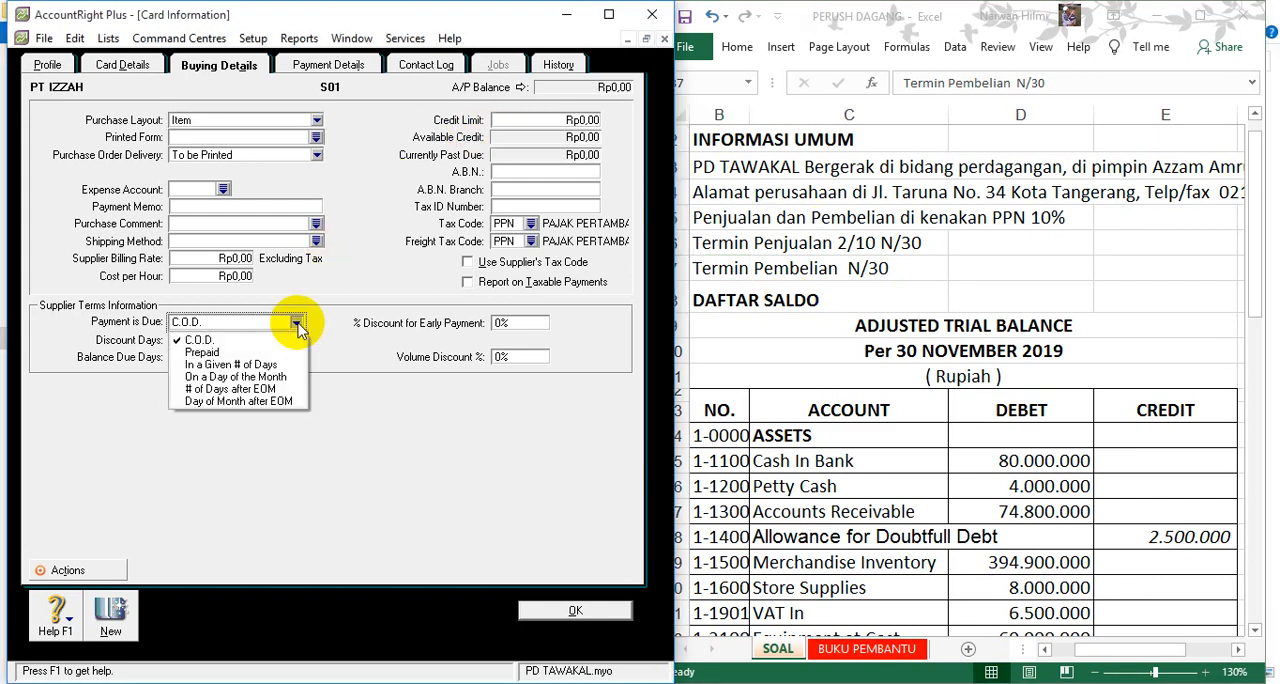
{"action": "left_click", "coordinate": [275, 366]}
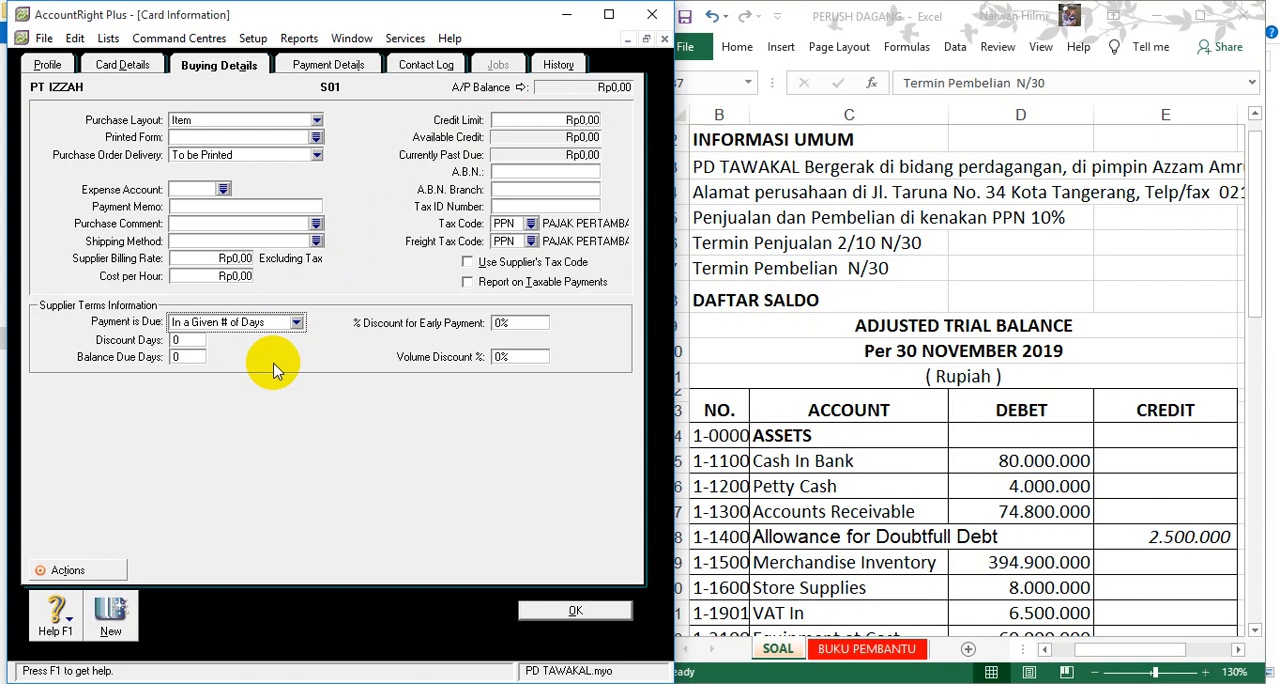
{"action": "left_click", "coordinate": [183, 358]}
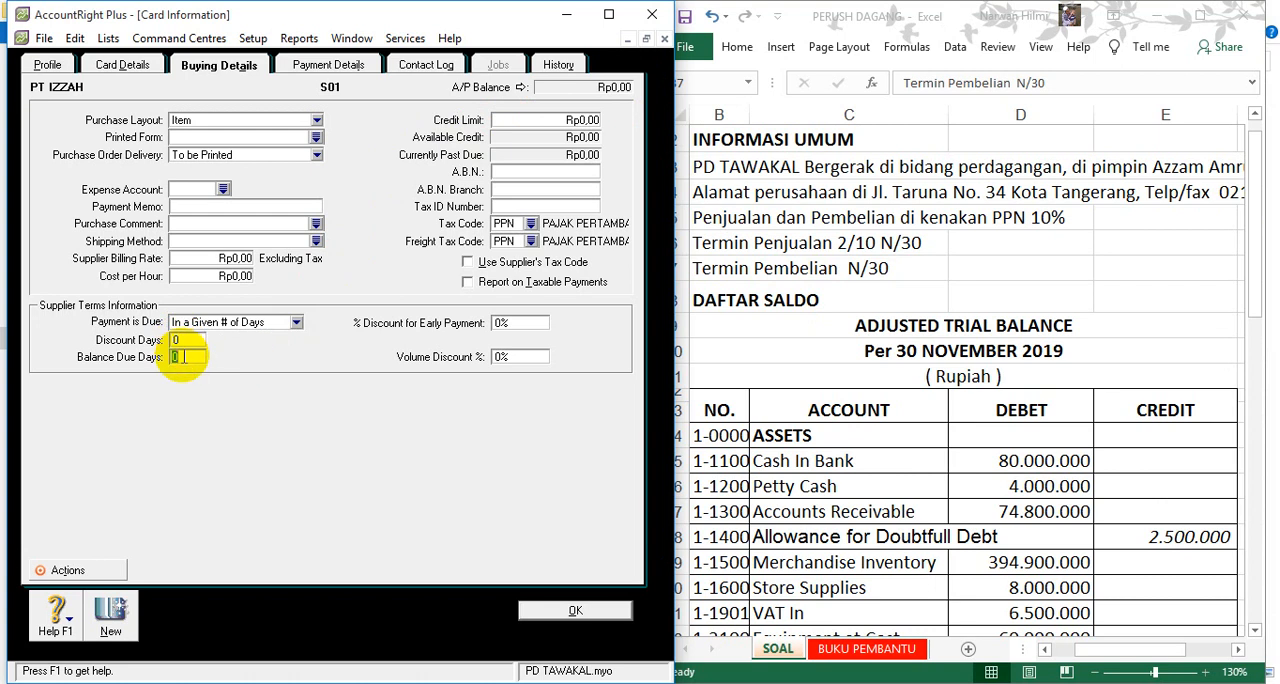
{"action": "type", "text": "30"}
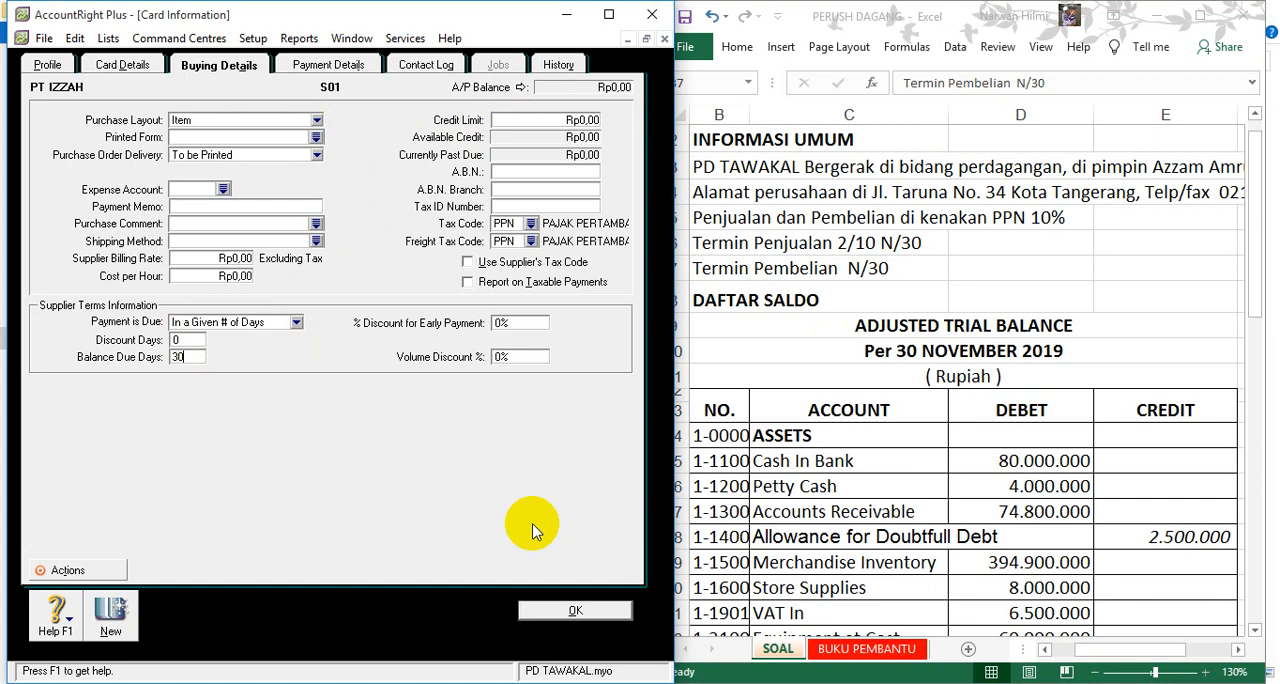
- Start a new card of type Supplier and bring up Excel's BUKU PEMBANTU sheet for the second supplier's details
{"action": "left_click", "coordinate": [117, 625]}
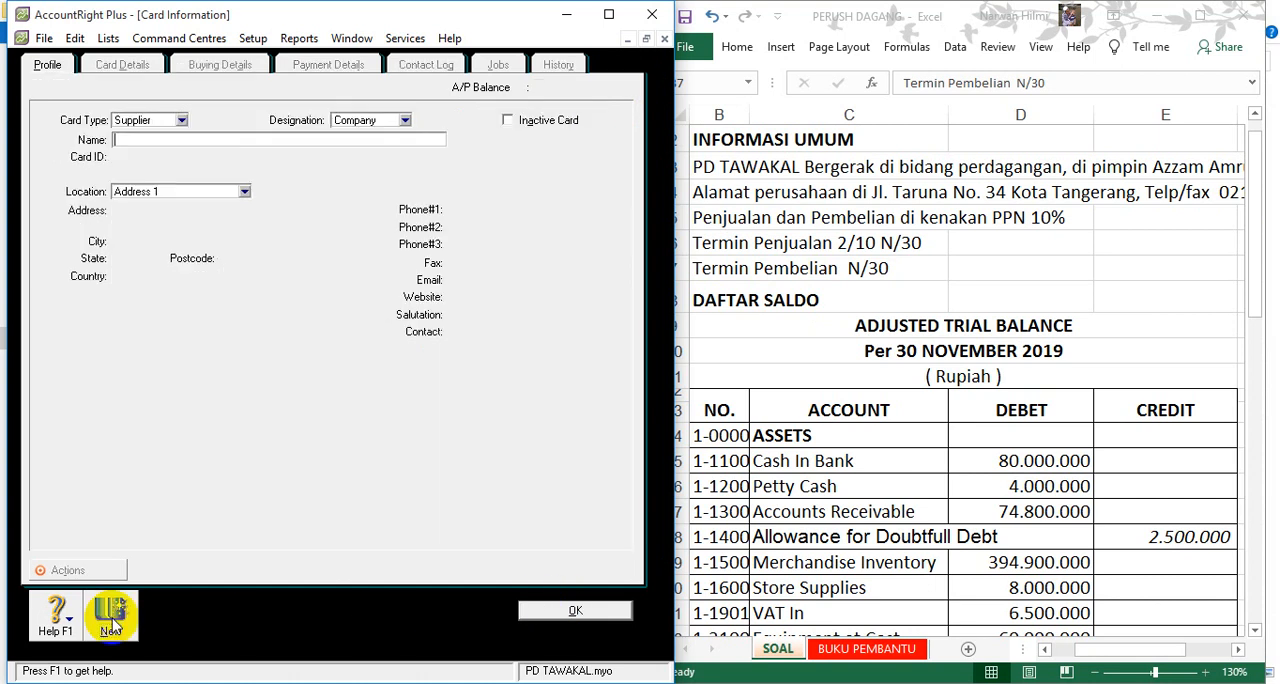
{"action": "left_click", "coordinate": [135, 120]}
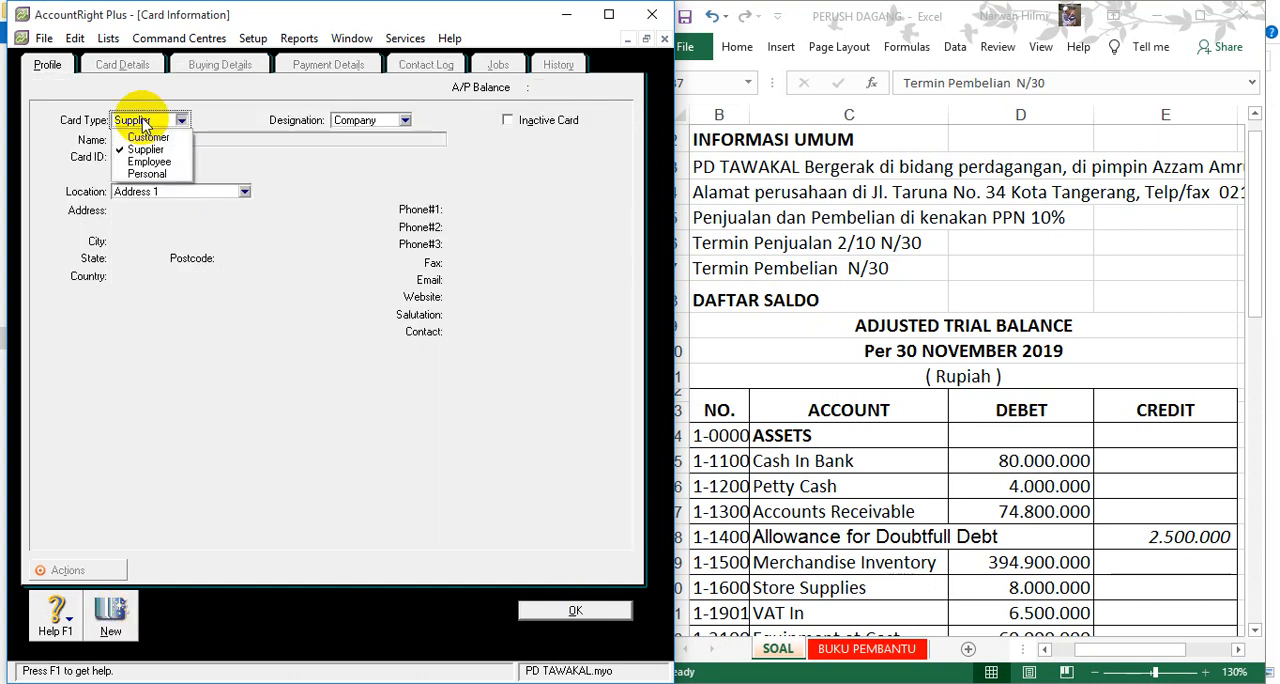
{"action": "left_click", "coordinate": [146, 150]}
{"action": "left_click", "coordinate": [137, 141]}
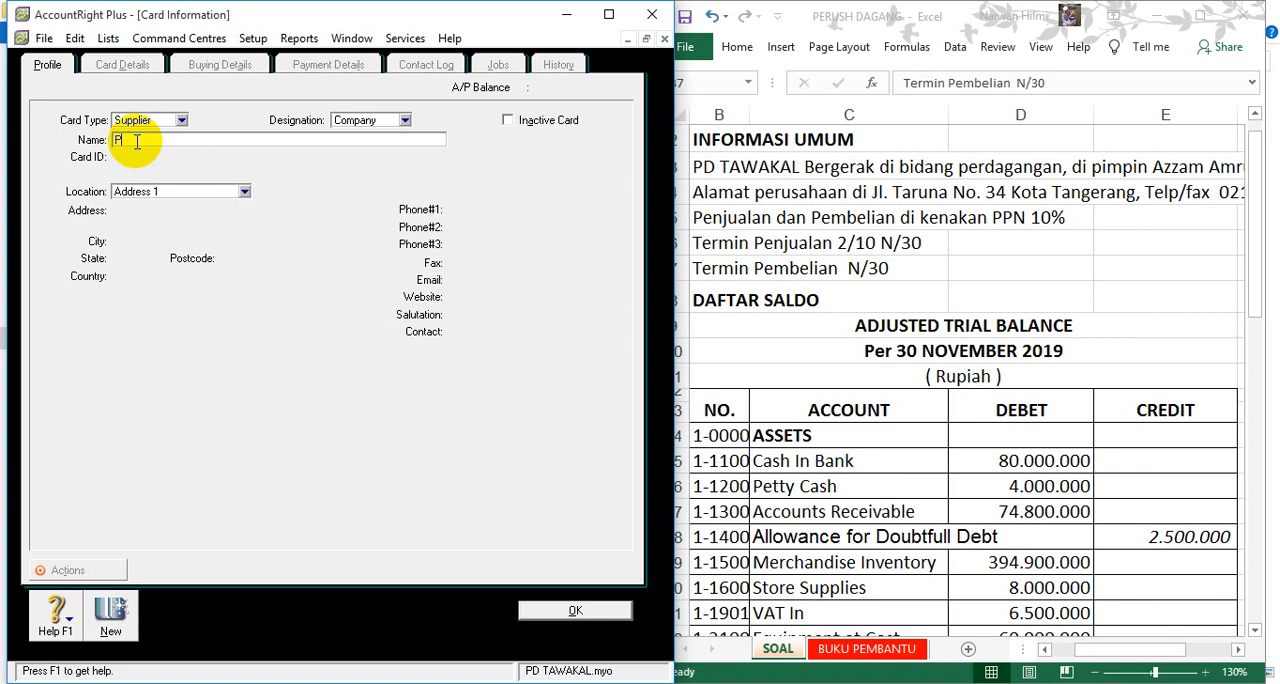
{"action": "left_click", "coordinate": [838, 652]}
{"action": "left_click", "coordinate": [847, 652]}
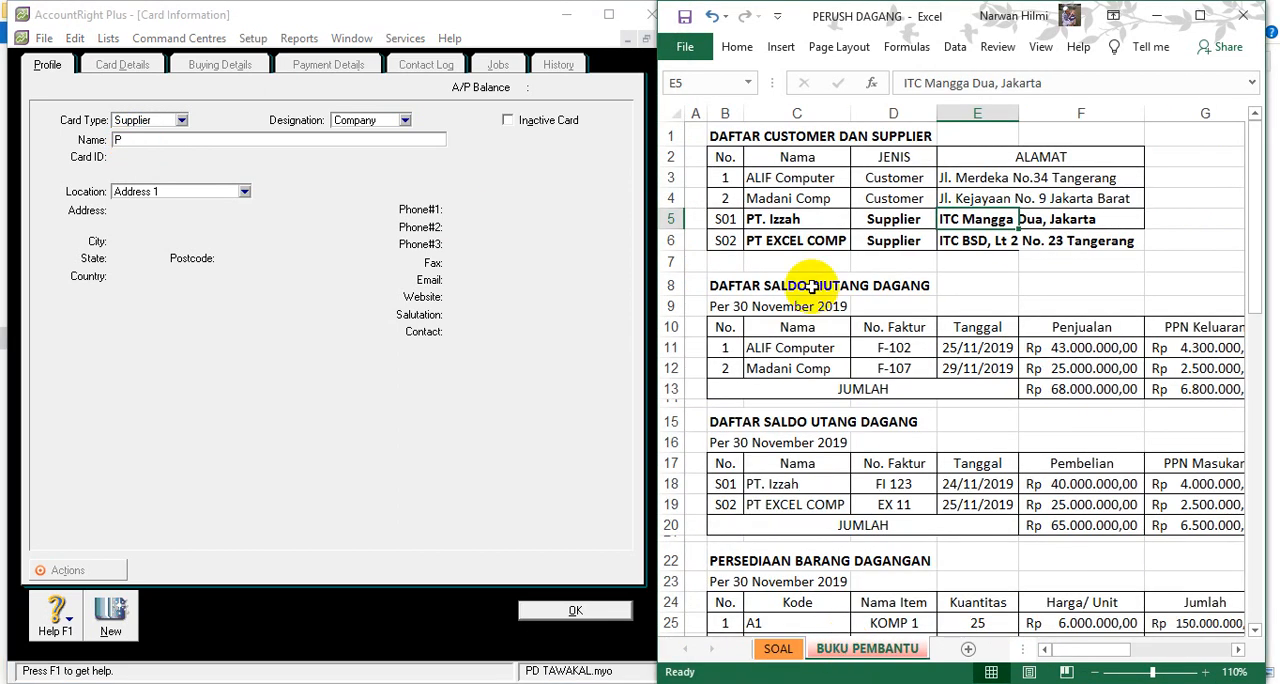
{"action": "type", "text": "T"}
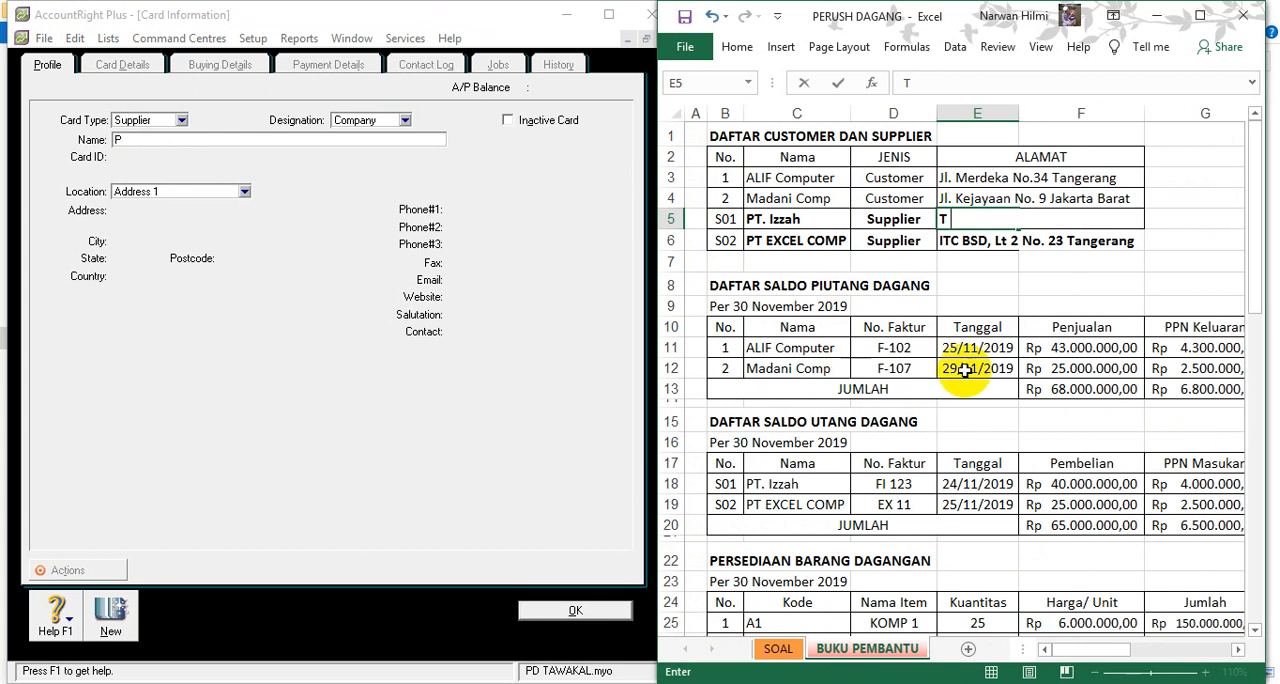
{"action": "left_click", "coordinate": [1125, 287]}
{"action": "left_click", "coordinate": [712, 18]}
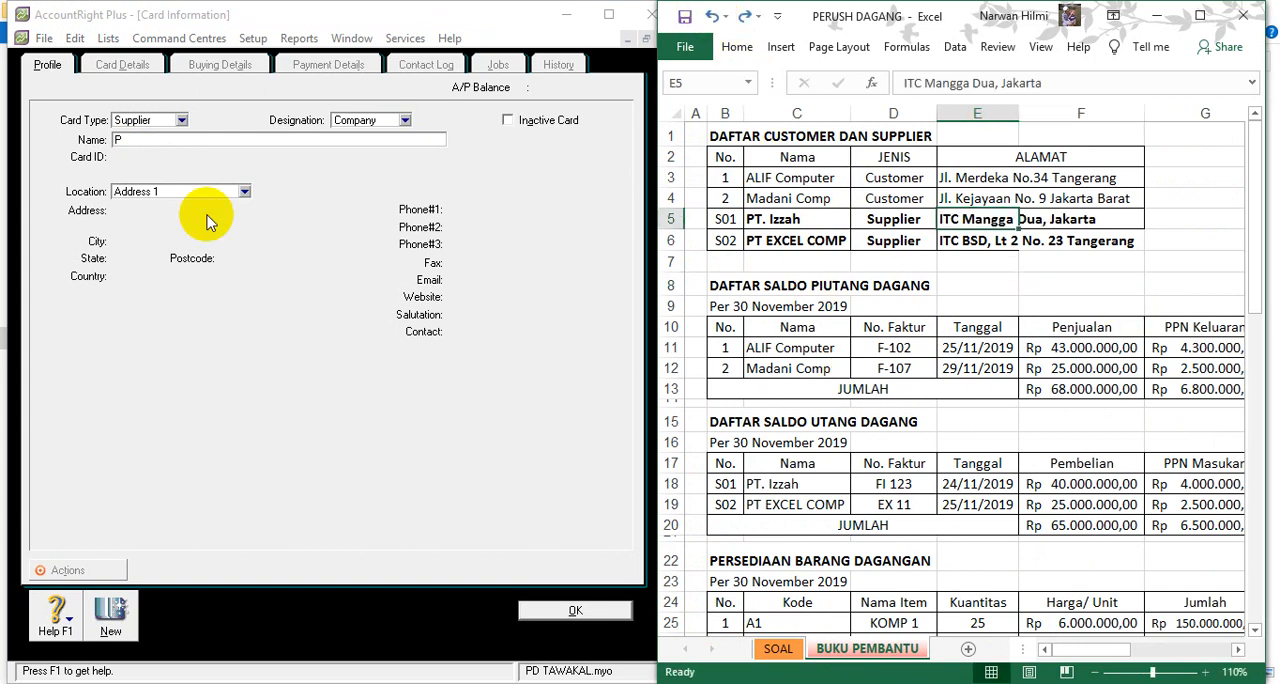
- Name the new supplier card PT EXCEL COMP and enter its card ID from the Excel supplier list
{"action": "left_click", "coordinate": [137, 140]}
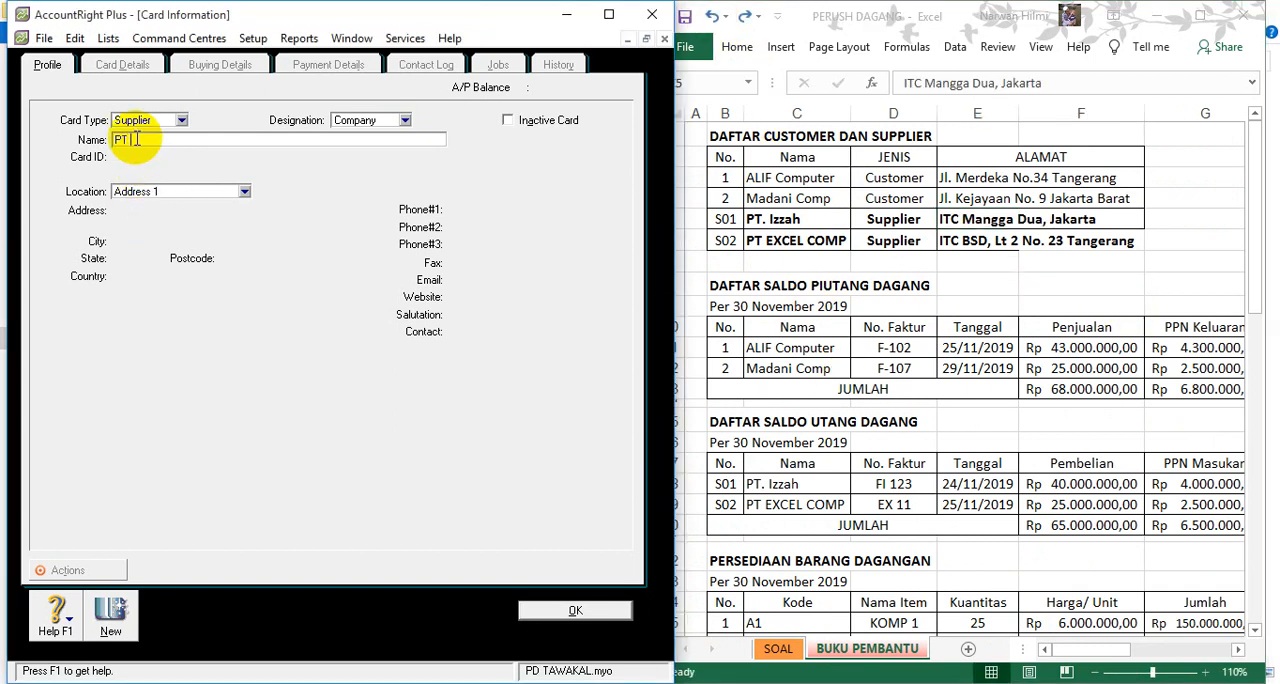
{"action": "type", "text": "PT EXCEL COMP"}
{"action": "key", "text": "Tab"}
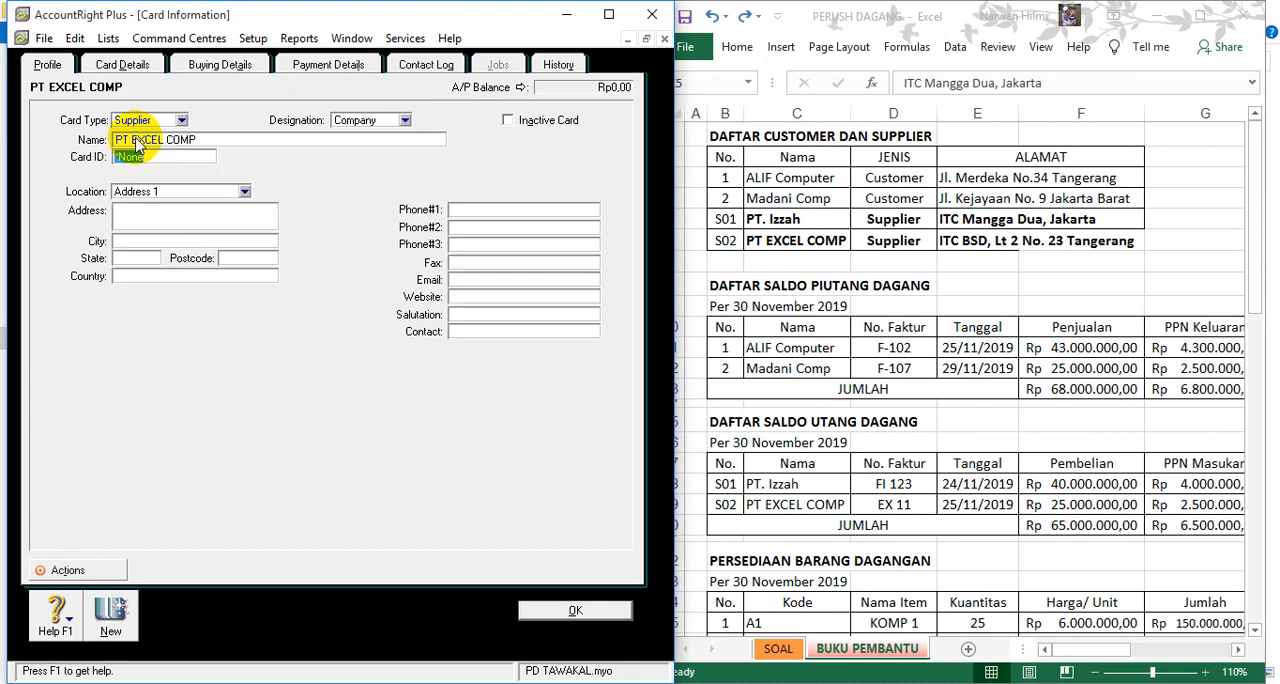
{"action": "type", "text": "S02"}
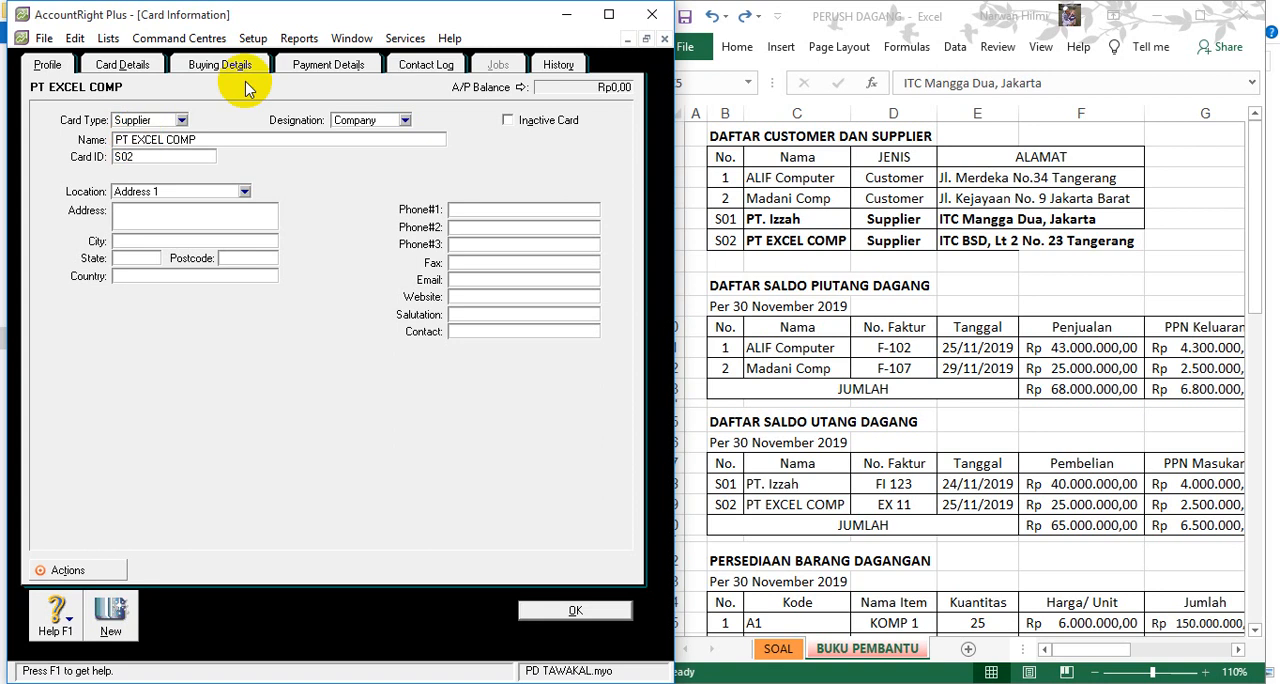
- Set PT EXCEL COMP's purchase layout to Item and its payment terms to In a Given # of Days with 30 balance due days
{"action": "left_click", "coordinate": [243, 65]}
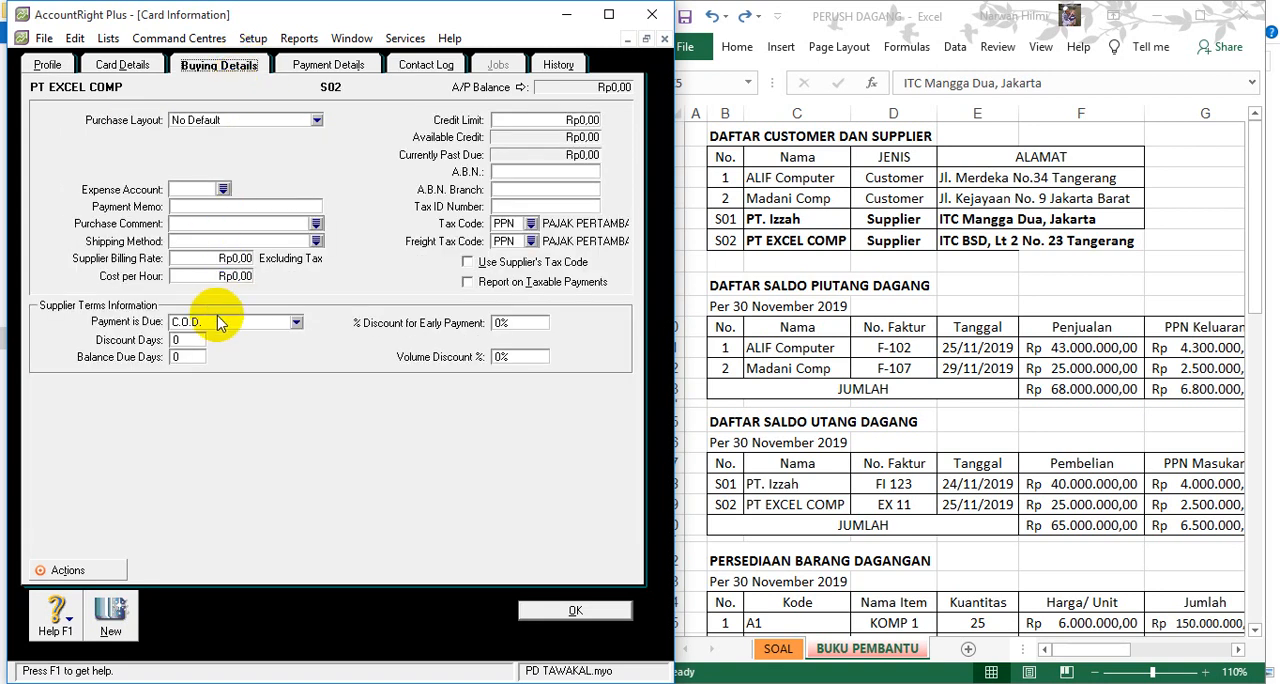
{"action": "left_click", "coordinate": [304, 120]}
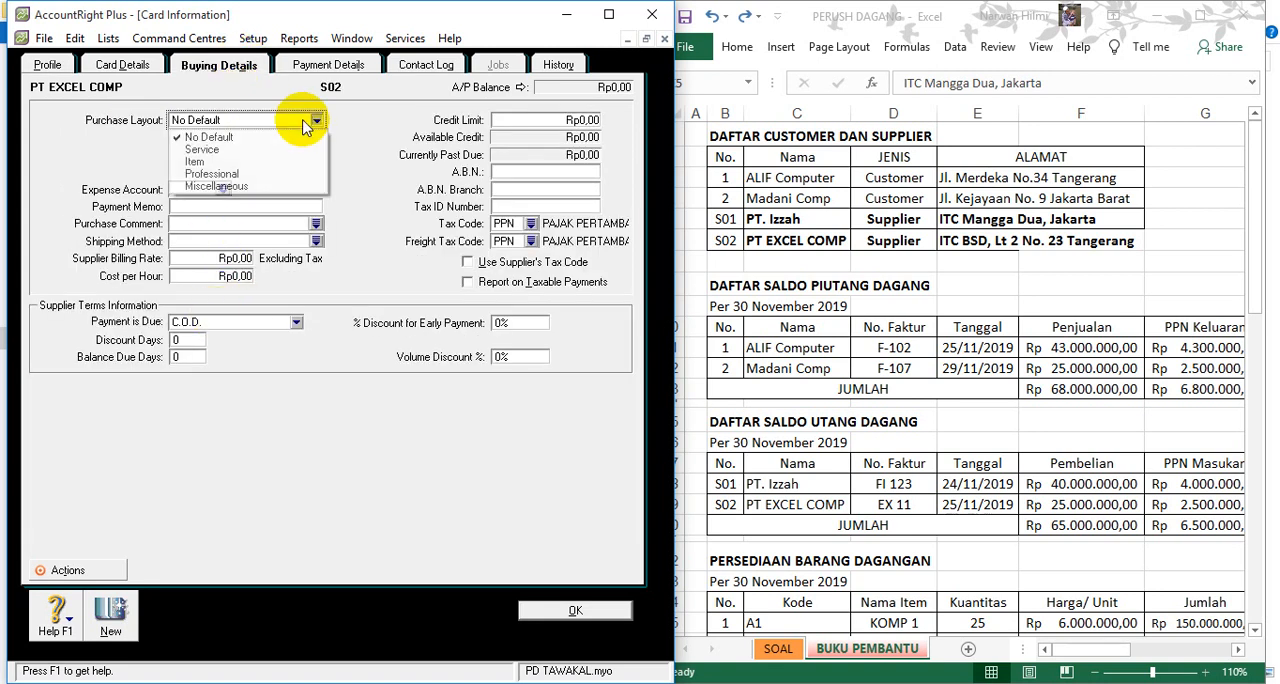
{"action": "left_click", "coordinate": [245, 161]}
{"action": "left_click", "coordinate": [203, 324]}
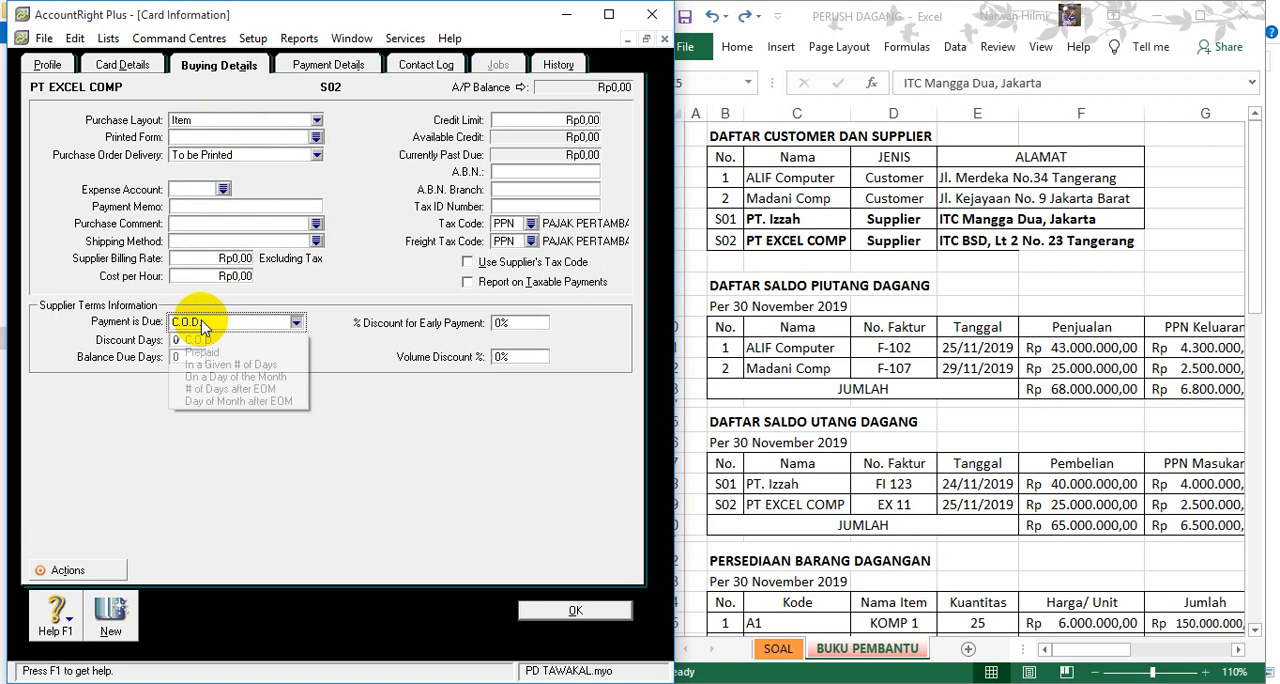
{"action": "left_click", "coordinate": [208, 364]}
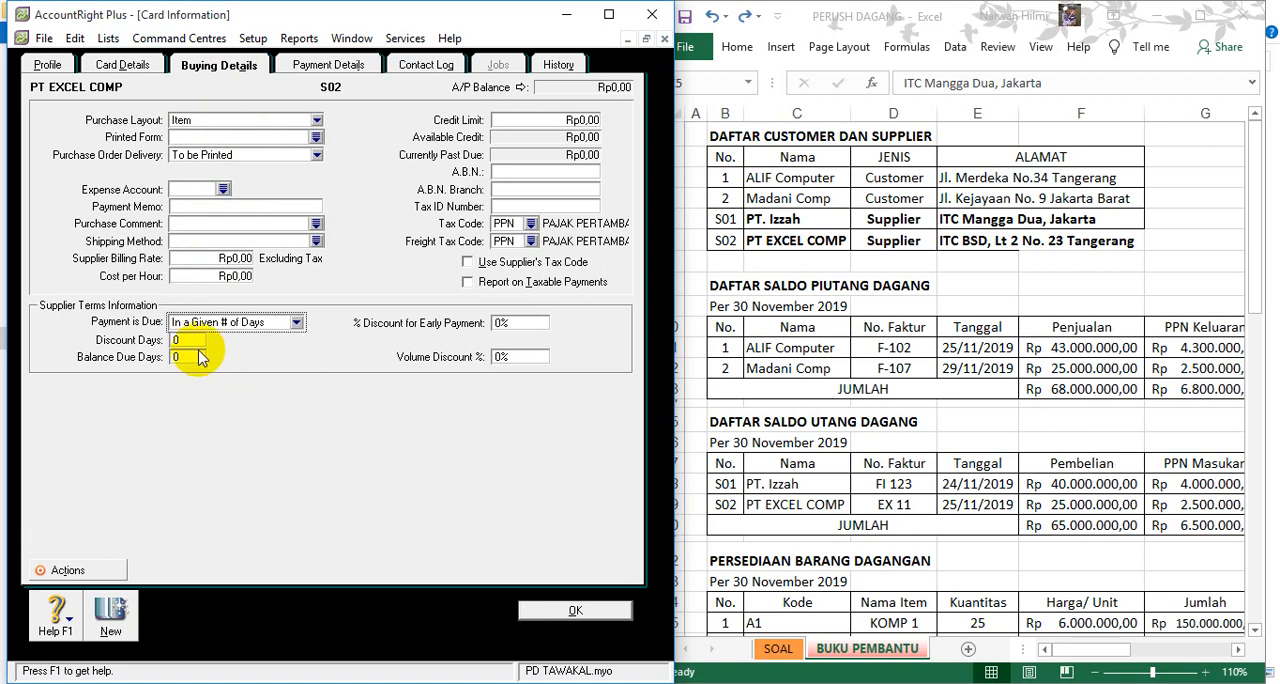
{"action": "left_click", "coordinate": [185, 356]}
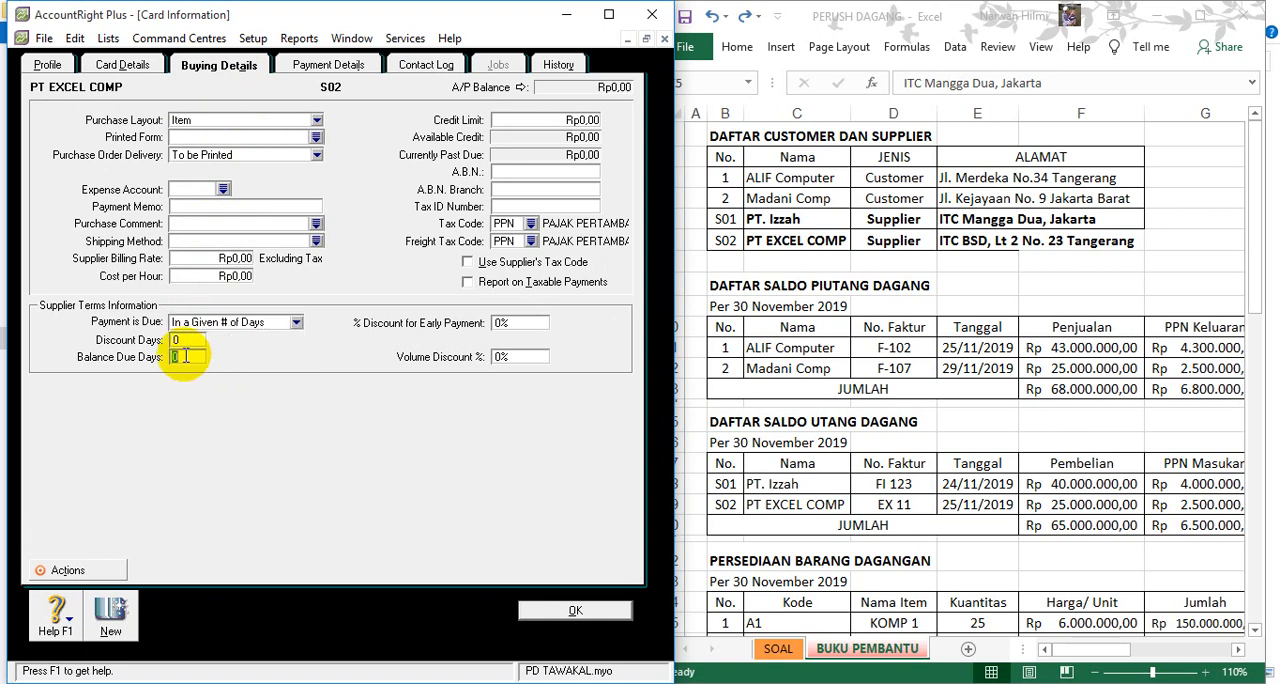
{"action": "type", "text": "30"}
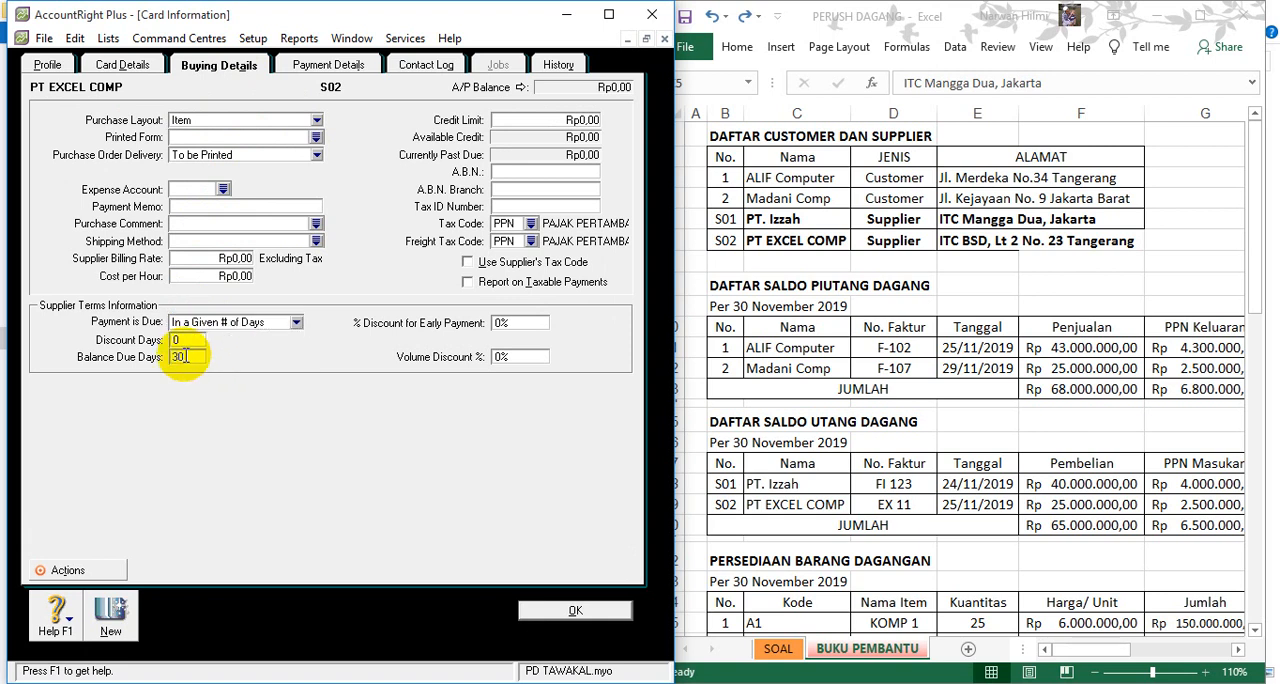
{"action": "left_click", "coordinate": [560, 610]}
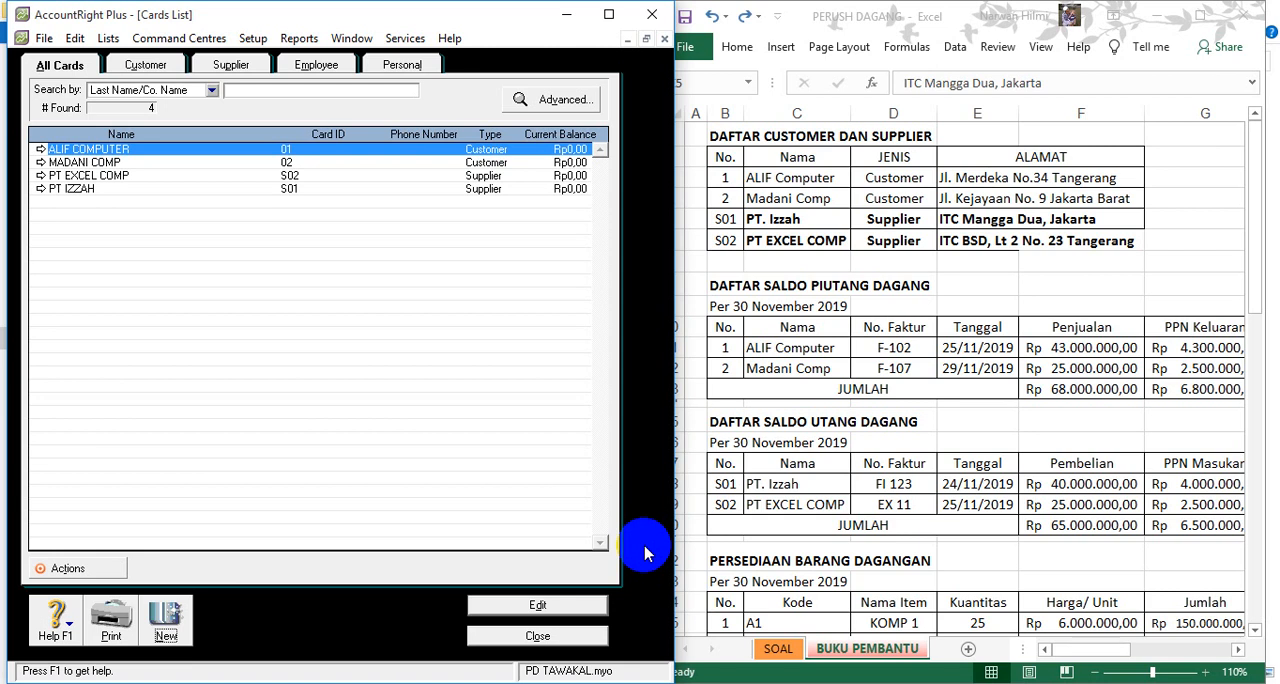
- Locate the DAFTAR SALDO PIUTANG DAGANG table in Excel, and switch from the cards list to the Customer Balances setup in AccountRight
{"action": "left_click", "coordinate": [730, 285]}
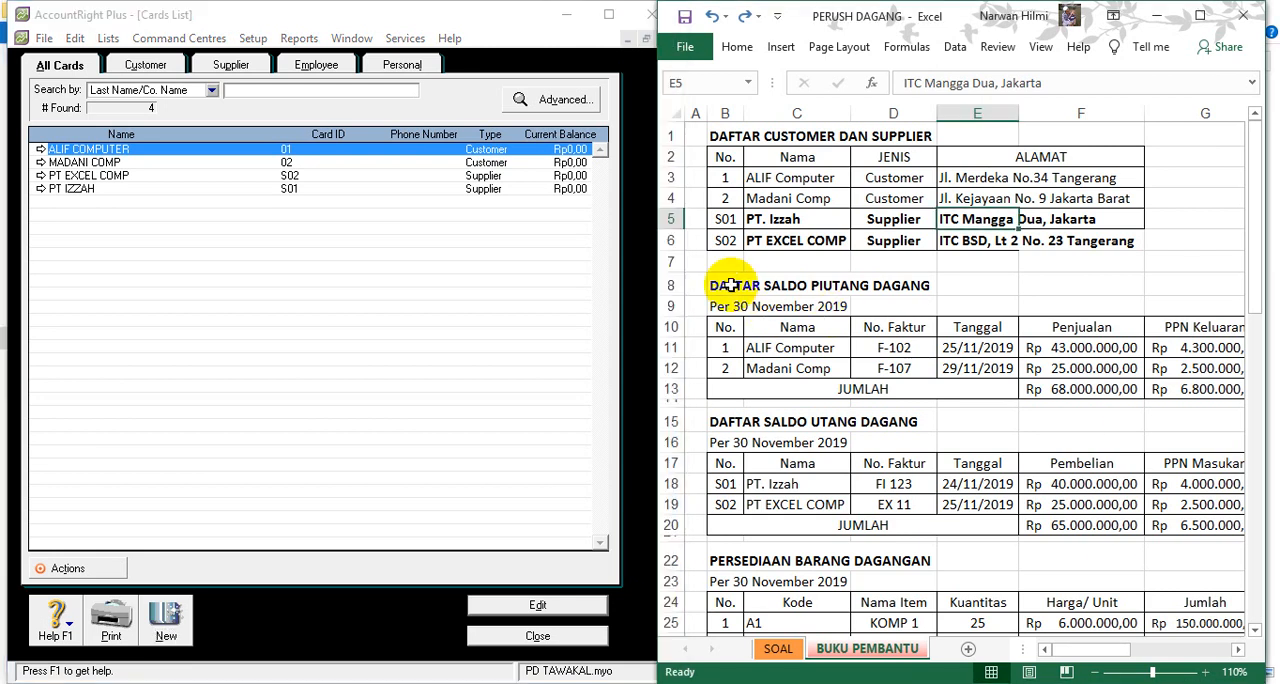
{"action": "left_click", "coordinate": [727, 286]}
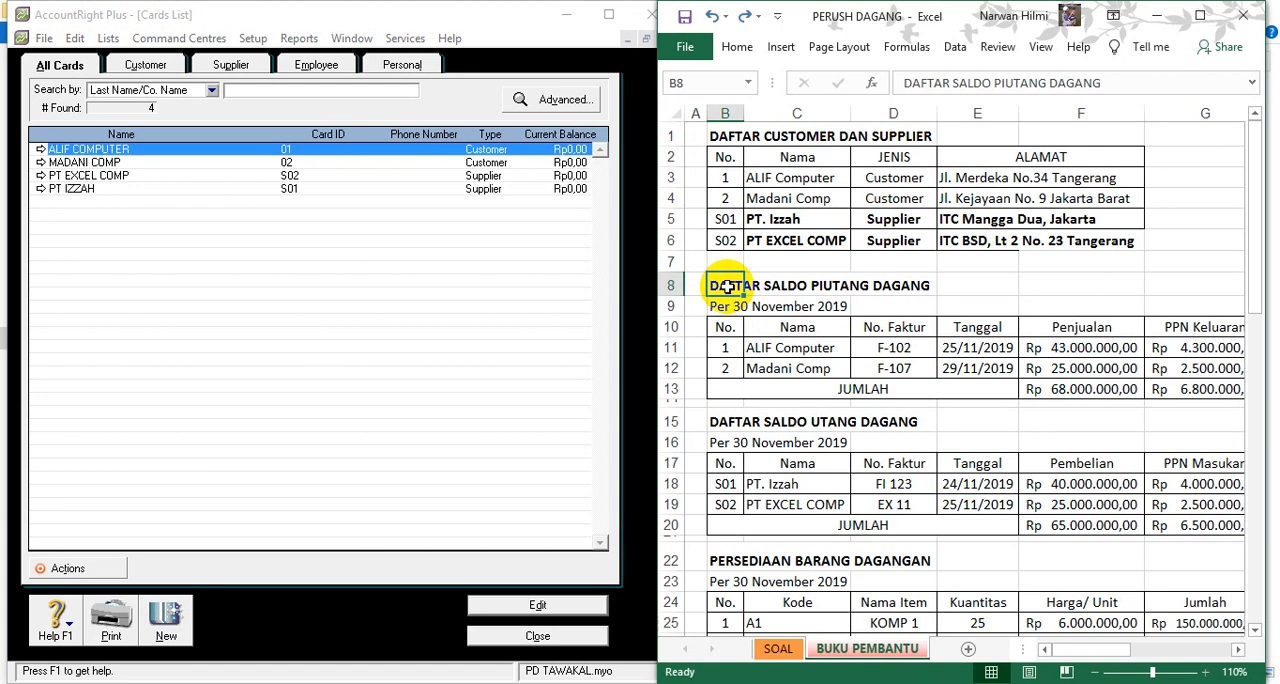
{"action": "left_click", "coordinate": [537, 636]}
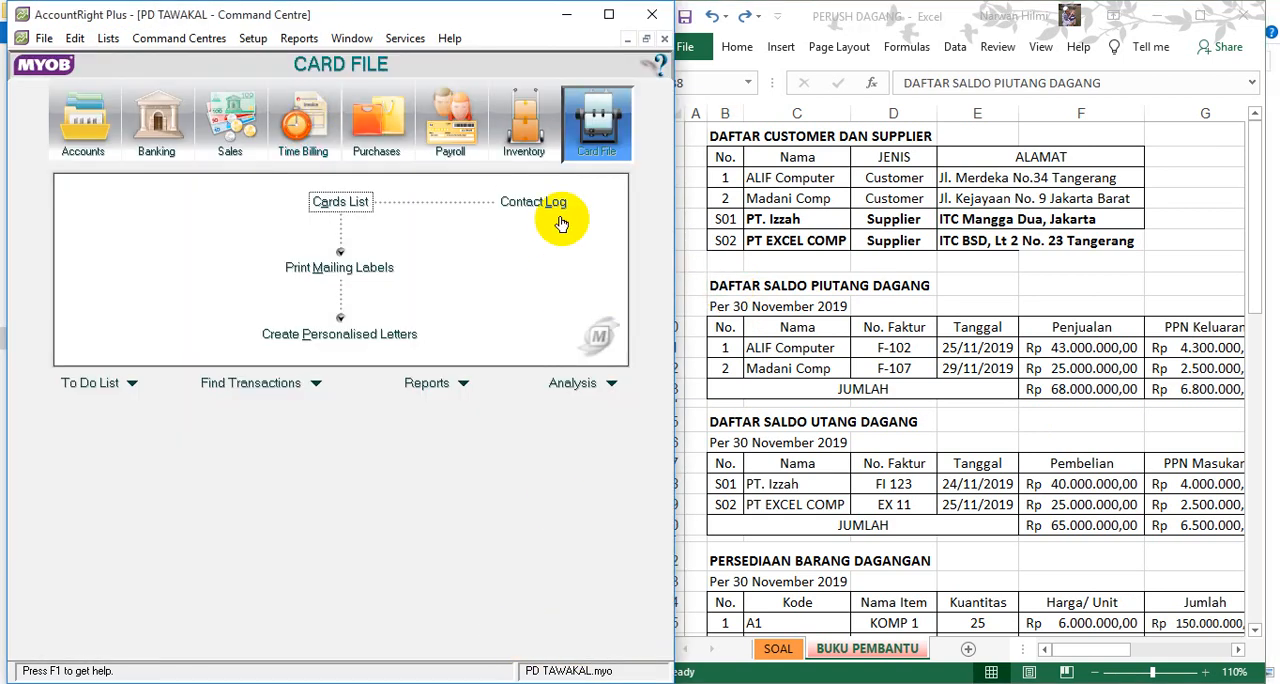
{"action": "left_click", "coordinate": [254, 42]}
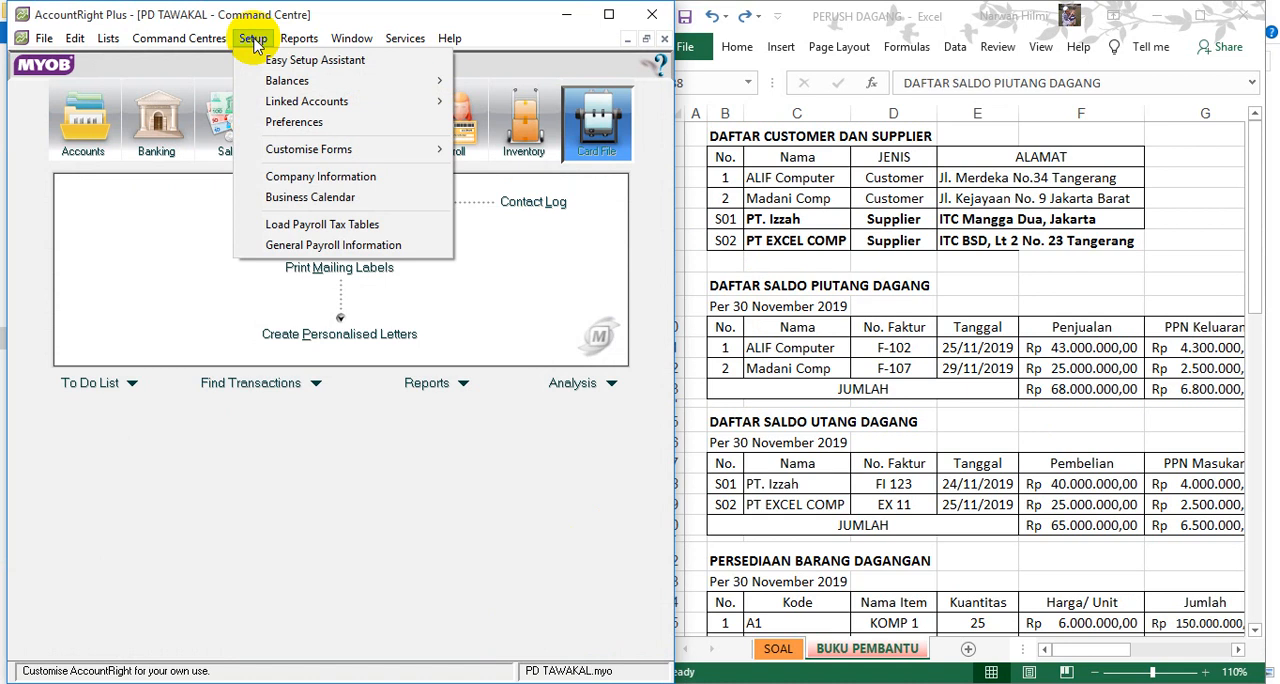
{"action": "mouse_move", "coordinate": [297, 87]}
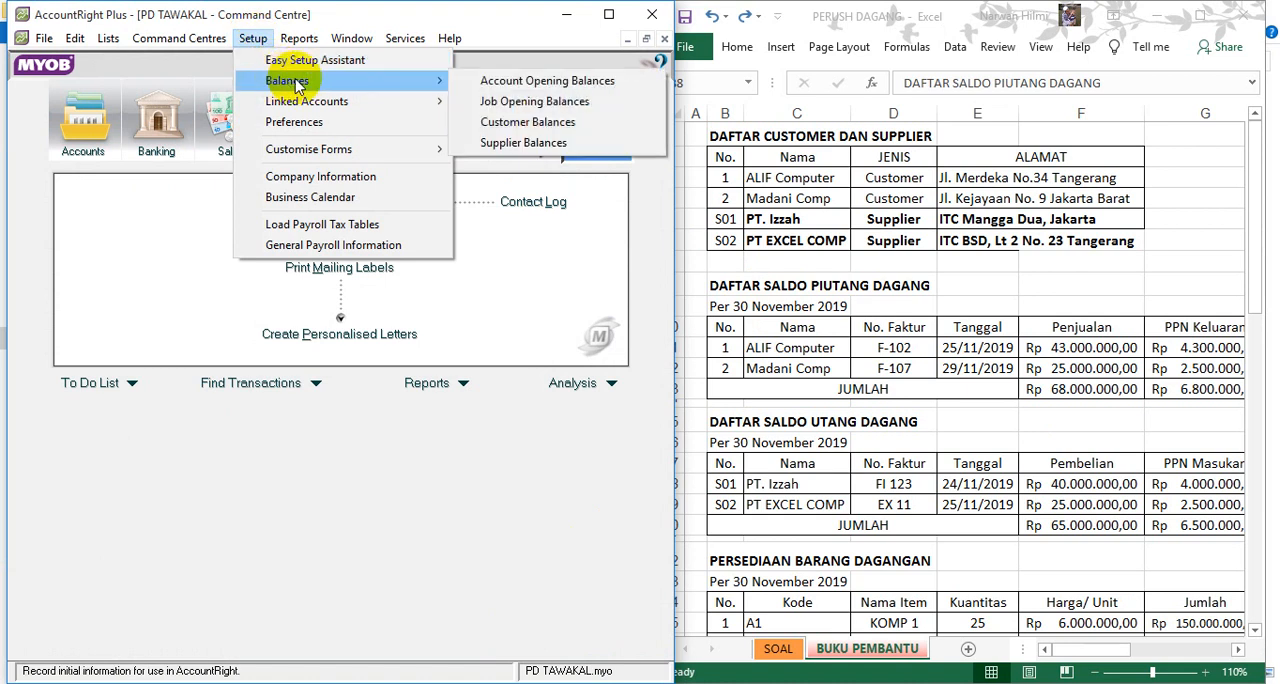
{"action": "left_click", "coordinate": [498, 133]}
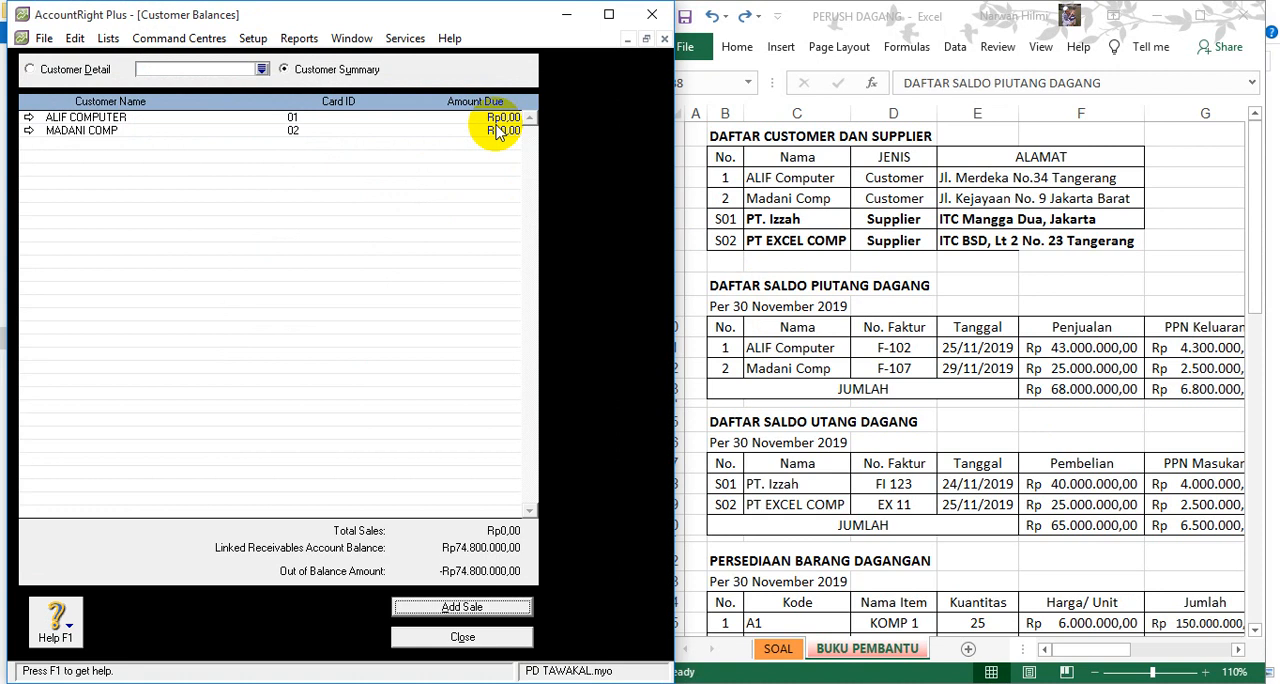
- Add a historical sale for ALIF COMPUTER dated 25/01/2019 with invoice number F-102
{"action": "double_click", "coordinate": [104, 119]}
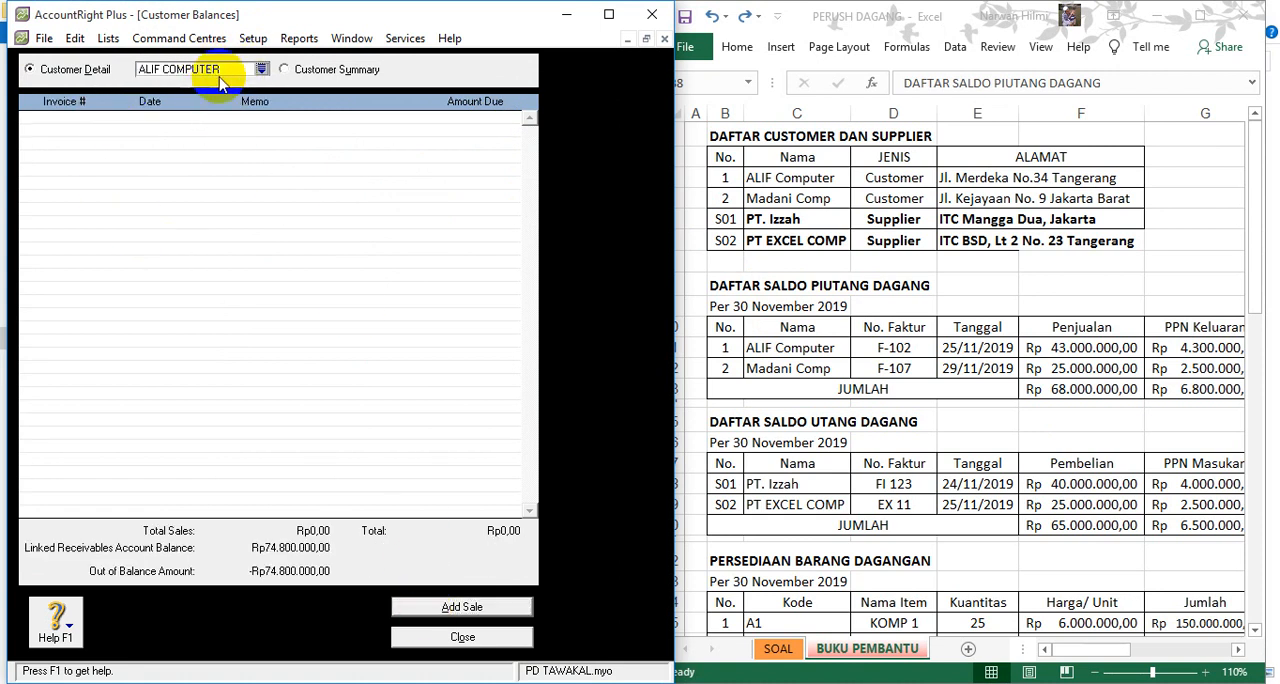
{"action": "left_click", "coordinate": [423, 614]}
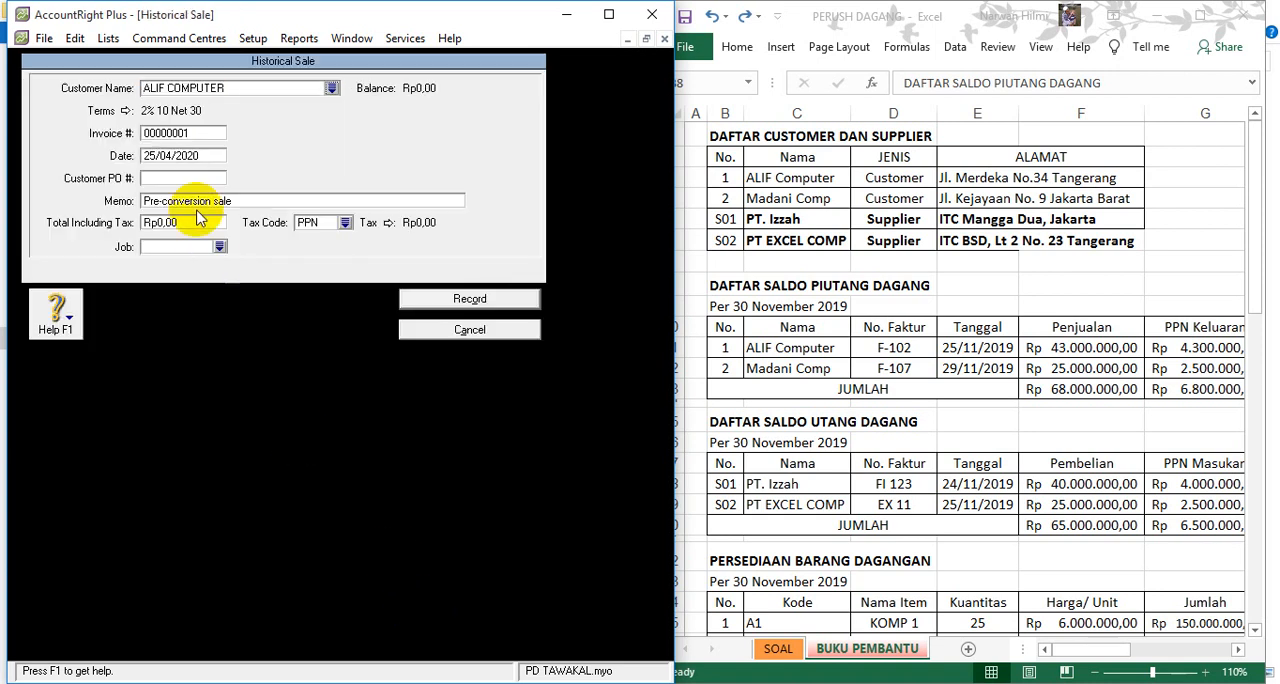
{"action": "left_click", "coordinate": [172, 157]}
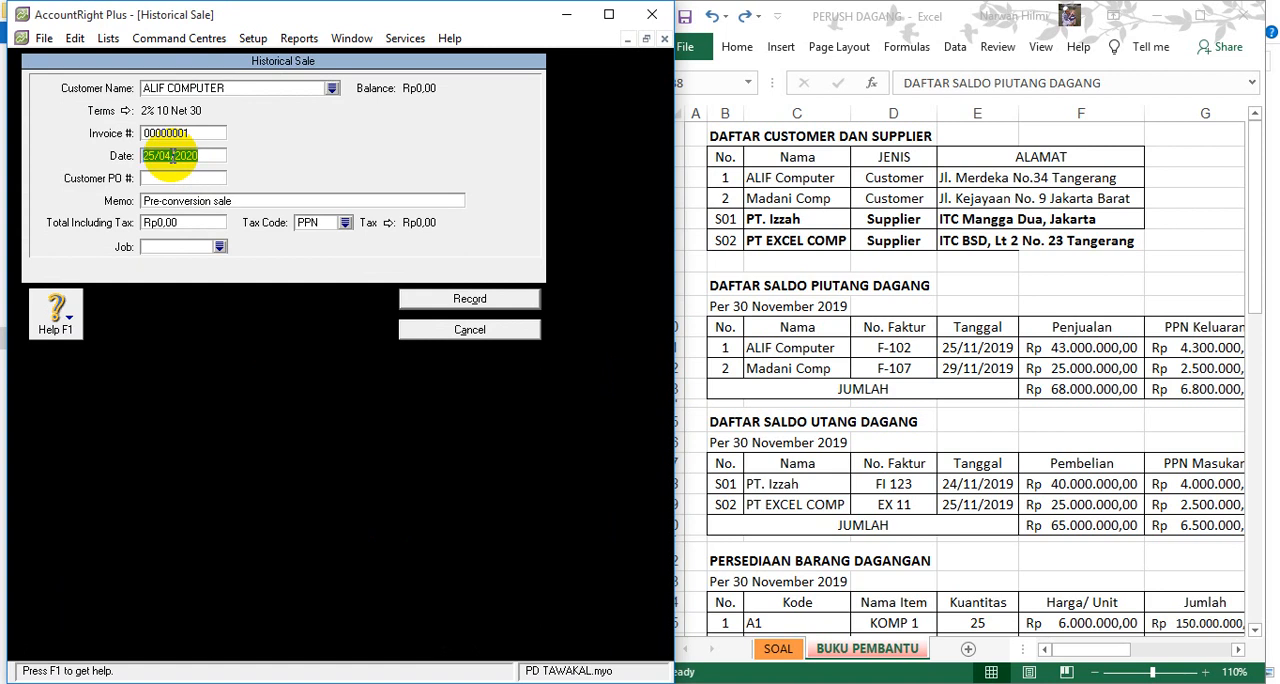
{"action": "left_click", "coordinate": [160, 156]}
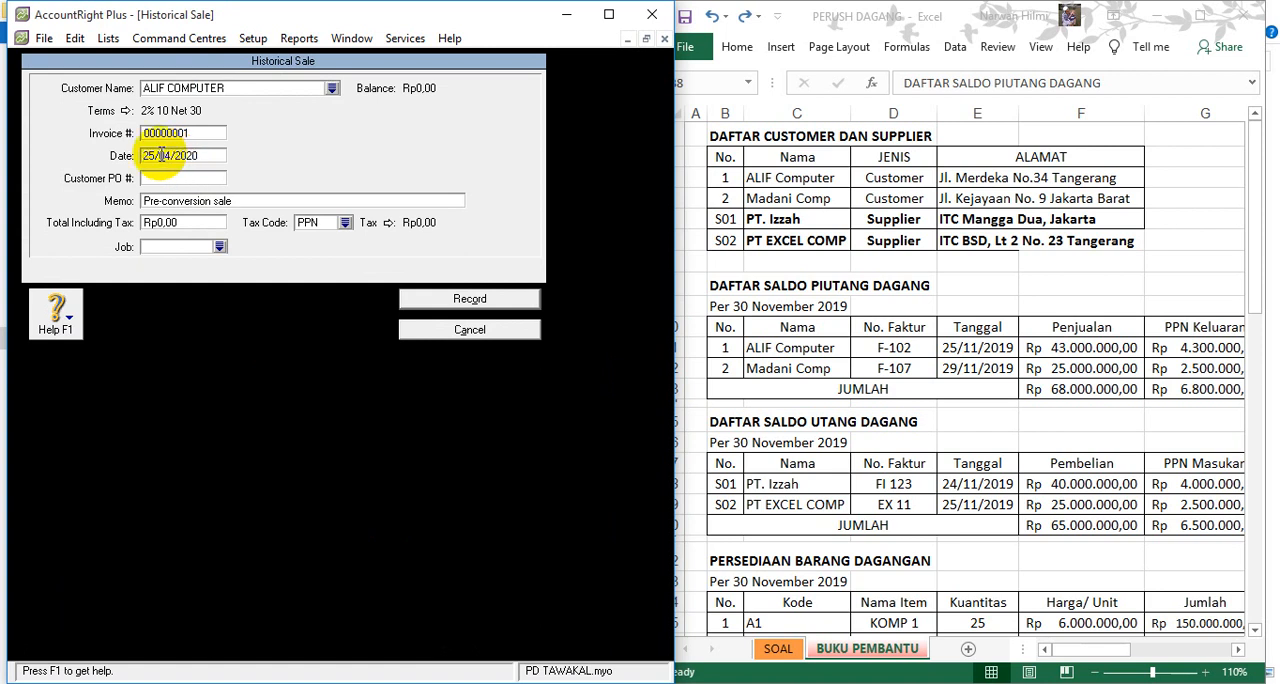
{"action": "type", "text": "1"}
{"action": "key", "text": "Delete"}
{"action": "key", "text": "Delete"}
{"action": "type", "text": "19"}
{"action": "left_click", "coordinate": [163, 133]}
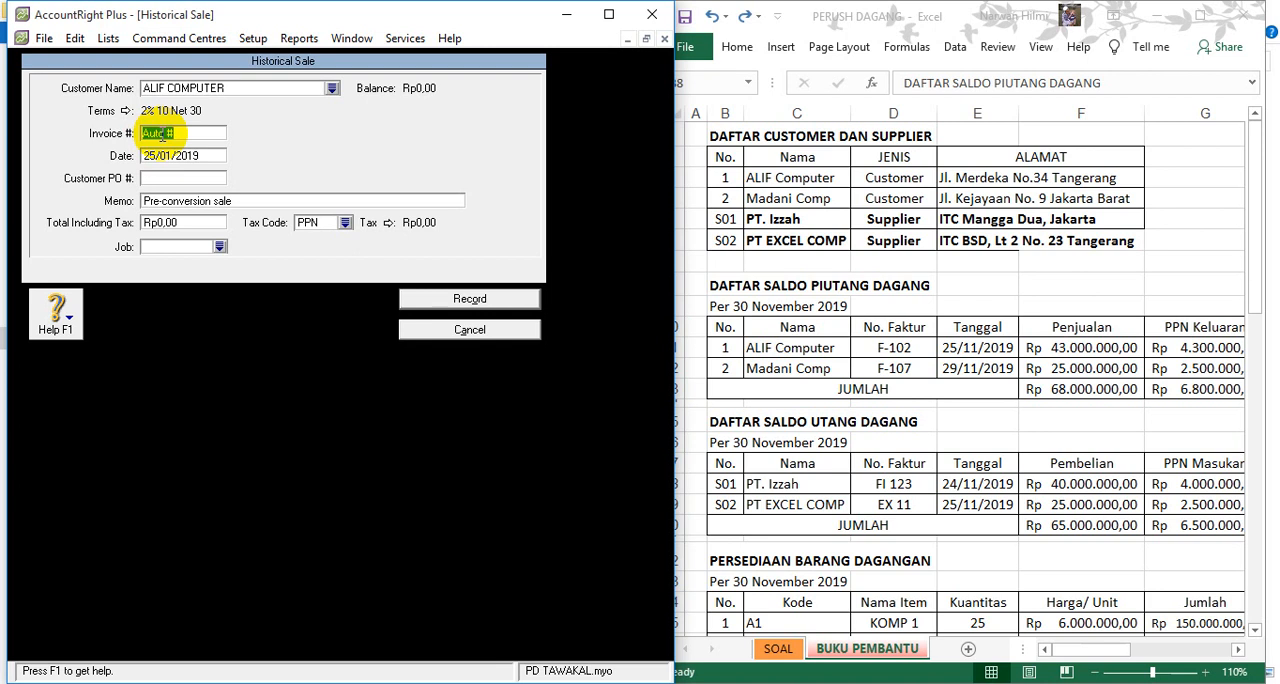
{"action": "type", "text": "F-102"}
- Look up ALIF Computer's Piutang Dagang amount in the Excel receivables table
{"action": "left_click", "coordinate": [186, 222]}
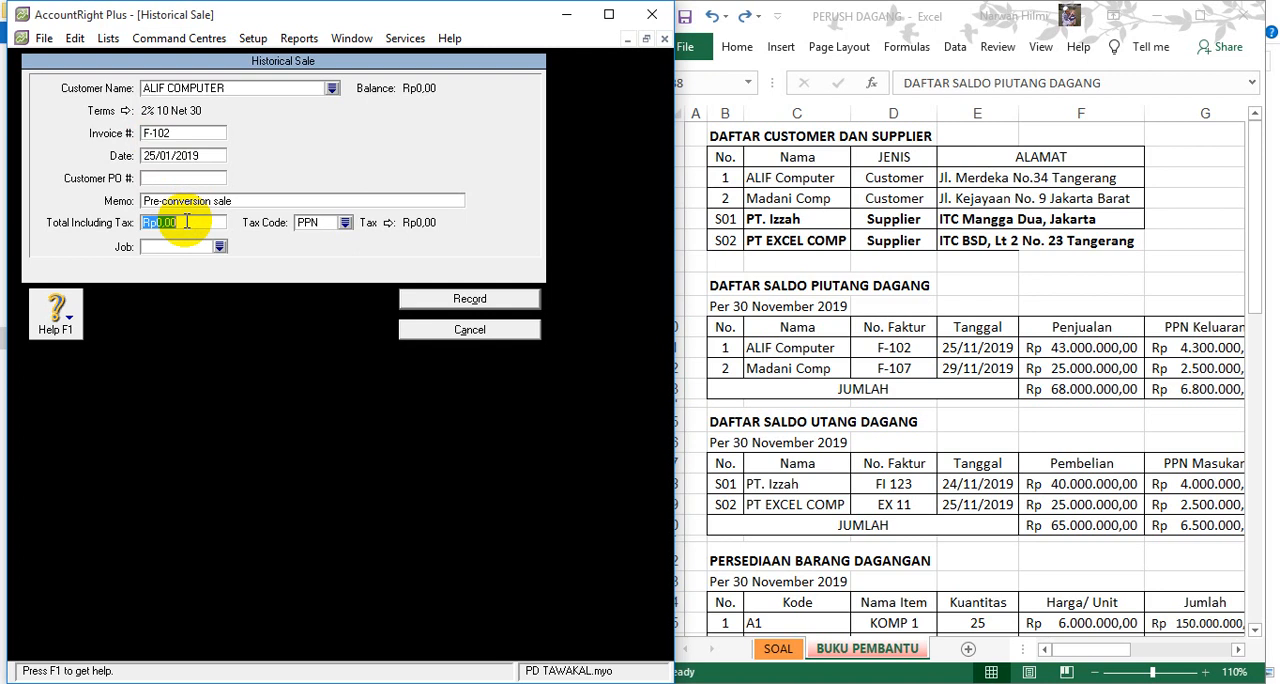
{"action": "left_click", "coordinate": [1118, 348]}
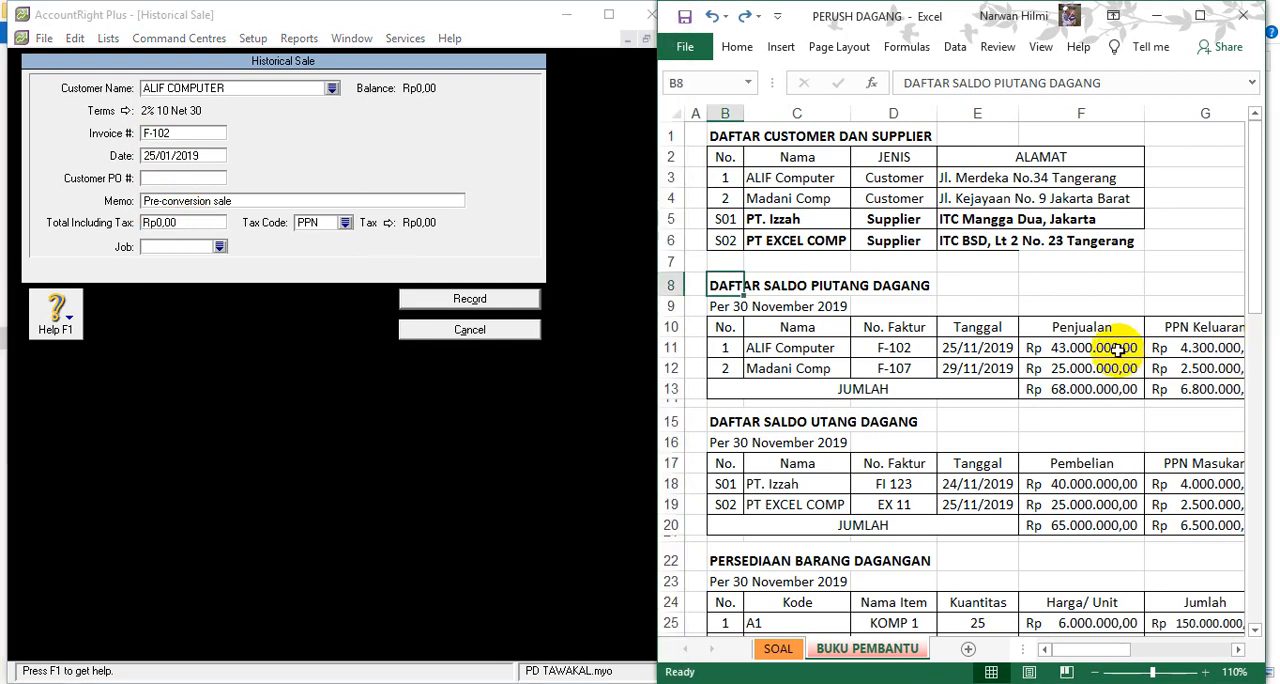
{"action": "key", "text": "Right"}
{"action": "key", "text": "Right"}
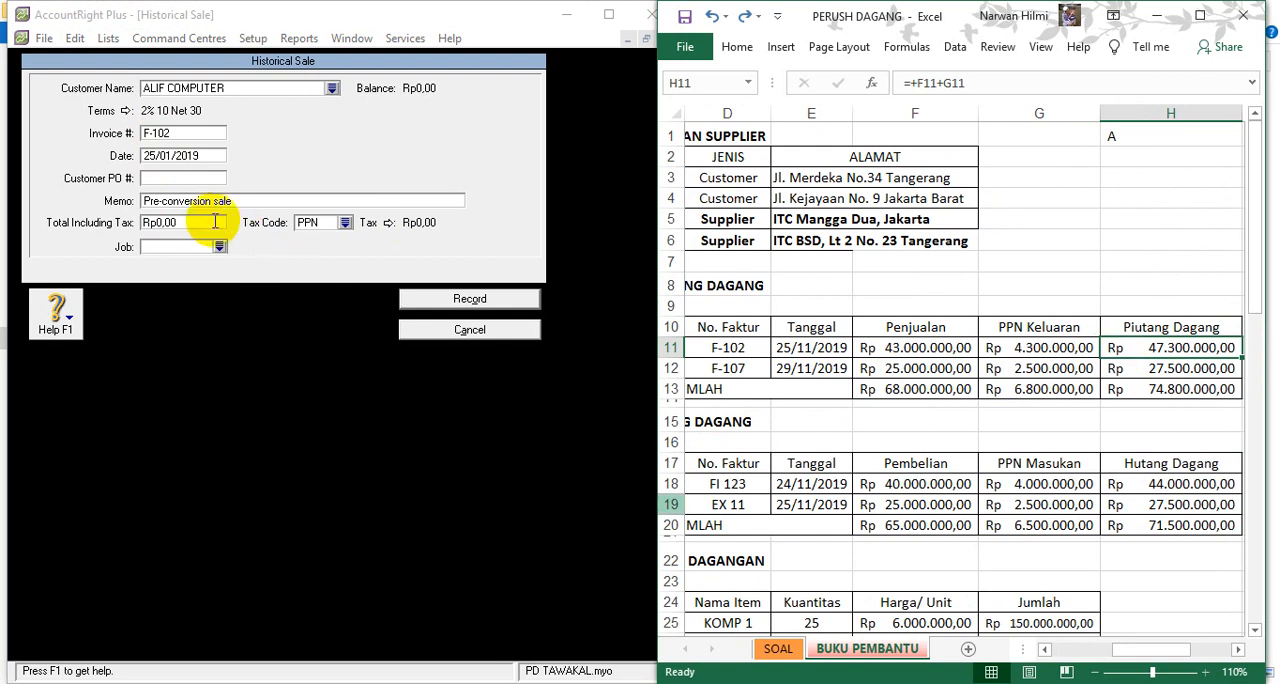
{"action": "left_click_drag", "start_coordinate": [207, 222], "coordinate": [141, 226]}
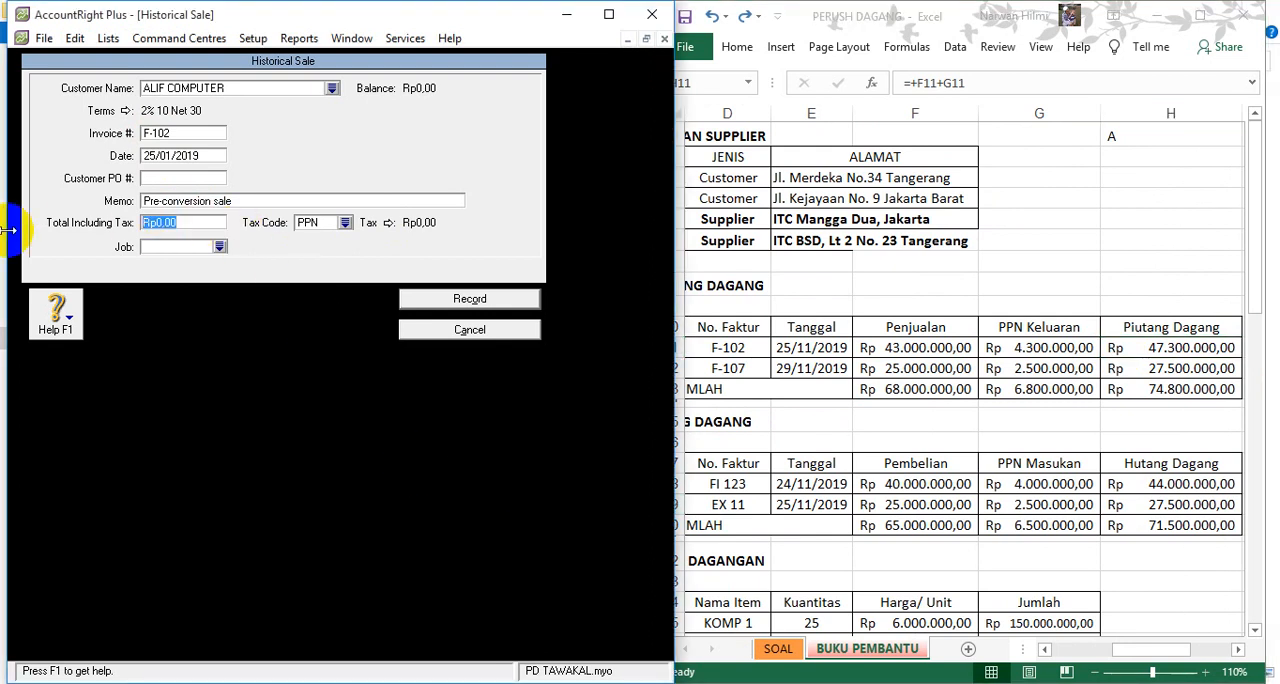
{"action": "type", "text": "4"}
{"action": "type", "text": "7"}
{"action": "type", "text": "3.000.000"}
{"action": "key", "text": "Tab"}
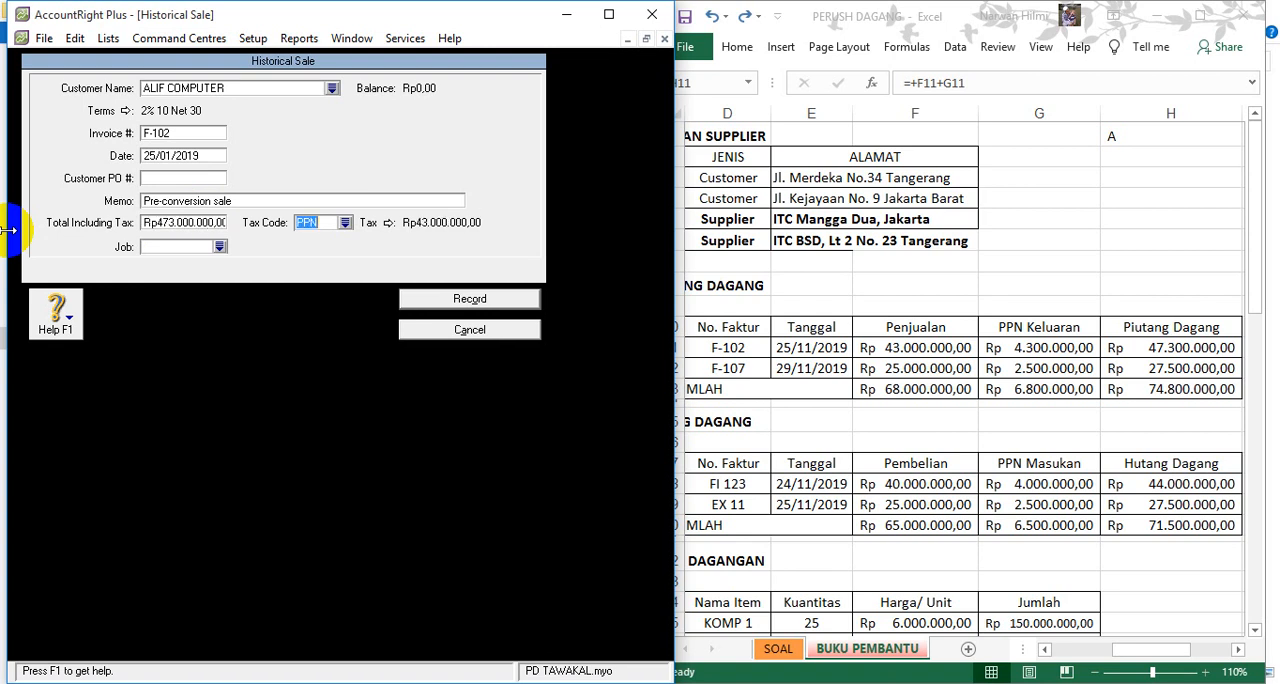
- Set the total including tax of ALIF COMPUTER's historical sale in AccountRight to Rp47.300.000
{"action": "left_click", "coordinate": [165, 218]}
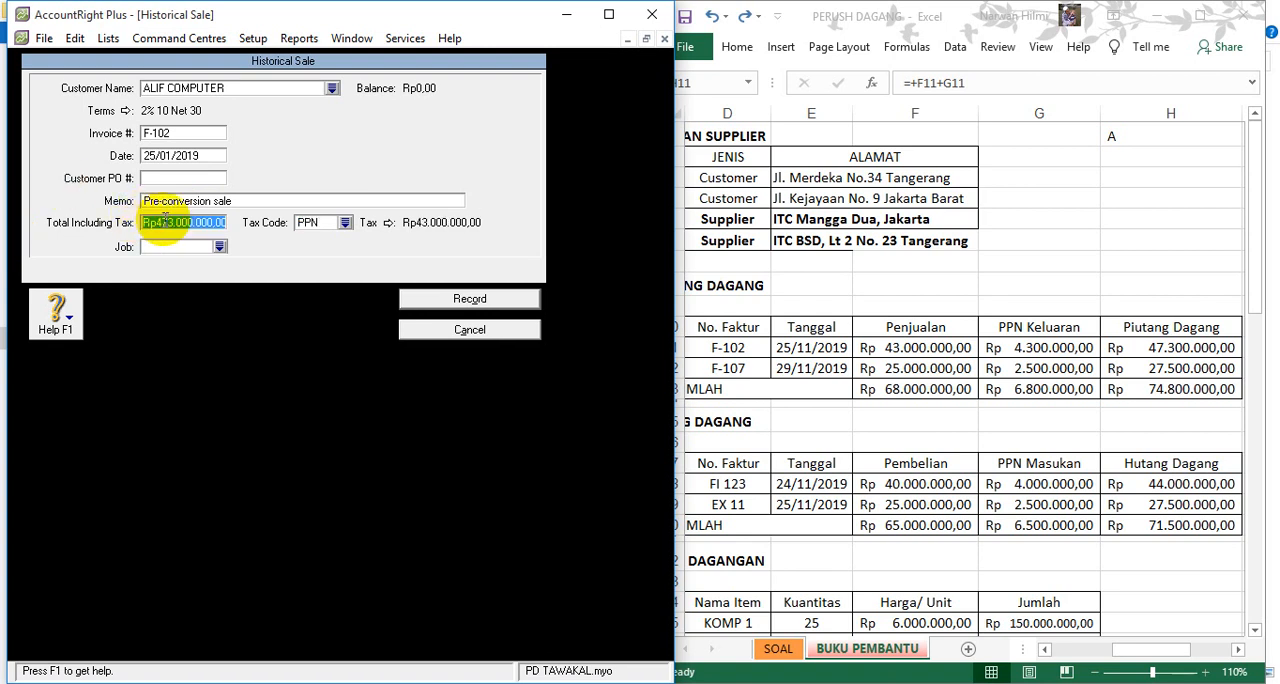
{"action": "type", "text": "47."}
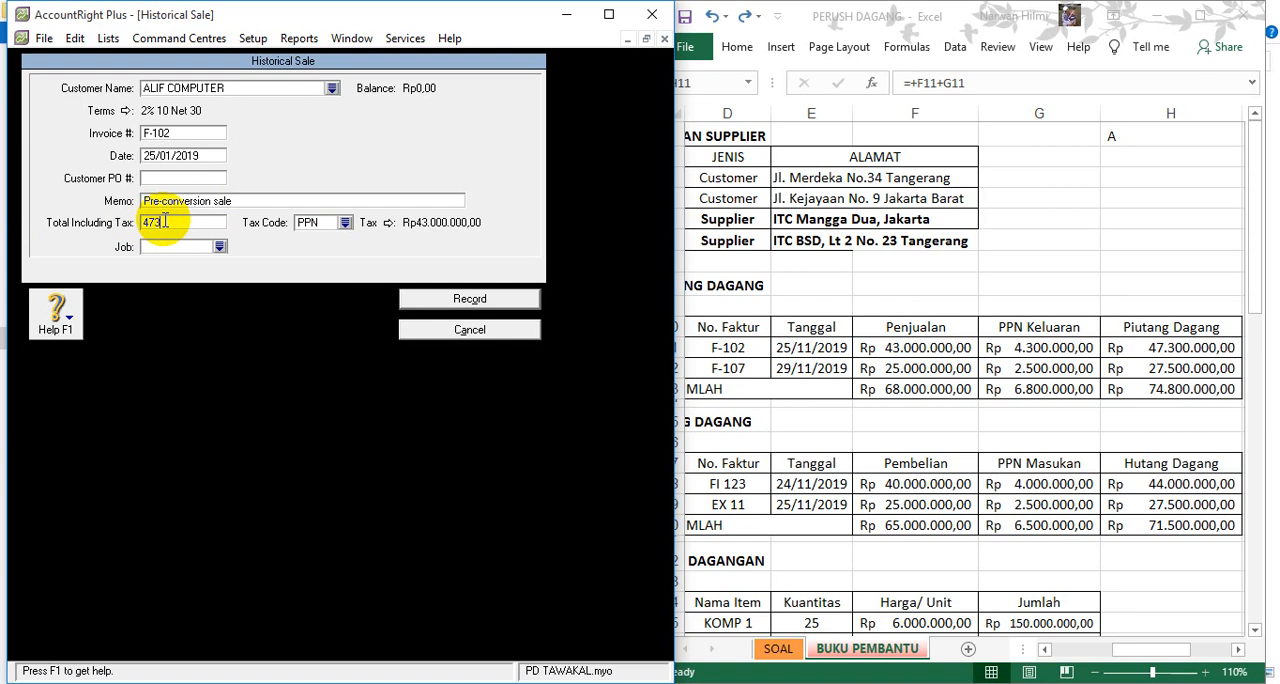
{"action": "type", "text": "300.000"}
{"action": "key", "text": "Tab"}
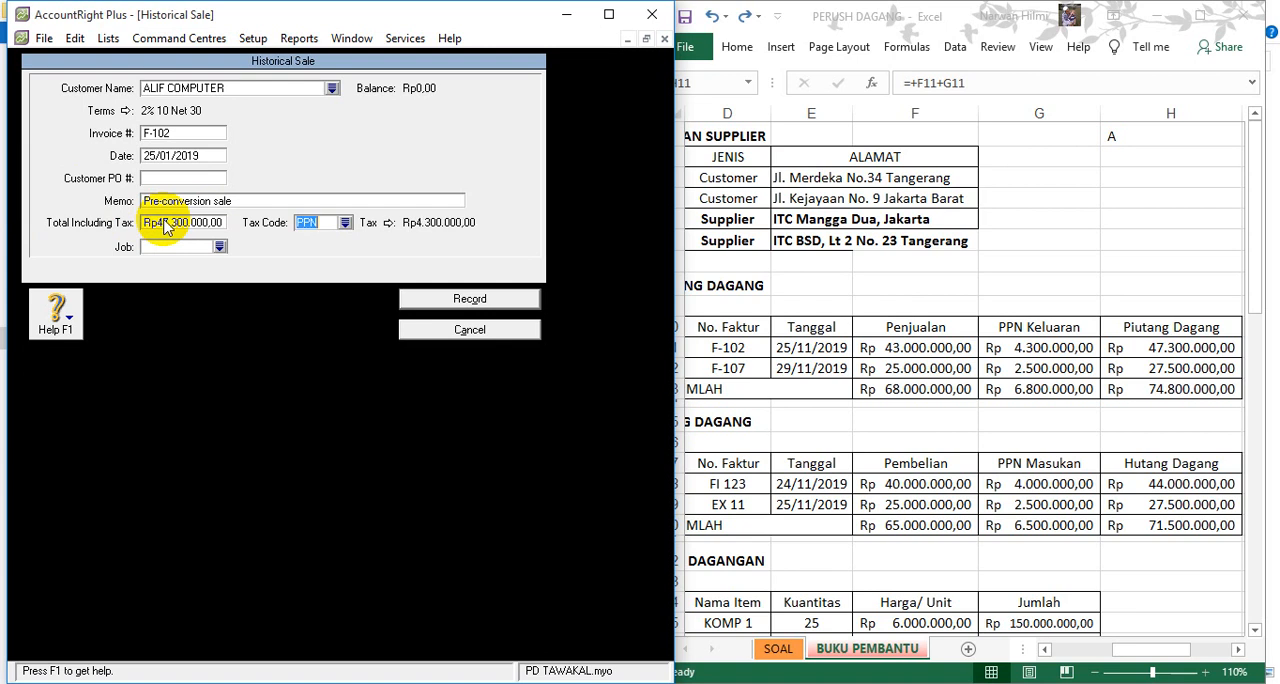
- Change the ALIF COMPUTER sale's tax code to N-T and record the sale, acknowledging the cash-basis note
{"action": "left_click", "coordinate": [344, 222]}
{"action": "double_click", "coordinate": [250, 252]}
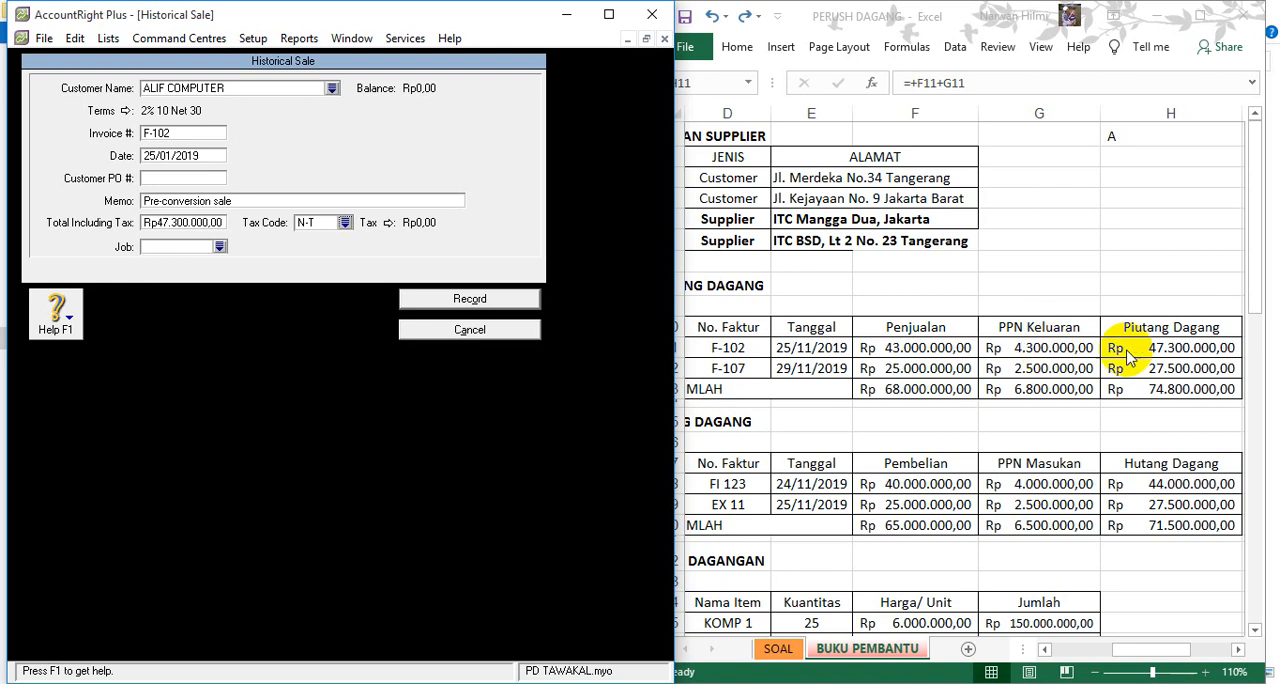
{"action": "left_click", "coordinate": [490, 298]}
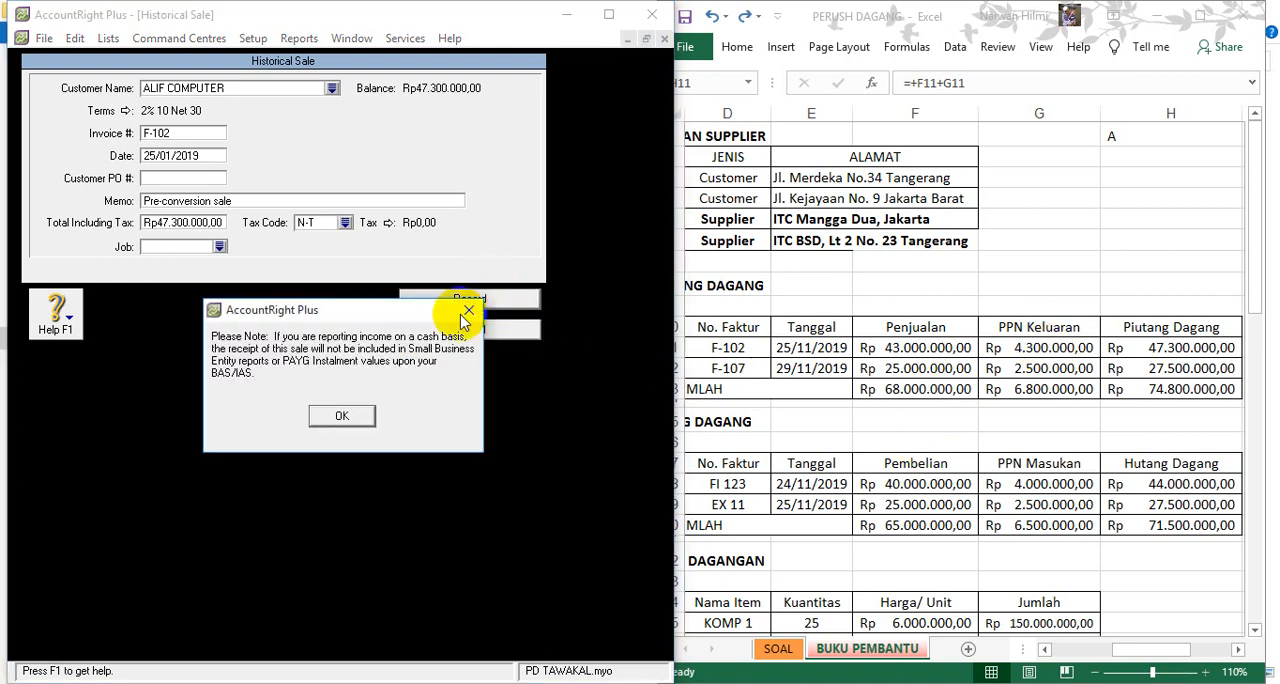
{"action": "left_click", "coordinate": [341, 415]}
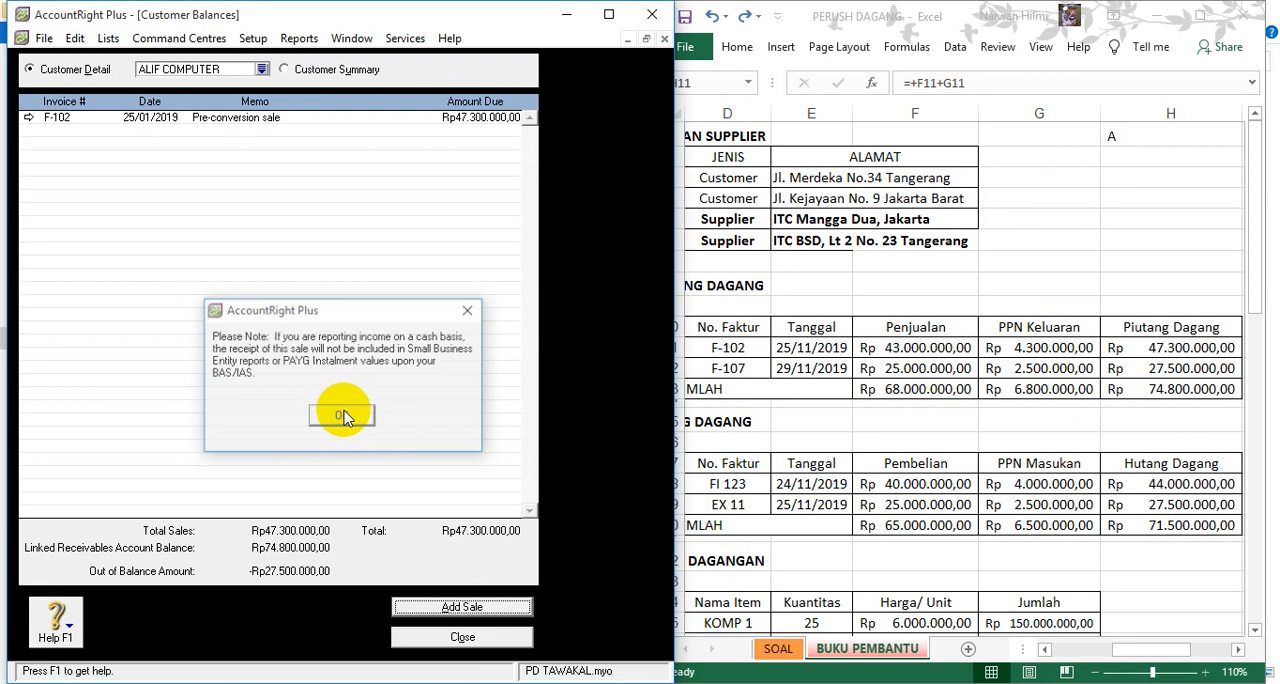
- Switch the Customer Balances detail to MADANI COMP and add a historical sale with invoice number F-107
{"action": "left_click", "coordinate": [261, 69]}
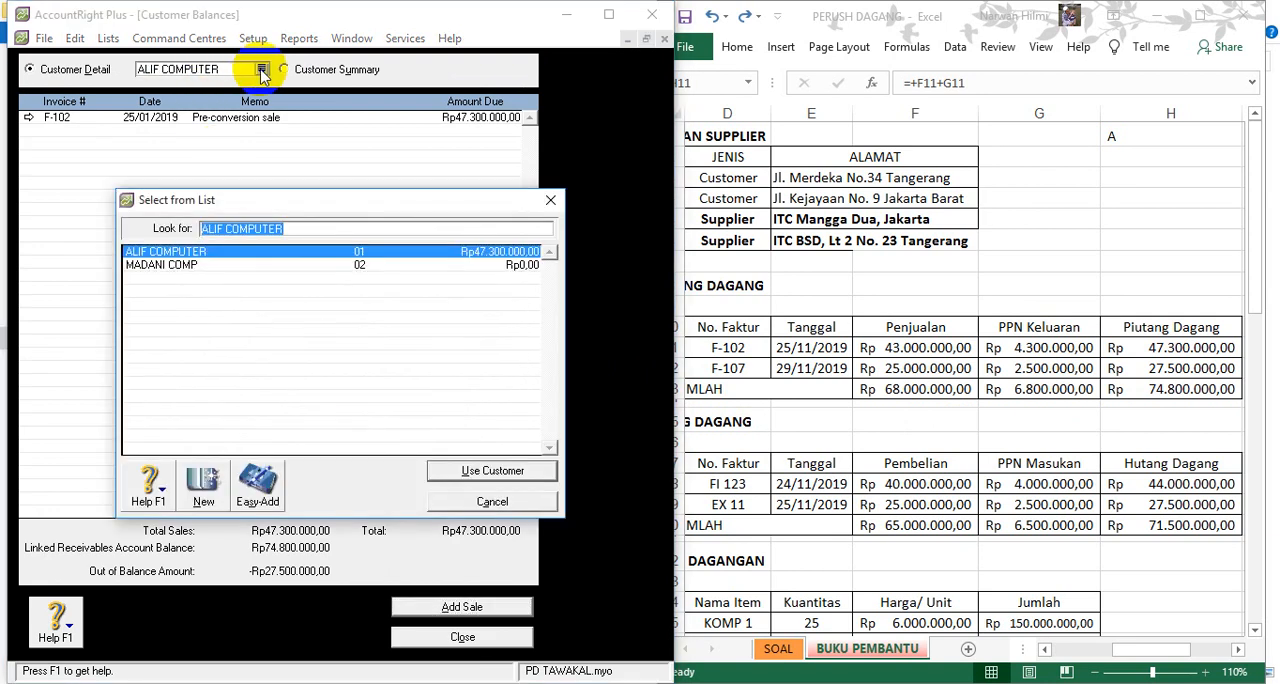
{"action": "double_click", "coordinate": [140, 264]}
{"action": "left_click", "coordinate": [442, 609]}
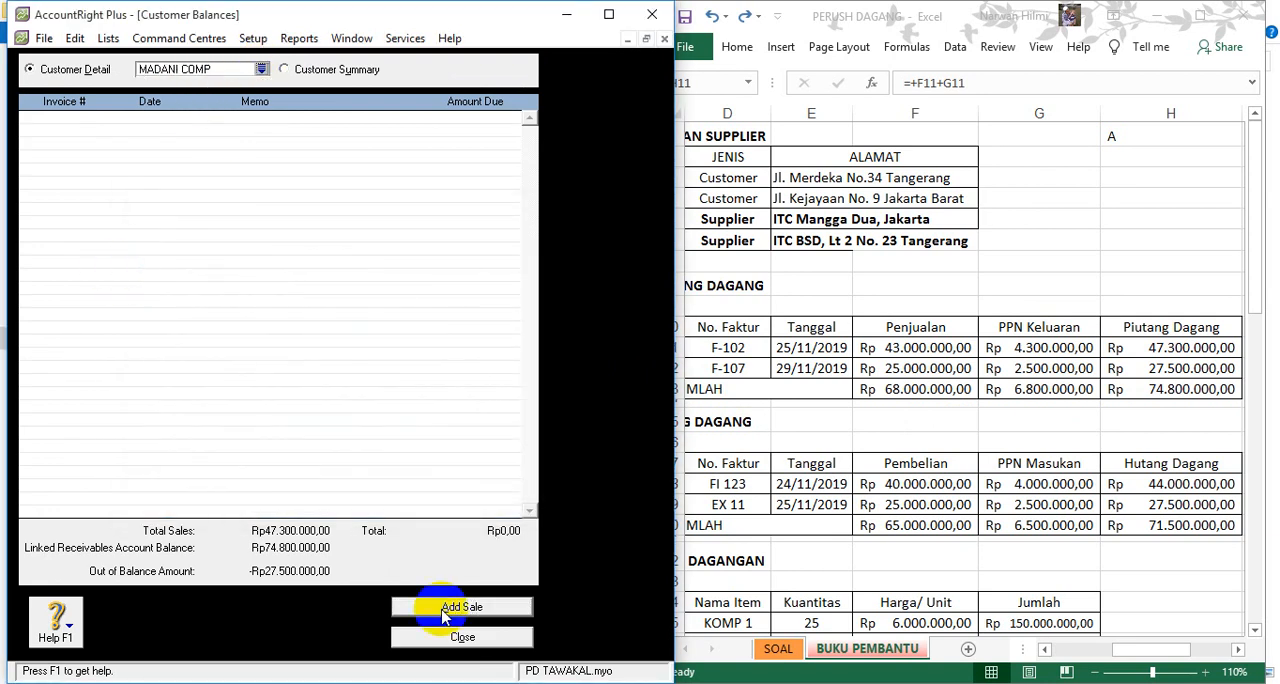
{"action": "left_click", "coordinate": [445, 612]}
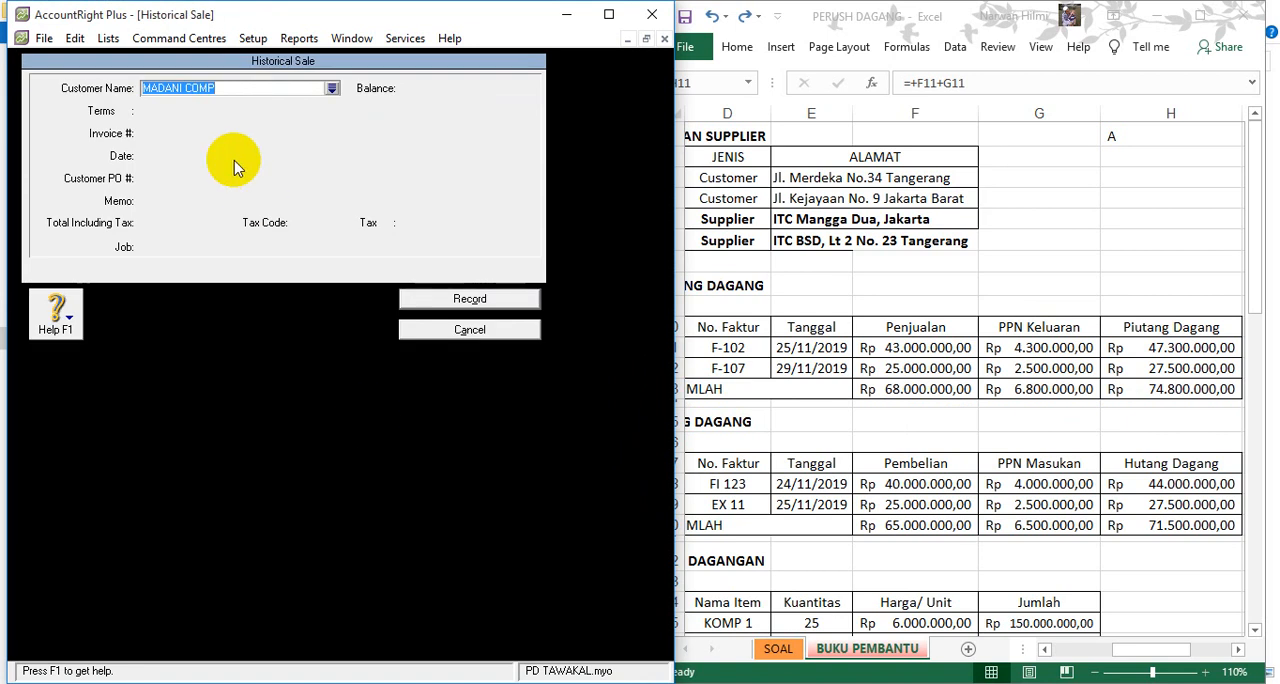
{"action": "left_click", "coordinate": [178, 133]}
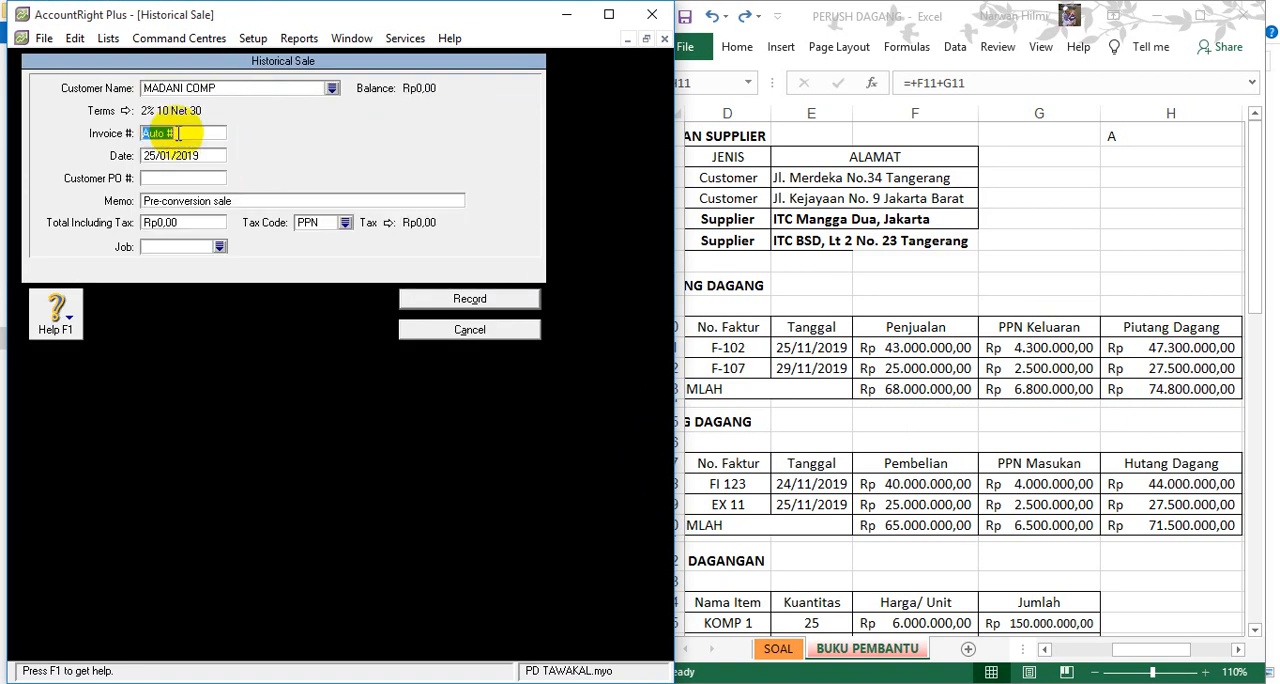
{"action": "type", "text": "F-107"}
- Set the MADANI COMP sale's date to 29/11/2019, taken from its row in the Excel receivables table
{"action": "left_click", "coordinate": [807, 369]}
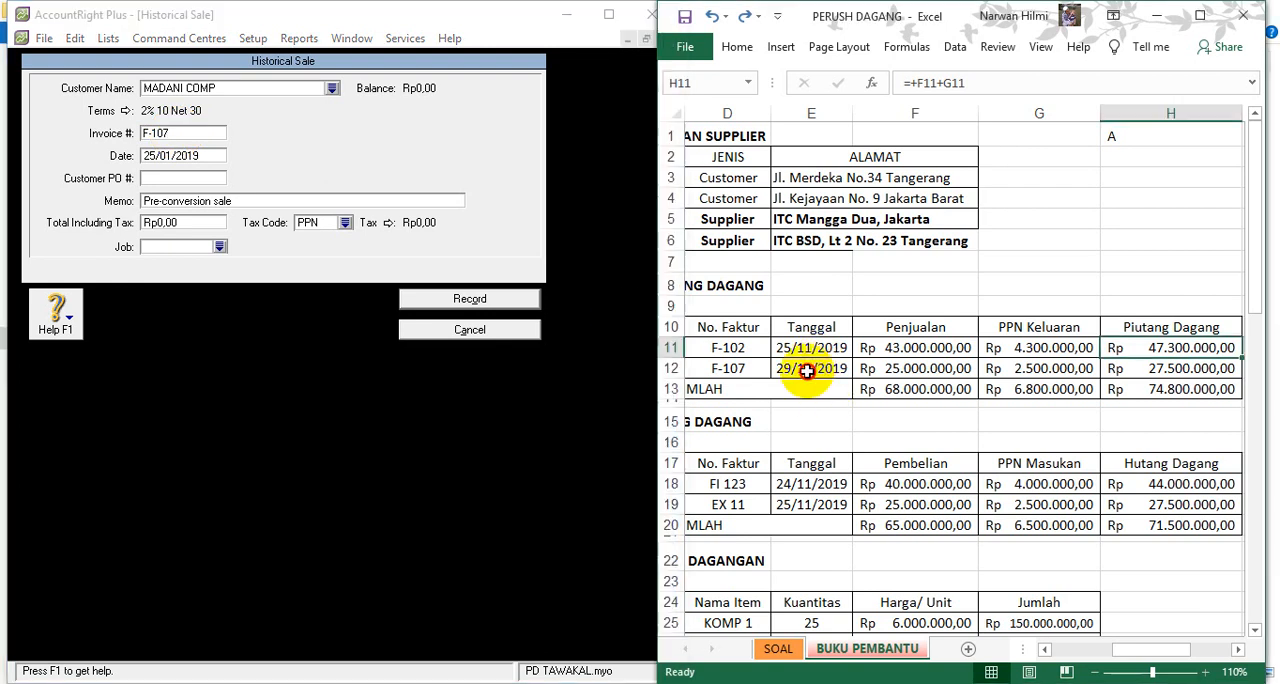
{"action": "left_click", "coordinate": [143, 156]}
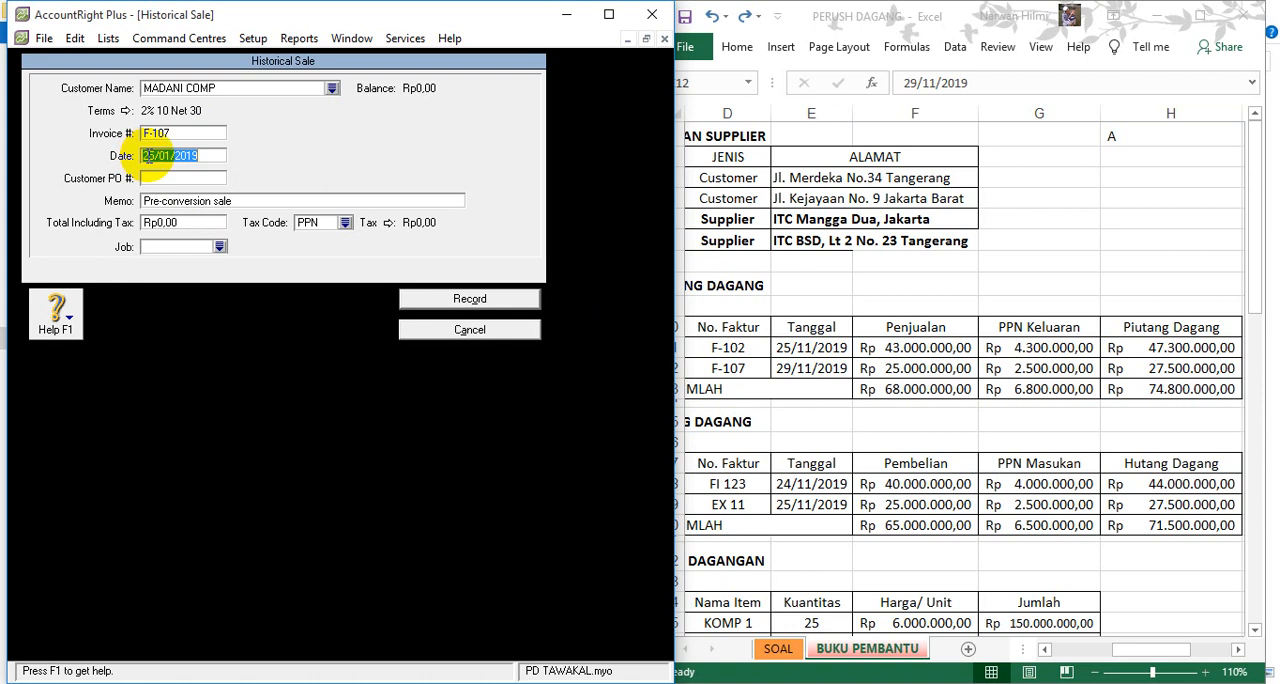
{"action": "left_click", "coordinate": [148, 156]}
{"action": "key", "text": "Delete"}
{"action": "type", "text": "9/"}
{"action": "type", "text": "1"}
{"action": "key", "text": "Delete"}
- Set the MADANI COMP sale's total including tax to Rp27.500.000
{"action": "left_click", "coordinate": [178, 222]}
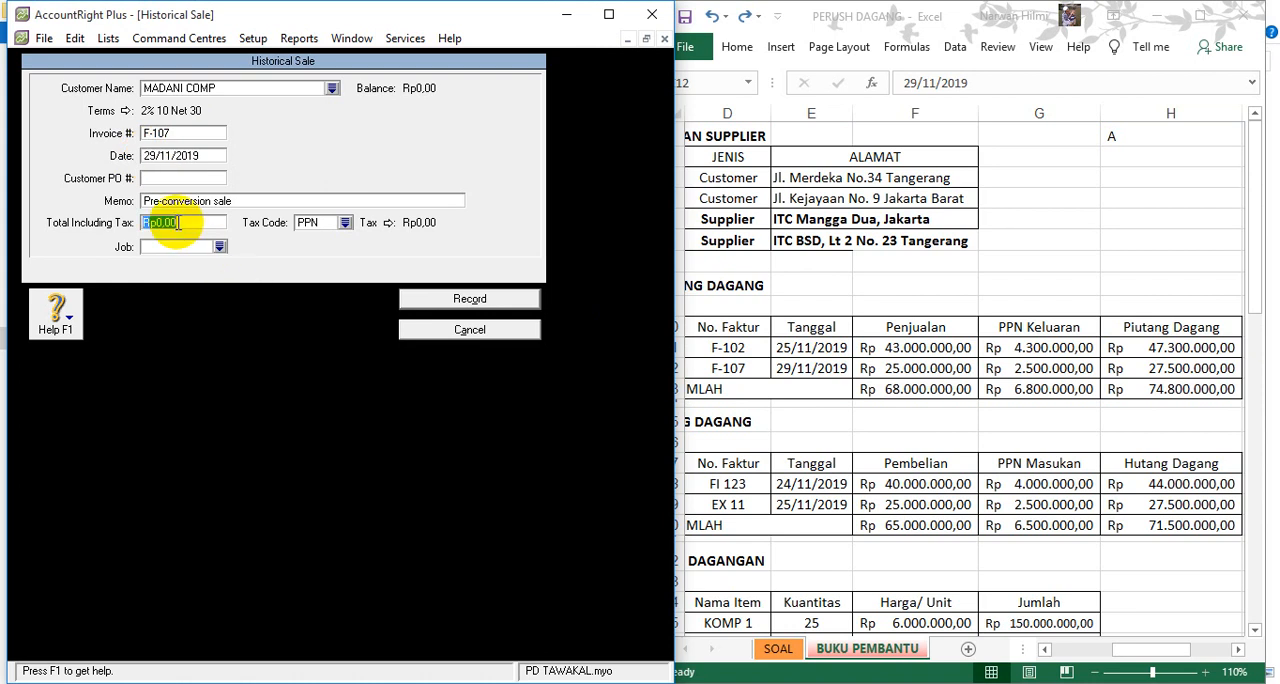
{"action": "type", "text": "2"}
{"action": "type", "text": "7.500.000"}
{"action": "key", "text": "Tab"}
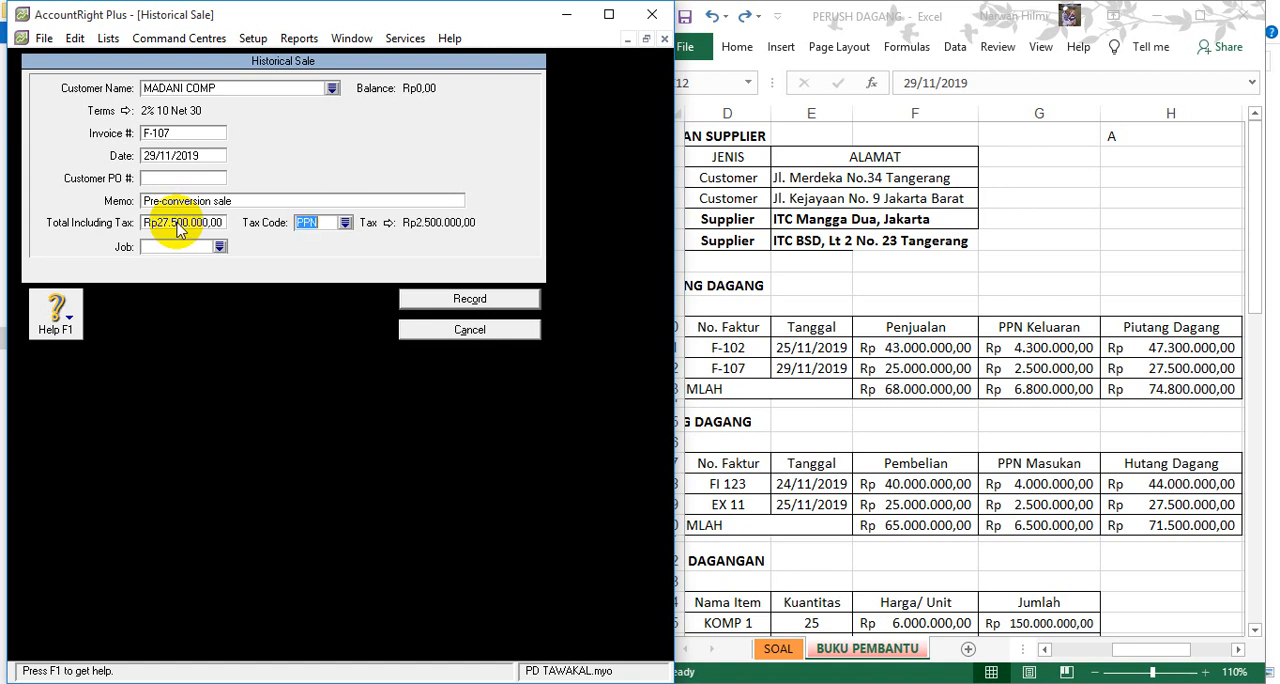
- Change the MADANI COMP sale's tax code to N-T, record the sale and dismiss the notices
{"action": "left_click", "coordinate": [344, 228]}
{"action": "left_click", "coordinate": [272, 254]}
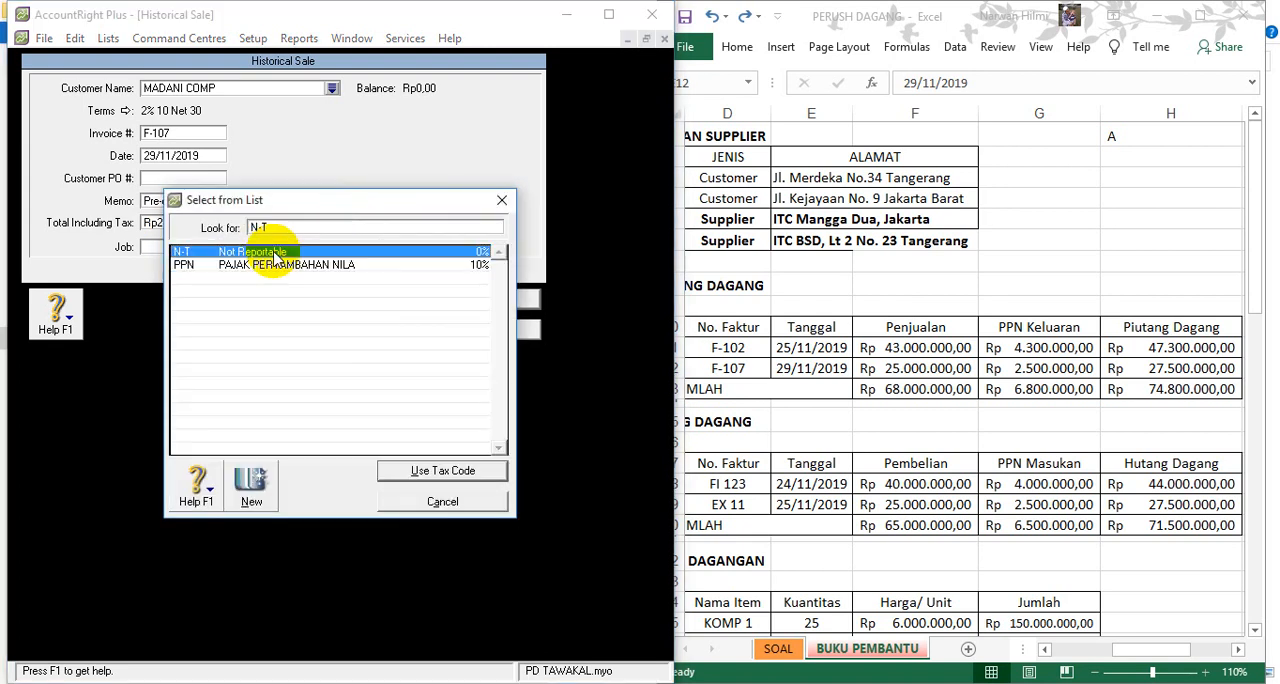
{"action": "double_click", "coordinate": [276, 256]}
{"action": "left_click", "coordinate": [461, 302]}
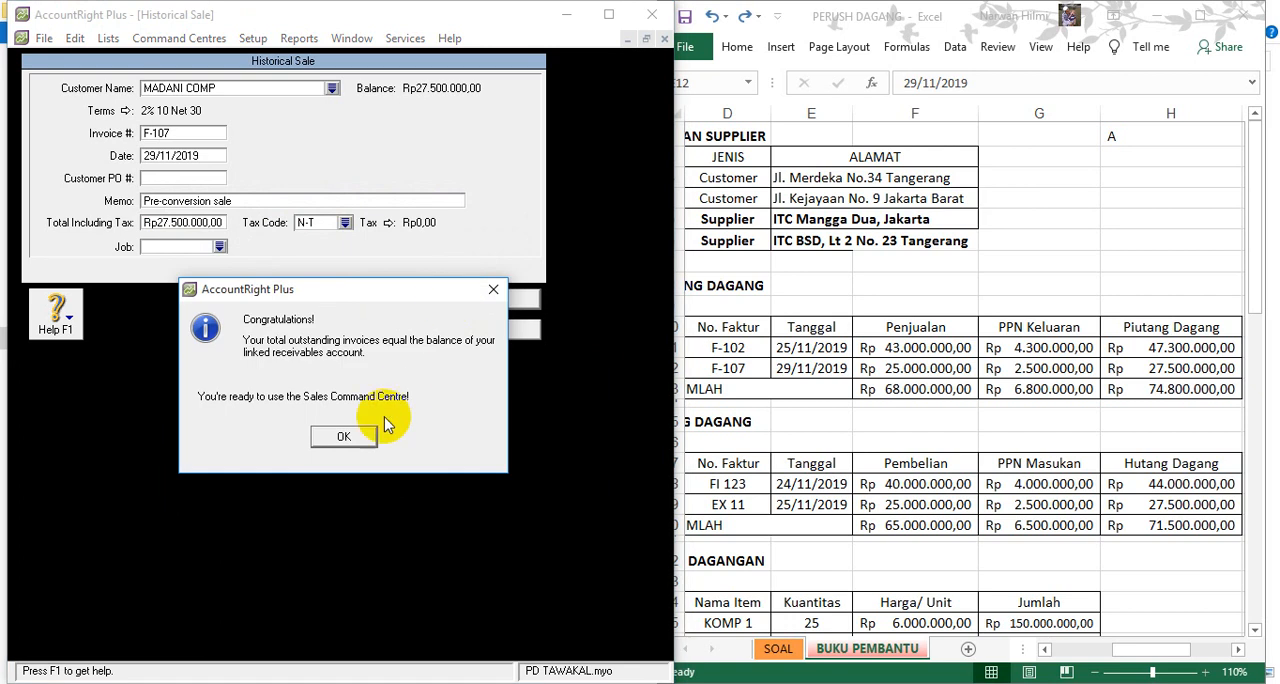
{"action": "left_click", "coordinate": [345, 440]}
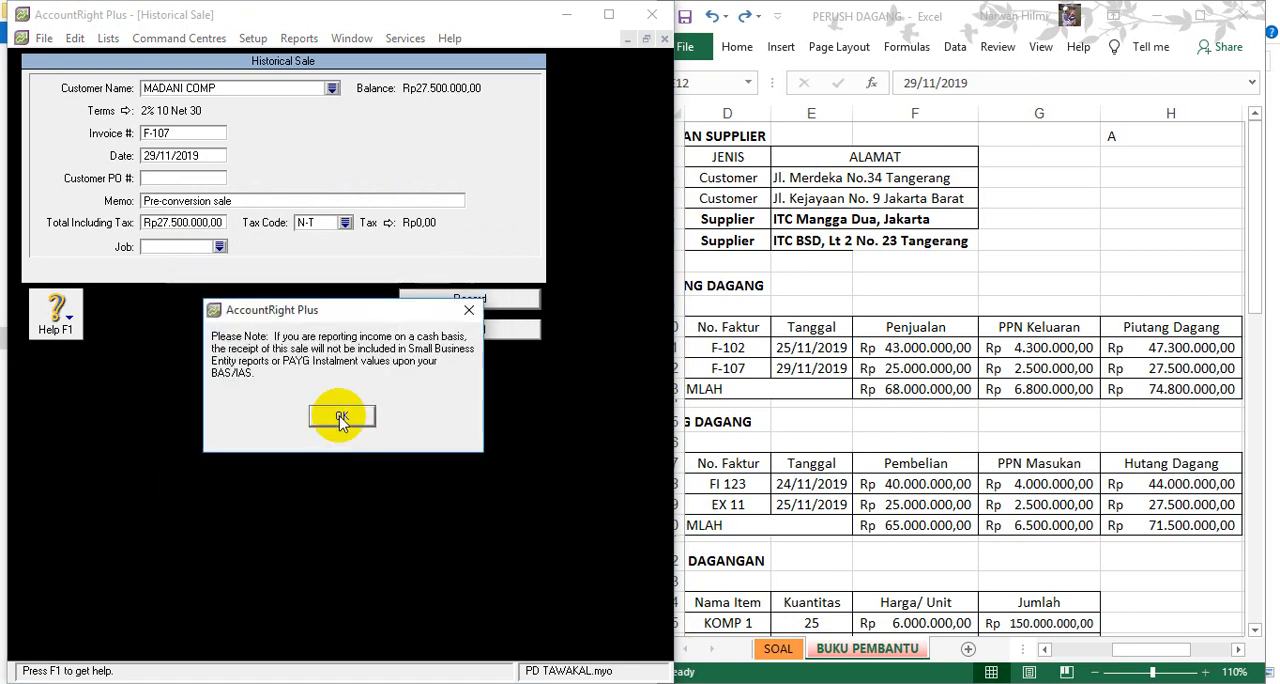
{"action": "left_click", "coordinate": [338, 420]}
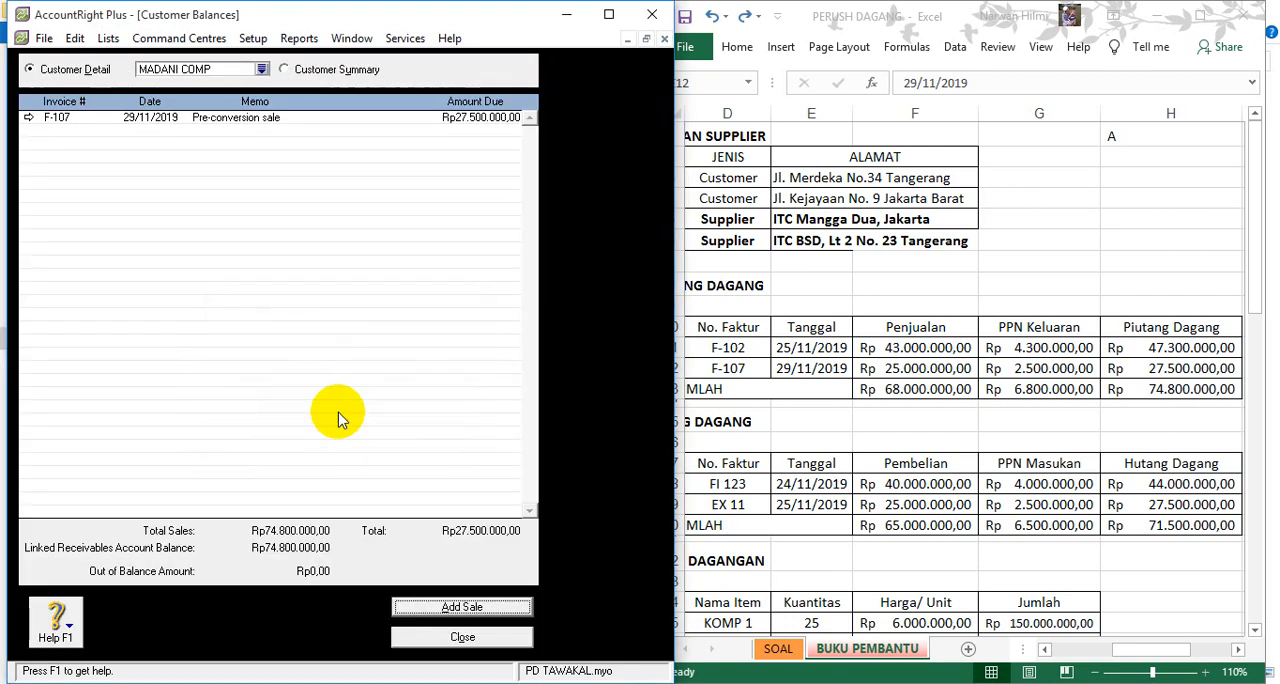
- Reopen ALIF COMPUTER's historical sale F-102, set its date to 25/11/2019 and save the change
{"action": "left_click", "coordinate": [261, 69]}
{"action": "double_click", "coordinate": [198, 251]}
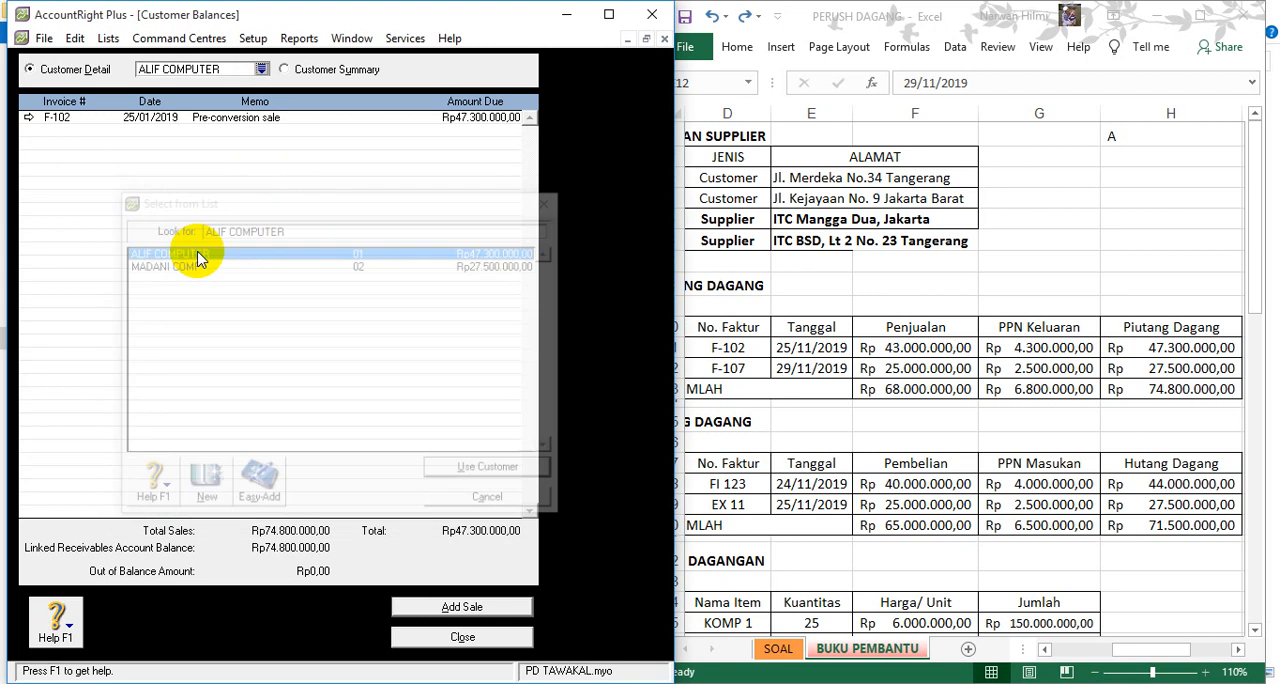
{"action": "double_click", "coordinate": [168, 122]}
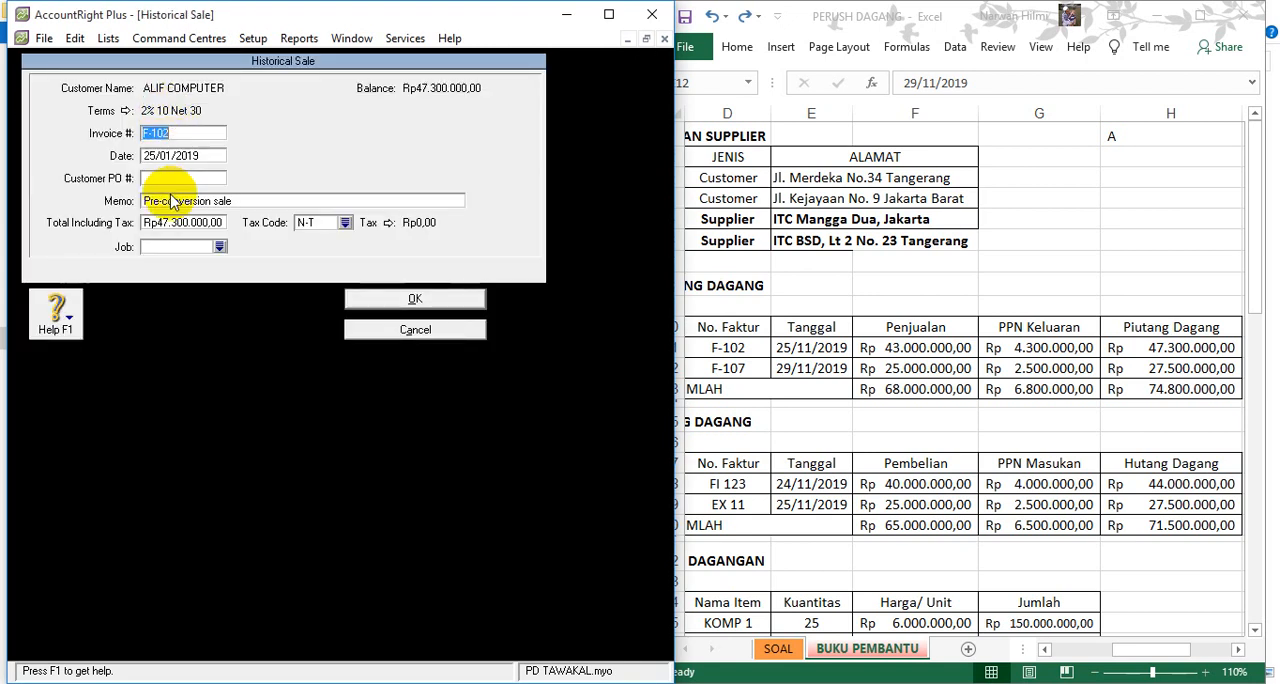
{"action": "double_click", "coordinate": [168, 155]}
{"action": "left_click", "coordinate": [168, 155]}
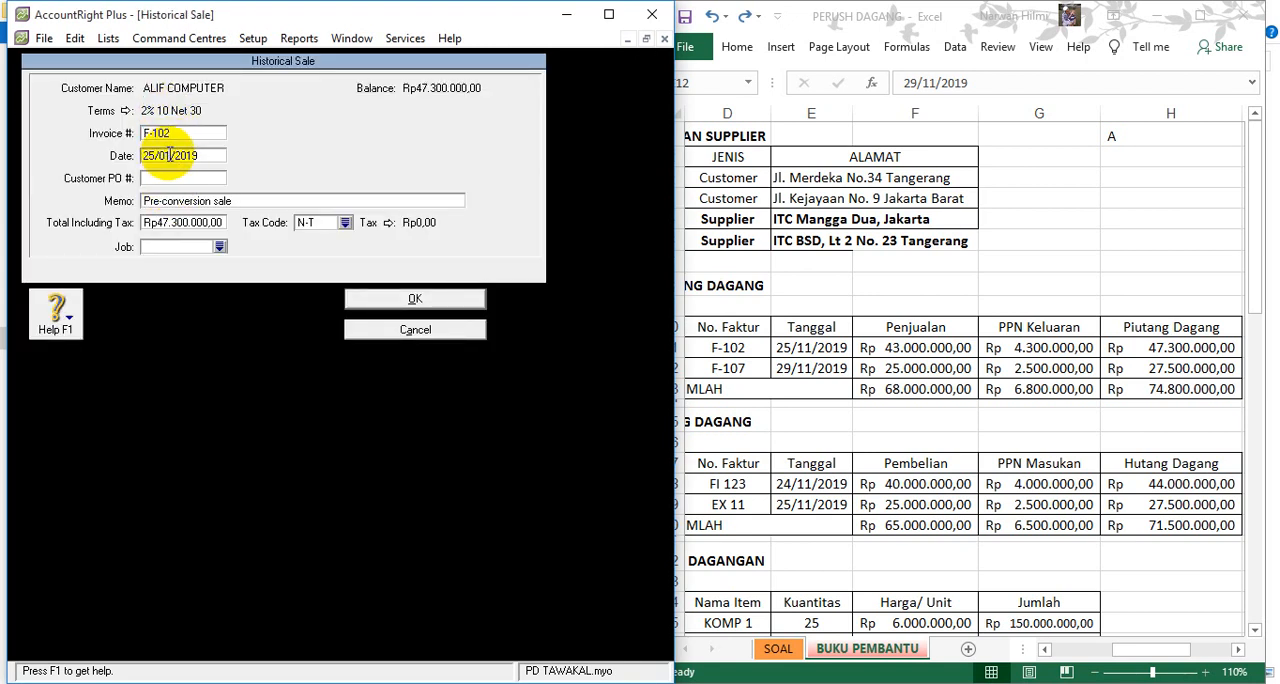
{"action": "key", "text": "BackSpace"}
{"action": "key", "text": "BackSpace"}
{"action": "type", "text": "11/201"}
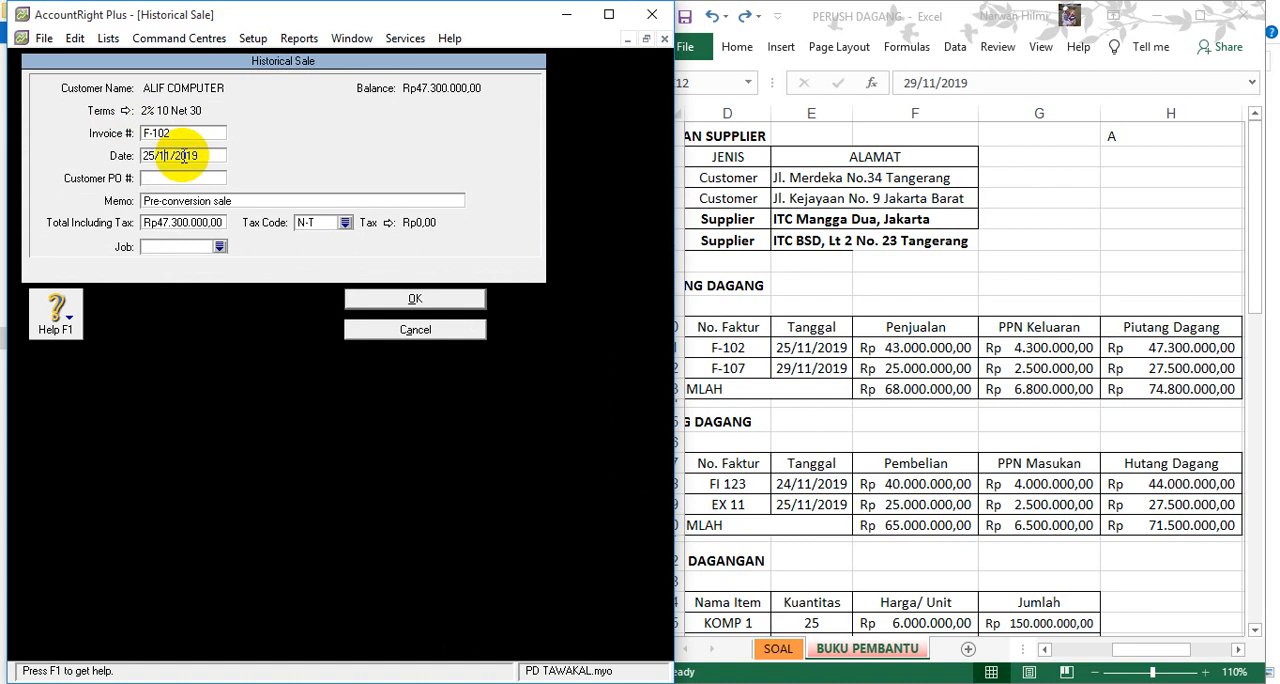
{"action": "left_click", "coordinate": [395, 303]}
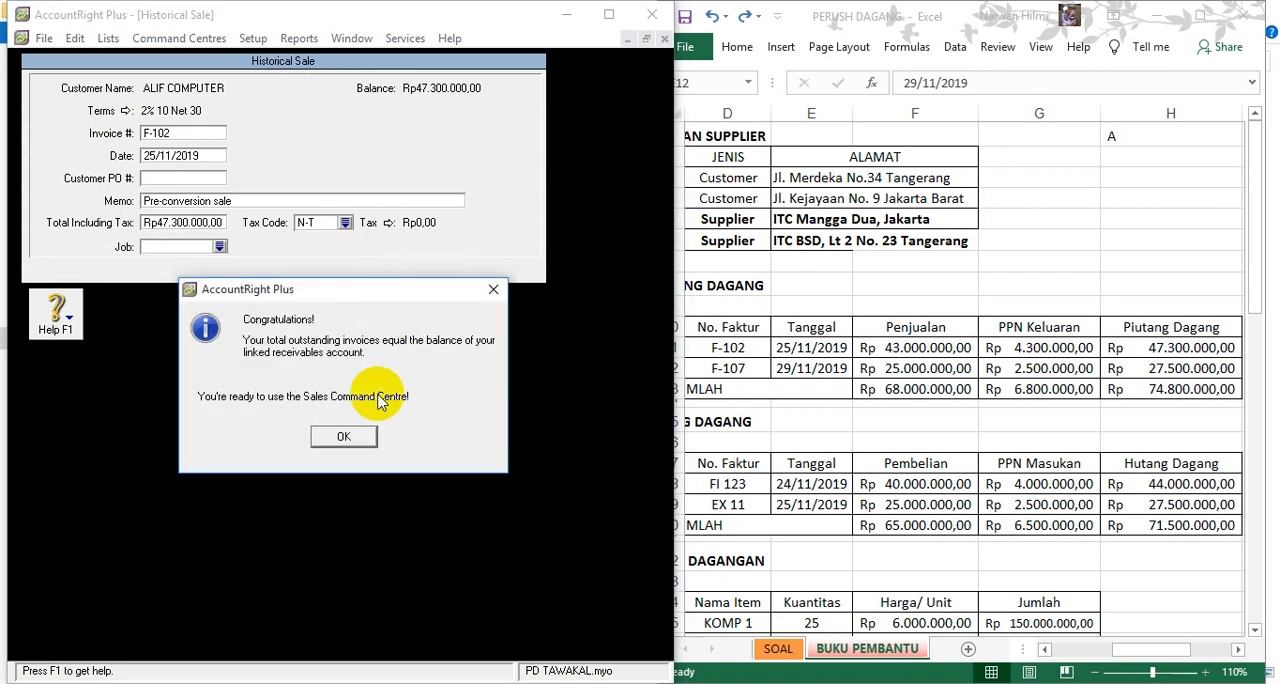
{"action": "left_click", "coordinate": [342, 432]}
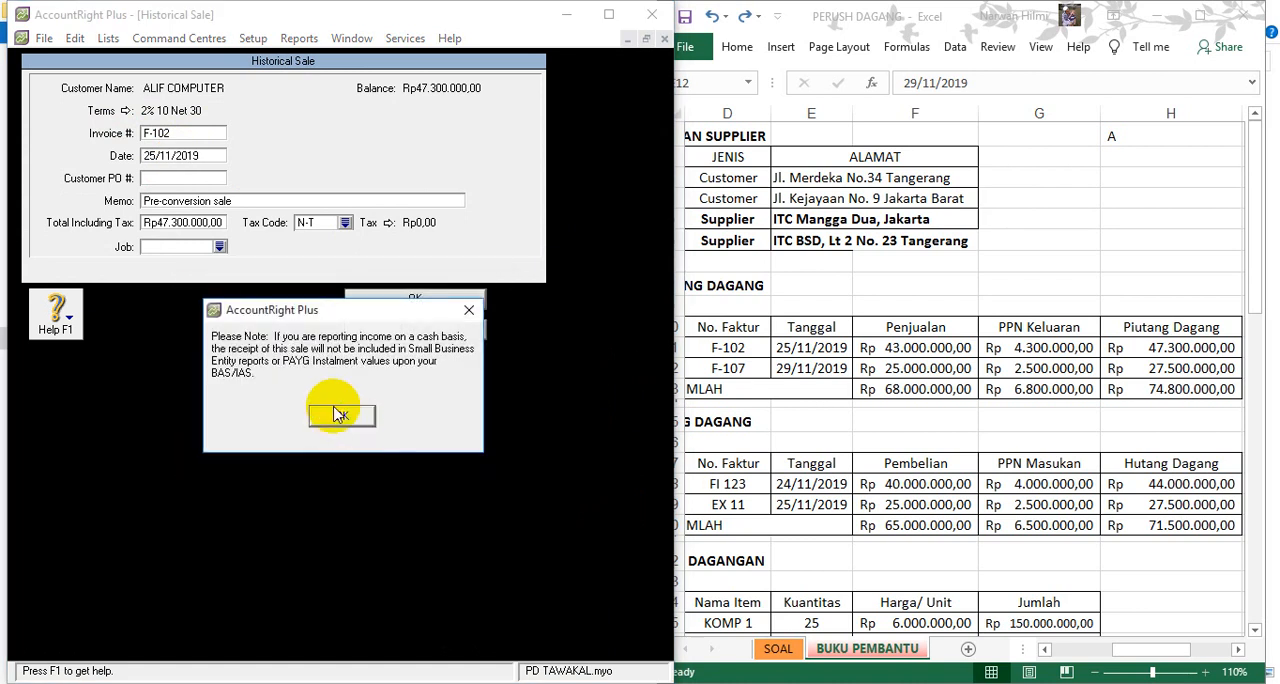
{"action": "left_click", "coordinate": [332, 414]}
- Close the Customer Balances setup and open the Supplier Balances setup
{"action": "left_click", "coordinate": [466, 636]}
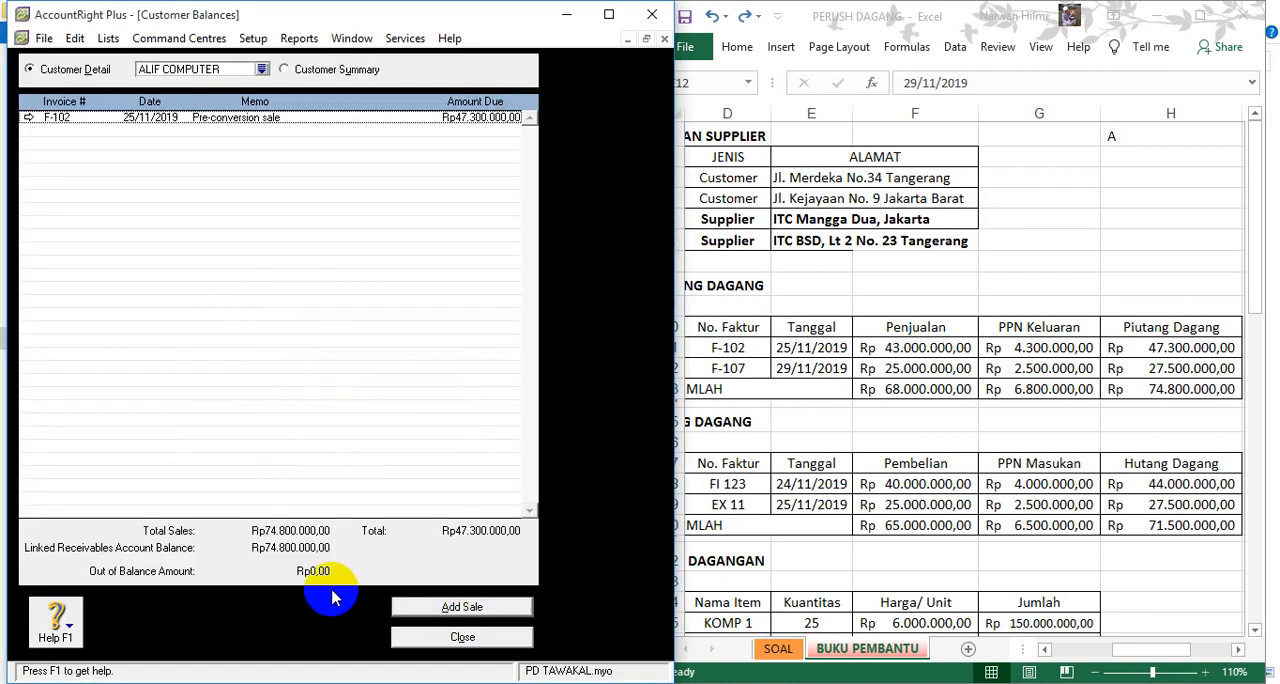
{"action": "left_click", "coordinate": [455, 636]}
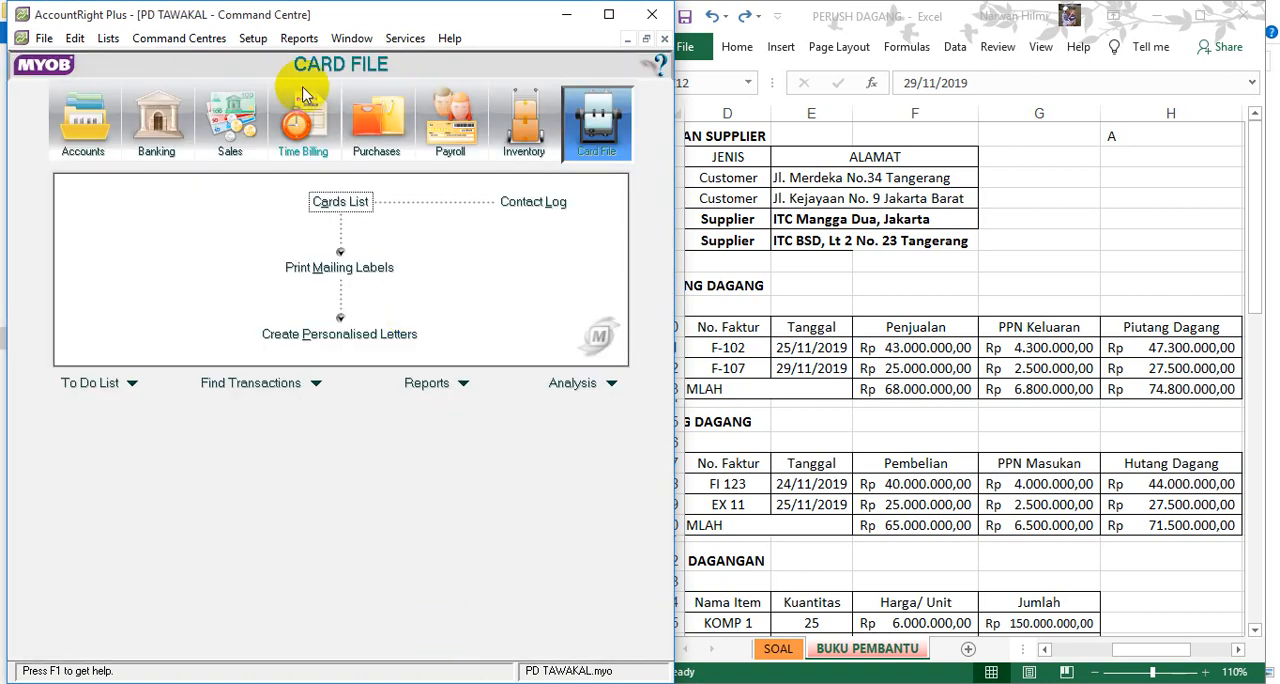
{"action": "left_click", "coordinate": [253, 38]}
{"action": "mouse_move", "coordinate": [351, 80]}
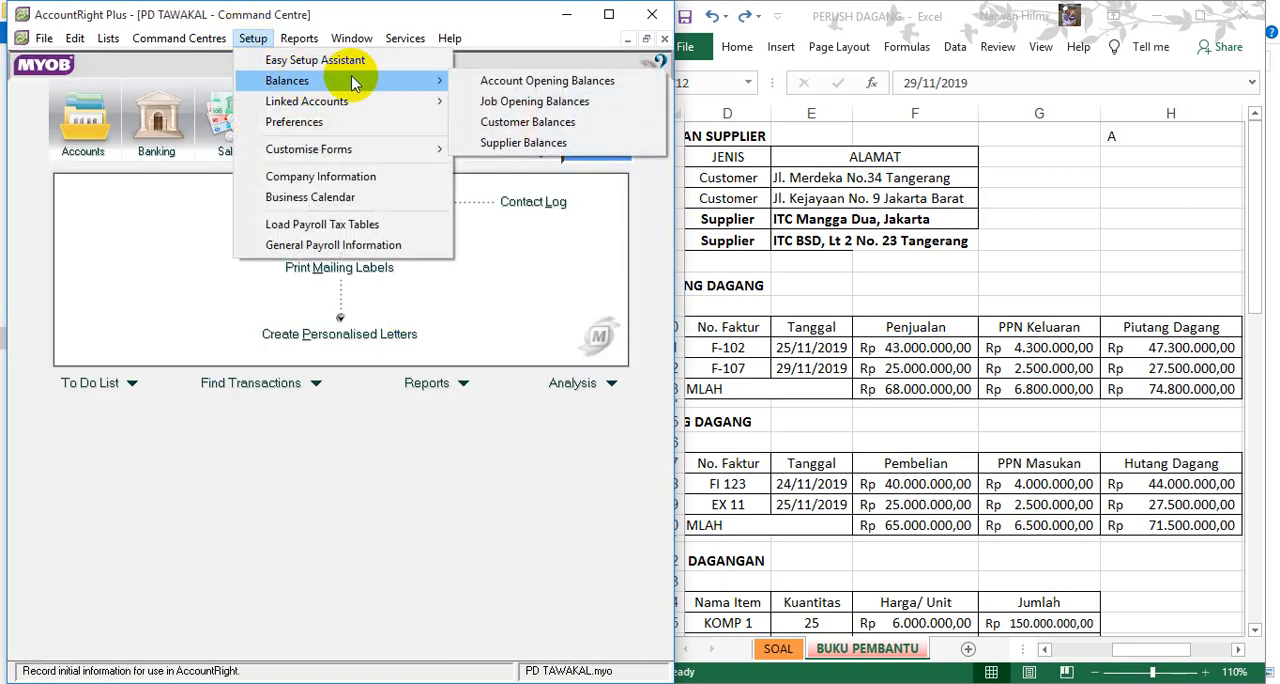
{"action": "left_click", "coordinate": [489, 145]}
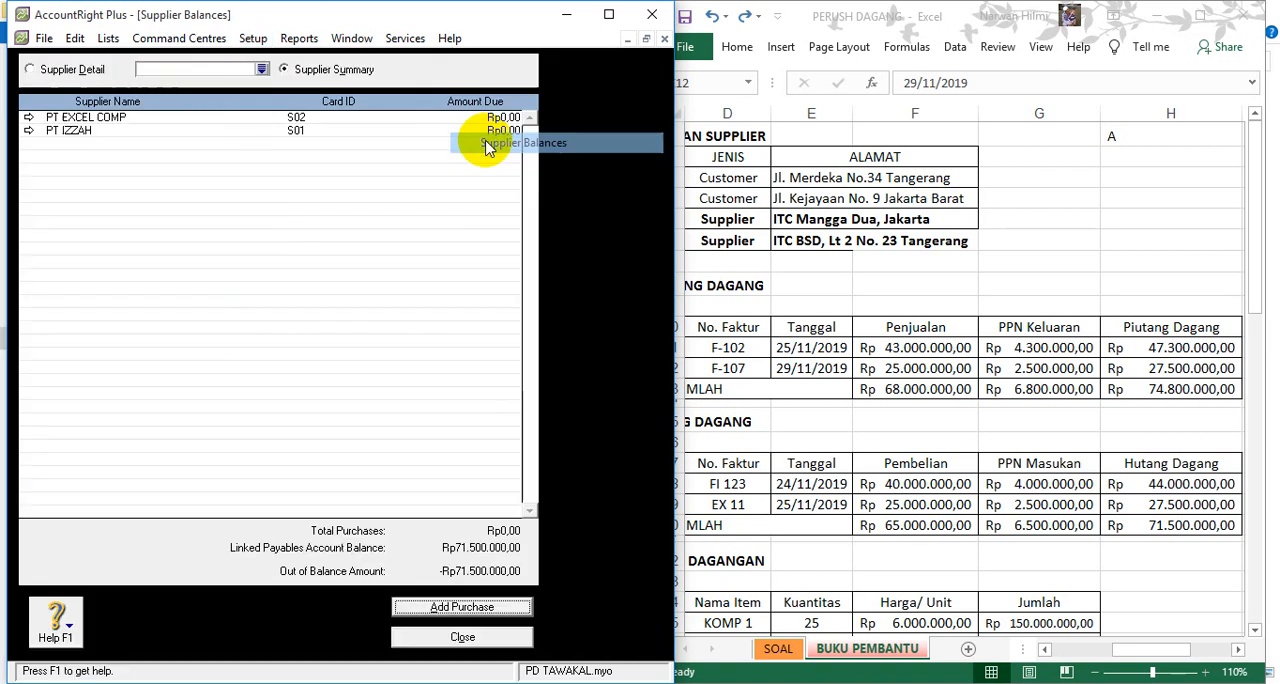
- Show the supplier balance detail for PT IZZAH
{"action": "double_click", "coordinate": [80, 118]}
{"action": "left_click", "coordinate": [262, 70]}
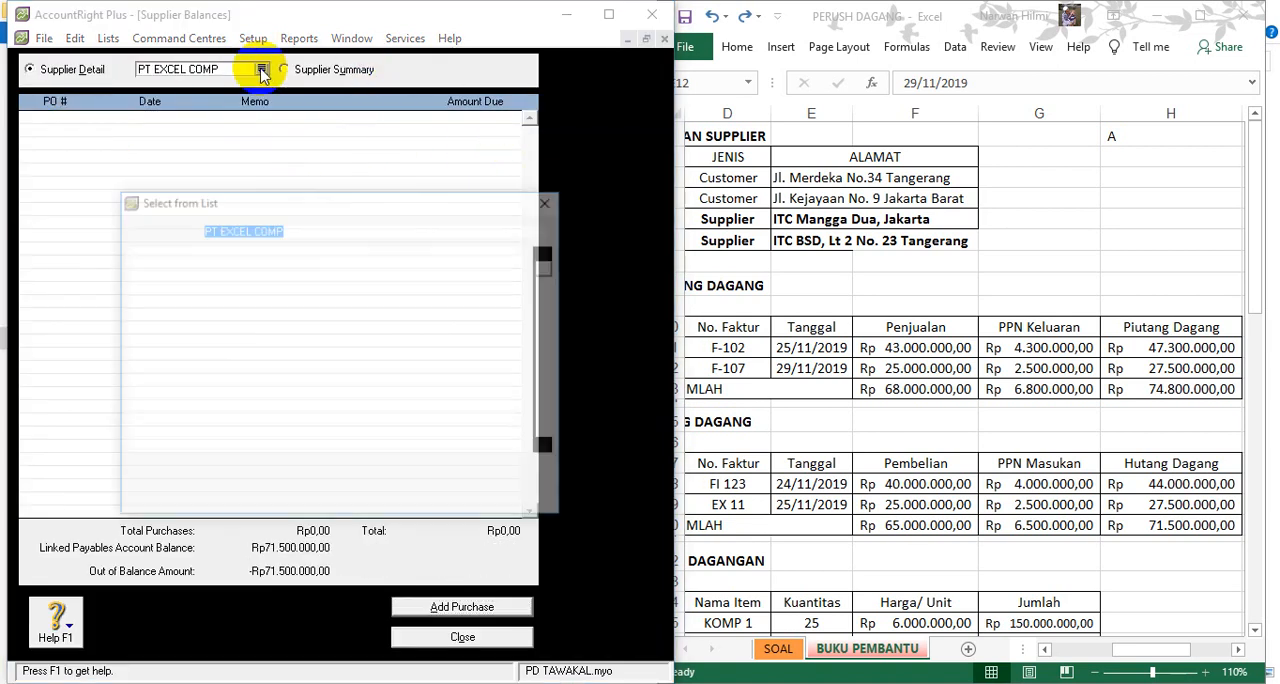
{"action": "double_click", "coordinate": [163, 264]}
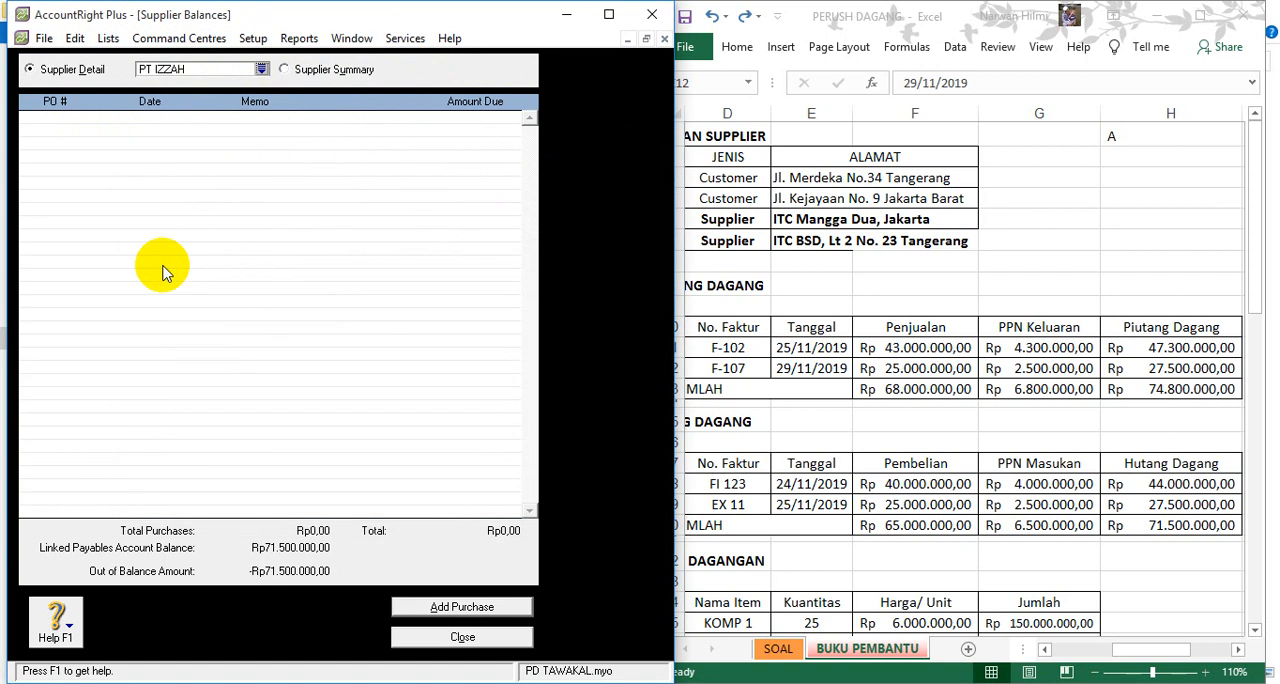
- Switch to the Excel workbook and examine PT. Izzah's row in the DAFTAR SALDO UTANG DAGANG table, from name to Hutang Dagang
{"action": "left_click", "coordinate": [757, 467]}
{"action": "left_click", "coordinate": [761, 476]}
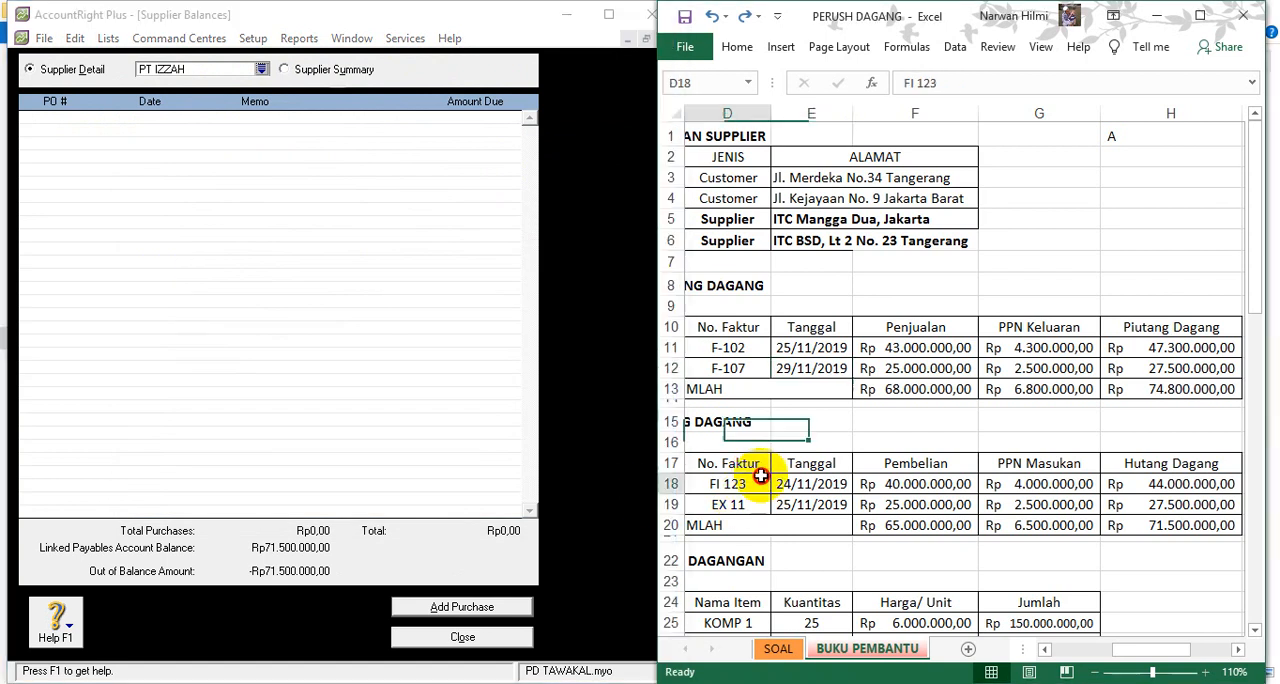
{"action": "key", "text": "Left"}
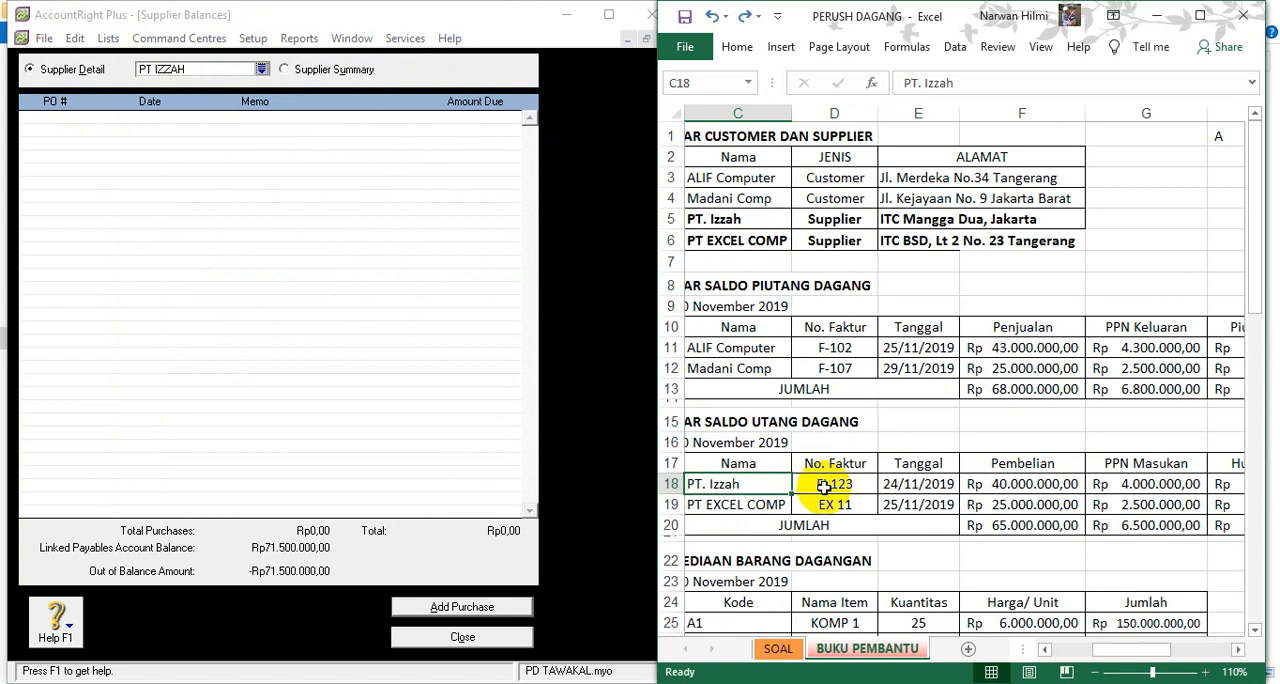
{"action": "key", "text": "Right"}
{"action": "key", "text": "Right"}
{"action": "key", "text": "Right"}
{"action": "key", "text": "Right"}
{"action": "key", "text": "Right"}
{"action": "key", "text": "Right"}
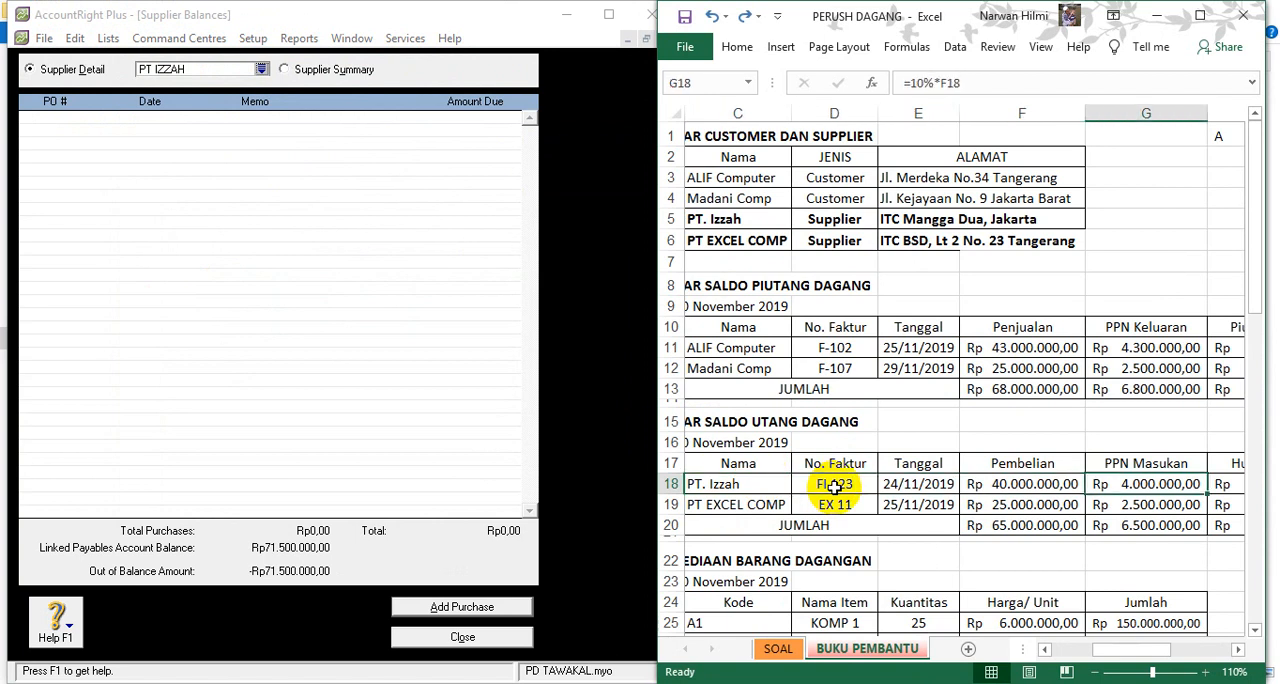
{"action": "key", "text": "Left"}
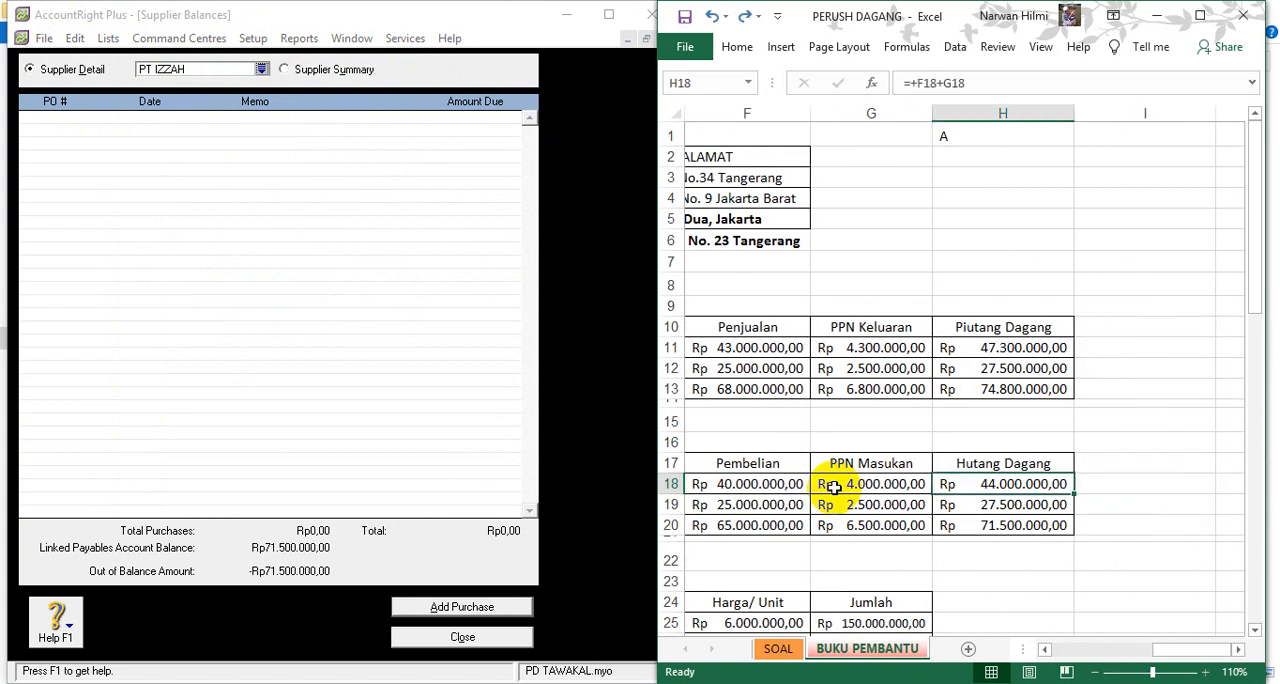
{"action": "key", "text": "Home"}
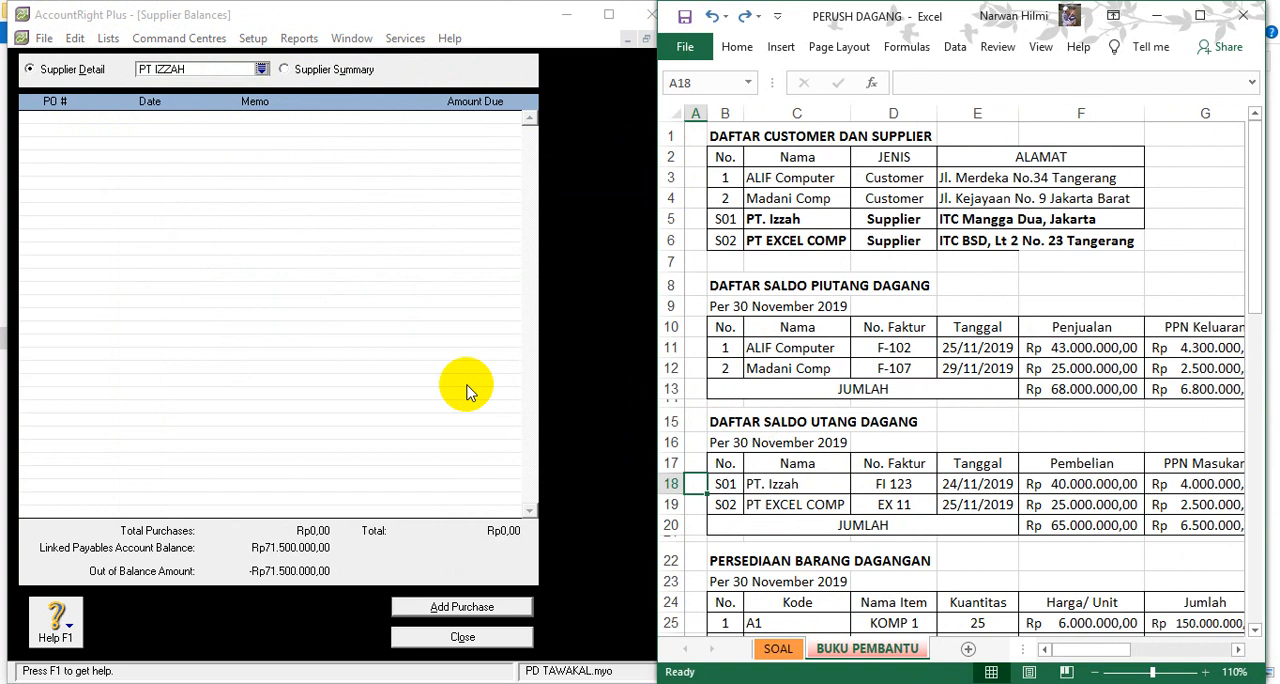
- In AccountRight Plus, add a historical purchase for PT IZZAH dated 24/11/2019 with supplier invoice number FI 123
{"action": "left_click", "coordinate": [432, 610]}
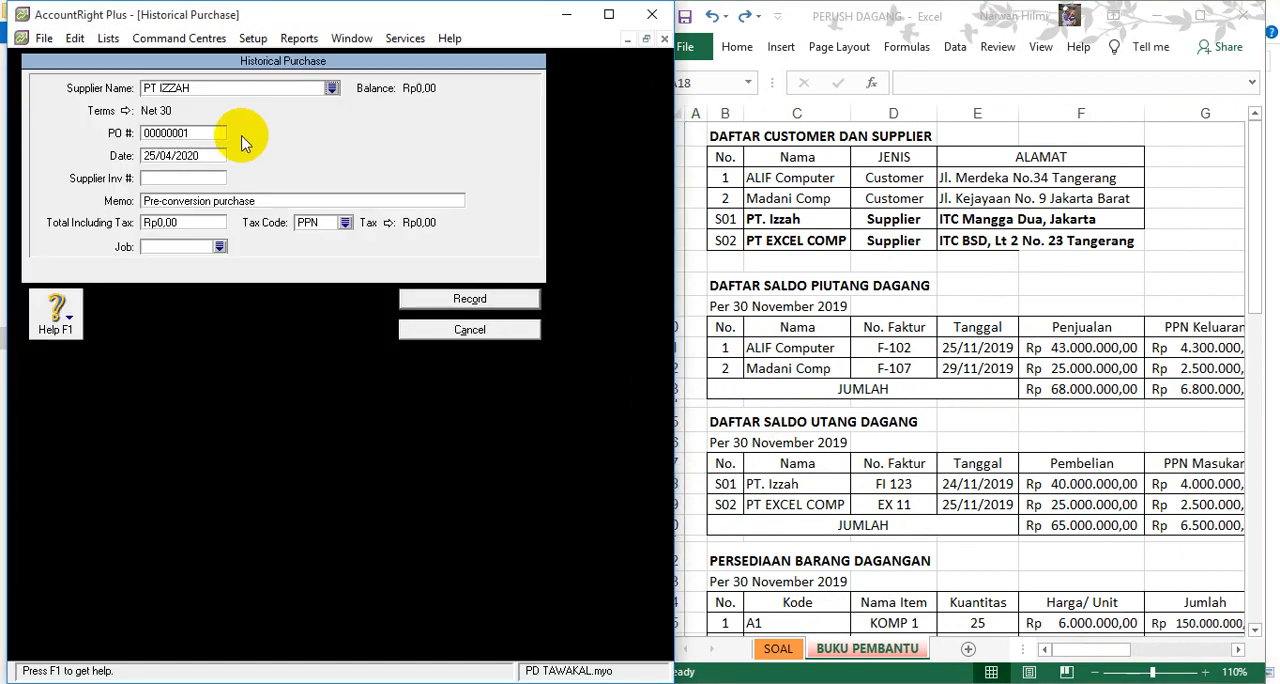
{"action": "left_click", "coordinate": [193, 158]}
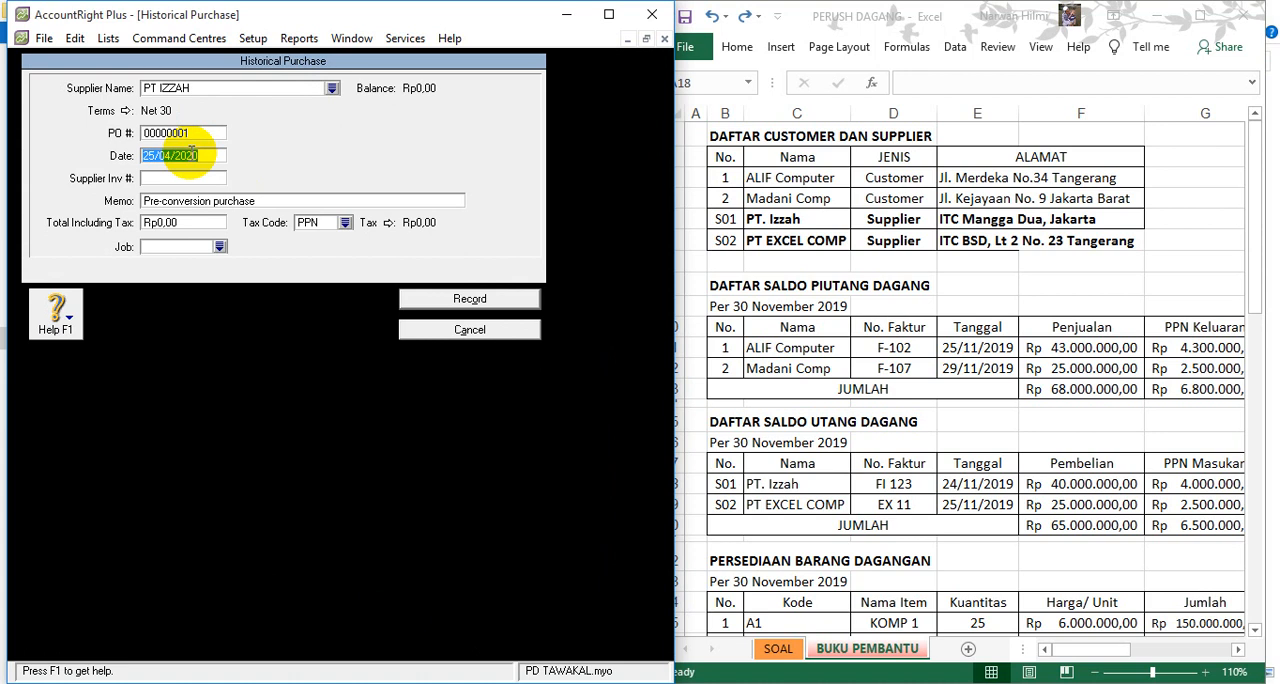
{"action": "type", "text": "24"}
{"action": "key", "text": "Tab"}
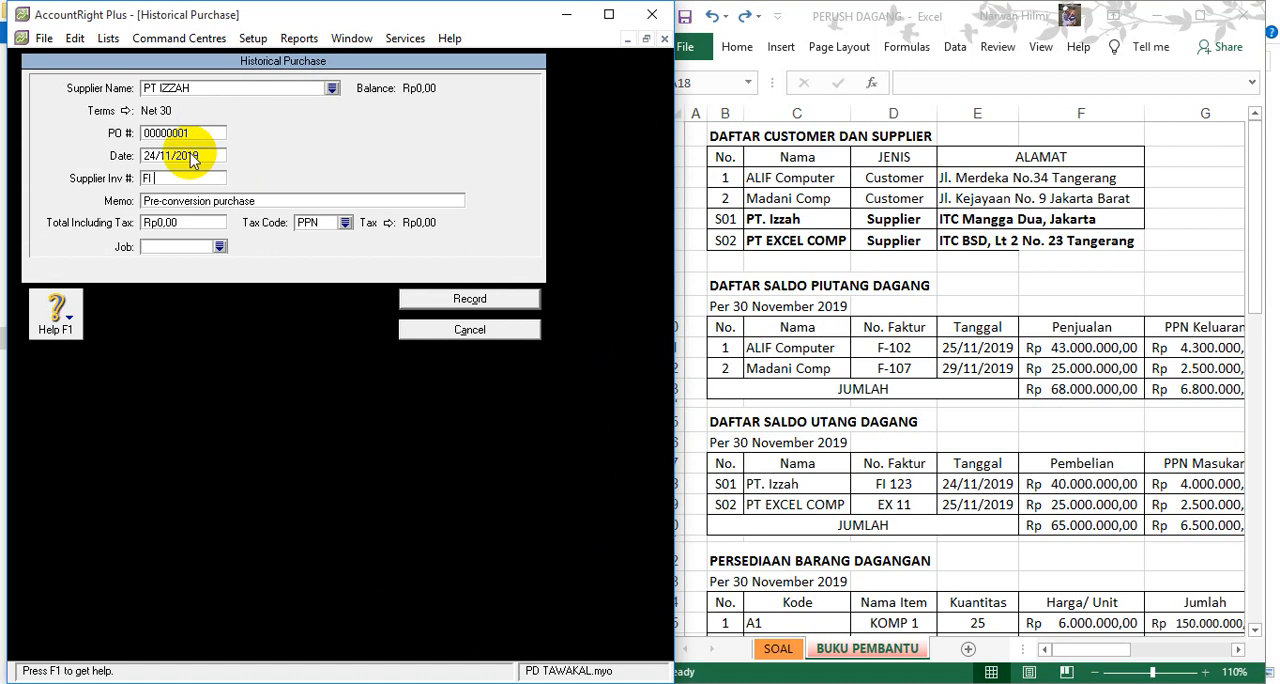
{"action": "key", "text": "Tab"}
- Set the PT IZZAH purchase's total including tax to Rp44.000.000 and its tax code to N-T
{"action": "key", "text": "Tab"}
{"action": "type", "text": "44.000.000"}
{"action": "key", "text": "Tab"}
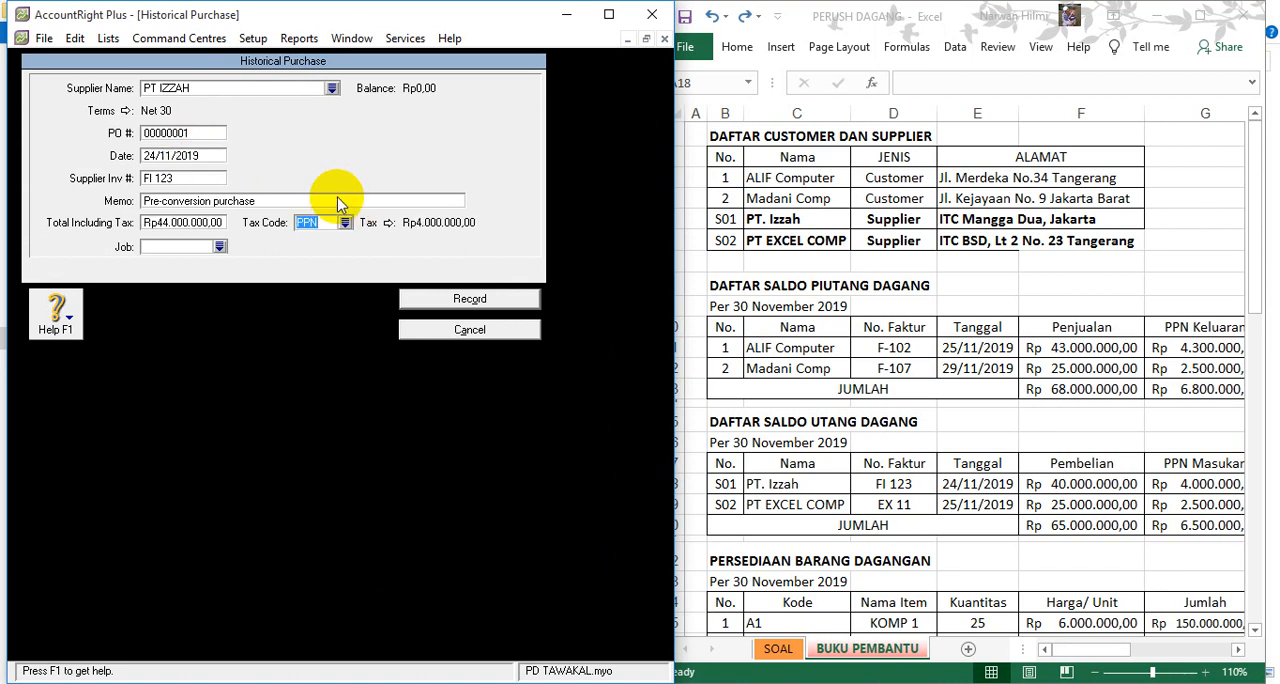
{"action": "left_click", "coordinate": [344, 222]}
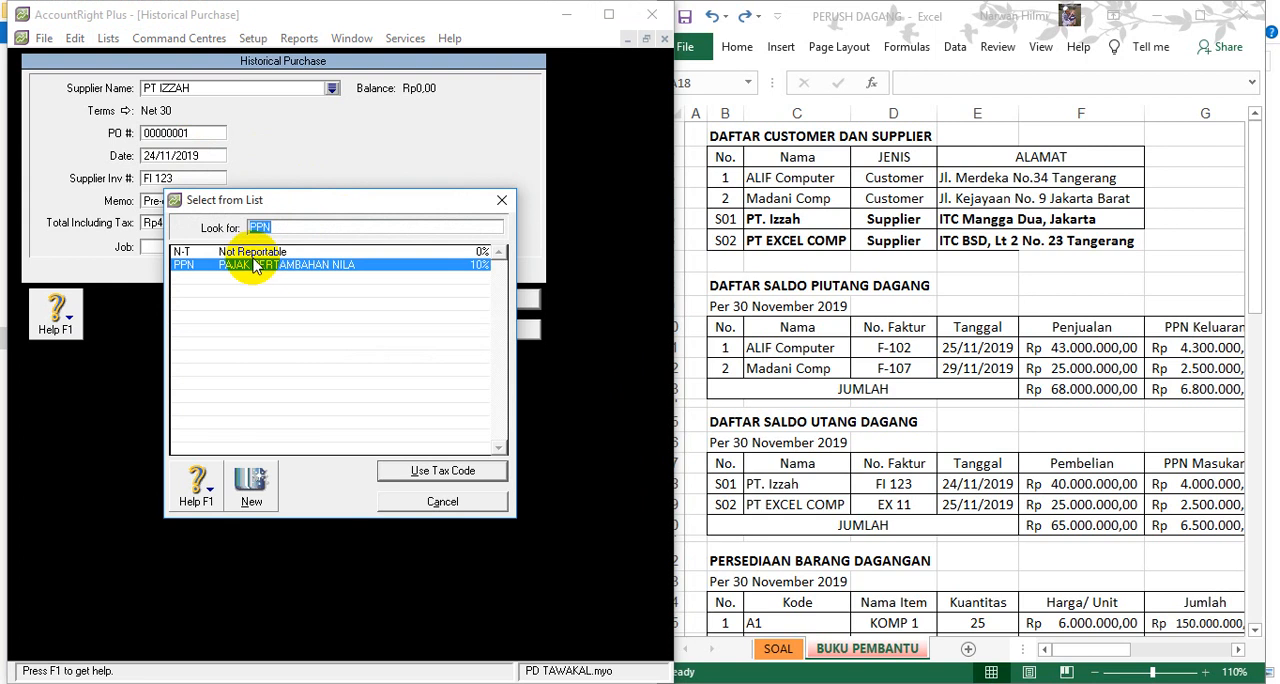
{"action": "double_click", "coordinate": [253, 254]}
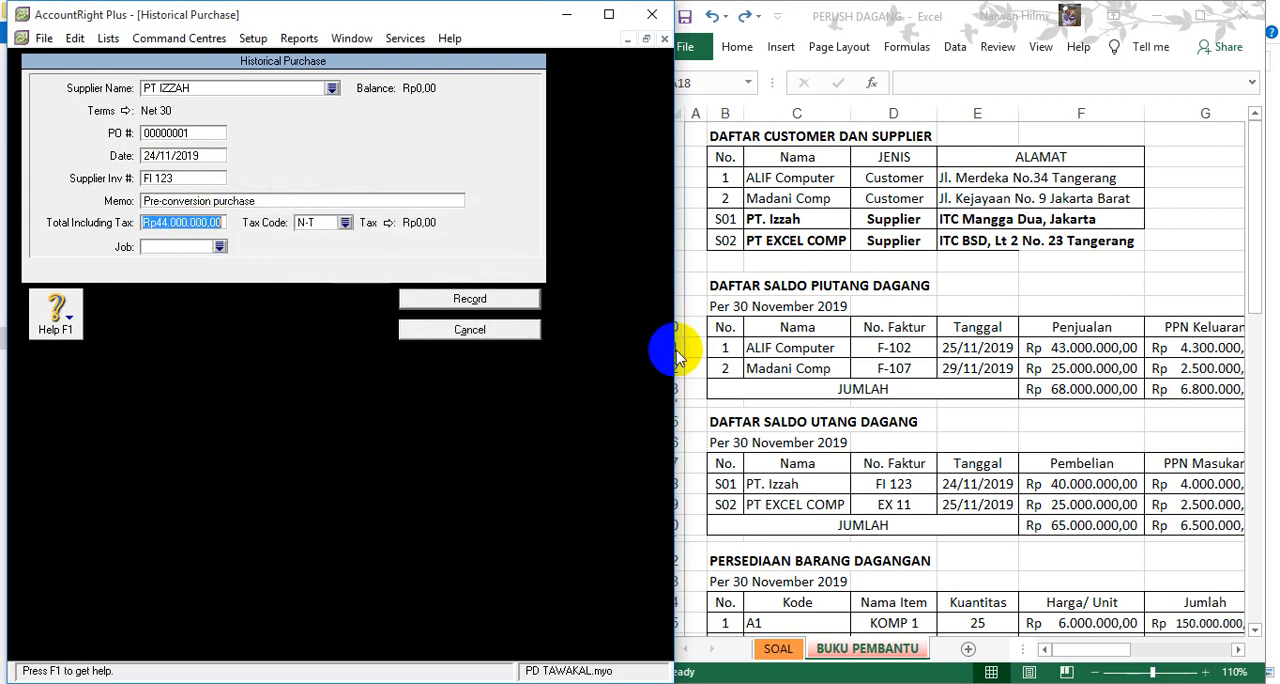
- In Excel, check the invoice number, date and payable amounts in PT. Izzah's row against the purchase entry
{"action": "left_click", "coordinate": [897, 367]}
{"action": "left_click", "coordinate": [890, 482]}
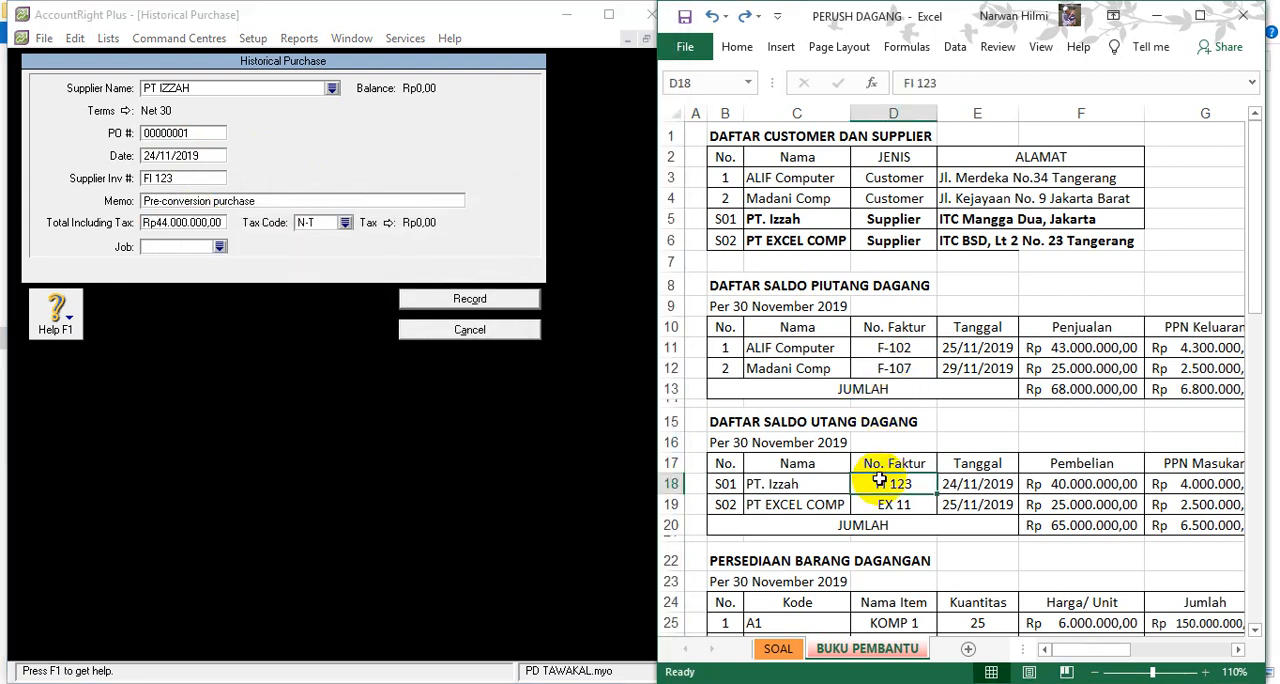
{"action": "key", "text": "Right"}
{"action": "key", "text": "Right"}
{"action": "key", "text": "Right"}
{"action": "key", "text": "Right"}
{"action": "key", "text": "Right"}
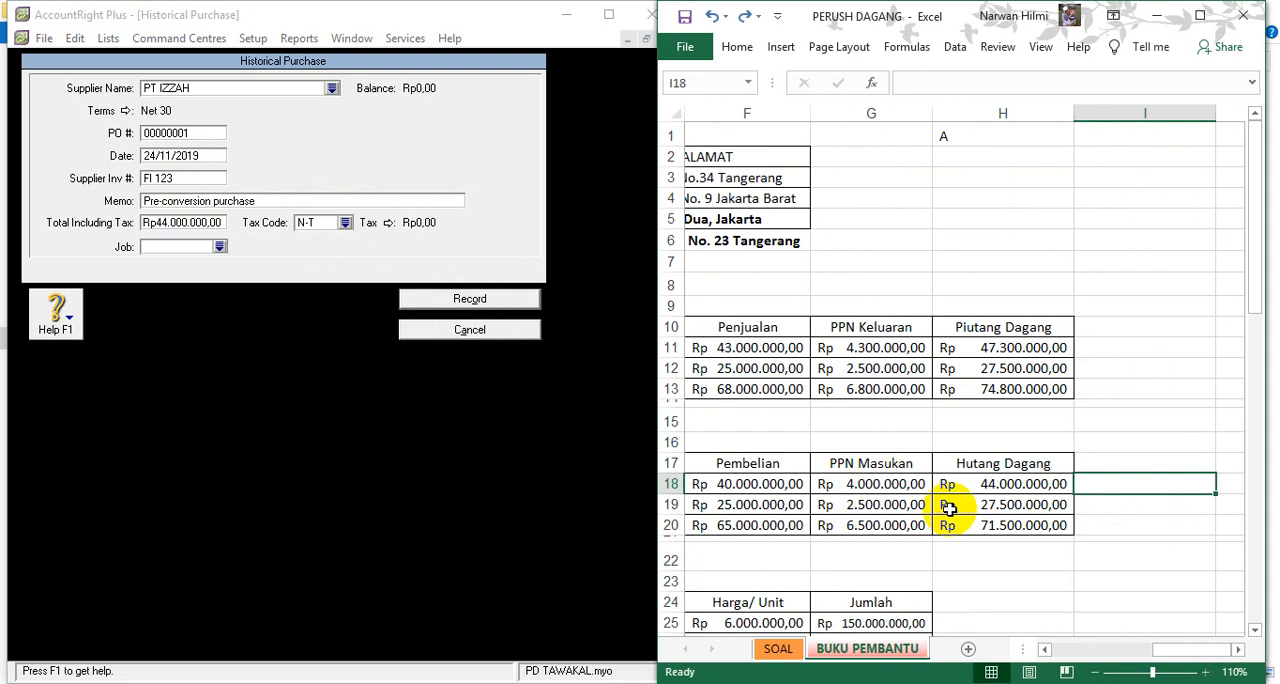
{"action": "key", "text": "Left"}
{"action": "key", "text": "Home"}
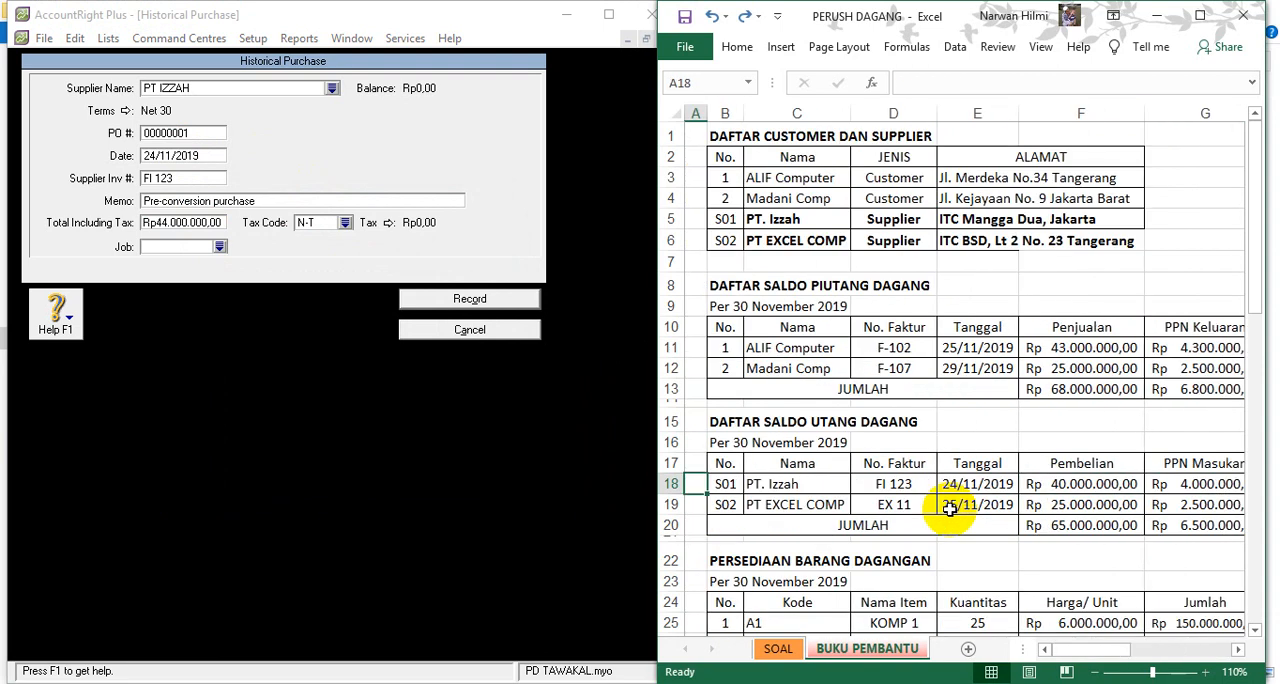
- Record the PT IZZAH purchase in AccountRight Plus, dismiss the notice and show the supplier balance detail for PT EXCEL COMP
{"action": "left_click", "coordinate": [466, 302]}
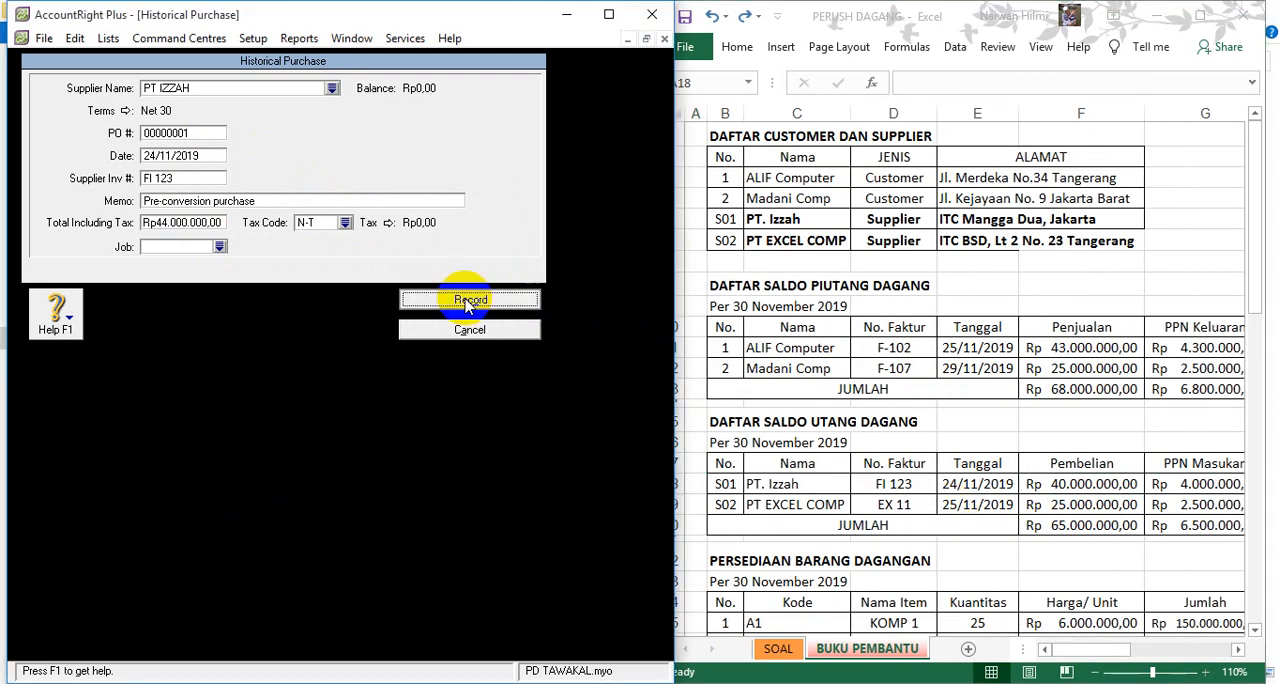
{"action": "left_click", "coordinate": [337, 409]}
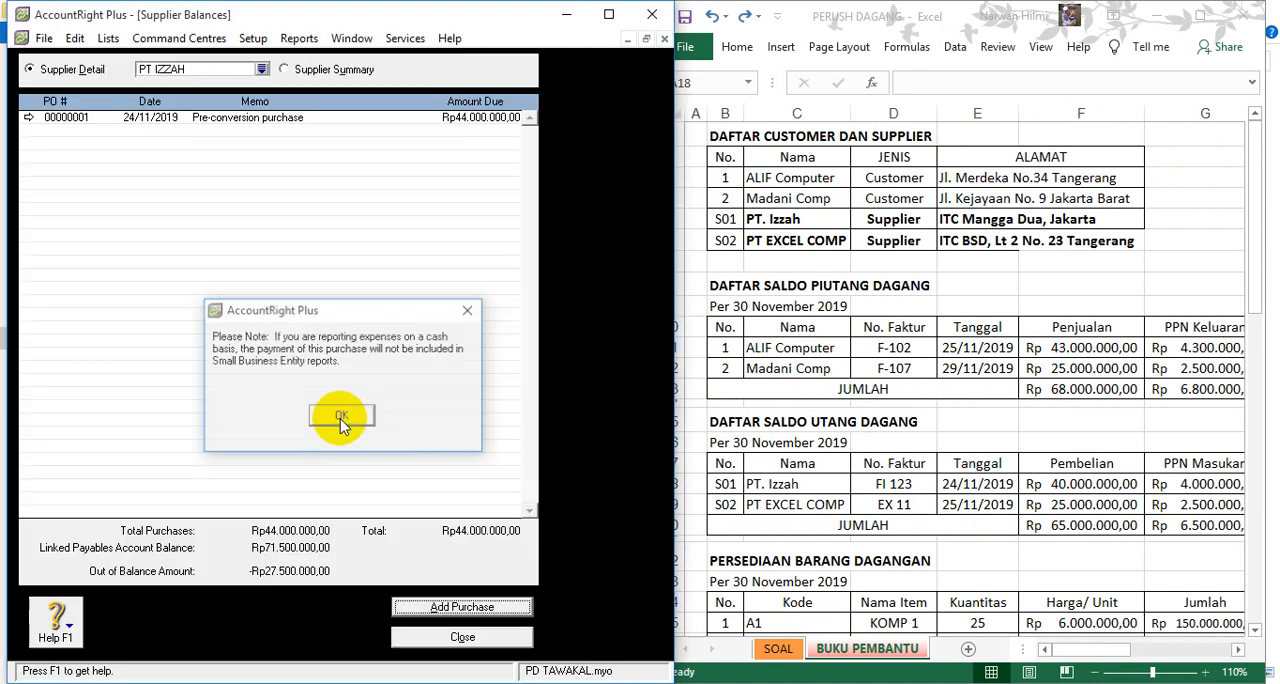
{"action": "left_click", "coordinate": [261, 69]}
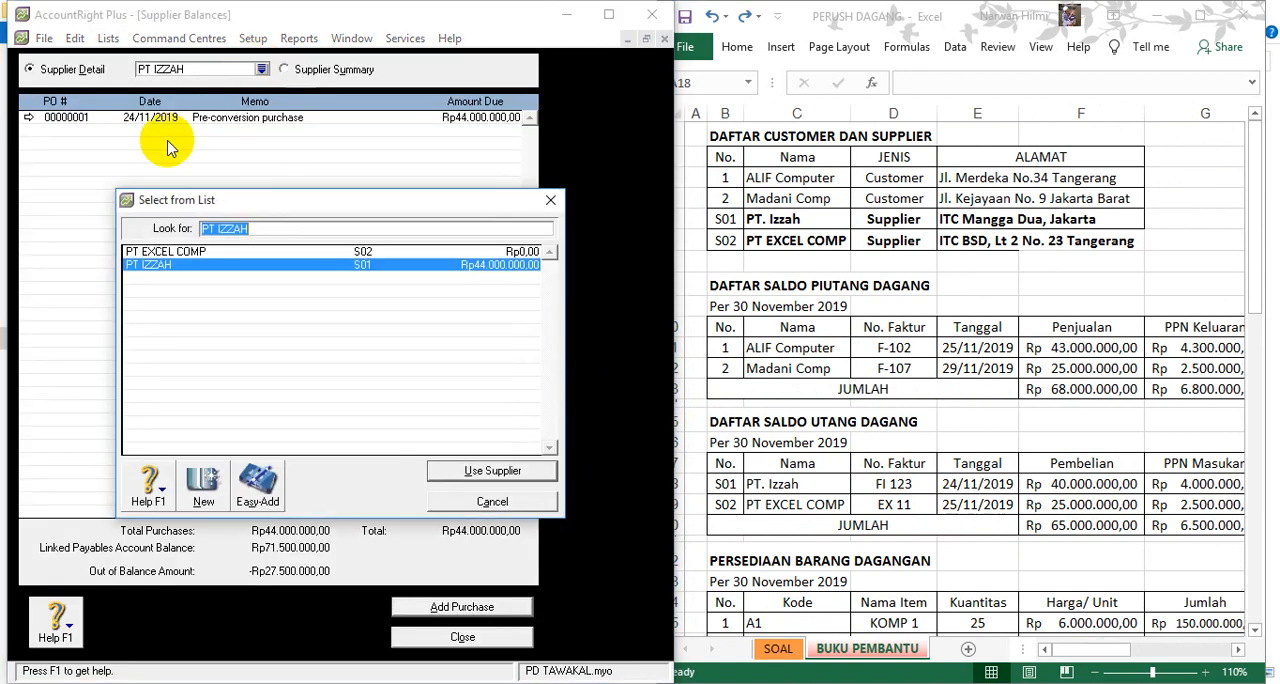
{"action": "double_click", "coordinate": [168, 254]}
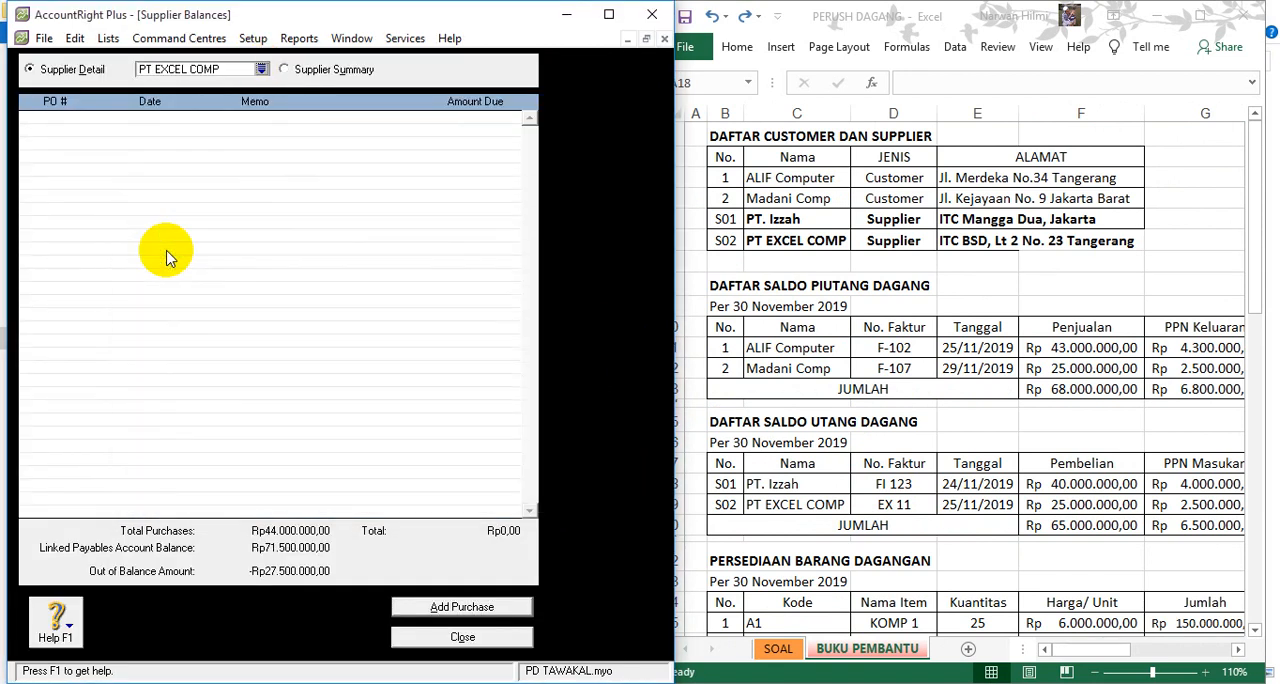
- Add a historical purchase for PT EXCEL COMP dated 25/11/2019 with supplier invoice number EX 11
{"action": "left_click", "coordinate": [462, 610]}
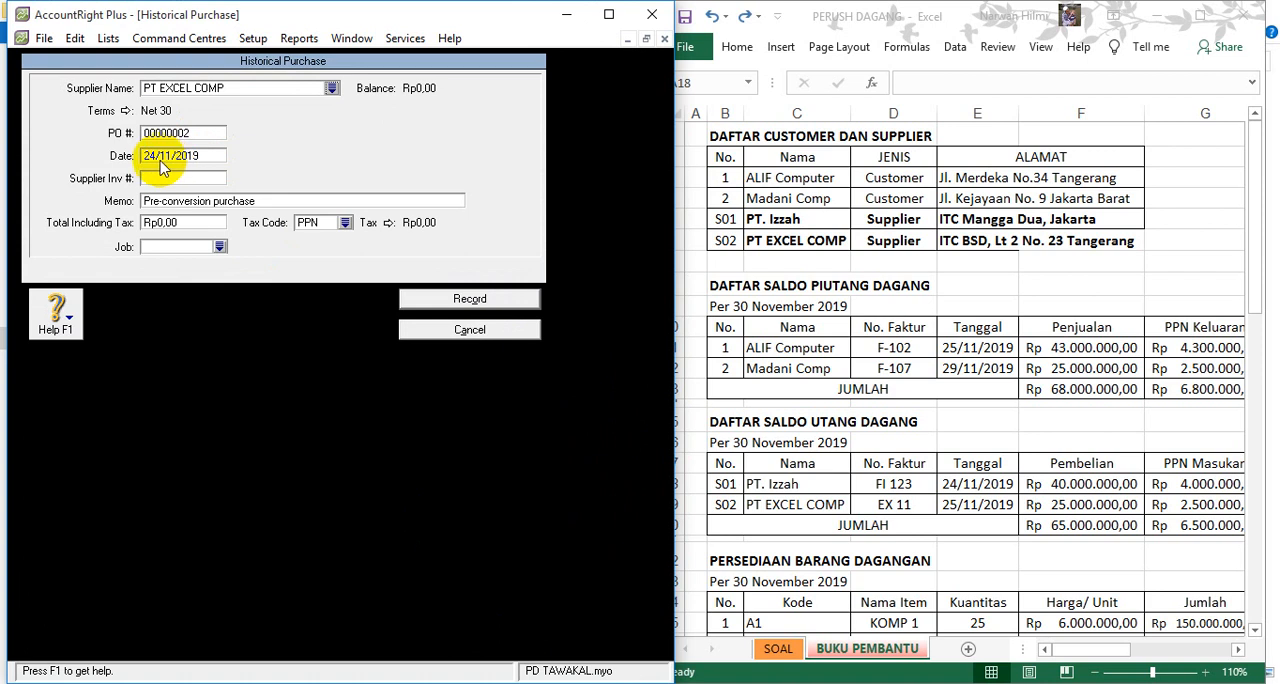
{"action": "left_click", "coordinate": [151, 157]}
{"action": "left_click", "coordinate": [147, 157]}
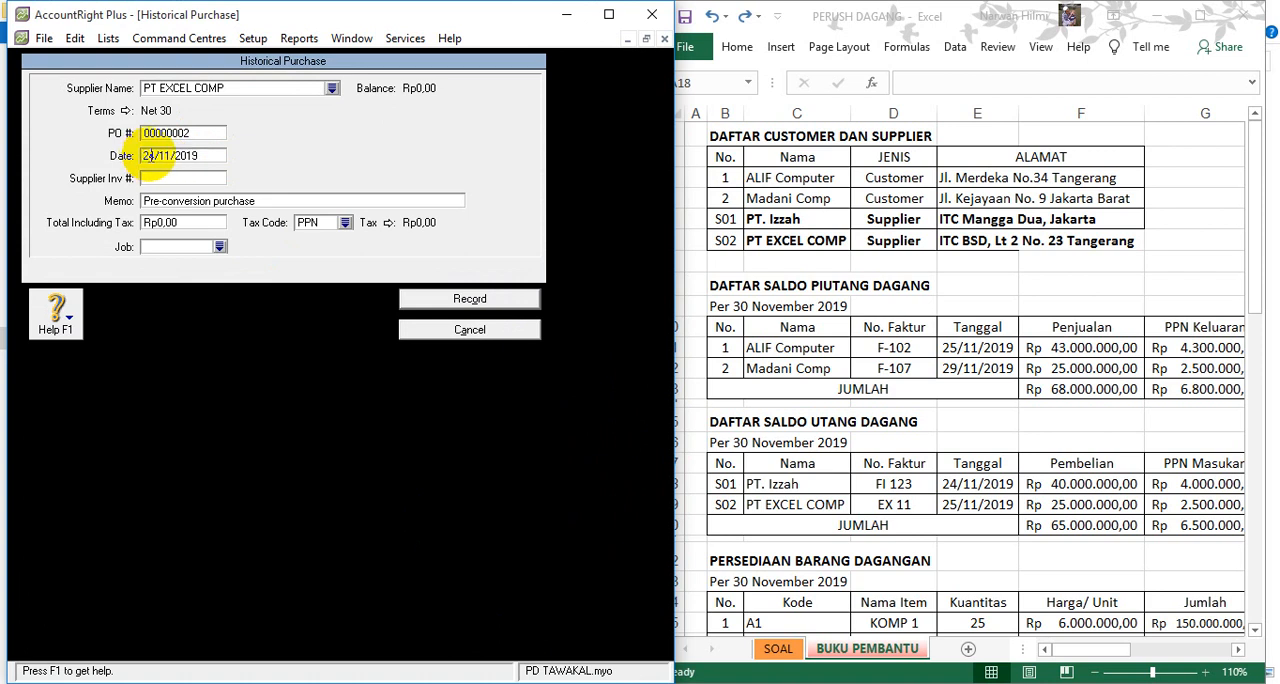
{"action": "key", "text": "Delete"}
{"action": "type", "text": "5"}
{"action": "left_click", "coordinate": [152, 181]}
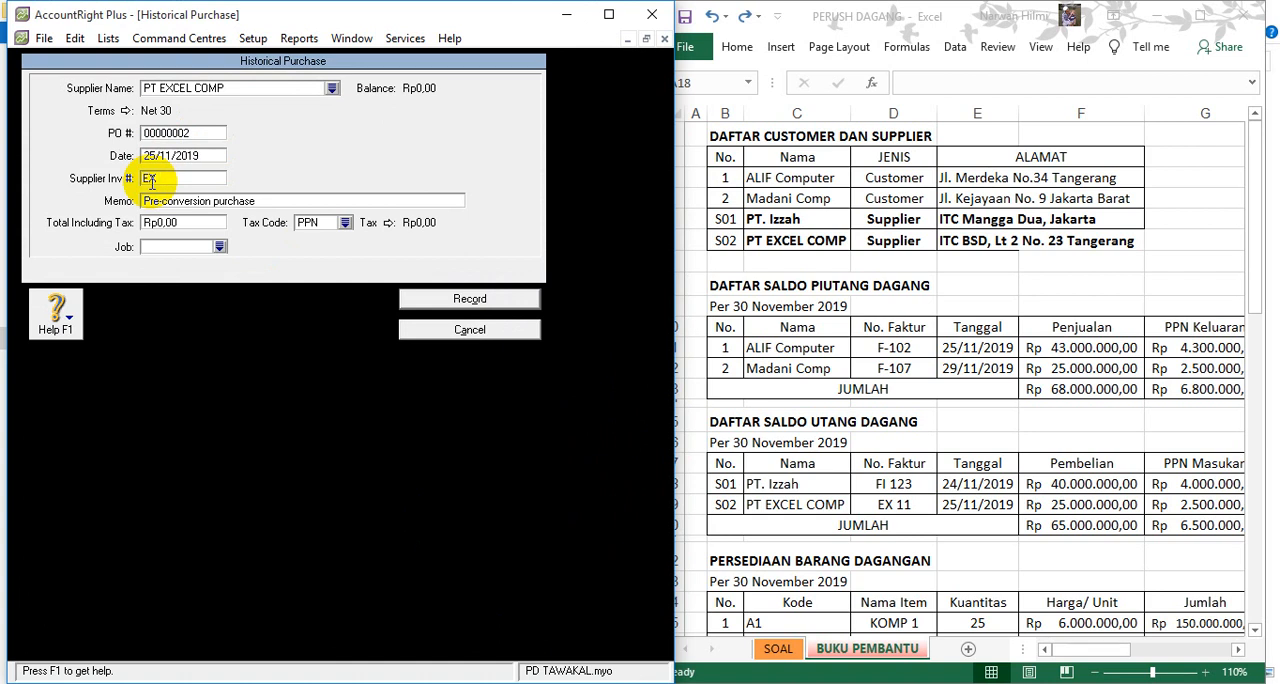
- Set the PT EXCEL COMP purchase's total including tax to Rp27.500.000 and its tax code to N-T
{"action": "left_click", "coordinate": [180, 222]}
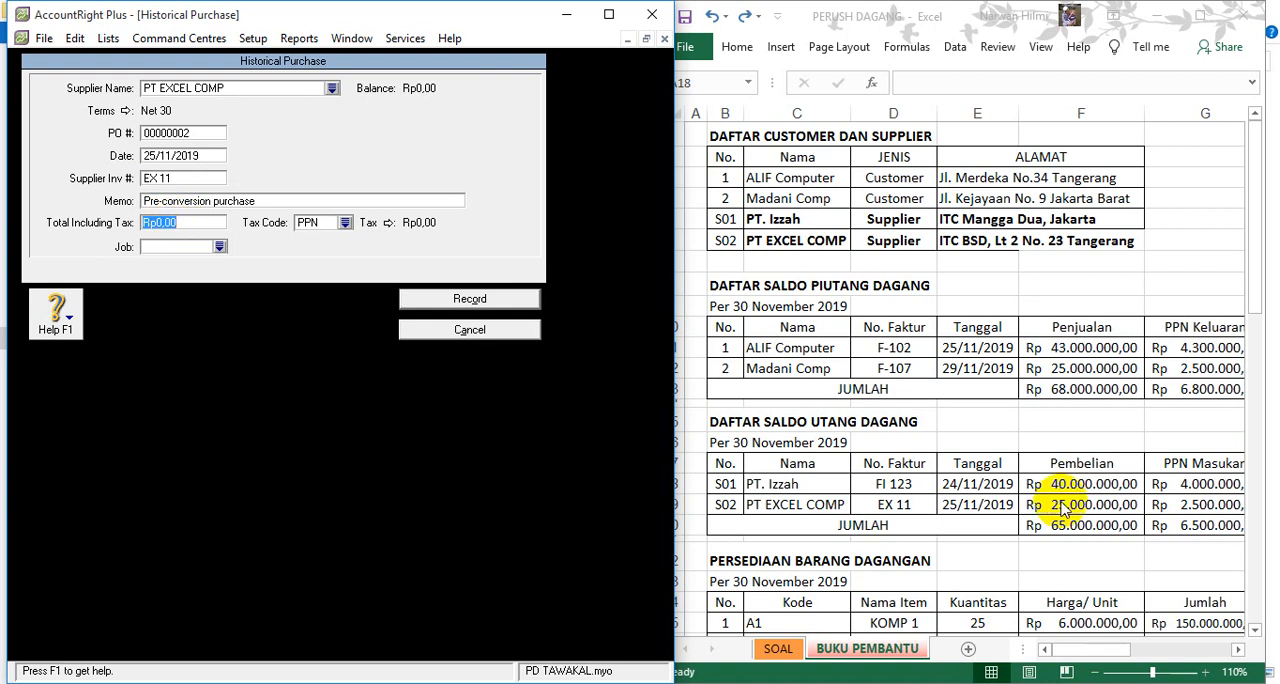
{"action": "type", "text": "27"}
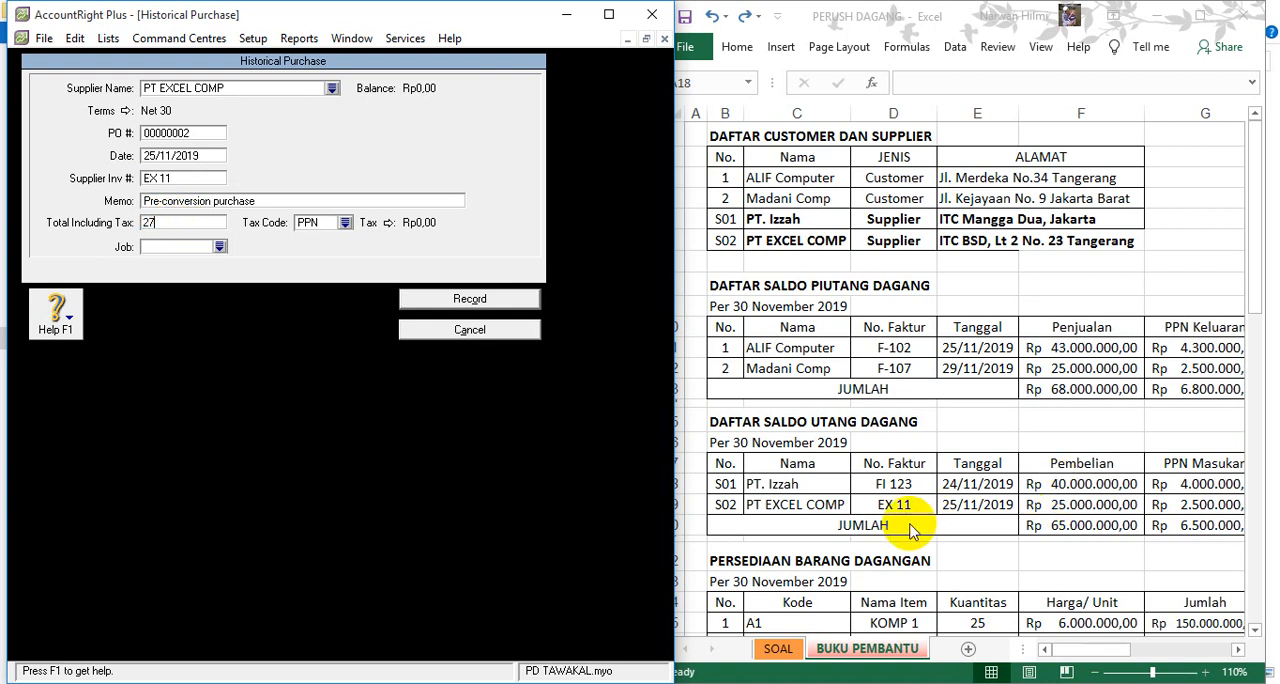
{"action": "type", "text": ".500.0000"}
{"action": "key", "text": "Tab"}
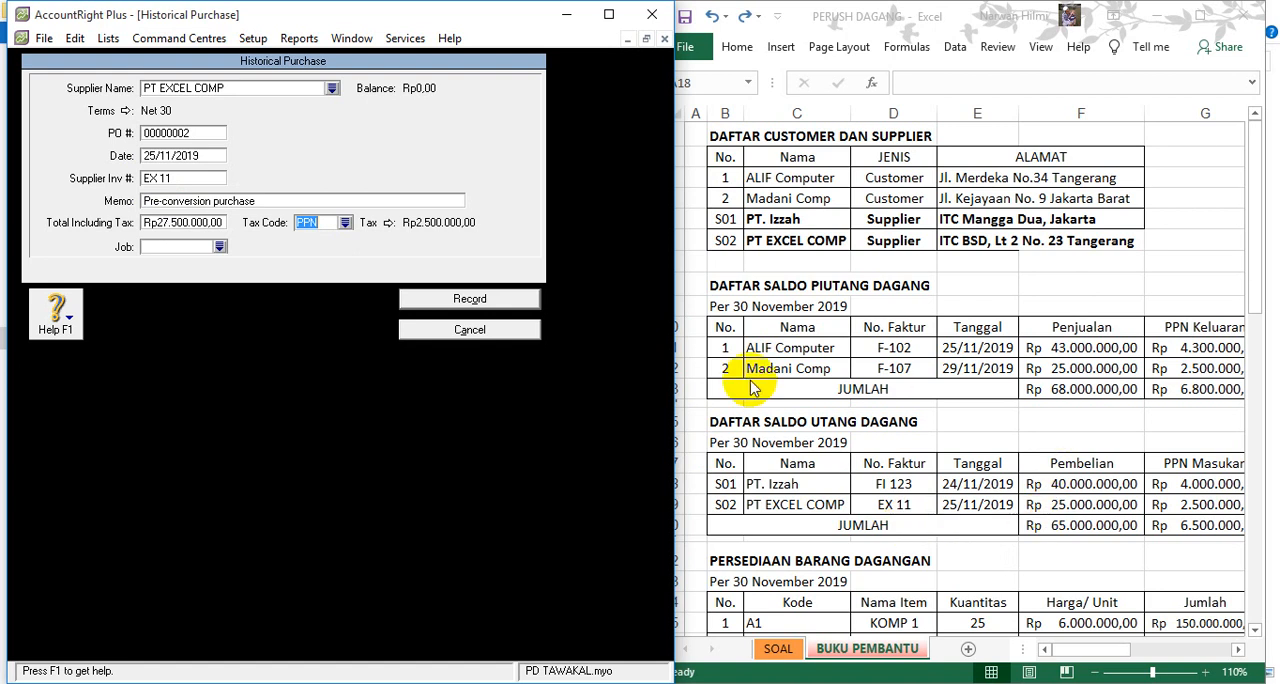
{"action": "left_click", "coordinate": [345, 222]}
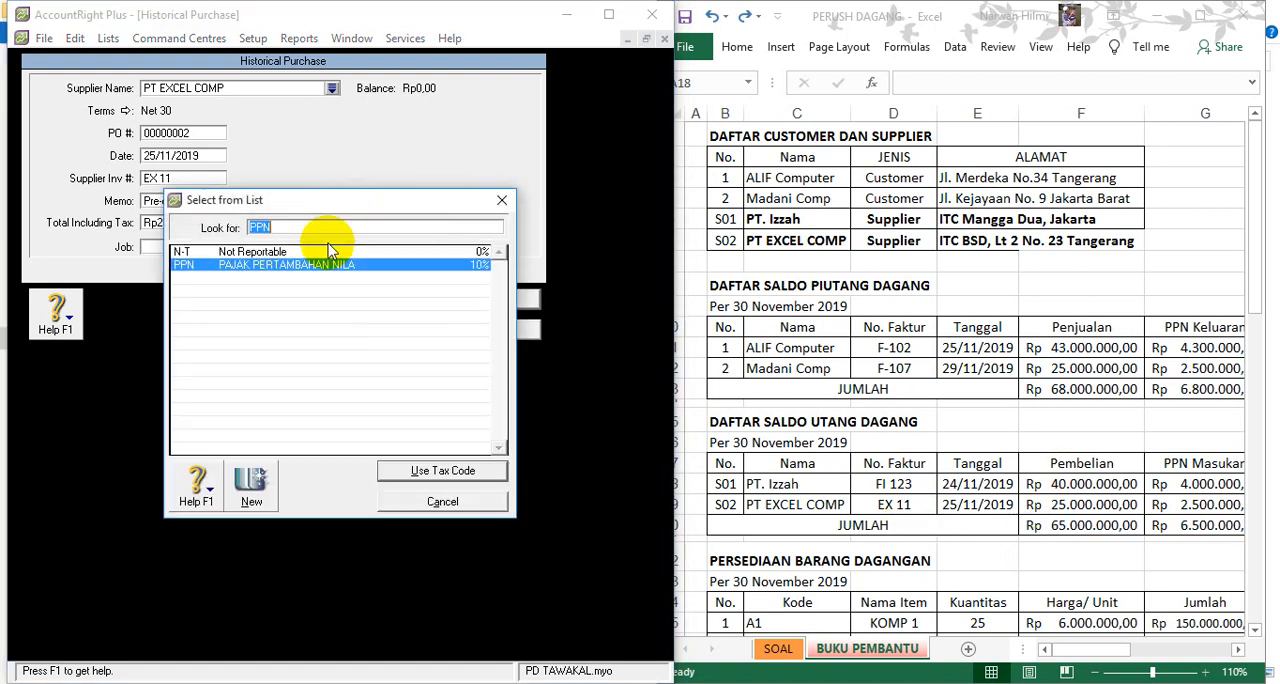
{"action": "double_click", "coordinate": [329, 251]}
- Check the payable amount in Excel, record the PT EXCEL COMP purchase and close the Supplier Balances setup
{"action": "left_click", "coordinate": [1160, 369]}
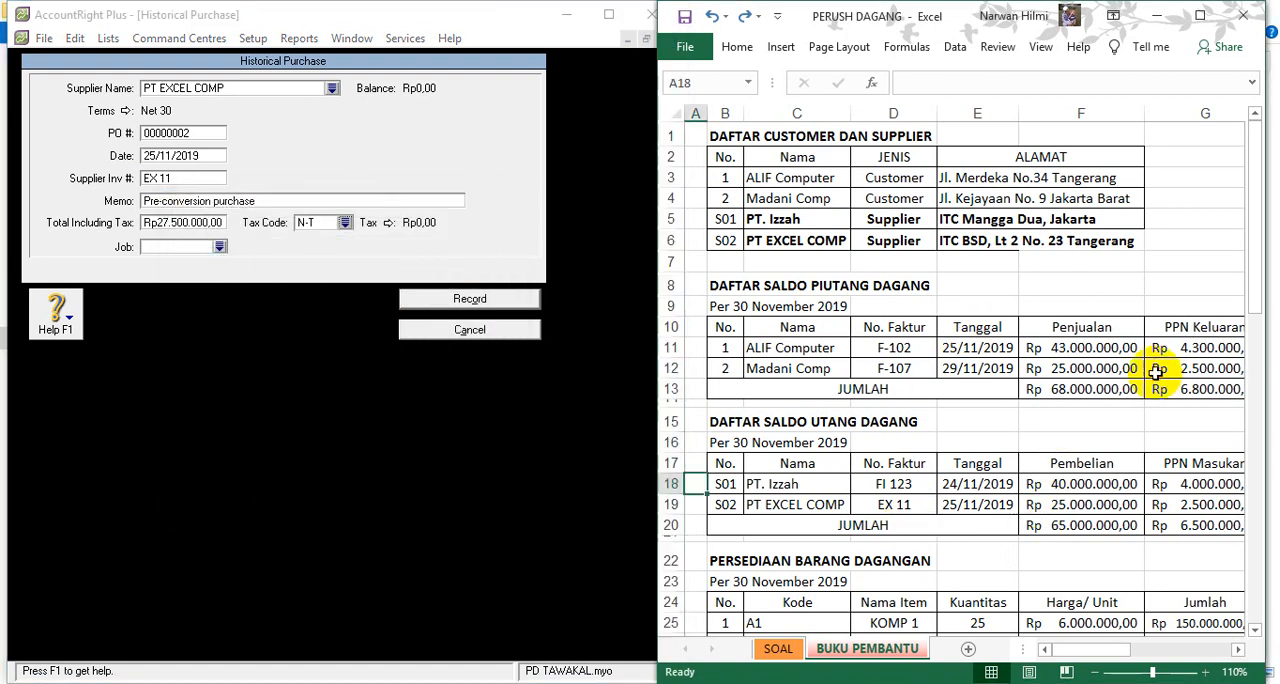
{"action": "key", "text": "Right"}
{"action": "key", "text": "Right"}
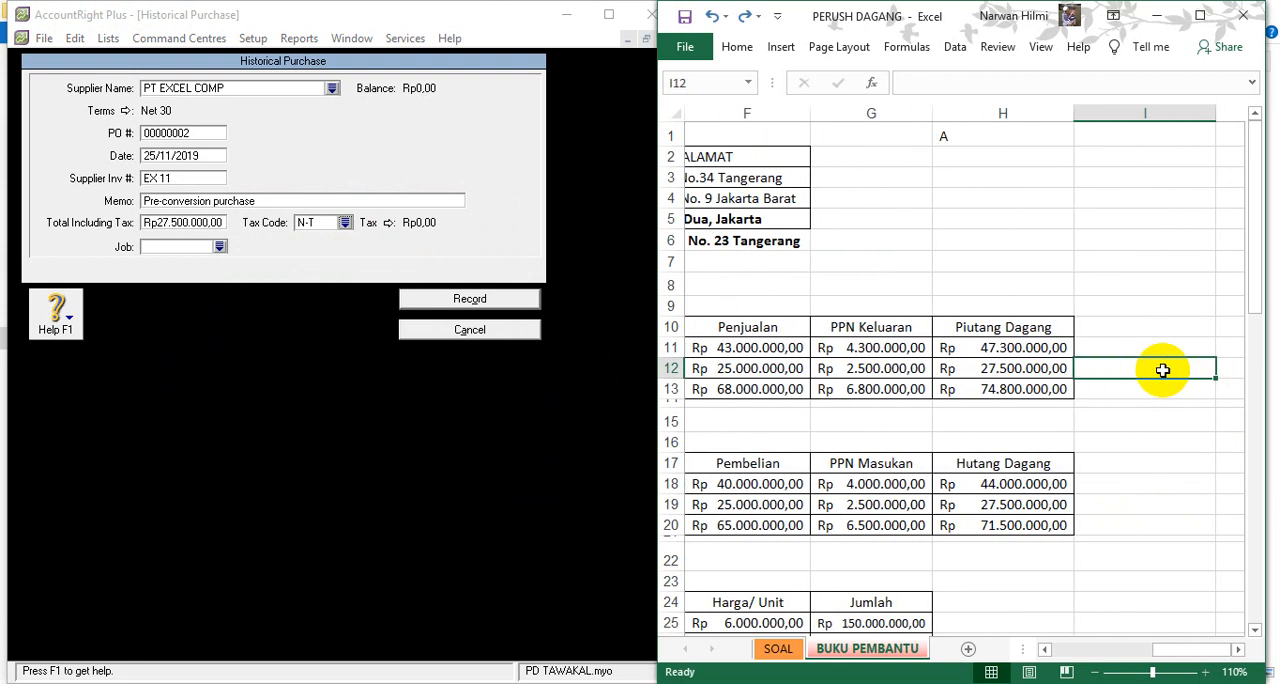
{"action": "left_click", "coordinate": [470, 298]}
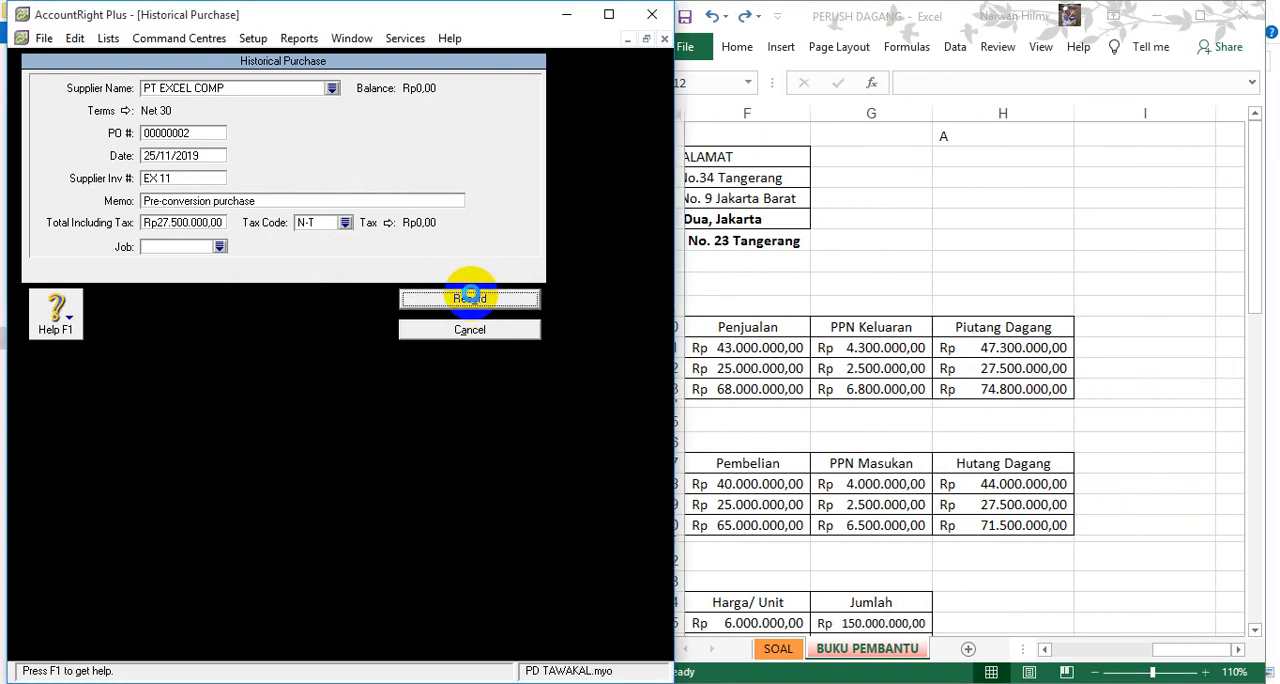
{"action": "left_click", "coordinate": [344, 441]}
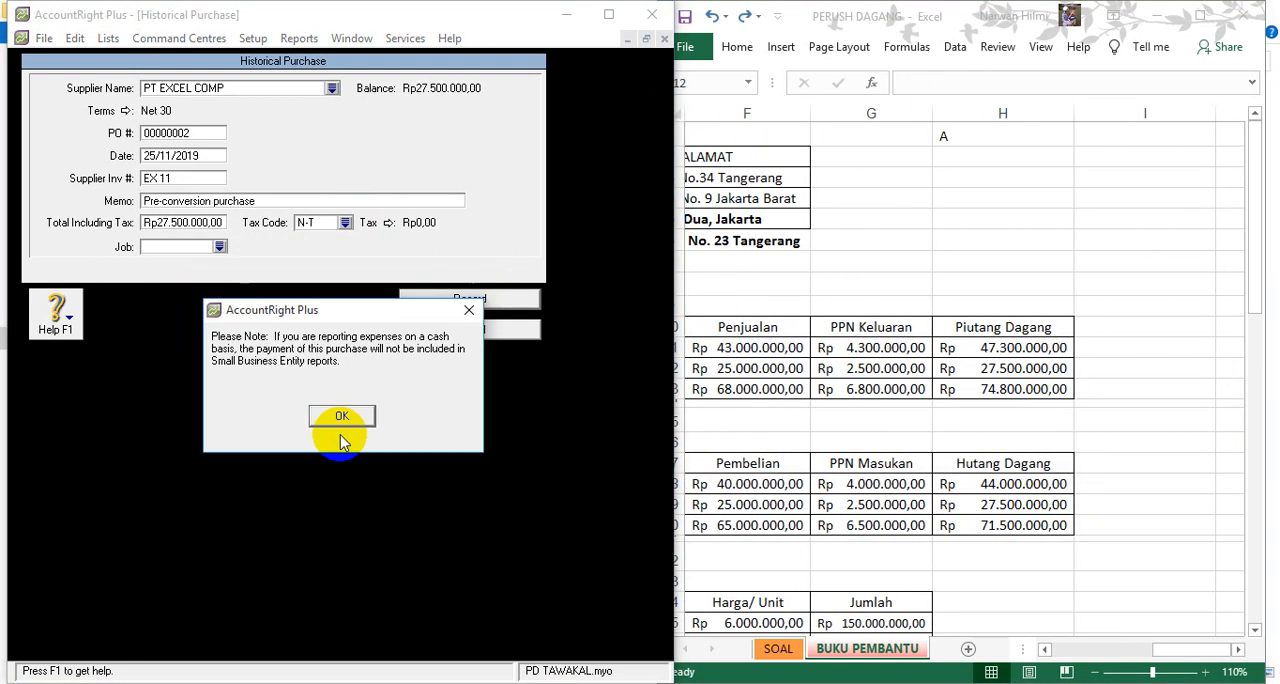
{"action": "left_click", "coordinate": [340, 417]}
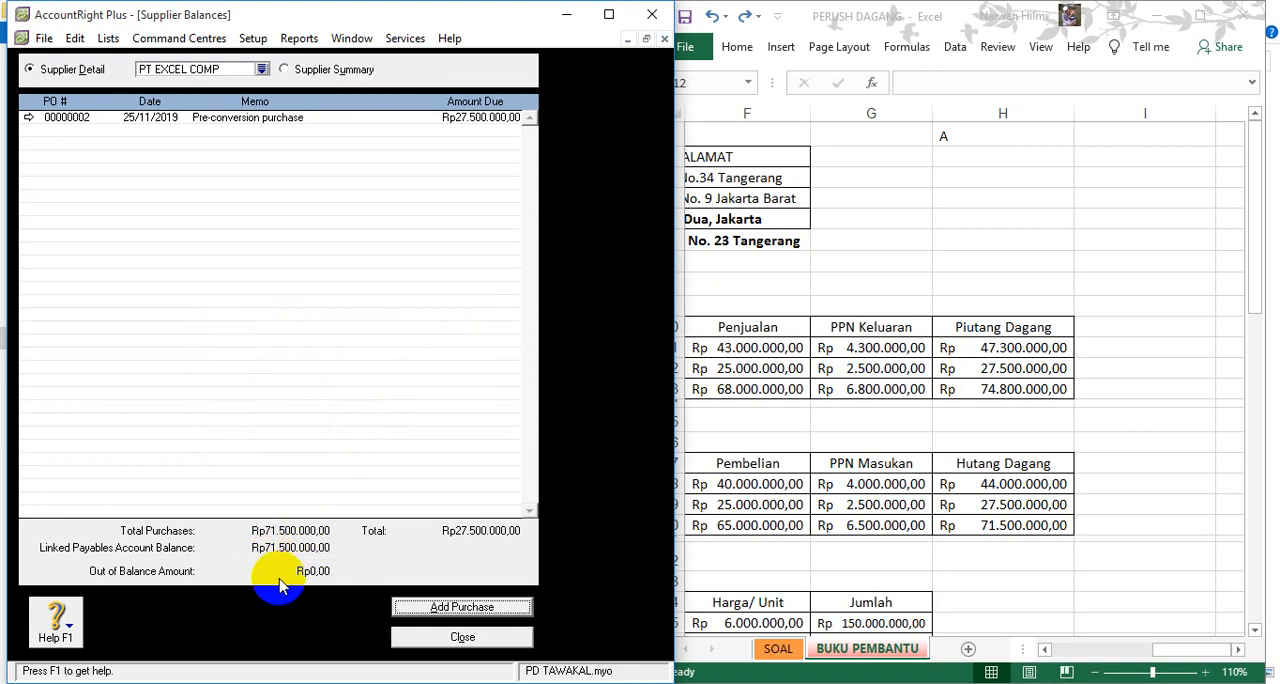
{"action": "left_click", "coordinate": [428, 640]}
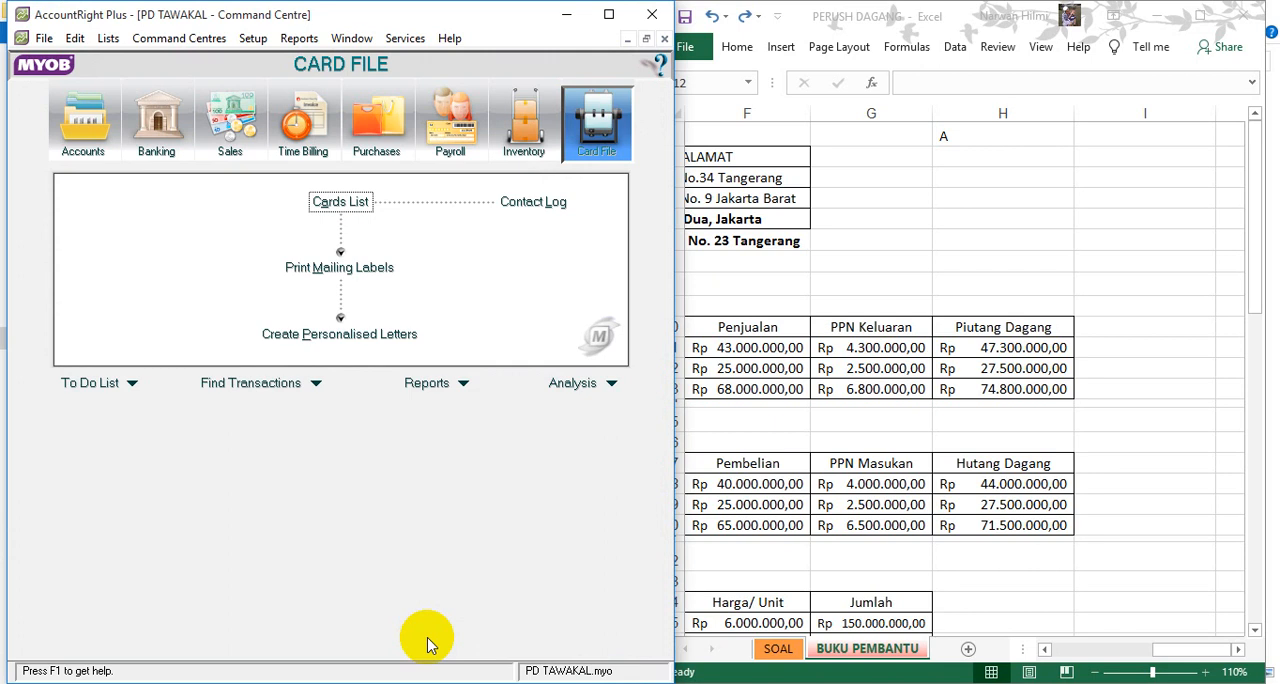
- Show the PERSEDIAAN BARANG DAGANGAN table in Excel and open the Inventory command centre in AccountRight Plus
{"action": "left_click", "coordinate": [812, 362]}
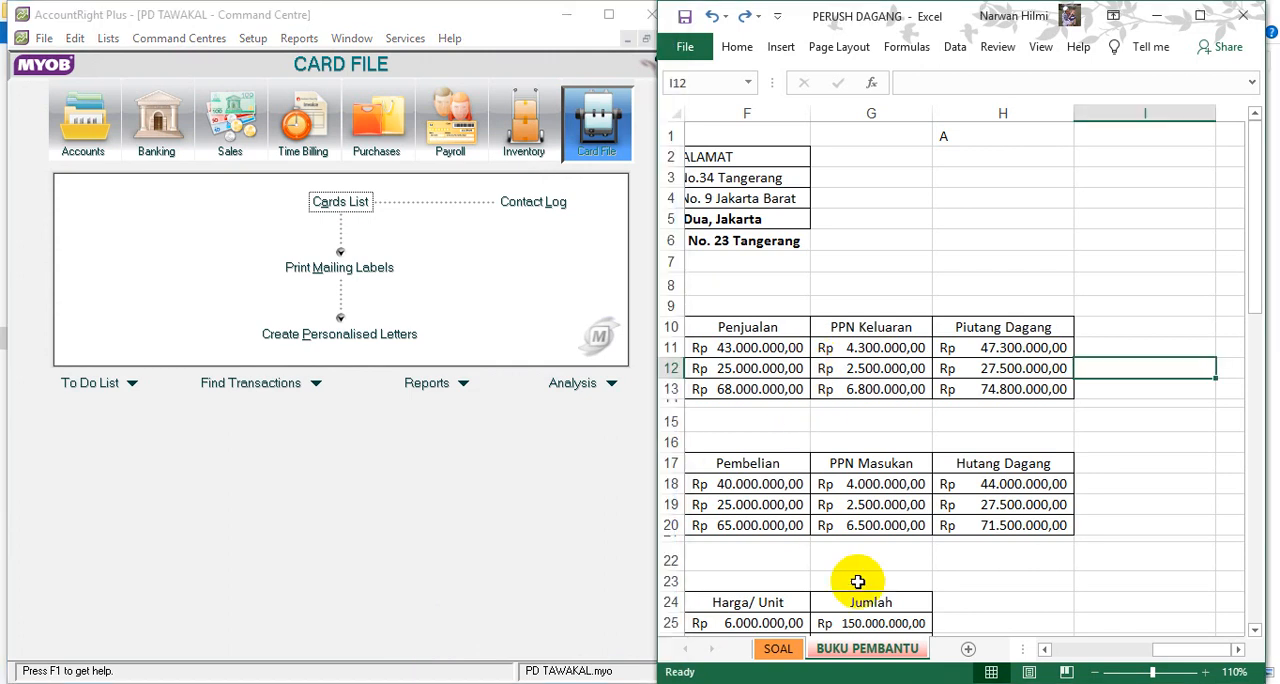
{"action": "left_click", "coordinate": [1046, 651]}
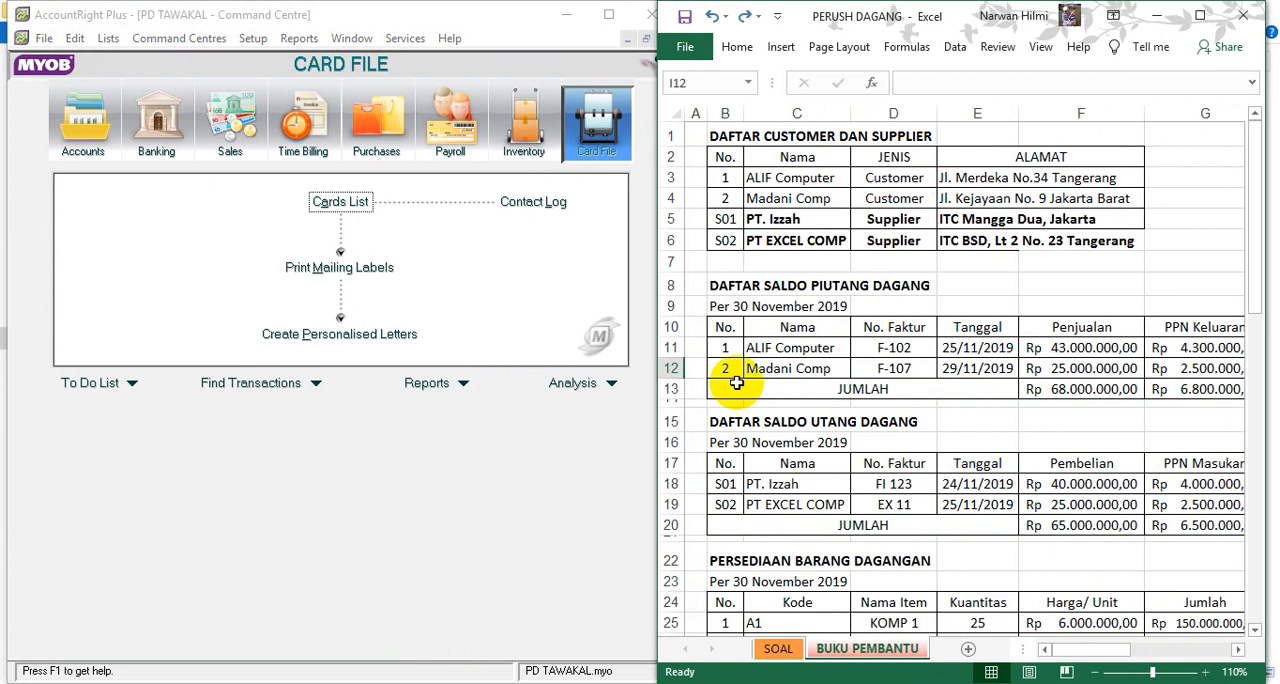
{"action": "scroll", "coordinate": [814, 462], "scroll_direction": "down", "scroll_amount": 1}
{"action": "scroll", "coordinate": [814, 462], "scroll_direction": "down", "scroll_amount": 4}
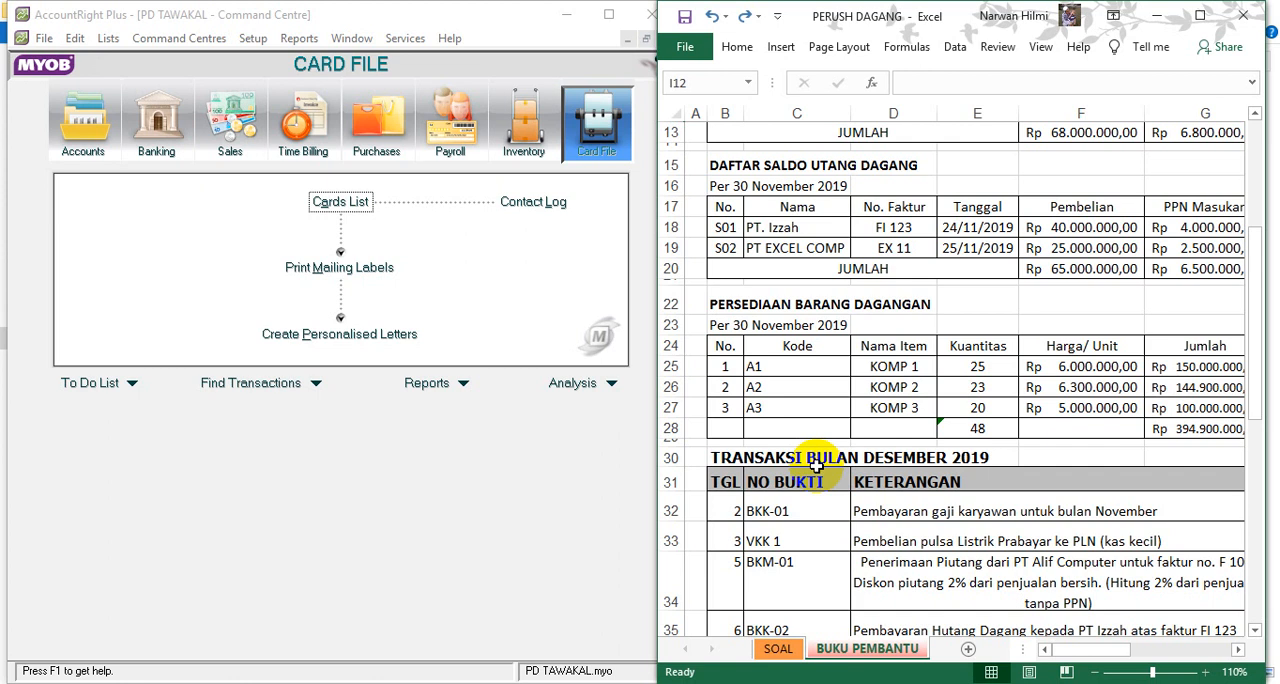
{"action": "left_click", "coordinate": [523, 120]}
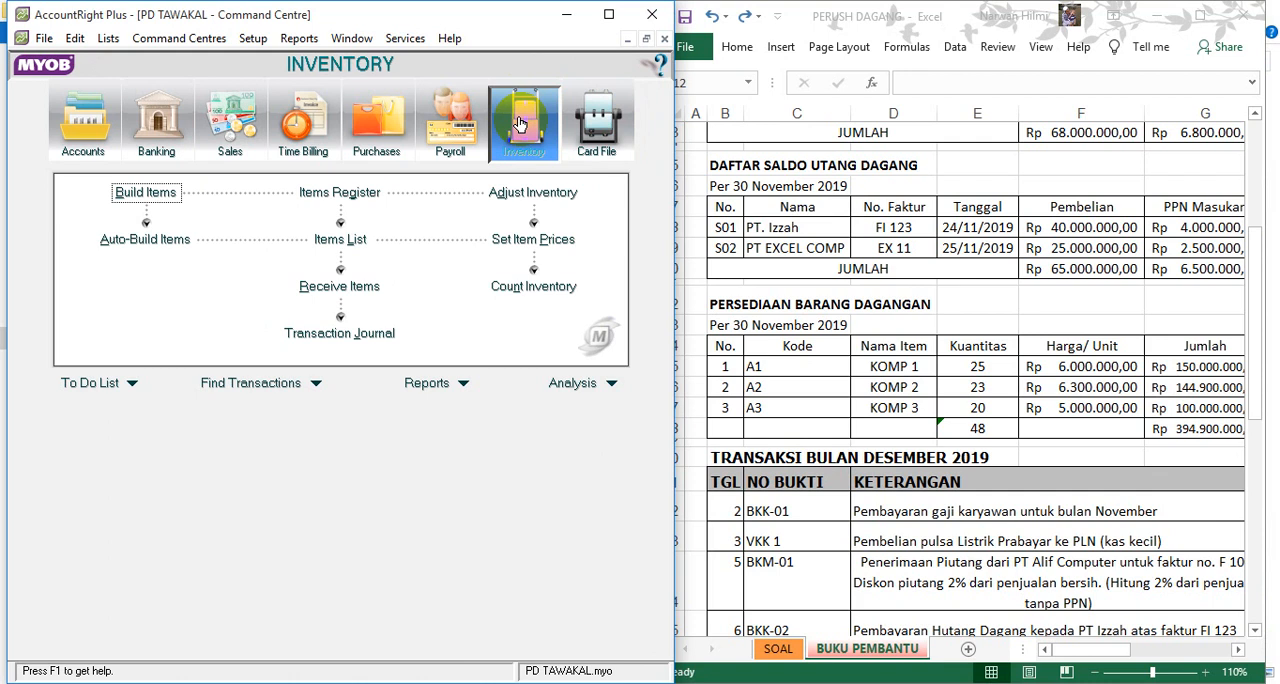
- Open the items list and create a new item numbered A1 with the name KOMP 1
{"action": "left_click", "coordinate": [342, 240]}
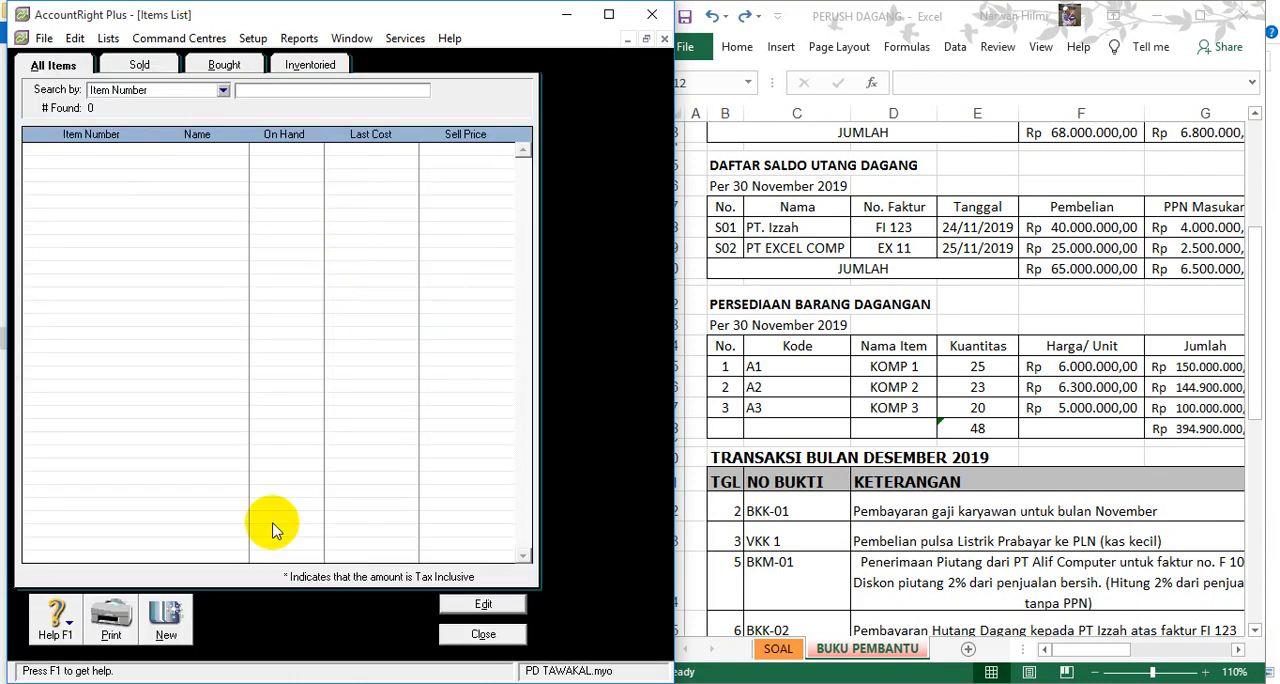
{"action": "left_click", "coordinate": [168, 626]}
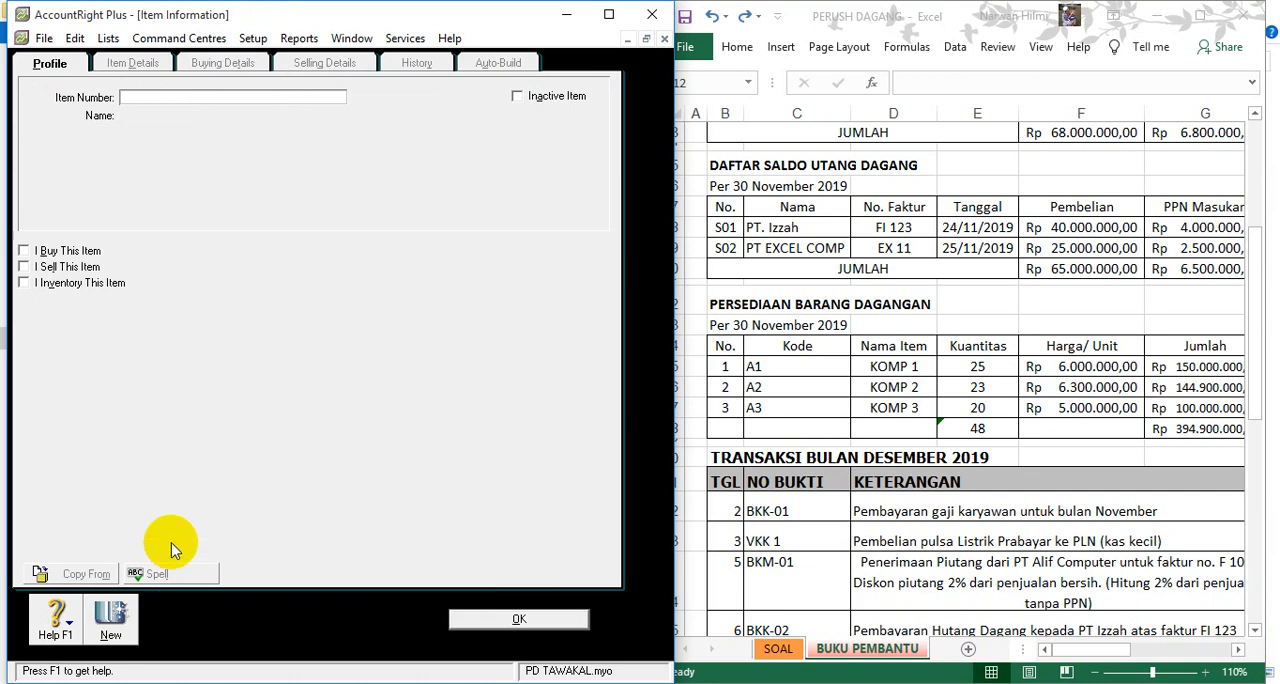
{"action": "type", "text": "A1"}
{"action": "key", "text": "Tab"}
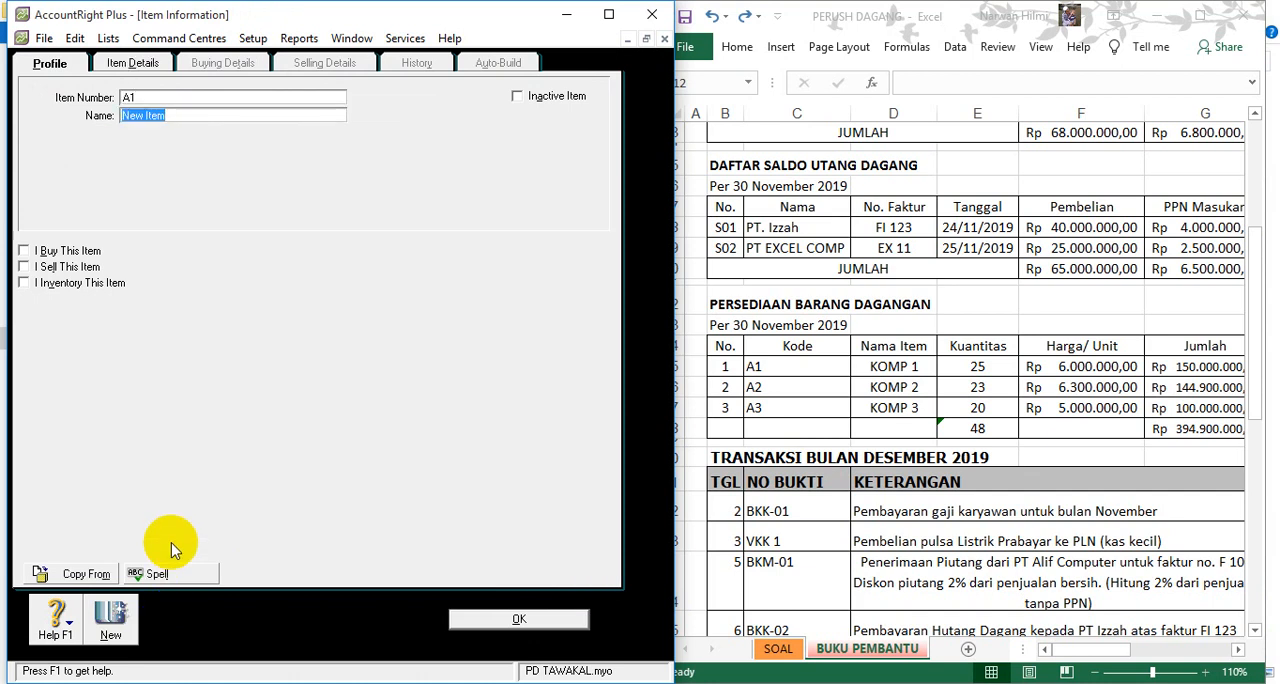
{"action": "type", "text": "KO"}
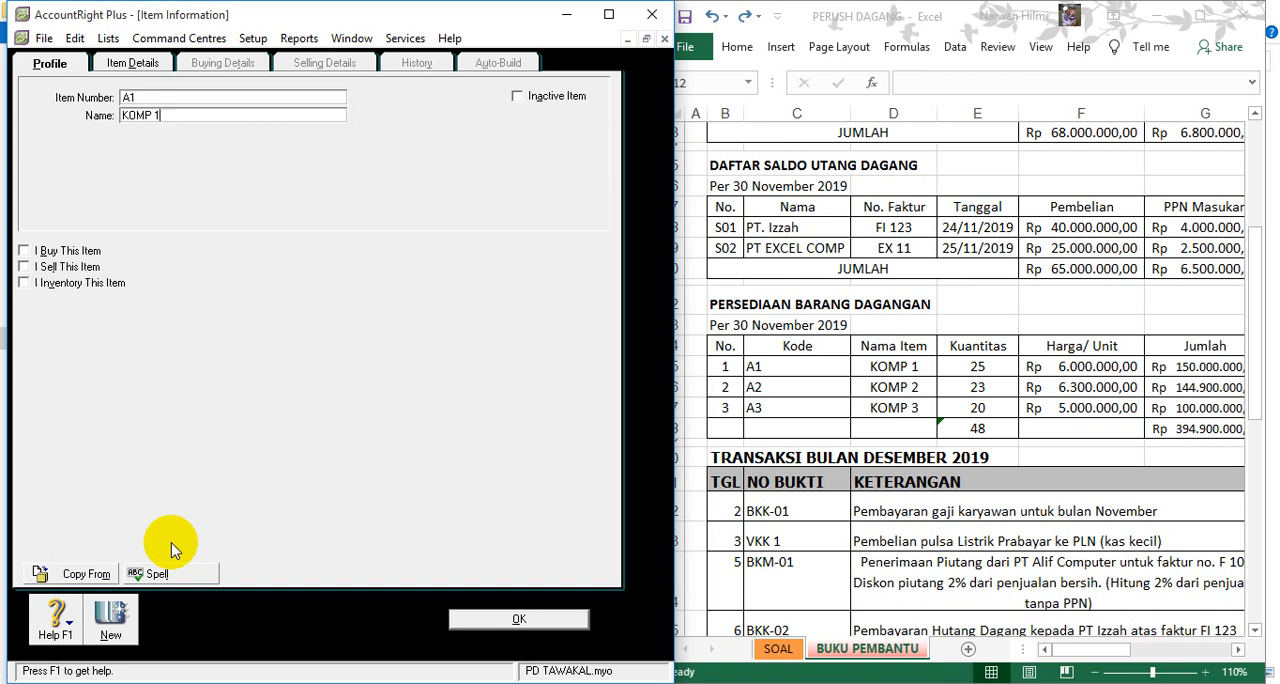
{"action": "type", "text": "MP 1"}
{"action": "key", "text": "Tab"}
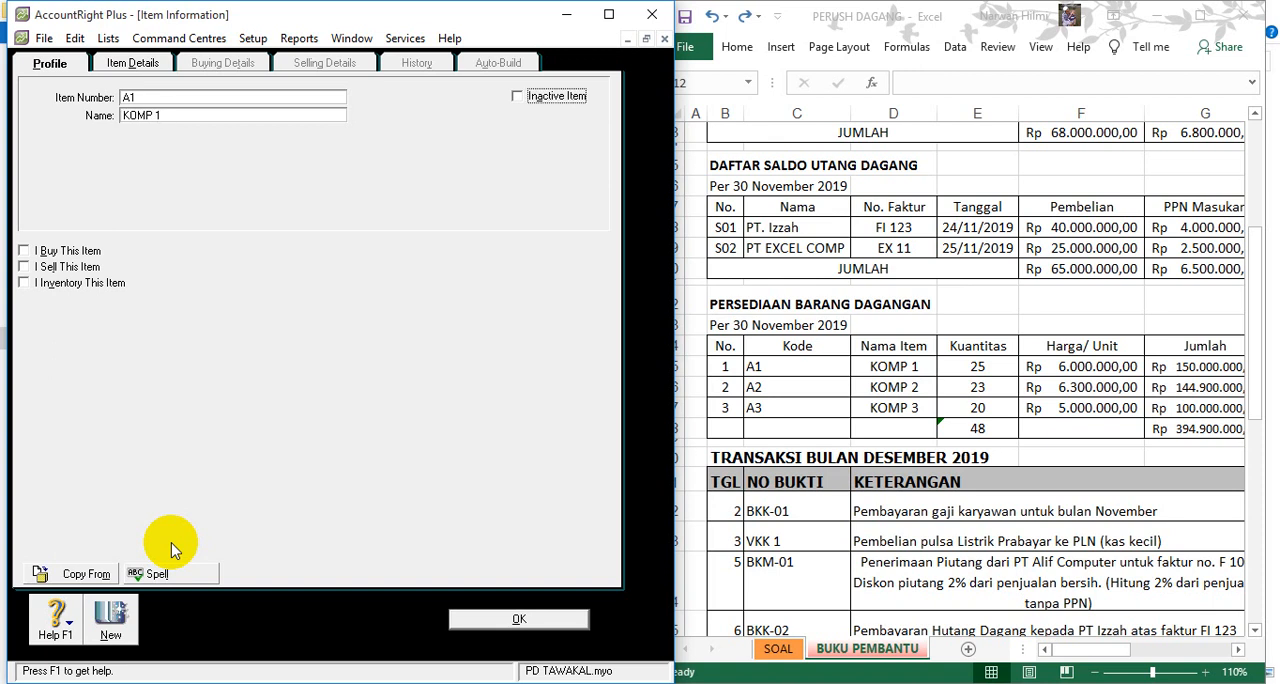
- Mark item KOMP 1 as bought, sold and inventoried
{"action": "left_click", "coordinate": [24, 253]}
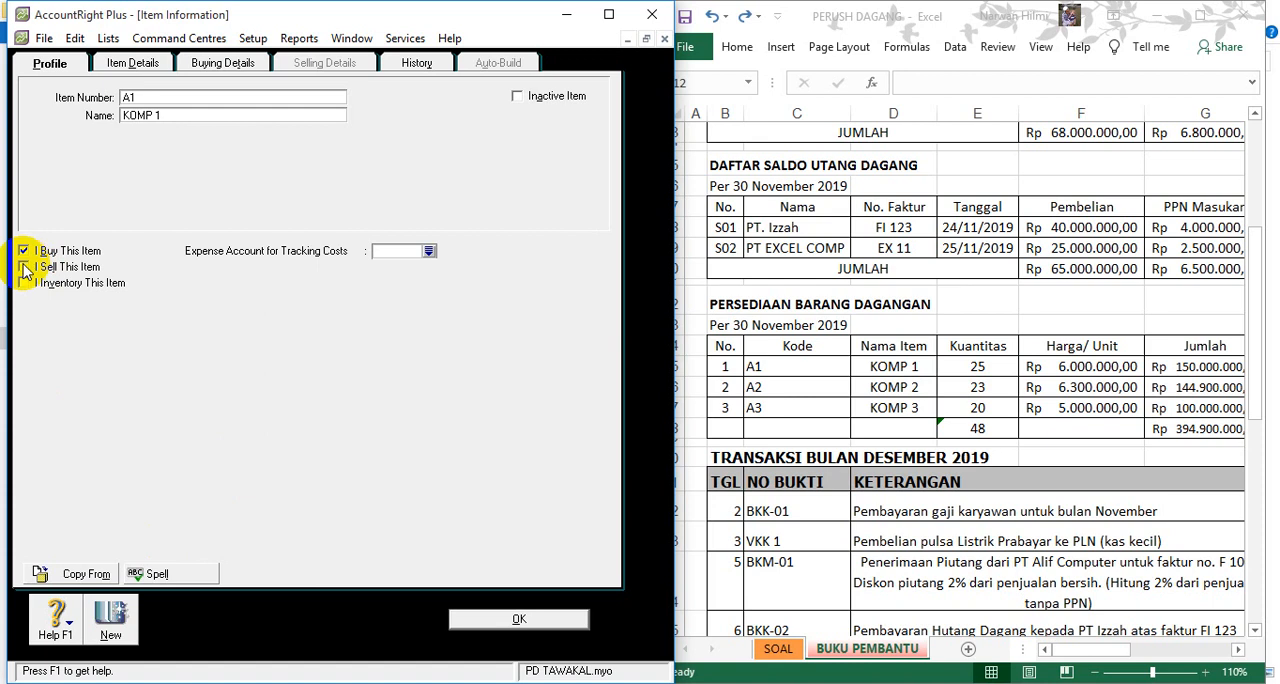
{"action": "left_click", "coordinate": [24, 268]}
{"action": "left_click", "coordinate": [24, 285]}
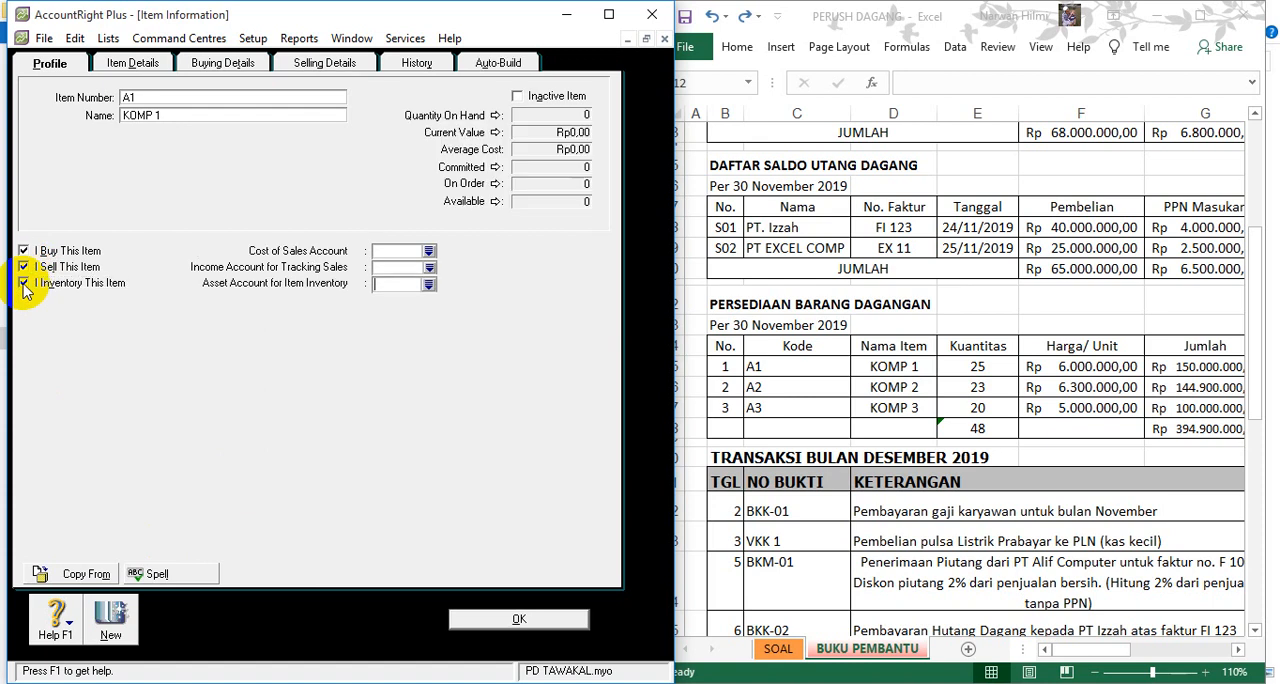
- Assign KOMP 1's accounts: 5-1100 Cost of Goods Sold for cost of sales, 4-1100 Sales for income and 1-1500 Merchandise Inventory for the asset
{"action": "left_click", "coordinate": [428, 251]}
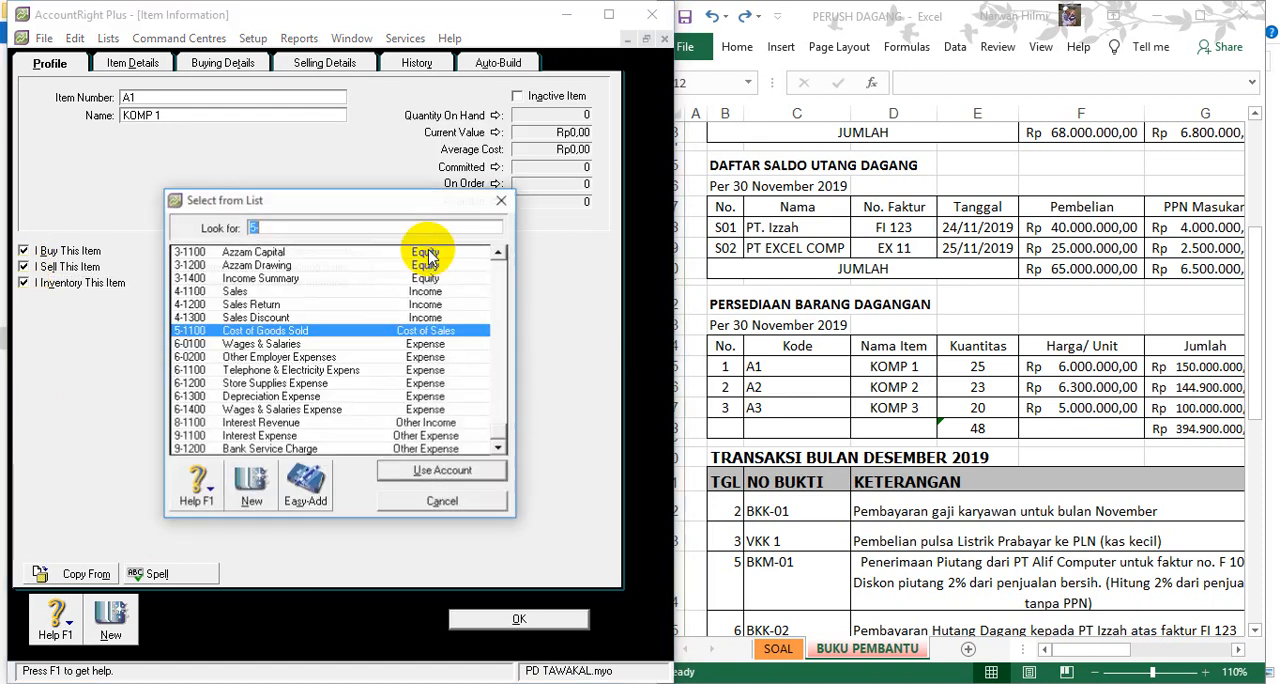
{"action": "double_click", "coordinate": [282, 331]}
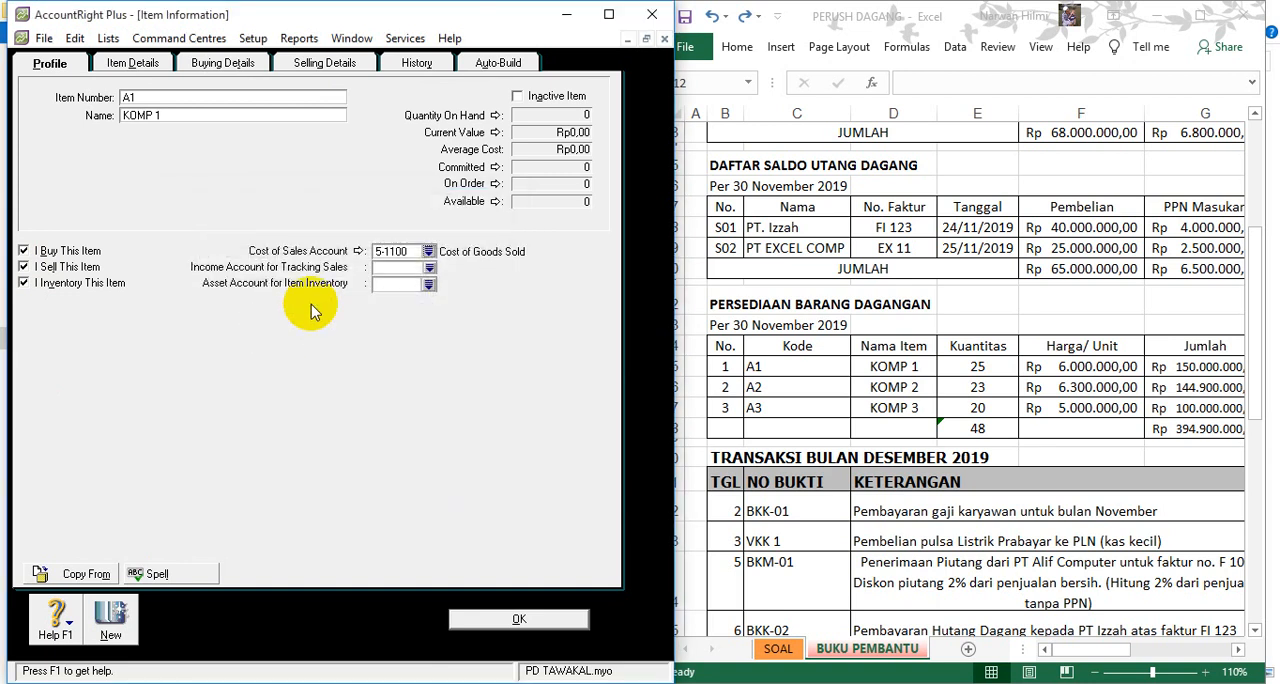
{"action": "left_click", "coordinate": [428, 268]}
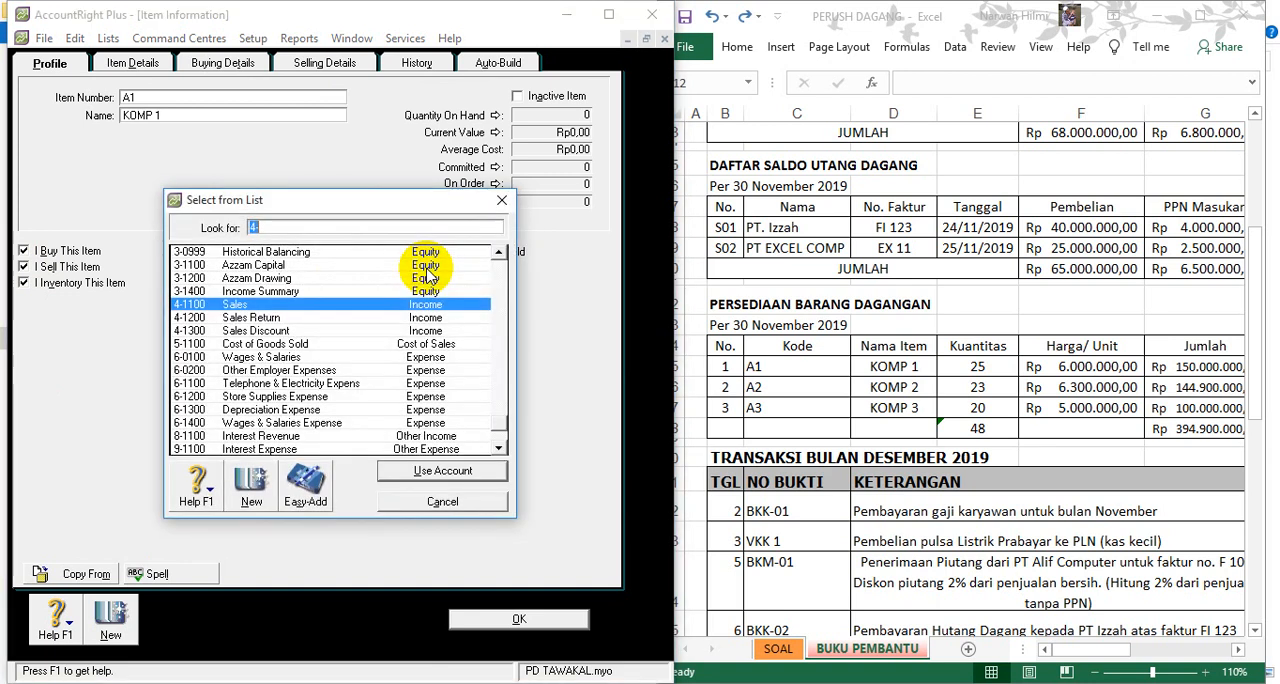
{"action": "double_click", "coordinate": [232, 310]}
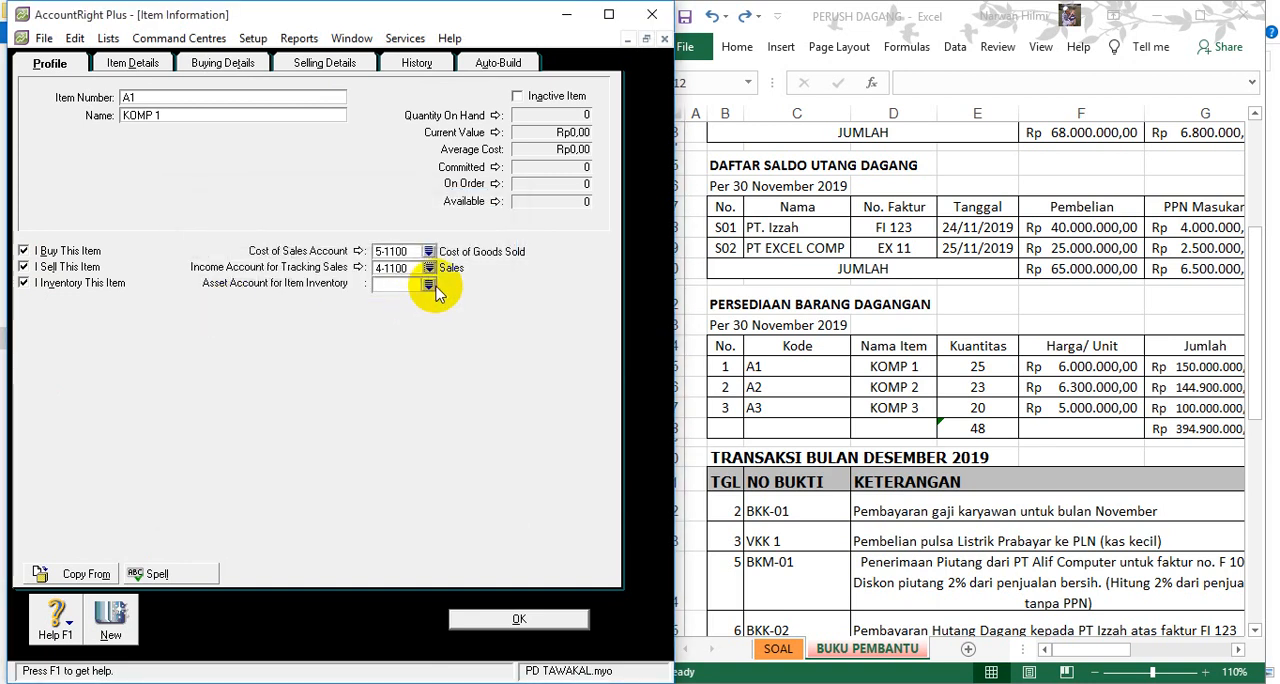
{"action": "left_click", "coordinate": [428, 286]}
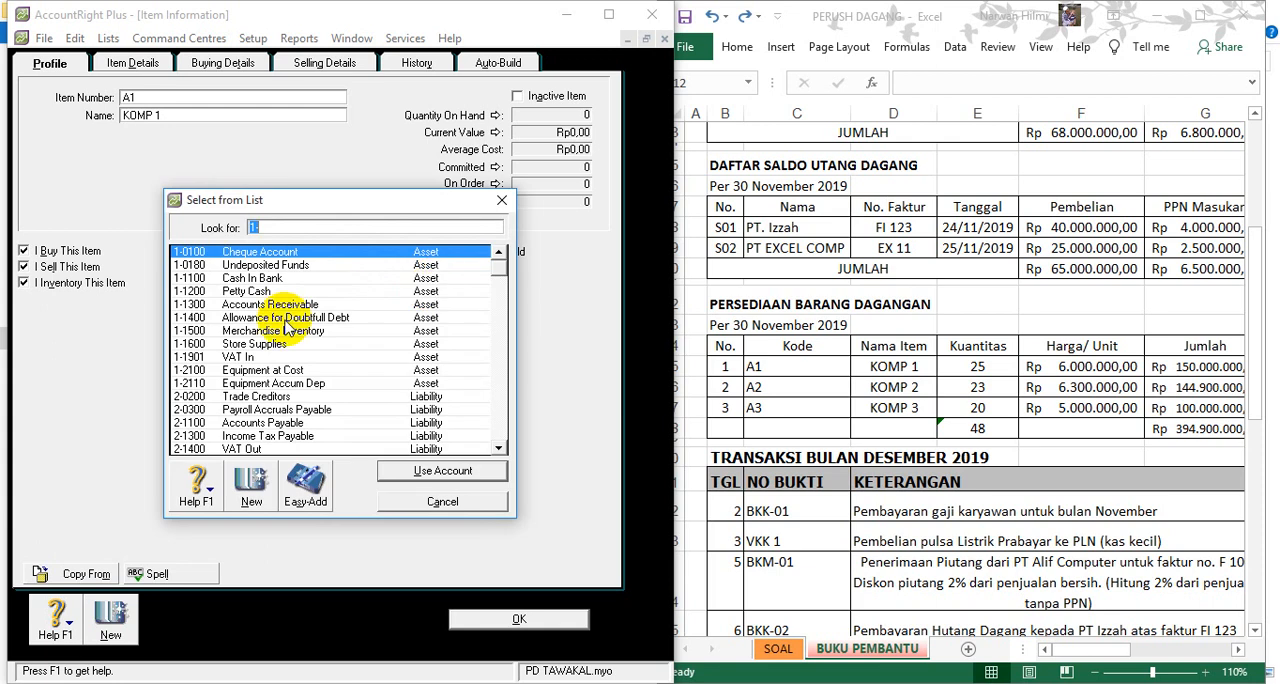
{"action": "left_click", "coordinate": [287, 318]}
{"action": "double_click", "coordinate": [287, 318]}
{"action": "left_click", "coordinate": [412, 286]}
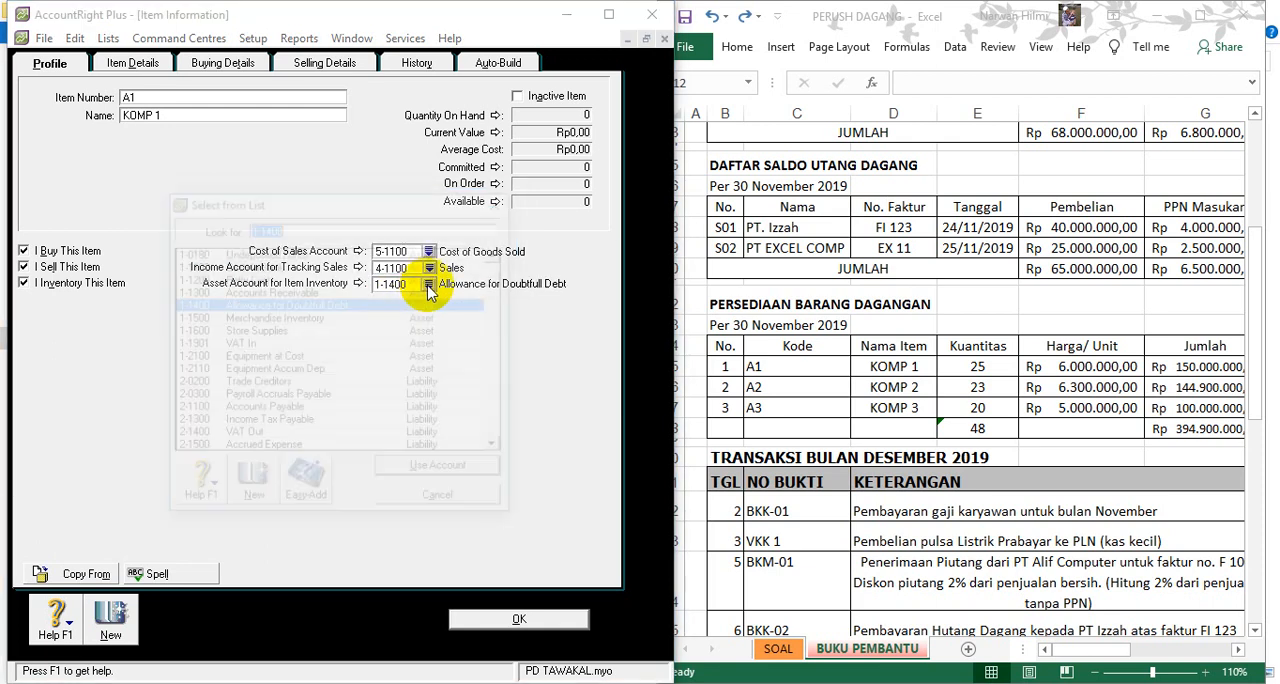
{"action": "double_click", "coordinate": [300, 318]}
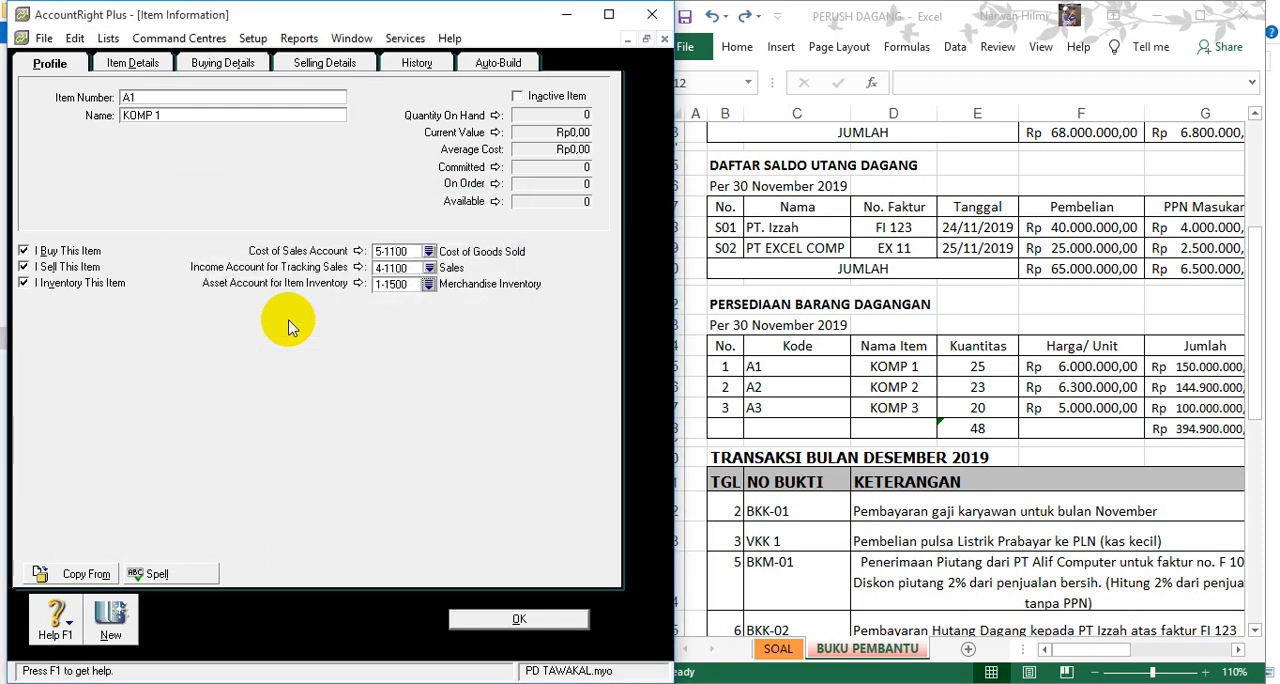
- Set KOMP 1's tax code when bought to PPN and its standard cost to Rp6.000.000
{"action": "left_click", "coordinate": [210, 64]}
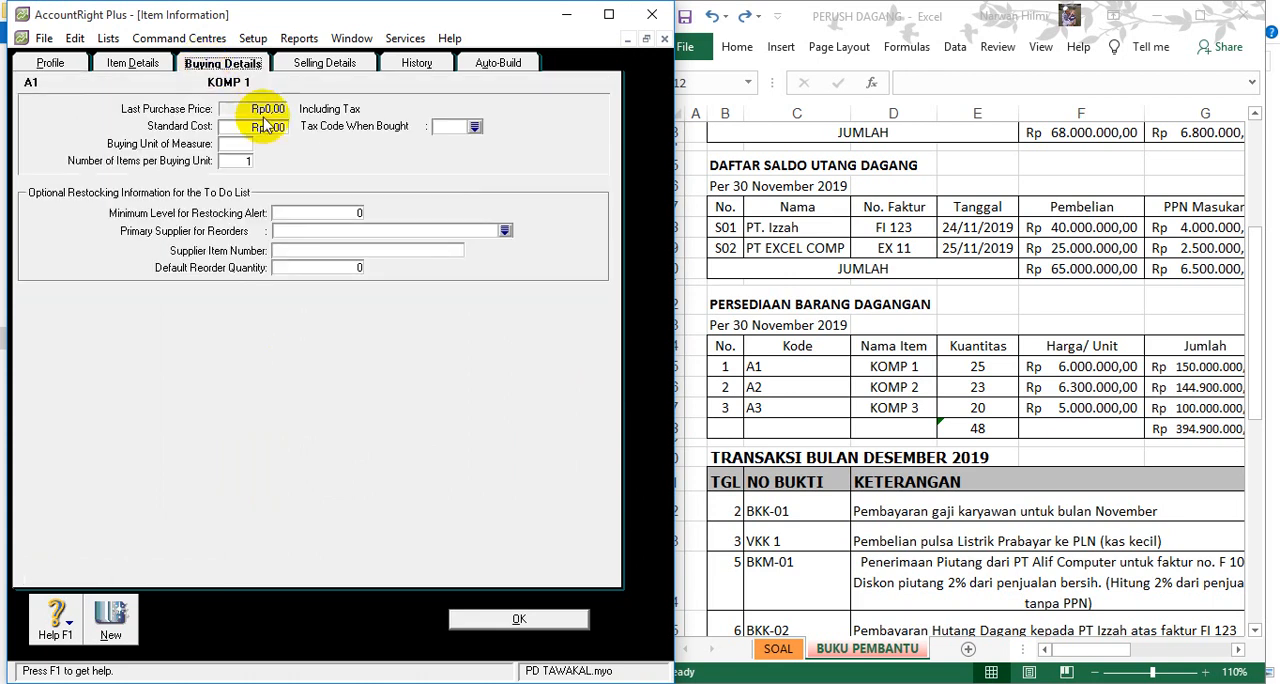
{"action": "left_click", "coordinate": [472, 126]}
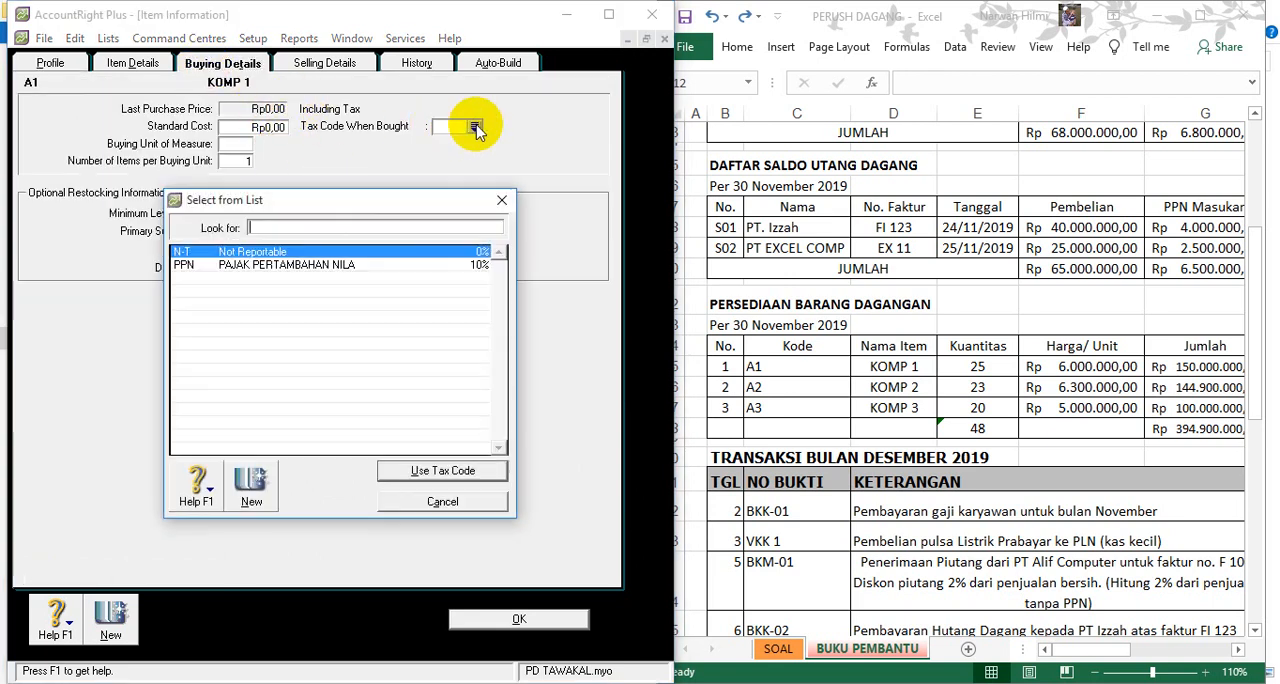
{"action": "double_click", "coordinate": [288, 266]}
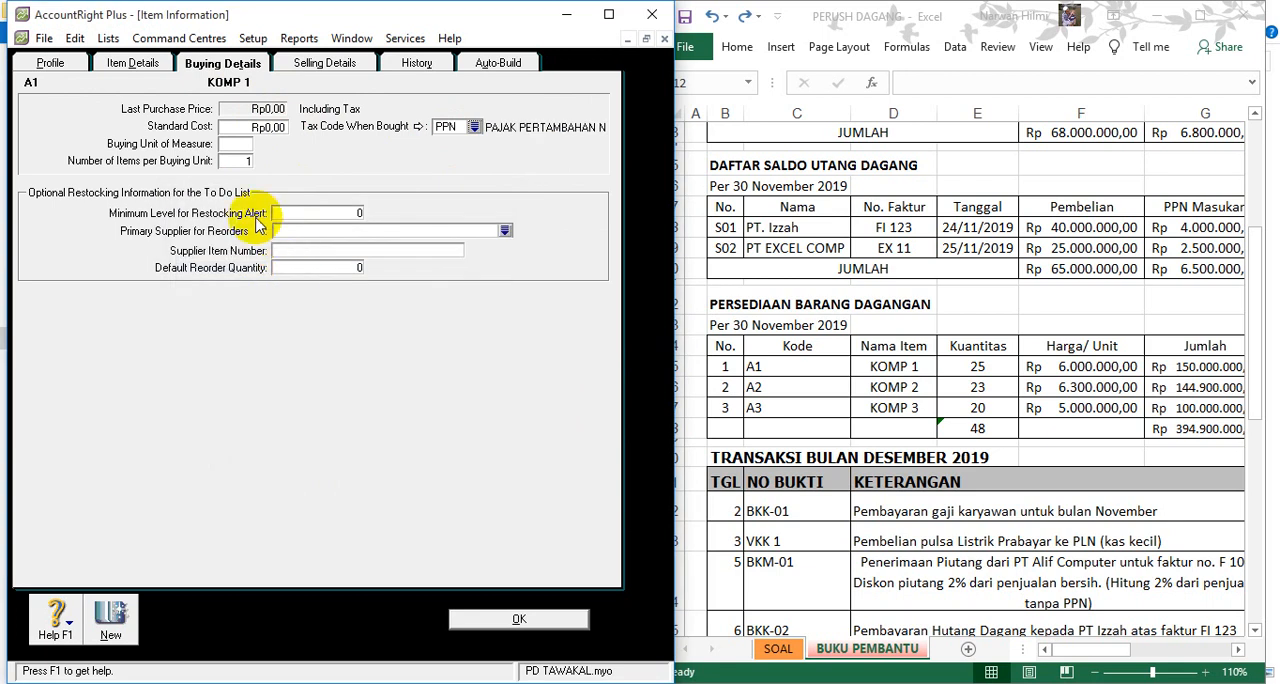
{"action": "left_click", "coordinate": [241, 127]}
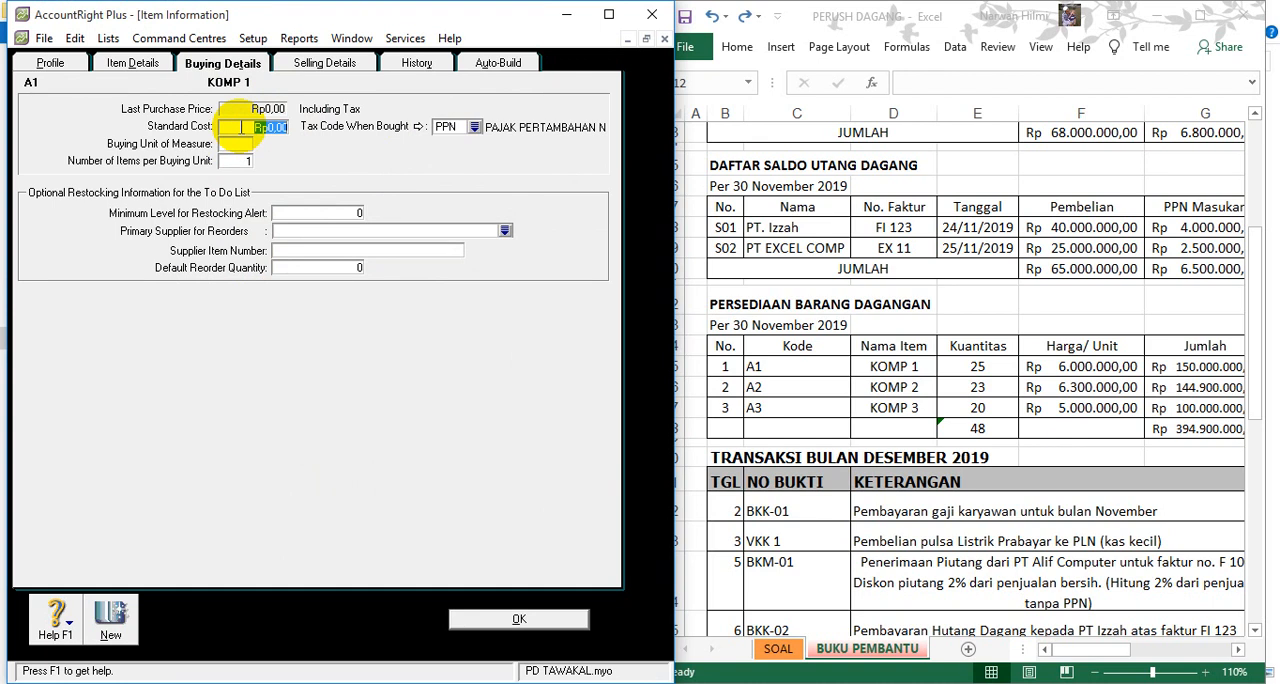
{"action": "type", "text": "600.00"}
{"action": "key", "text": "Tab"}
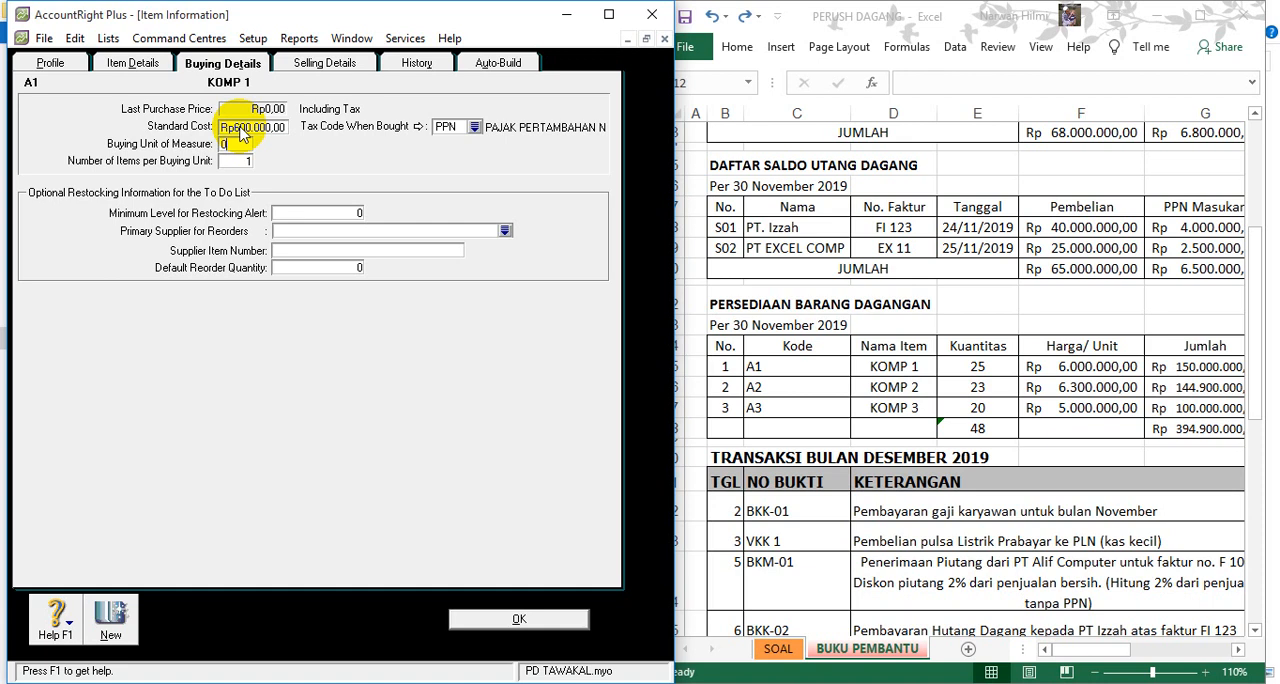
{"action": "left_click", "coordinate": [241, 133]}
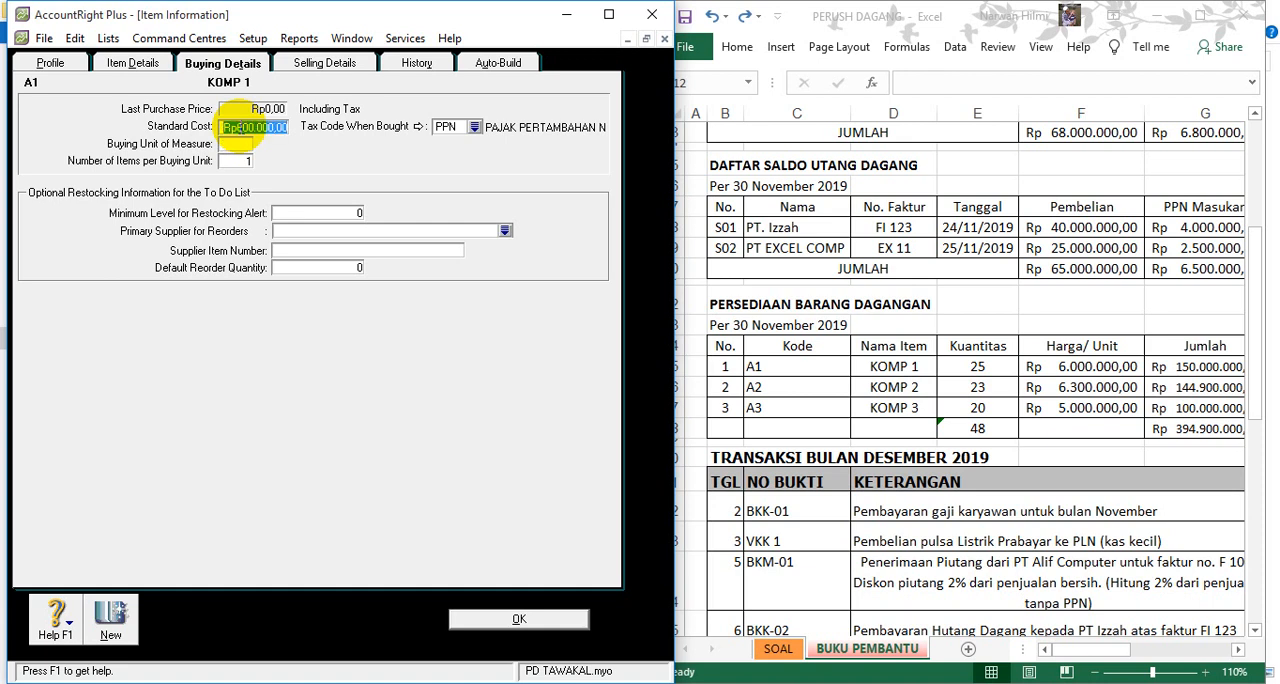
{"action": "type", "text": "600"}
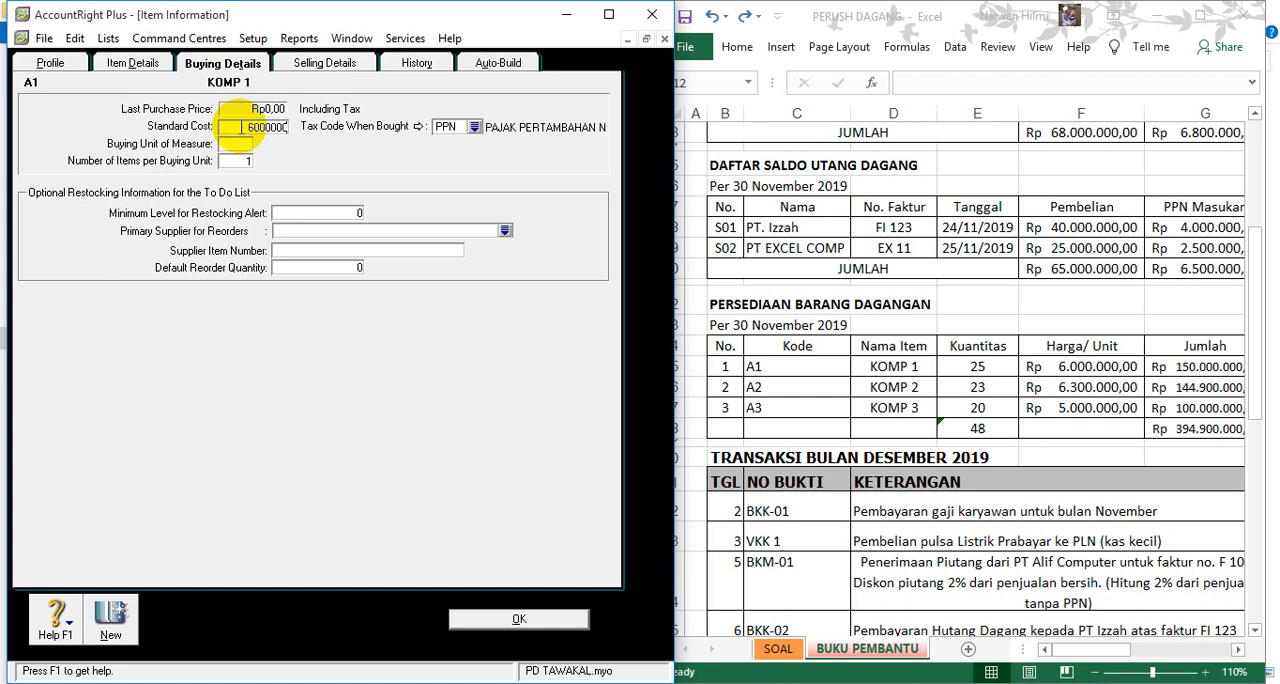
{"action": "key", "text": "Tab"}
- Open KOMP 1's selling details and check its unit selling price in transaction F 34 in Excel
{"action": "left_click", "coordinate": [296, 66]}
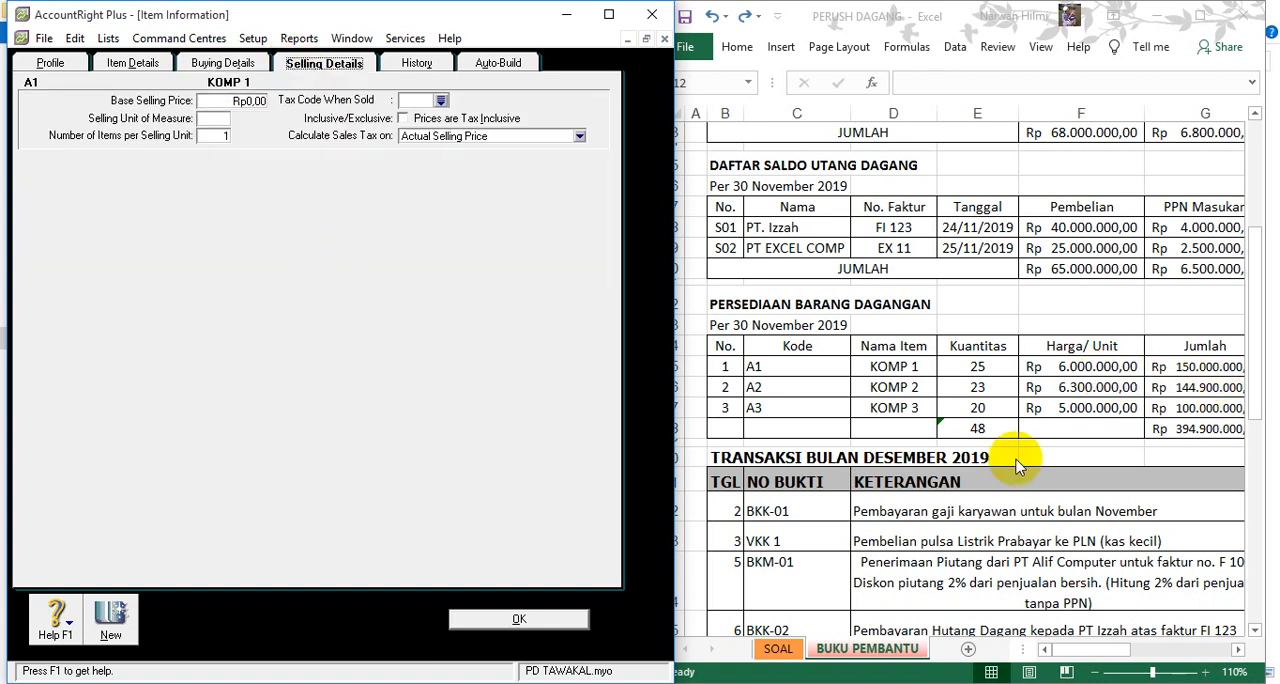
{"action": "scroll", "coordinate": [1027, 480], "scroll_direction": "down", "scroll_amount": 6}
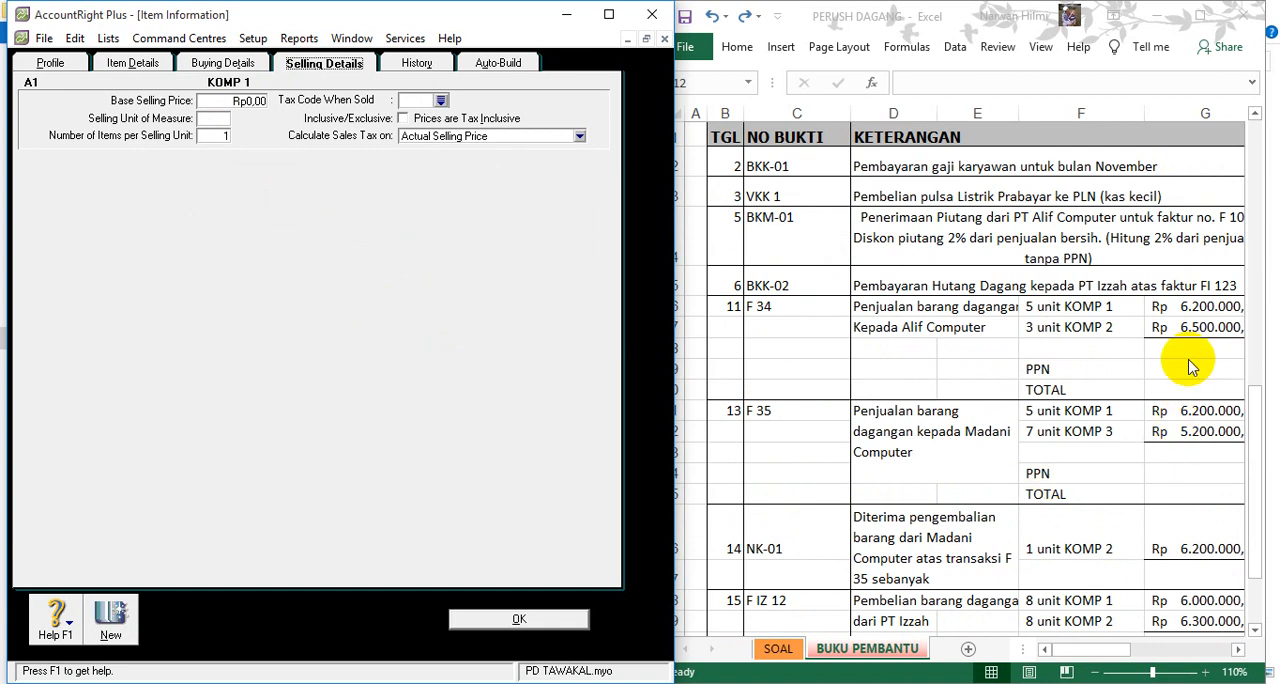
{"action": "left_click", "coordinate": [1191, 299]}
{"action": "left_click", "coordinate": [1190, 305]}
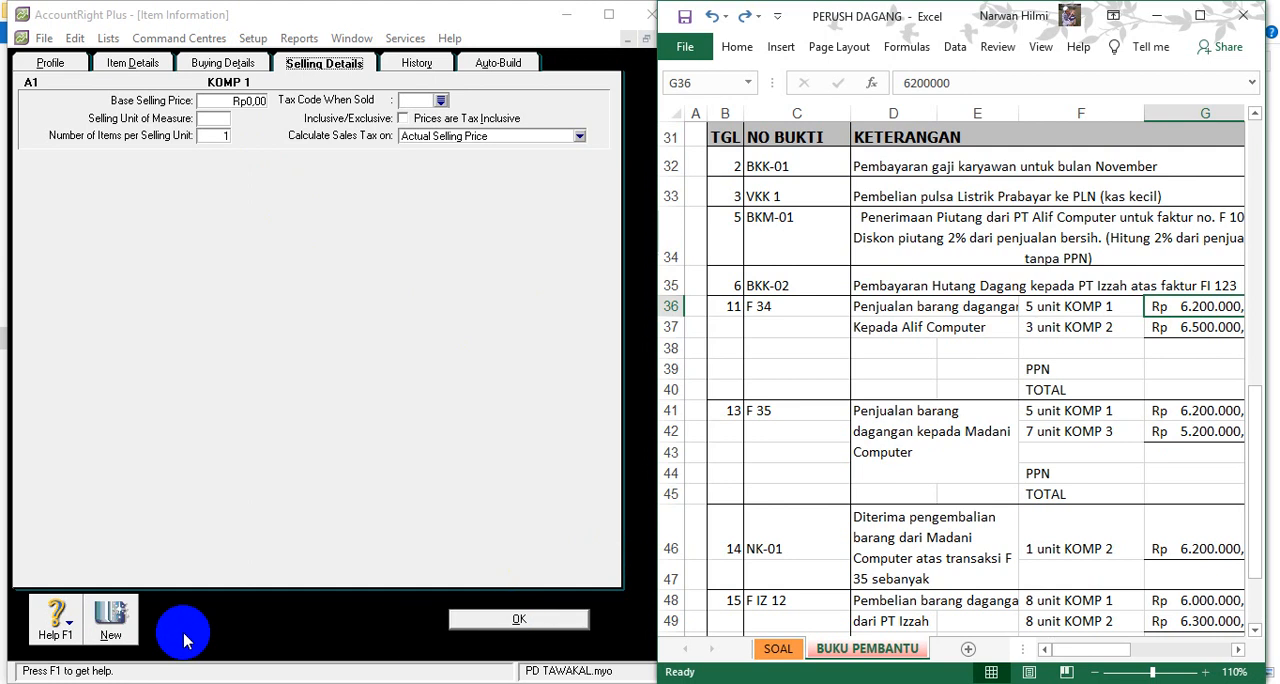
- Back in AccountRight Plus, set KOMP 1's tax code when sold to PPN
{"action": "left_click", "coordinate": [111, 620]}
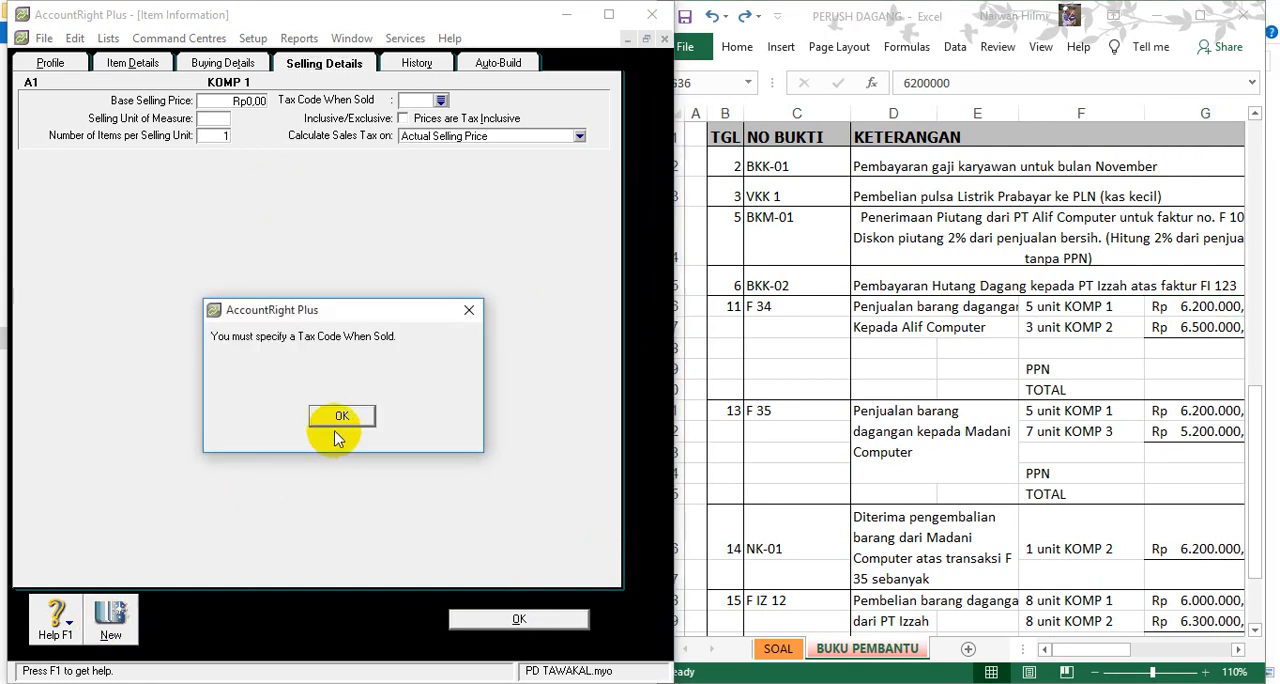
{"action": "left_click", "coordinate": [340, 416]}
{"action": "left_click", "coordinate": [441, 101]}
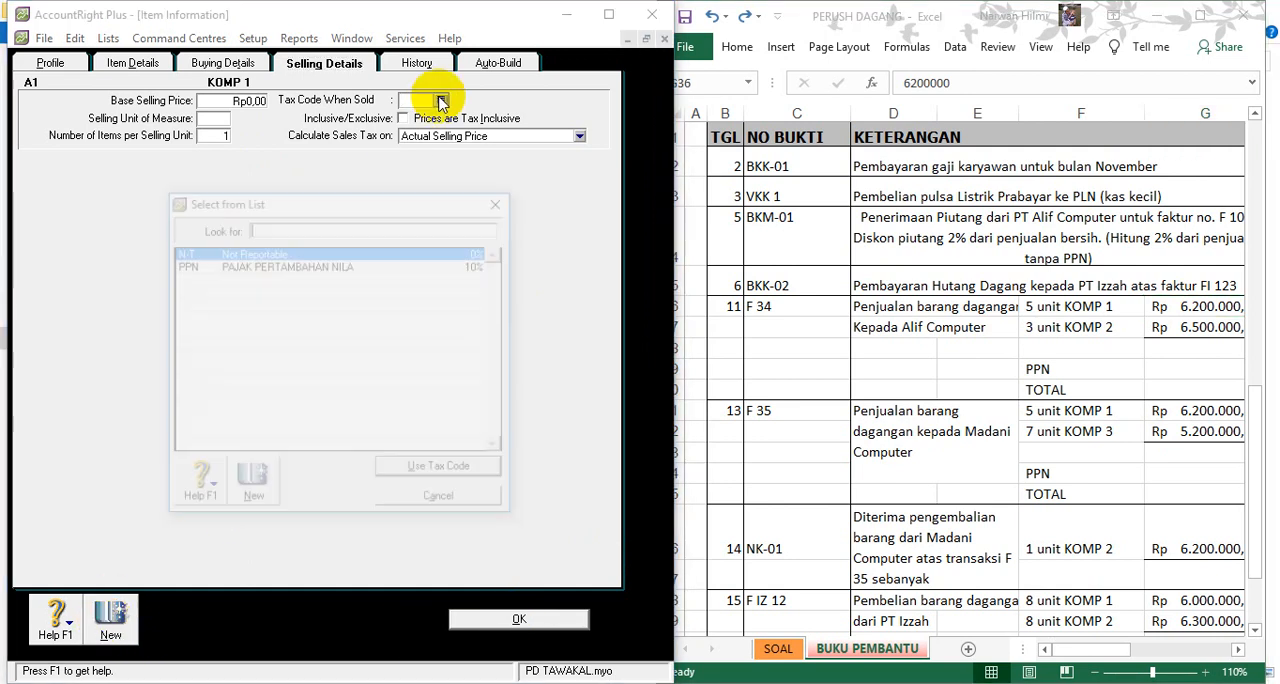
{"action": "type", "text": "PPN"}
{"action": "key", "text": "Return"}
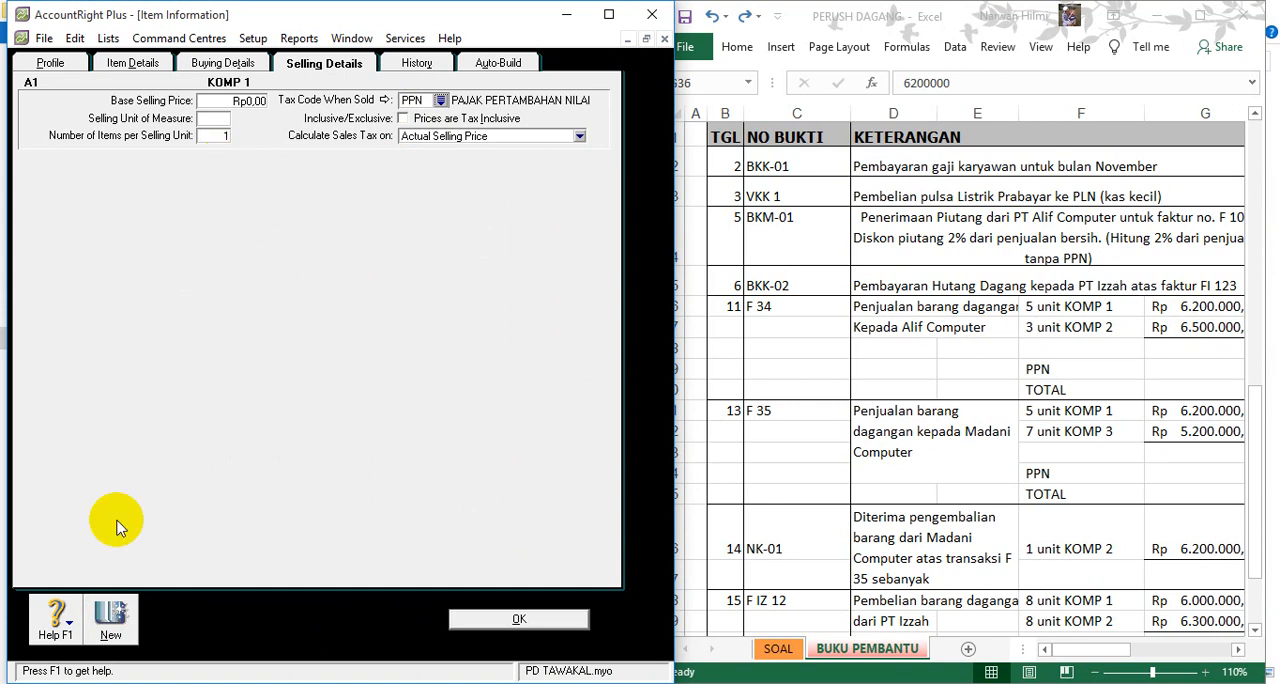
- Save KOMP 1 and create a new item numbered A2 with the name KOMP 2
{"action": "left_click", "coordinate": [111, 614]}
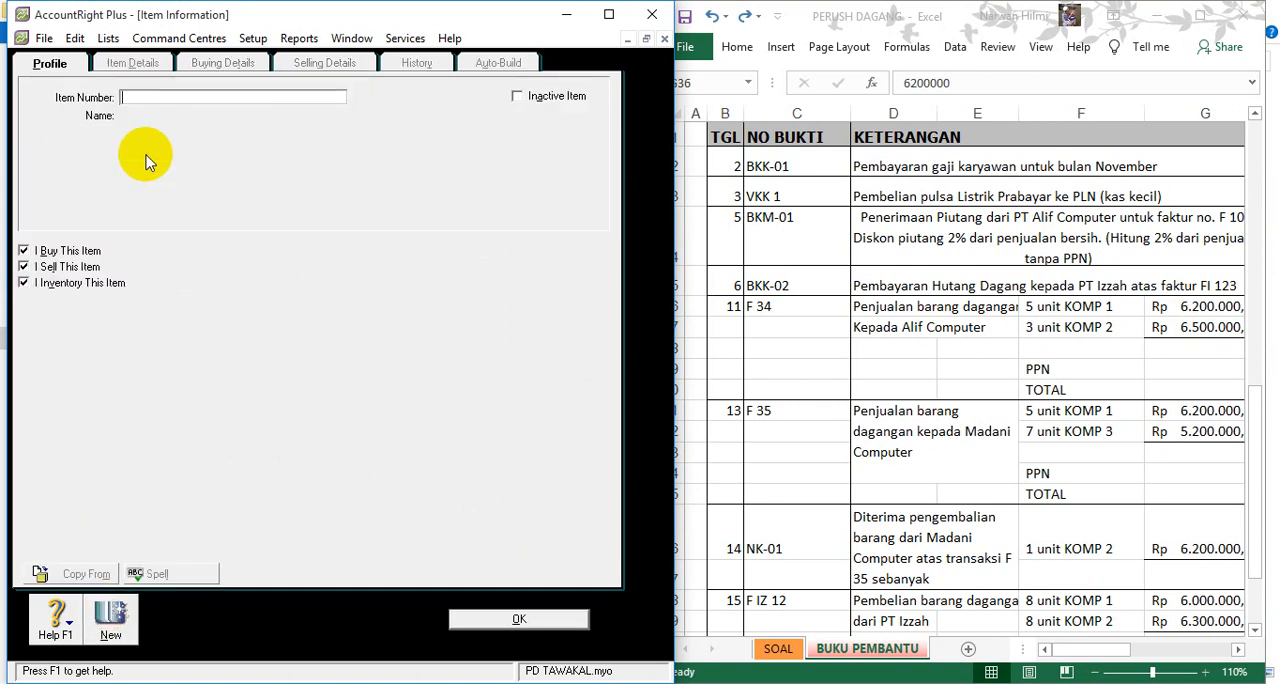
{"action": "key", "text": "Tab"}
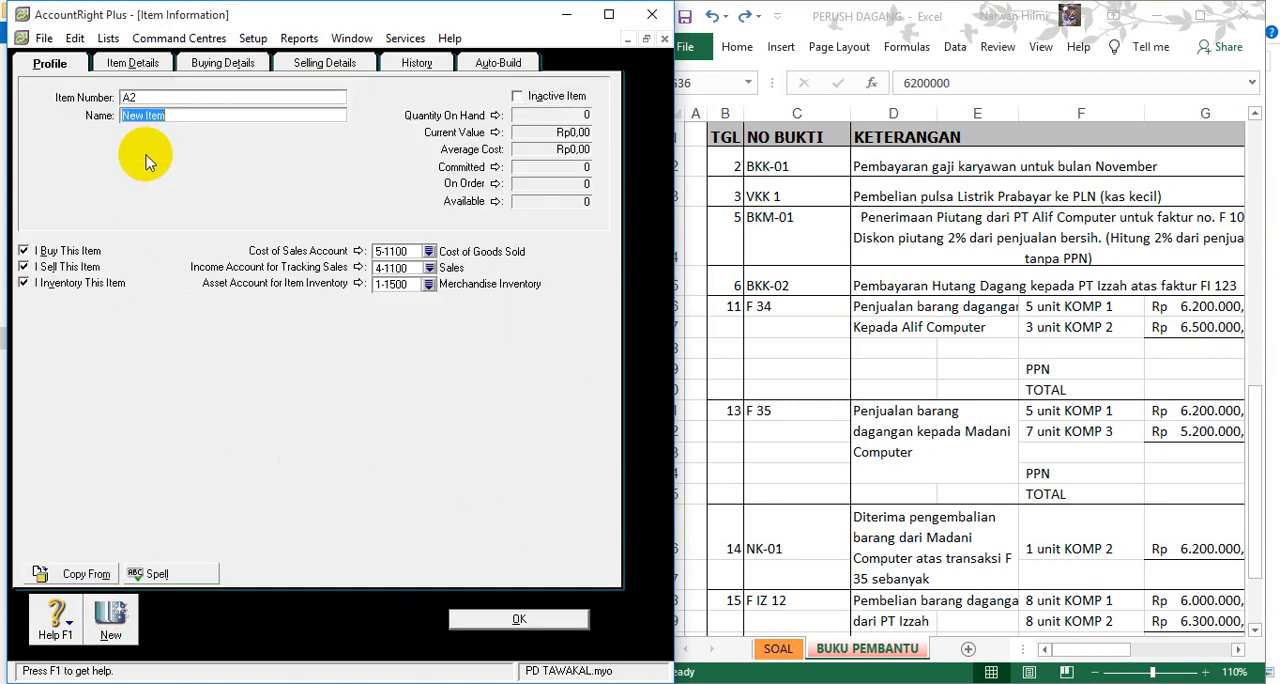
{"action": "type", "text": "KOMP 2"}
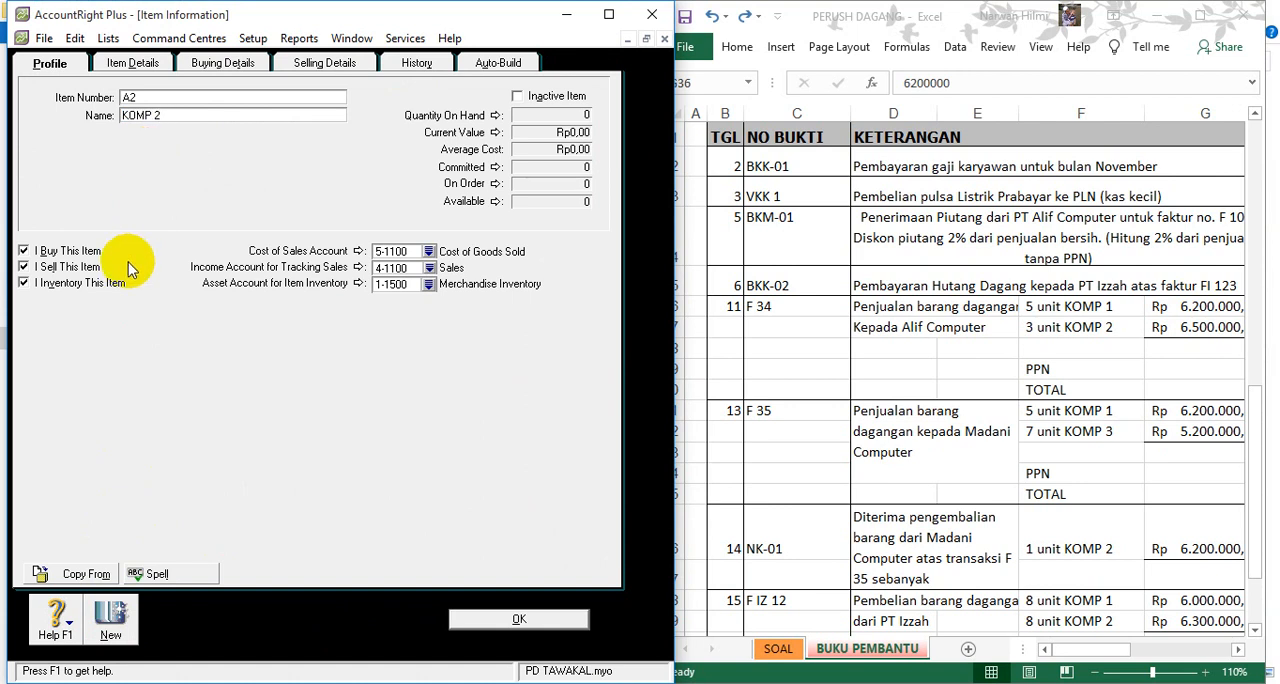
- Set KOMP 2's standard cost to Rp6.300.000, check its selling details and start another new item
{"action": "left_click", "coordinate": [206, 68]}
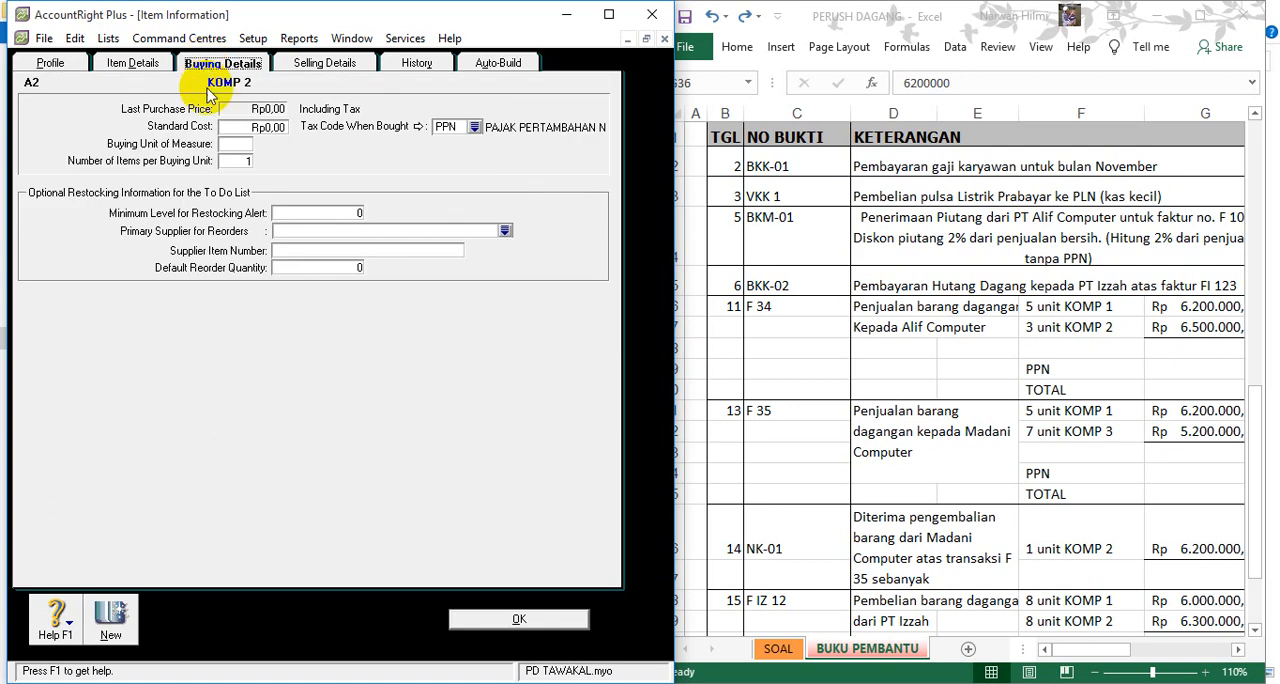
{"action": "left_click", "coordinate": [262, 127]}
{"action": "scroll", "coordinate": [975, 250], "scroll_direction": "up", "scroll_amount": 4}
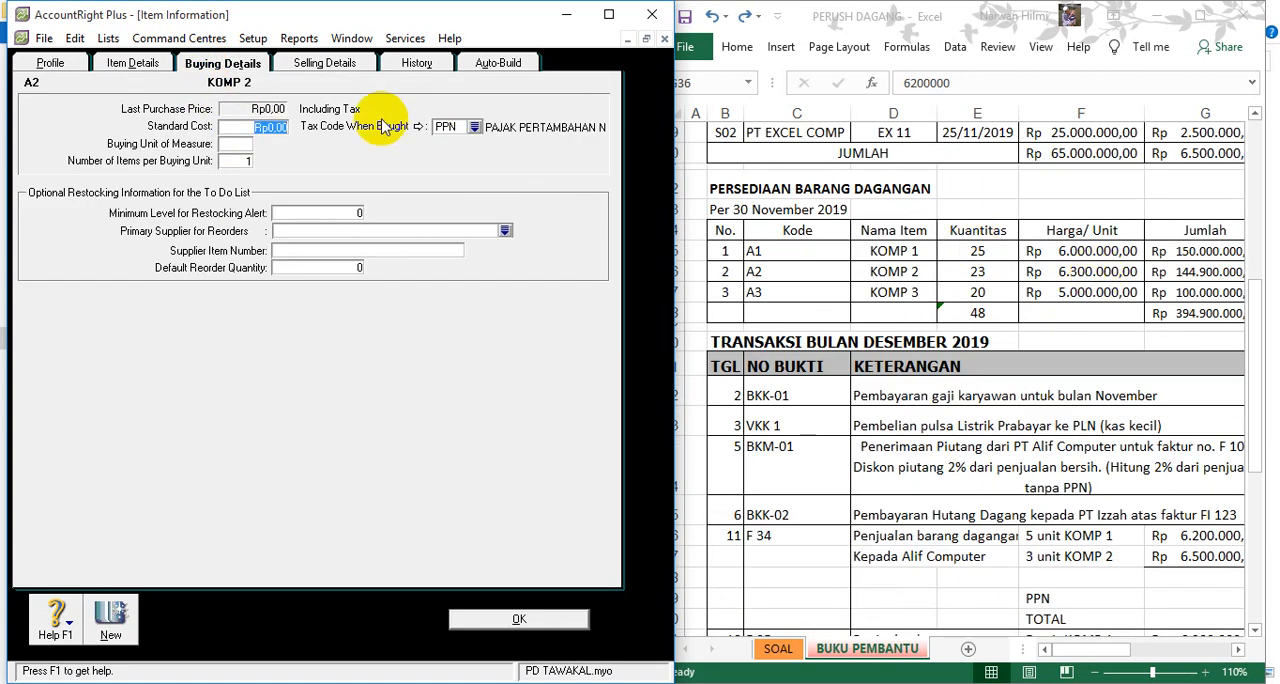
{"action": "type", "text": "6.300.00"}
{"action": "left_click", "coordinate": [324, 62]}
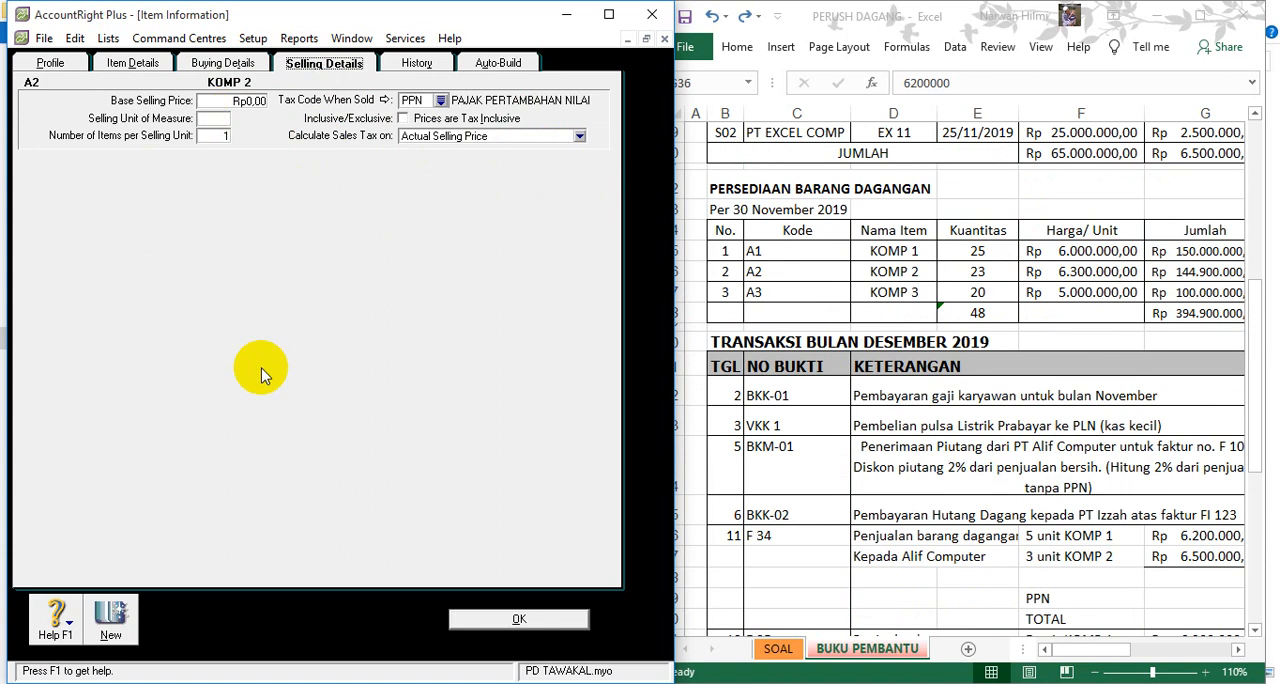
{"action": "left_click", "coordinate": [108, 620]}
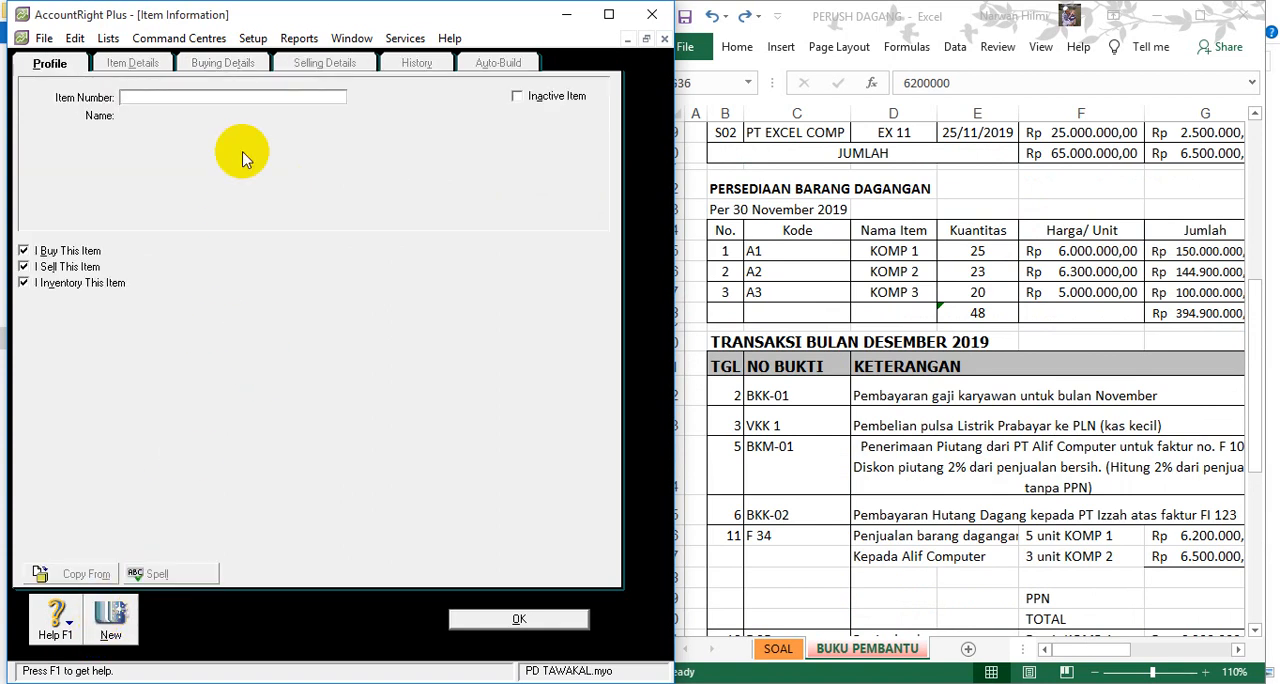
- Create item A3 named KOMP 3 with a standard cost of Rp5.000.000, and save it while ignoring all spelling suggestions for KOMP
{"action": "key", "text": "Tab"}
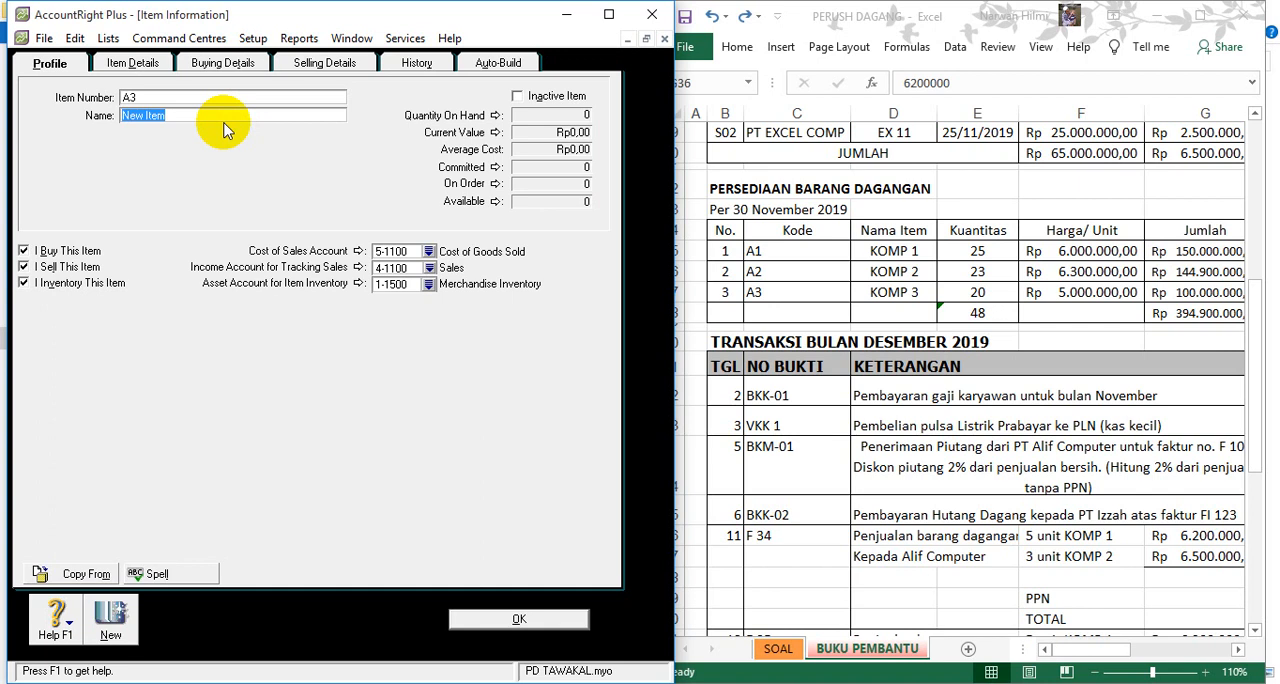
{"action": "type", "text": "KOMP 3"}
{"action": "left_click", "coordinate": [222, 63]}
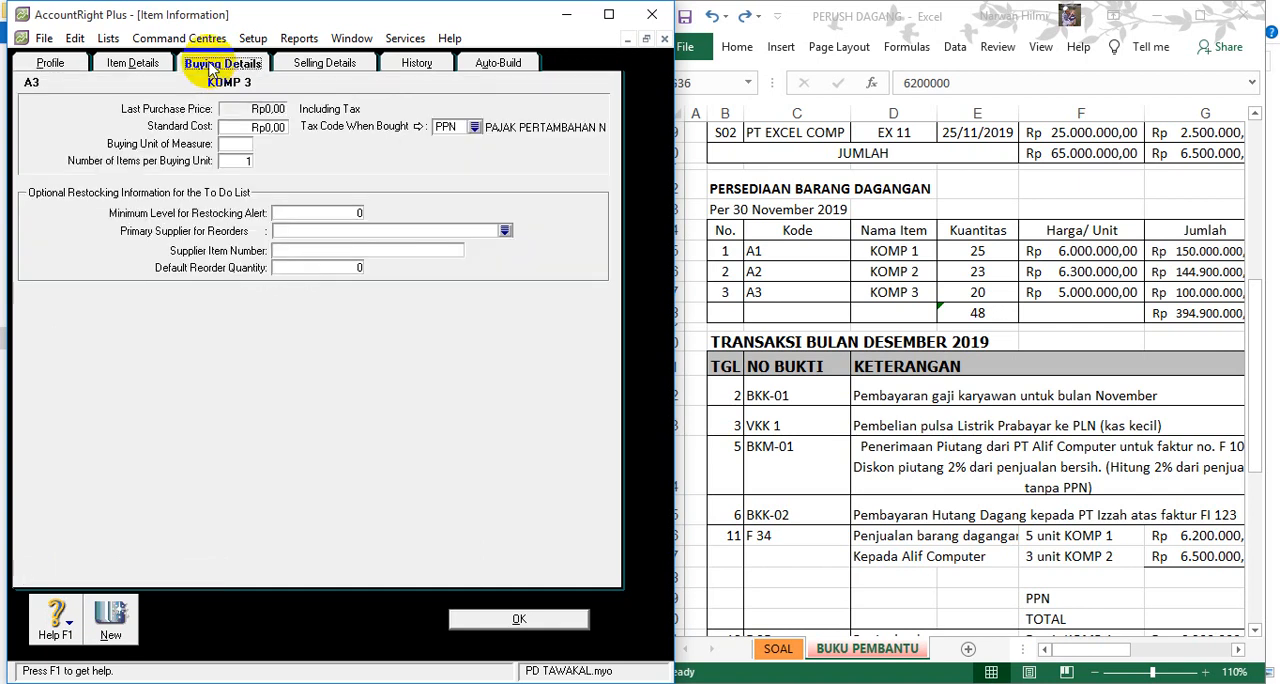
{"action": "left_click", "coordinate": [248, 126]}
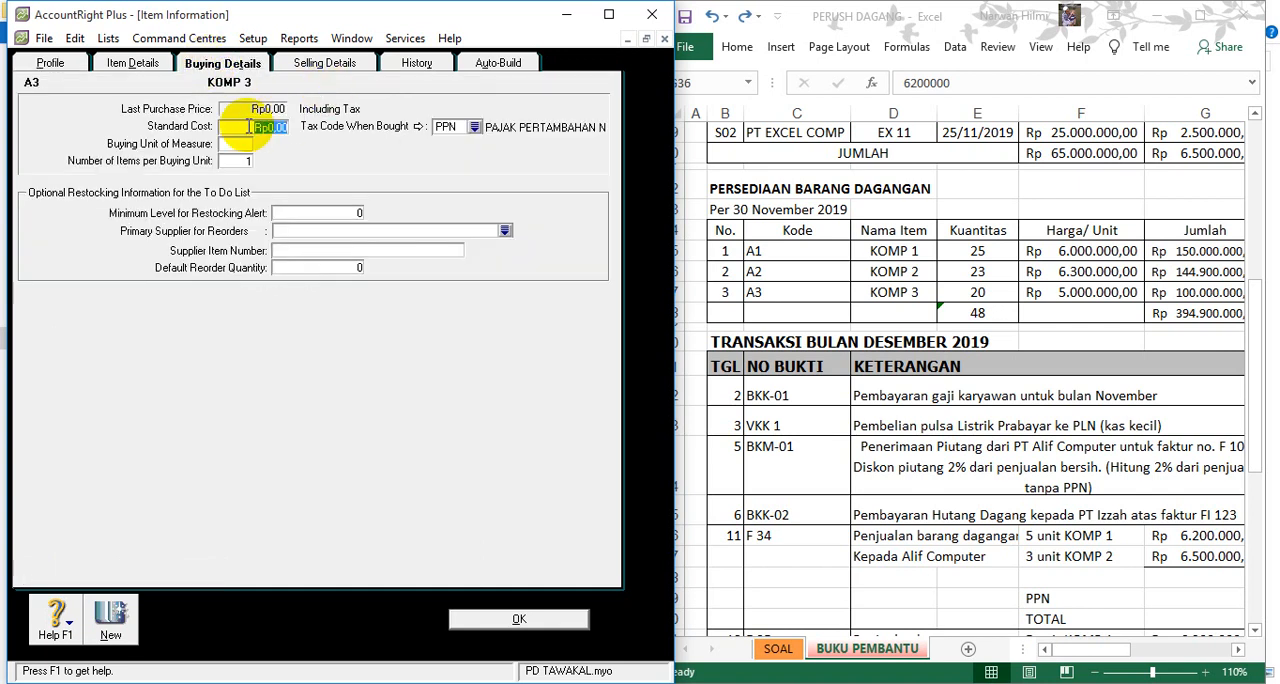
{"action": "type", "text": "5000000"}
{"action": "key", "text": "Tab"}
{"action": "left_click", "coordinate": [519, 621]}
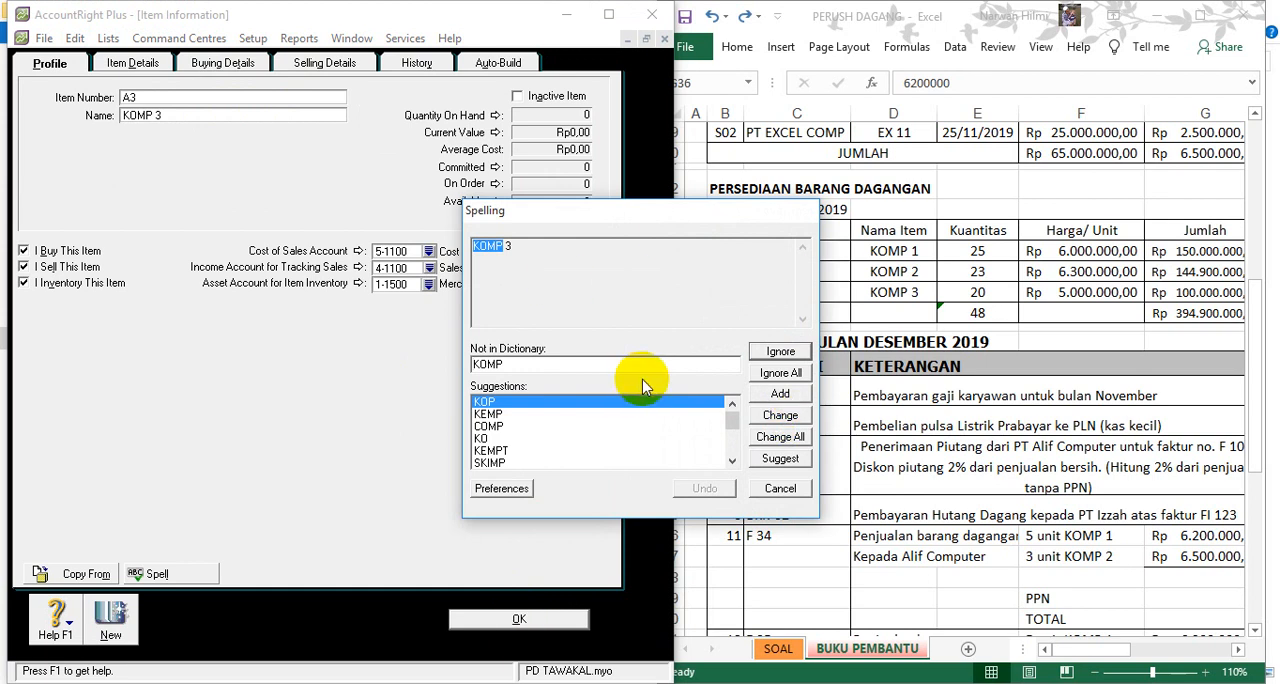
{"action": "left_click", "coordinate": [776, 374]}
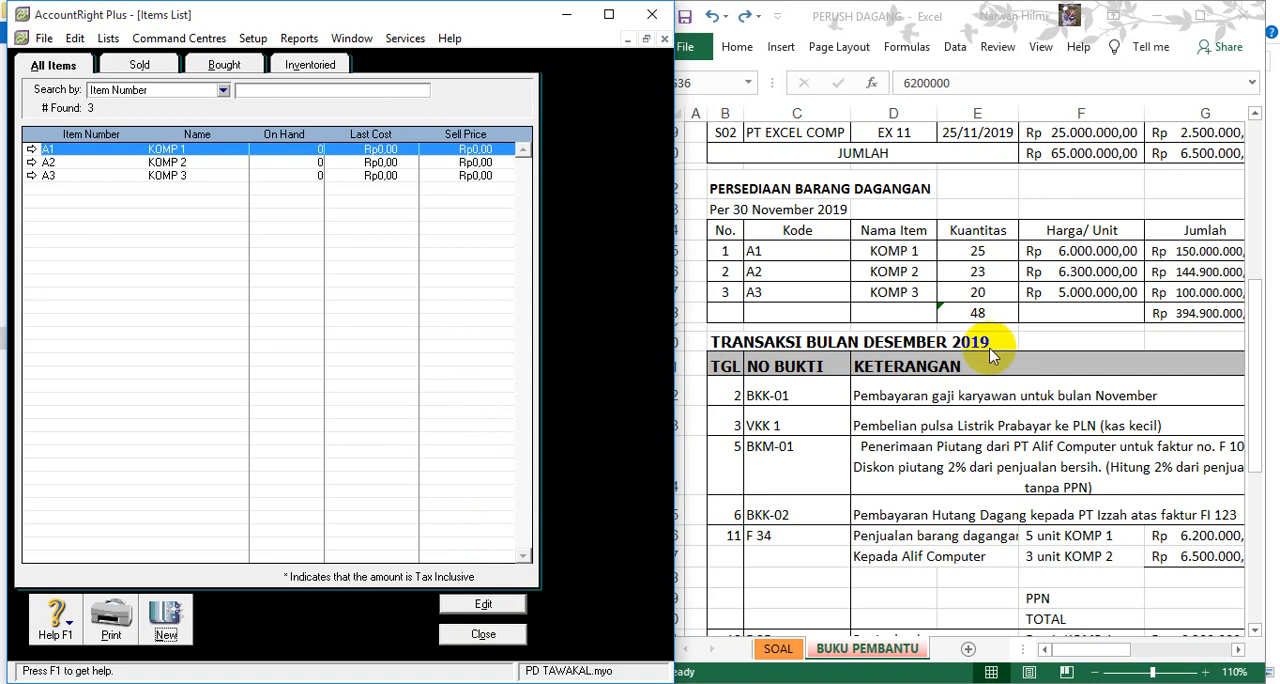
- Close the Items List and, in Excel, fill the inventory table's Kuantitas and Harga/ Unit cells E24:F28 with yellow
{"action": "left_click", "coordinate": [941, 275]}
{"action": "left_click", "coordinate": [941, 270]}
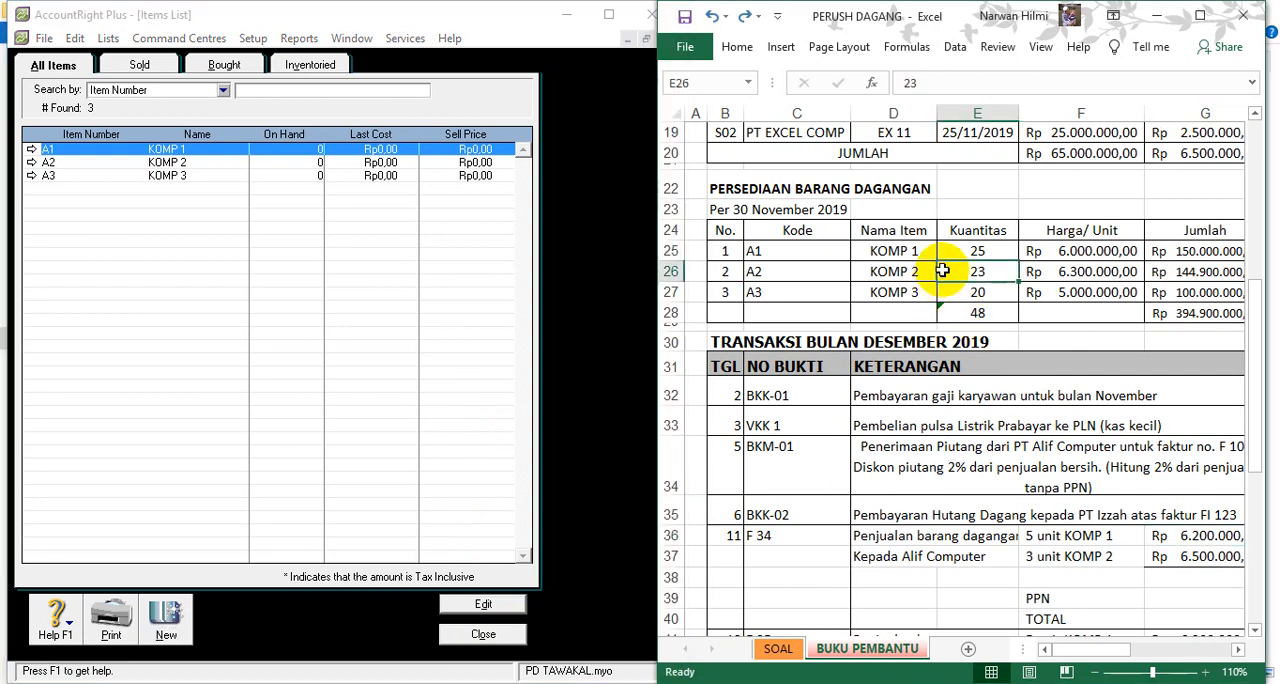
{"action": "key", "text": "Right"}
{"action": "key", "text": "Right"}
{"action": "key", "text": "Right"}
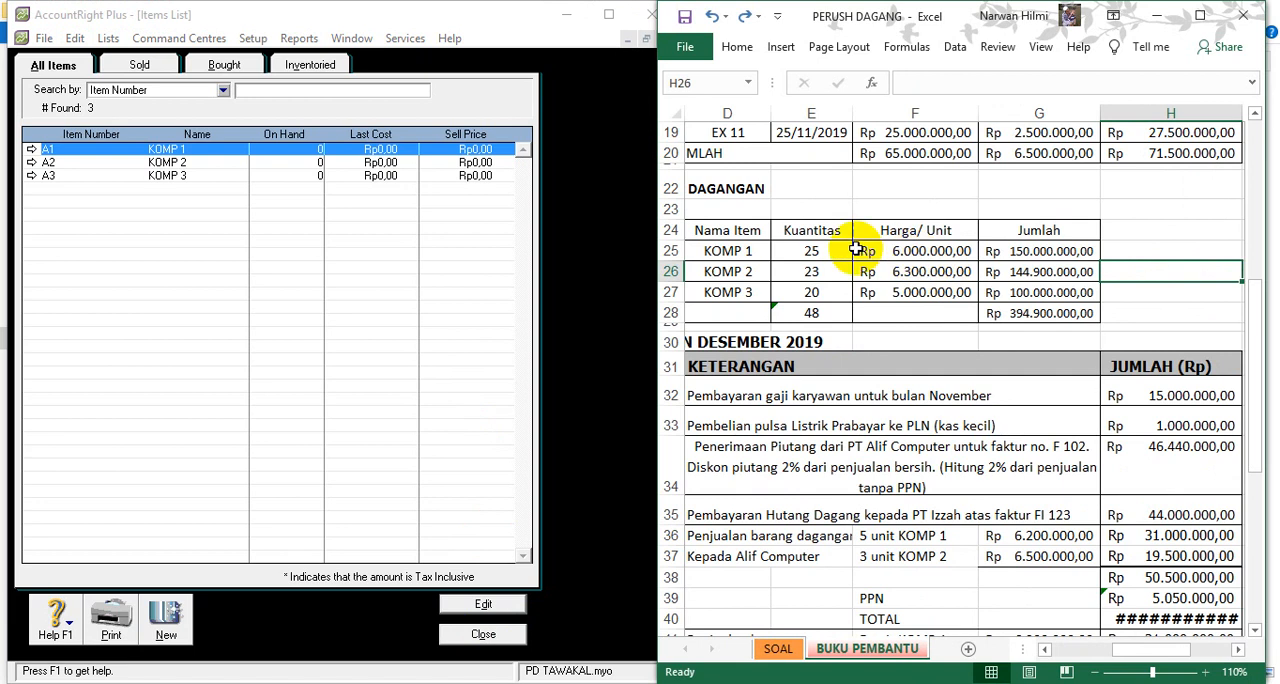
{"action": "left_click_drag", "start_coordinate": [818, 234], "coordinate": [915, 312]}
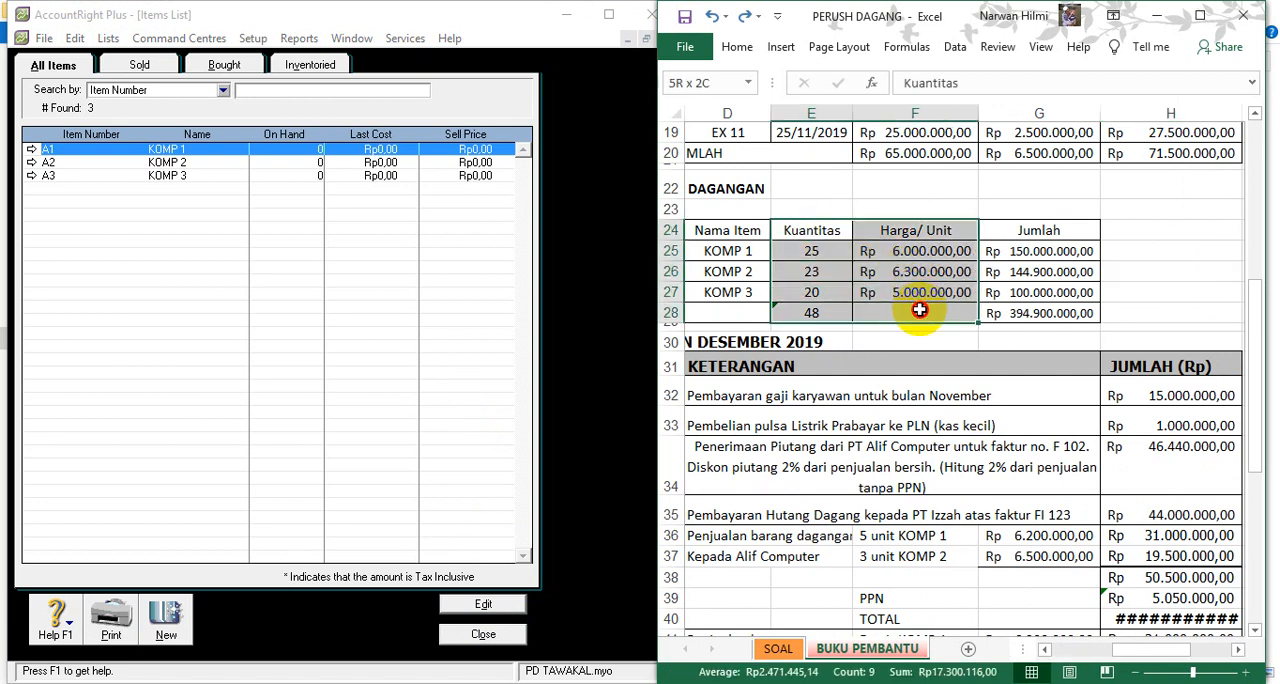
{"action": "left_click", "coordinate": [483, 634]}
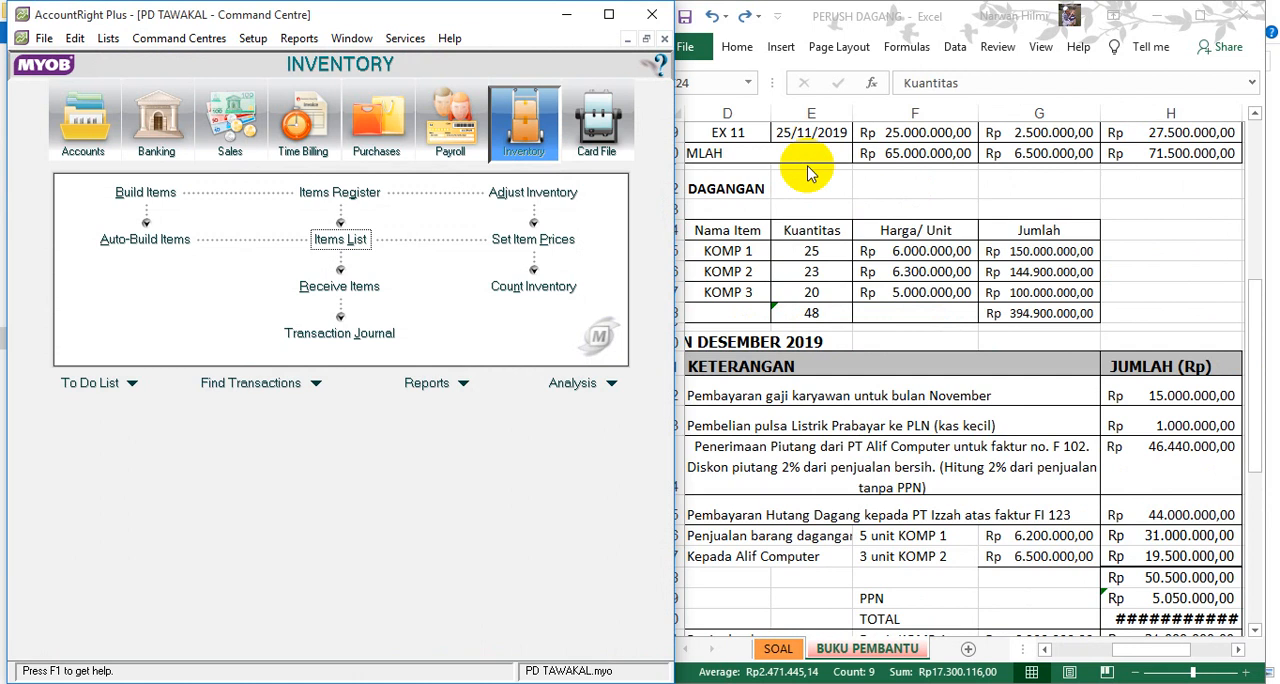
{"action": "left_click", "coordinate": [823, 214]}
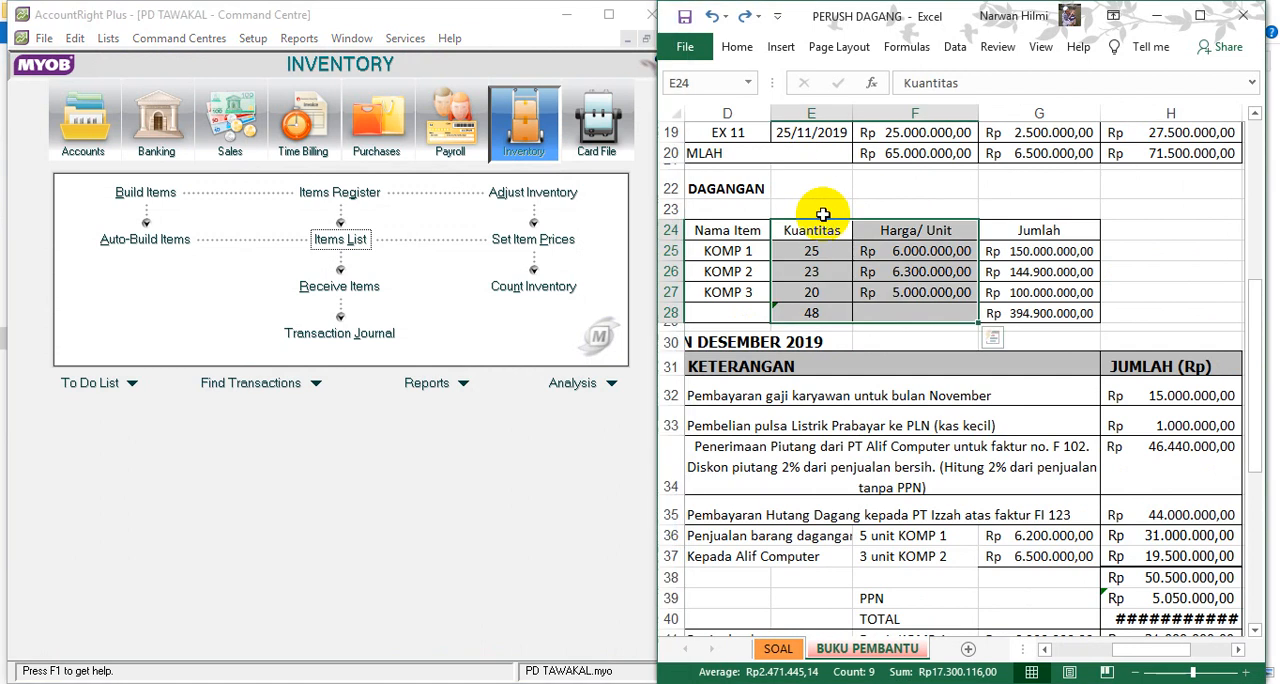
{"action": "left_click", "coordinate": [735, 55]}
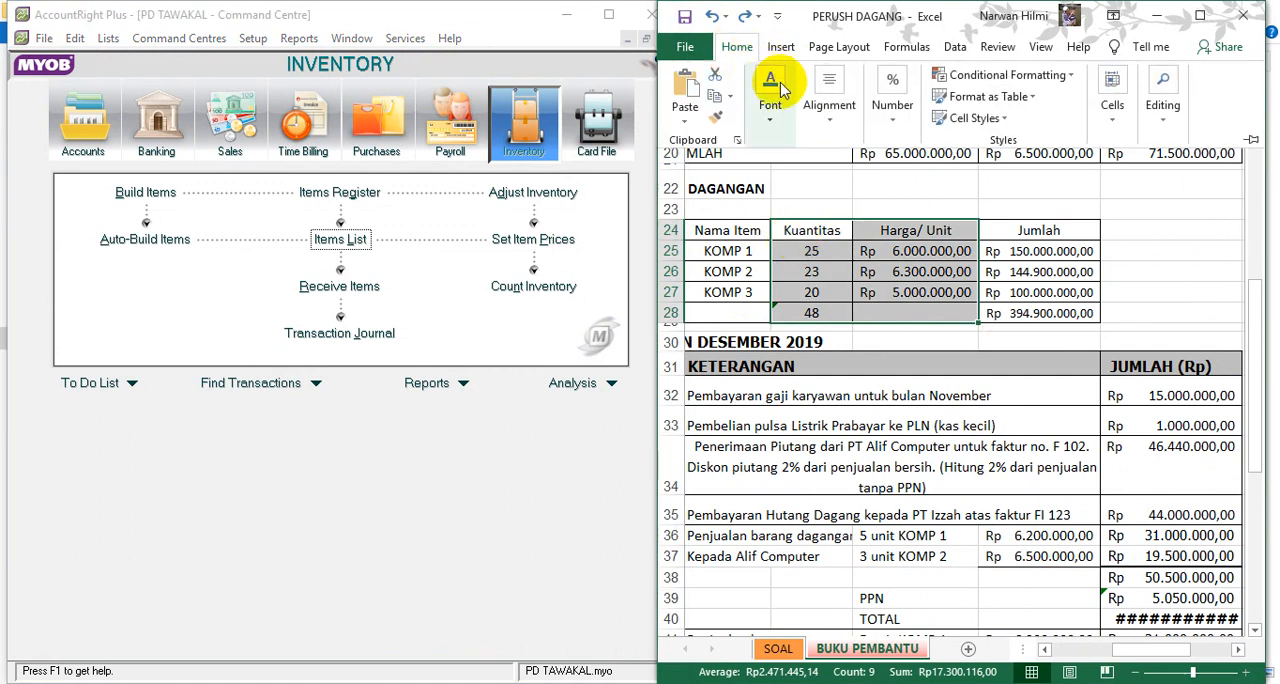
{"action": "left_click", "coordinate": [1199, 15]}
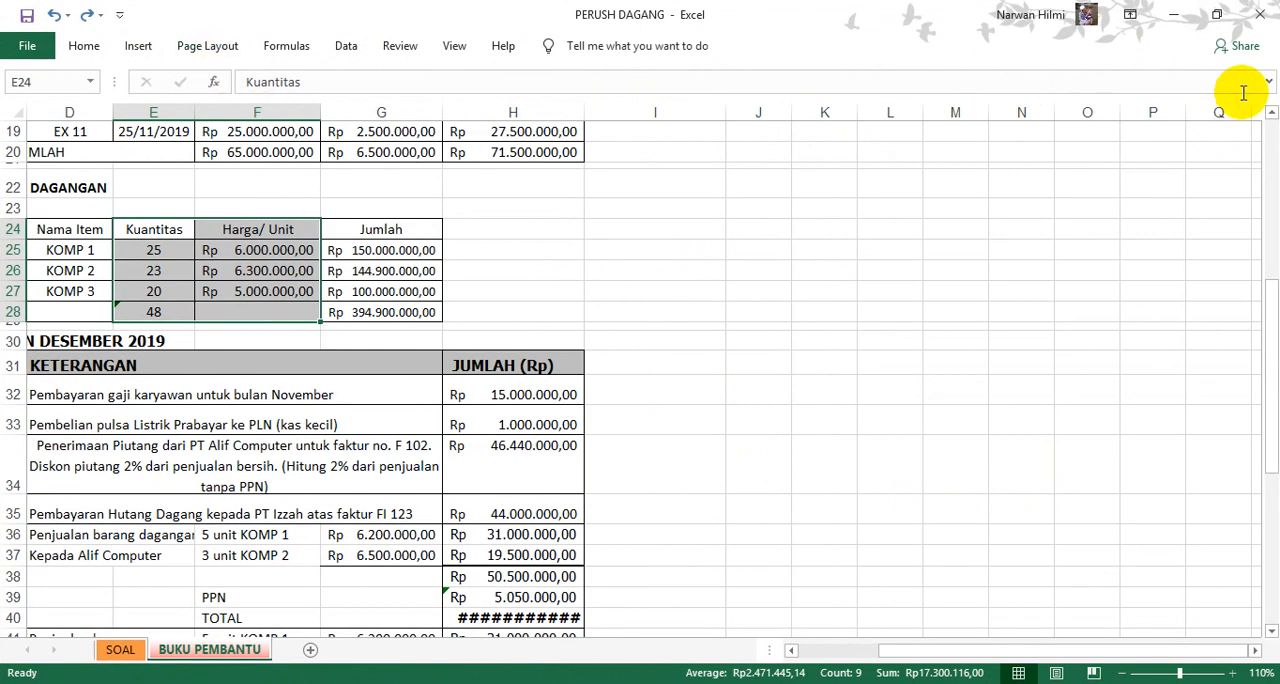
{"action": "left_click", "coordinate": [88, 47]}
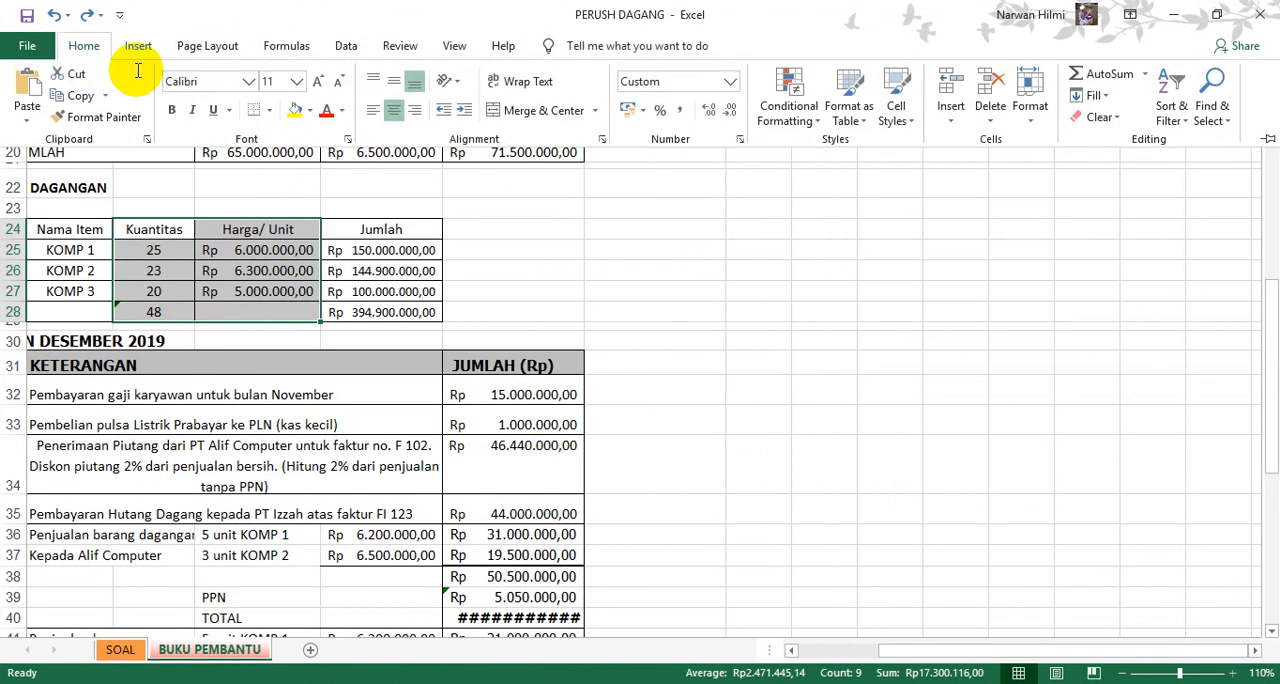
{"action": "left_click", "coordinate": [293, 112]}
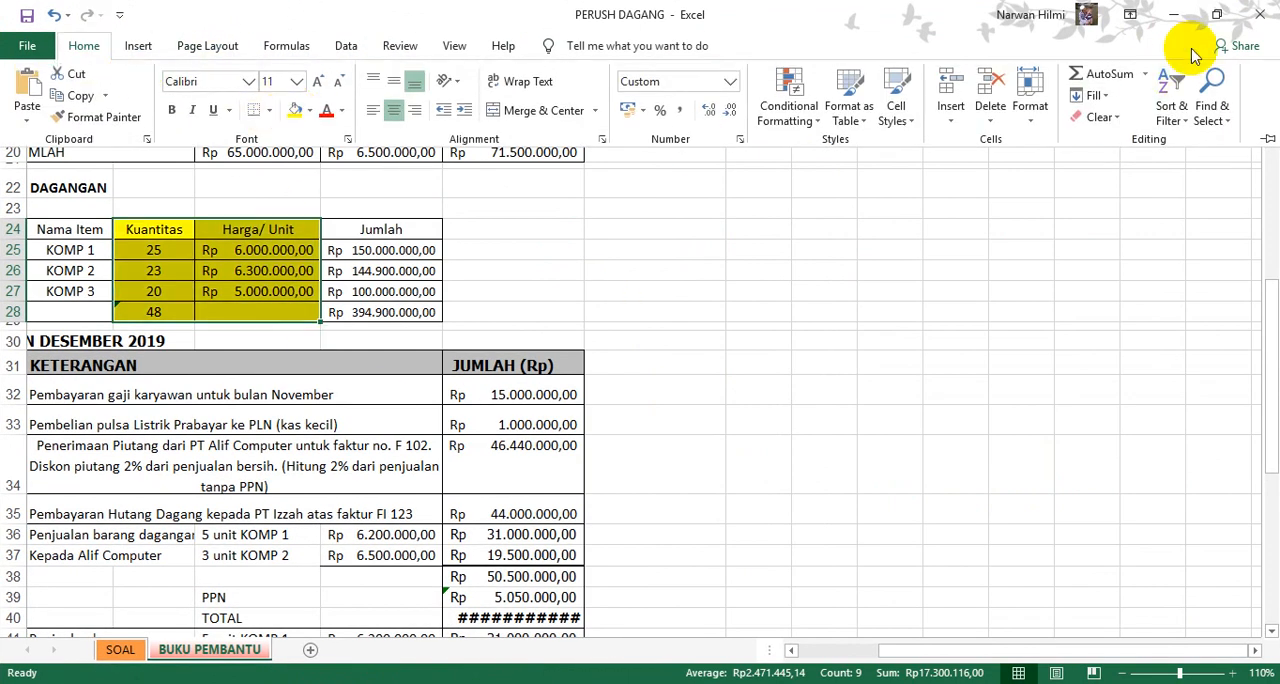
{"action": "left_click", "coordinate": [1216, 14]}
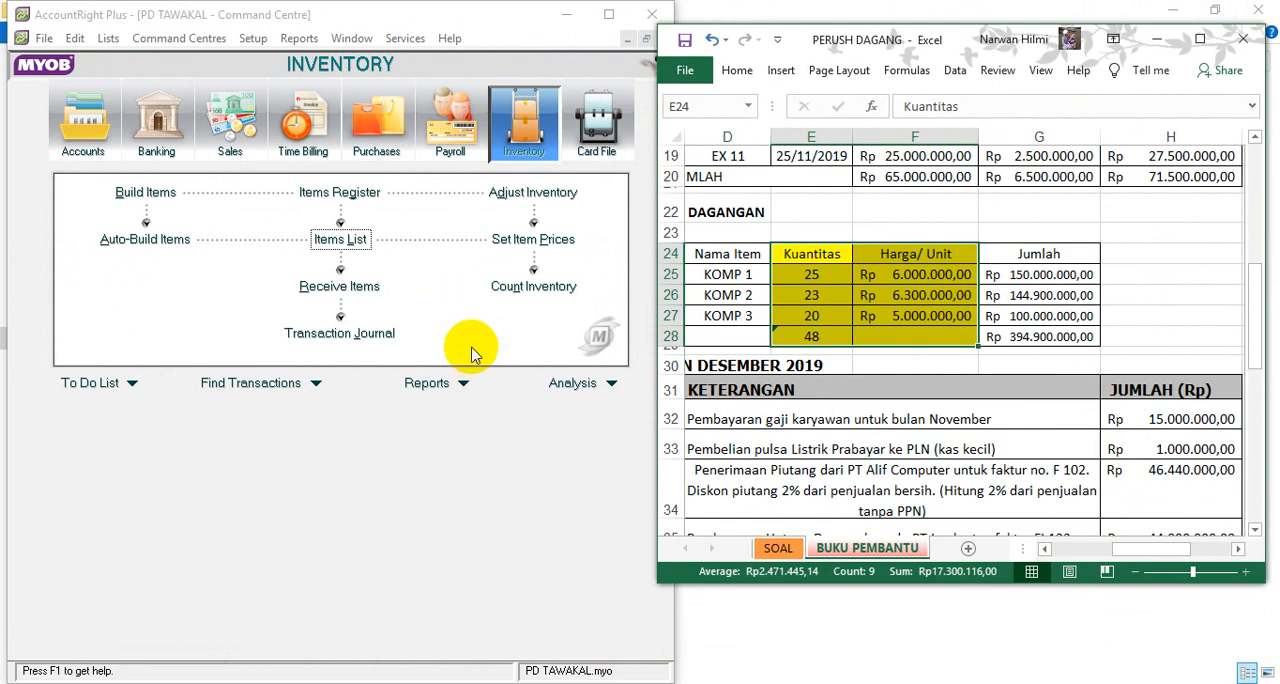
- In AccountRight Plus, start an inventory count and enter counted quantities of 25 for KOMP 1, 23 for KOMP 2 and 20 for KOMP 3
{"action": "left_click", "coordinate": [520, 500]}
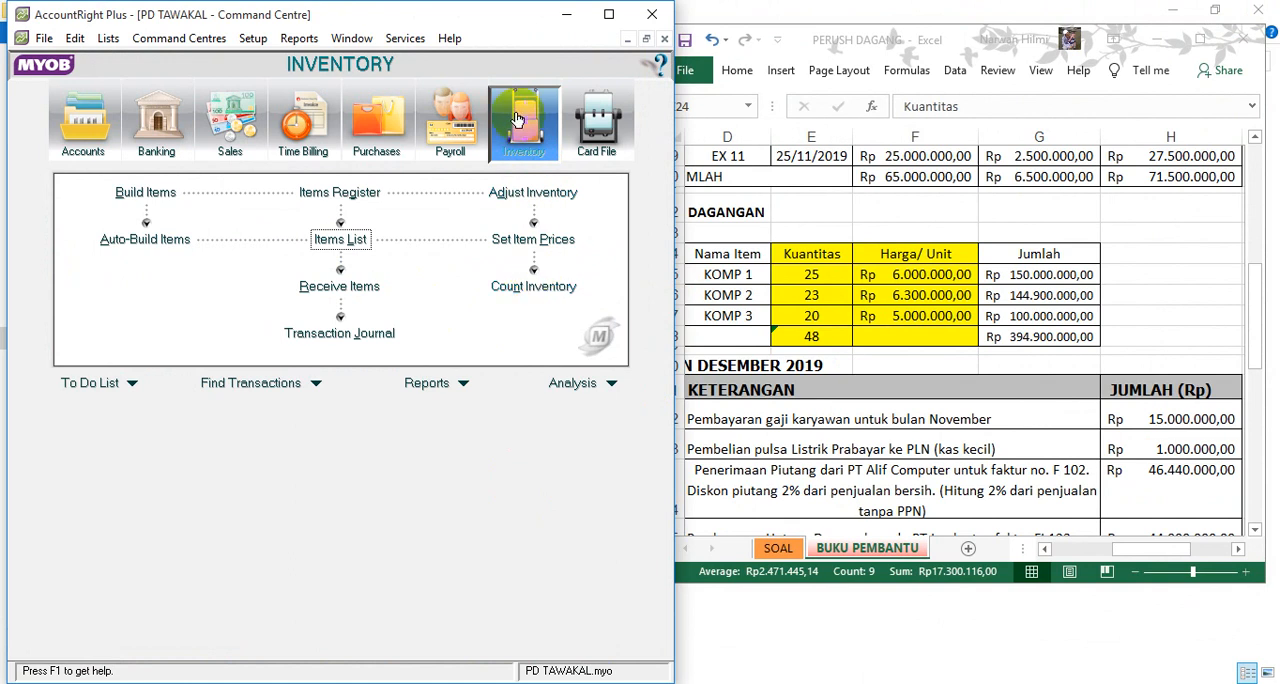
{"action": "left_click", "coordinate": [522, 288]}
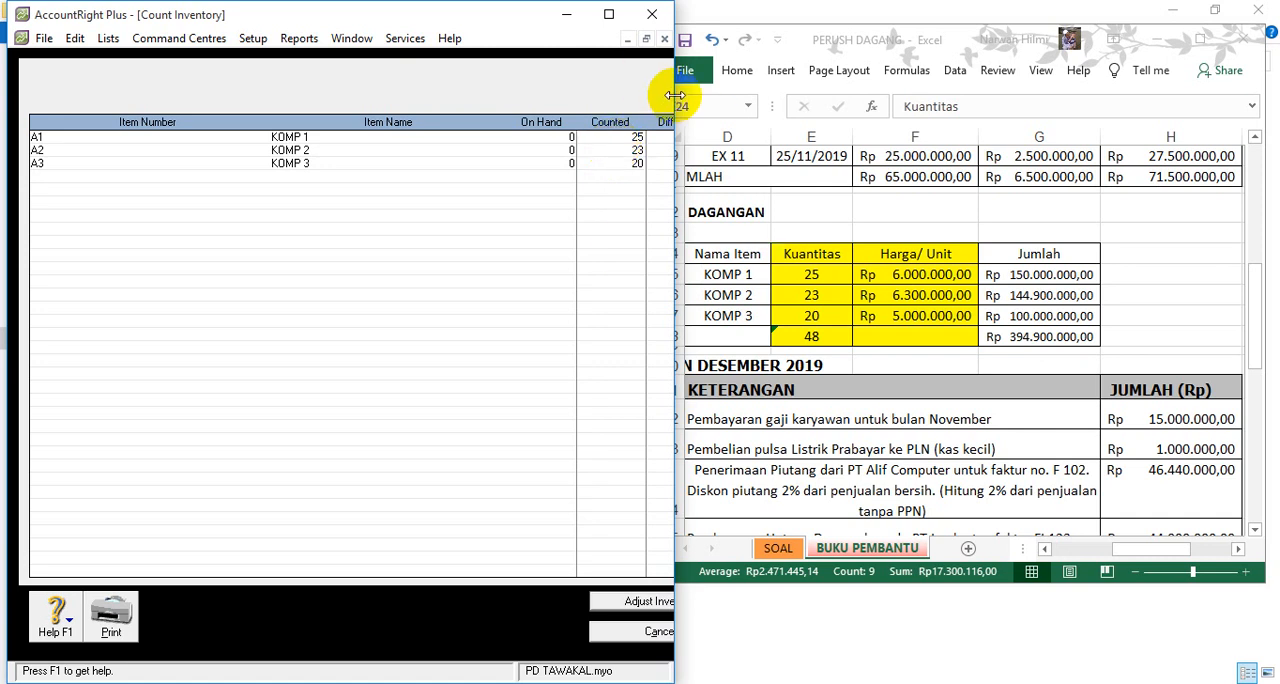
{"action": "left_click_drag", "start_coordinate": [675, 95], "coordinate": [750, 90]}
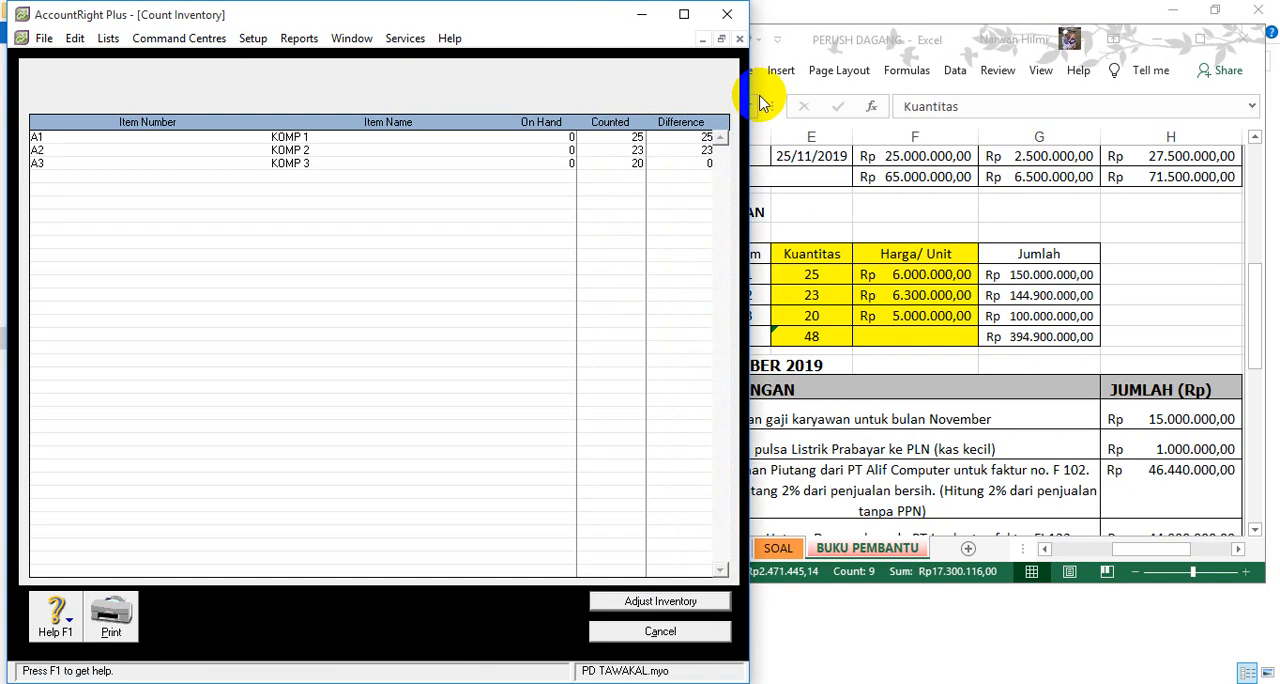
{"action": "key", "text": "Tab"}
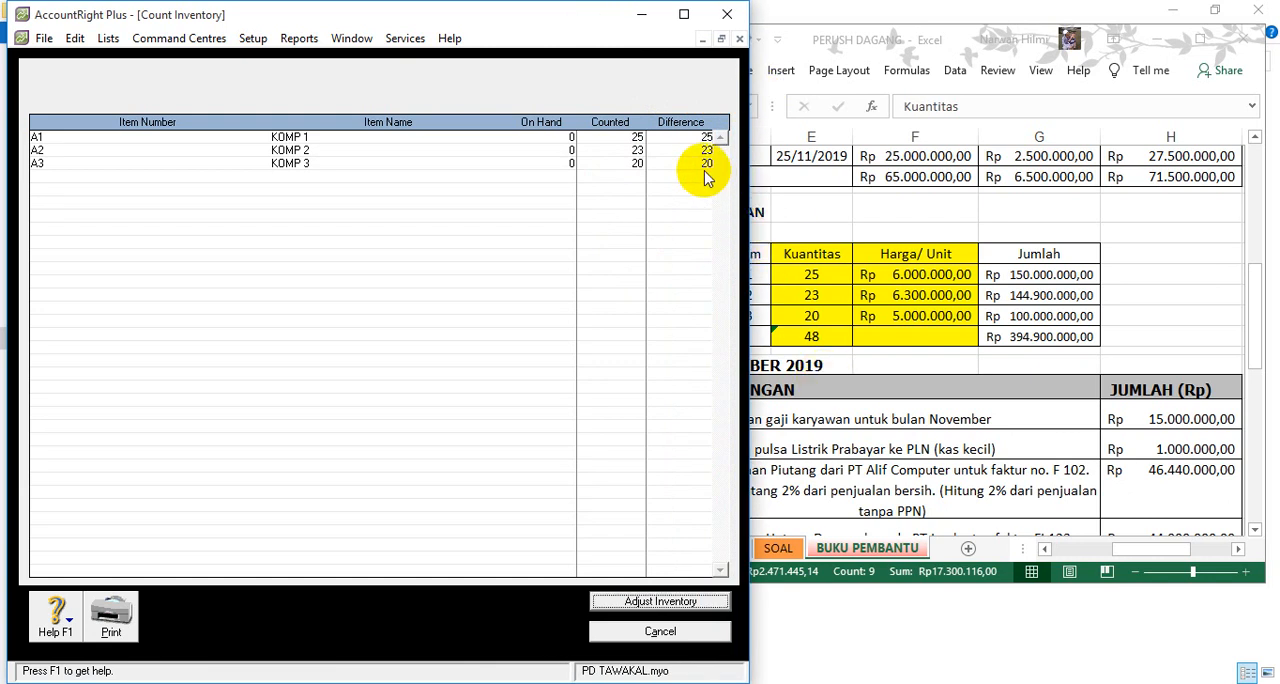
- Adjust the inventory from the count, using 1-1500 Merchandise Inventory as default adjustment account and treating the quantities as opening balances
{"action": "left_click", "coordinate": [652, 603]}
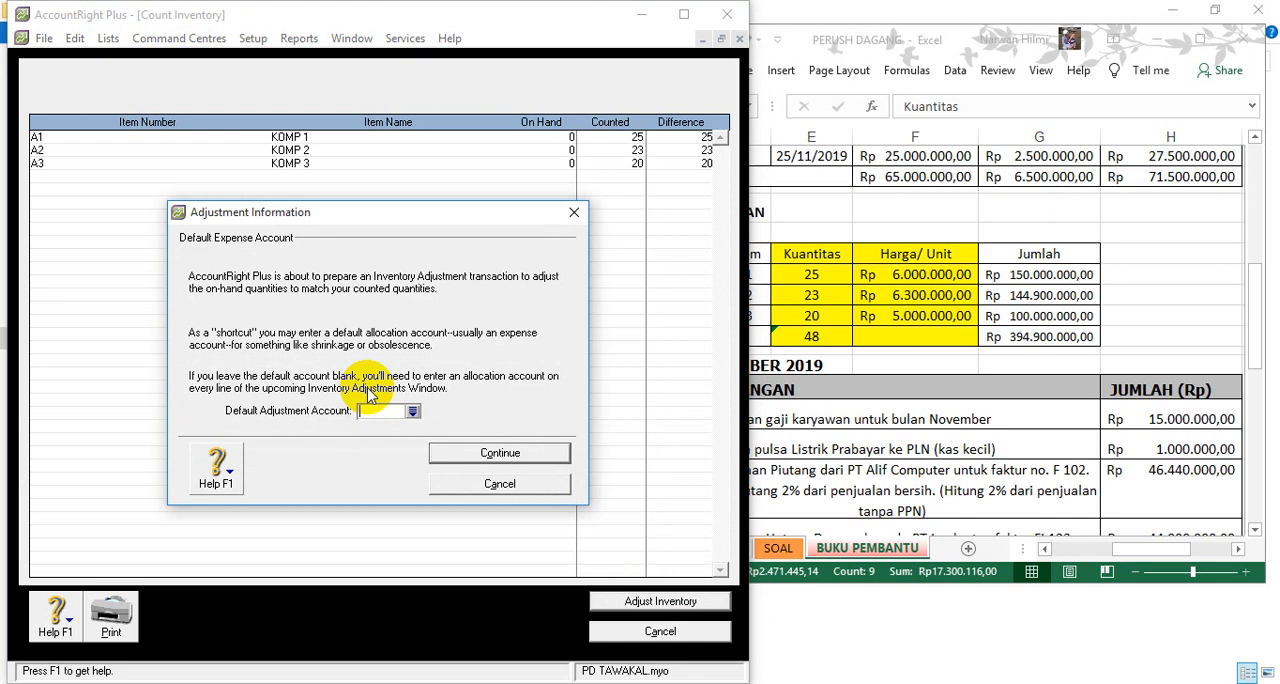
{"action": "left_click", "coordinate": [413, 411]}
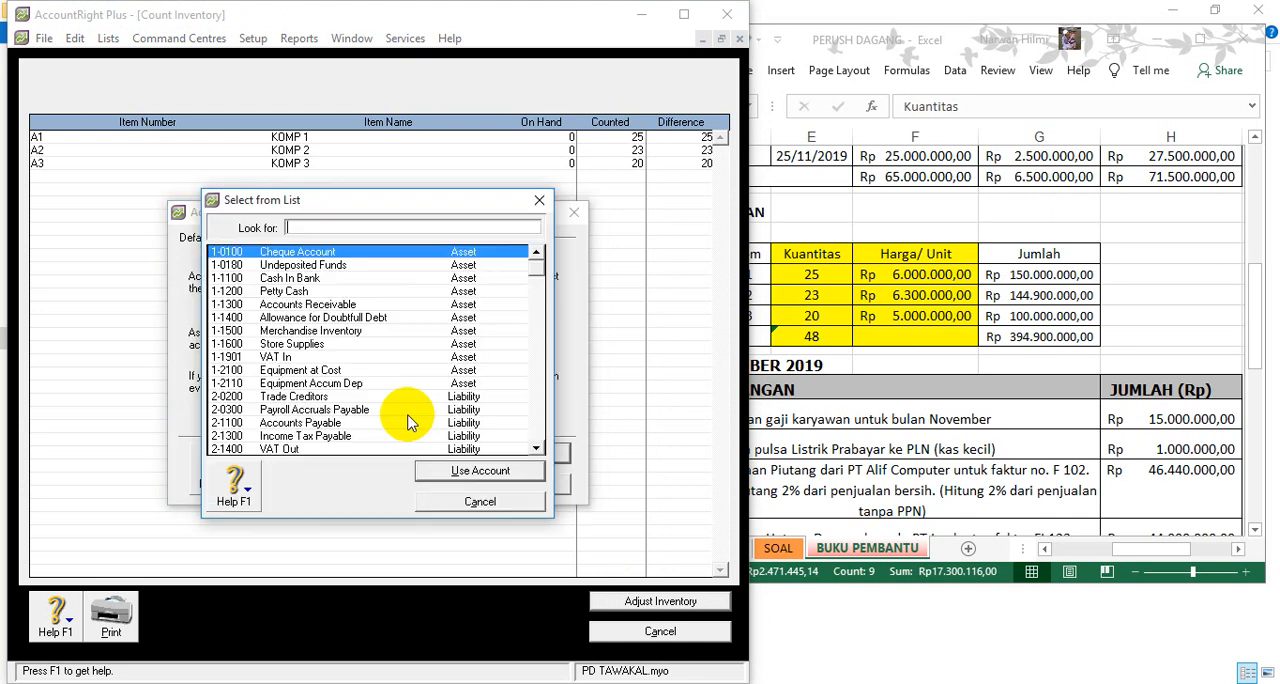
{"action": "left_click", "coordinate": [350, 333]}
{"action": "left_click", "coordinate": [447, 471]}
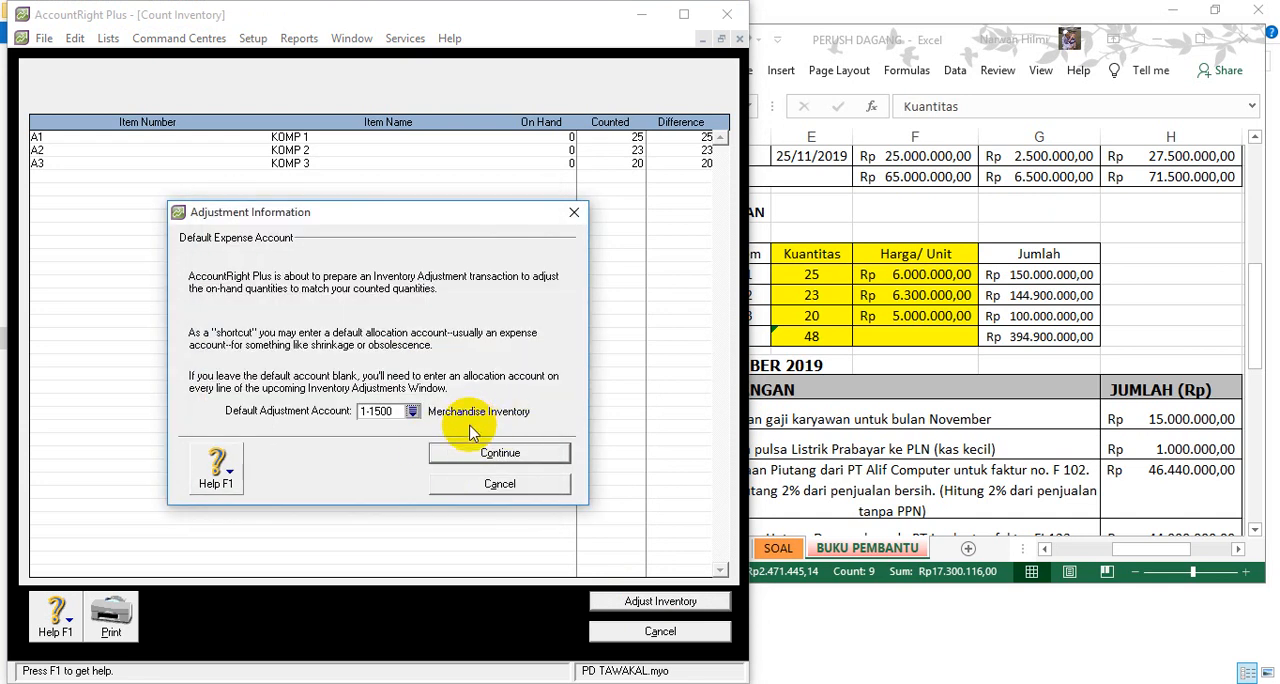
{"action": "left_click", "coordinate": [487, 455]}
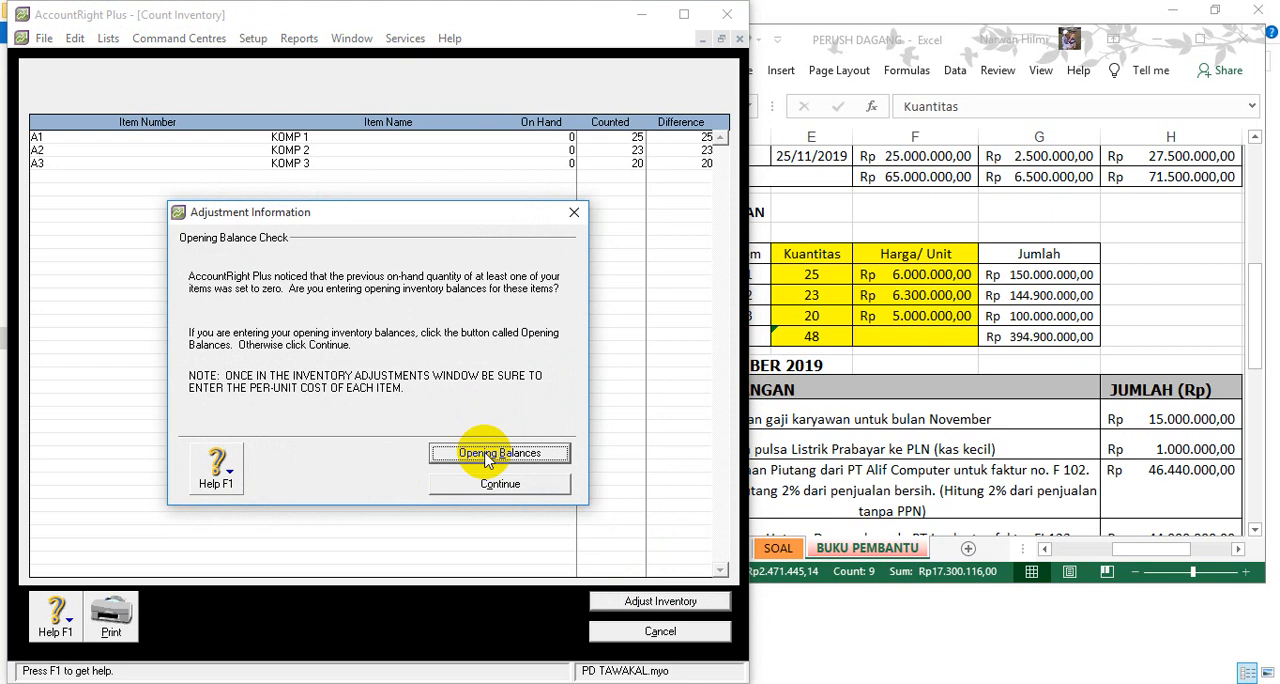
{"action": "left_click", "coordinate": [487, 455]}
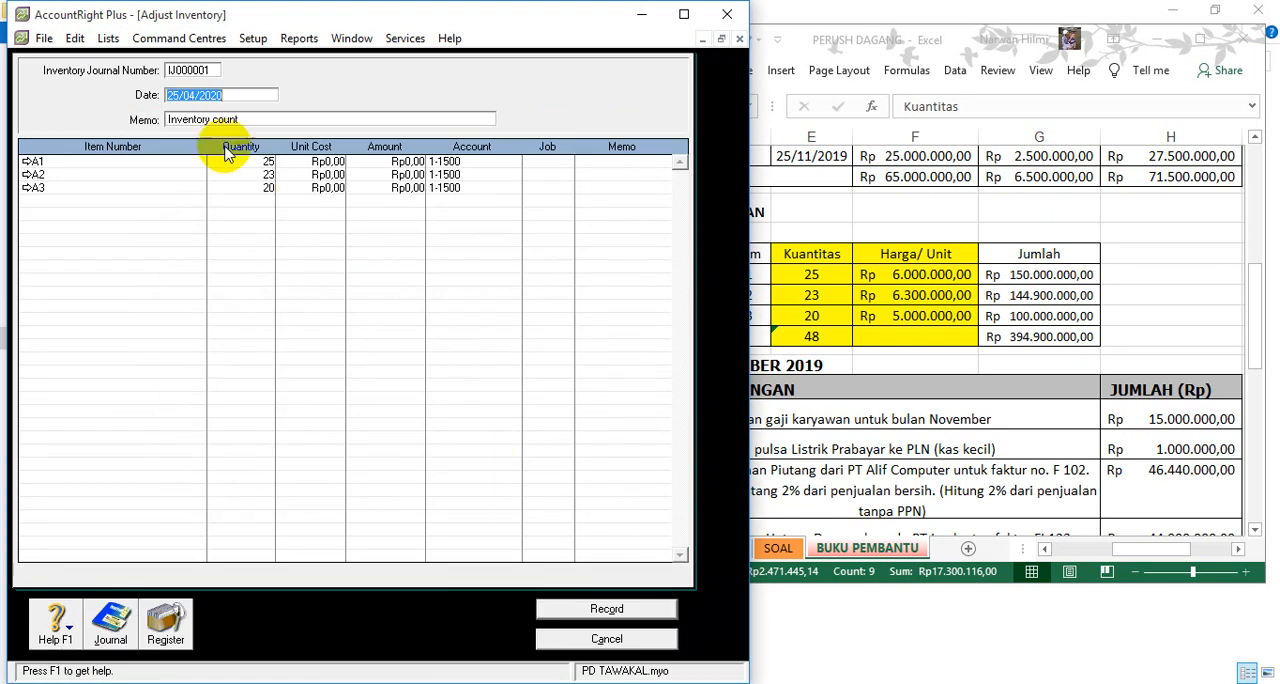
- Date the inventory adjustment 01/12/2019
{"action": "type", "text": "01"}
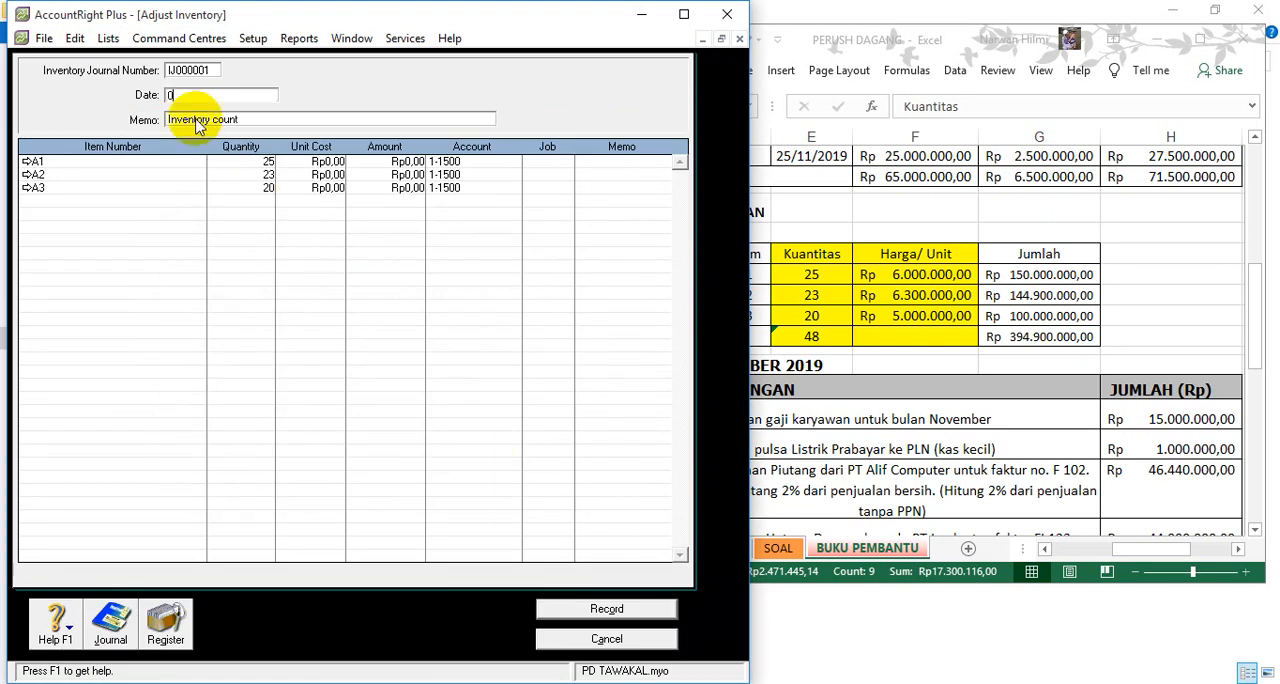
{"action": "type", "text": "/0"}
{"action": "key", "text": "BackSpace"}
{"action": "type", "text": "12/2019"}
{"action": "key", "text": "Tab"}
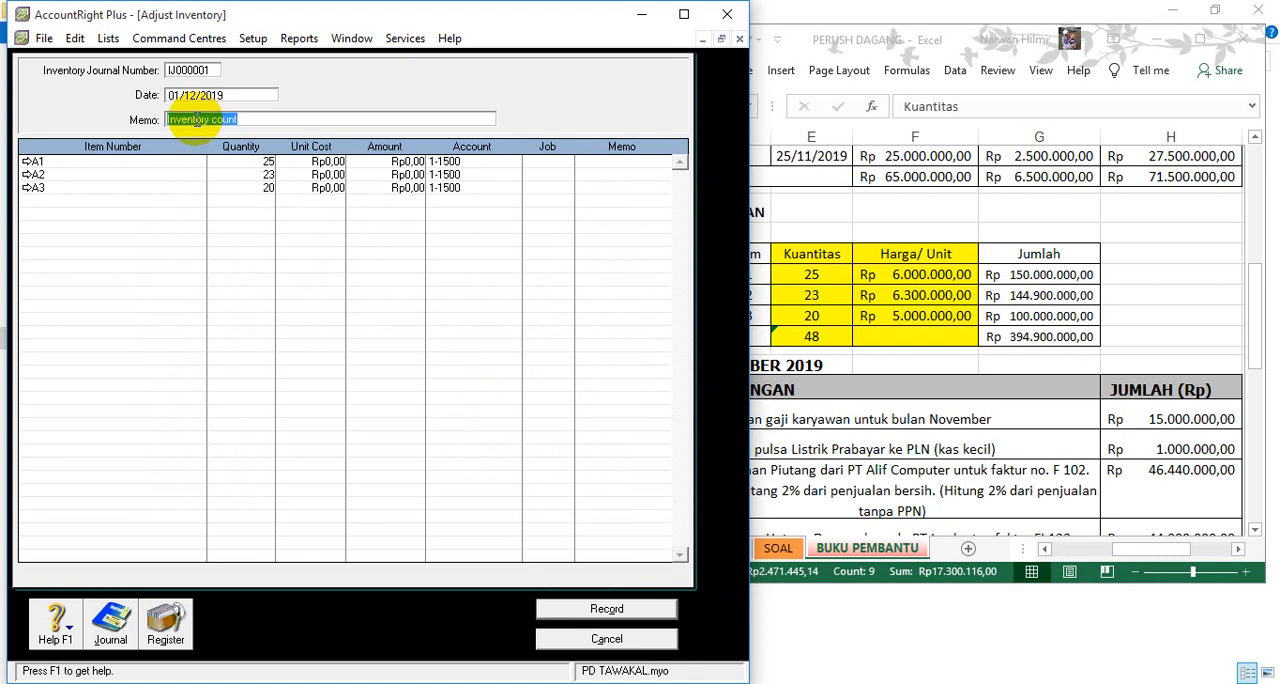
- Keep the memo and set the unit cost of item A1 to Rp6.000.000 in the inventory adjustment
{"action": "key", "text": "Tab"}
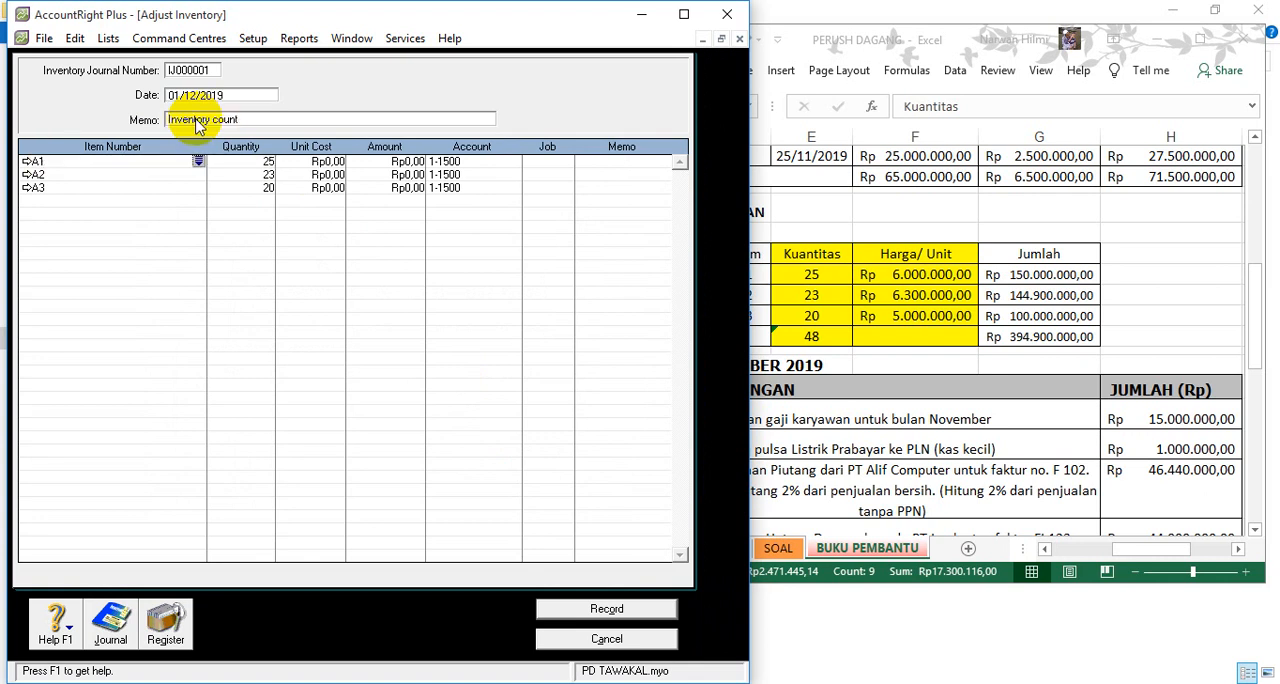
{"action": "key", "text": "Tab"}
{"action": "key", "text": "Tab"}
{"action": "type", "text": "6.000.0"}
{"action": "type", "text": "00"}
{"action": "key", "text": "Tab"}
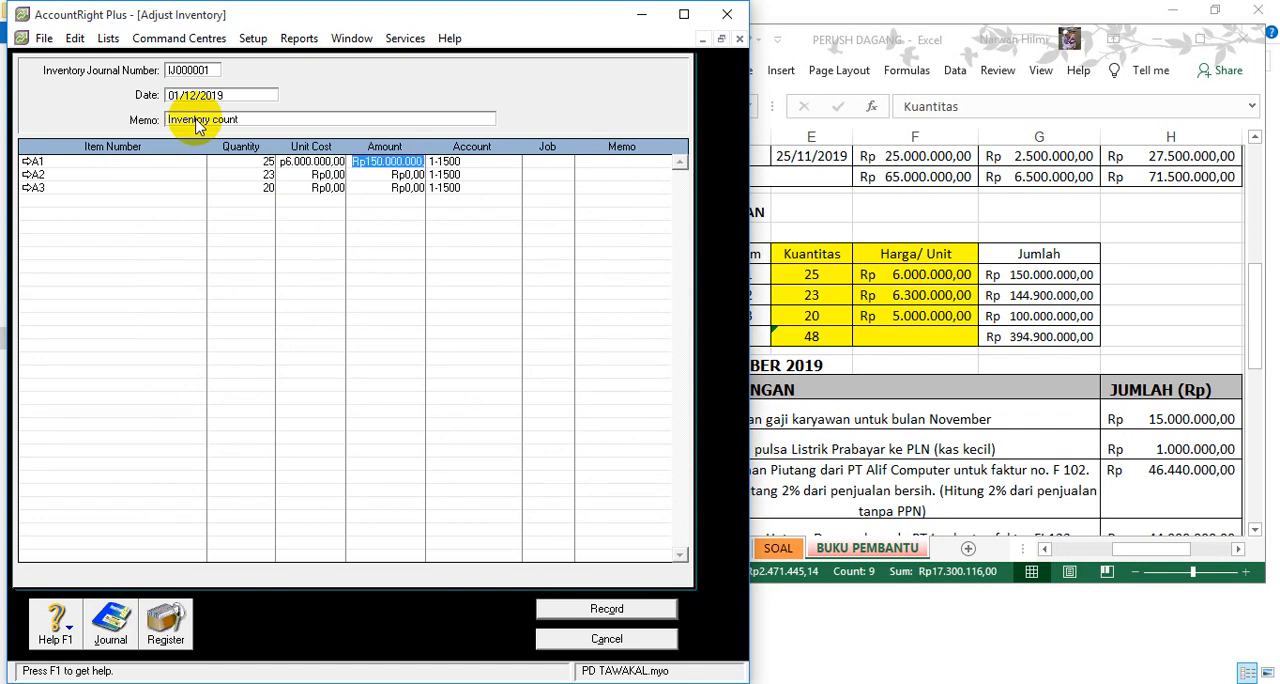
- Set the unit cost of item A2 to Rp6.300.000 in the inventory adjustment
{"action": "left_click", "coordinate": [298, 176]}
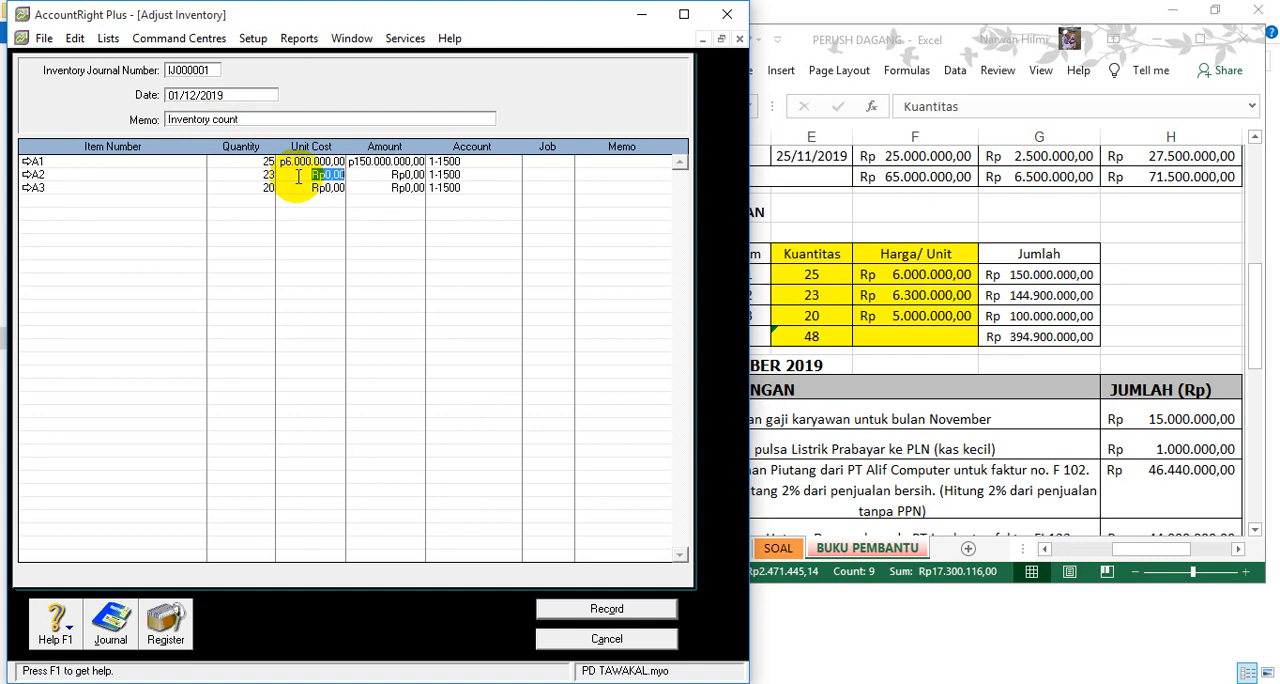
{"action": "type", "text": "6.300.000"}
{"action": "key", "text": "Tab"}
- Complete the A3 line of the inventory adjustment with quantity 20 and a unit cost of Rp5.000.000
{"action": "key", "text": "Tab"}
{"action": "key", "text": "Tab"}
{"action": "key", "text": "Tab"}
{"action": "key", "text": "Tab"}
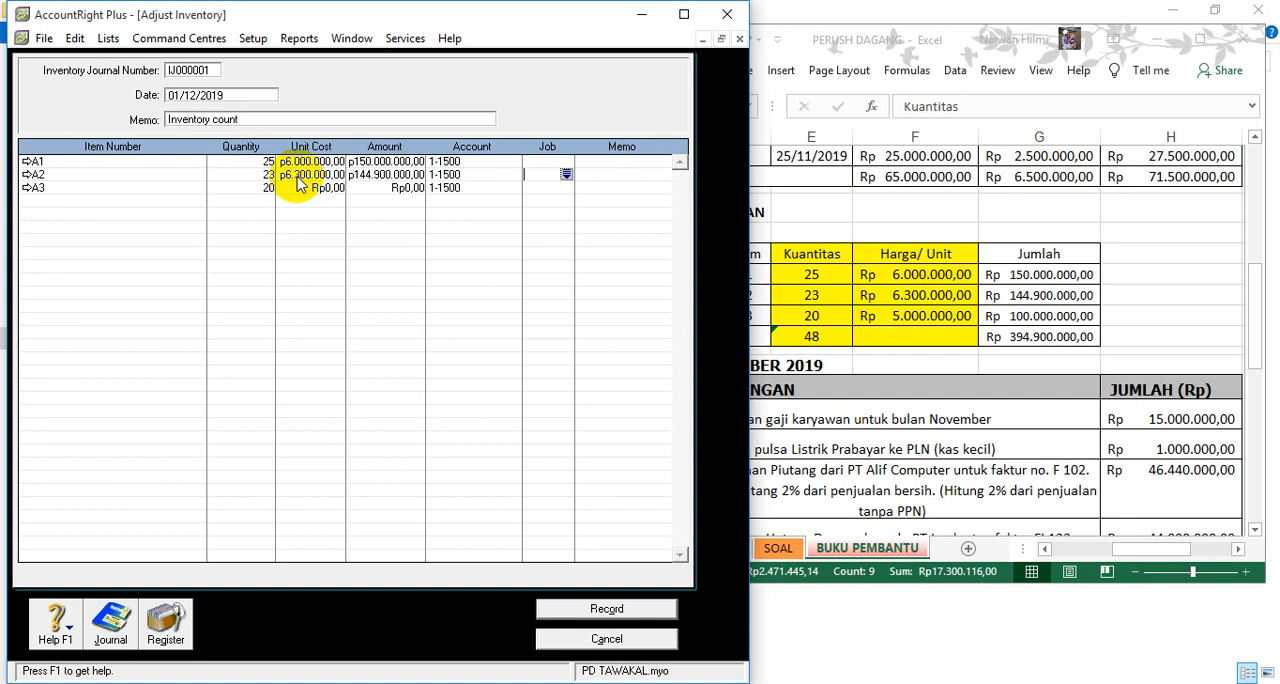
{"action": "key", "text": "Tab"}
{"action": "type", "text": "20"}
{"action": "key", "text": "Tab"}
{"action": "type", "text": "5.000.000"}
{"action": "key", "text": "Tab"}
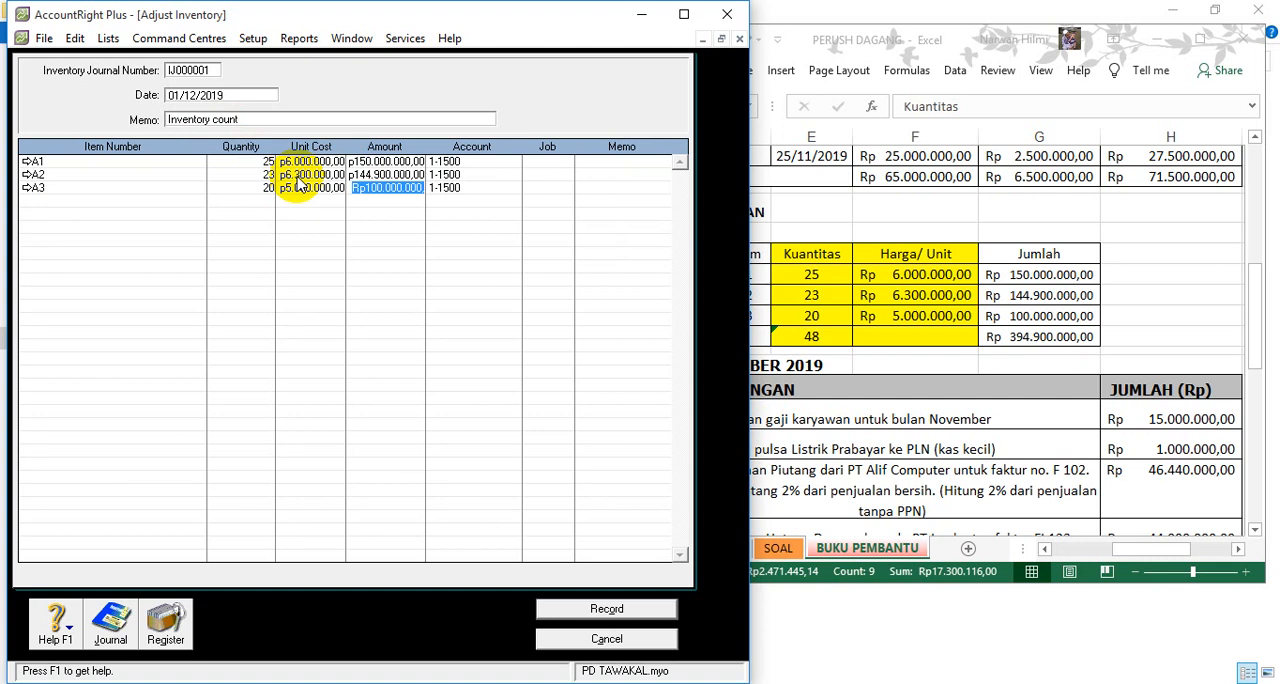
- Review the recap of the inventory adjustment's journal entries and record the transaction
{"action": "key", "text": "ctrl+r"}
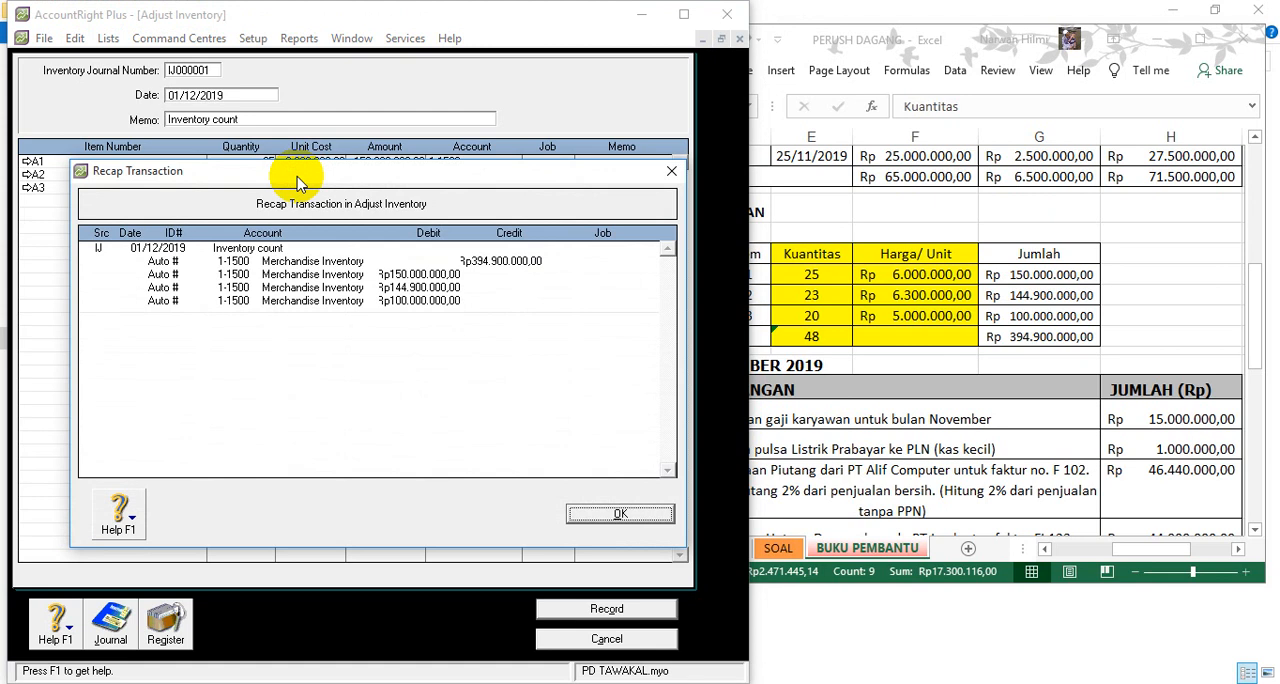
{"action": "left_click", "coordinate": [625, 514]}
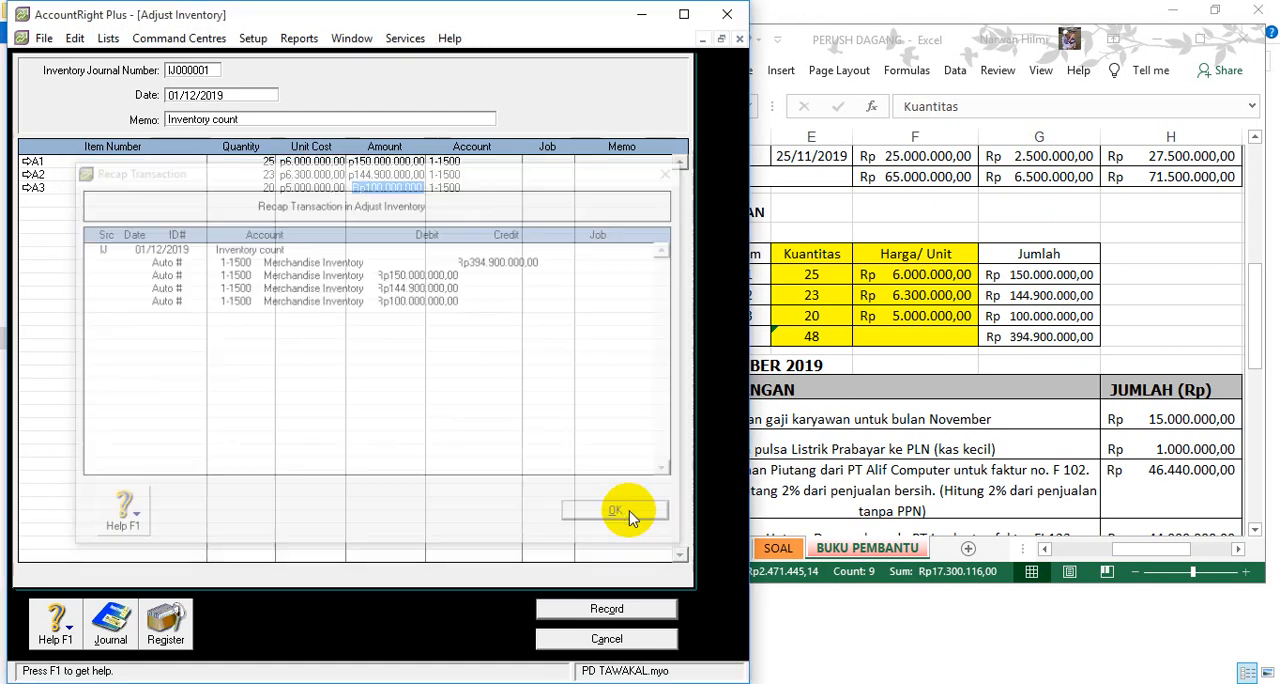
{"action": "left_click", "coordinate": [605, 610]}
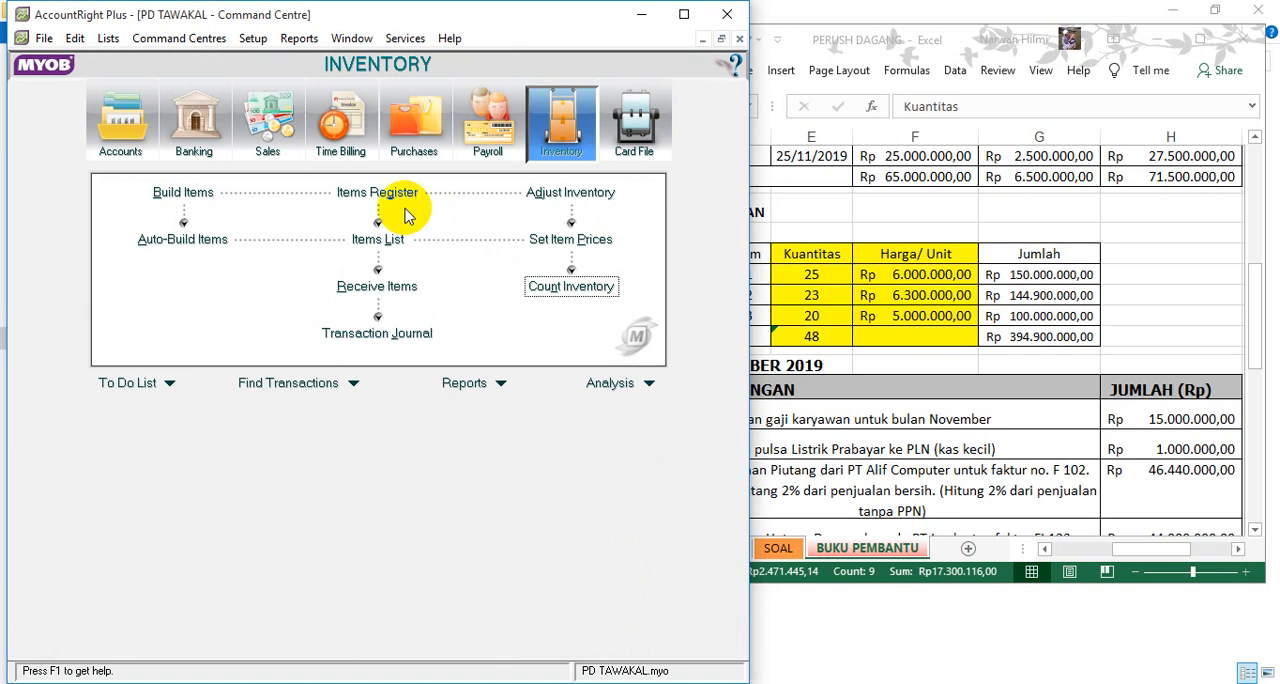
- Switch to the PERUSH DAGANG workbook in Excel and review the receivable and payable balance lists
{"action": "left_click", "coordinate": [833, 190]}
{"action": "scroll", "coordinate": [815, 225], "scroll_direction": "up", "scroll_amount": 4}
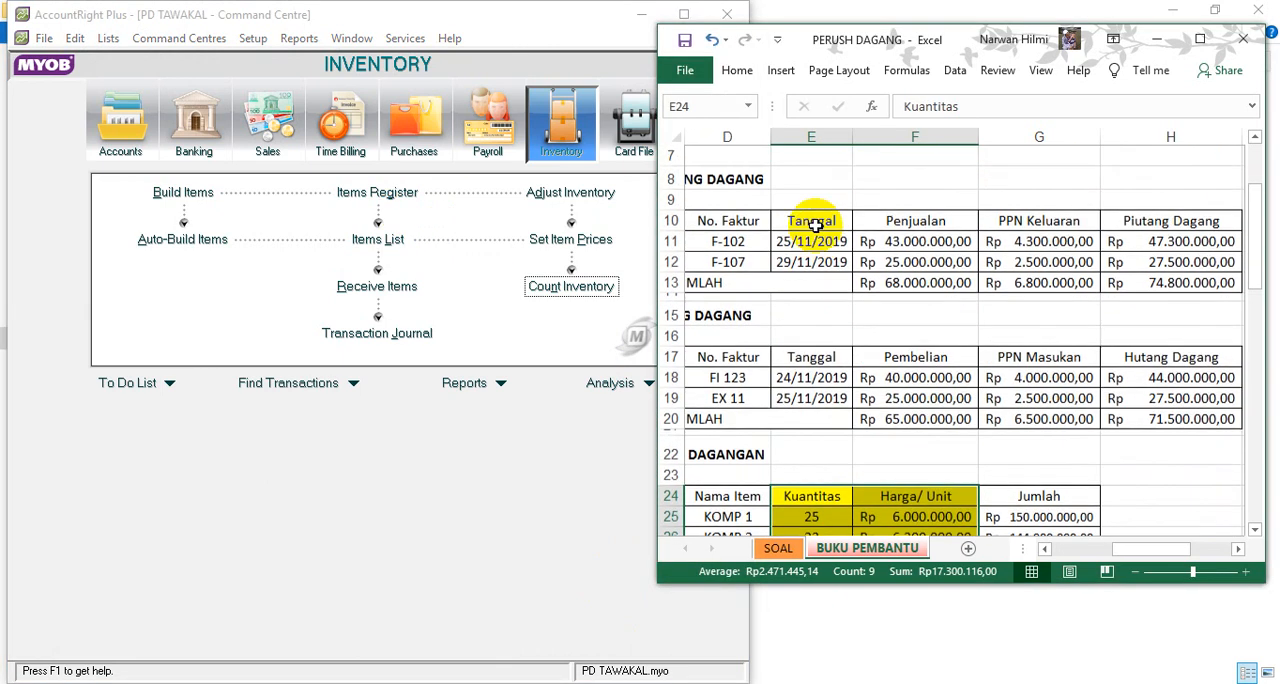
{"action": "left_click_drag", "start_coordinate": [1131, 549], "coordinate": [1090, 555]}
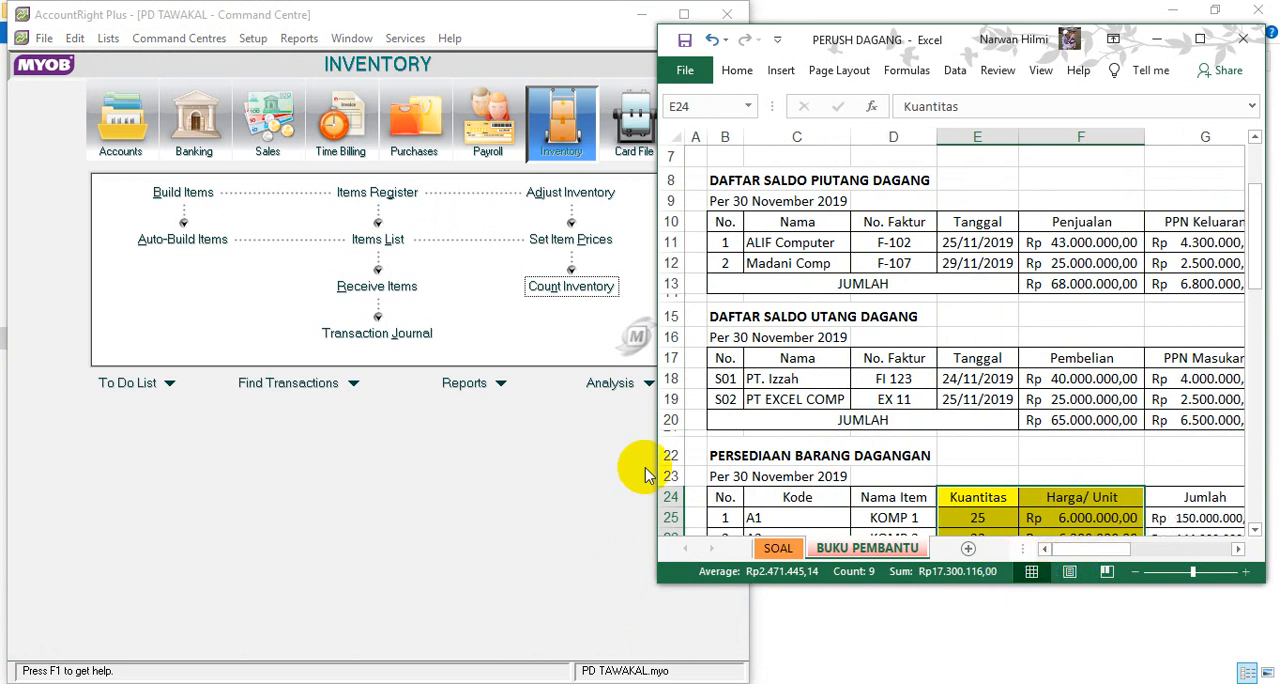
- Switch back to AccountRight Plus and check the equity accounts in the Accounts List
{"action": "left_click", "coordinate": [284, 484]}
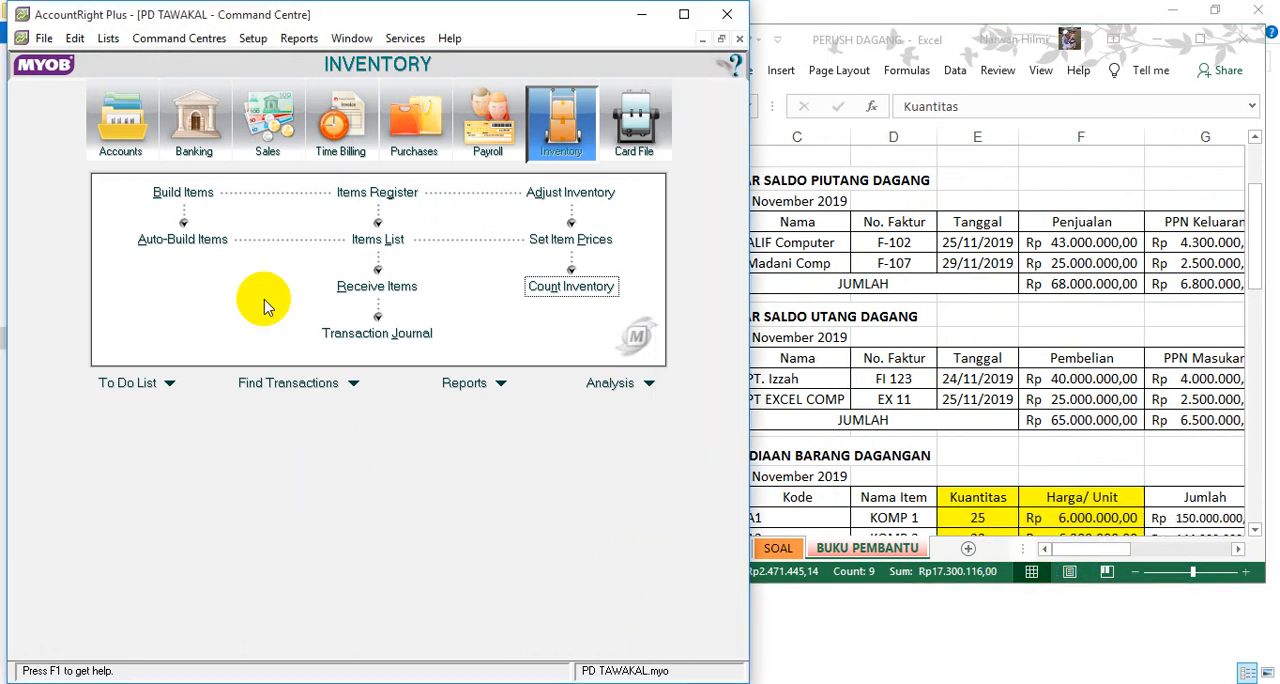
{"action": "left_click", "coordinate": [120, 133]}
{"action": "left_click", "coordinate": [365, 199]}
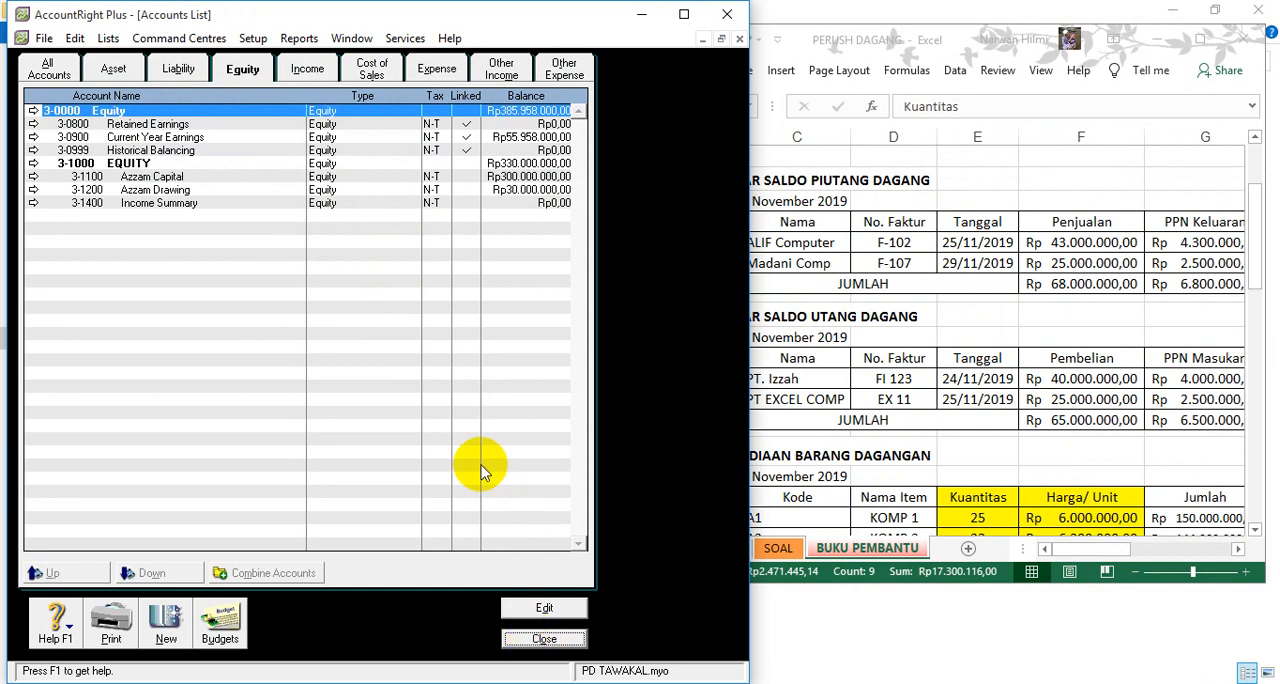
{"action": "left_click", "coordinate": [528, 638]}
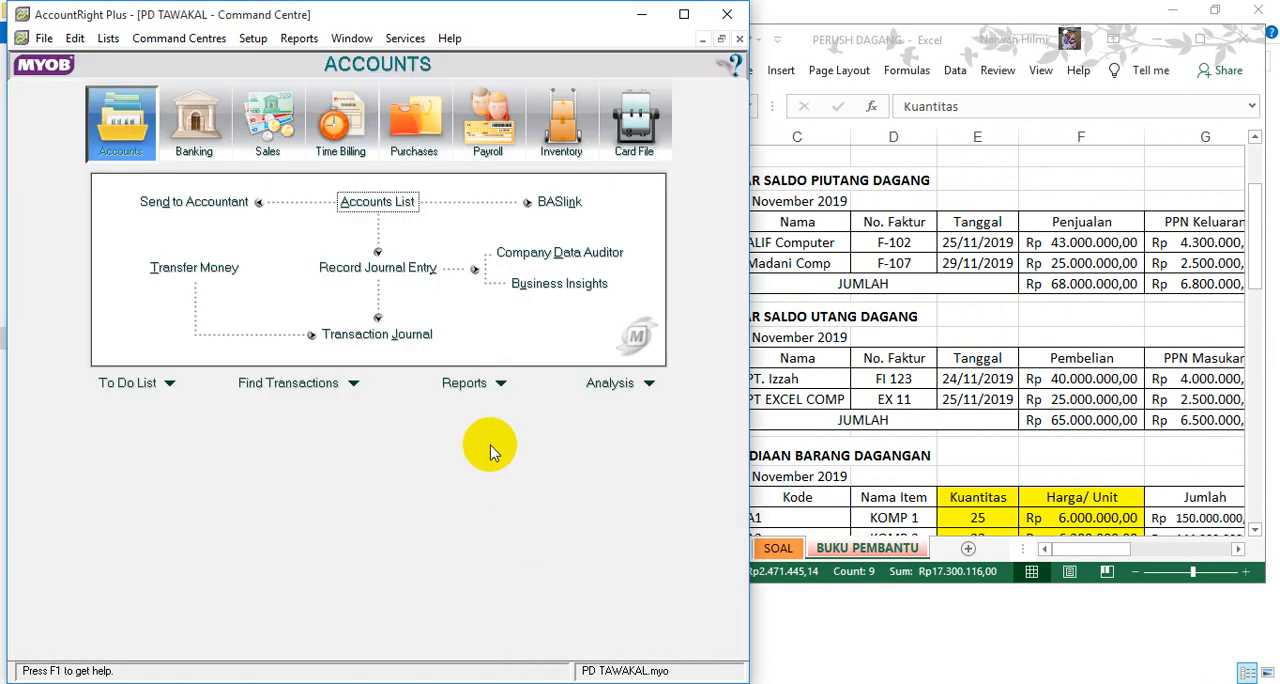
- Display the Accounts List Summary report, review the account balances through to the end, and close the reports
{"action": "left_click", "coordinate": [462, 382]}
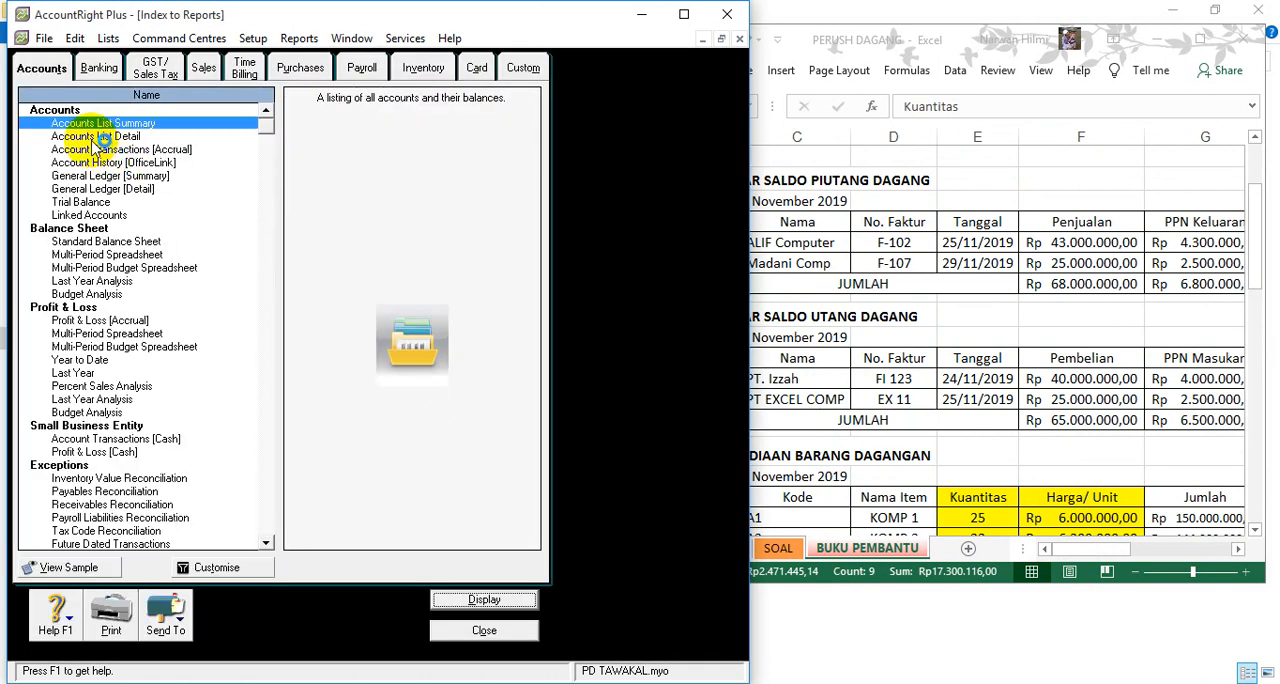
{"action": "left_click", "coordinate": [467, 598]}
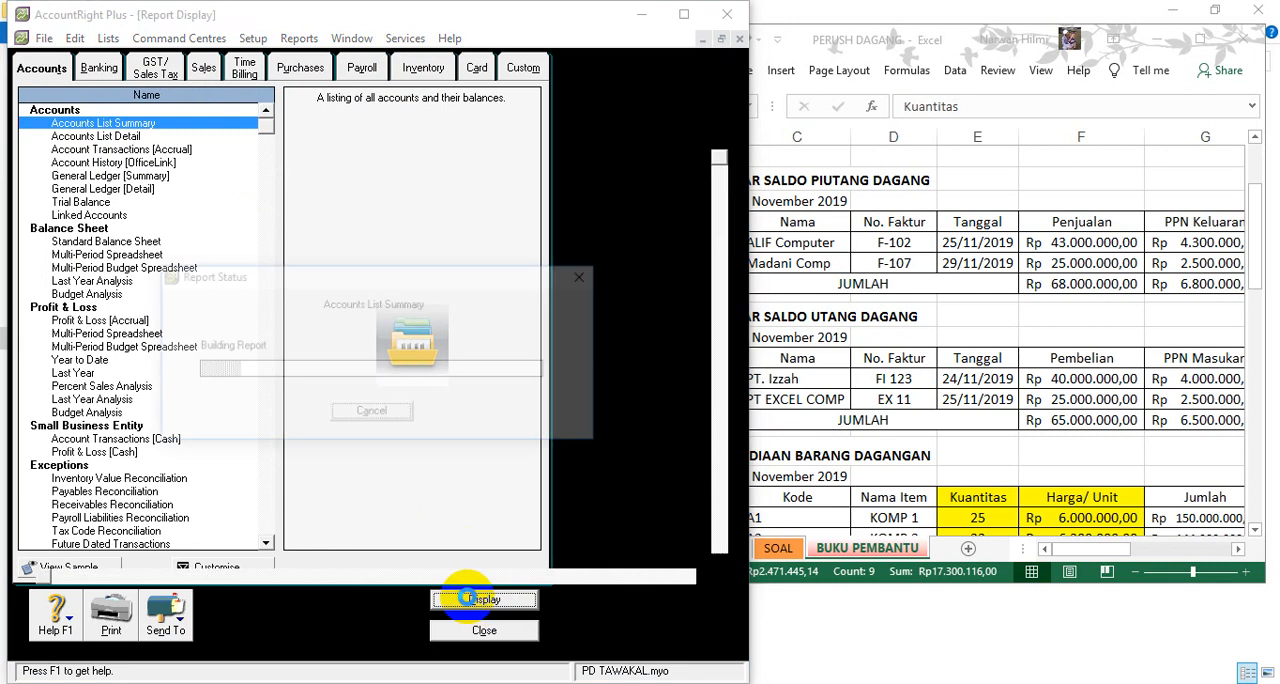
{"action": "scroll", "coordinate": [487, 390], "scroll_direction": "down", "scroll_amount": 8}
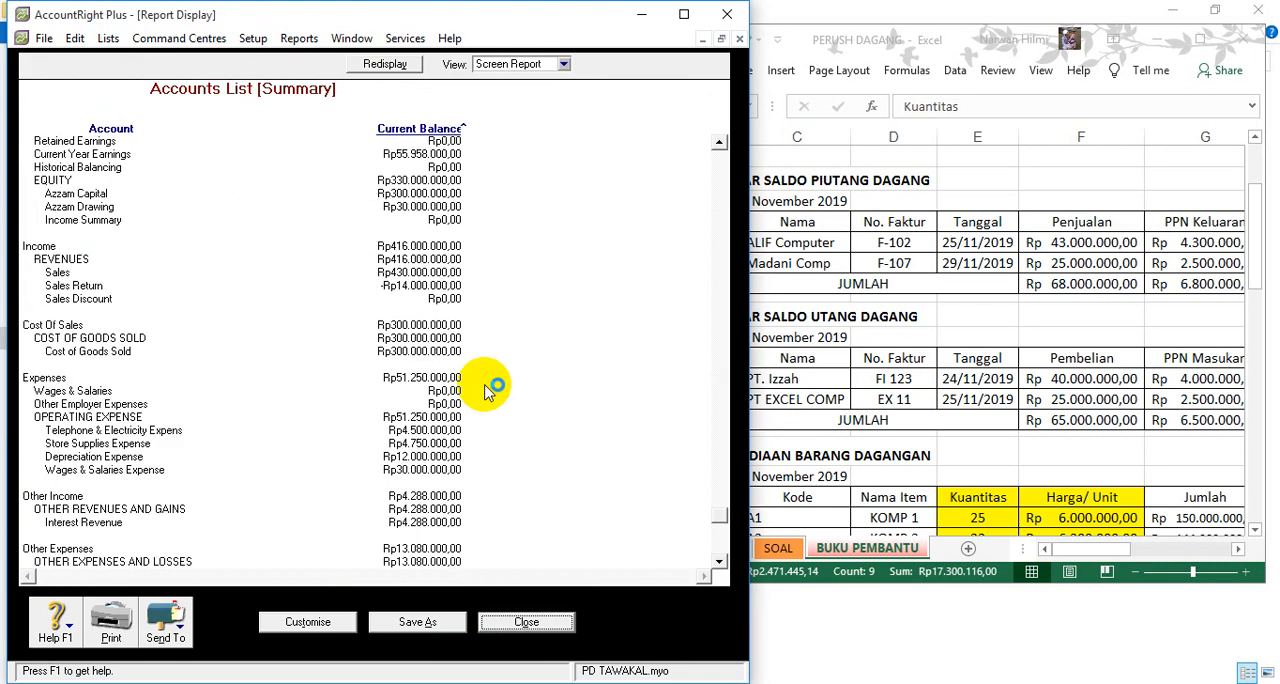
{"action": "scroll", "coordinate": [487, 390], "scroll_direction": "down", "scroll_amount": 1}
{"action": "left_click", "coordinate": [527, 622]}
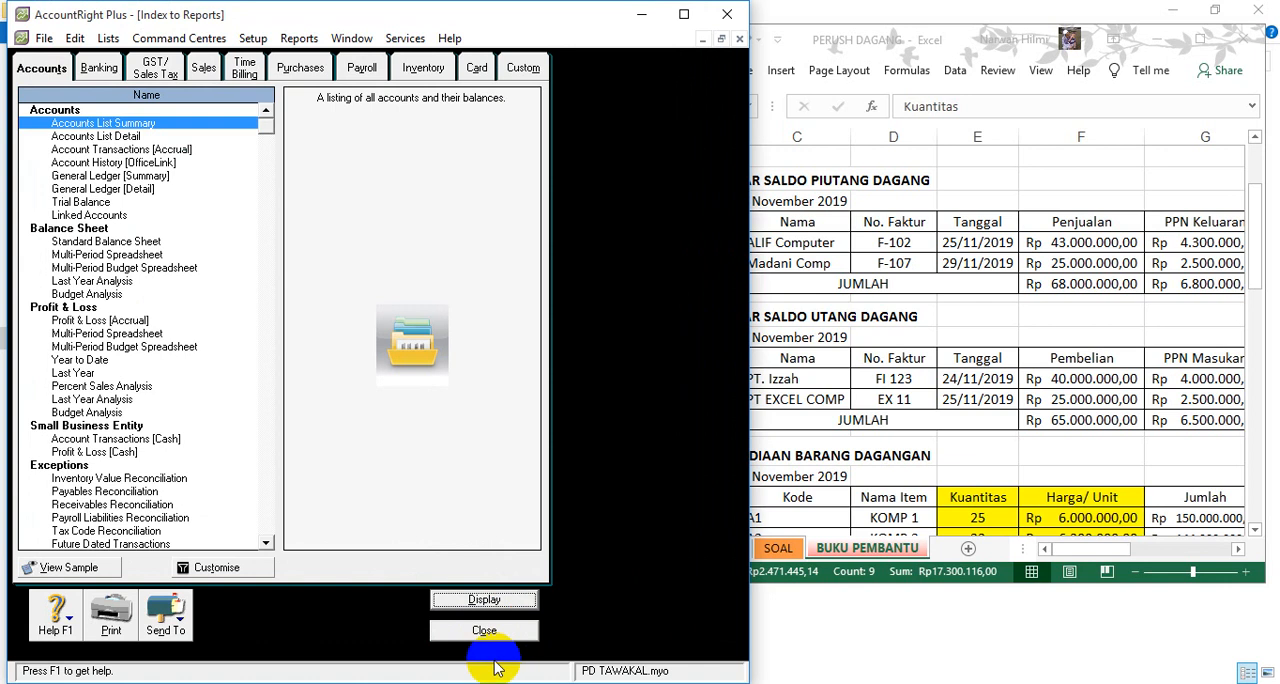
{"action": "left_click", "coordinate": [470, 628]}
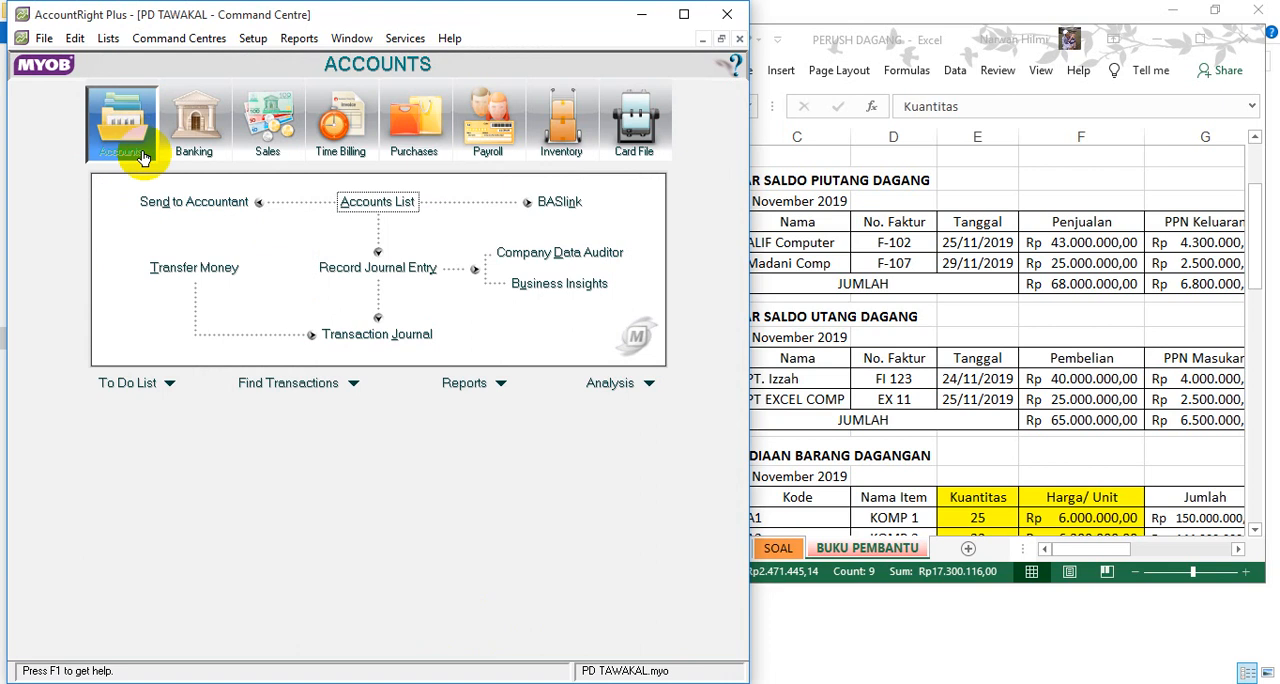
- Open the Company Data Auditor, go past the file overview and account reconciliation, and run the transaction review with its preset dates
{"action": "left_click", "coordinate": [553, 254]}
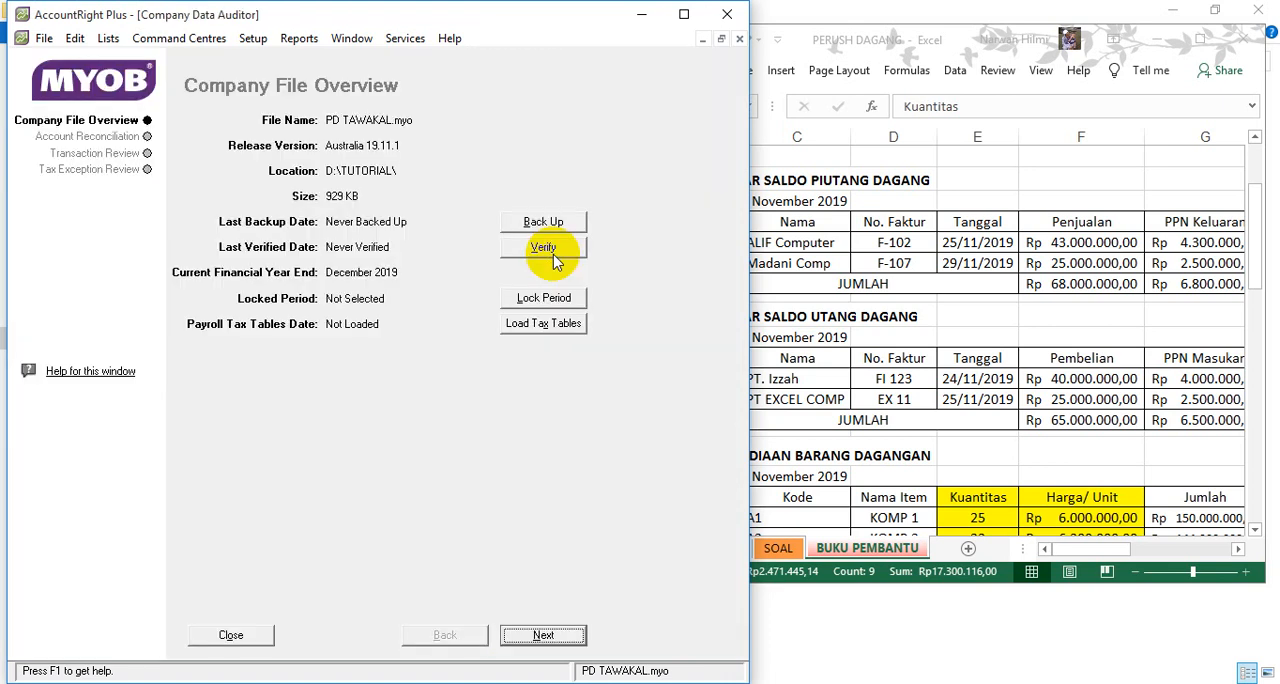
{"action": "left_click", "coordinate": [545, 637]}
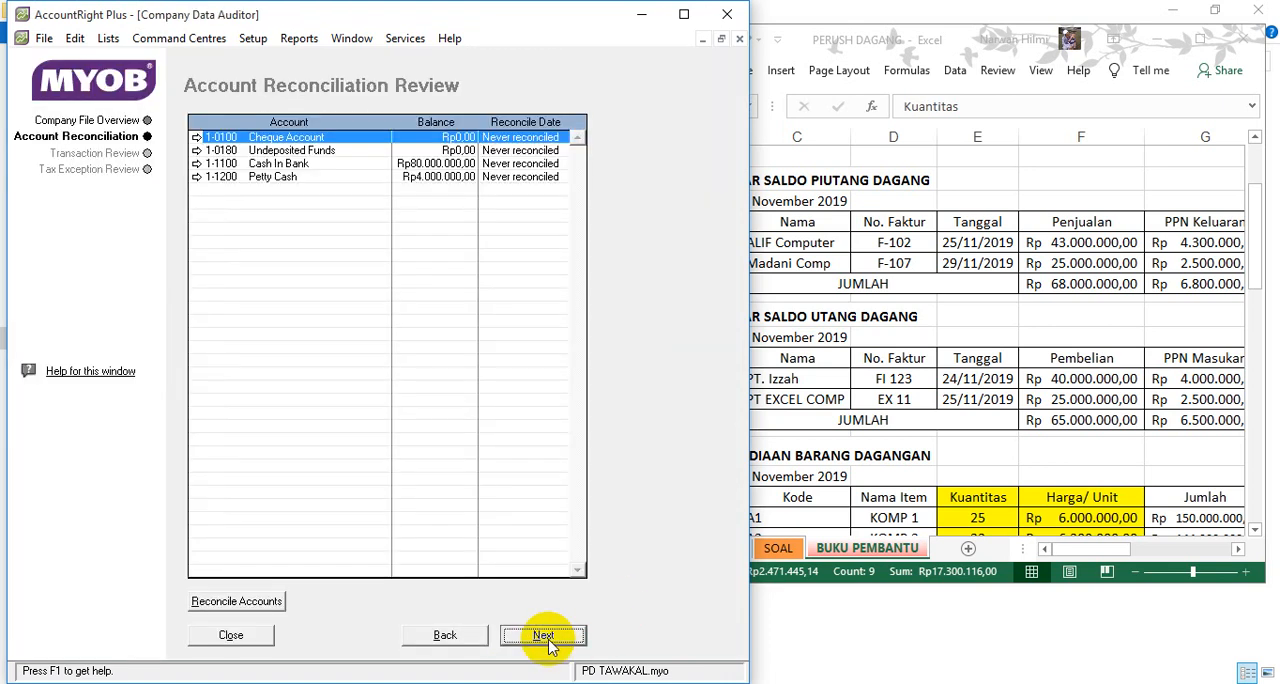
{"action": "left_click", "coordinate": [546, 637]}
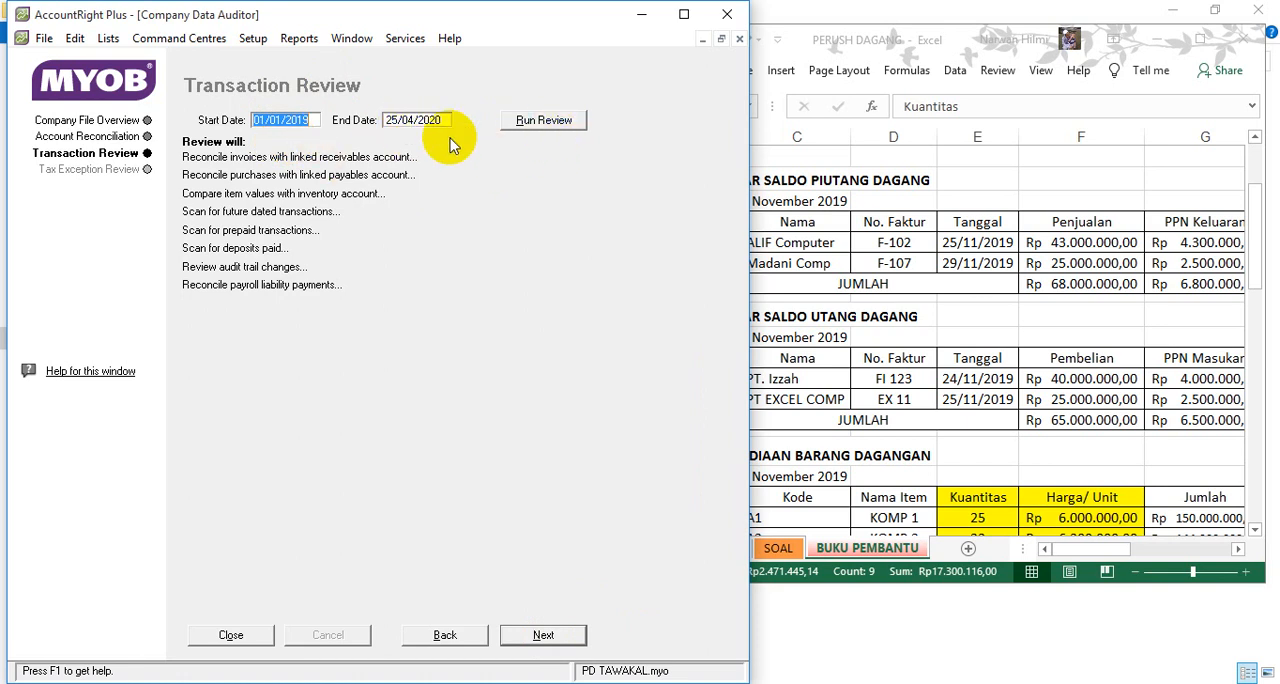
{"action": "left_click", "coordinate": [527, 125]}
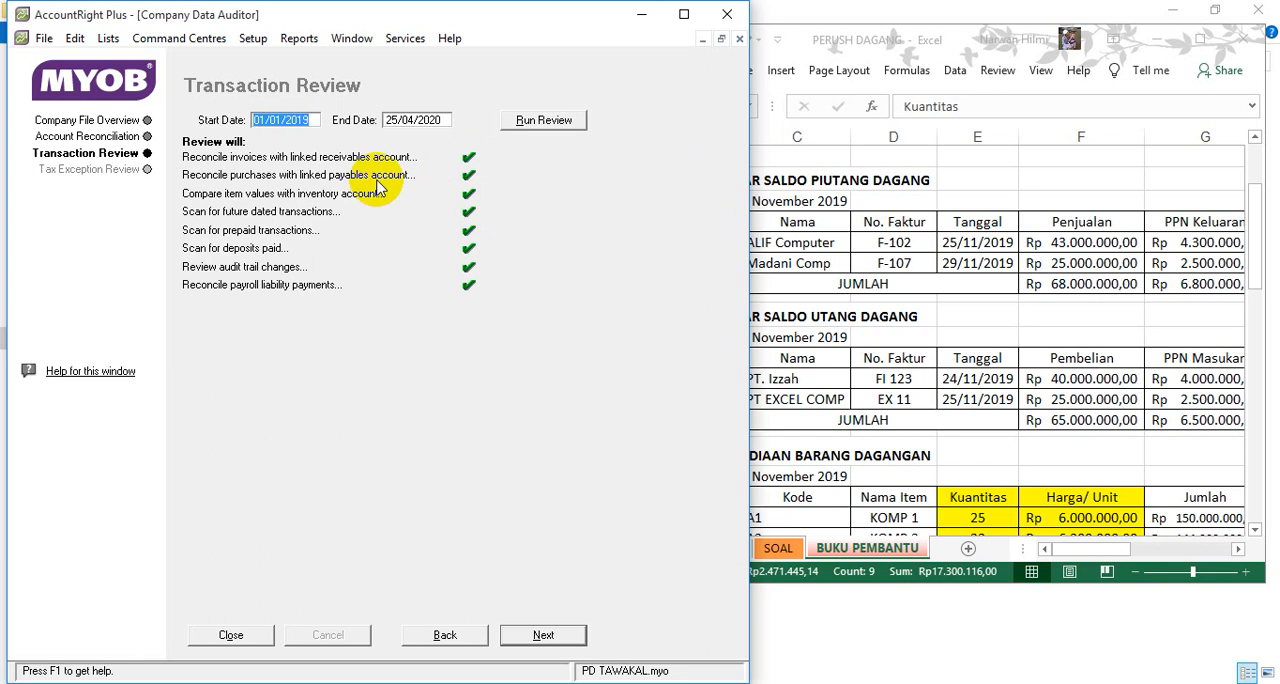
- Run the tax exception review with its preset dates, finish the company data audit and maximize the AccountRight window
{"action": "left_click", "coordinate": [545, 630]}
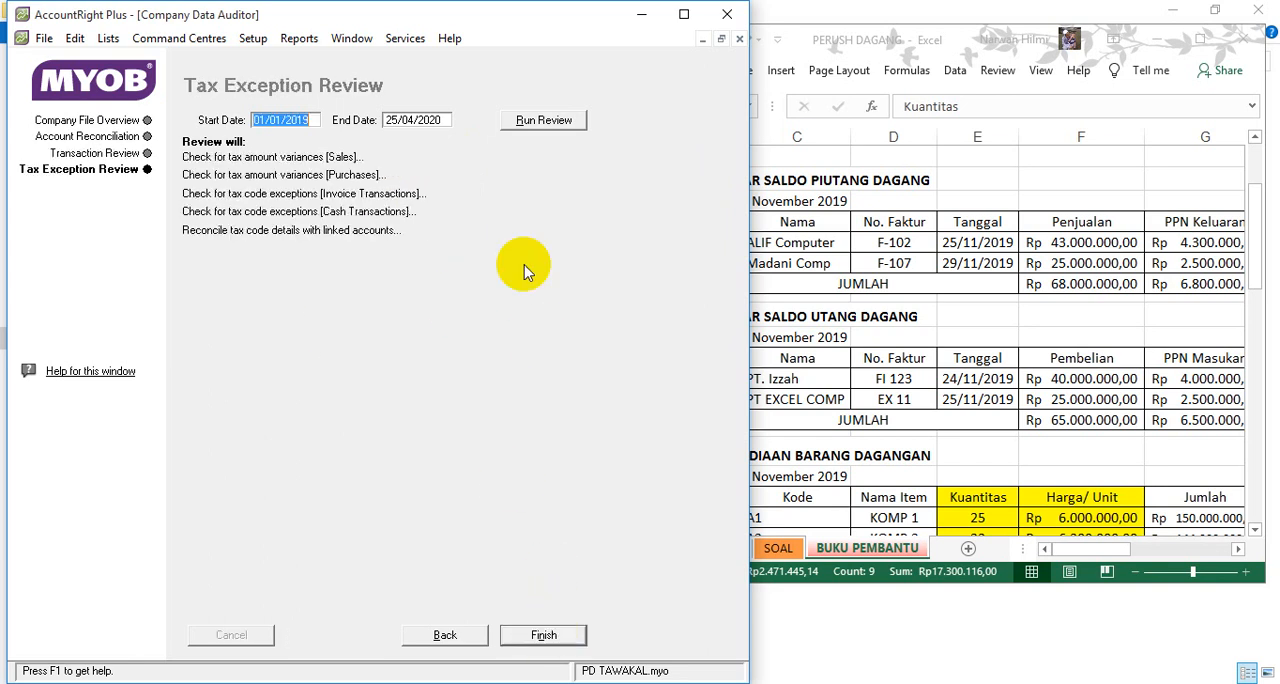
{"action": "left_click", "coordinate": [524, 123]}
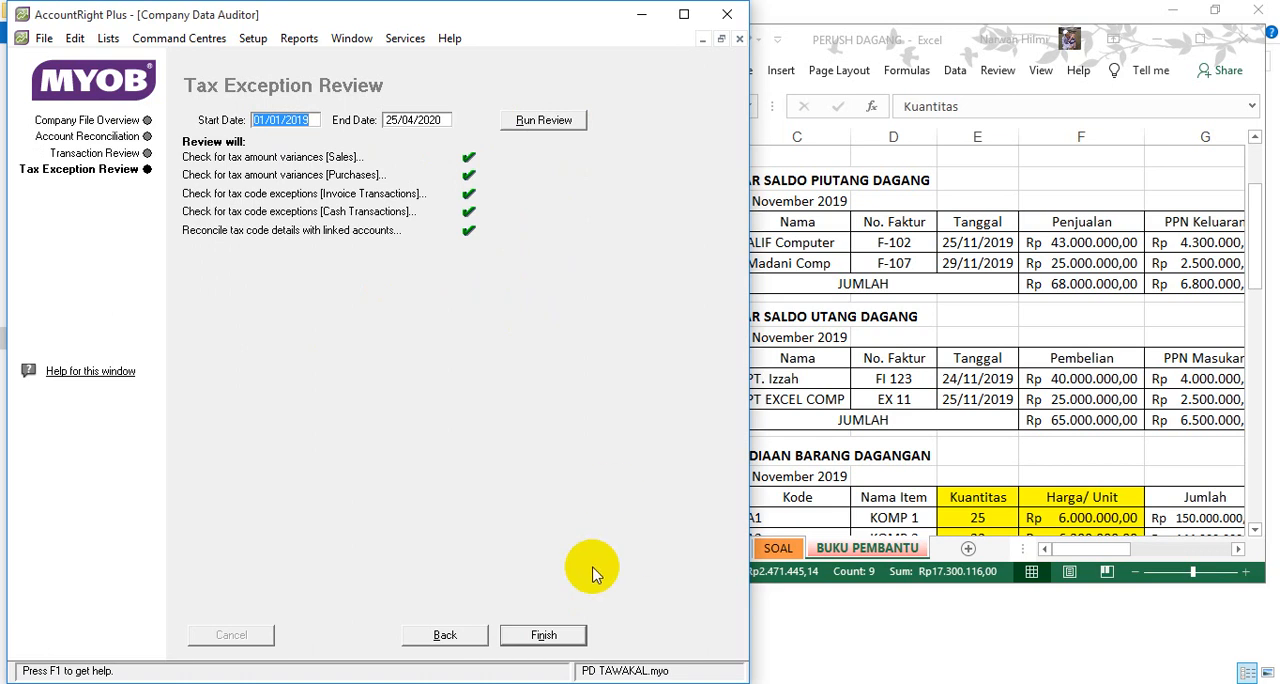
{"action": "left_click", "coordinate": [548, 636]}
{"action": "left_click", "coordinate": [327, 452]}
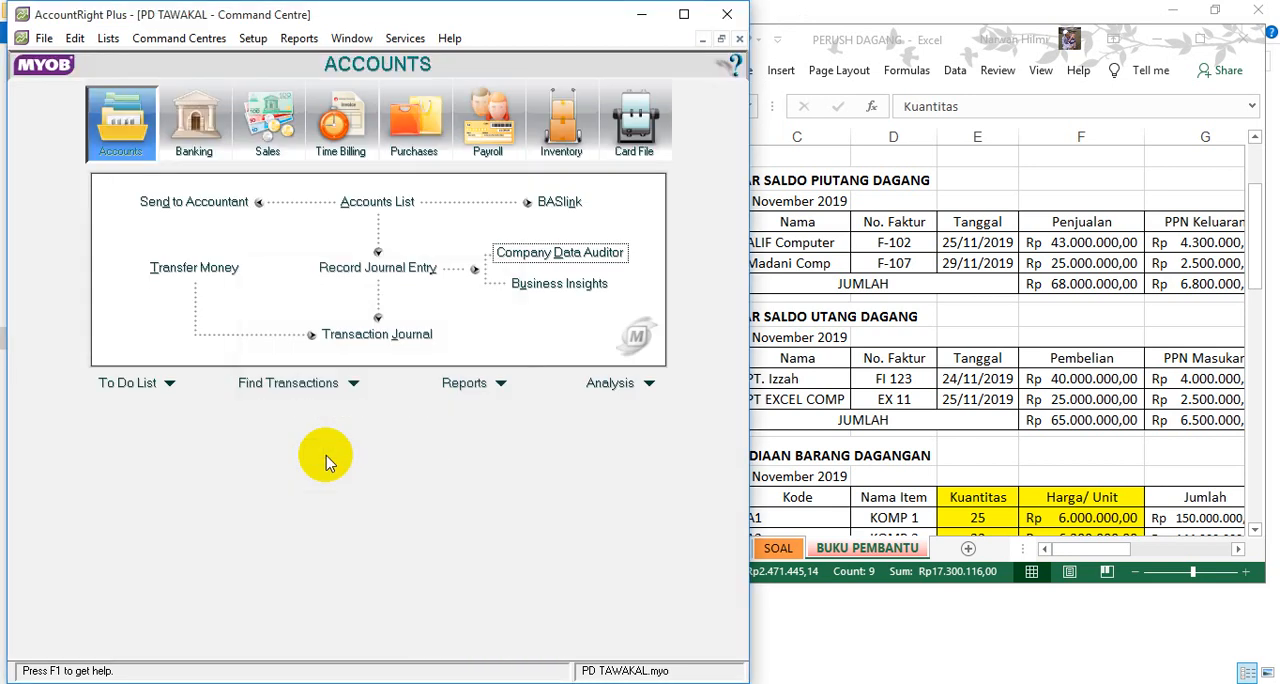
{"action": "left_click", "coordinate": [684, 14]}
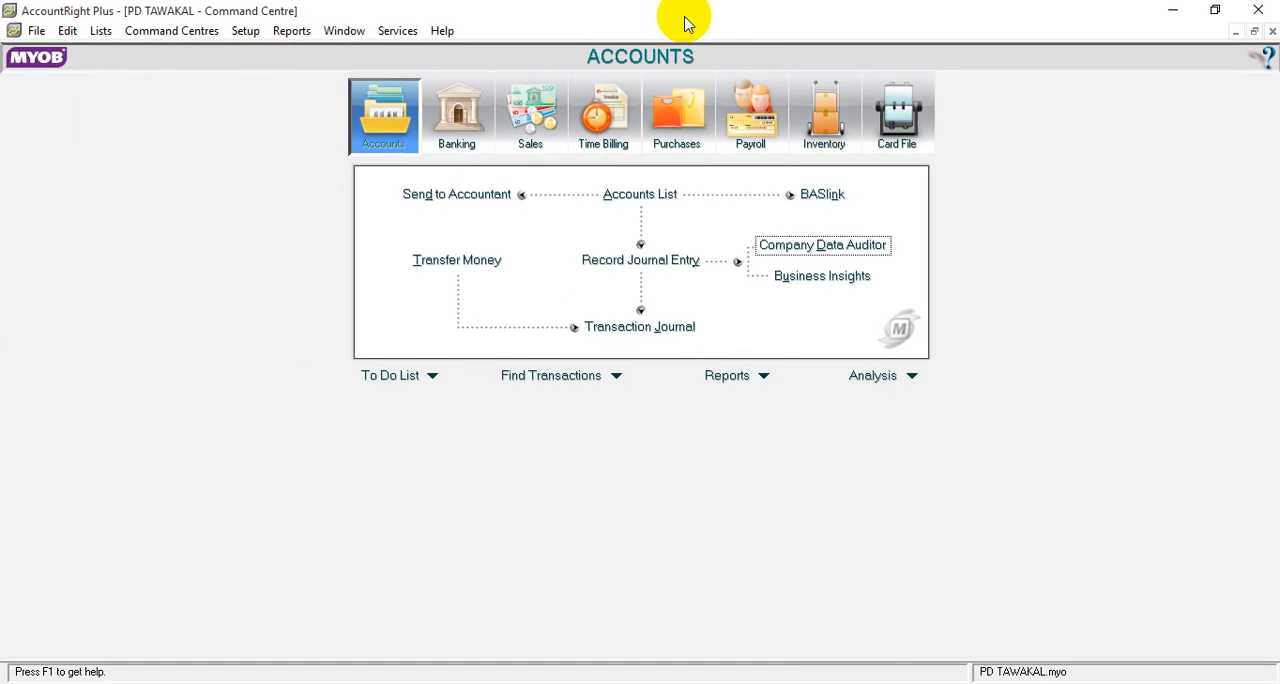